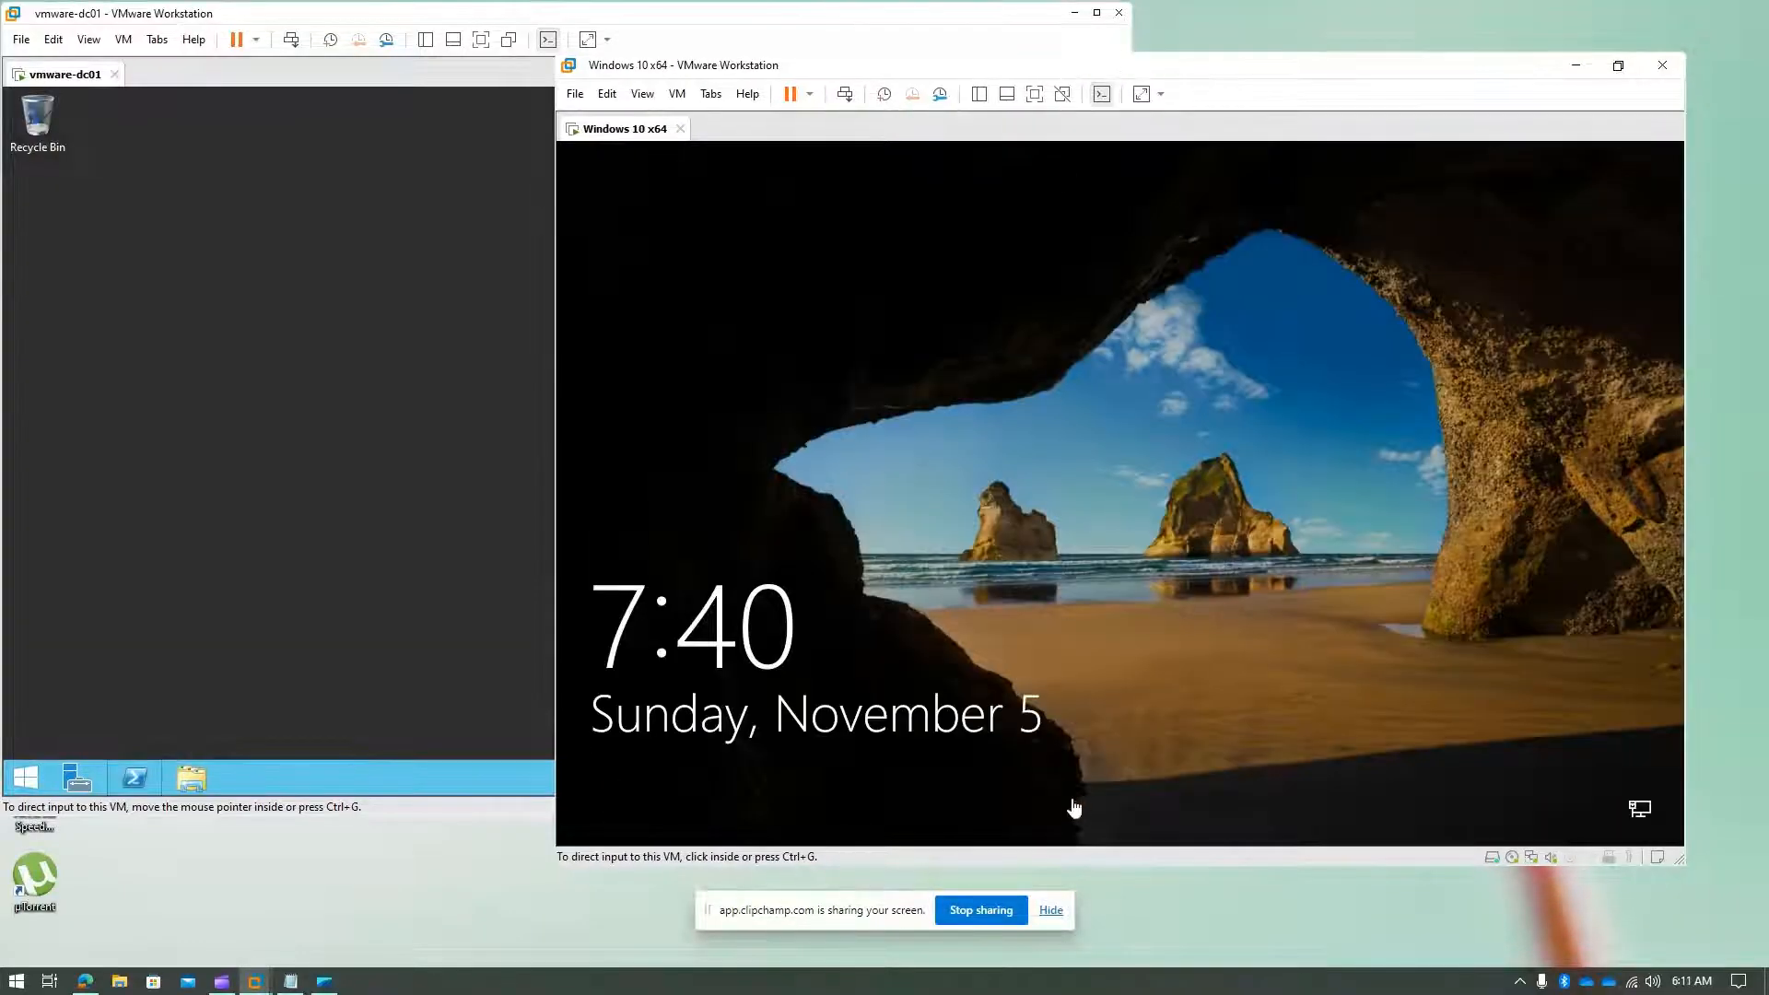
- Hide the screen-sharing notice, move the Windows 10 window down, and put vmware-dc01 in front
{"action": "left_click", "coordinate": [1051, 912]}
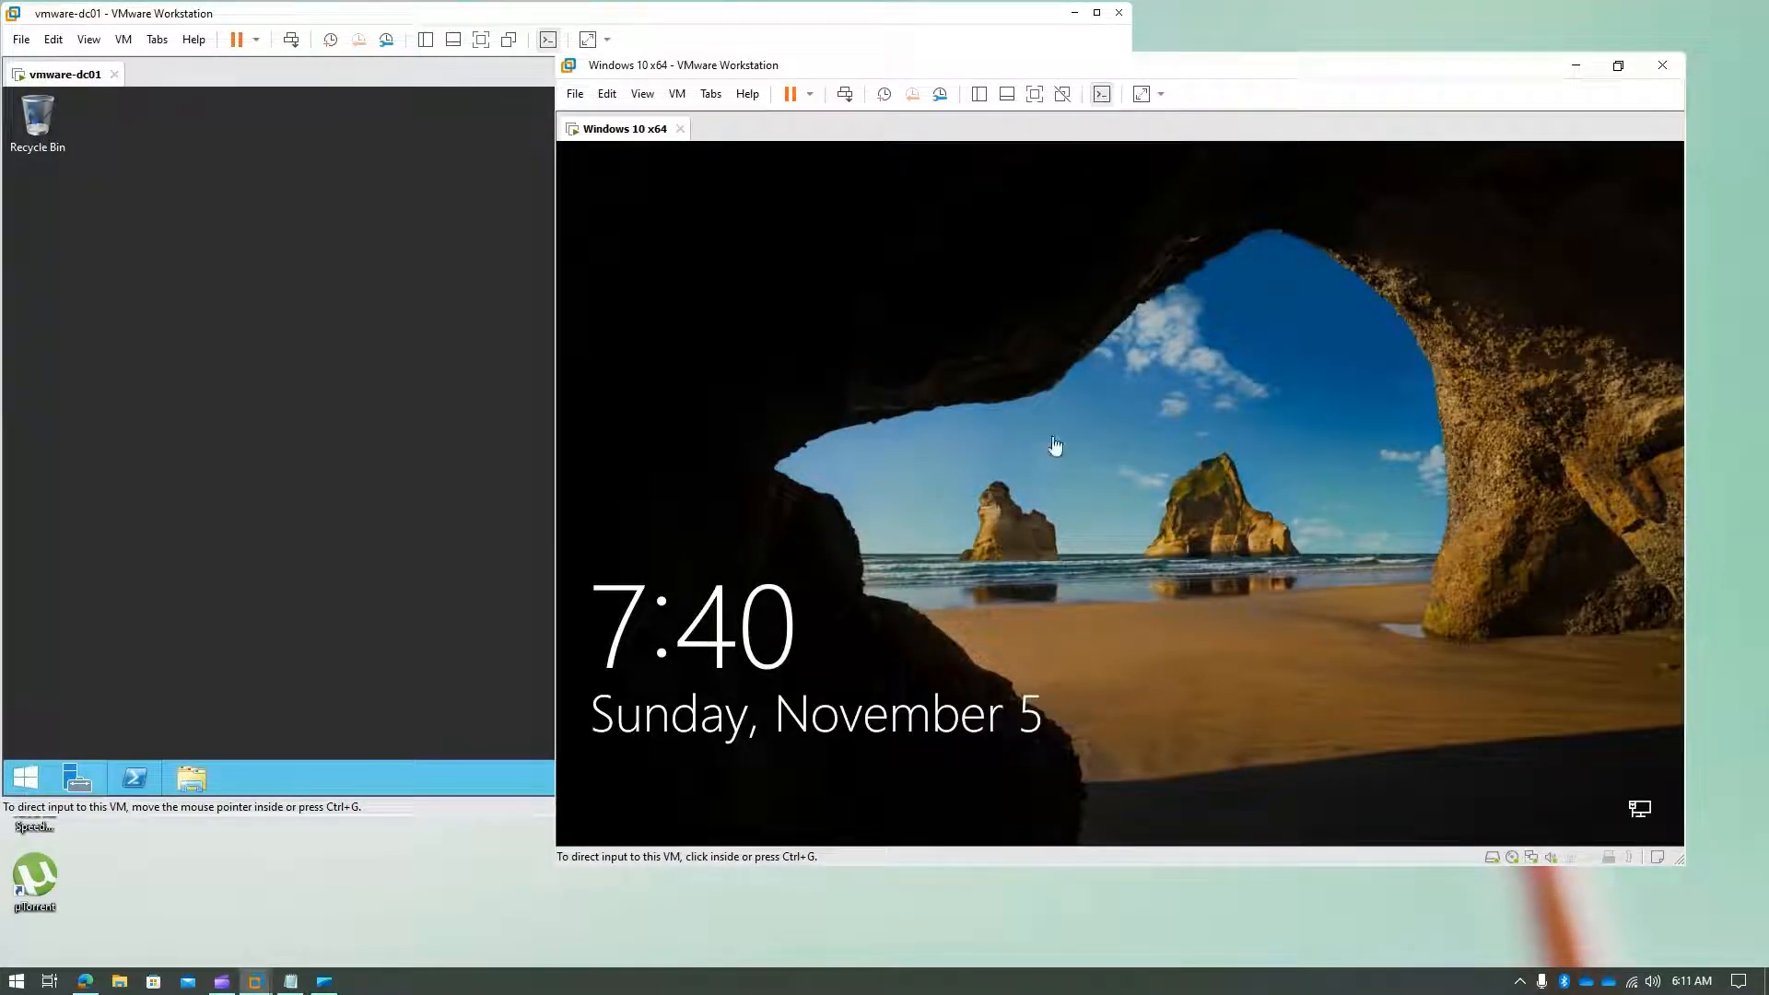
{"action": "left_click_drag", "start_coordinate": [1279, 67], "coordinate": [1353, 20]}
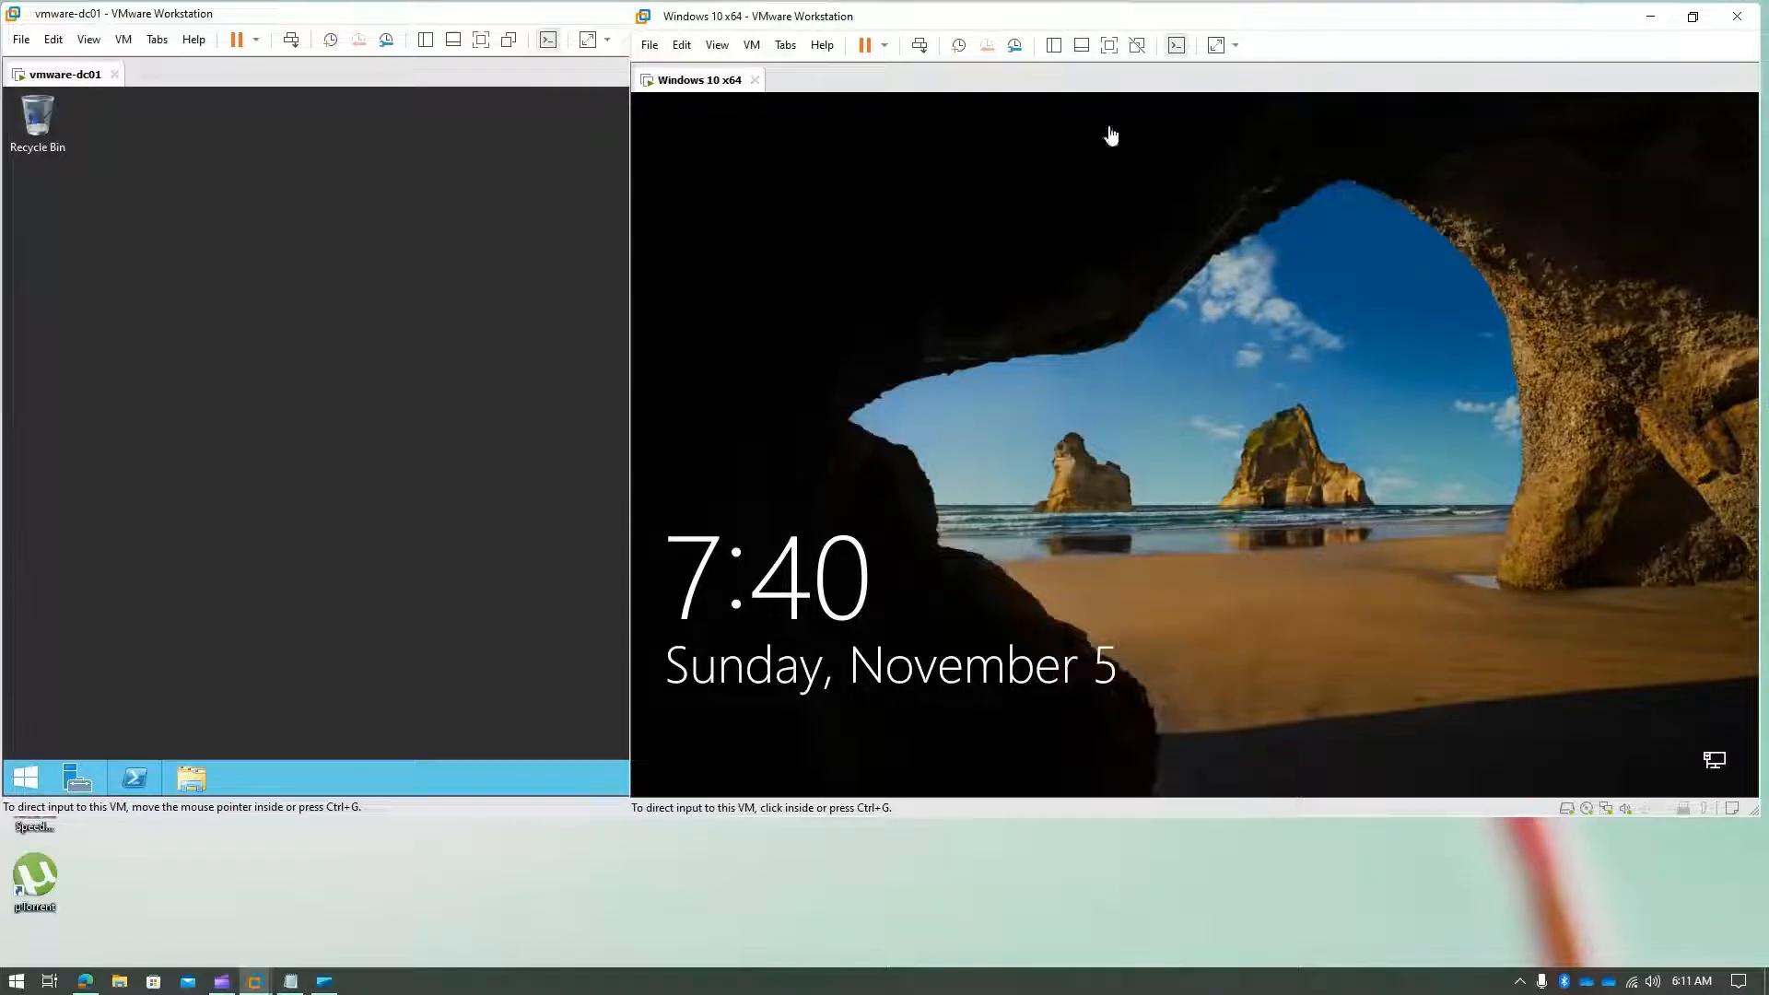
{"action": "left_click", "coordinate": [430, 268]}
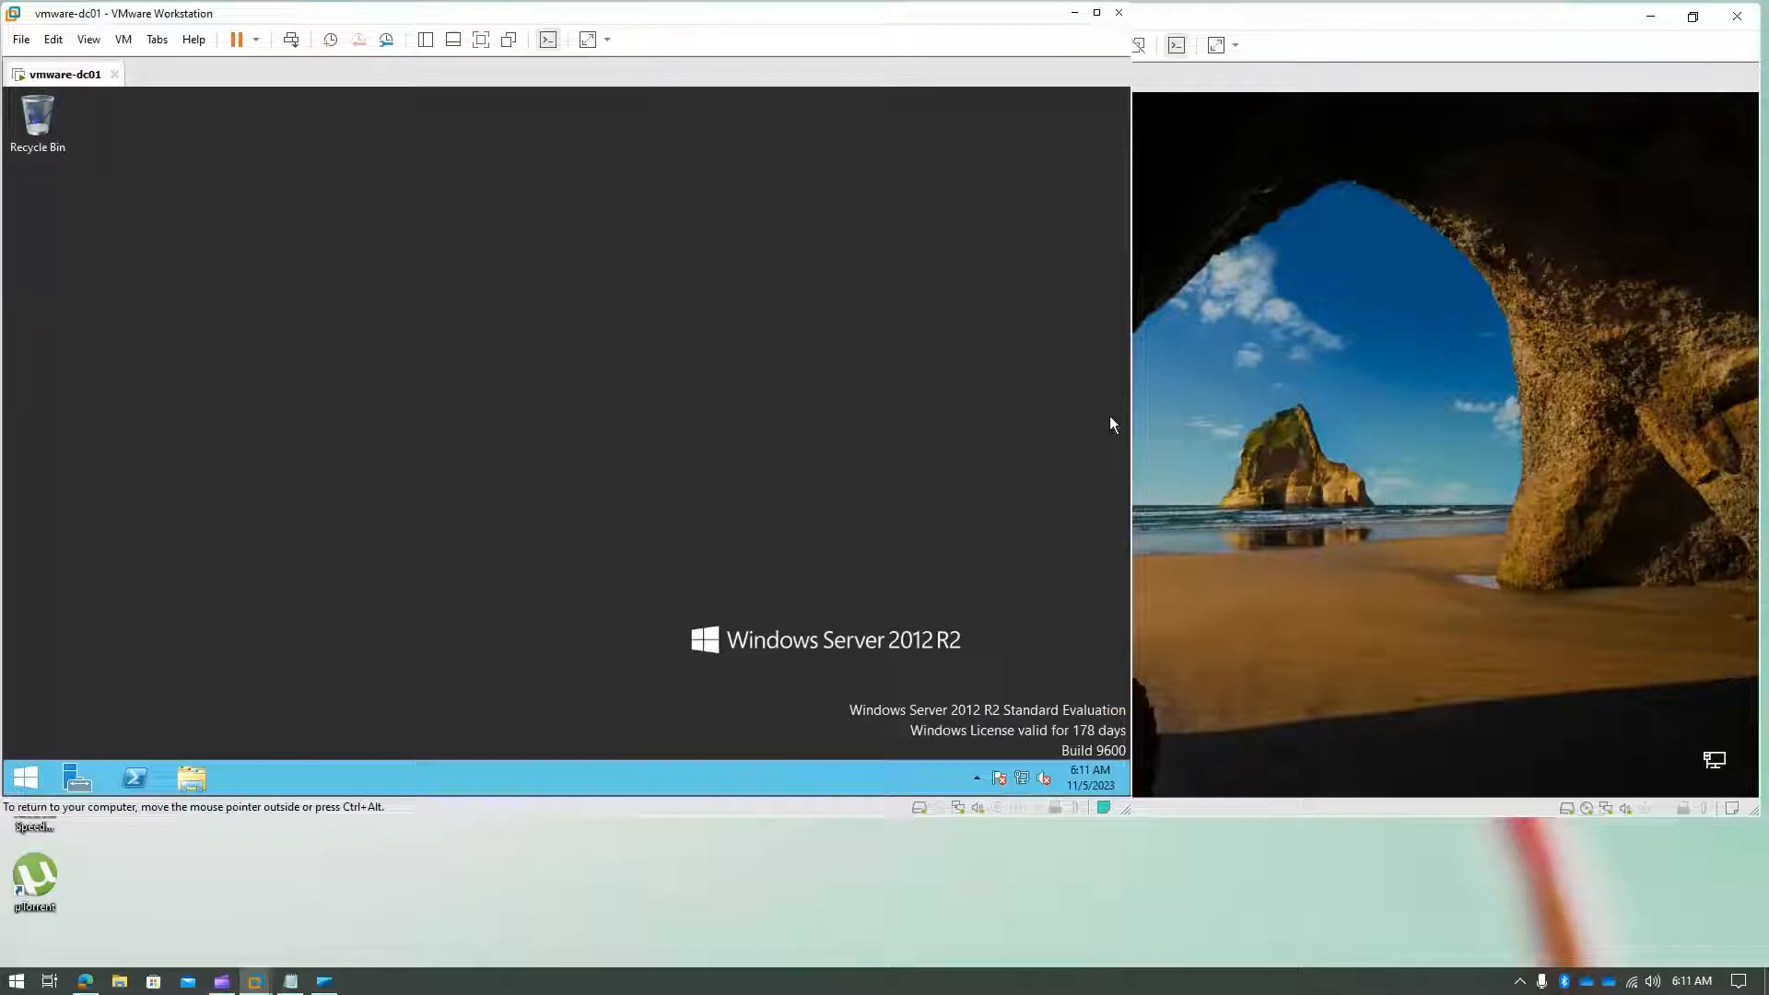
{"action": "left_click", "coordinate": [1519, 391]}
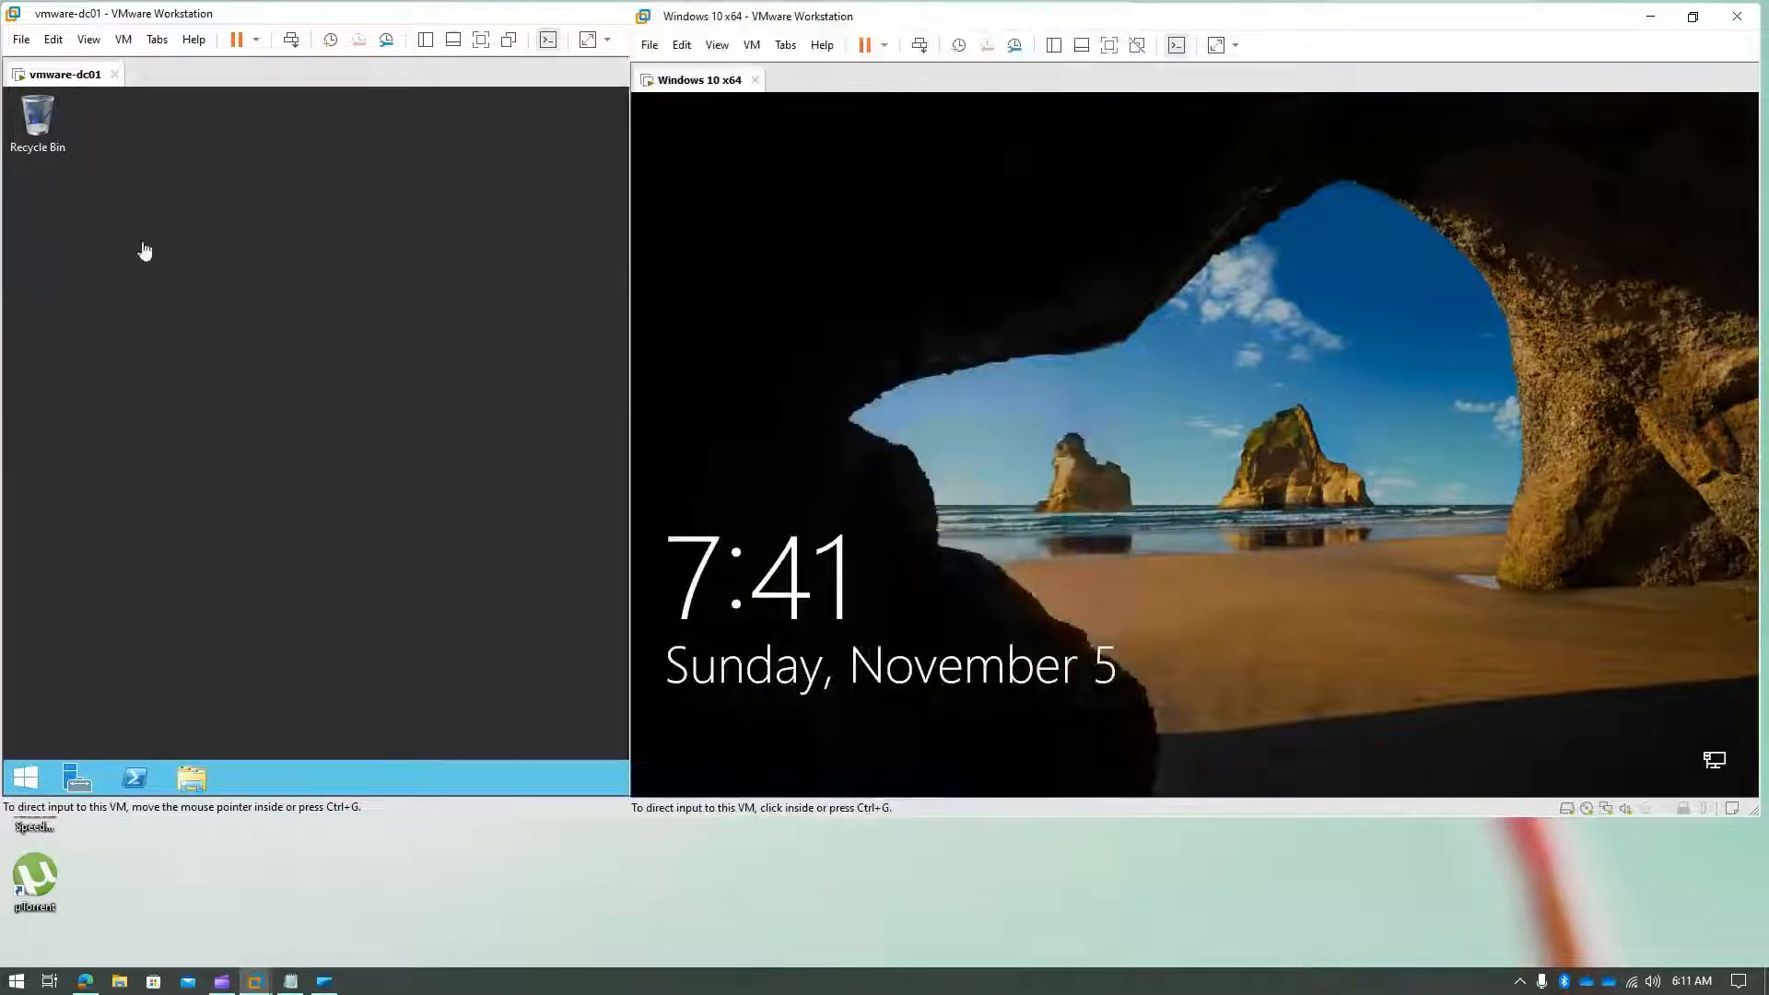
{"action": "left_click", "coordinate": [242, 295]}
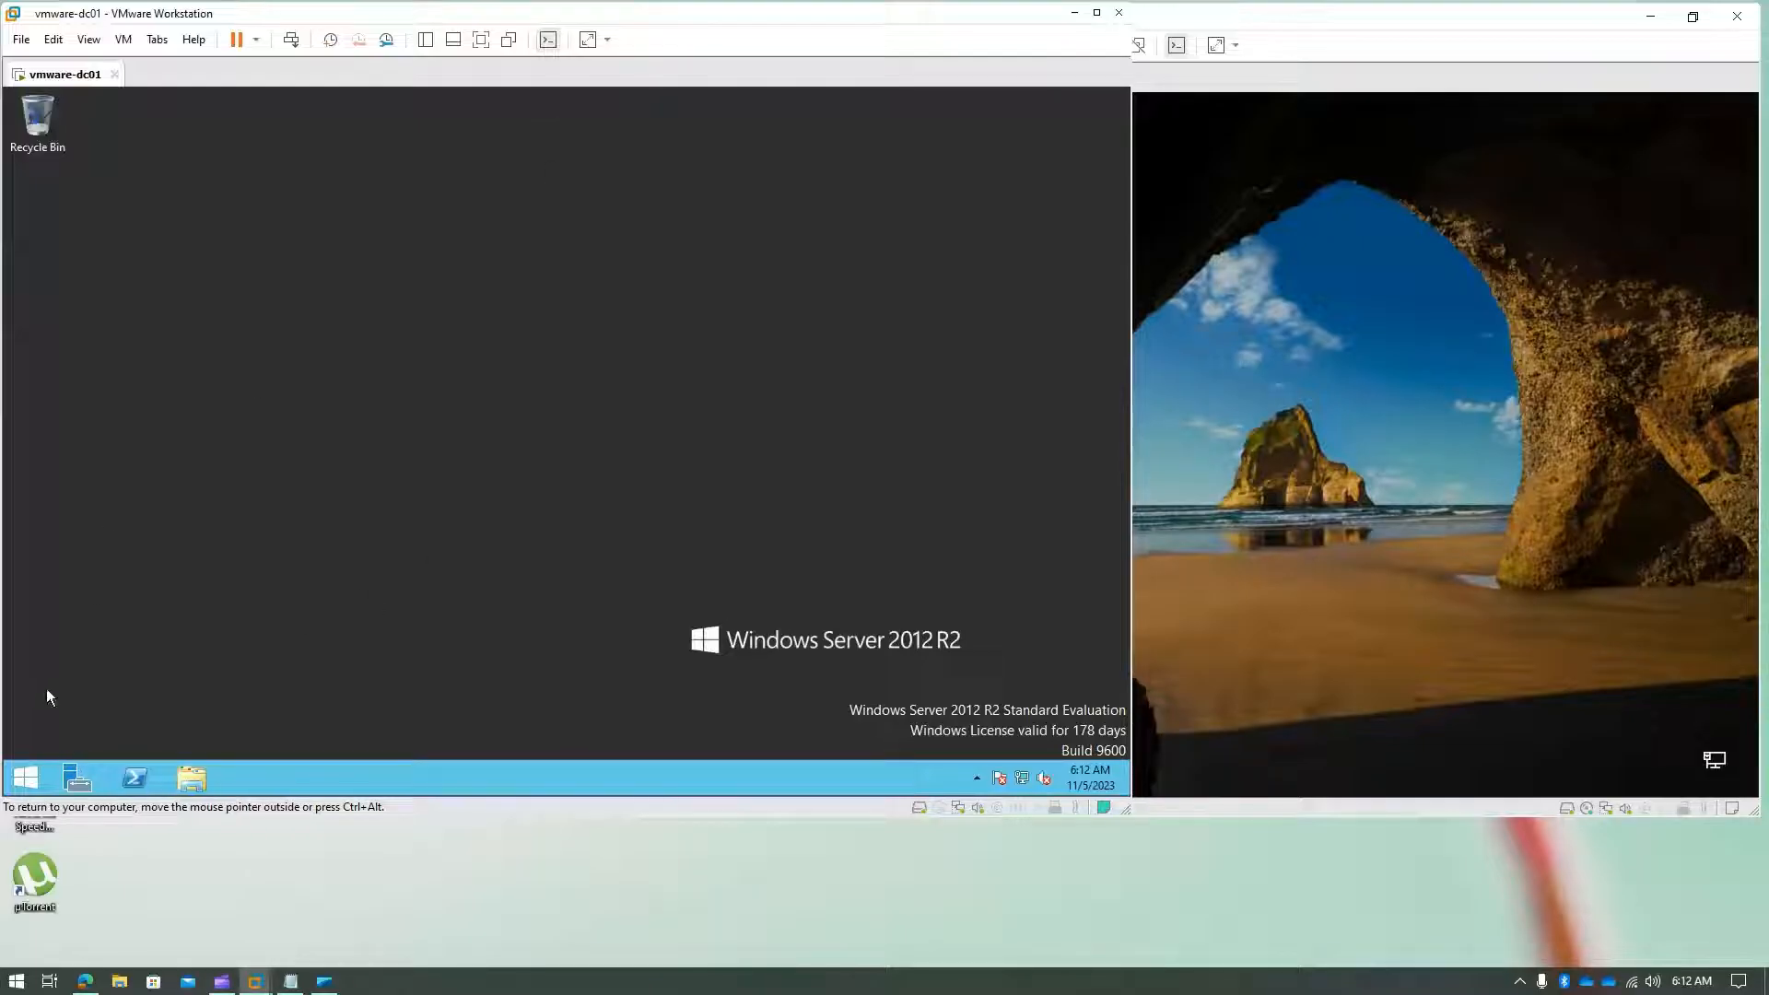
- Launch Active Directory Users and Computers on the server by searching dsa.msc from Start
{"action": "left_click", "coordinate": [28, 779]}
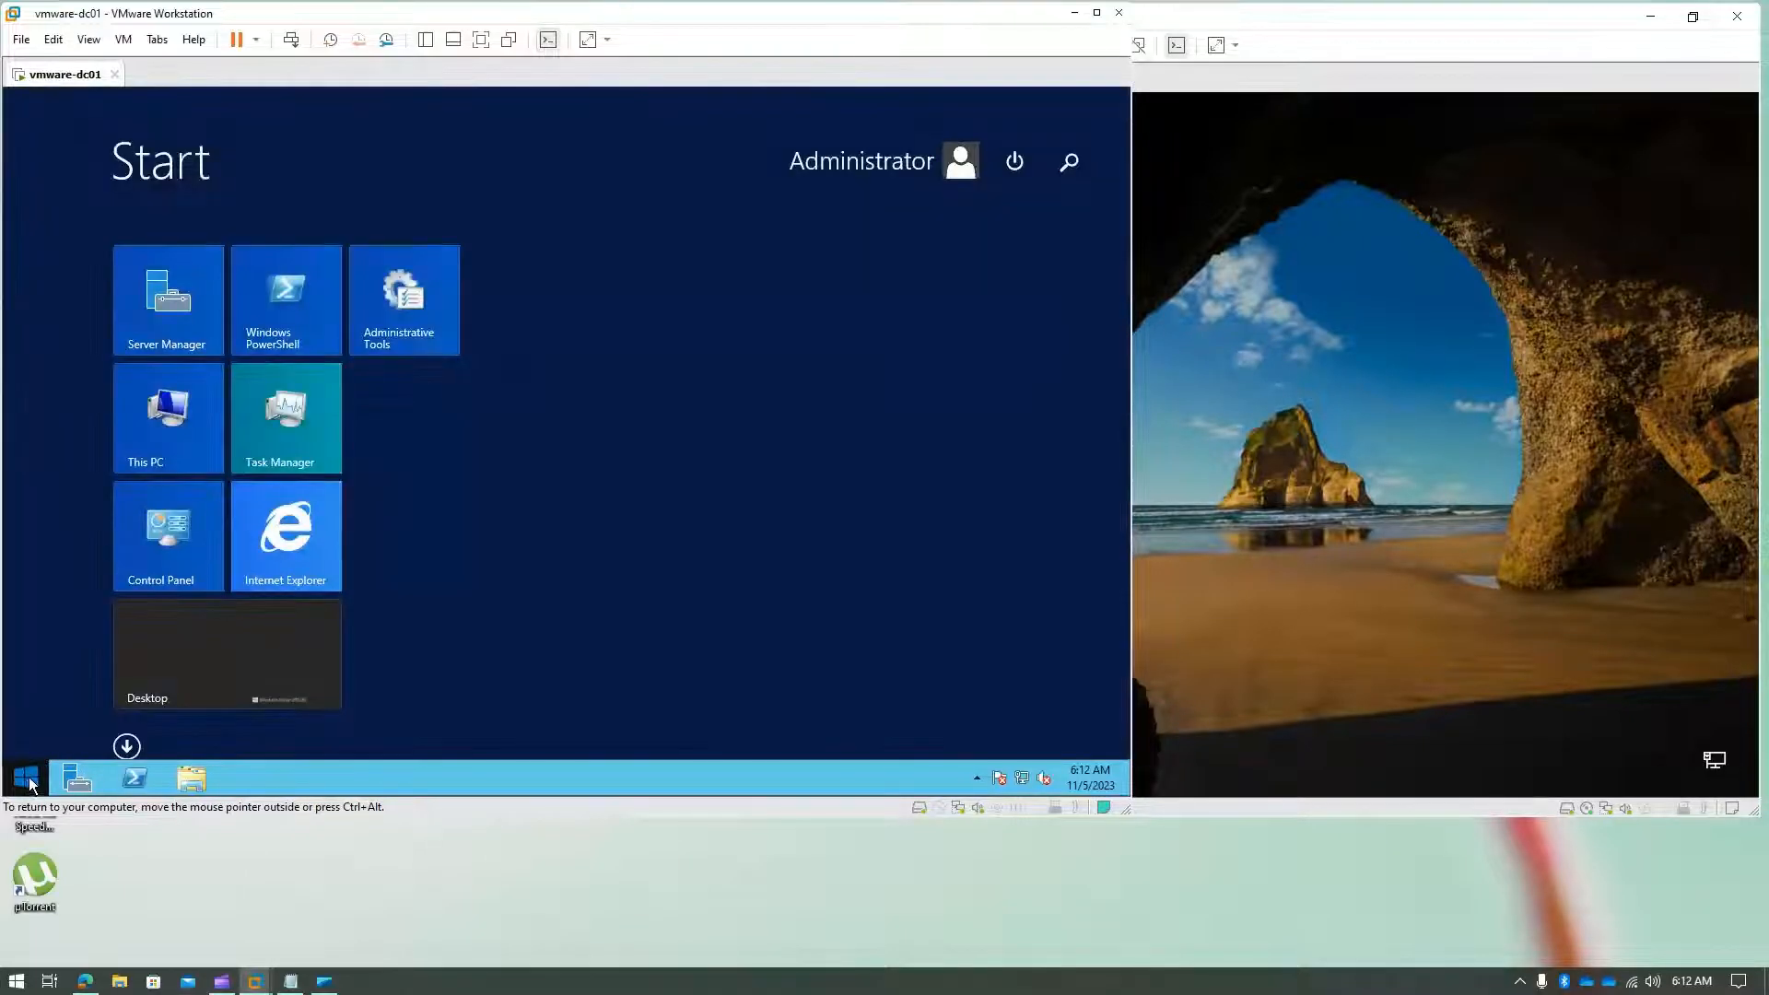
{"action": "left_click", "coordinate": [29, 779]}
{"action": "left_click", "coordinate": [27, 780]}
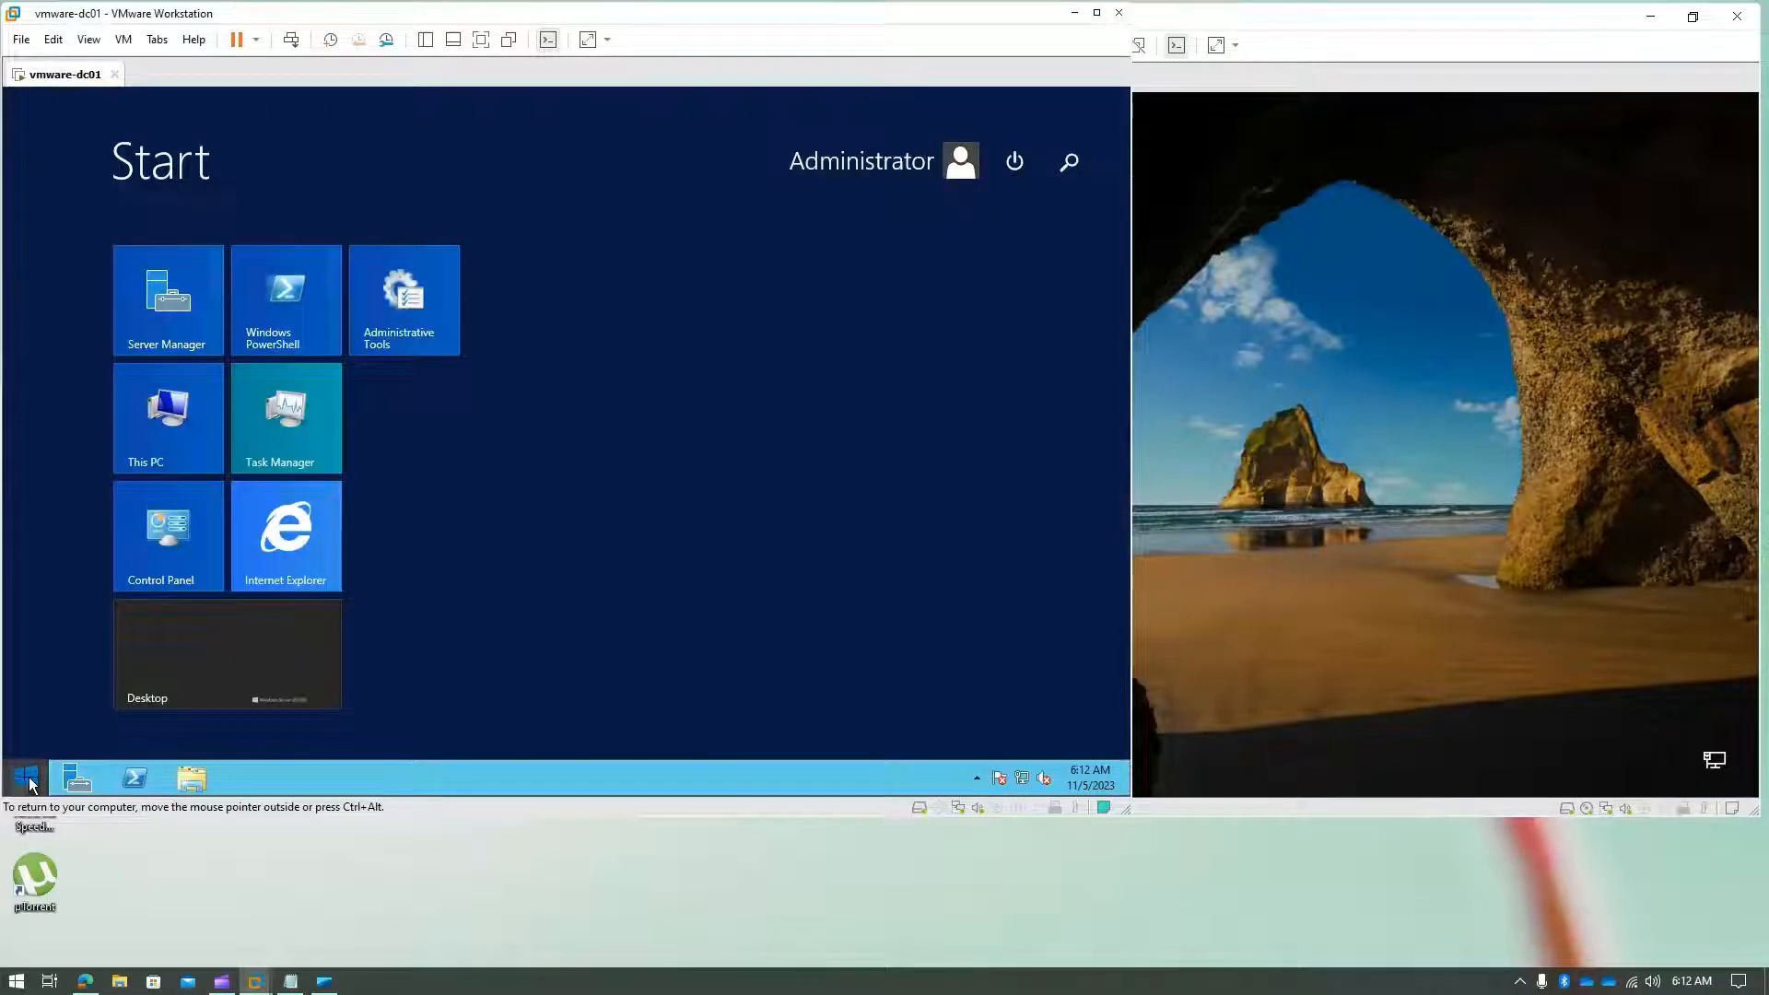
{"action": "left_click", "coordinate": [28, 780]}
{"action": "left_click", "coordinate": [28, 779]}
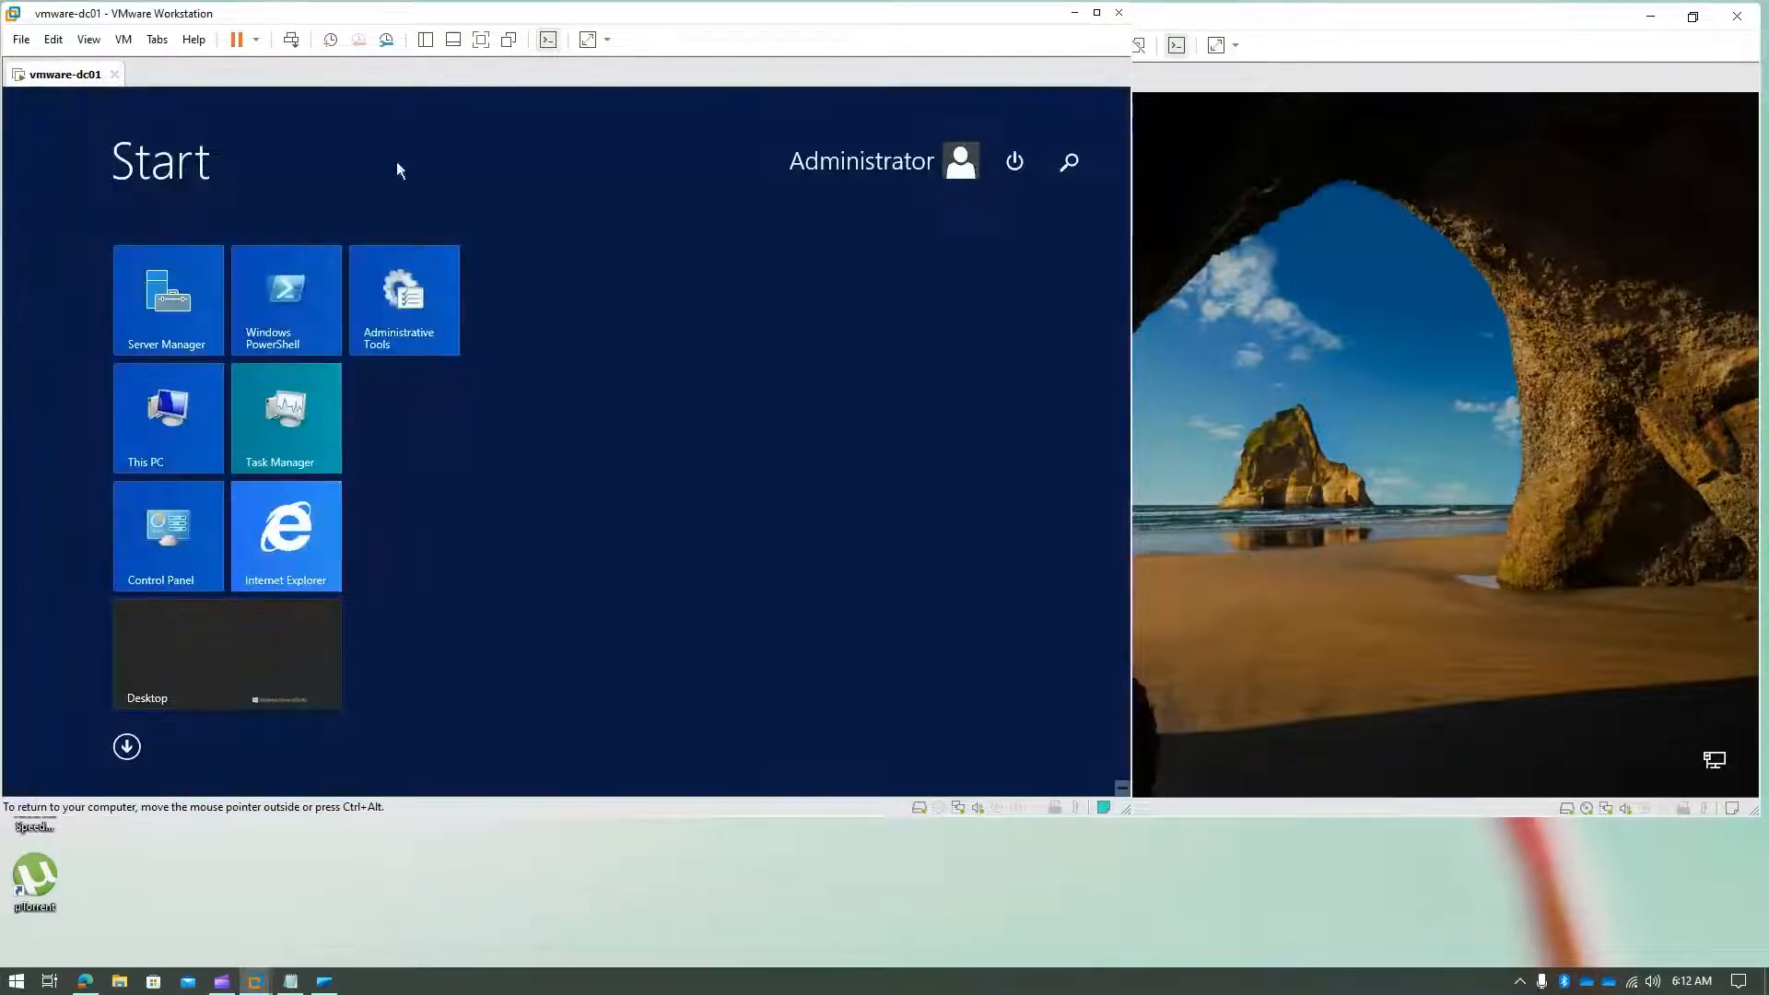
{"action": "left_click", "coordinate": [1089, 164]}
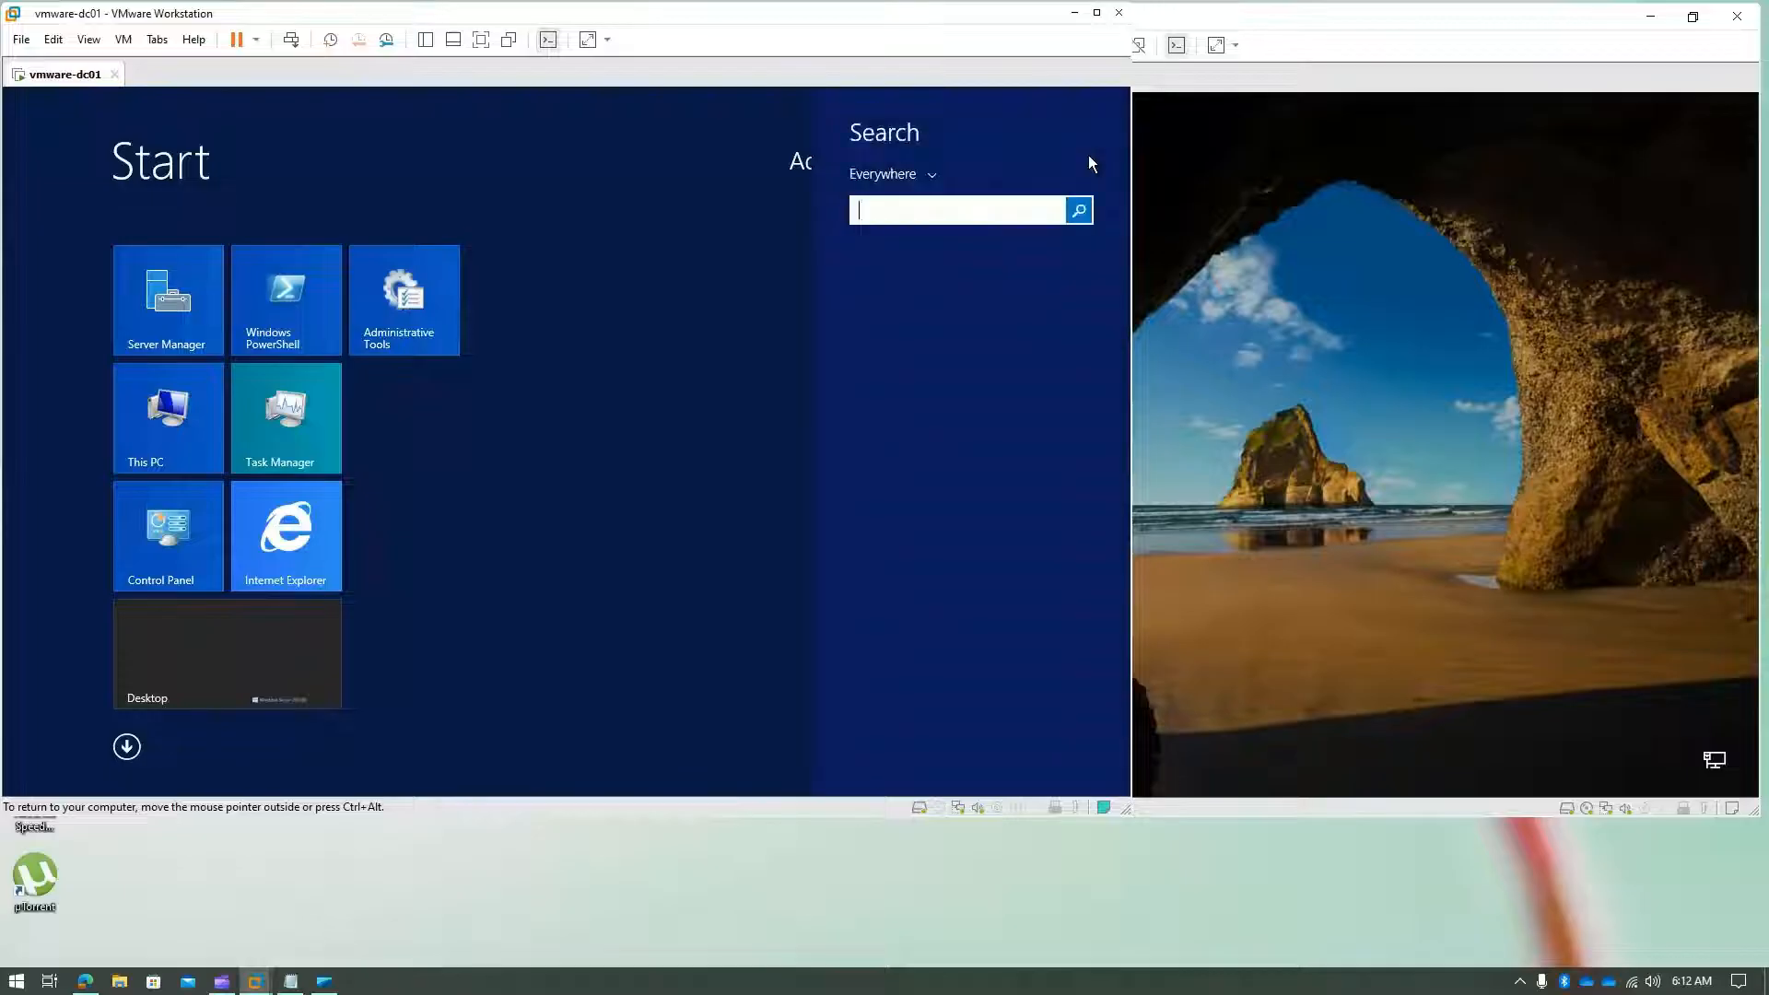
{"action": "type", "text": "dsa."}
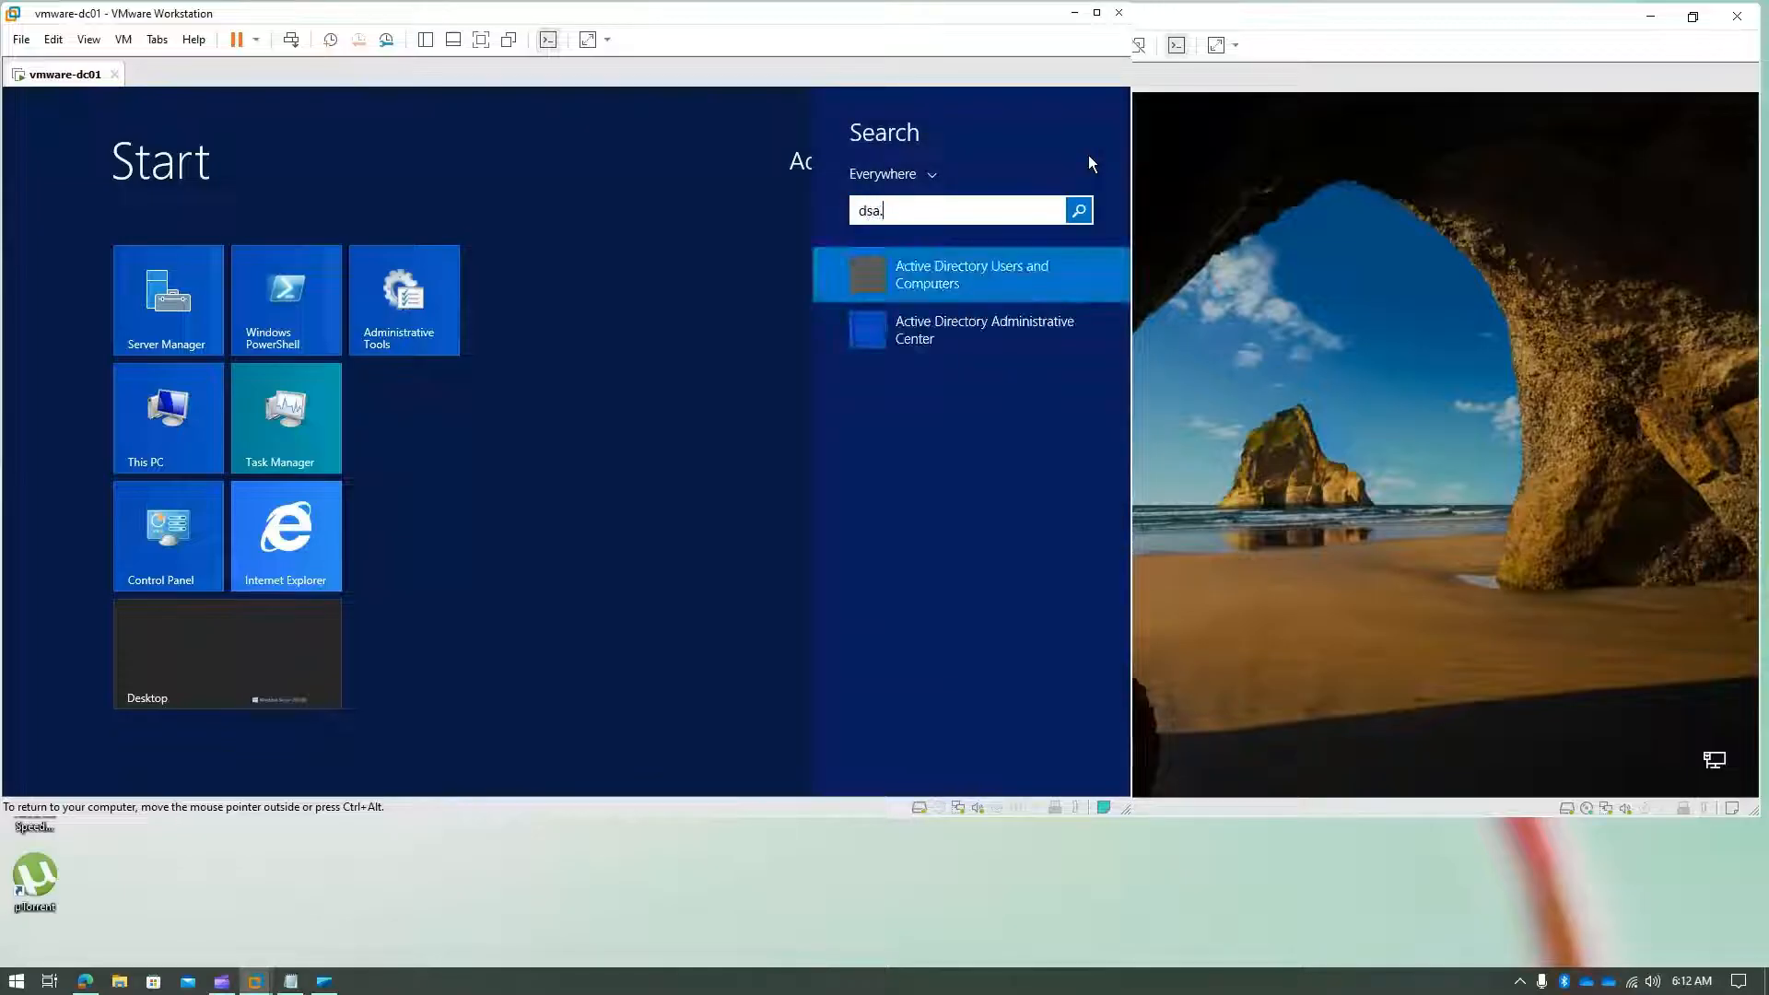
{"action": "type", "text": "msc"}
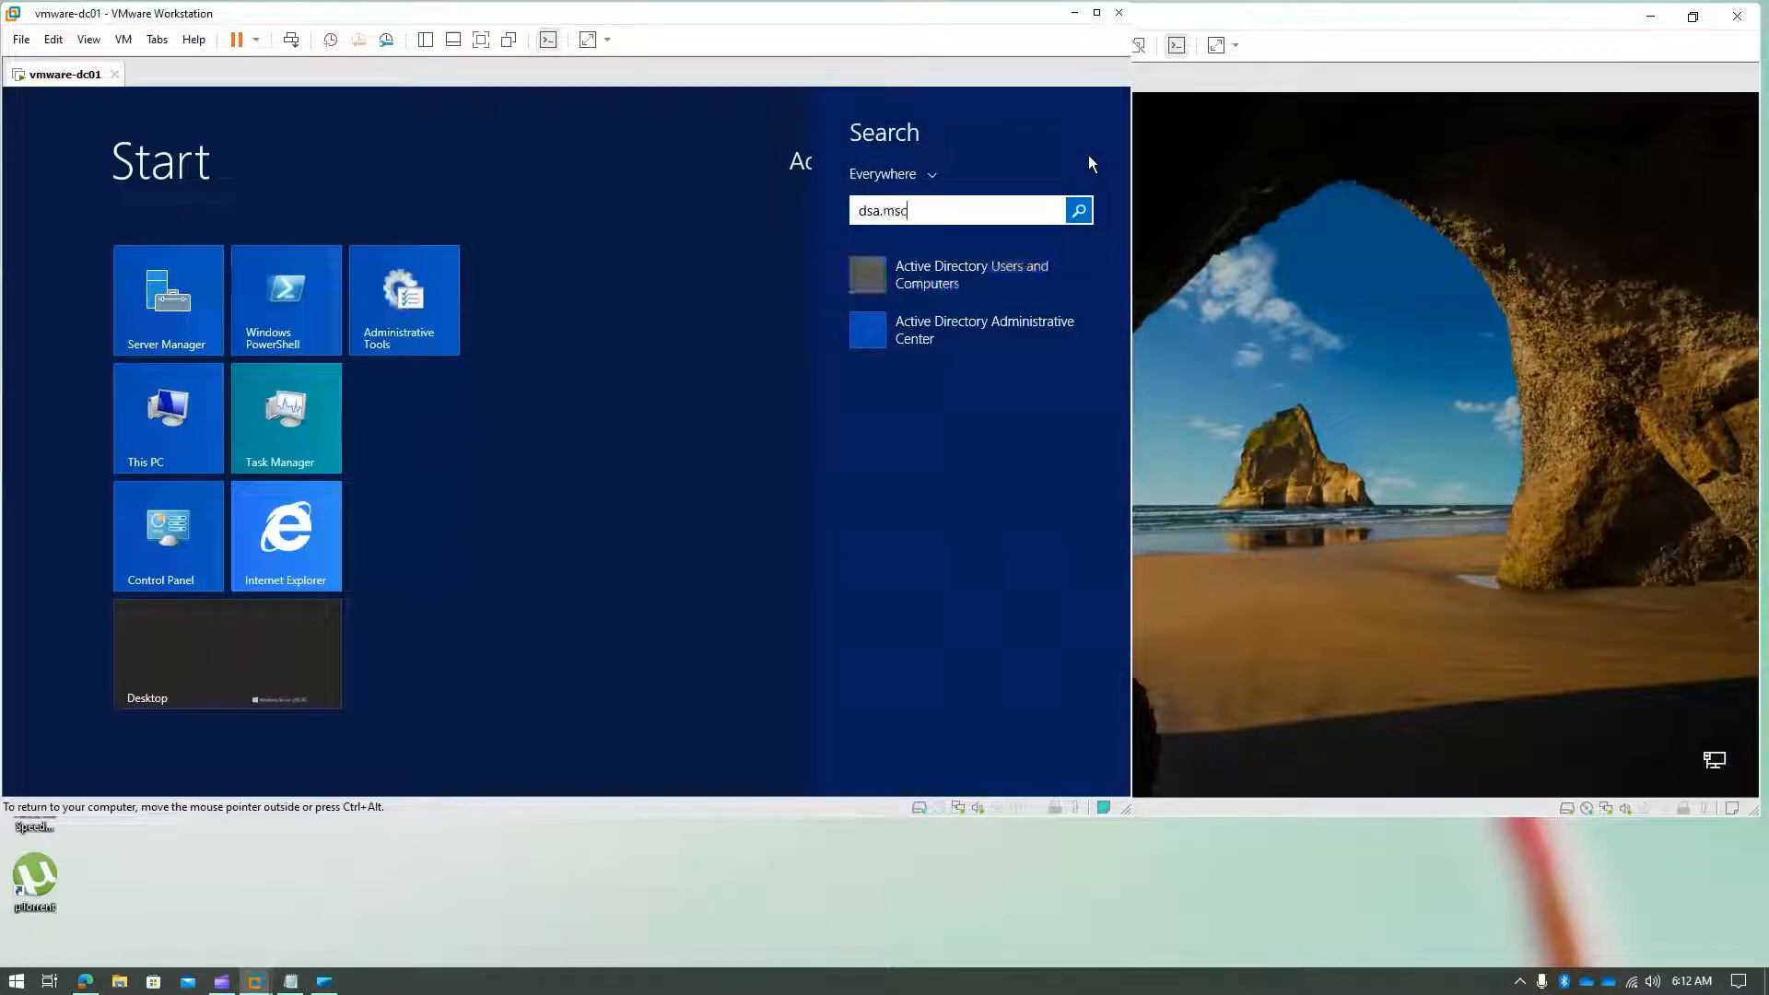
{"action": "left_click", "coordinate": [1039, 271]}
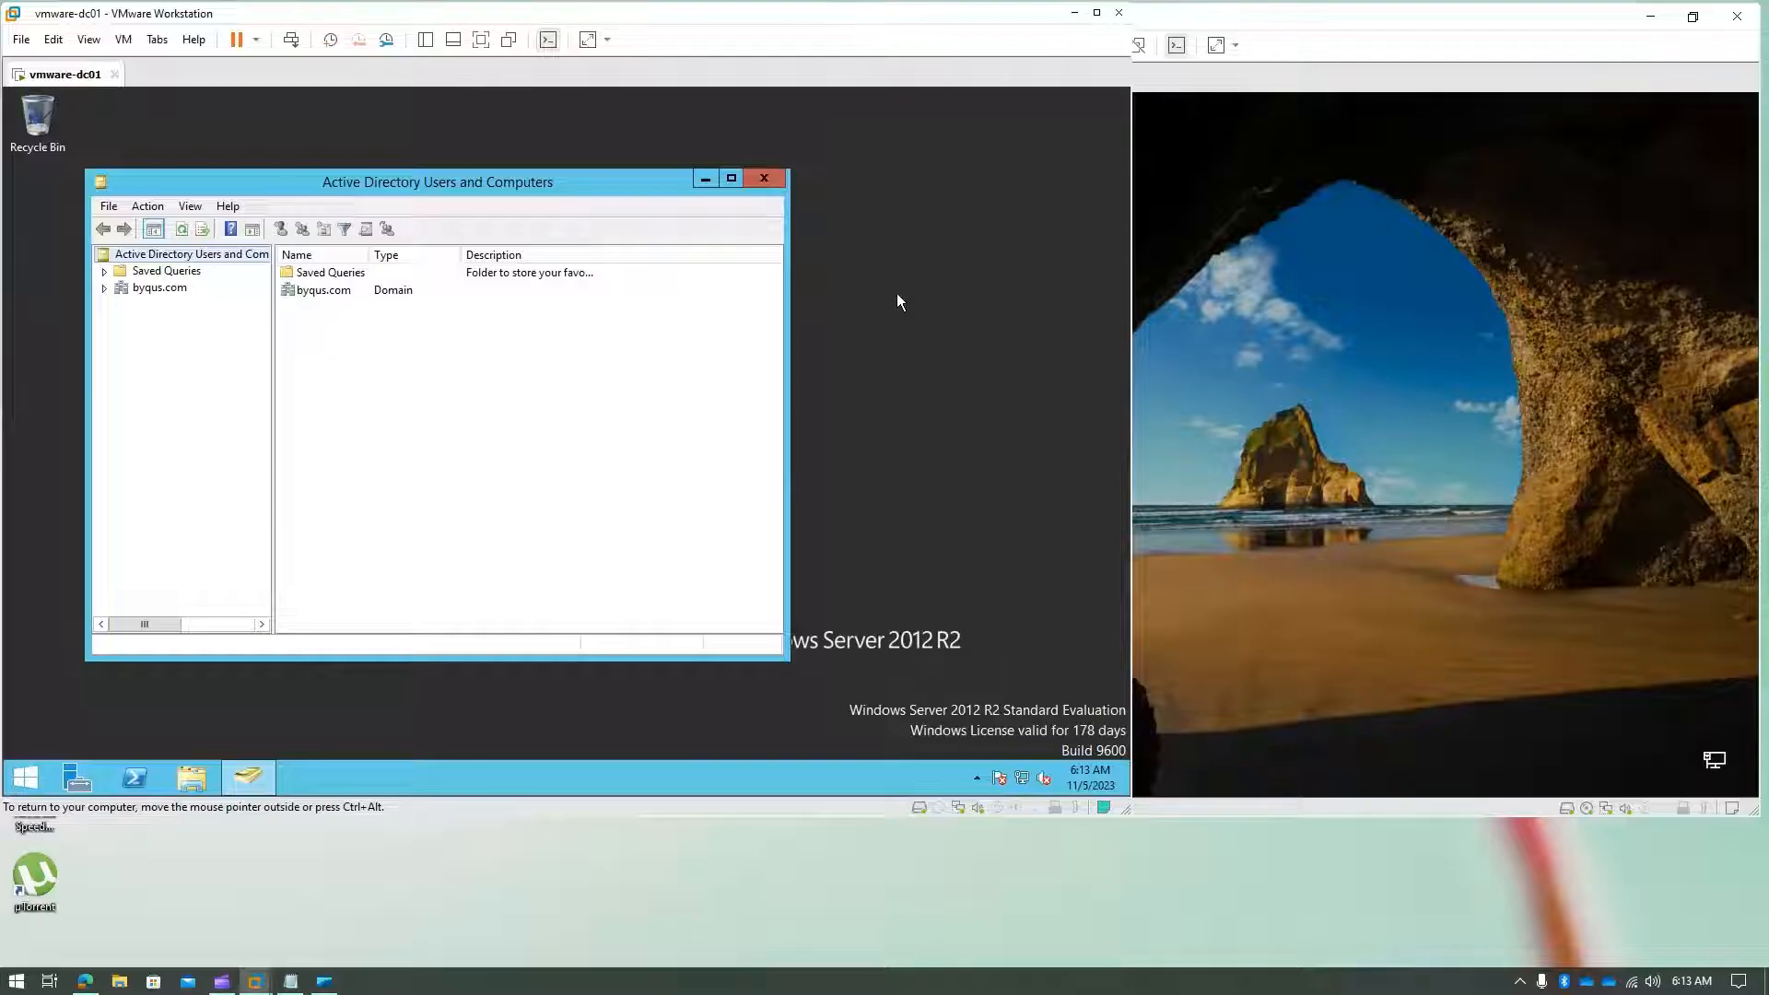
- Release input with Ctrl+Alt and restore the Windows 10 x64 window smaller at centre
{"action": "left_click", "coordinate": [1354, 459]}
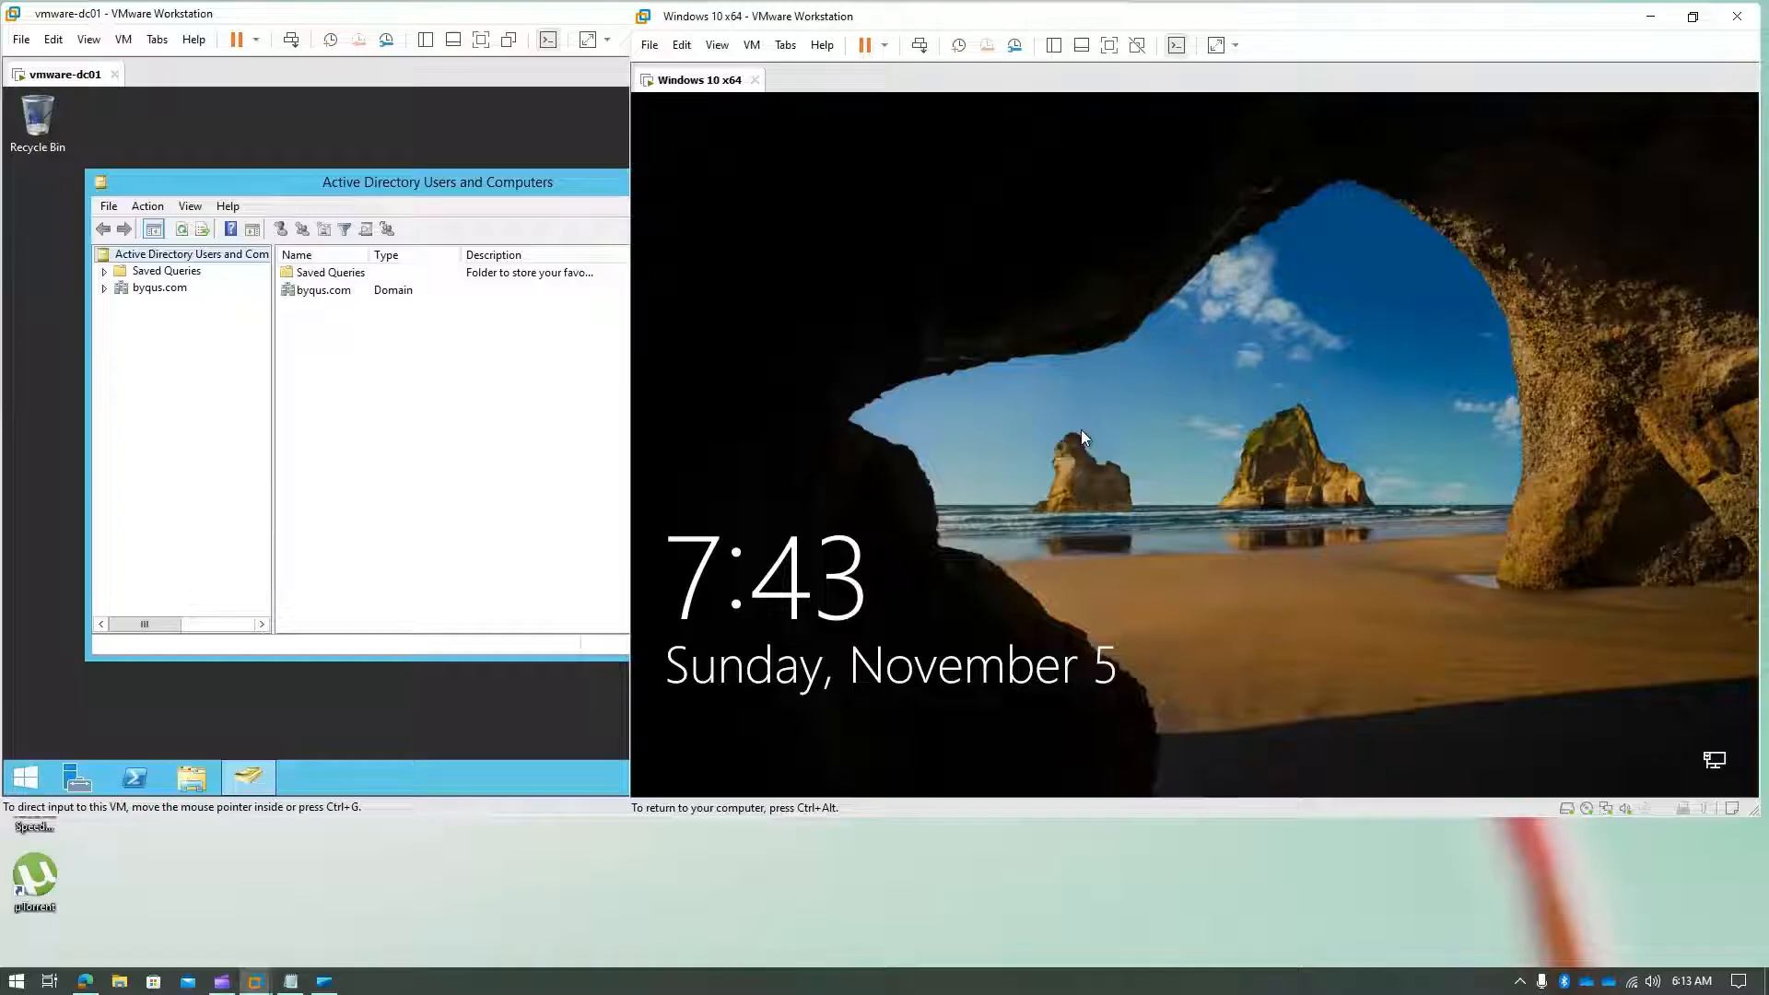
{"action": "key", "text": "ctrl+alt"}
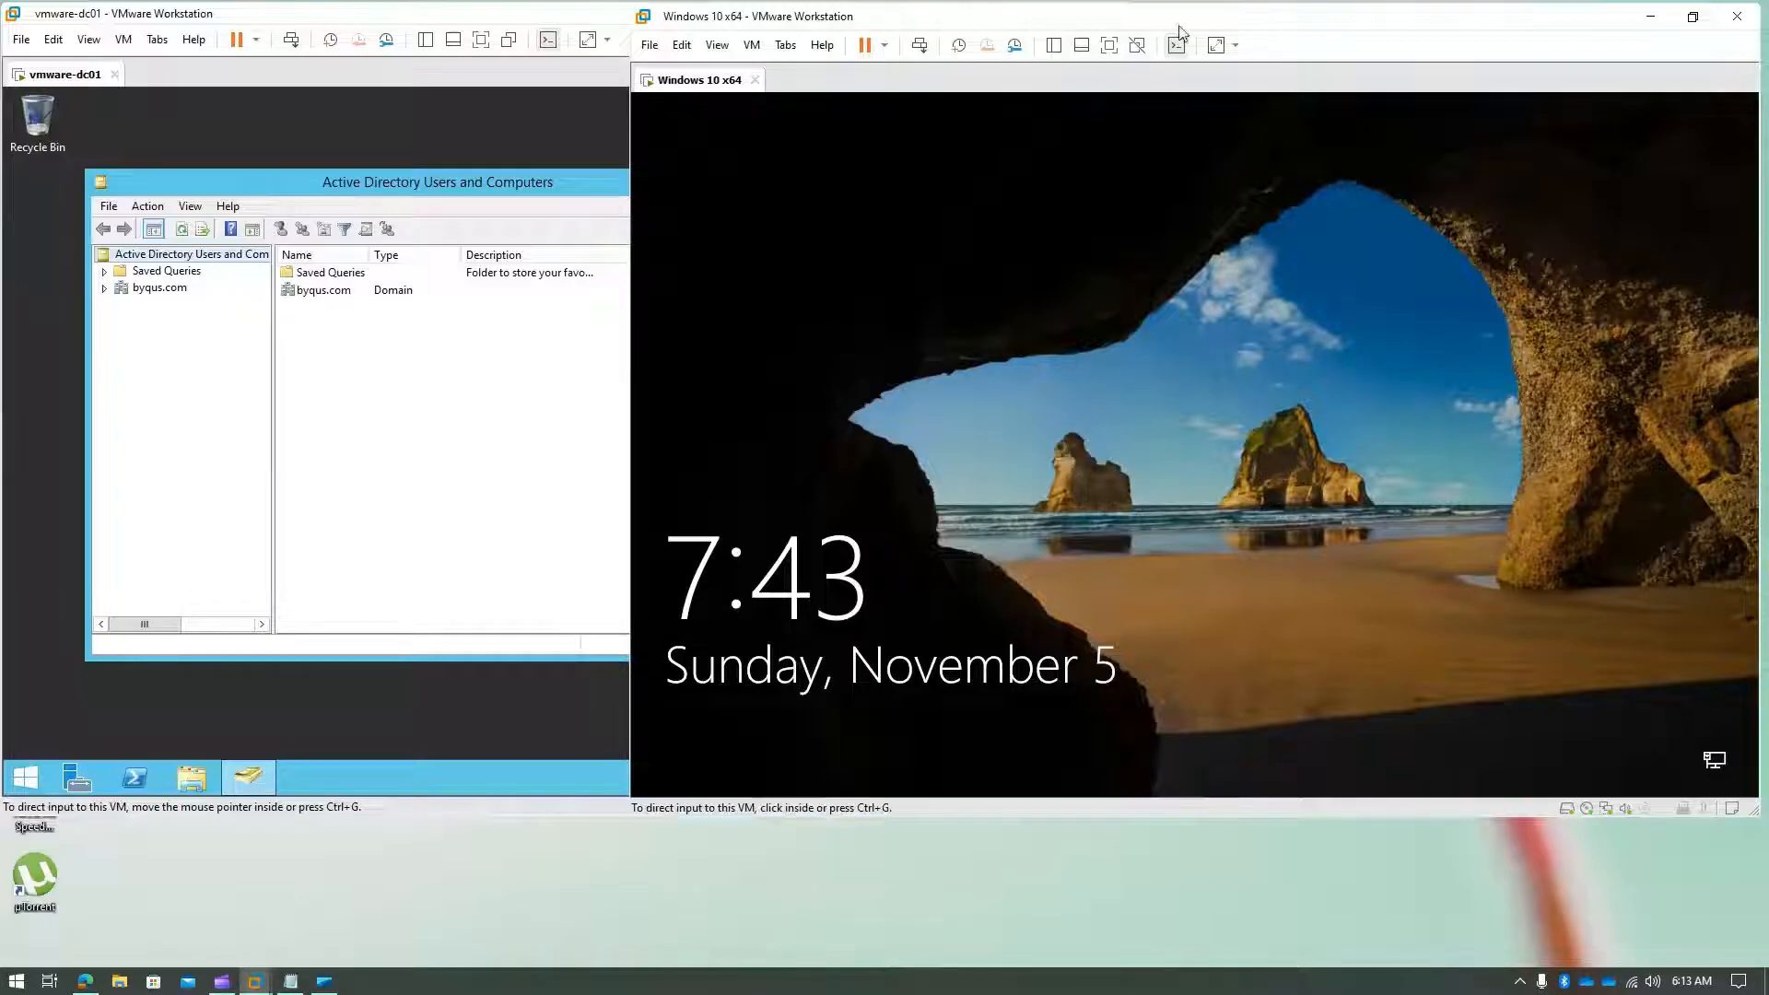
{"action": "left_click_drag", "start_coordinate": [1187, 9], "coordinate": [1098, 163]}
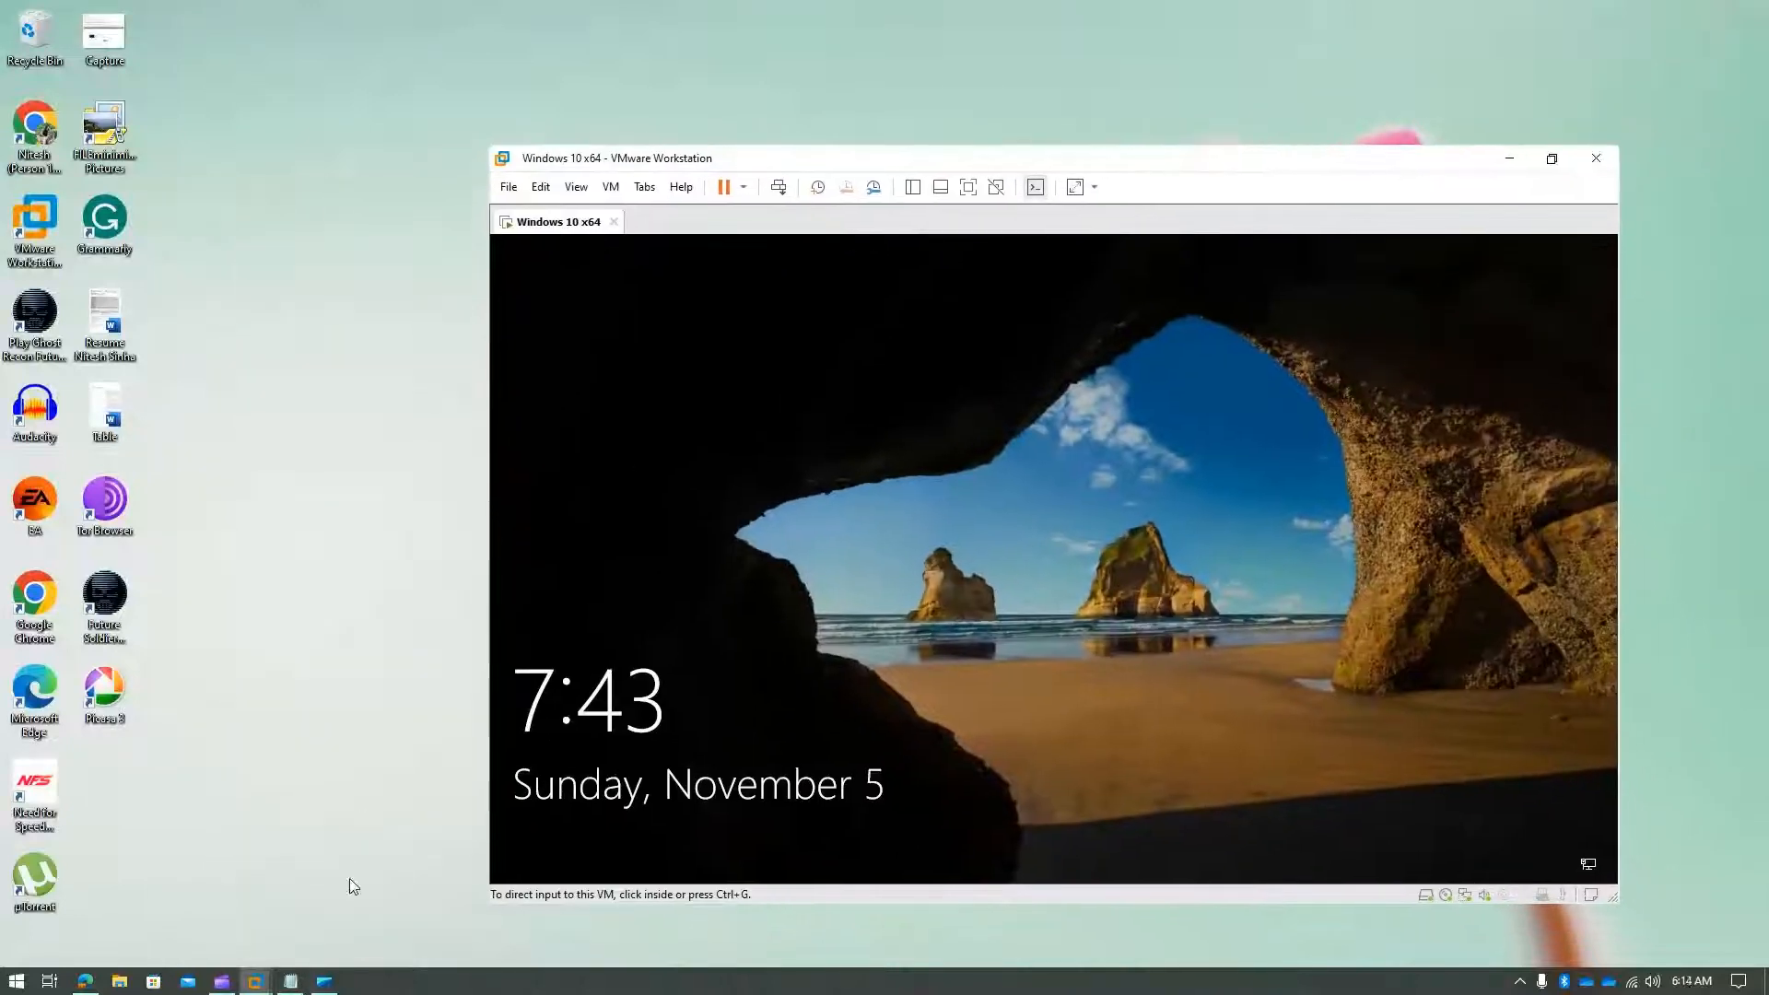
- Bring vmware-dc01 back from the taskbar, shift it down-right, then raise the Windows 10 window
{"action": "mouse_move", "coordinate": [255, 981]}
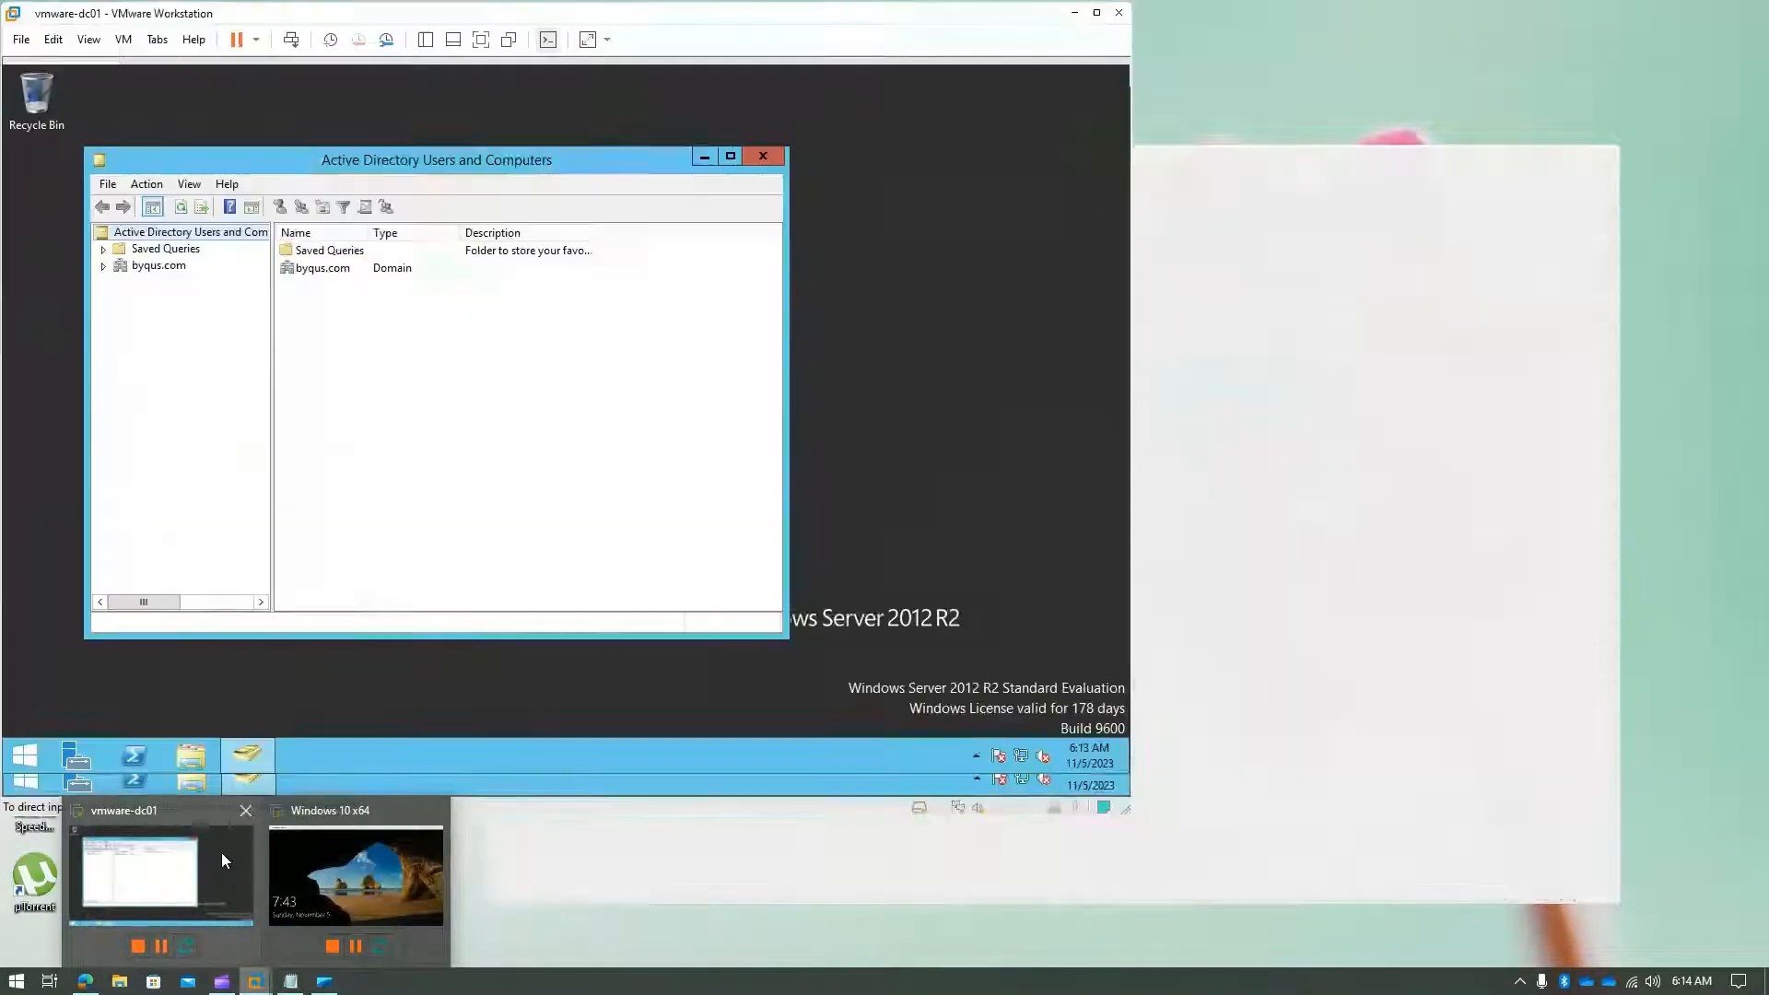
{"action": "left_click", "coordinate": [221, 853]}
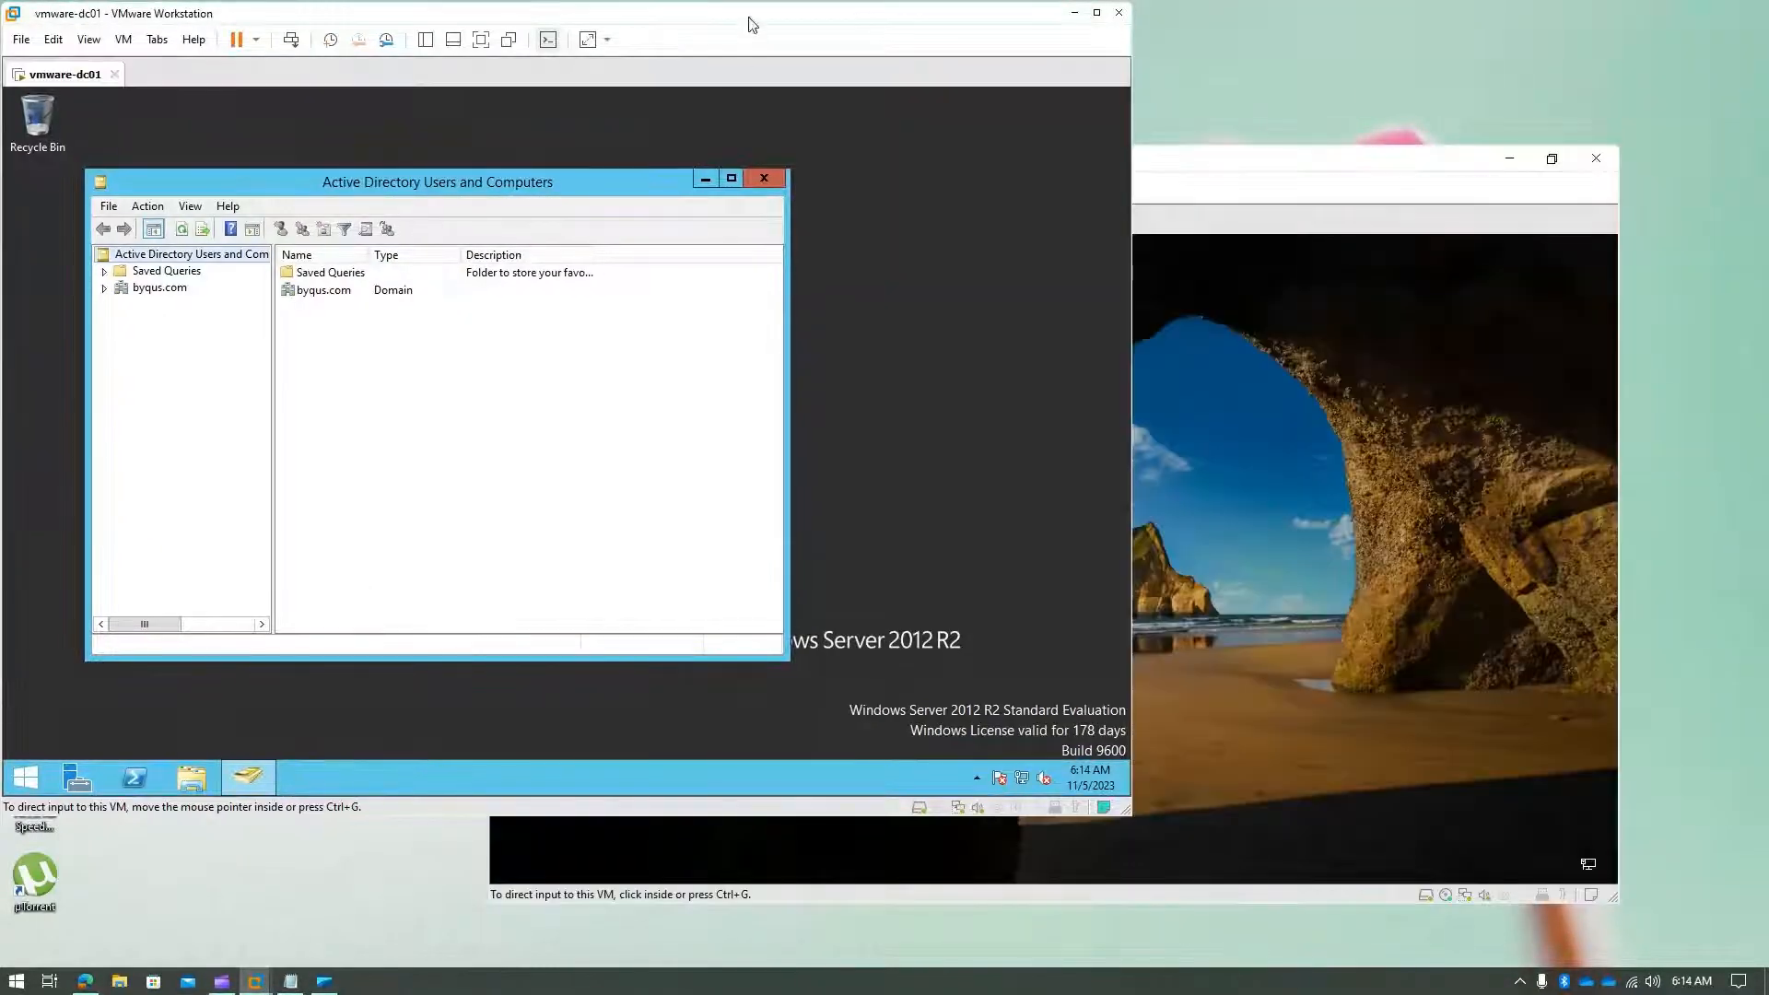
{"action": "left_click_drag", "start_coordinate": [748, 20], "coordinate": [775, 45]}
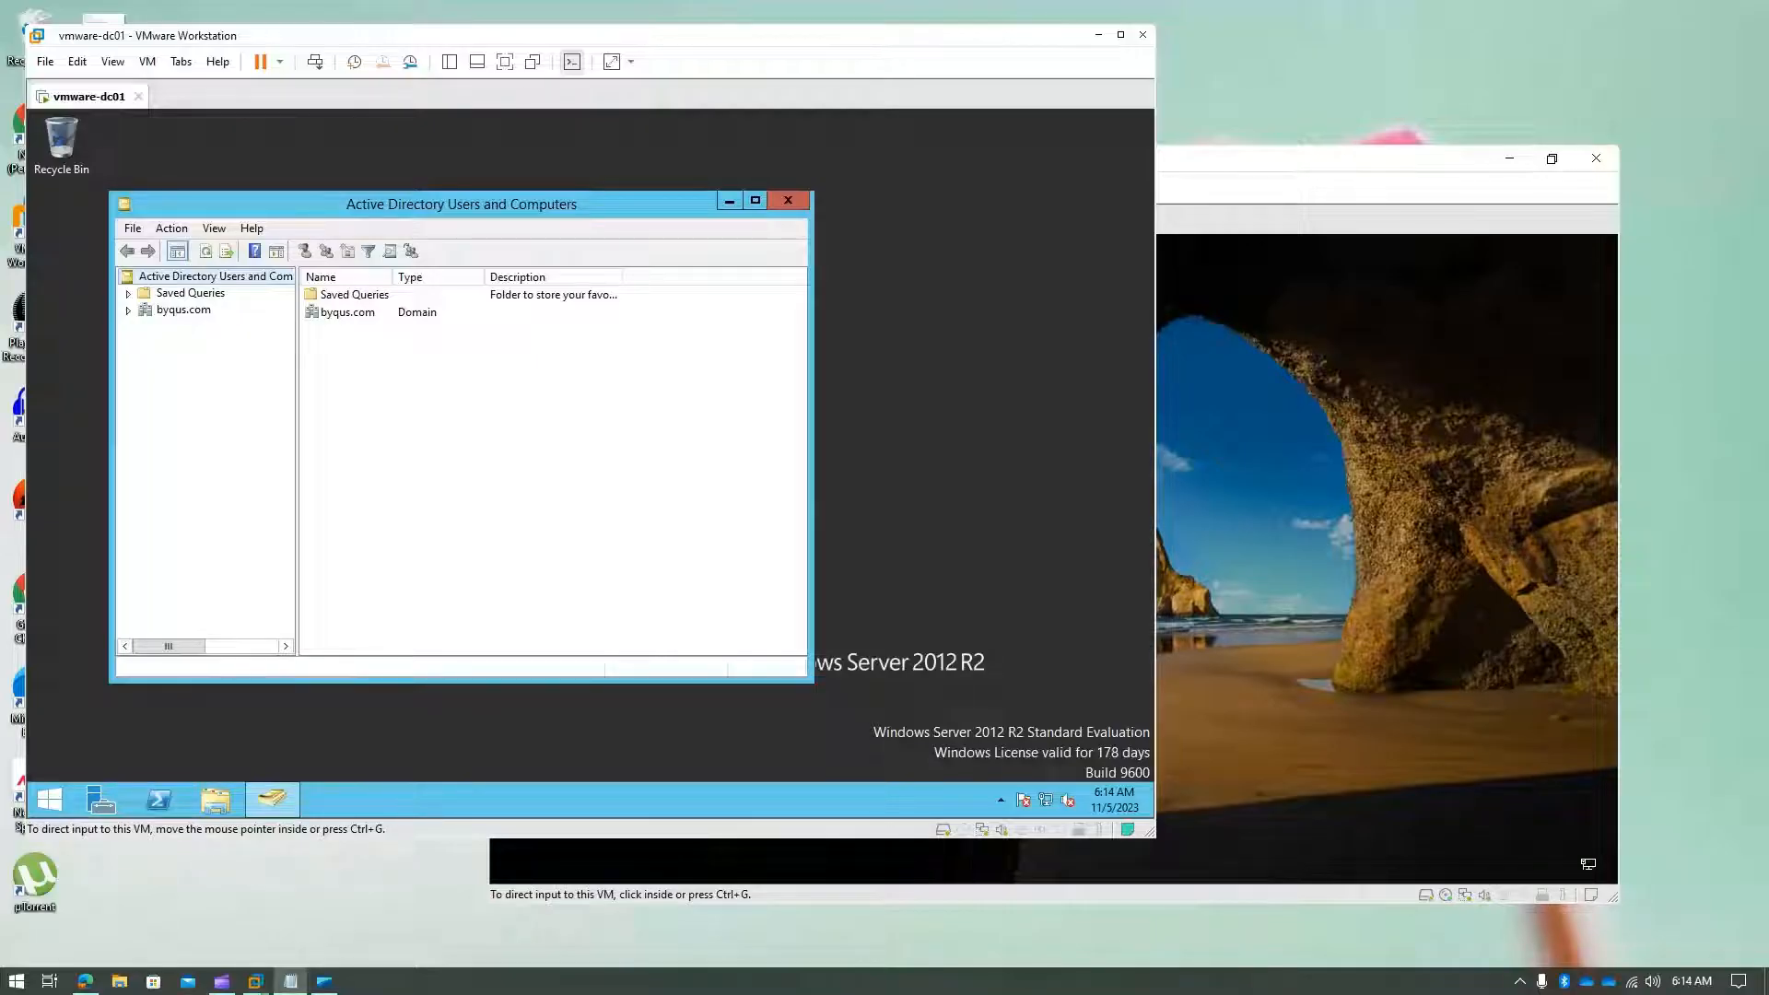
{"action": "left_click", "coordinate": [1278, 167]}
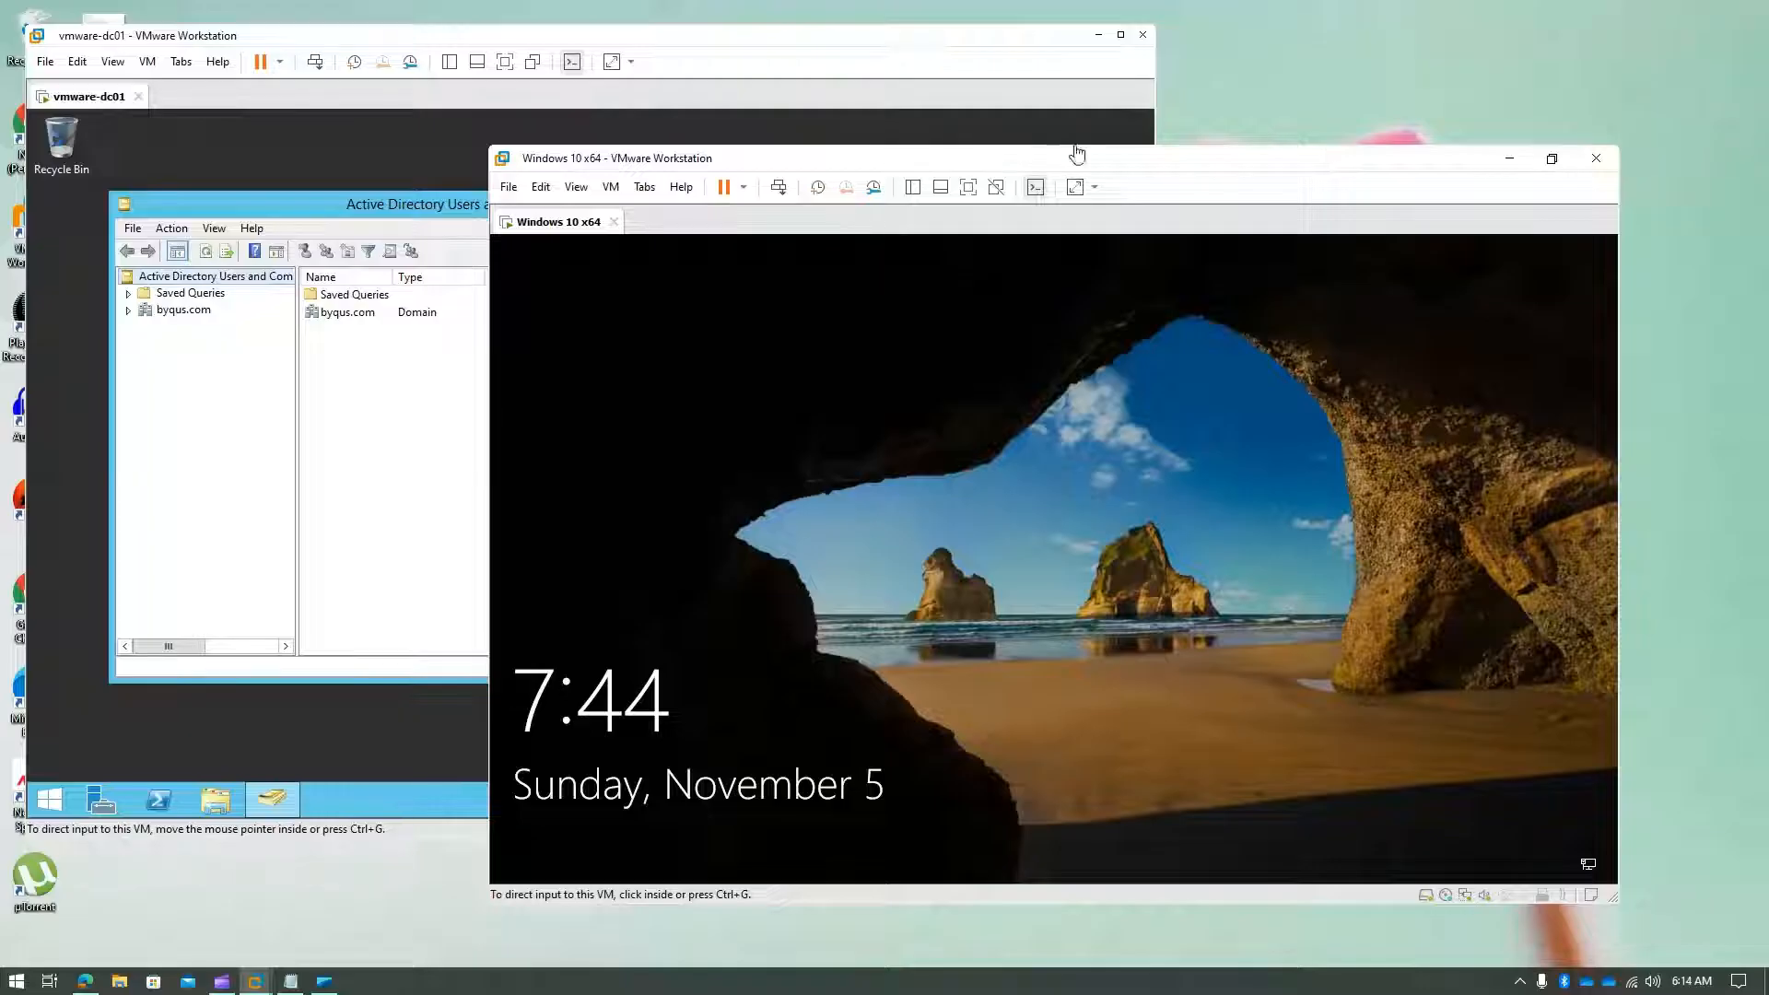
{"action": "left_click_drag", "start_coordinate": [1138, 162], "coordinate": [1071, 131]}
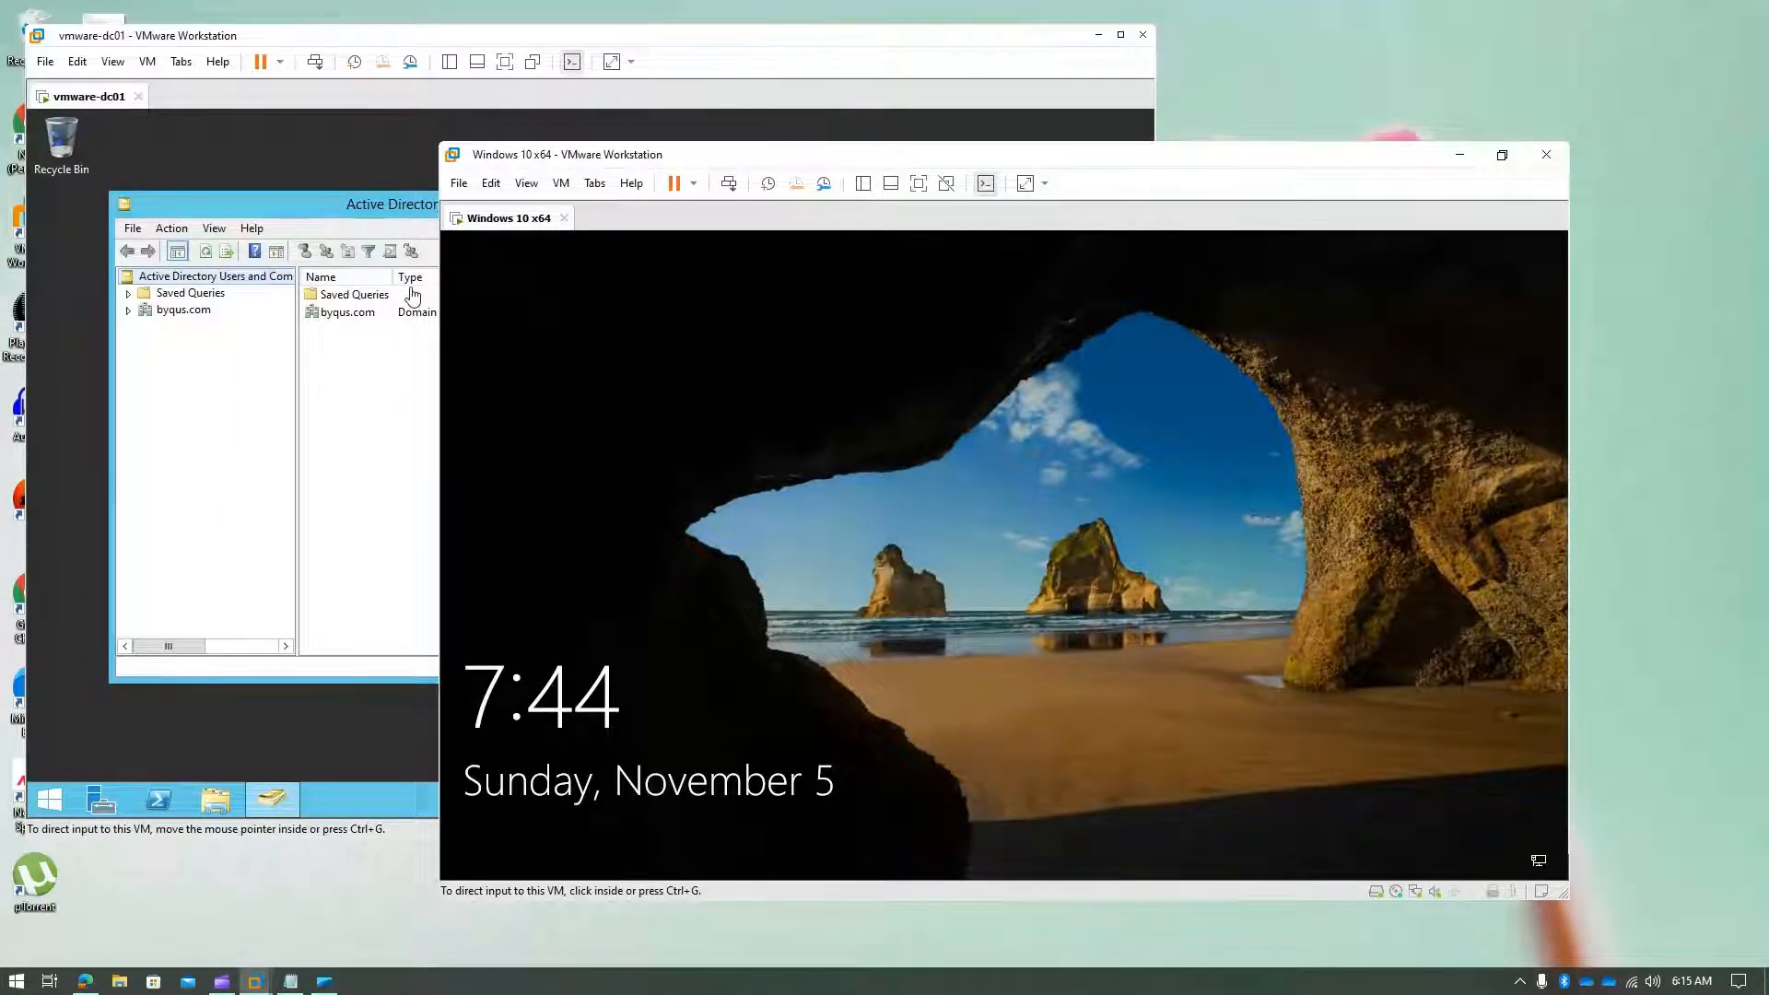
{"action": "left_click", "coordinate": [872, 46]}
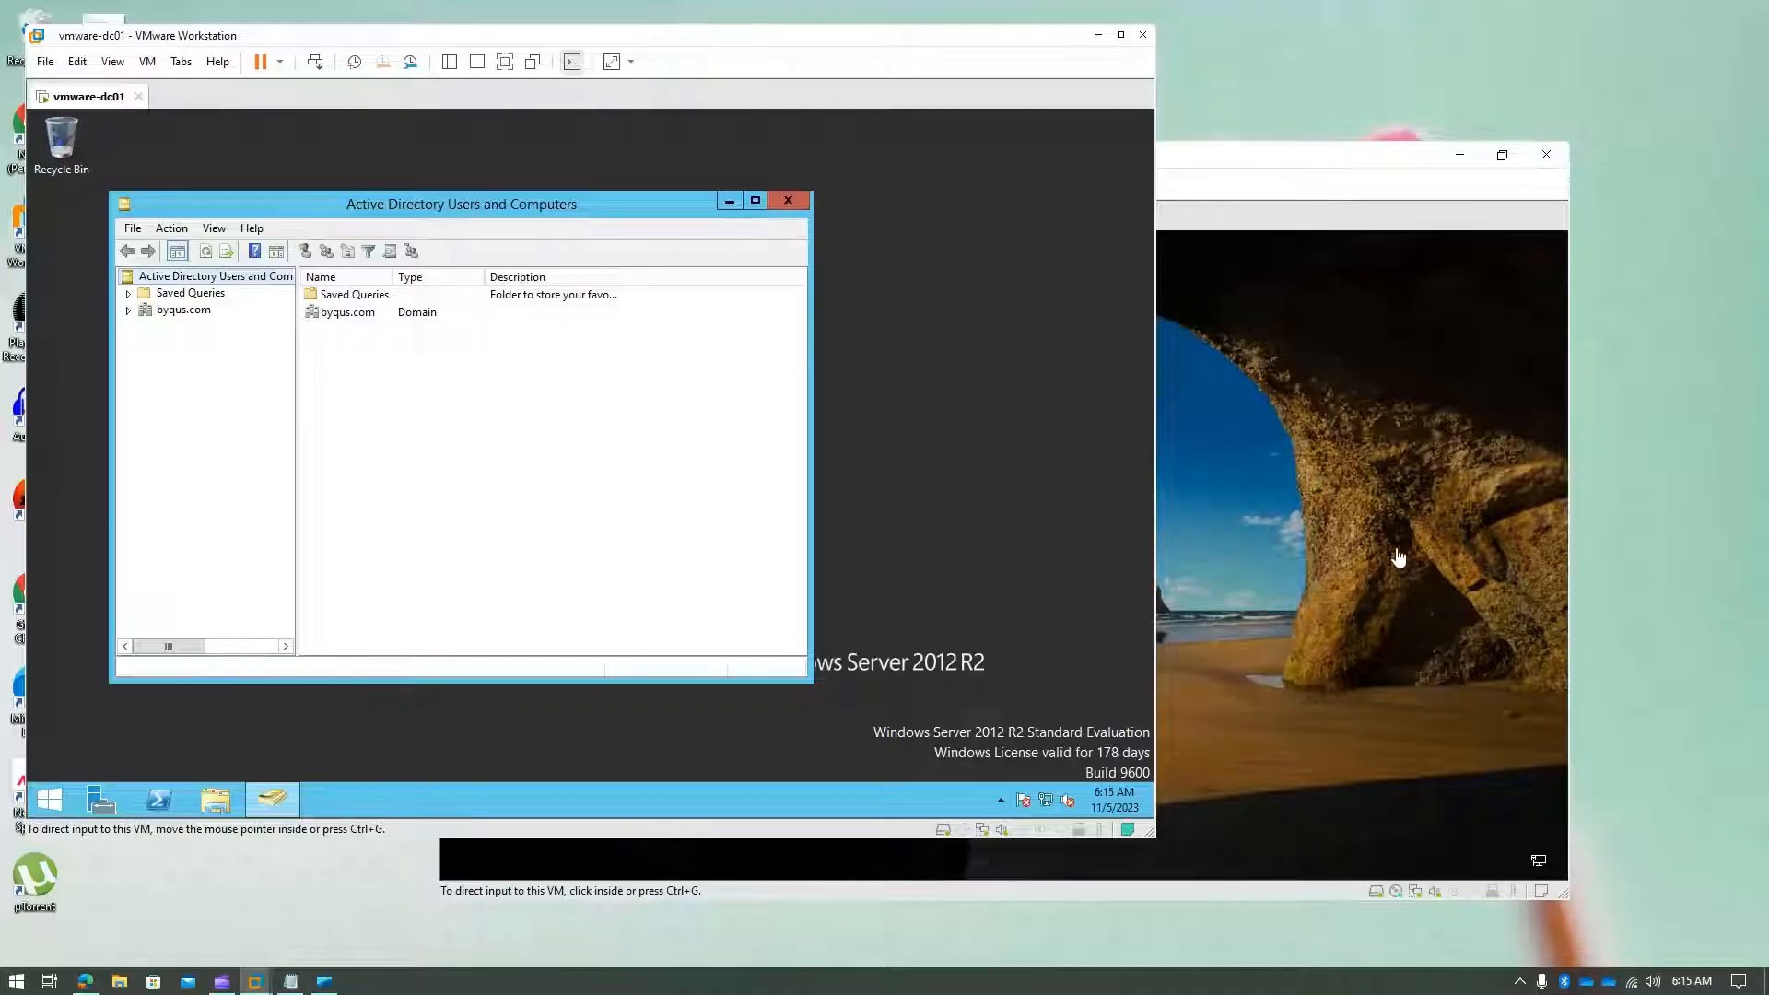
{"action": "left_click", "coordinate": [1294, 548]}
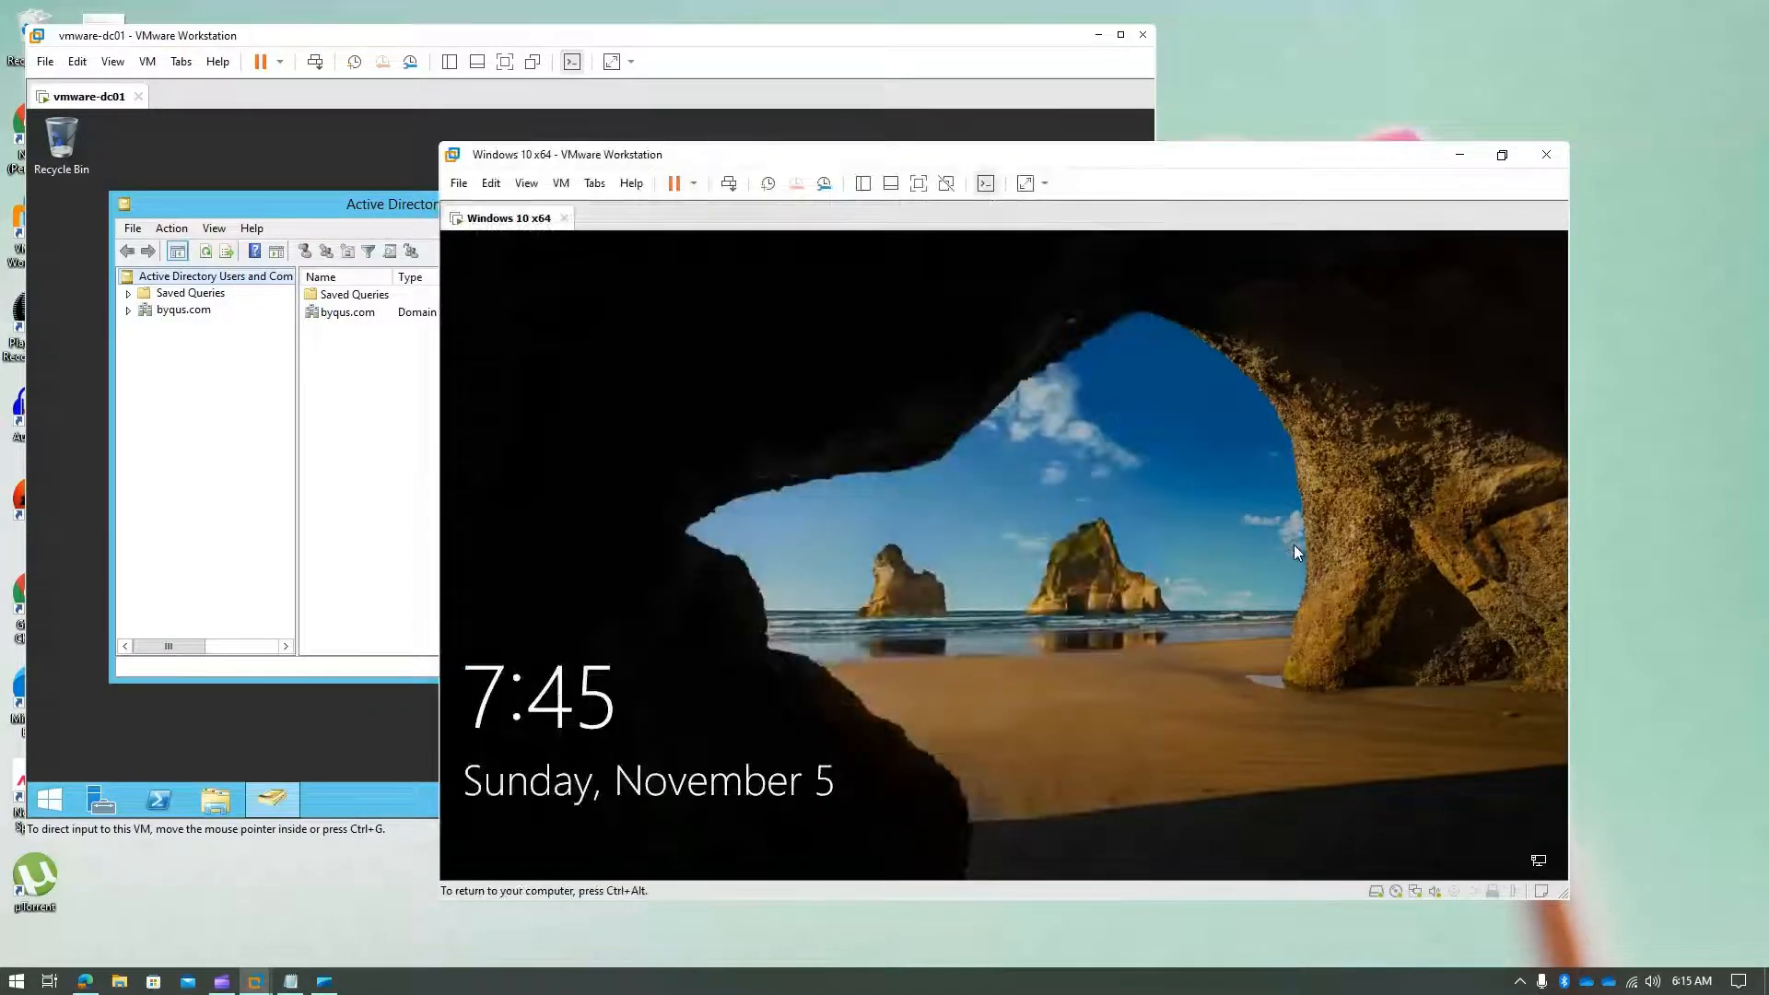
- Expand byqus.com and start a new user in the Users container
{"action": "left_click", "coordinate": [159, 341]}
{"action": "left_click", "coordinate": [128, 310]}
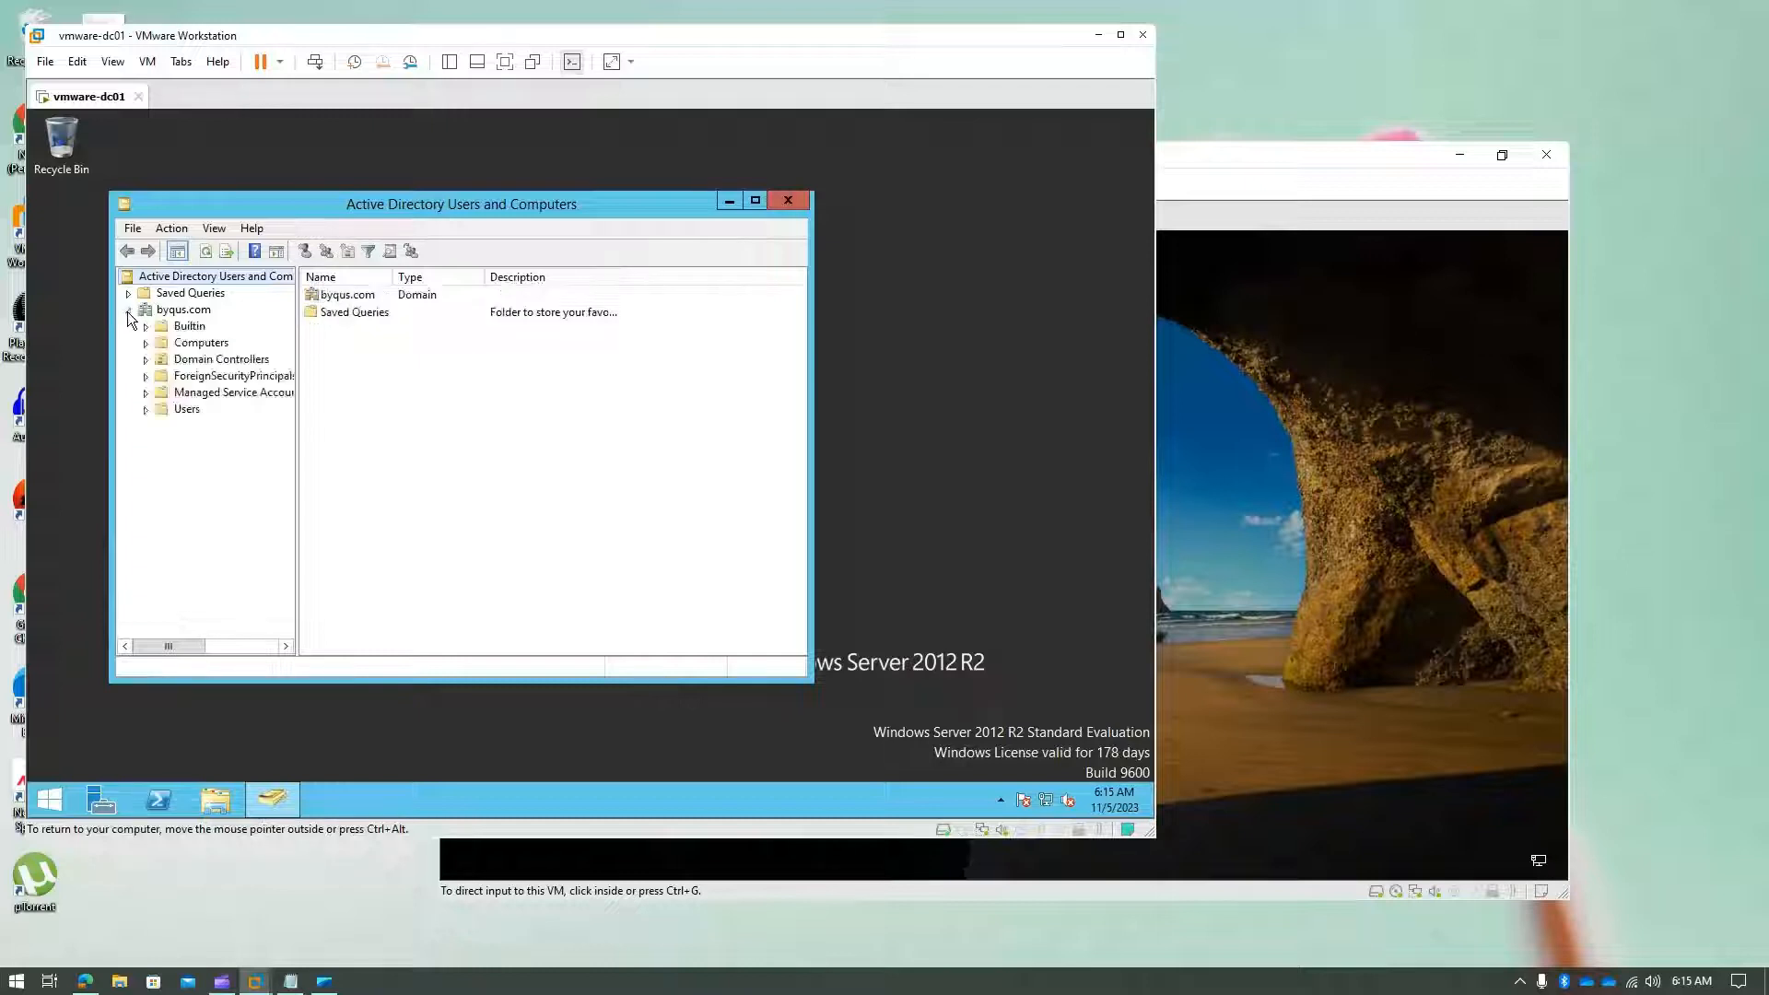
{"action": "right_click", "coordinate": [186, 409]}
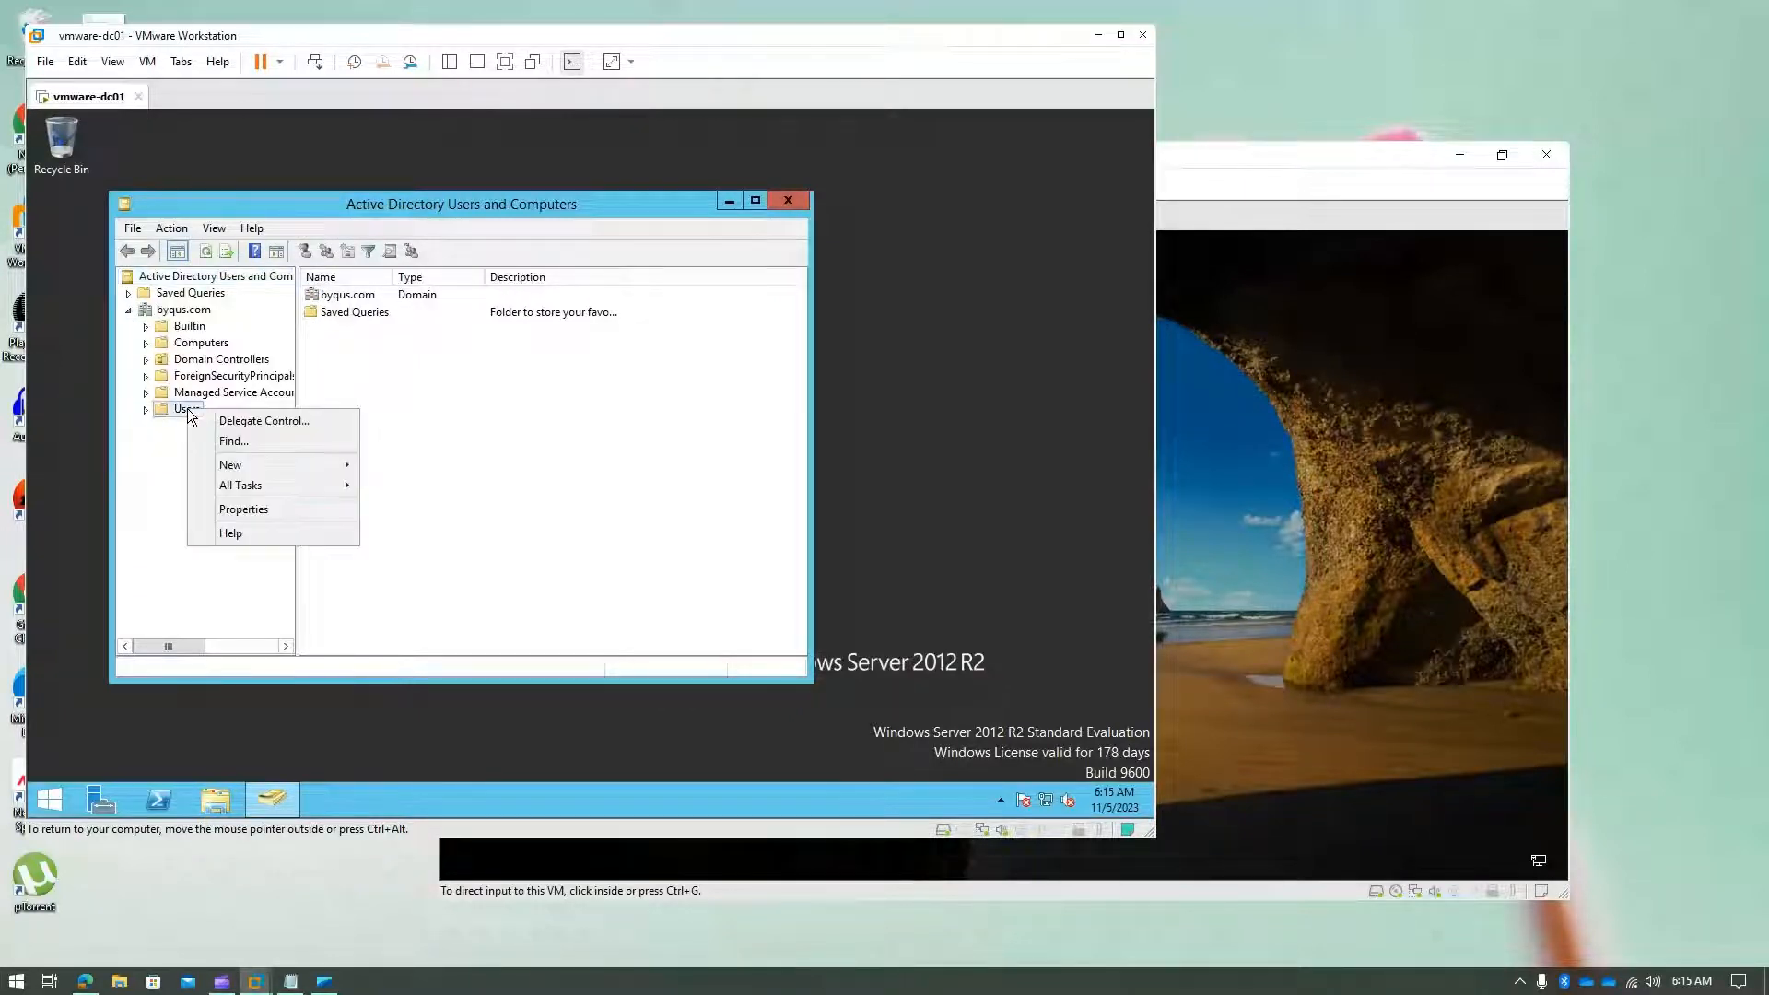
{"action": "mouse_move", "coordinate": [259, 473]}
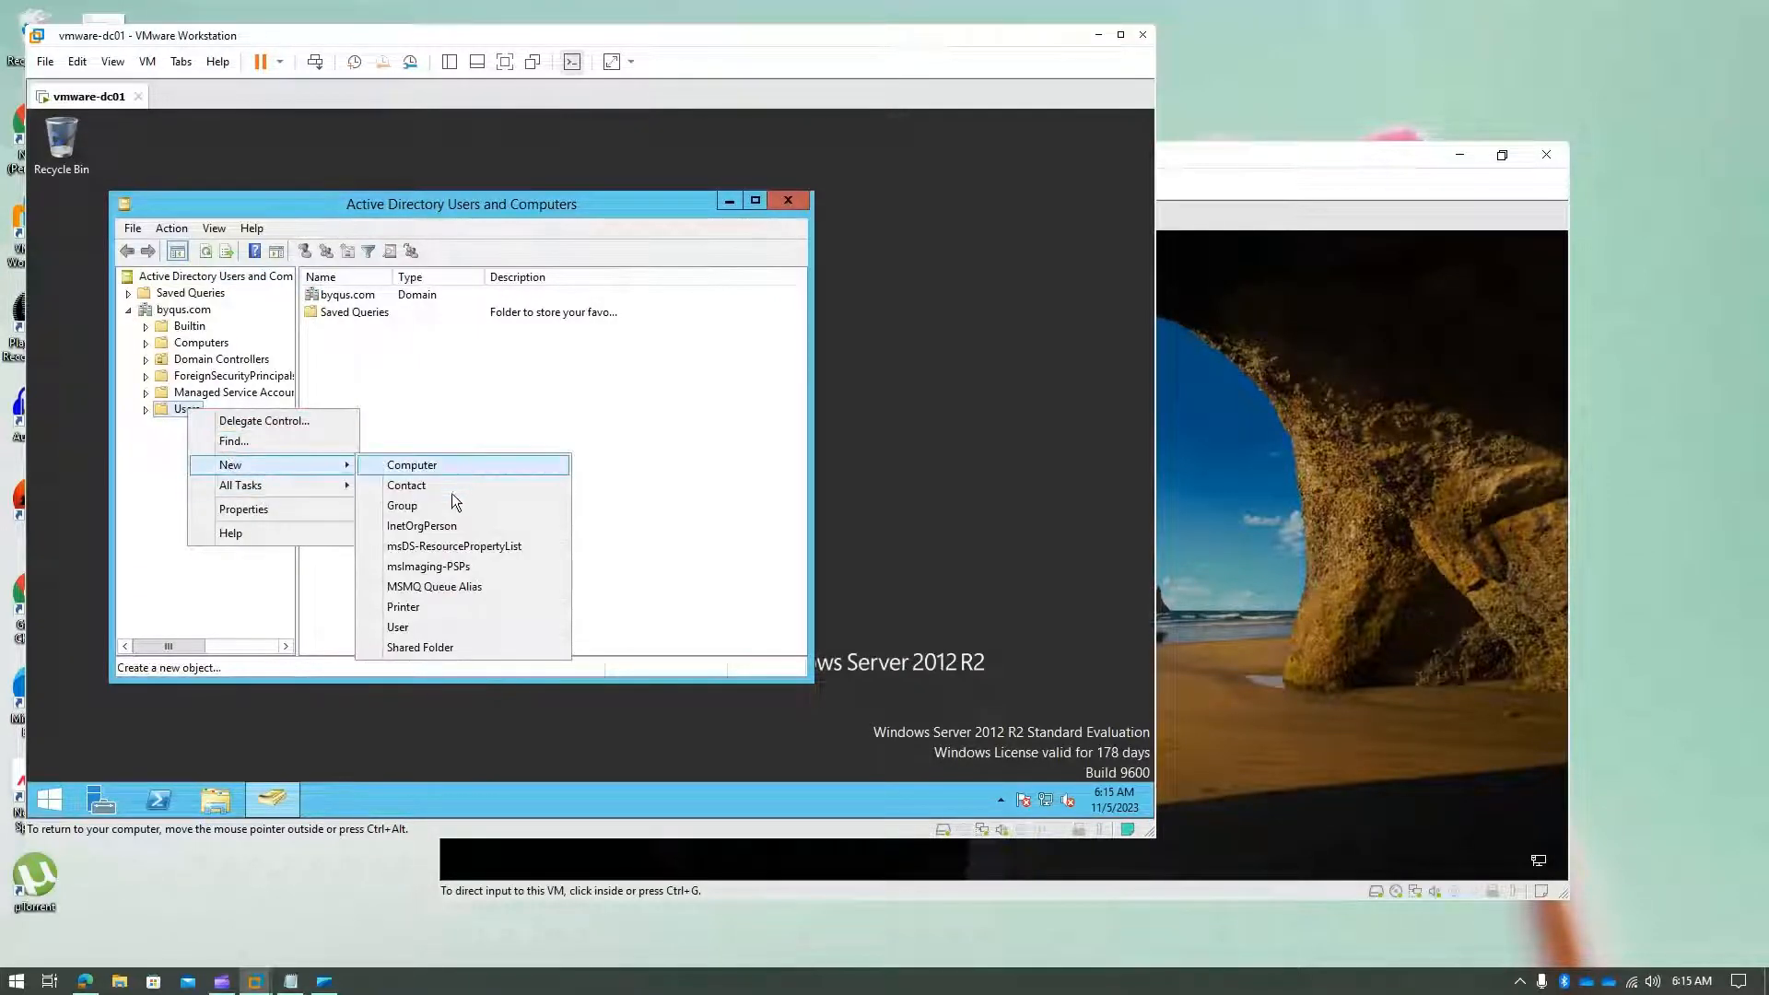
{"action": "left_click", "coordinate": [410, 630]}
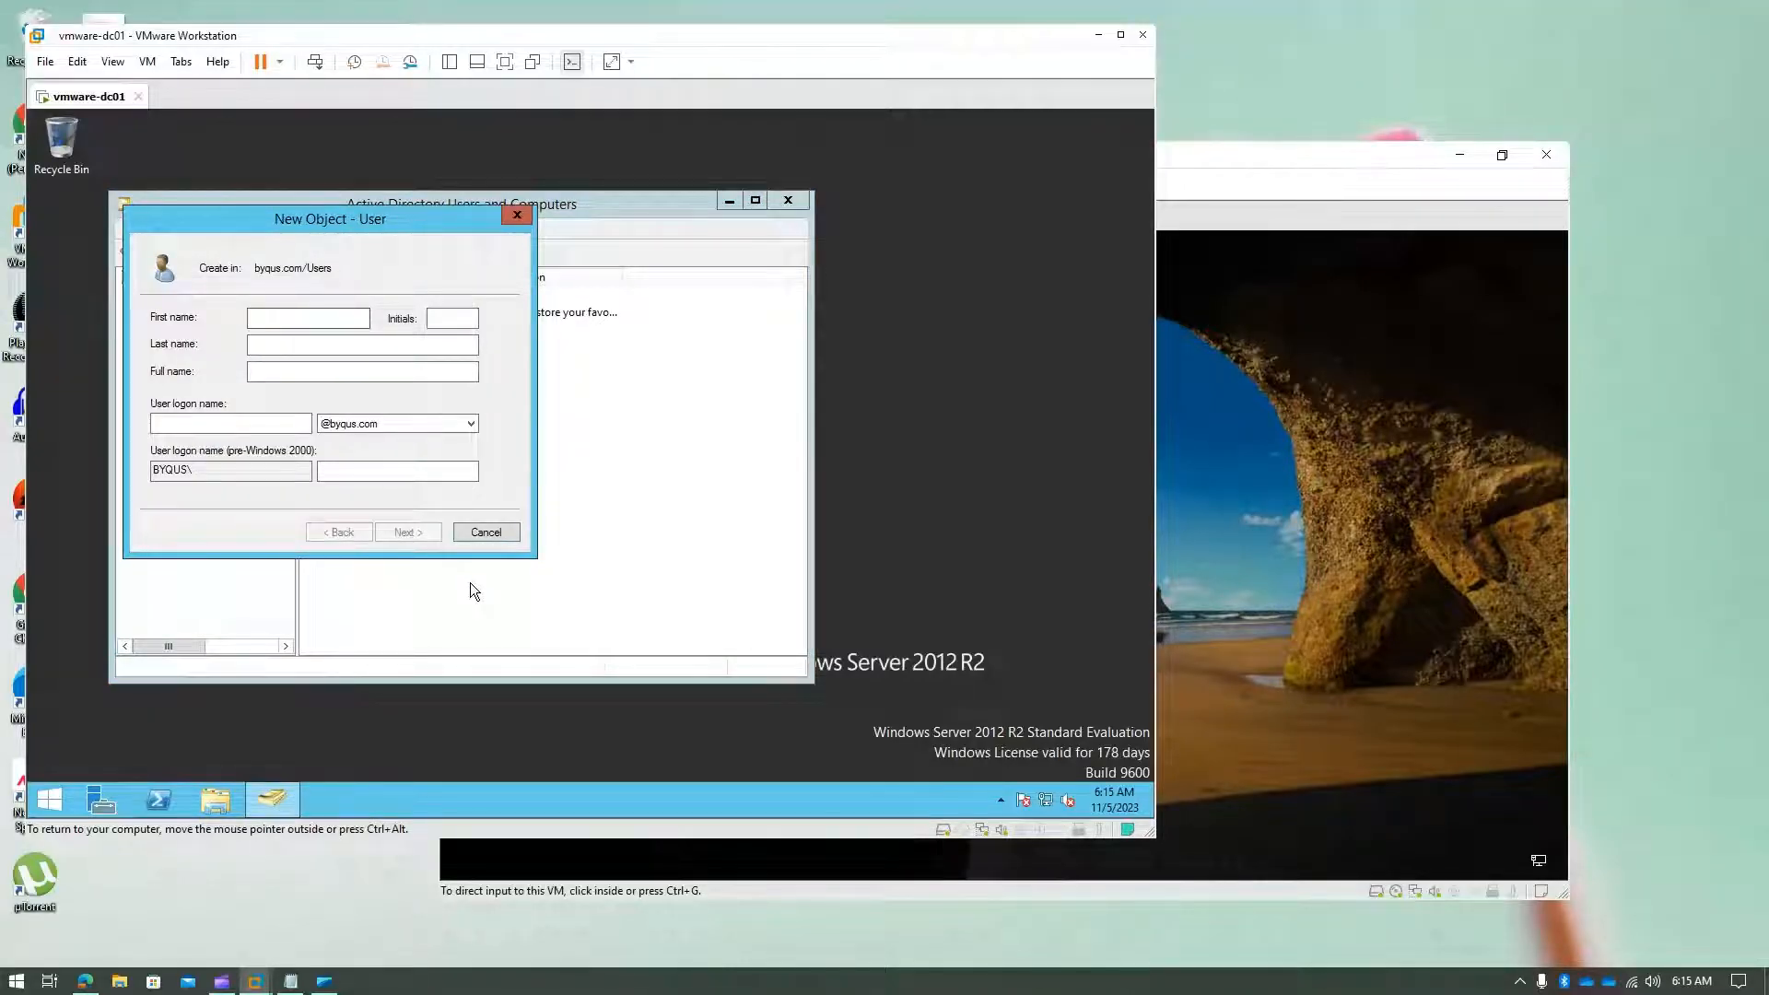
- Enter first name client, last name user01 and logon name client.user01
{"action": "type", "text": "client"}
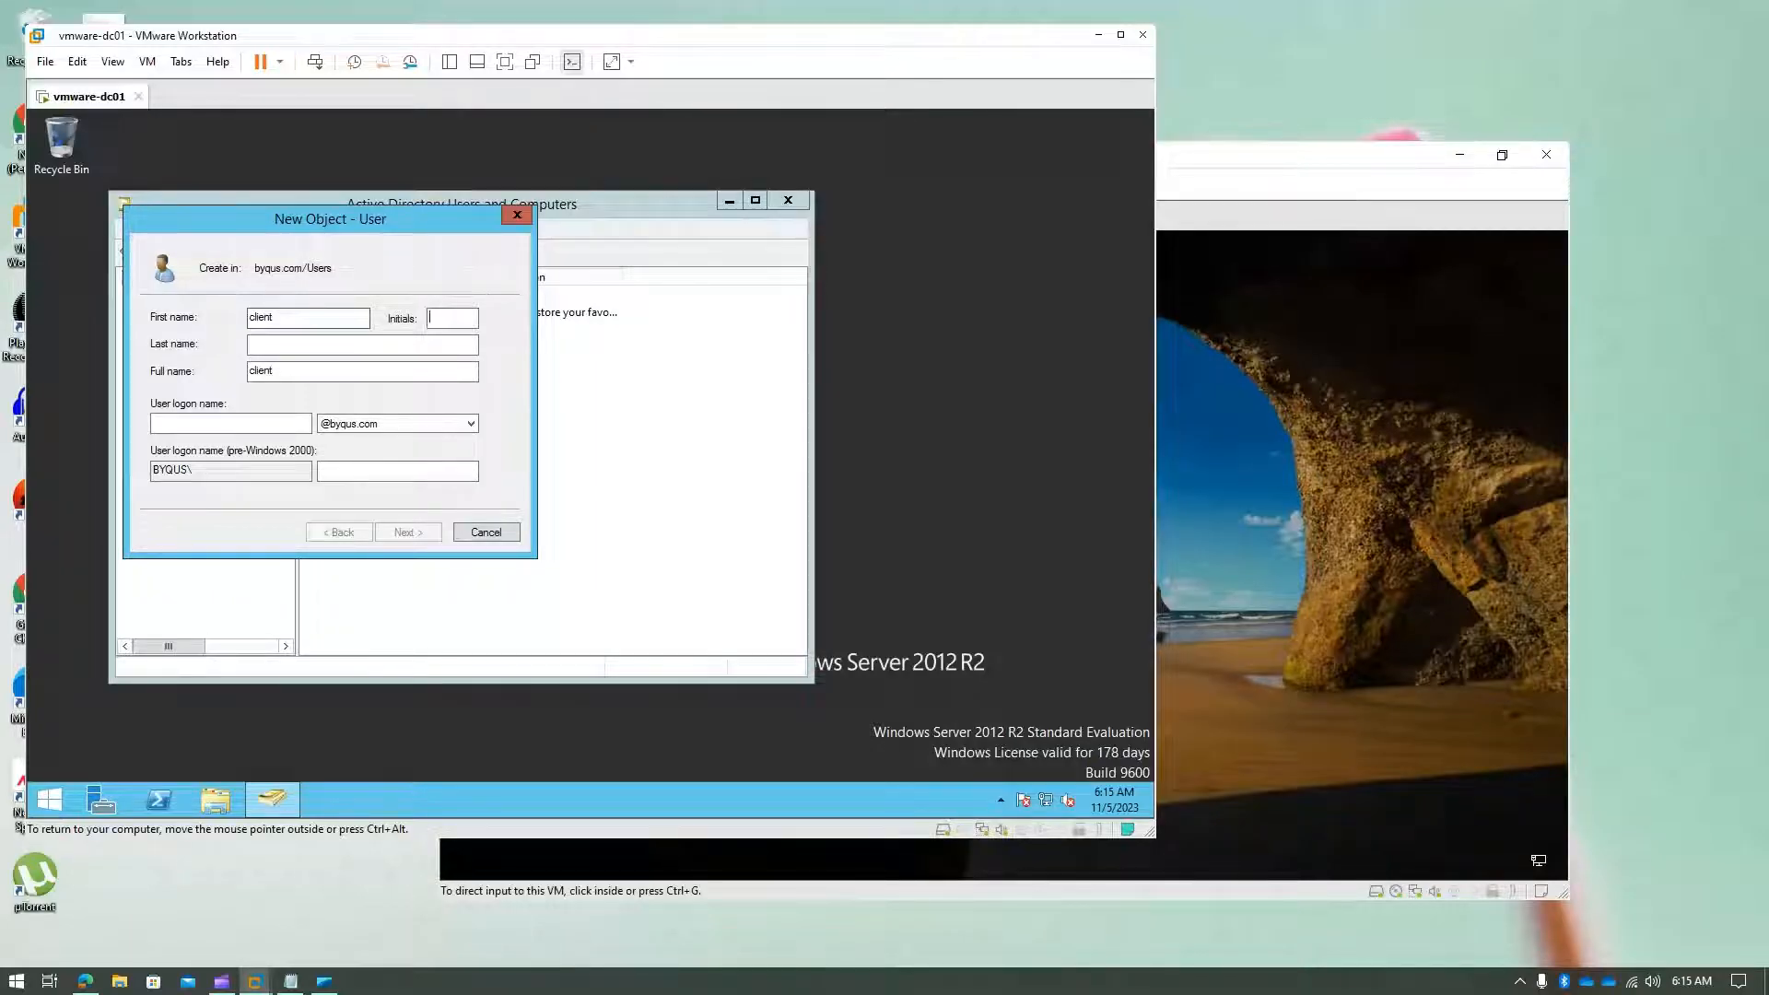
{"action": "key", "text": "Tab"}
{"action": "type", "text": "user01"}
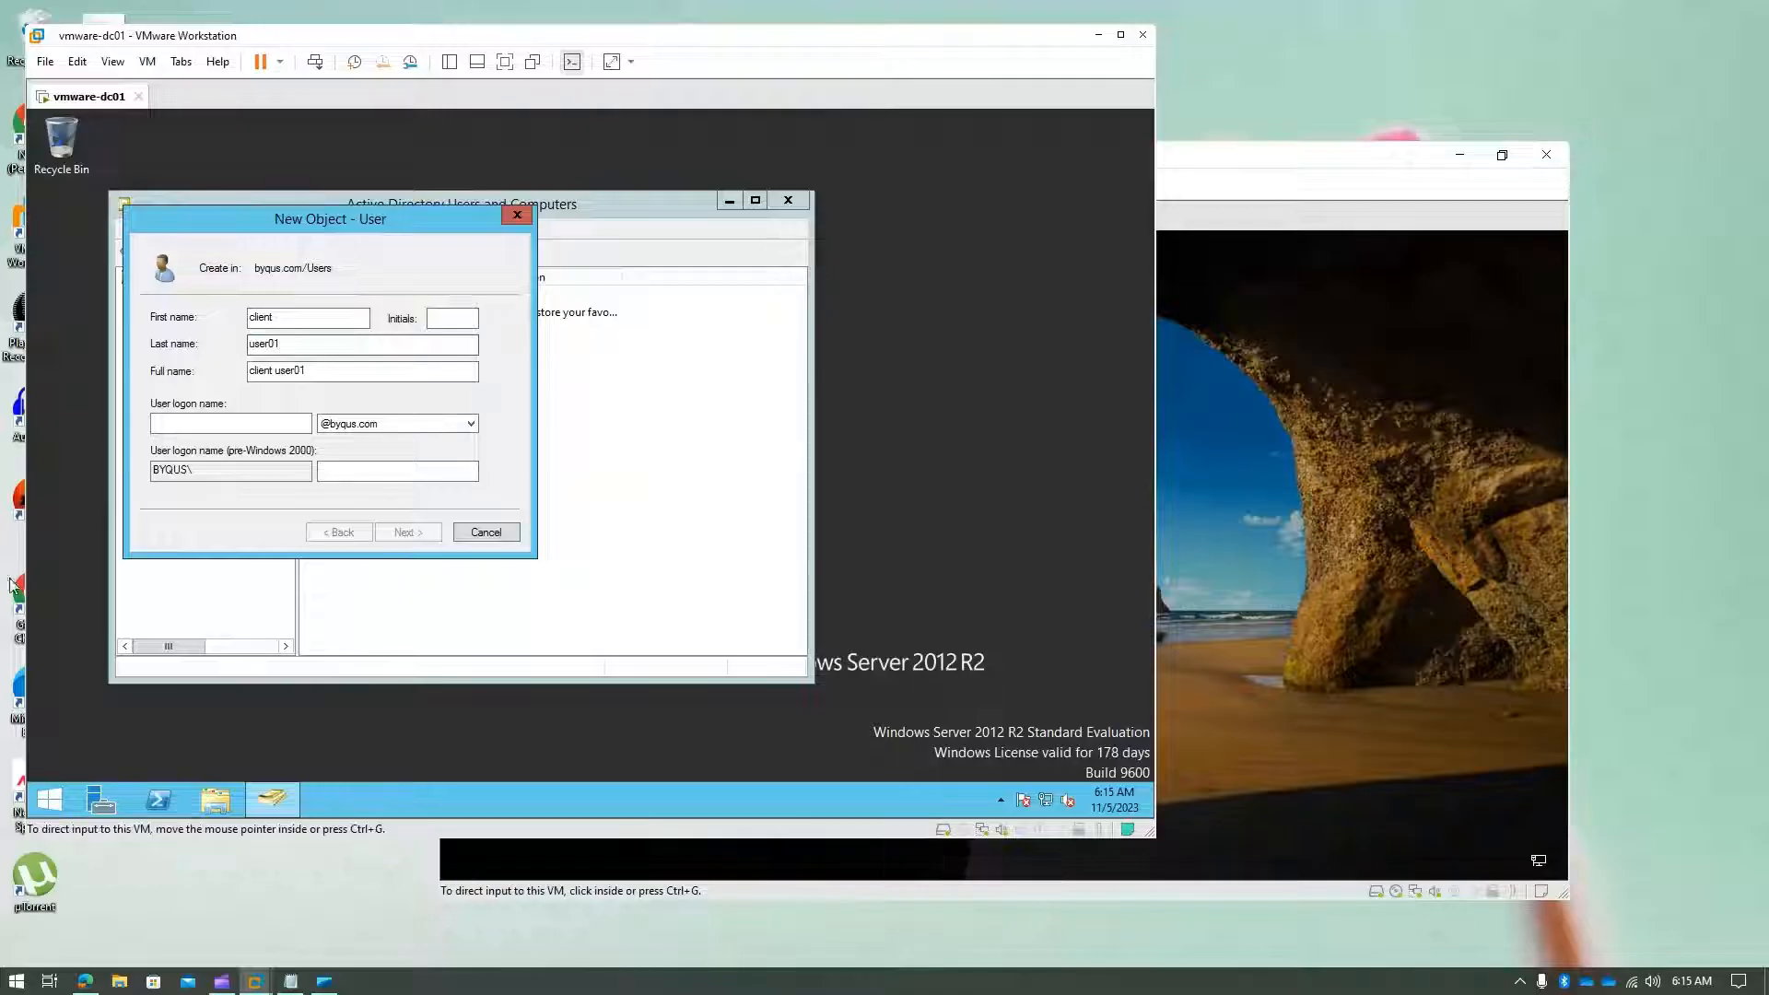
{"action": "left_click", "coordinate": [210, 420]}
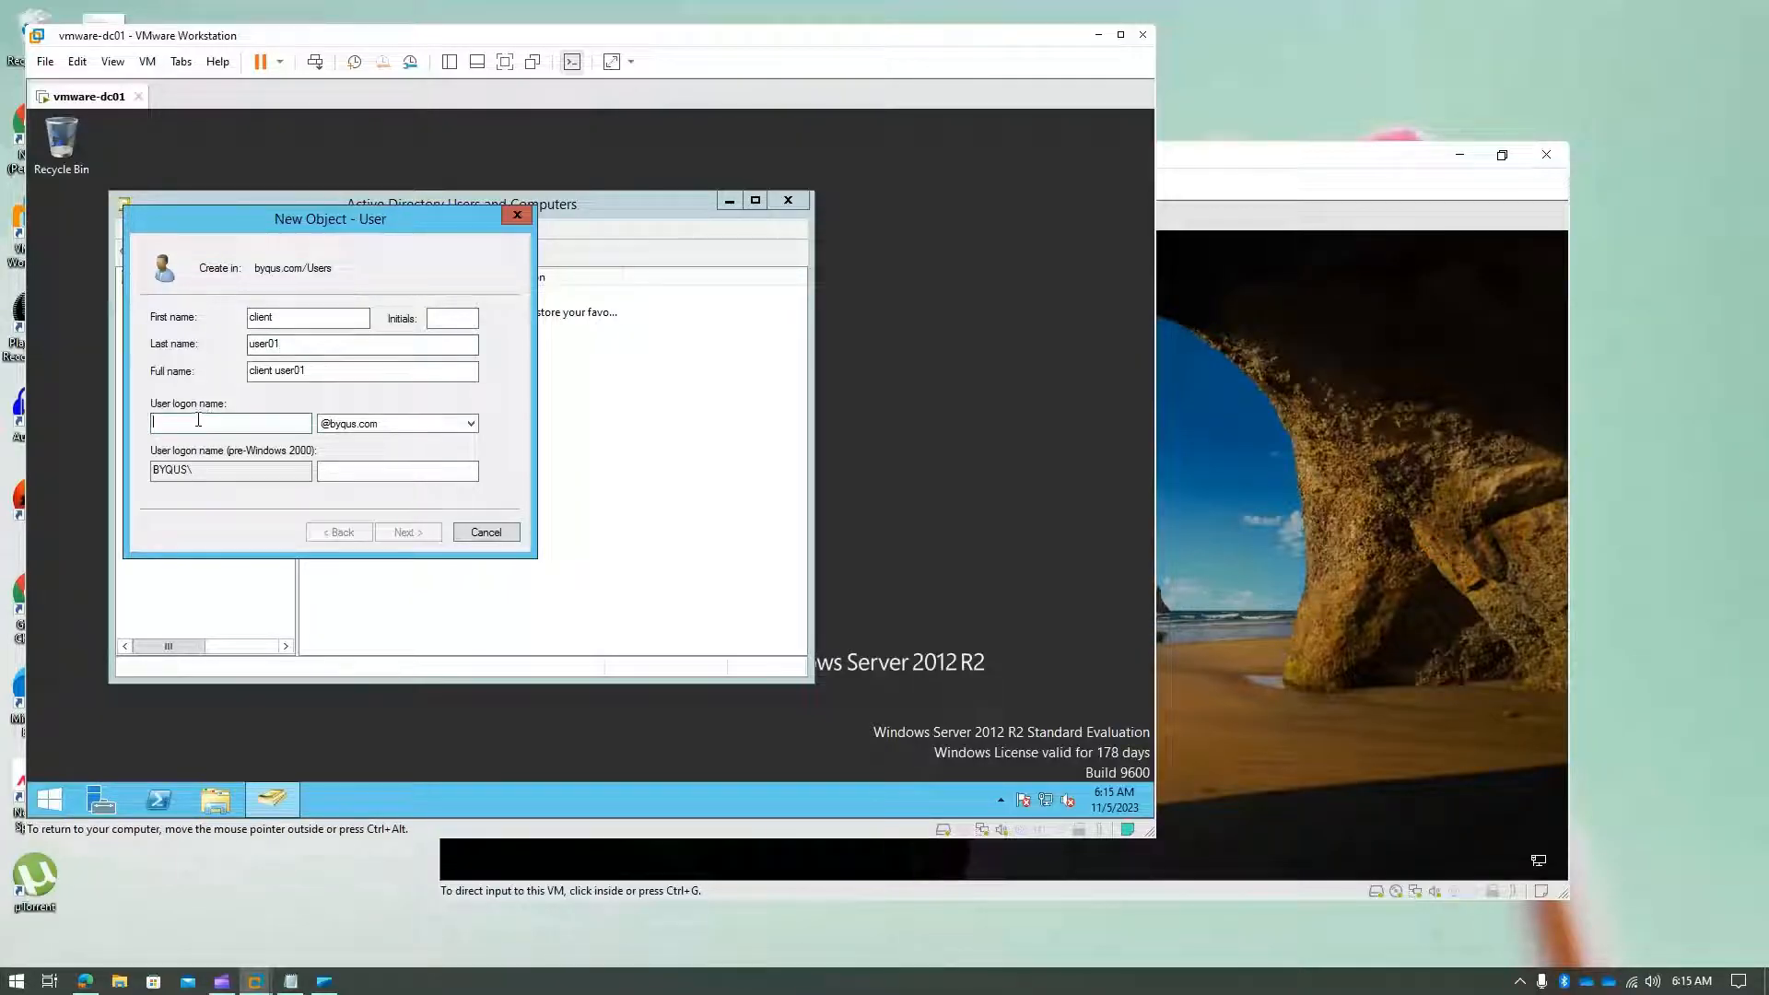
{"action": "type", "text": "client"}
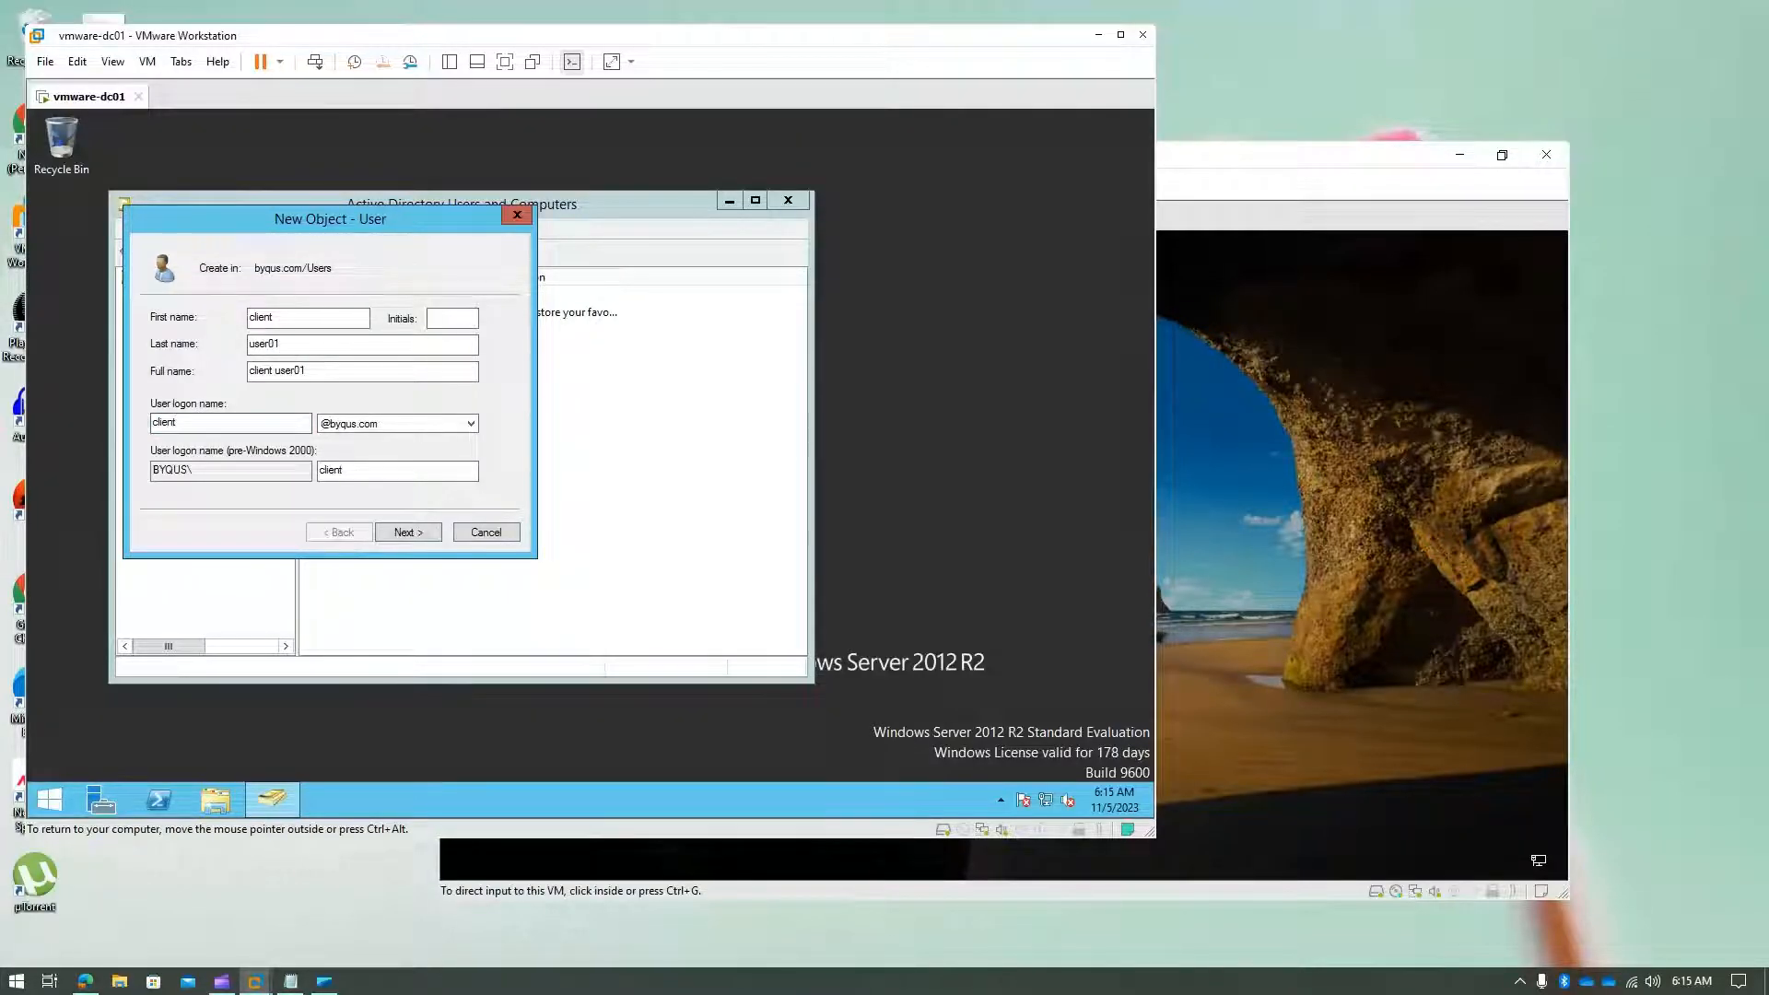
{"action": "type", "text": ".user01"}
- Enter and confirm the initial password, then finish creating the client user01 account
{"action": "left_click", "coordinate": [417, 530]}
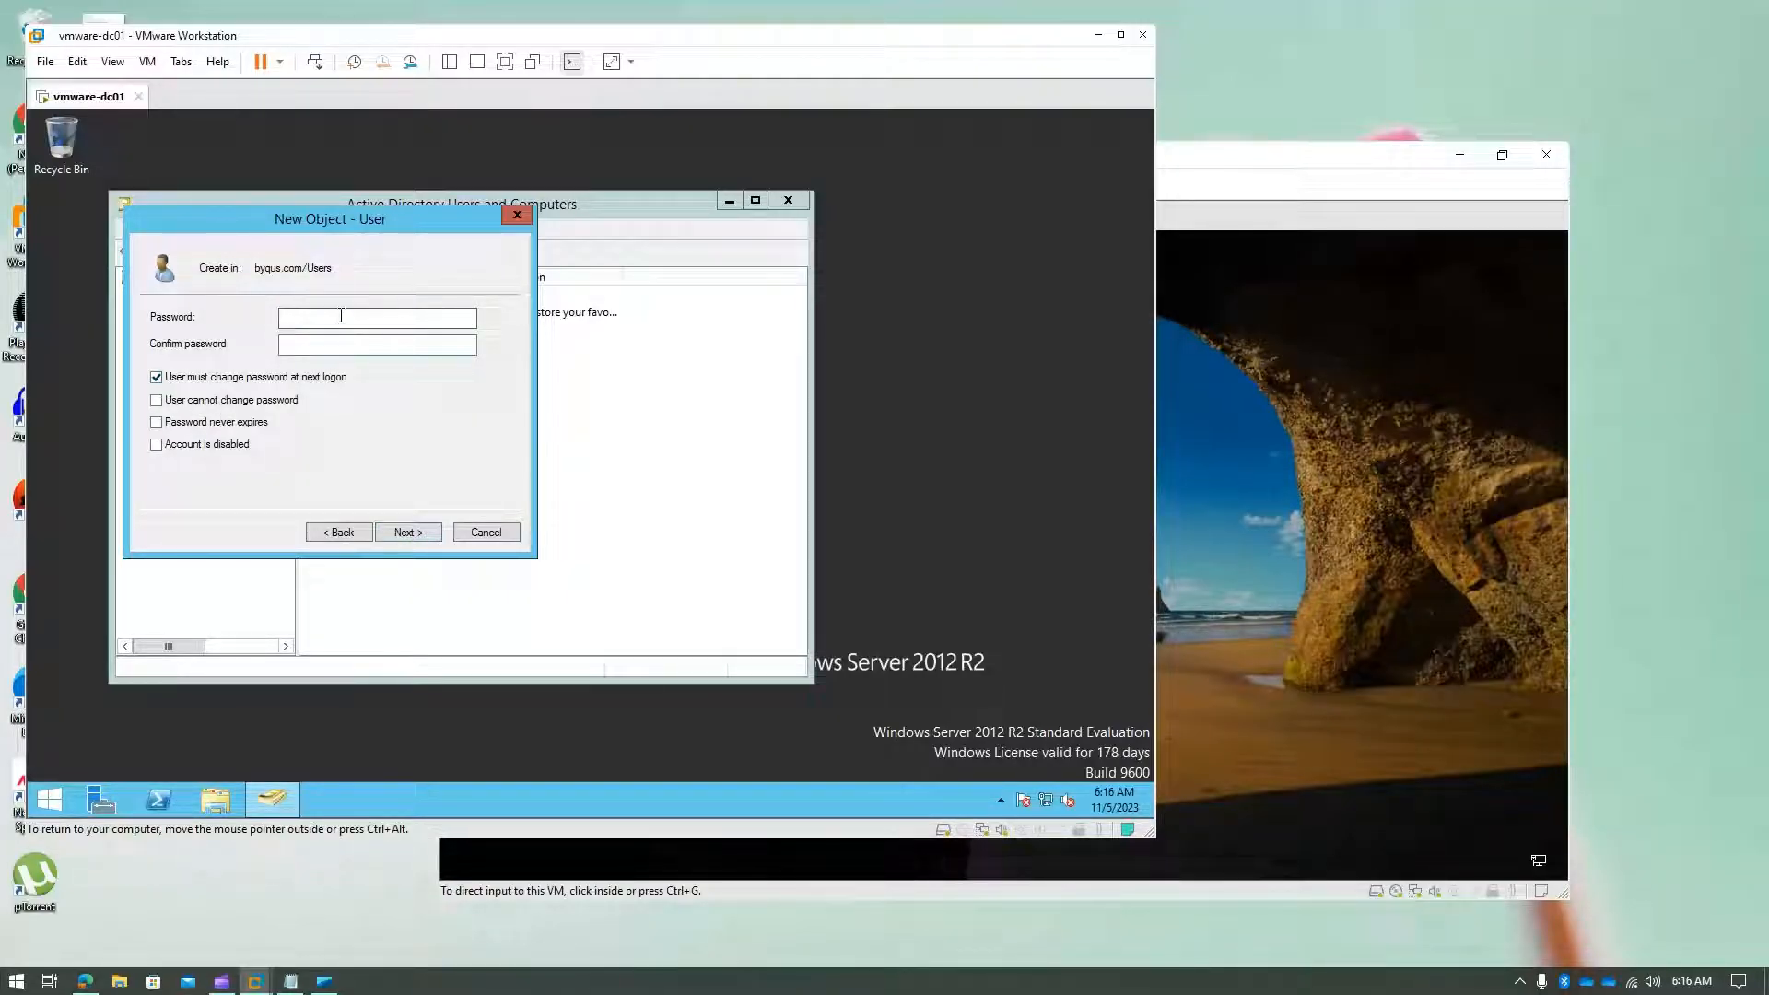
{"action": "type", "text": "*************"}
{"action": "key", "text": "Tab"}
{"action": "type", "text": "*************"}
{"action": "left_click", "coordinate": [433, 534]}
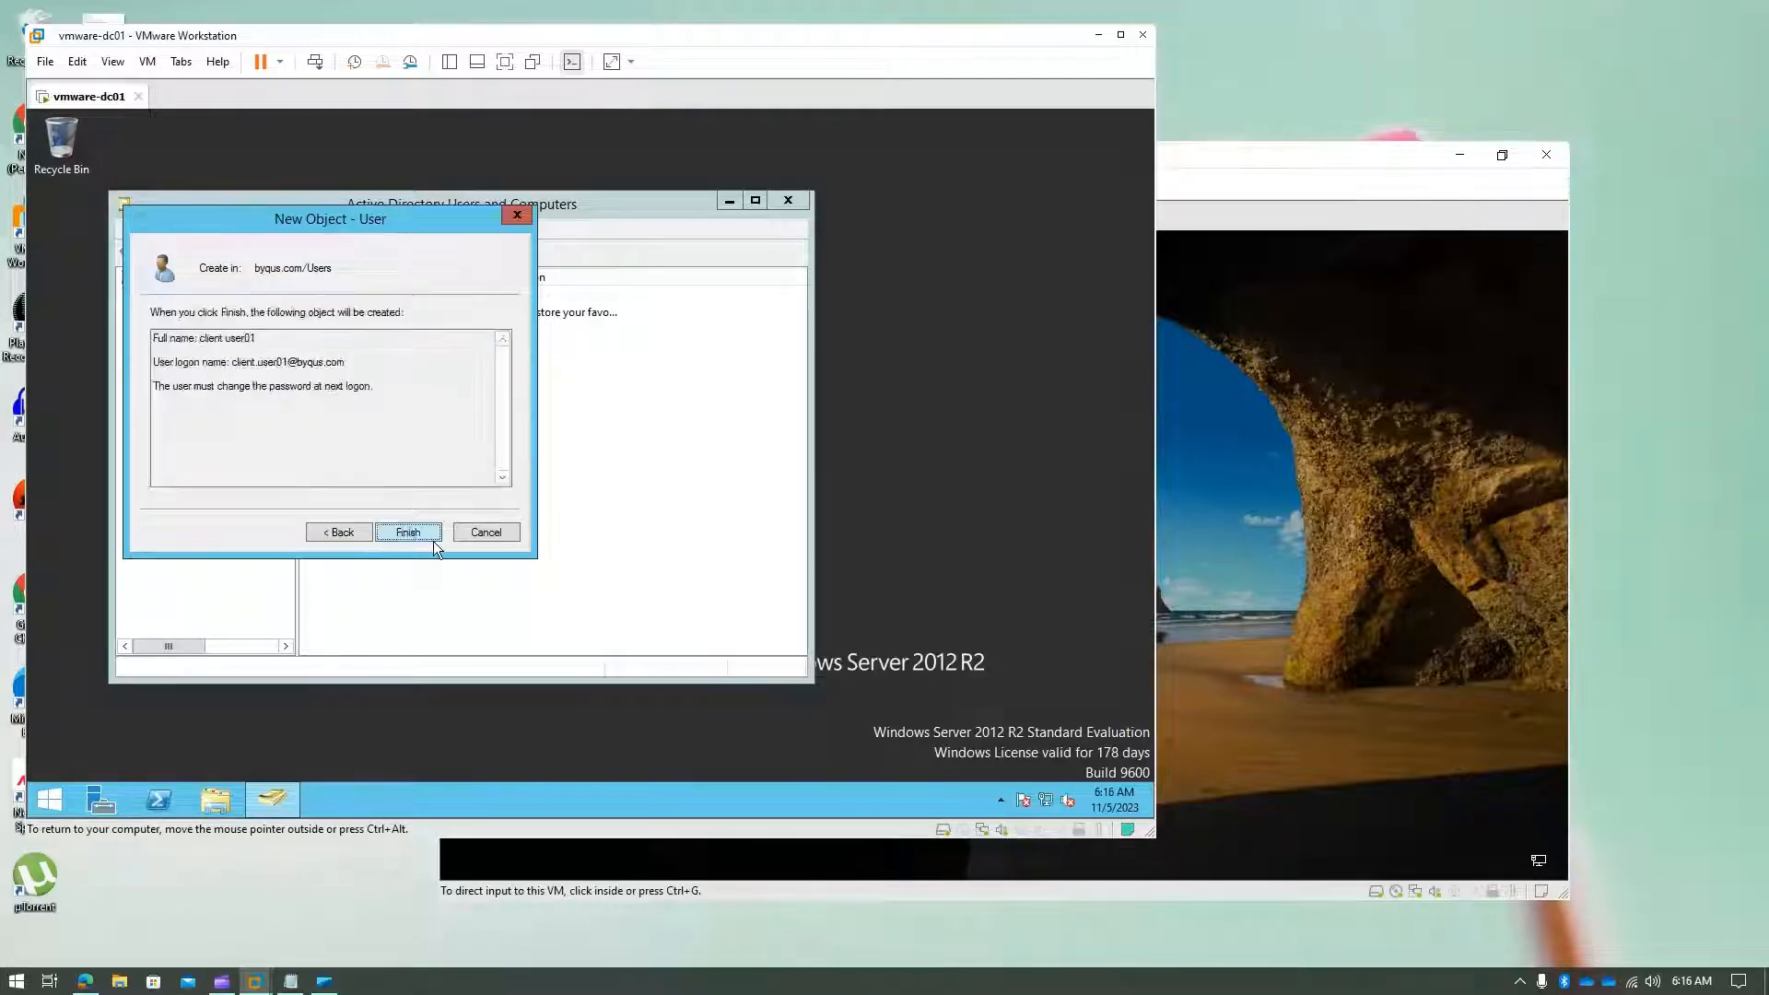
{"action": "left_click", "coordinate": [422, 532]}
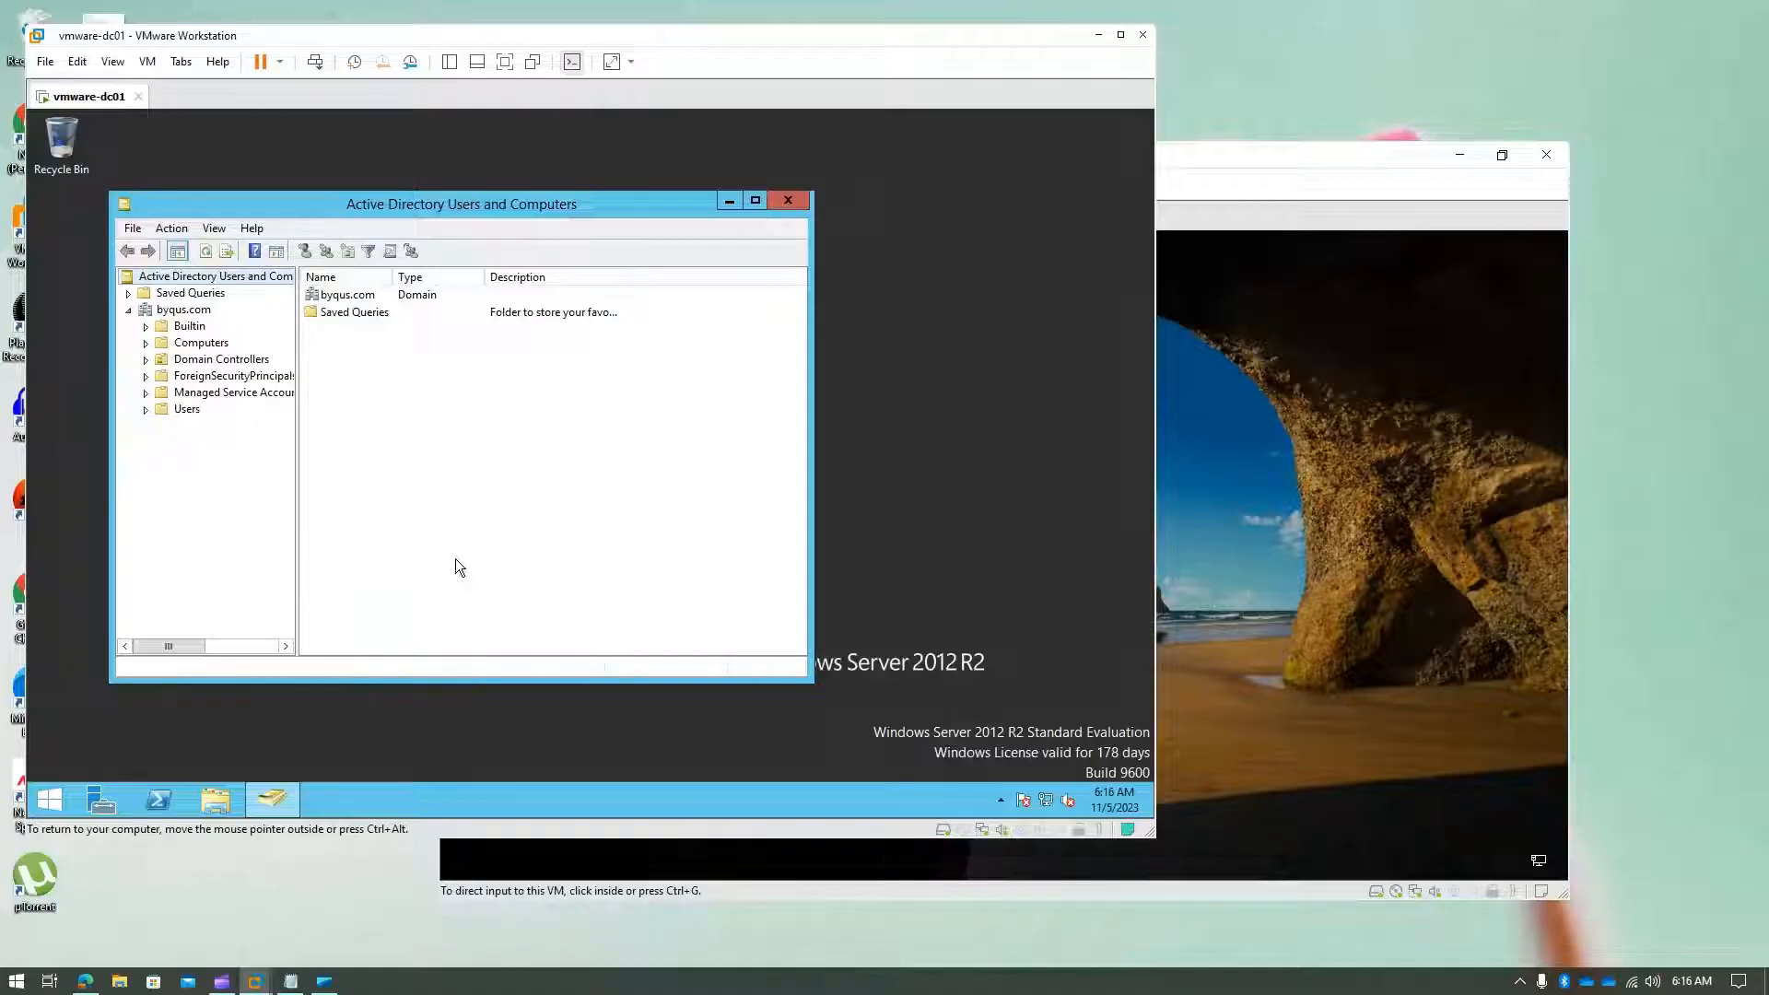
- List the Users container contents and select the new client user01 account
{"action": "left_click", "coordinate": [182, 409]}
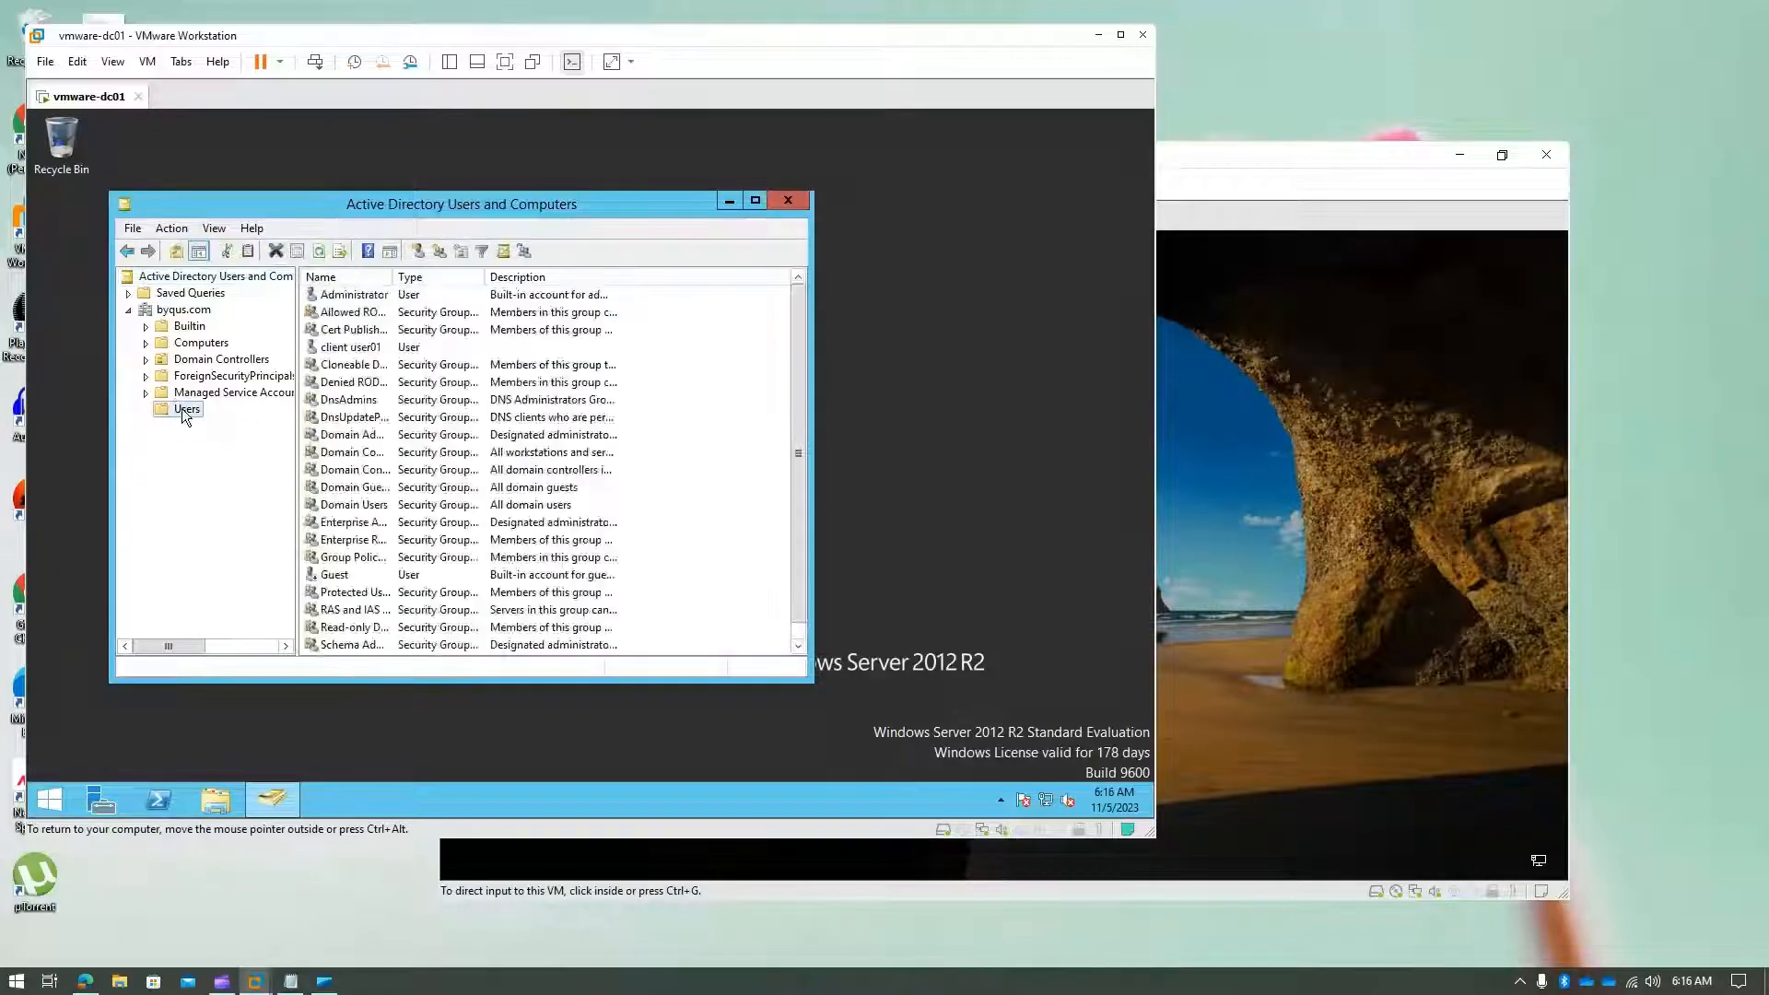
{"action": "left_click", "coordinate": [440, 471]}
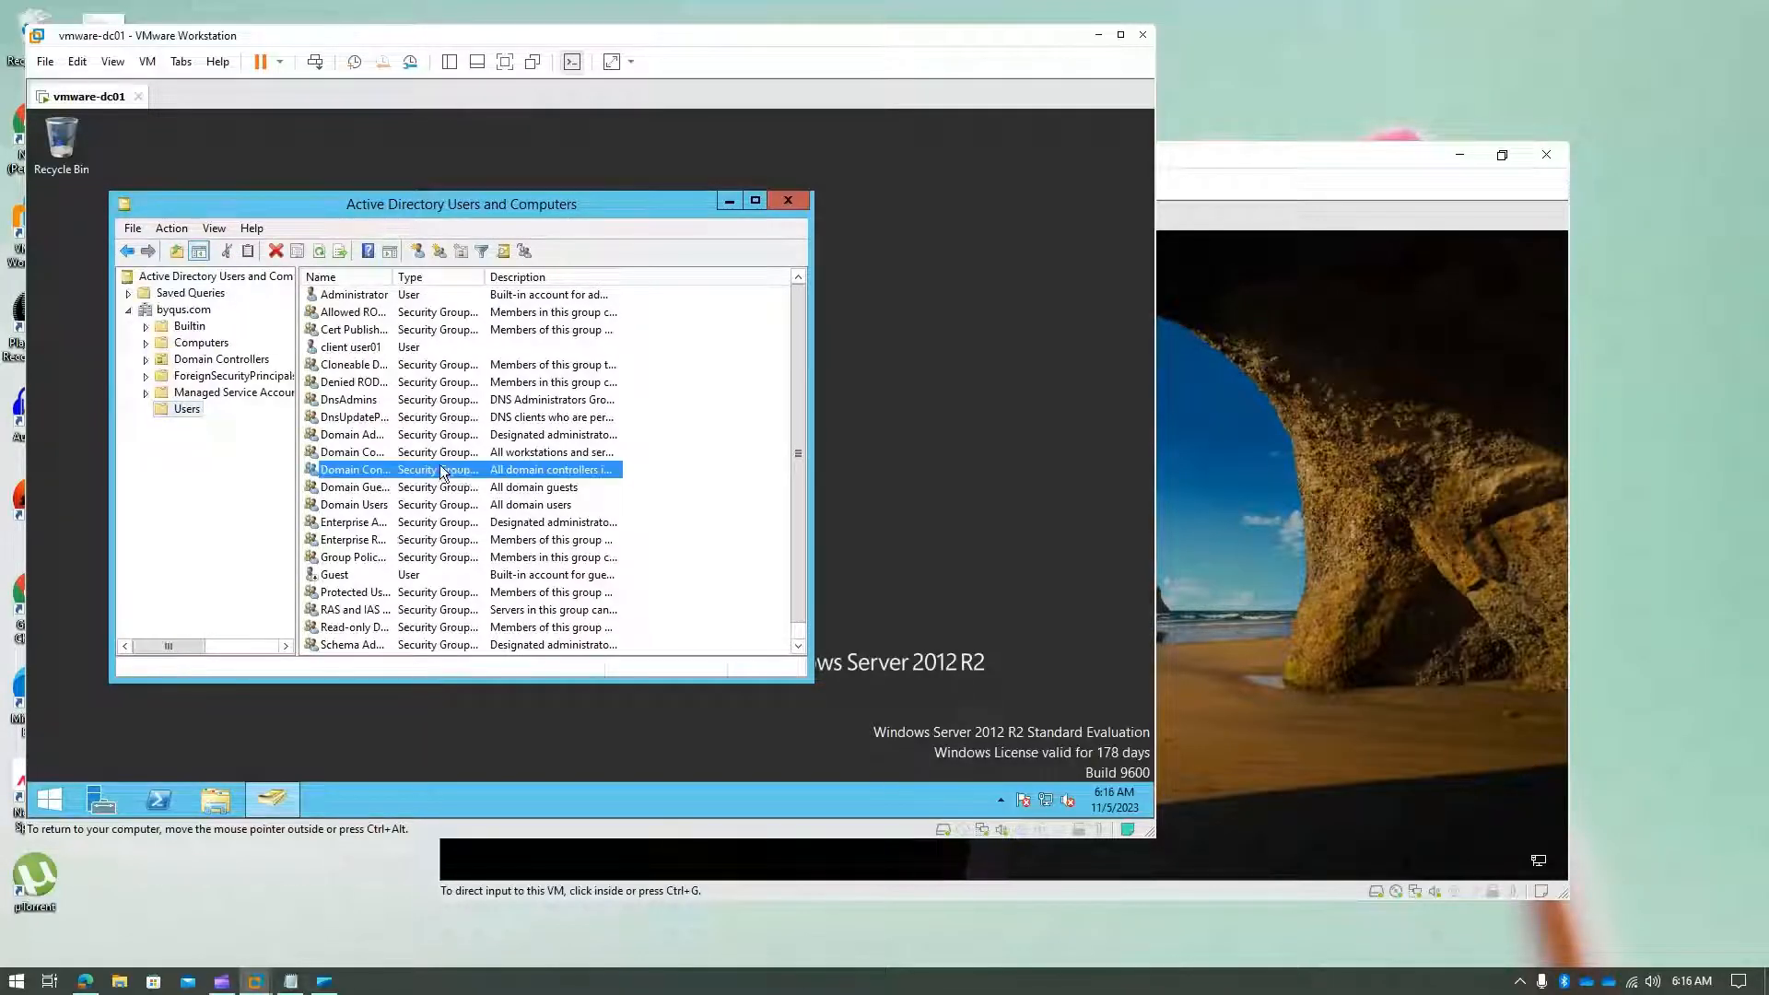
{"action": "scroll", "coordinate": [441, 471], "scroll_direction": "down", "scroll_amount": 1}
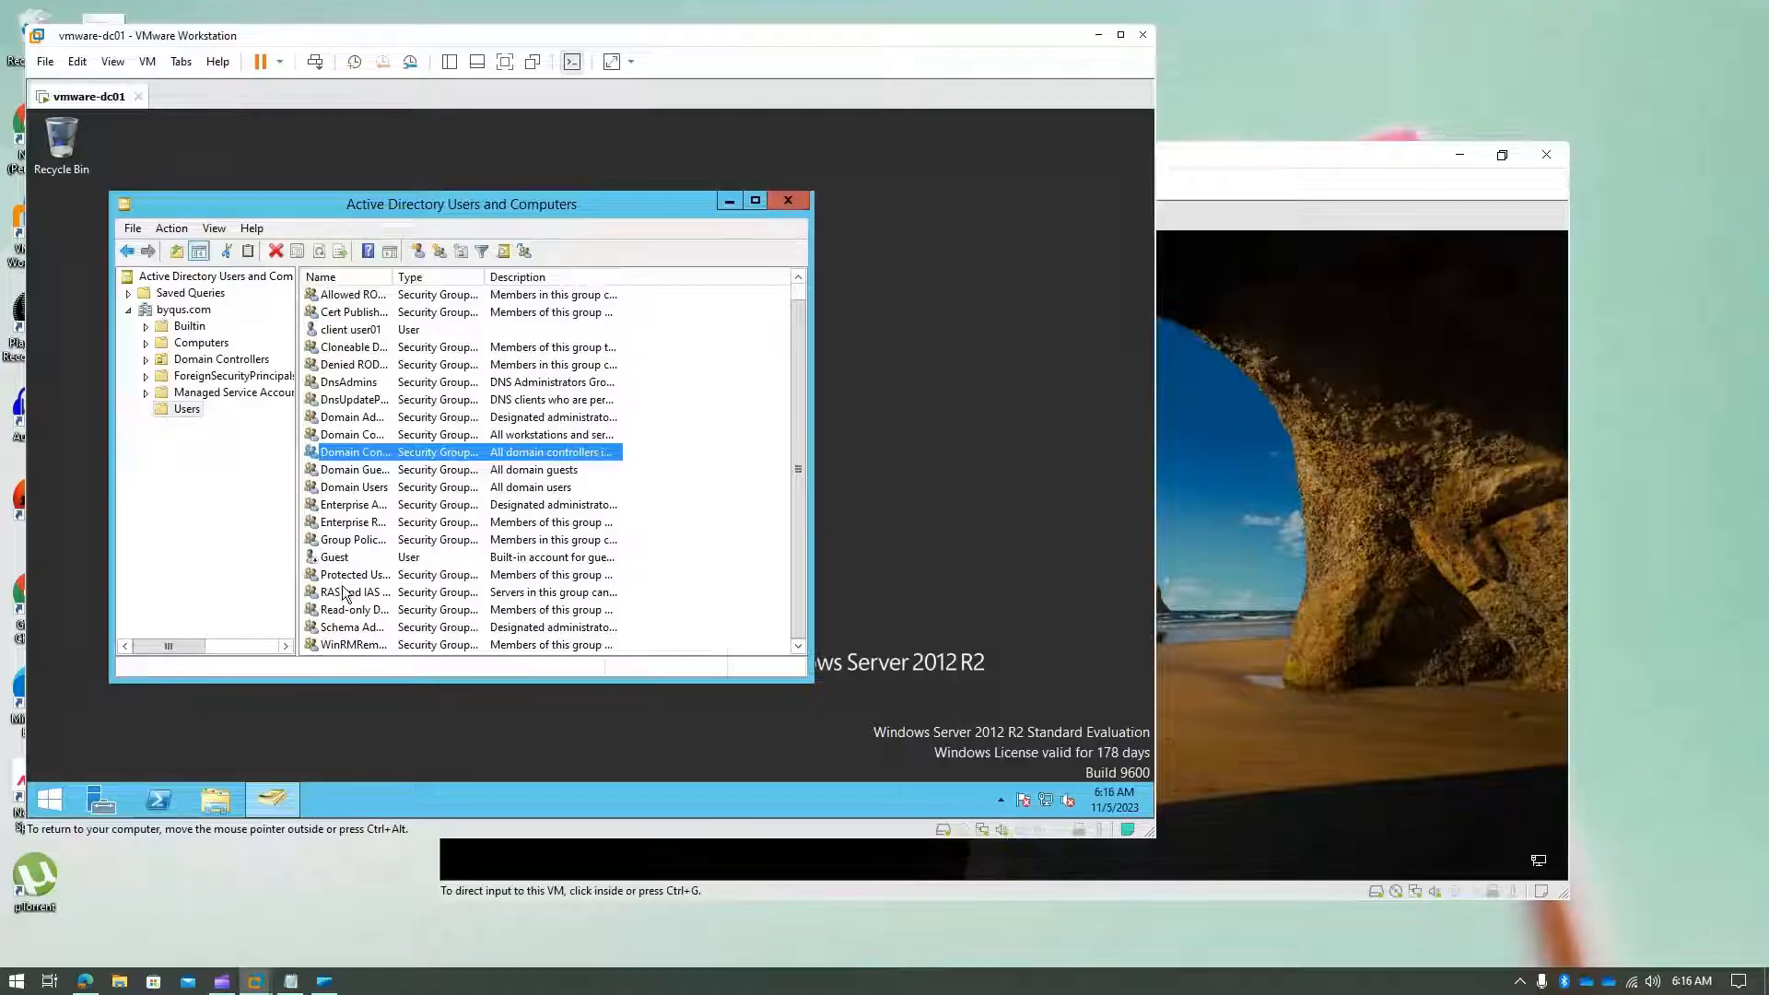
{"action": "scroll", "coordinate": [345, 594], "scroll_direction": "up", "scroll_amount": 1}
{"action": "left_click", "coordinate": [342, 352]}
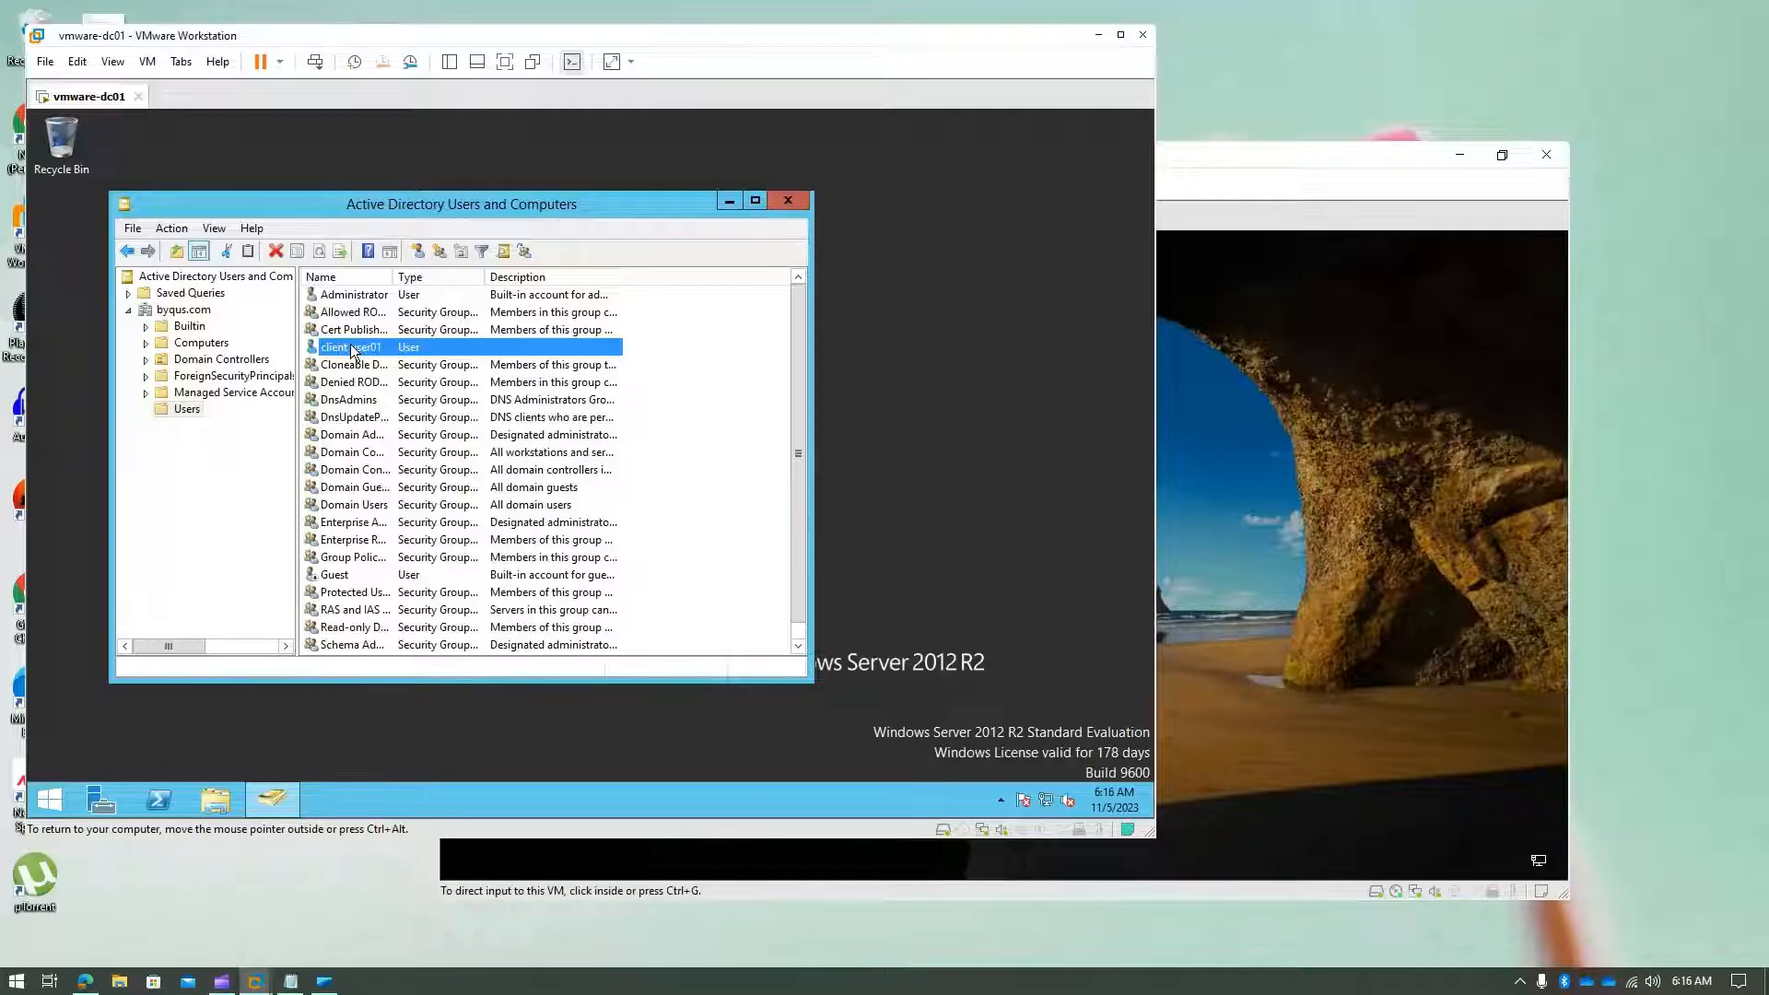
{"action": "left_click", "coordinate": [1301, 531]}
- On the Windows 10 sign-in screen, choose Other user and enter client.user01
{"action": "left_click", "coordinate": [1300, 524]}
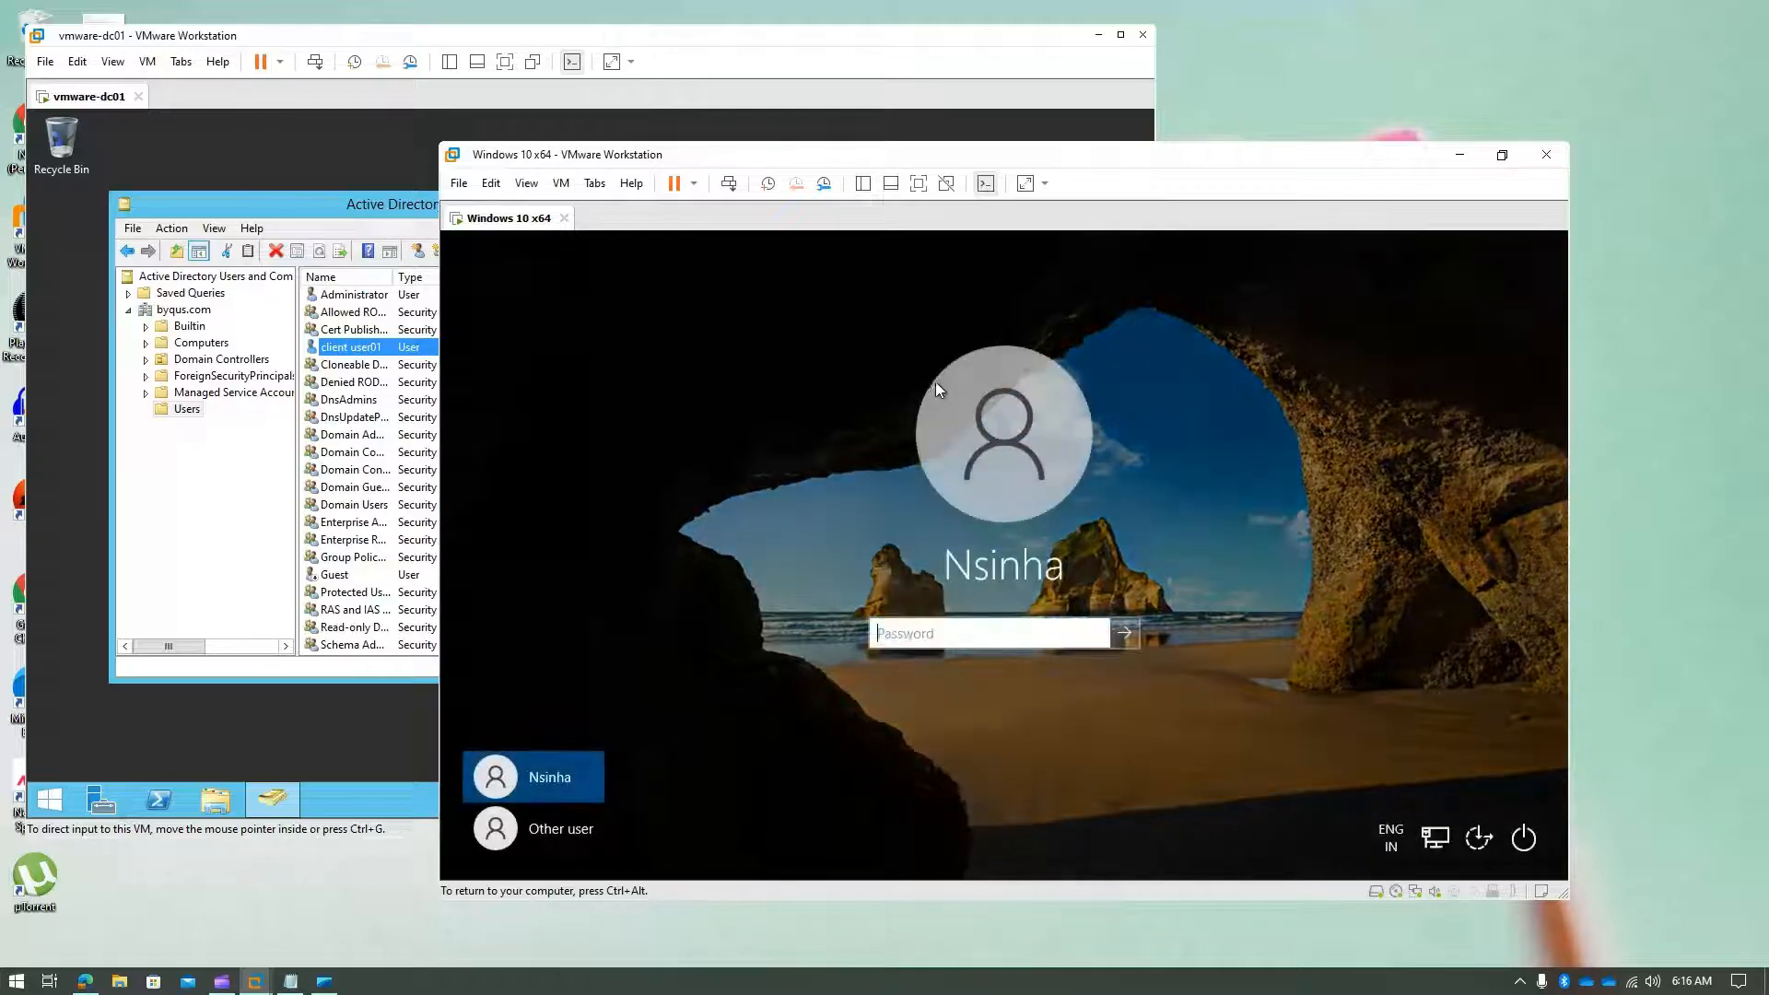
{"action": "left_click", "coordinate": [552, 826]}
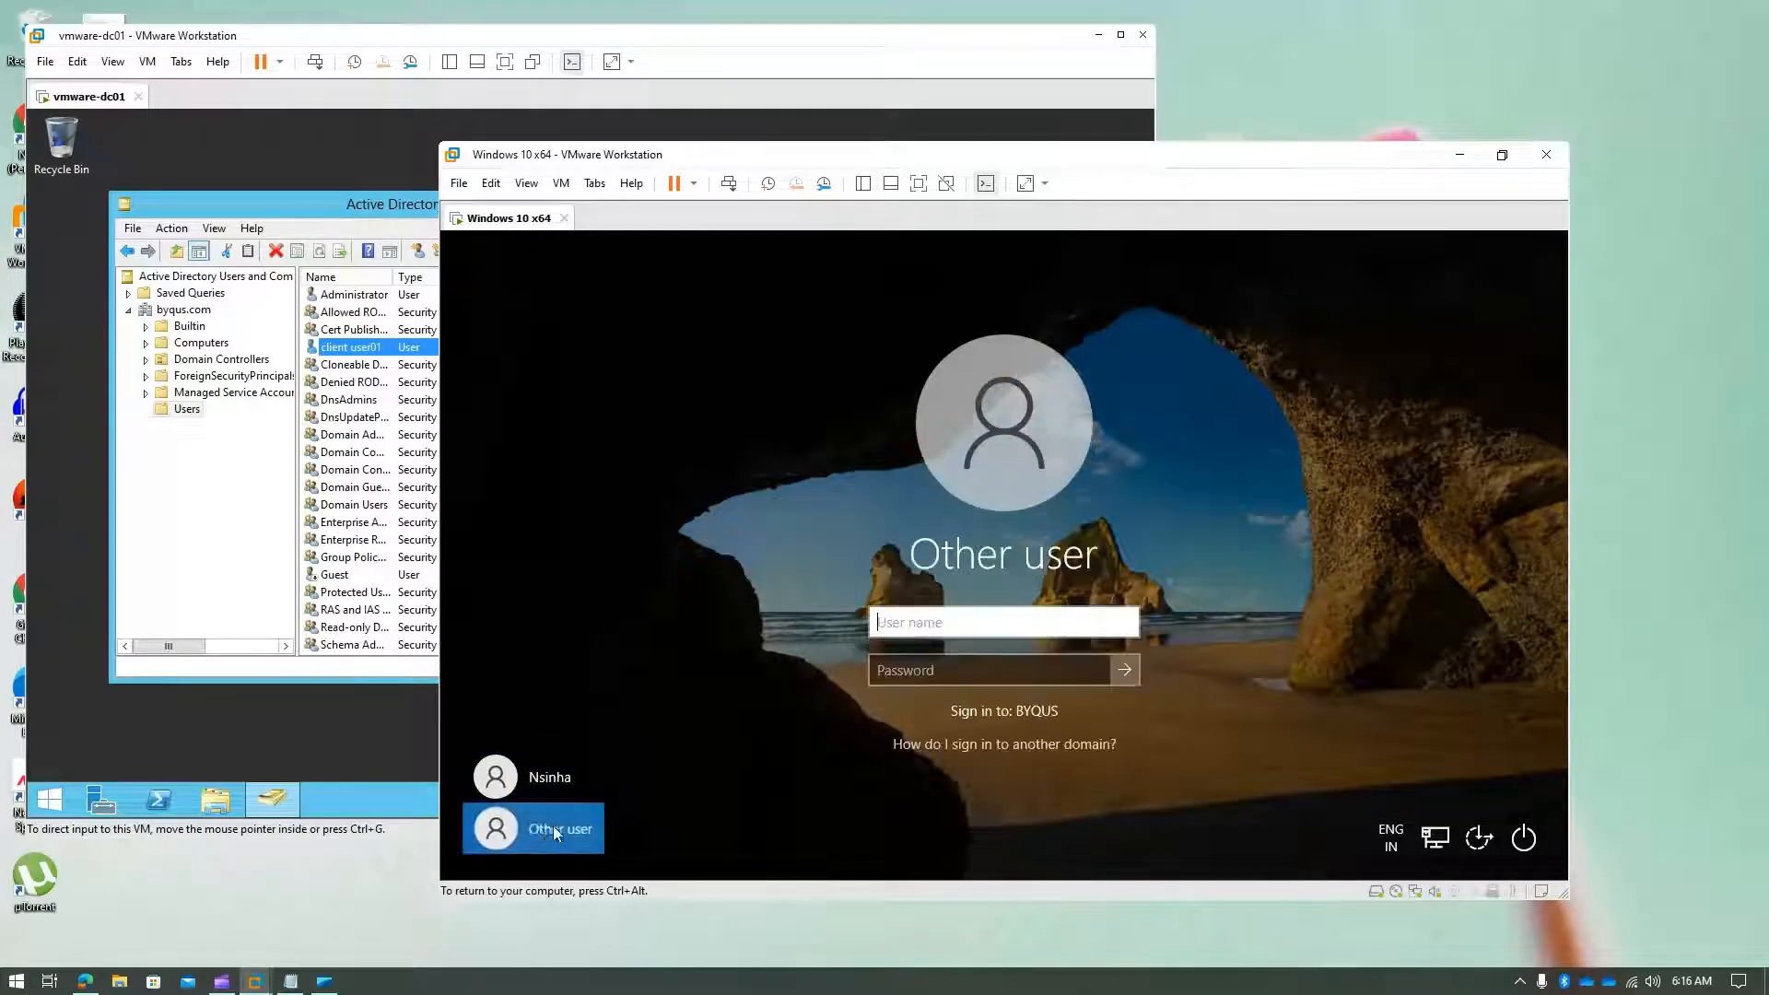
{"action": "left_click", "coordinate": [555, 836]}
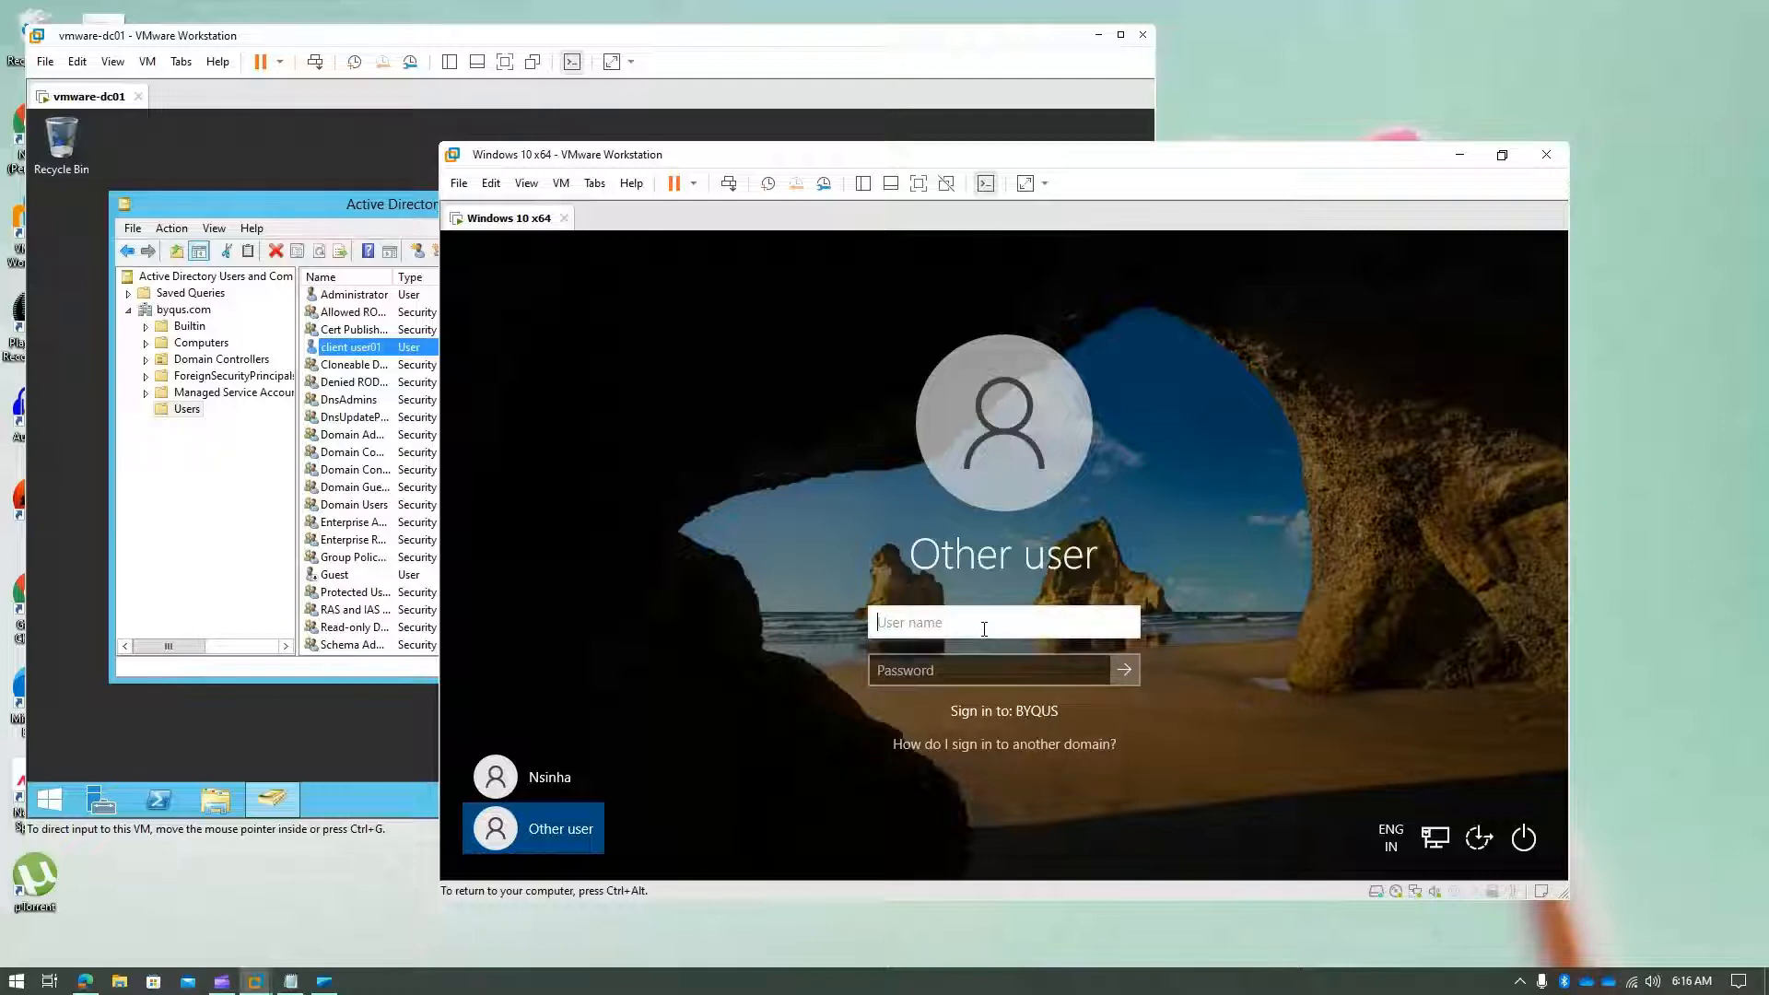
{"action": "type", "text": "client.user01"}
- Enter the initial password, sign in, and acknowledge the required password change
{"action": "key", "text": "Tab"}
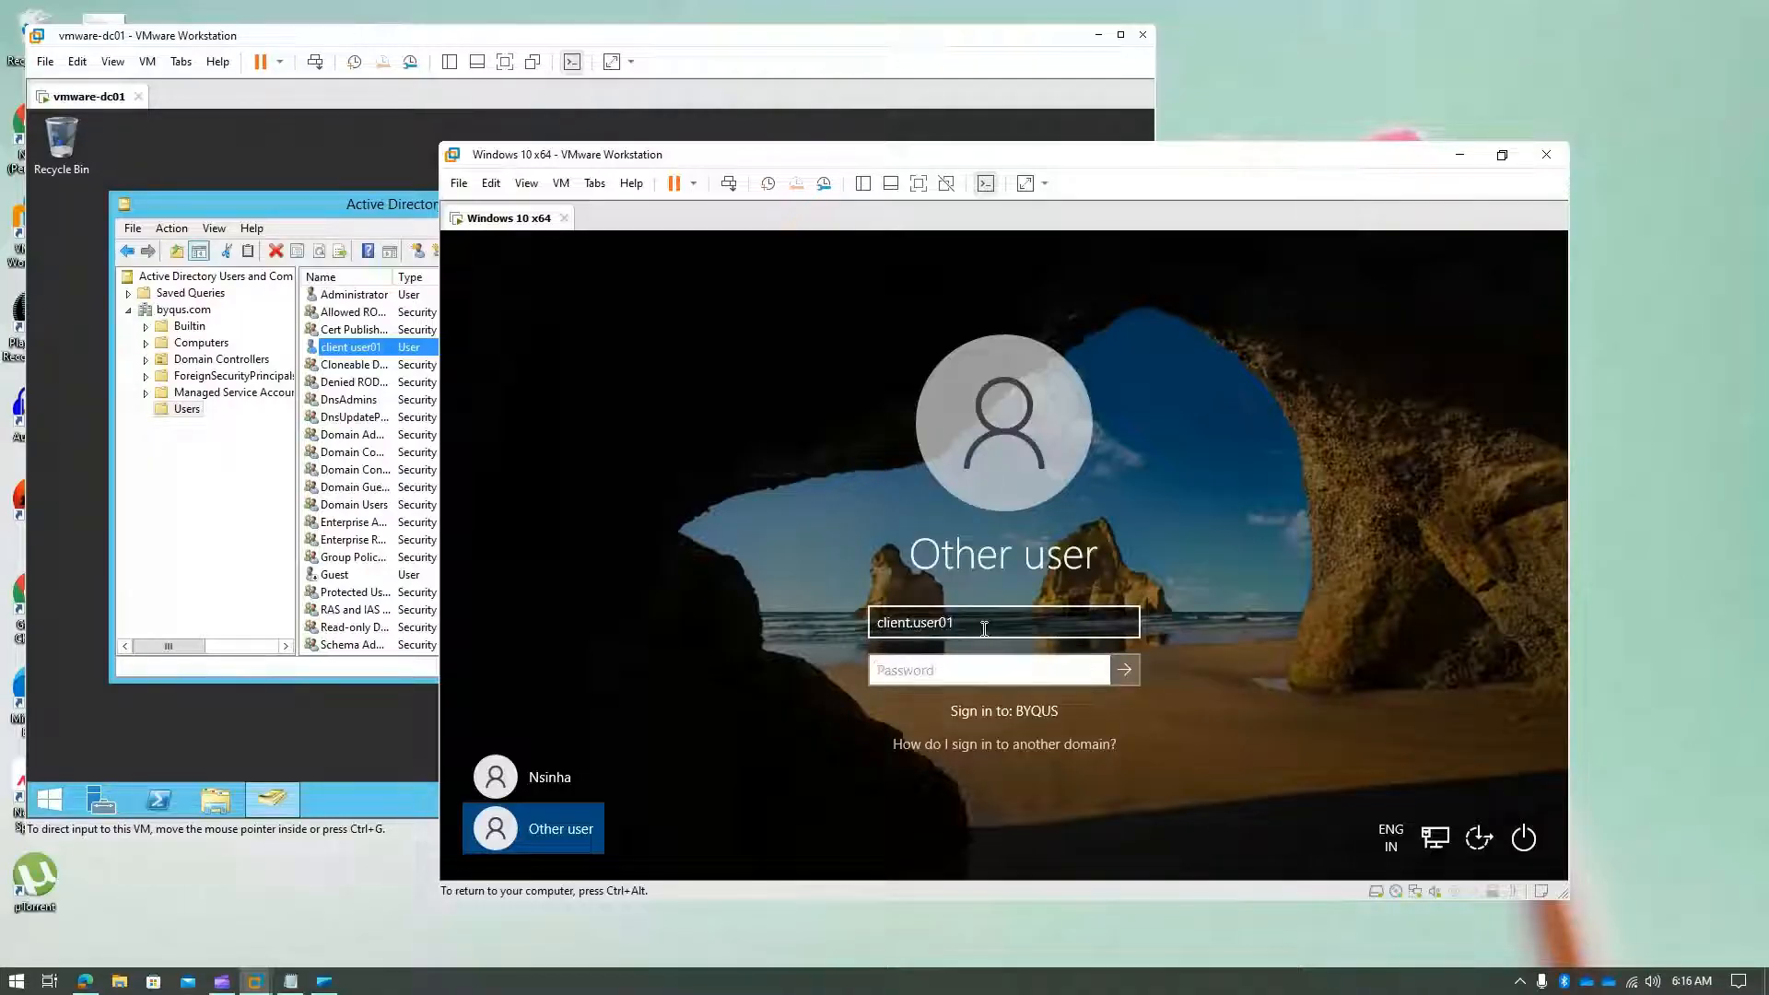
{"action": "left_click", "coordinate": [984, 628]}
{"action": "left_click", "coordinate": [969, 672]}
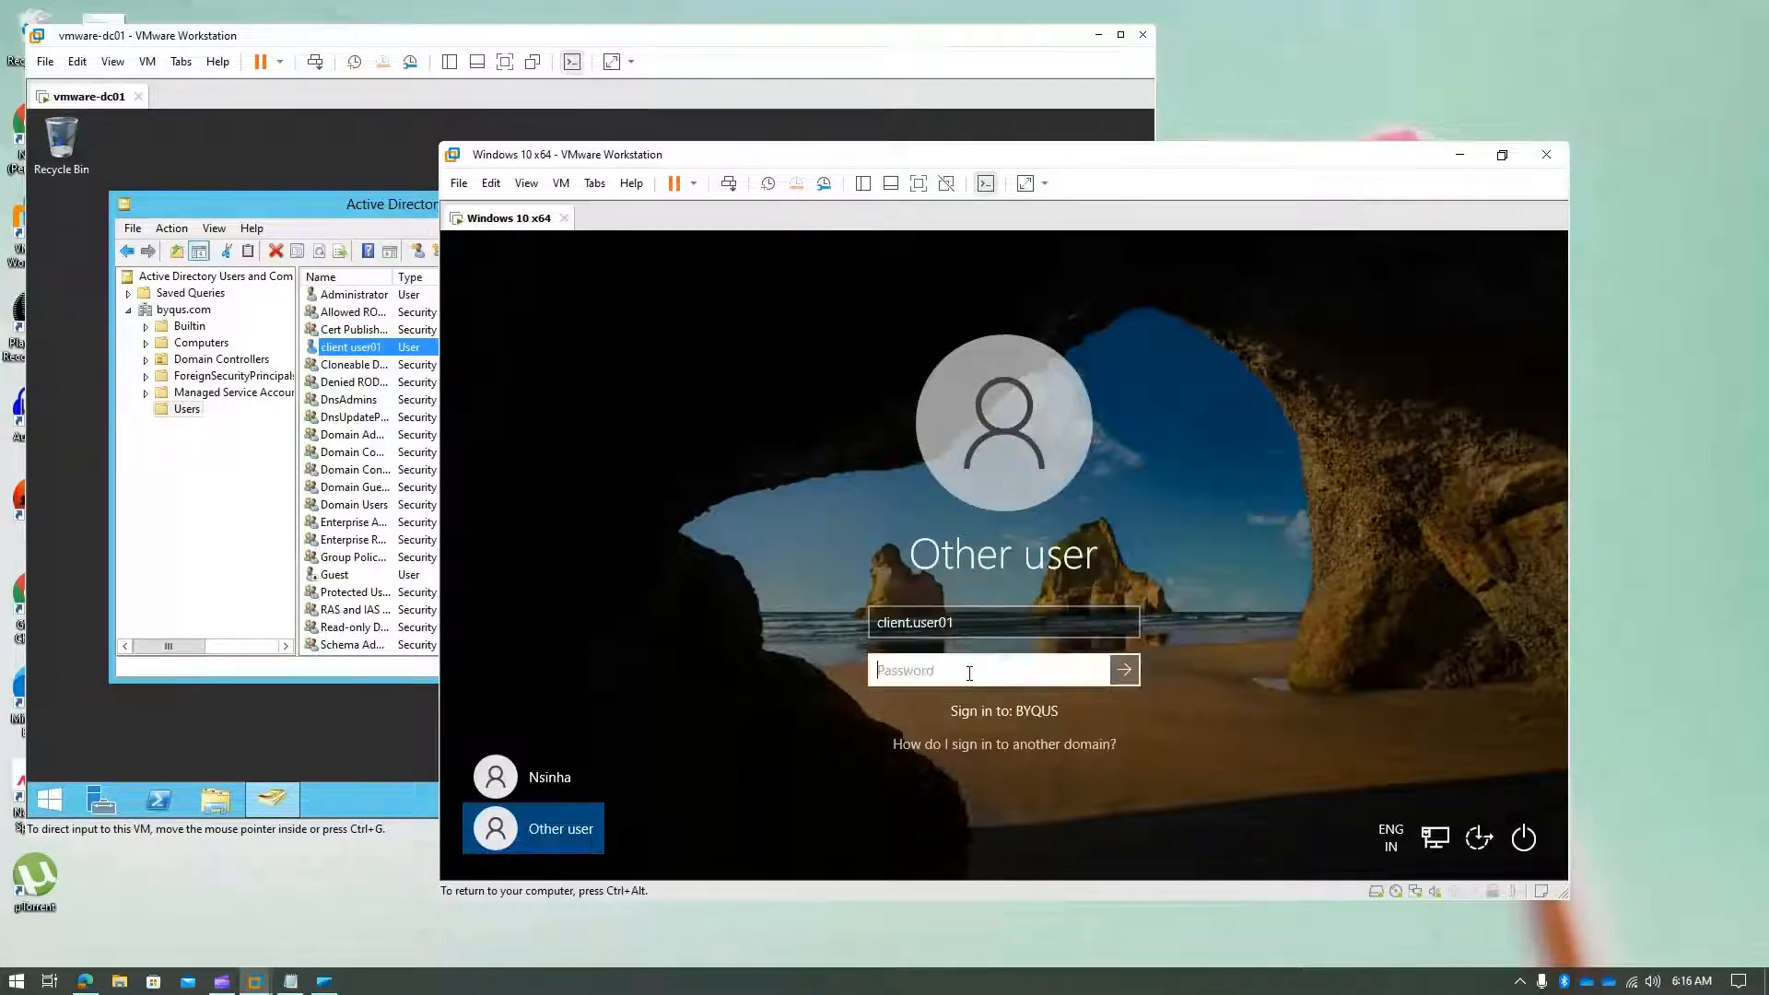
{"action": "type", "text": "*************"}
{"action": "key", "text": "Return"}
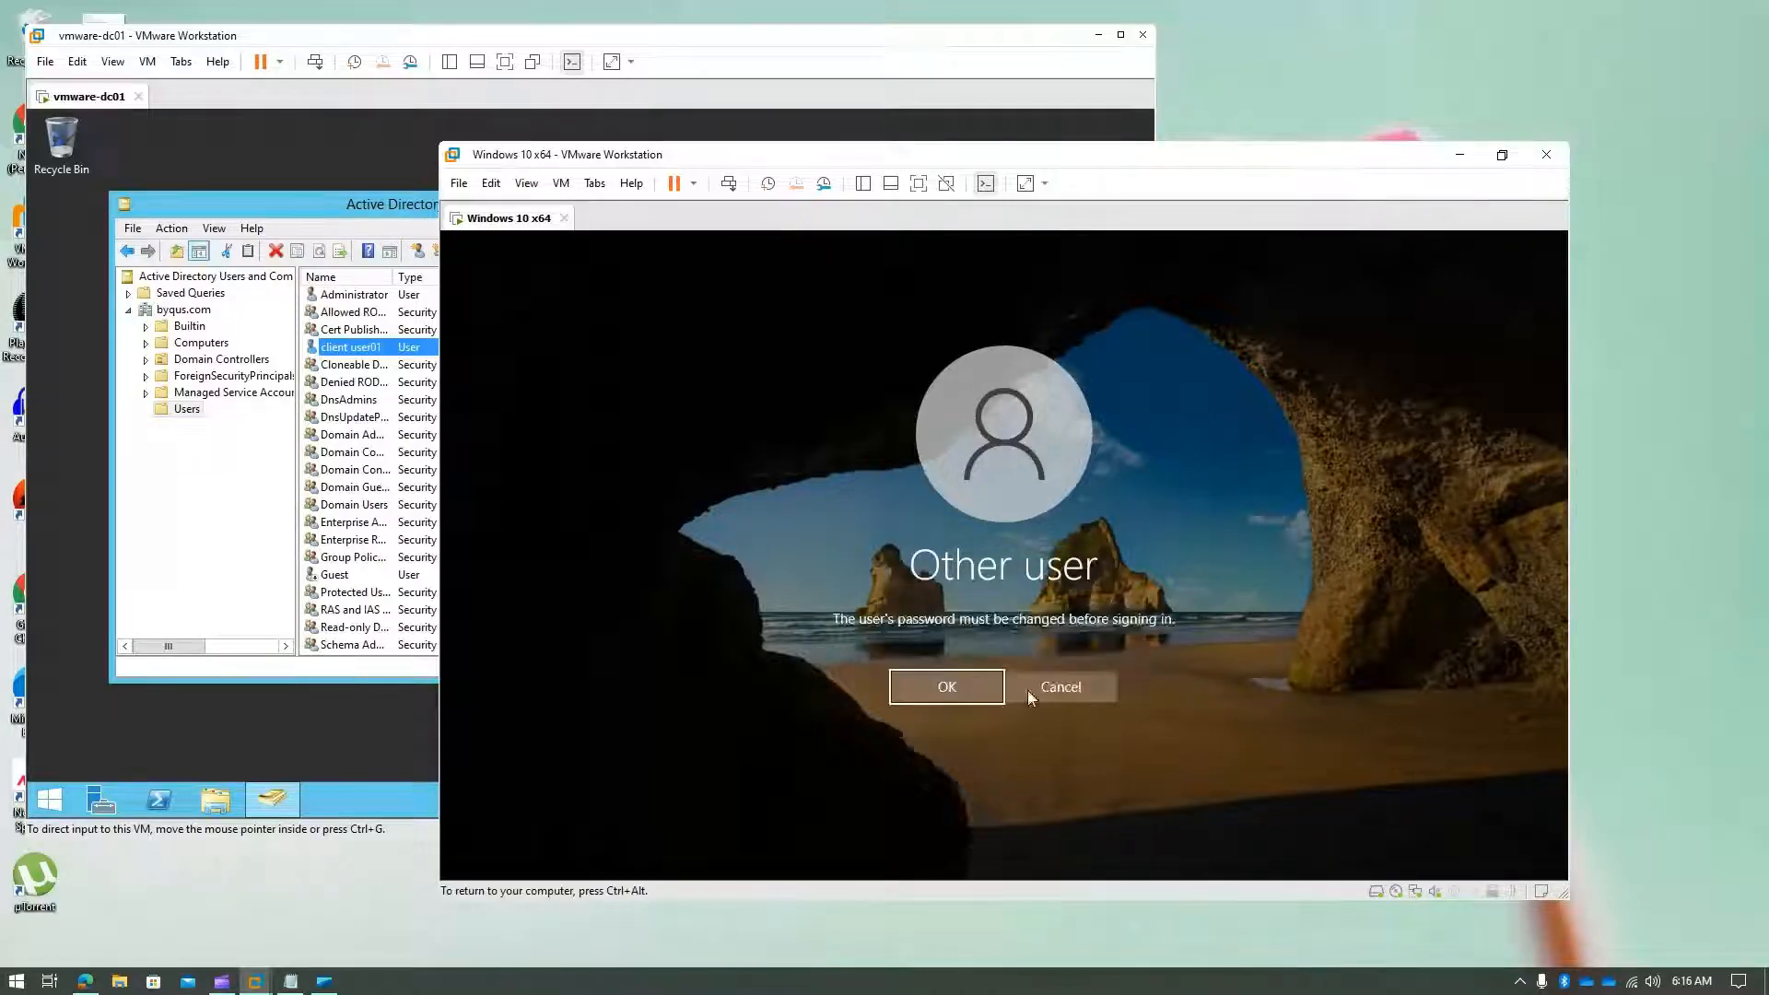
{"action": "left_click", "coordinate": [978, 691]}
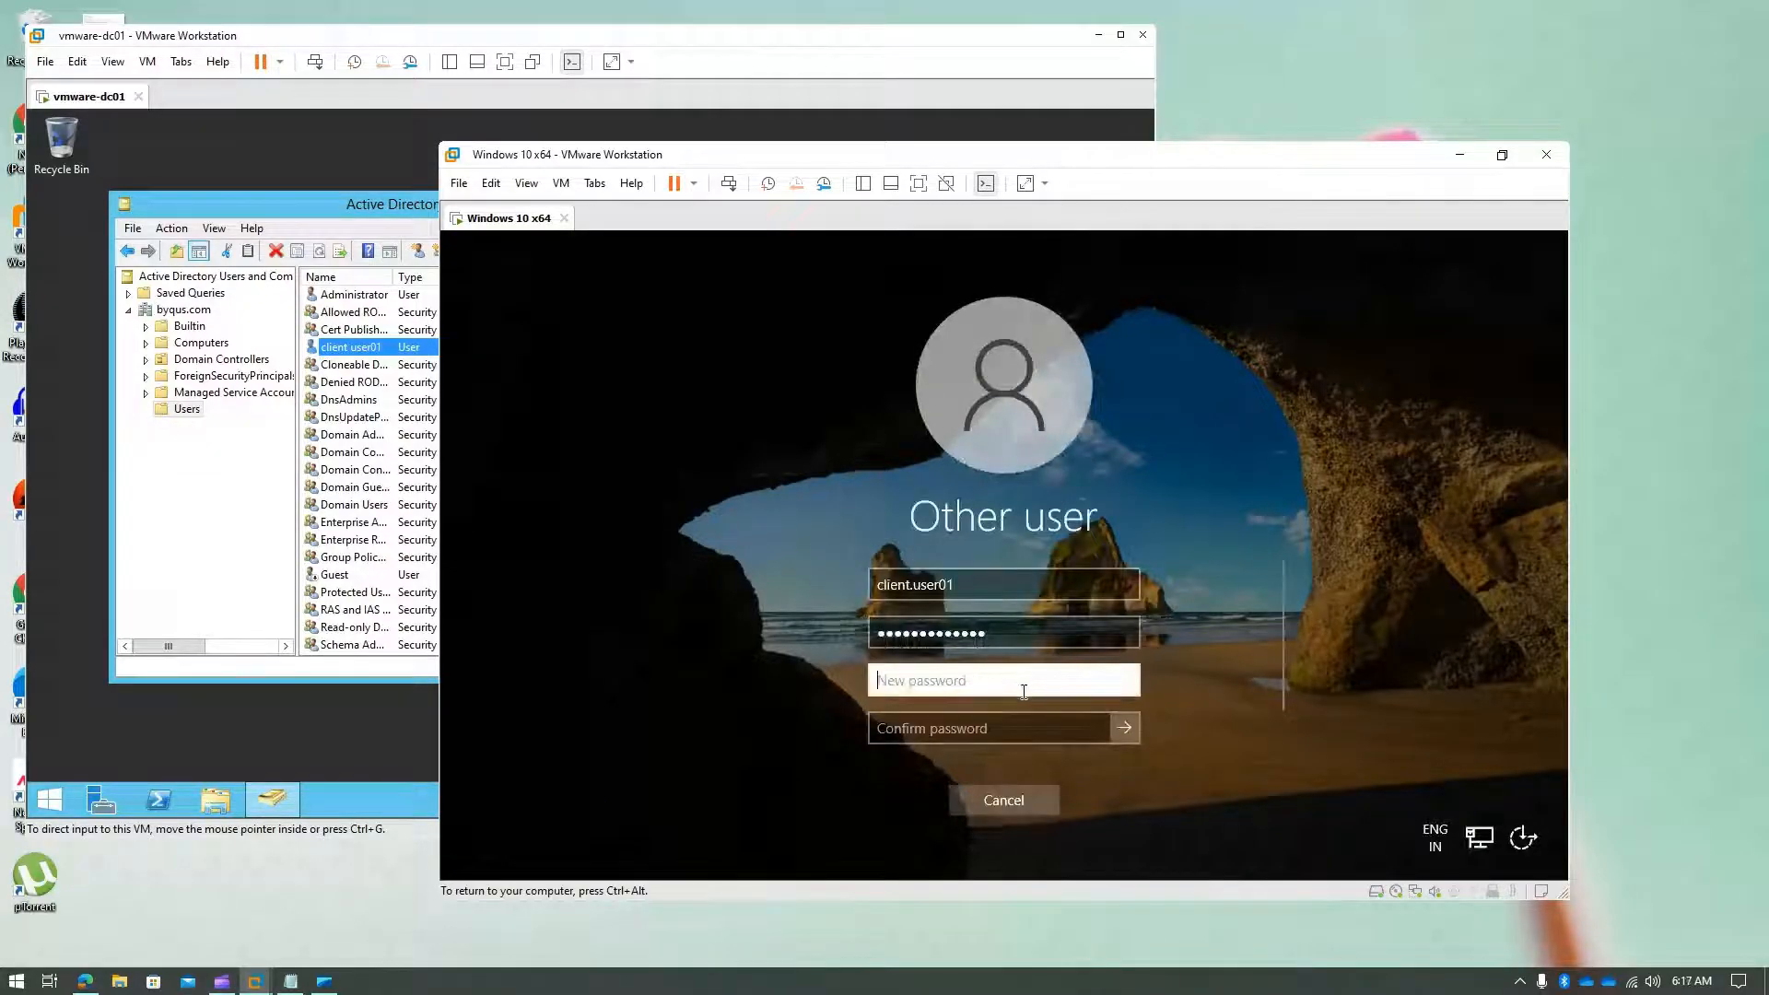
- Enter and confirm a new password for client.user01 and submit it
{"action": "type", "text": "********"}
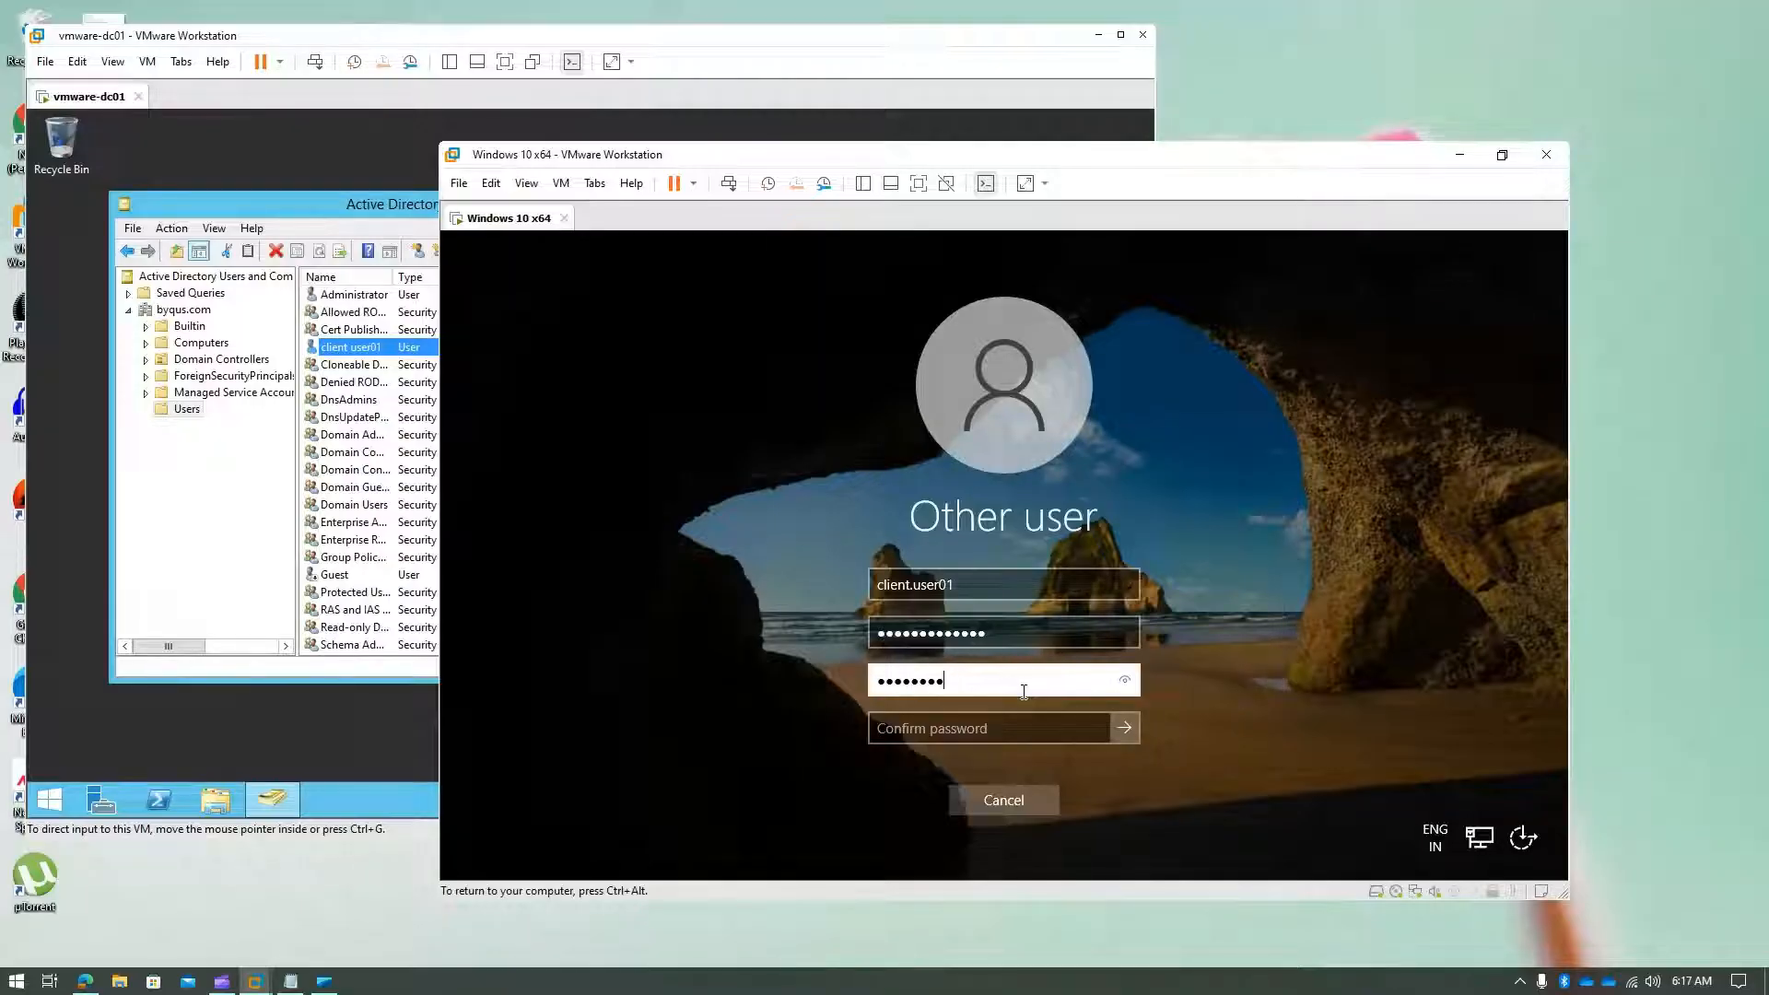
{"action": "key", "text": "BackSpace"}
{"action": "key", "text": "BackSpace"}
{"action": "key", "text": "BackSpace"}
{"action": "key", "text": "BackSpace"}
{"action": "key", "text": "BackSpace"}
{"action": "key", "text": "BackSpace"}
{"action": "key", "text": "BackSpace"}
{"action": "key", "text": "BackSpace"}
{"action": "mouse_move", "coordinate": [221, 982]}
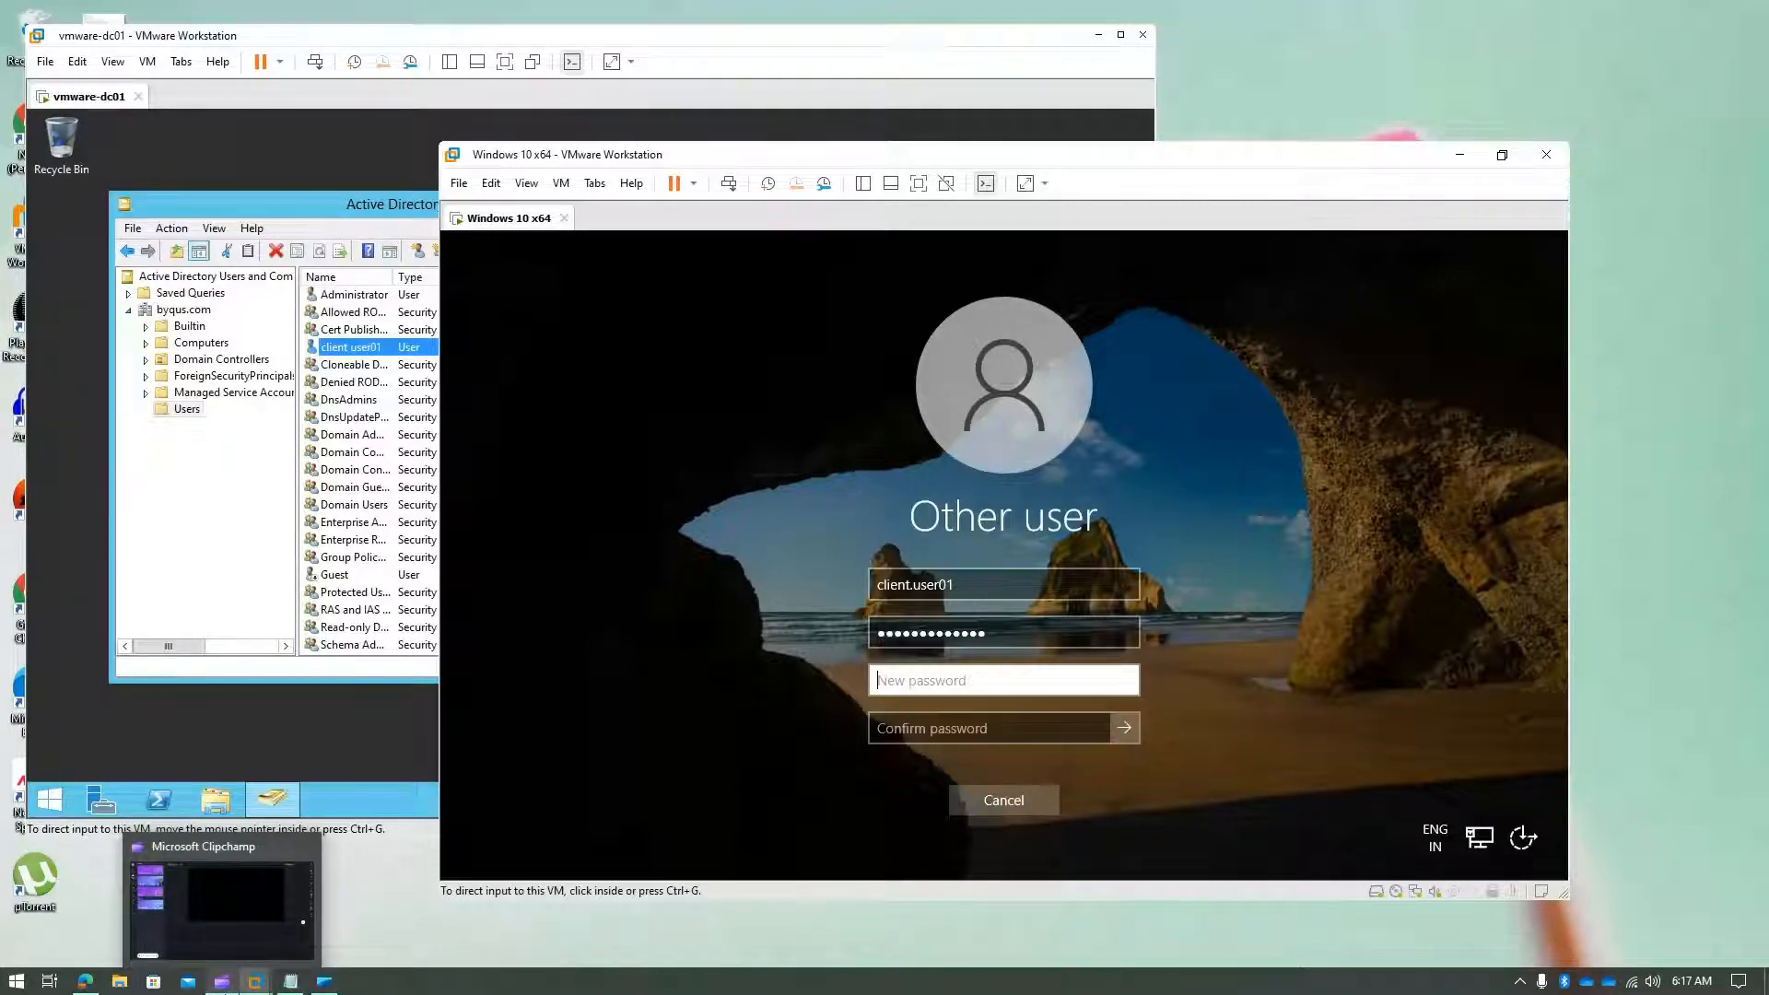
{"action": "left_click", "coordinate": [774, 738]}
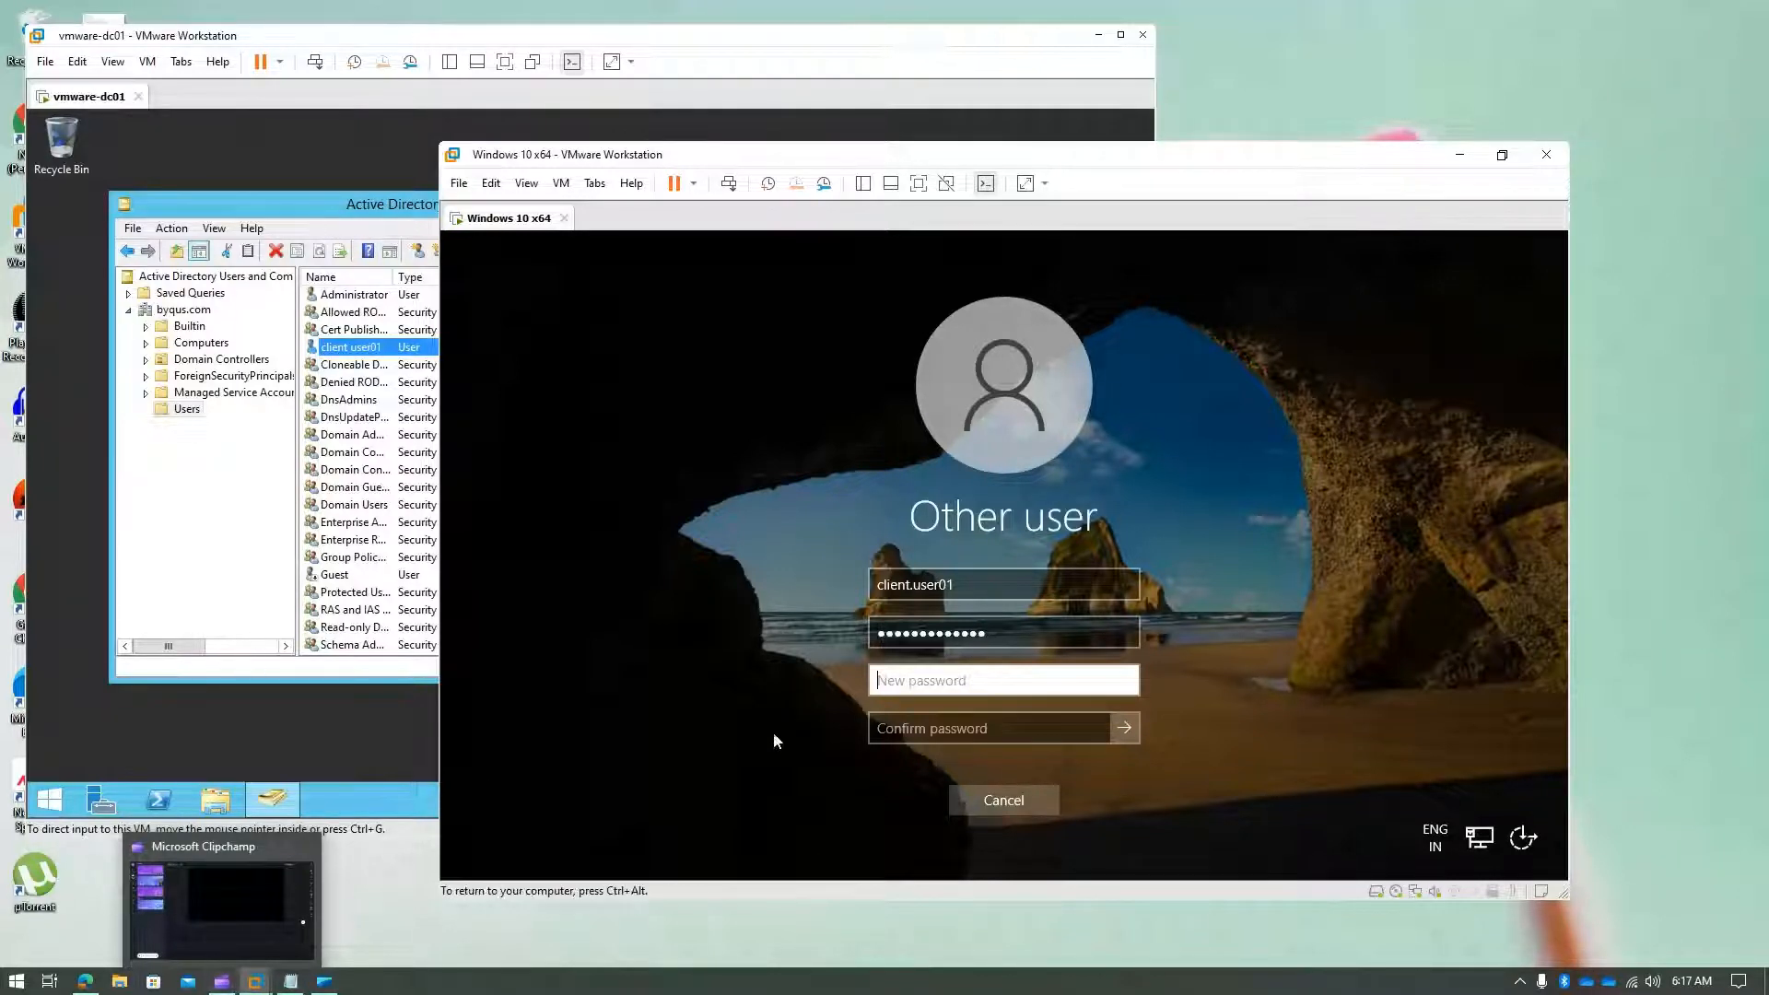
{"action": "type", "text": "••••••••"}
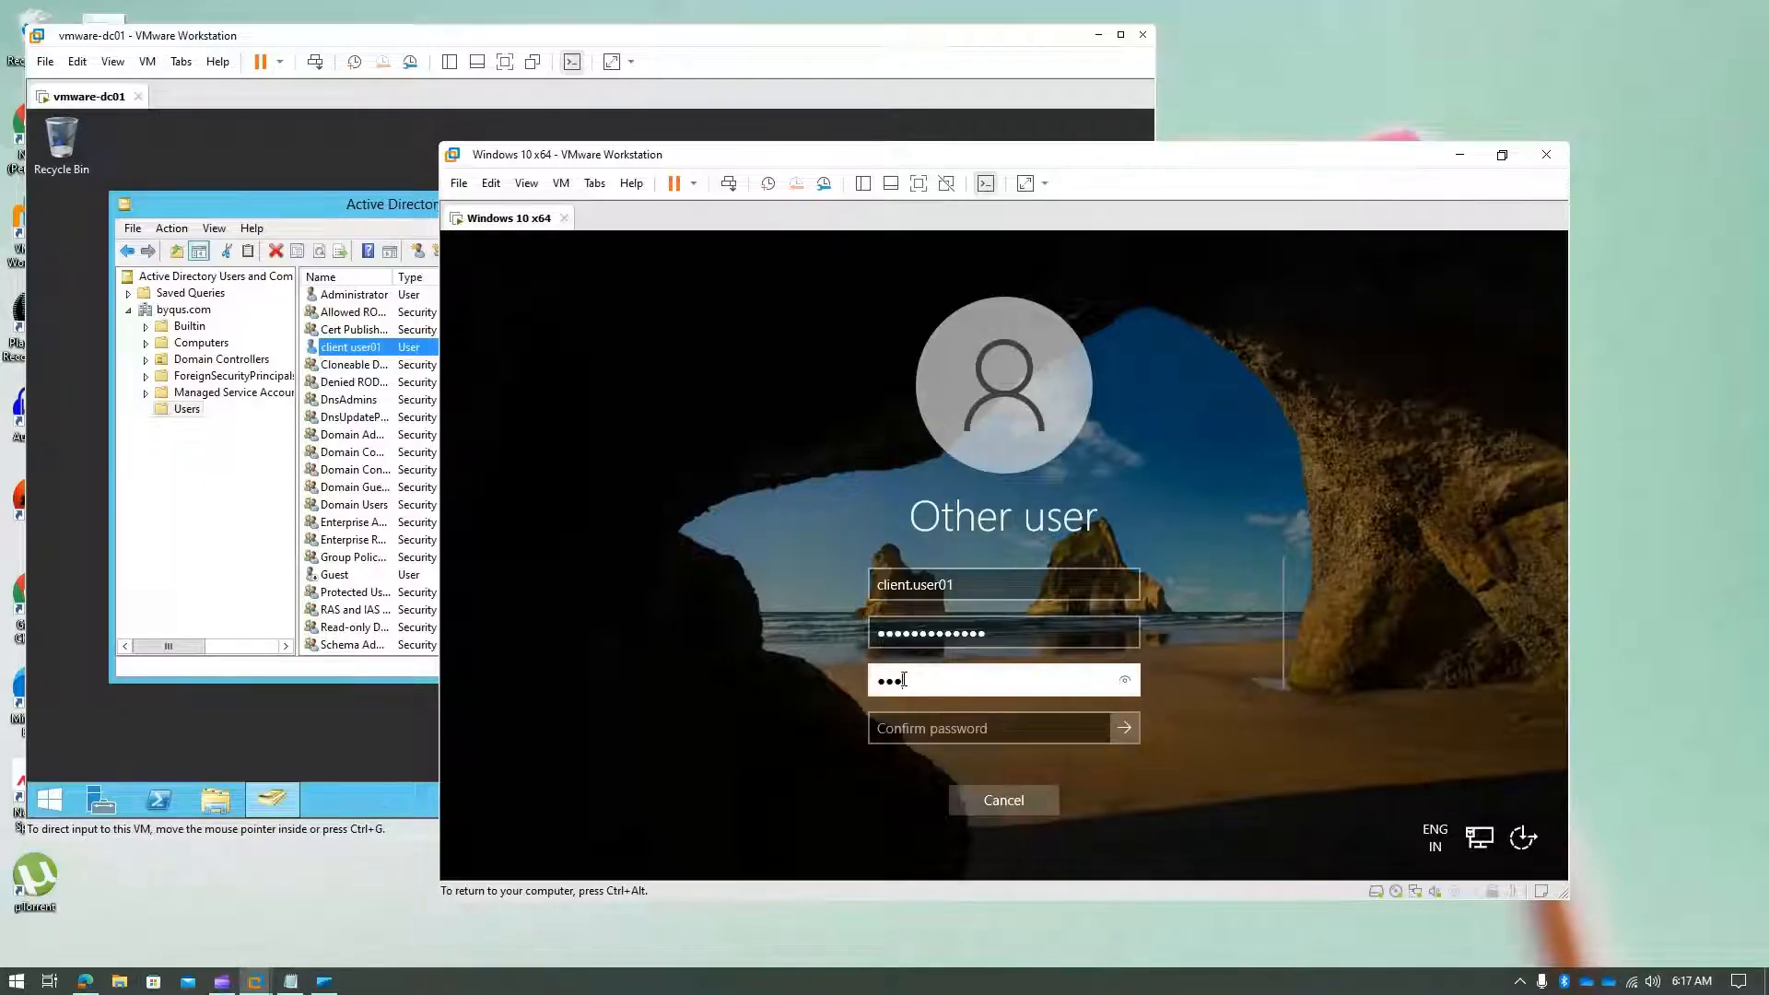
{"action": "type", "text": "••••••"}
{"action": "key", "text": "Tab"}
{"action": "type", "text": "••••••••"}
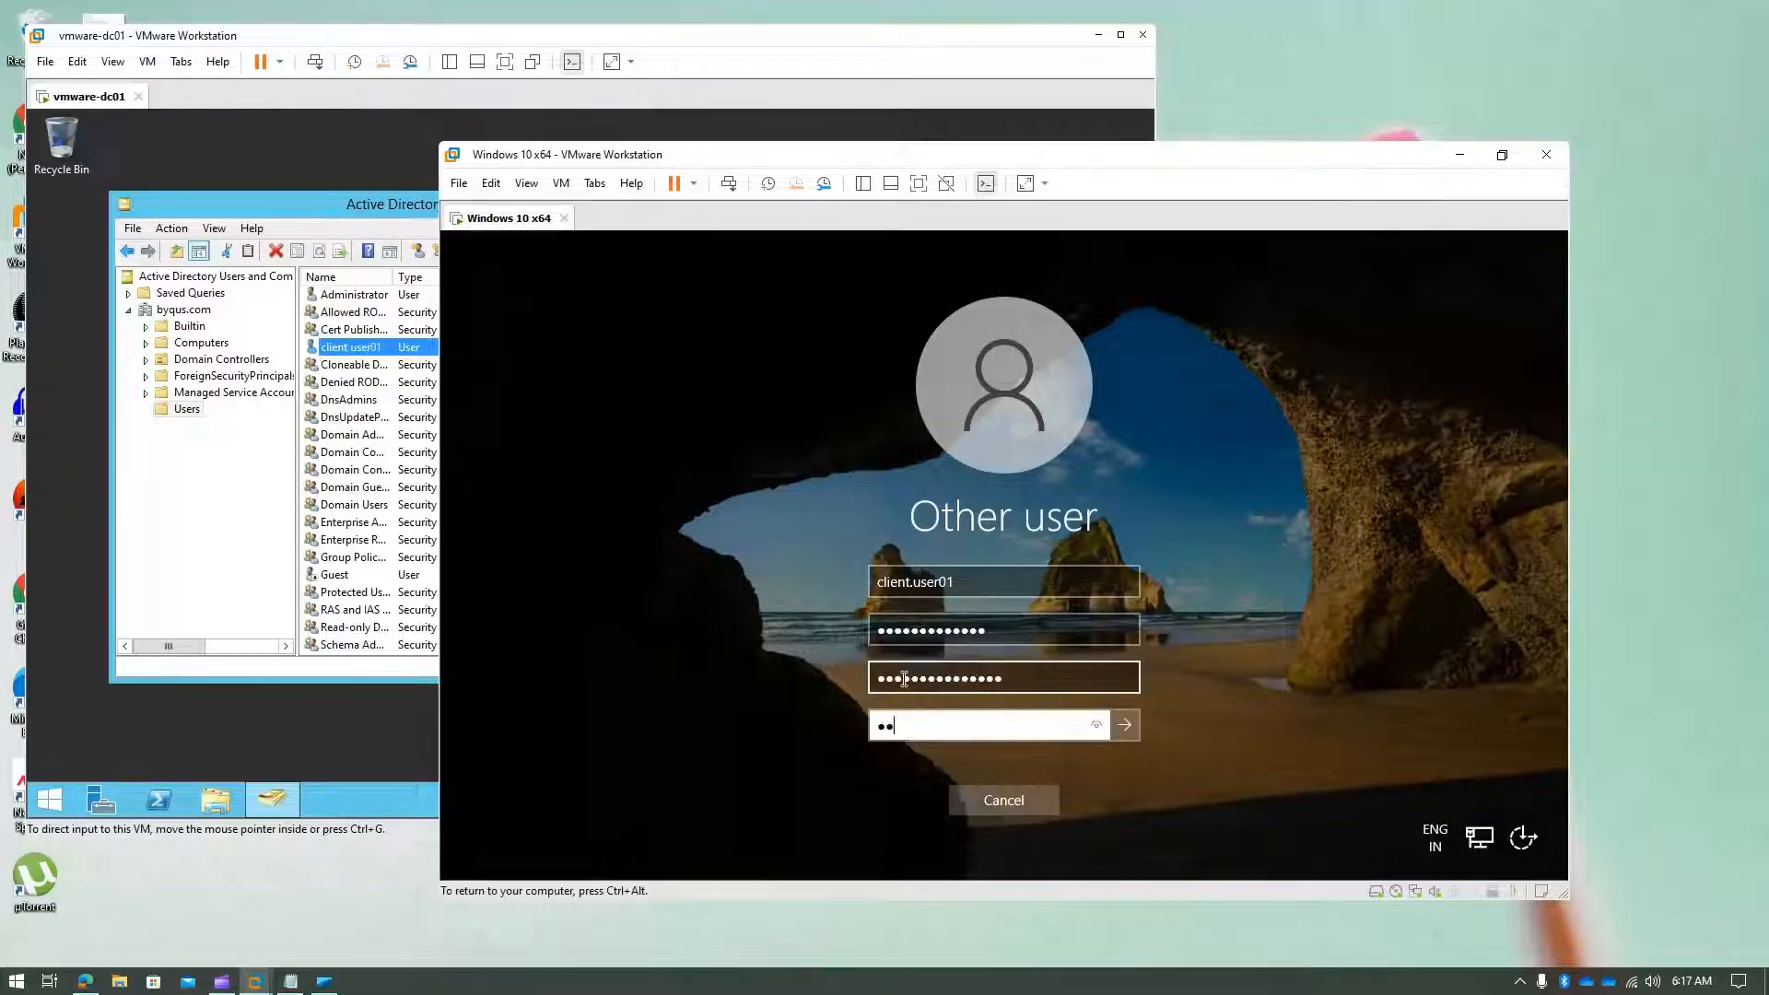
{"action": "type", "text": "••••••••"}
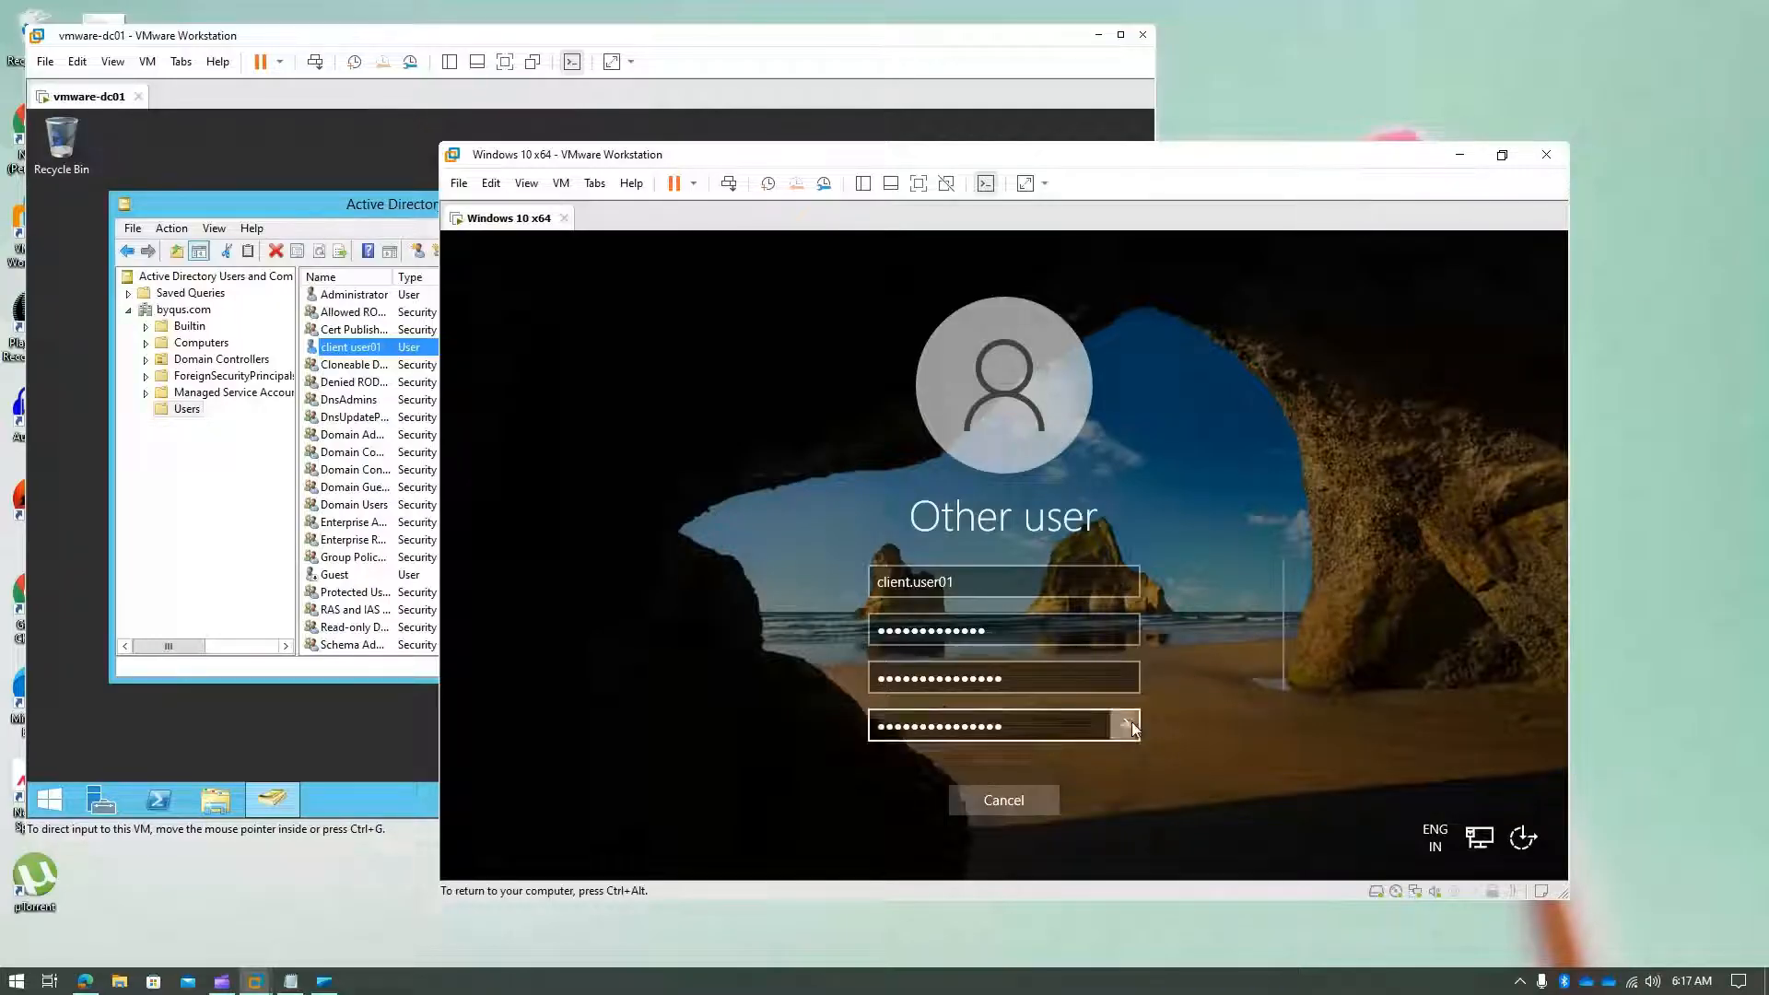
{"action": "left_click", "coordinate": [1128, 723]}
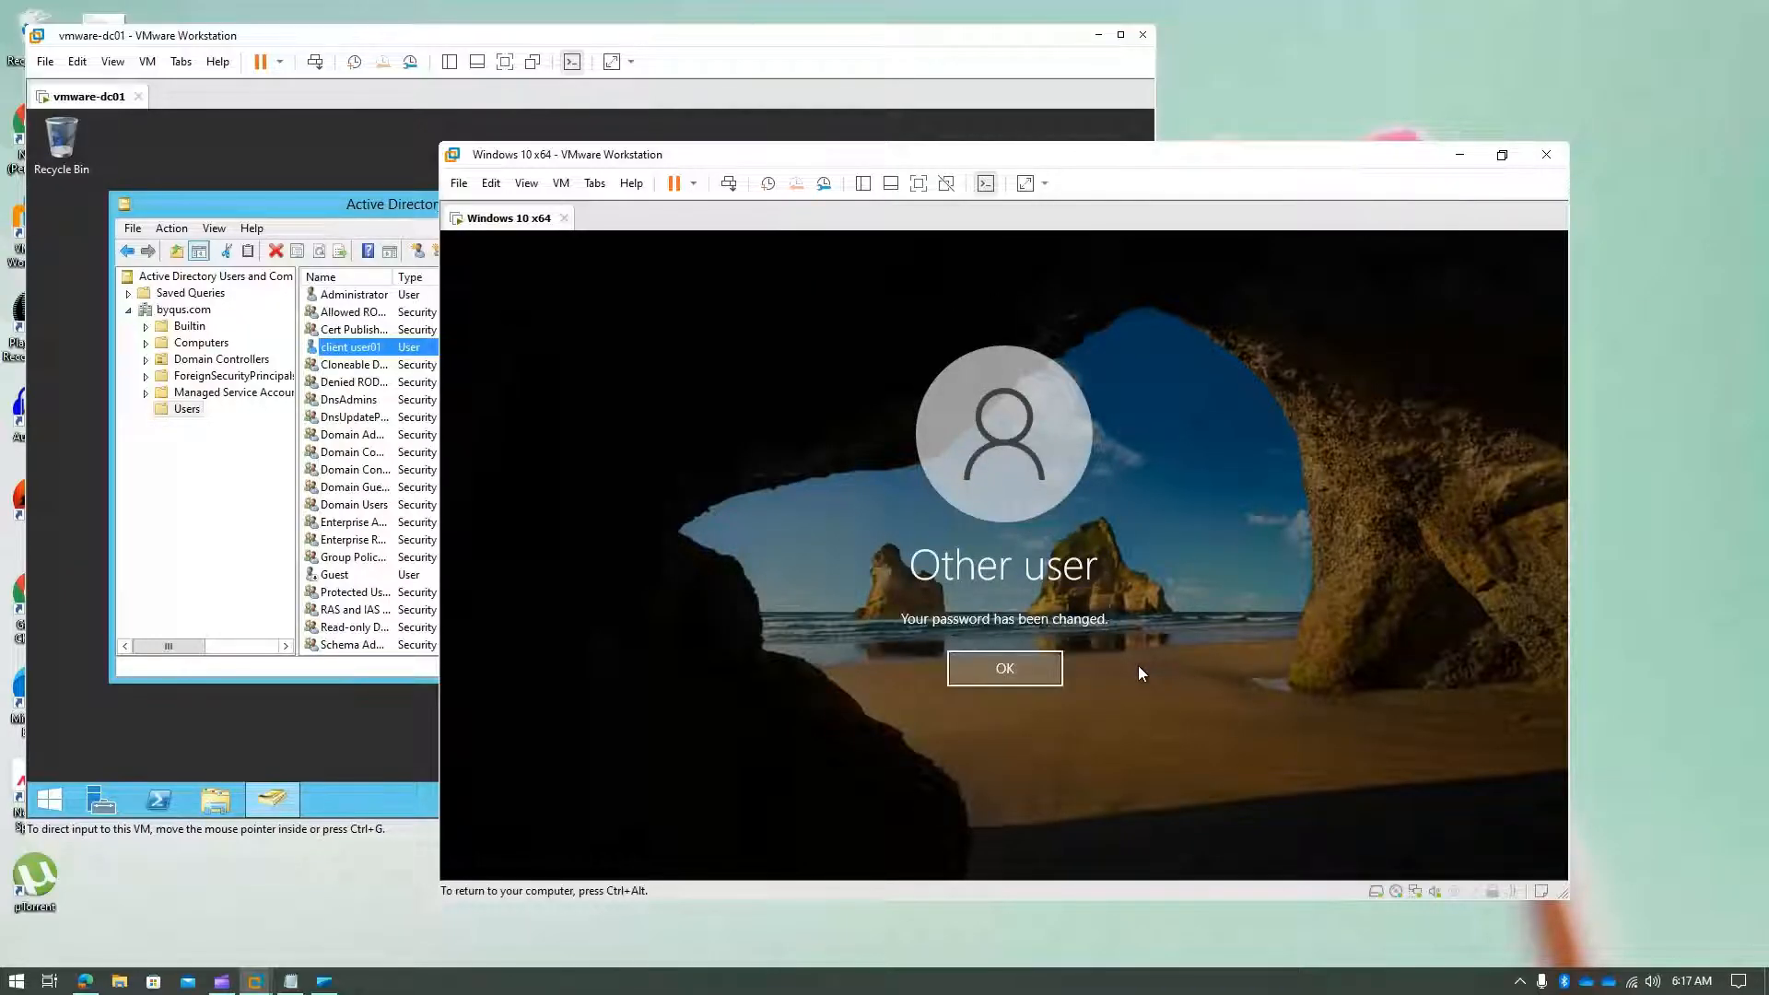
- Continue client.user01's sign-in, then maximize the vmware-dc01 window
{"action": "left_click", "coordinate": [1036, 663]}
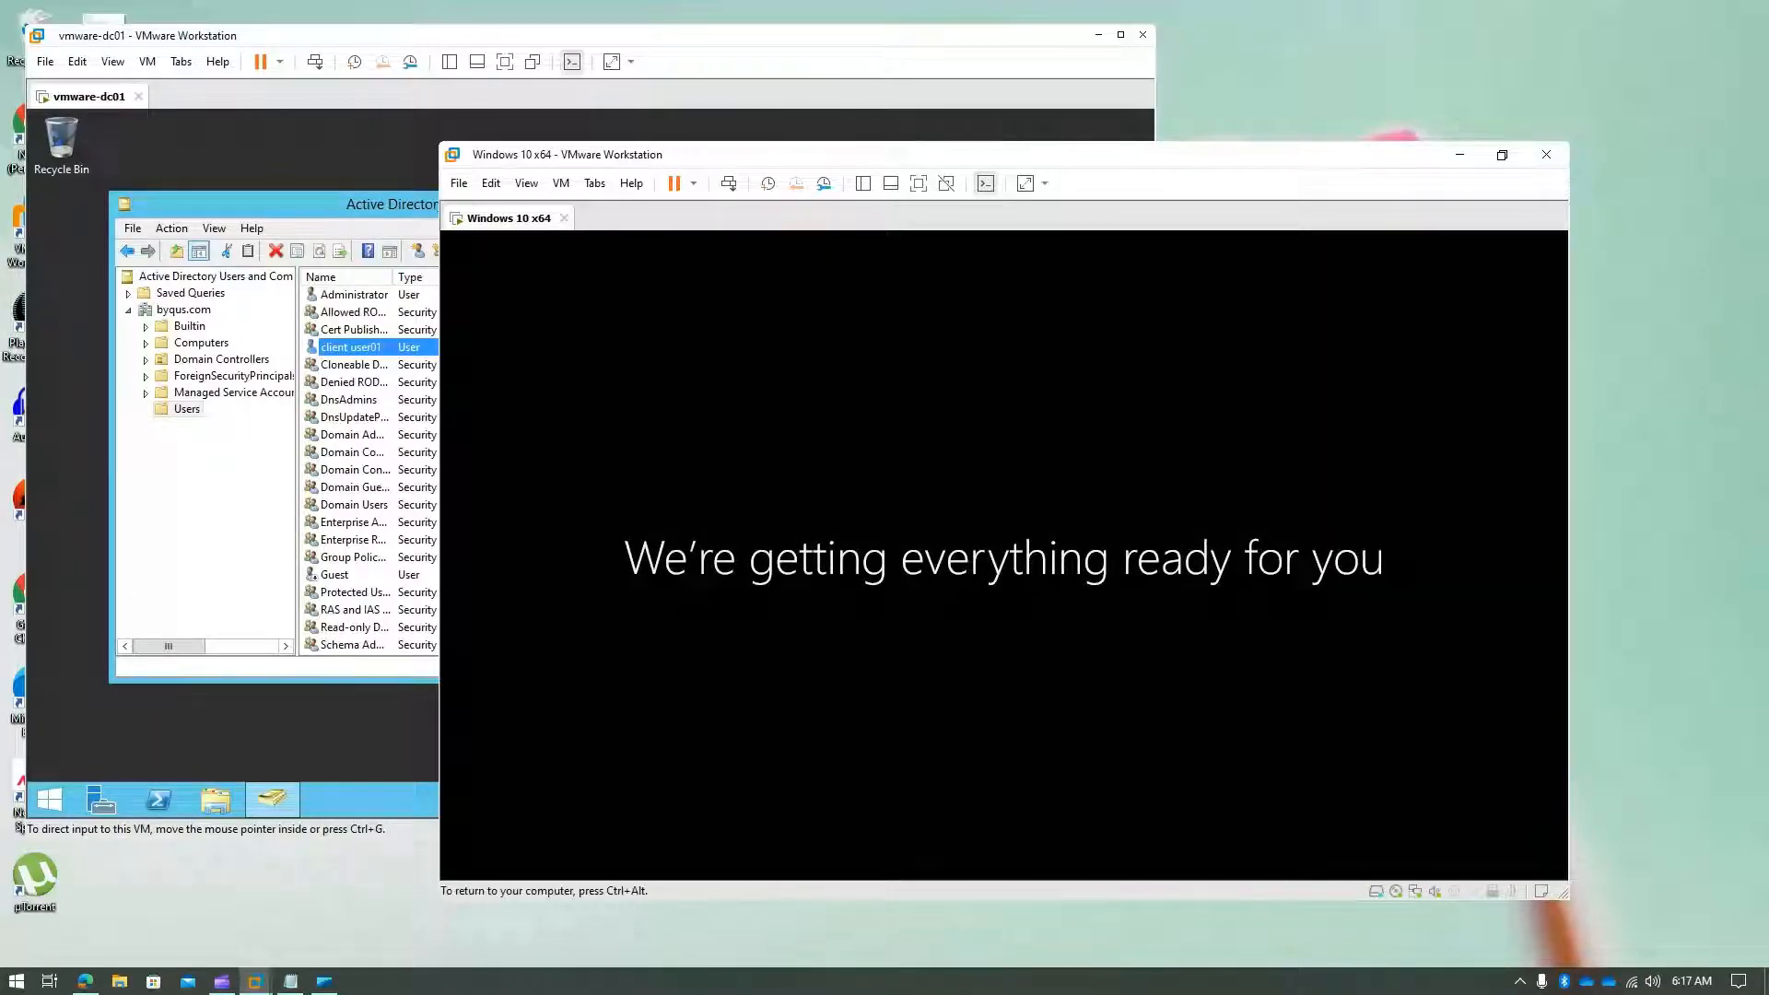
{"action": "key", "text": "ctrl+alt"}
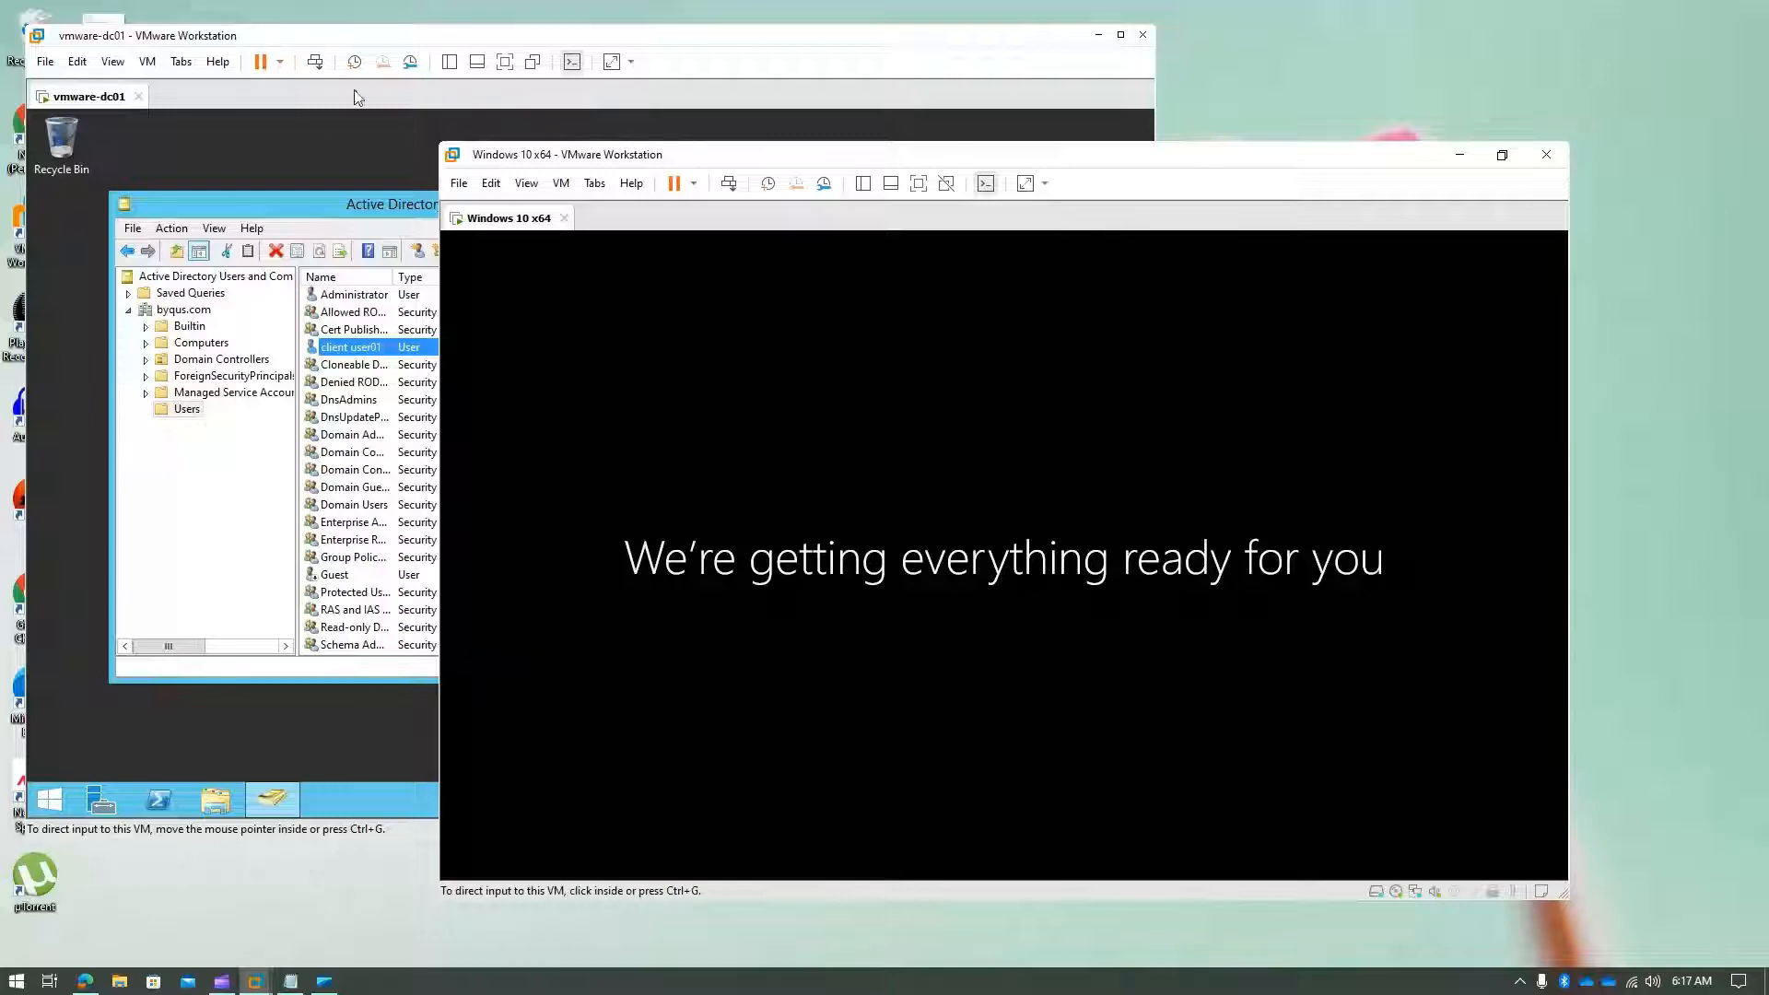
{"action": "left_click", "coordinate": [371, 27]}
{"action": "double_click", "coordinate": [373, 39]}
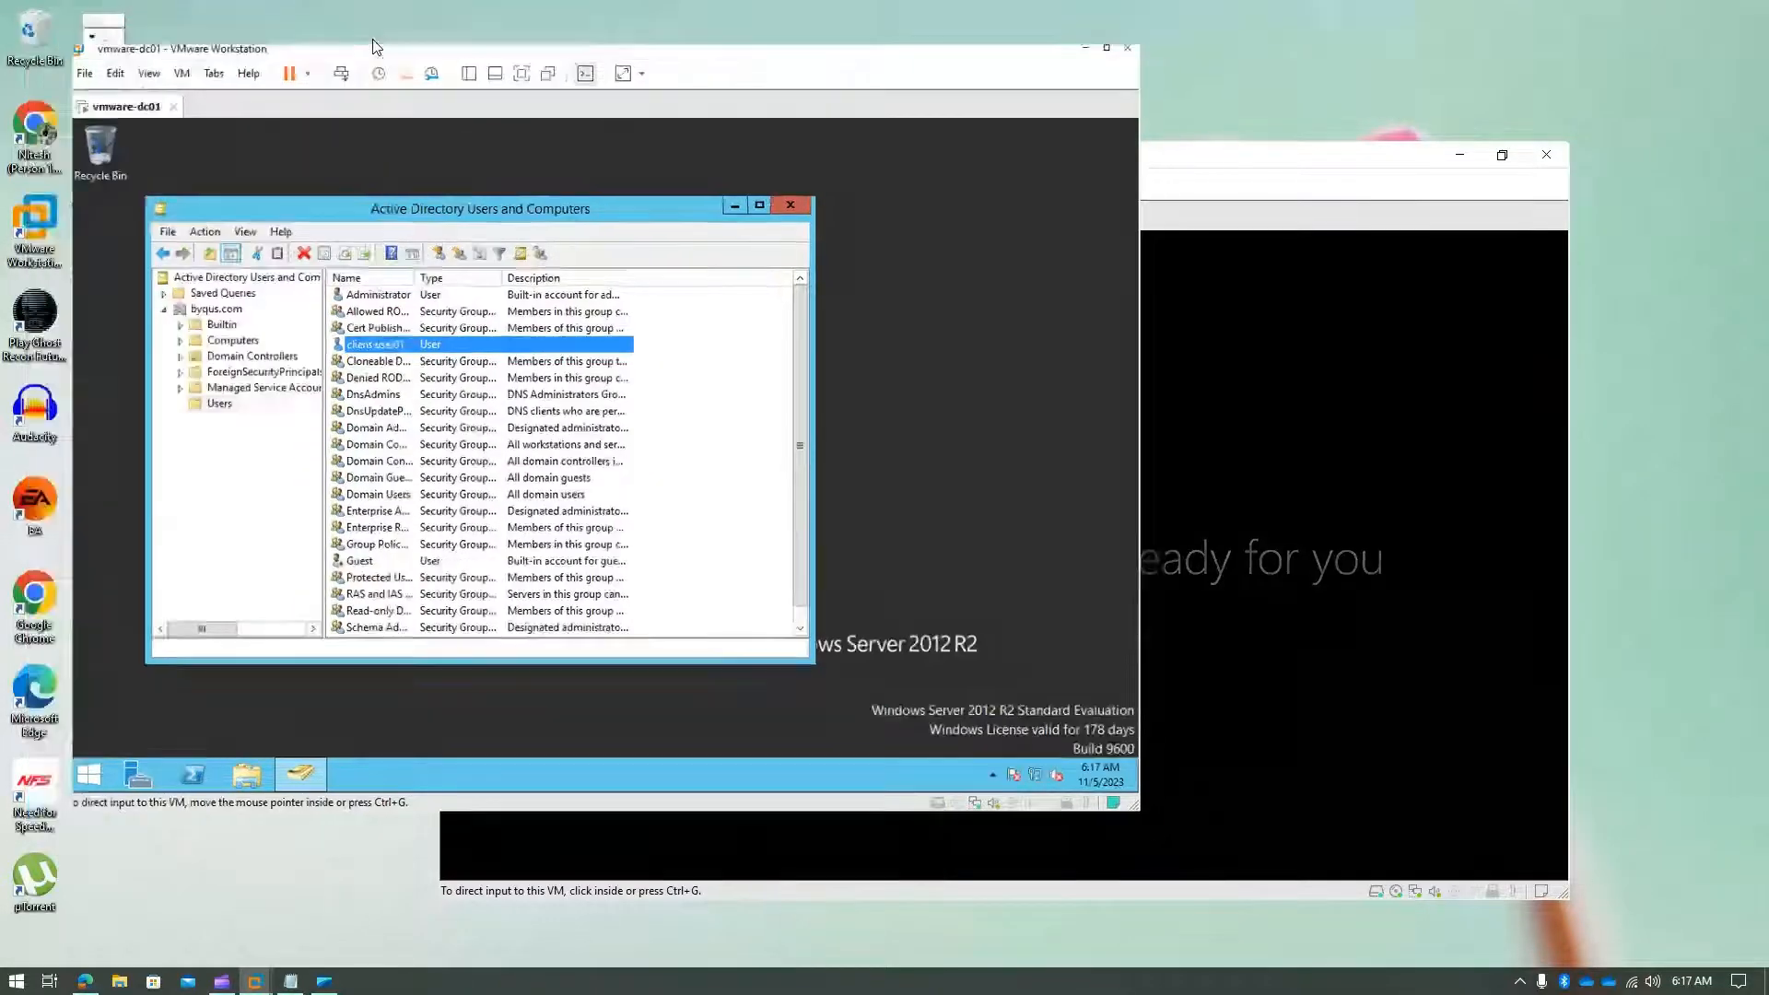
- Move the Windows 10 window up-left and bring the domain controller back to front
{"action": "mouse_move", "coordinate": [258, 981]}
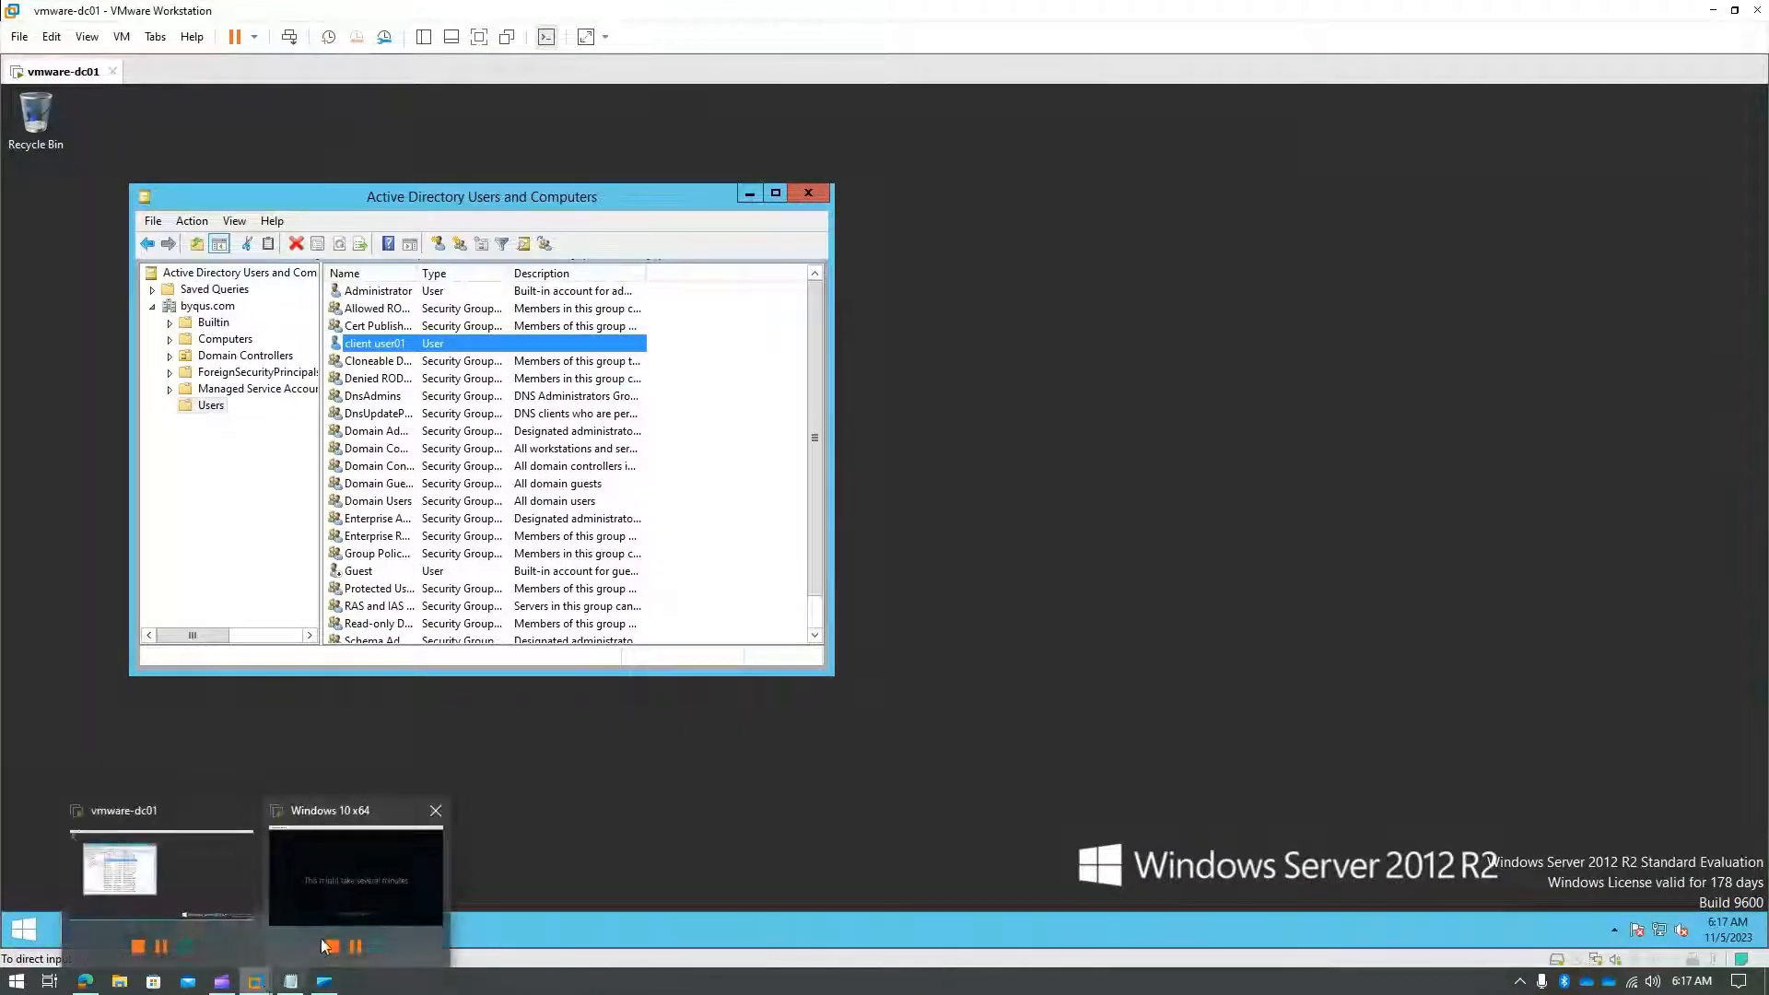
{"action": "left_click", "coordinate": [423, 893]}
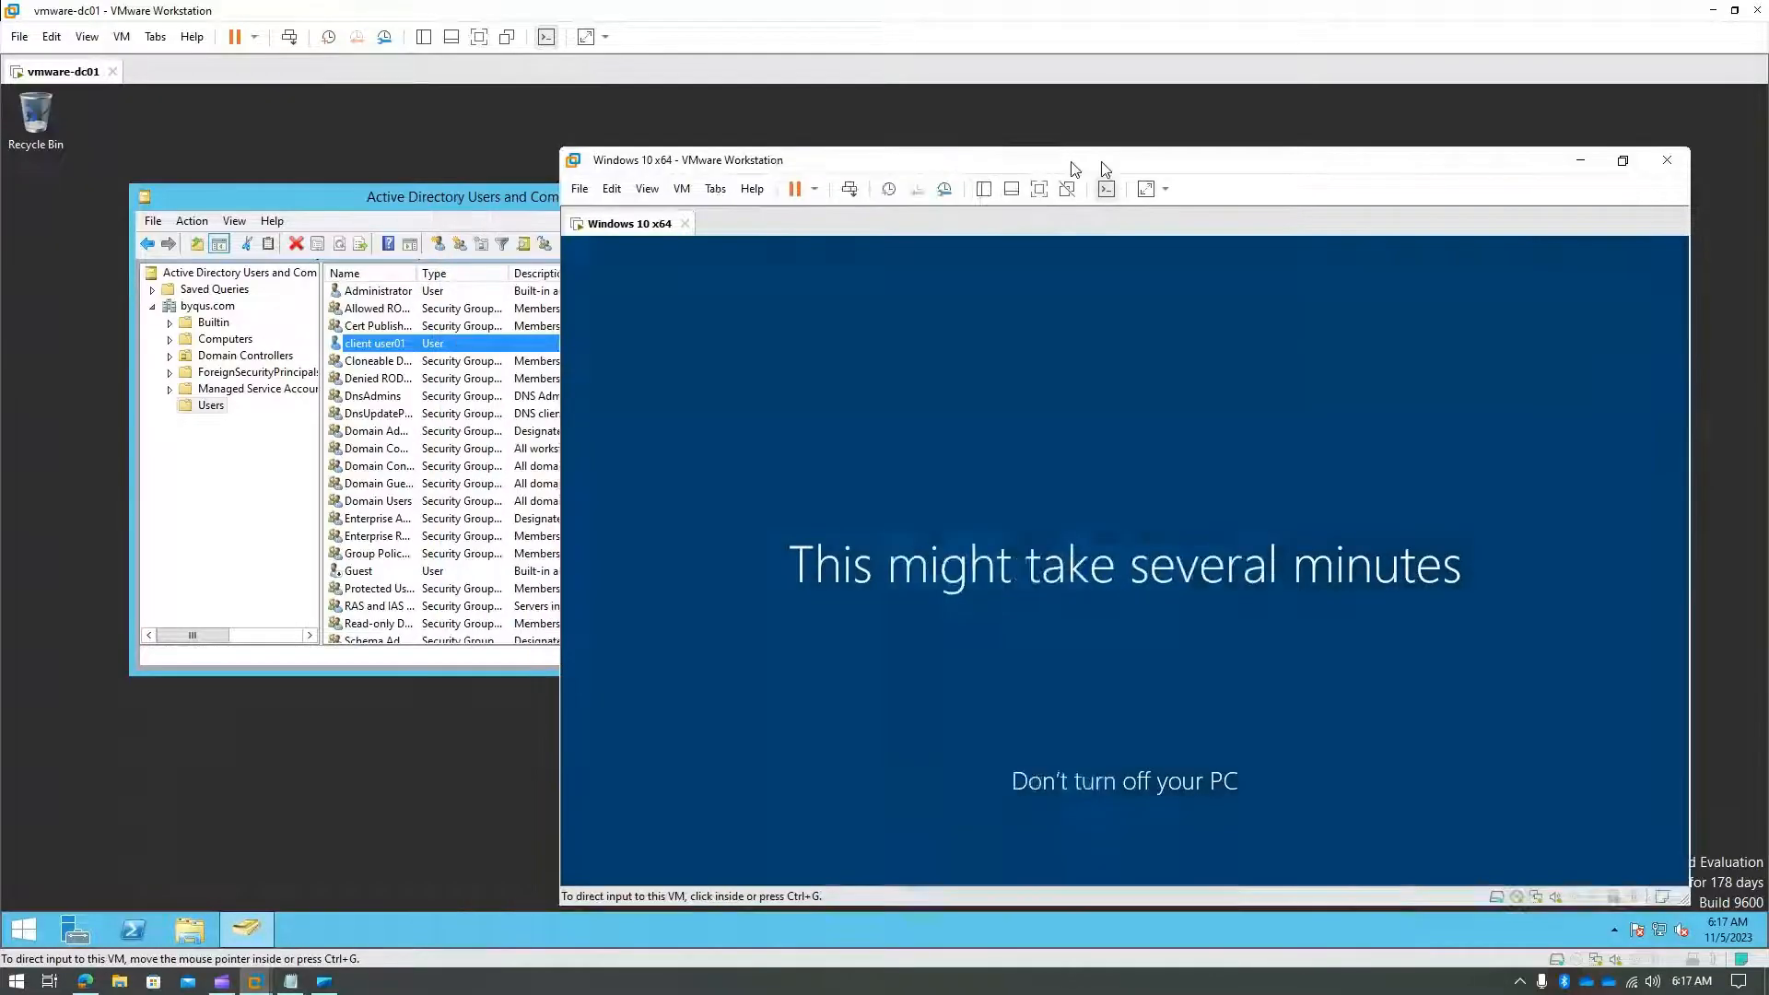
{"action": "left_click_drag", "start_coordinate": [1104, 168], "coordinate": [1002, 59]}
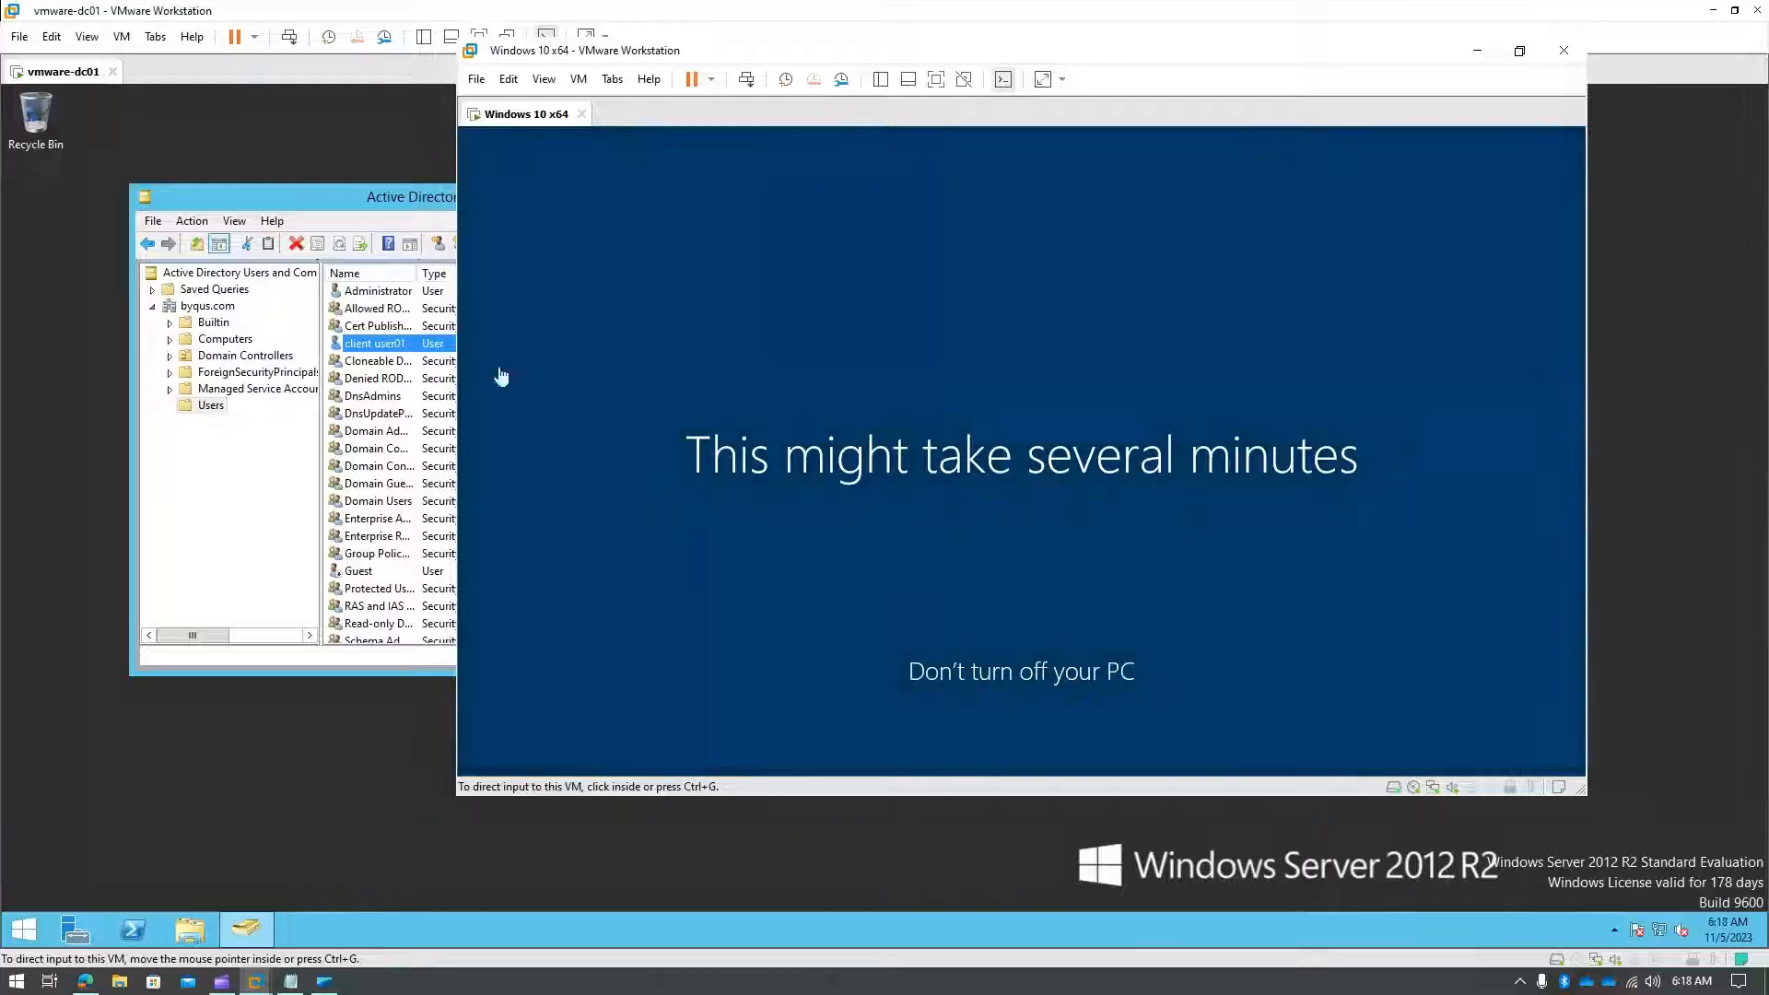
{"action": "left_click", "coordinate": [221, 635]}
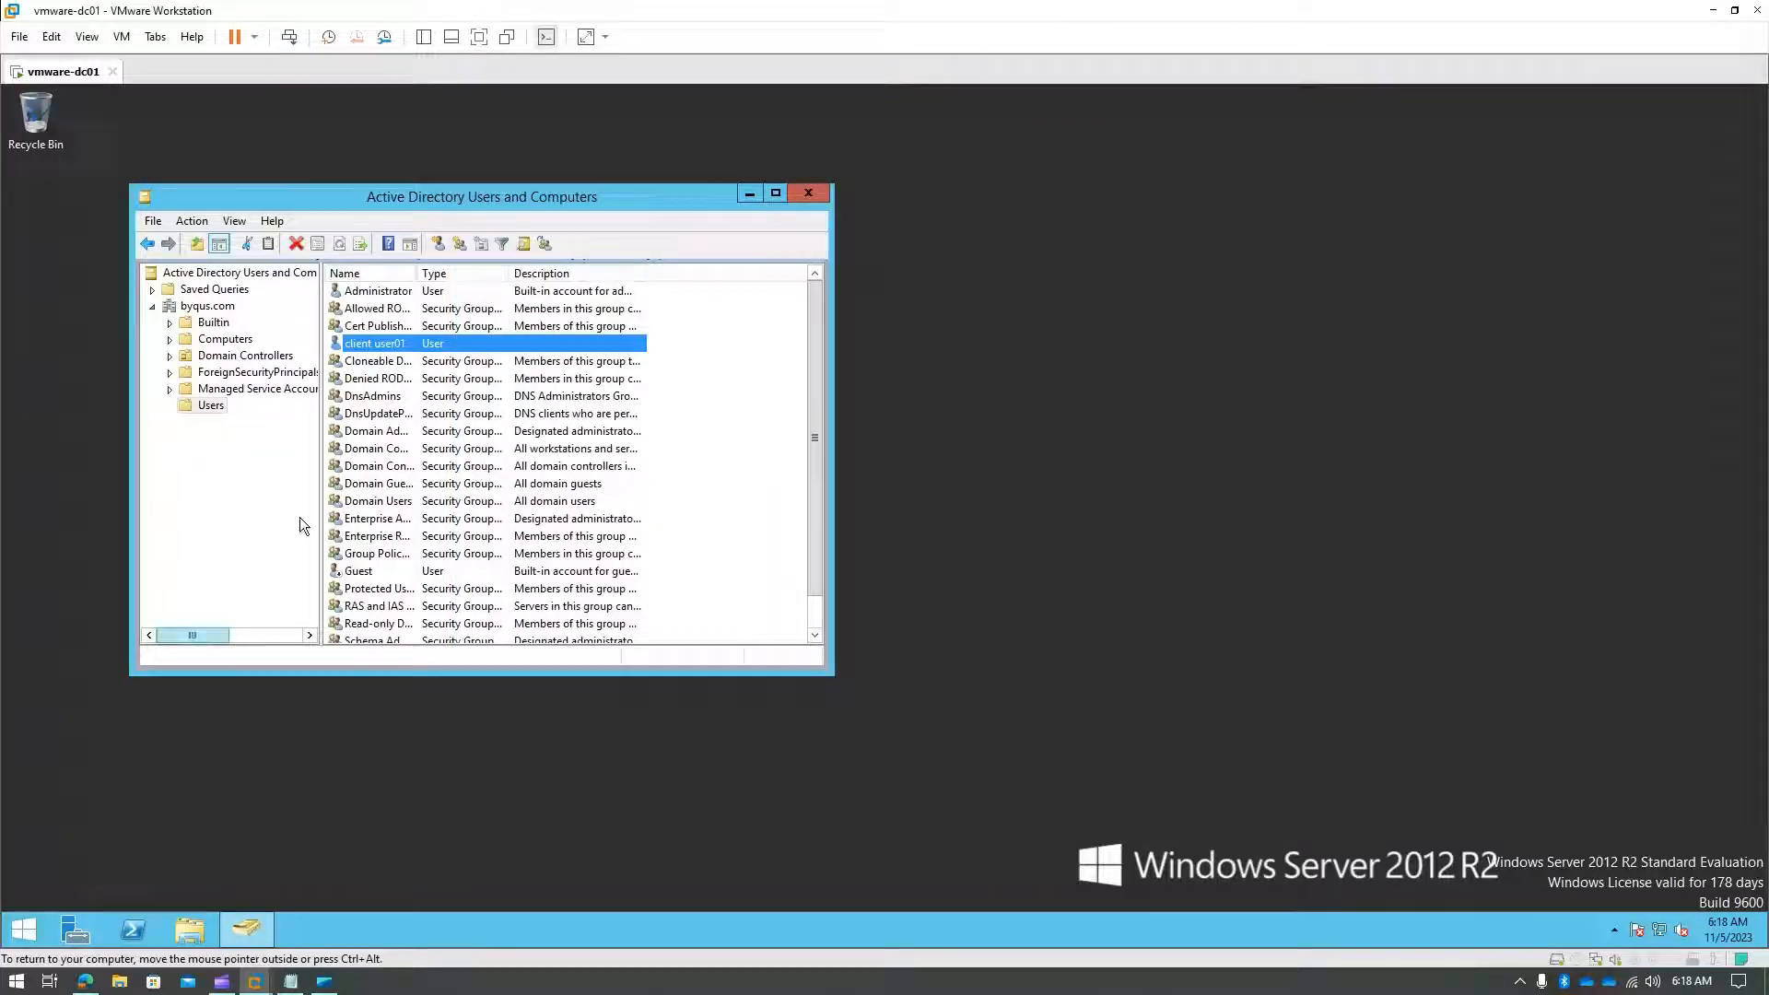
- Open client user01's properties and check its Member Of list, which shows Domain Users only
{"action": "double_click", "coordinate": [376, 343]}
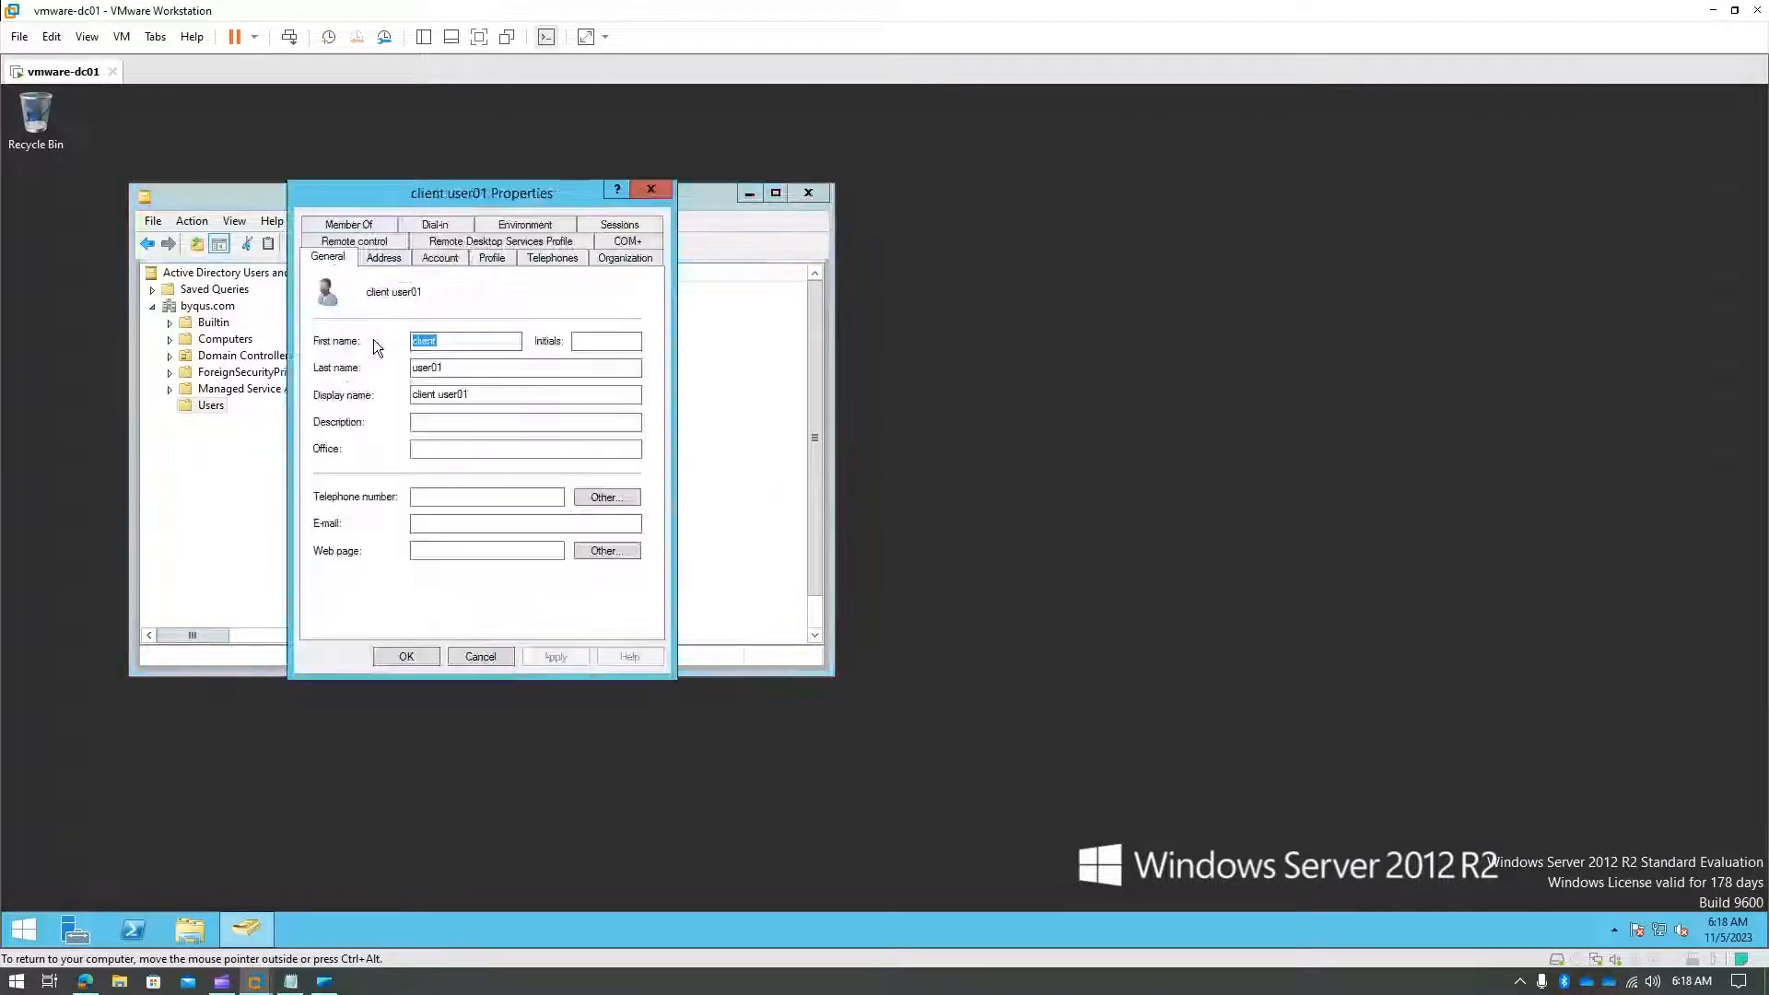
{"action": "left_click", "coordinate": [368, 225]}
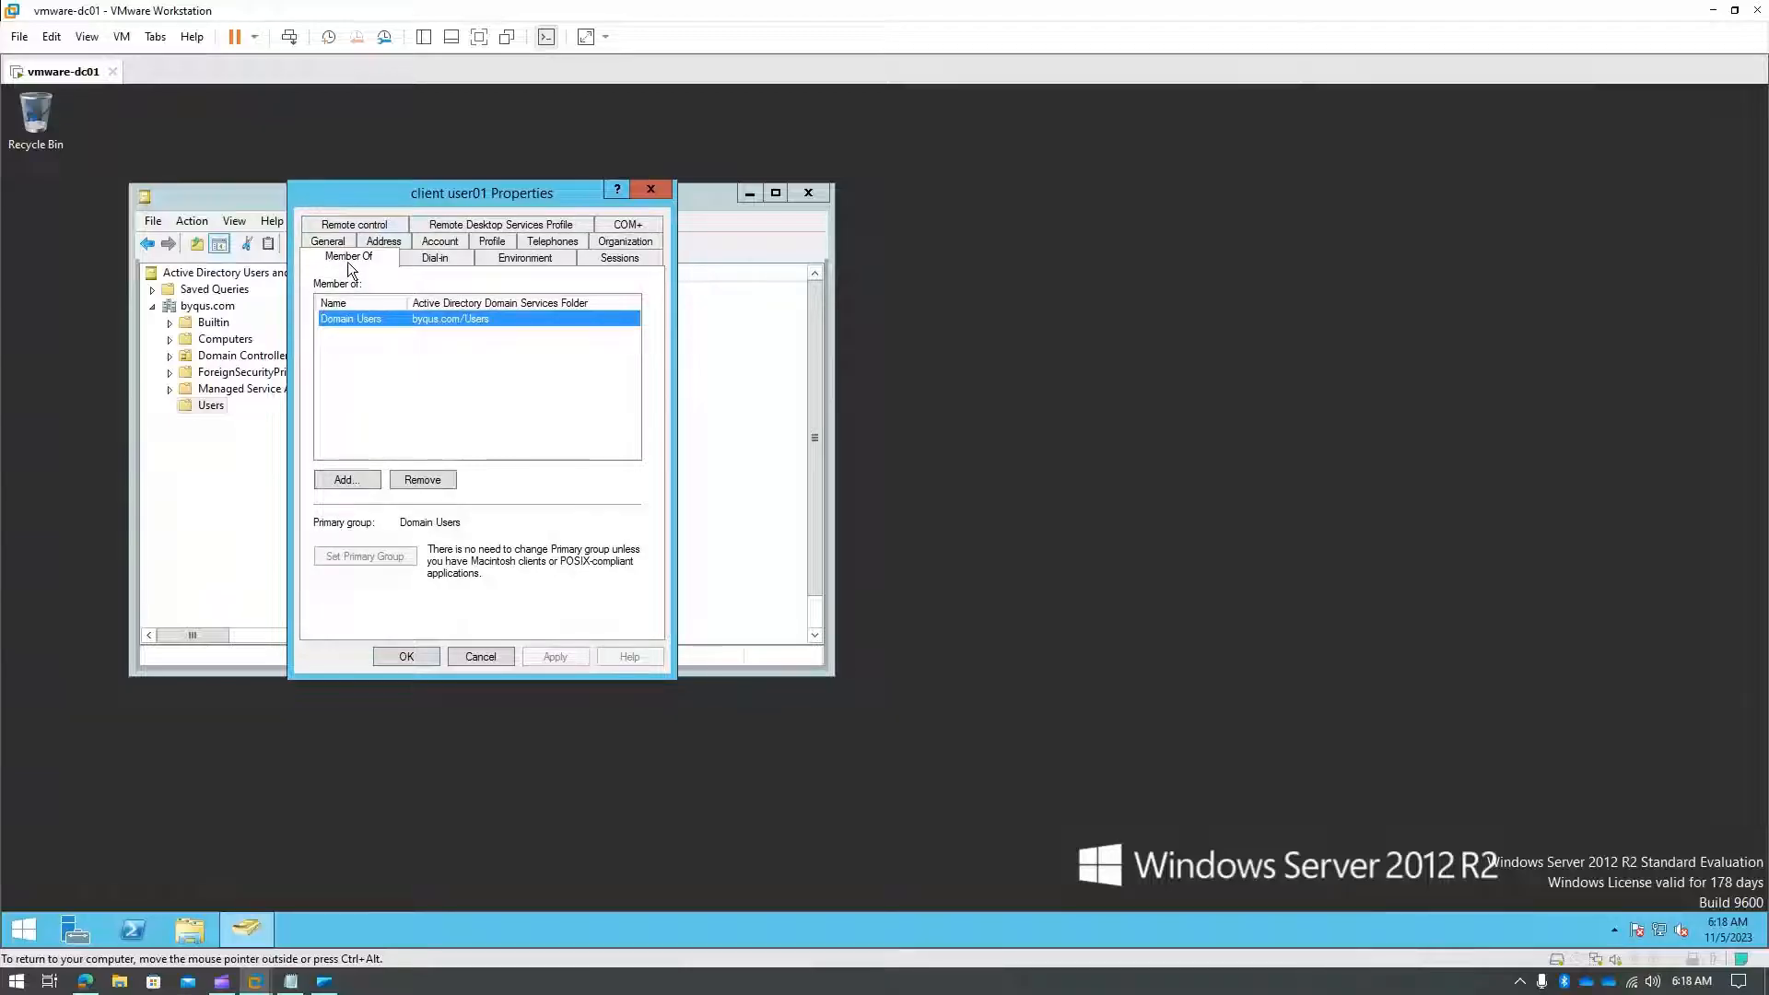
{"action": "left_click", "coordinate": [362, 319]}
- Release input from the DC and switch to the Windows 10 x64 client's signed-in desktop
{"action": "key", "text": "ctrl+alt"}
{"action": "mouse_move", "coordinate": [266, 988]}
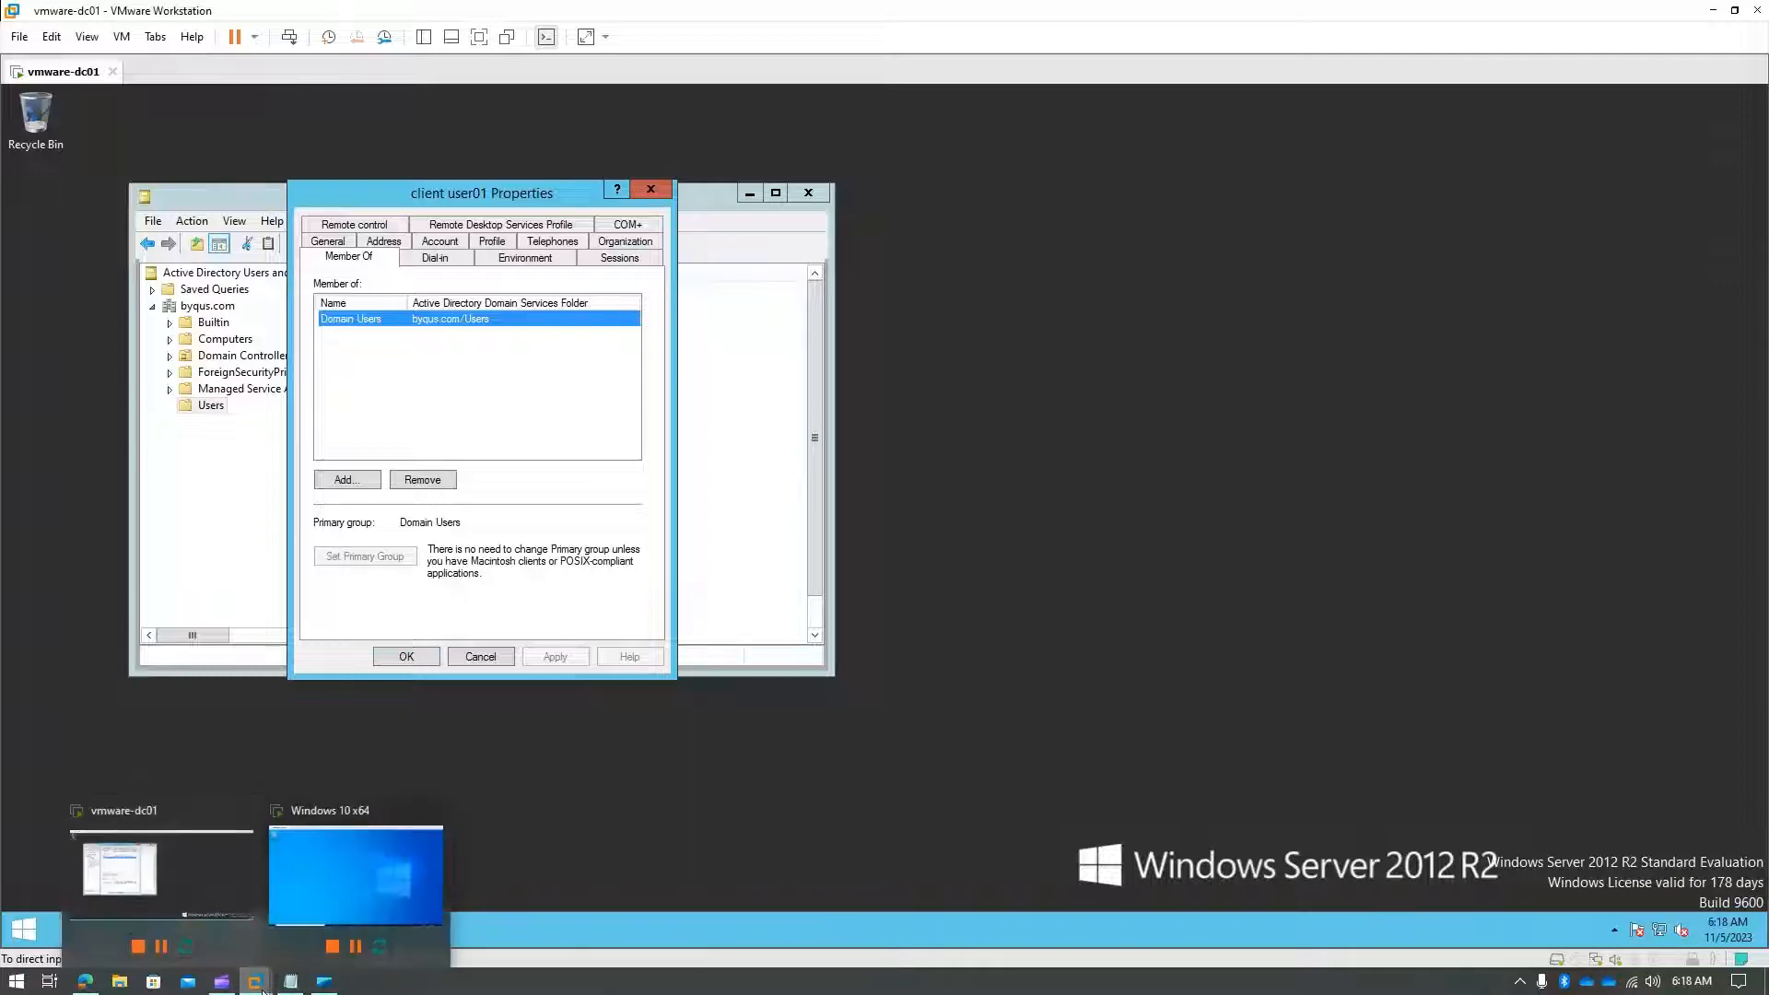
{"action": "left_click", "coordinate": [348, 843]}
{"action": "left_click", "coordinate": [1115, 367]}
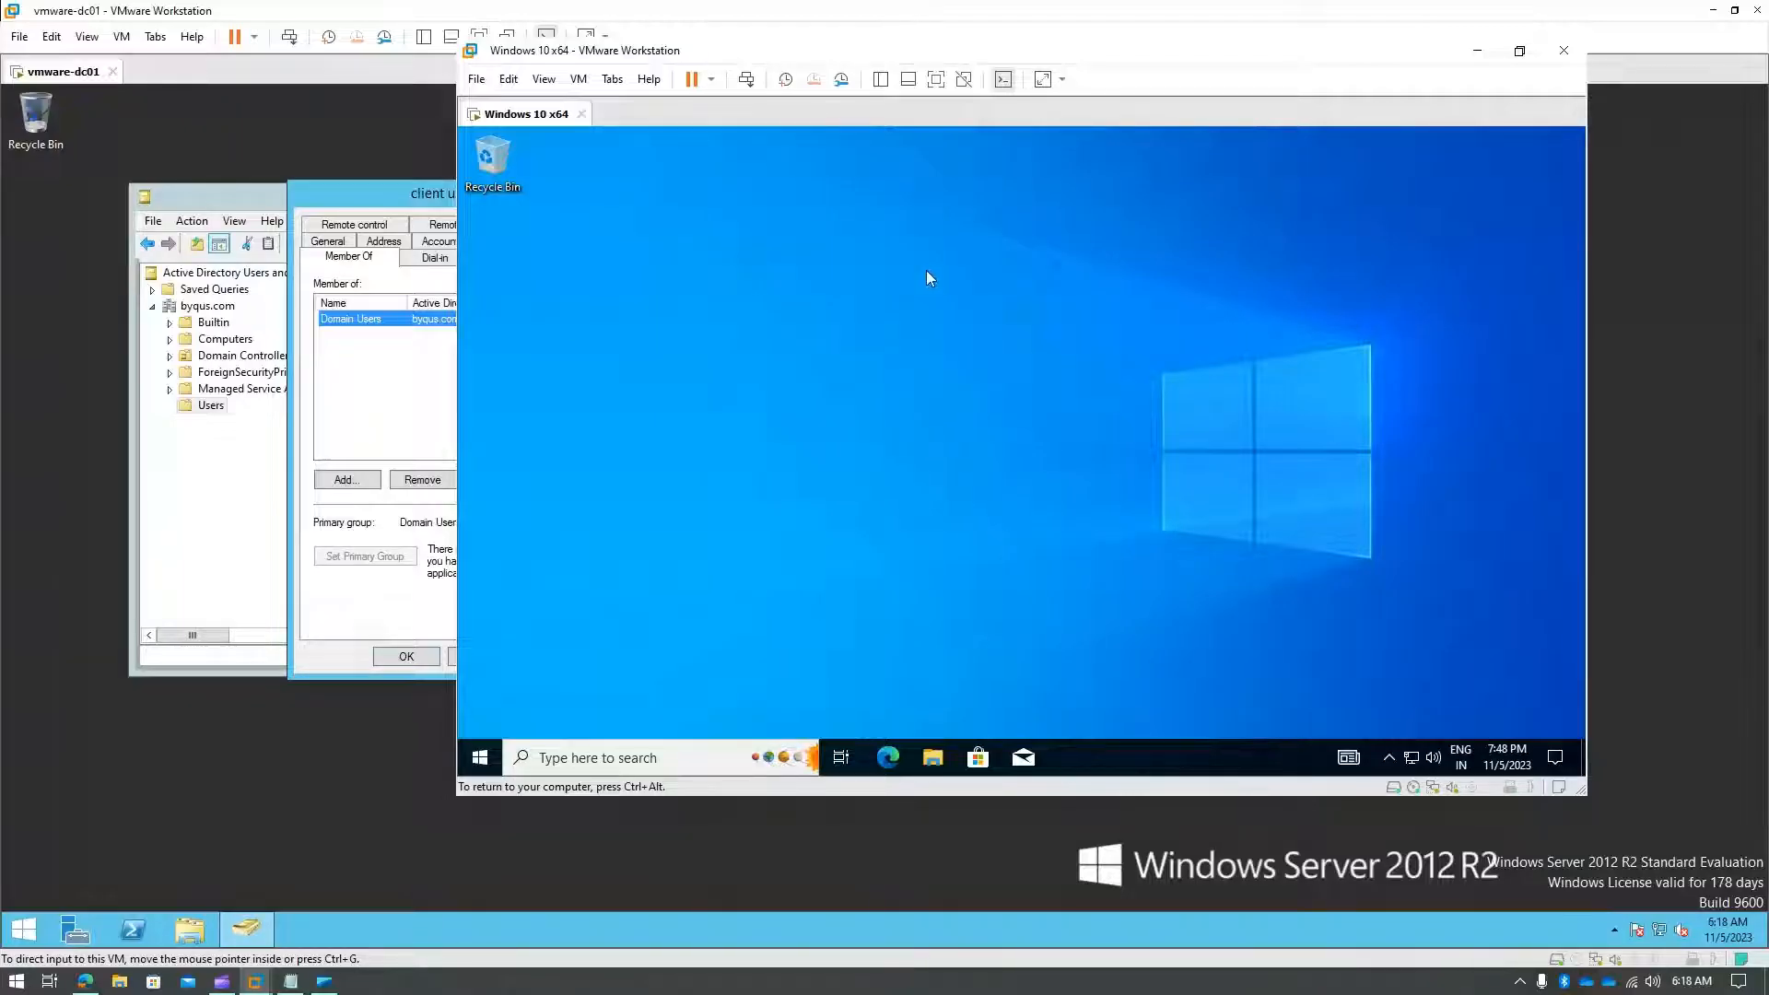
- Type dsa.msc in Windows 10 search, dismiss the panel, and bring the vmware-dc01 VM to the front
{"action": "left_click", "coordinate": [648, 758]}
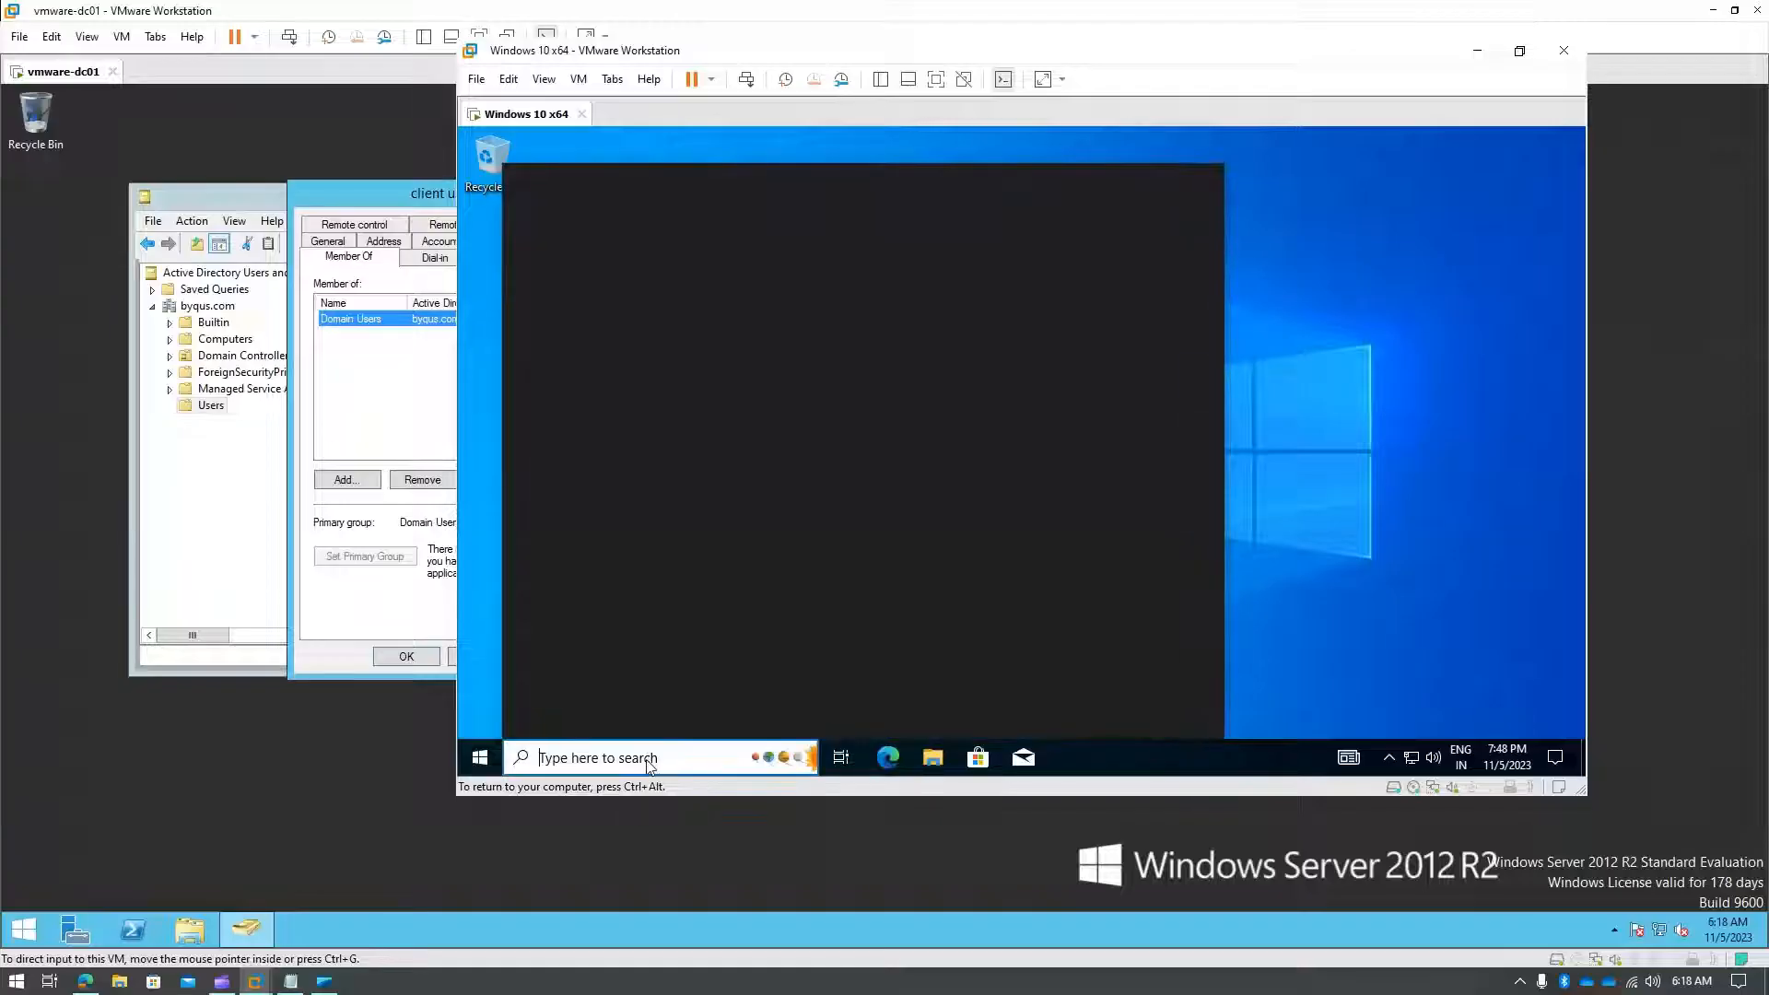
{"action": "type", "text": "dsa.msc"}
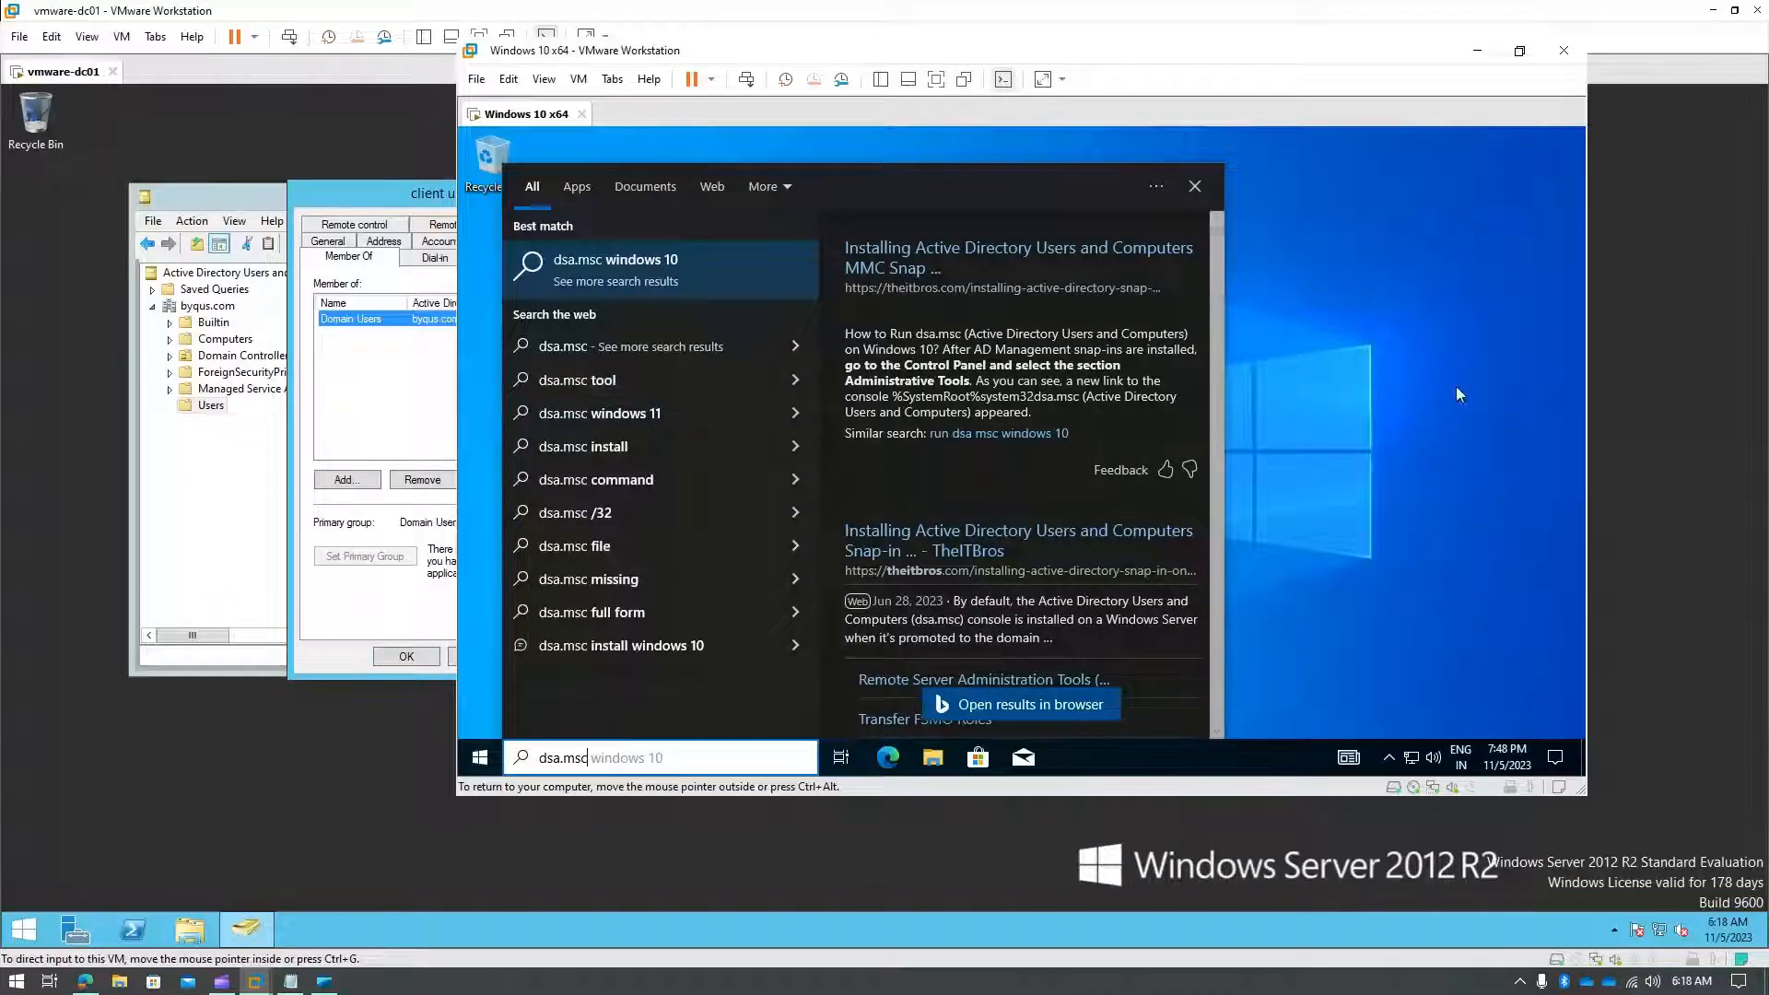
{"action": "left_click", "coordinate": [1384, 389]}
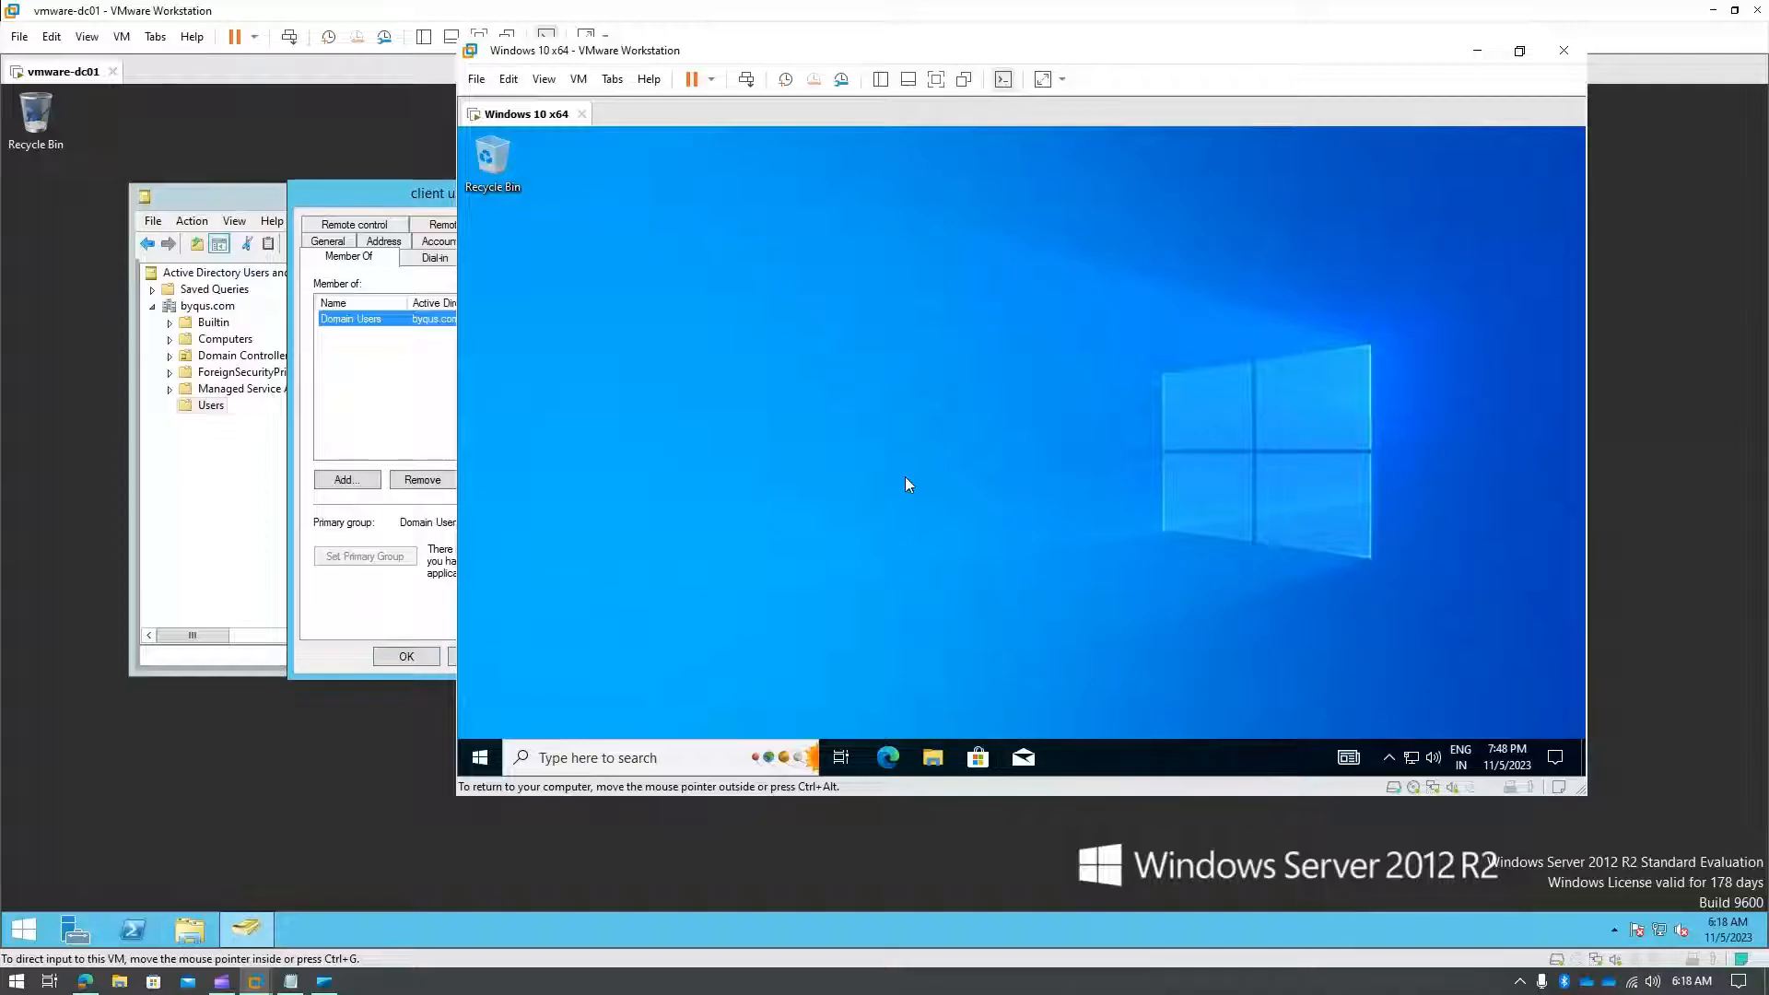
{"action": "left_click", "coordinate": [328, 661]}
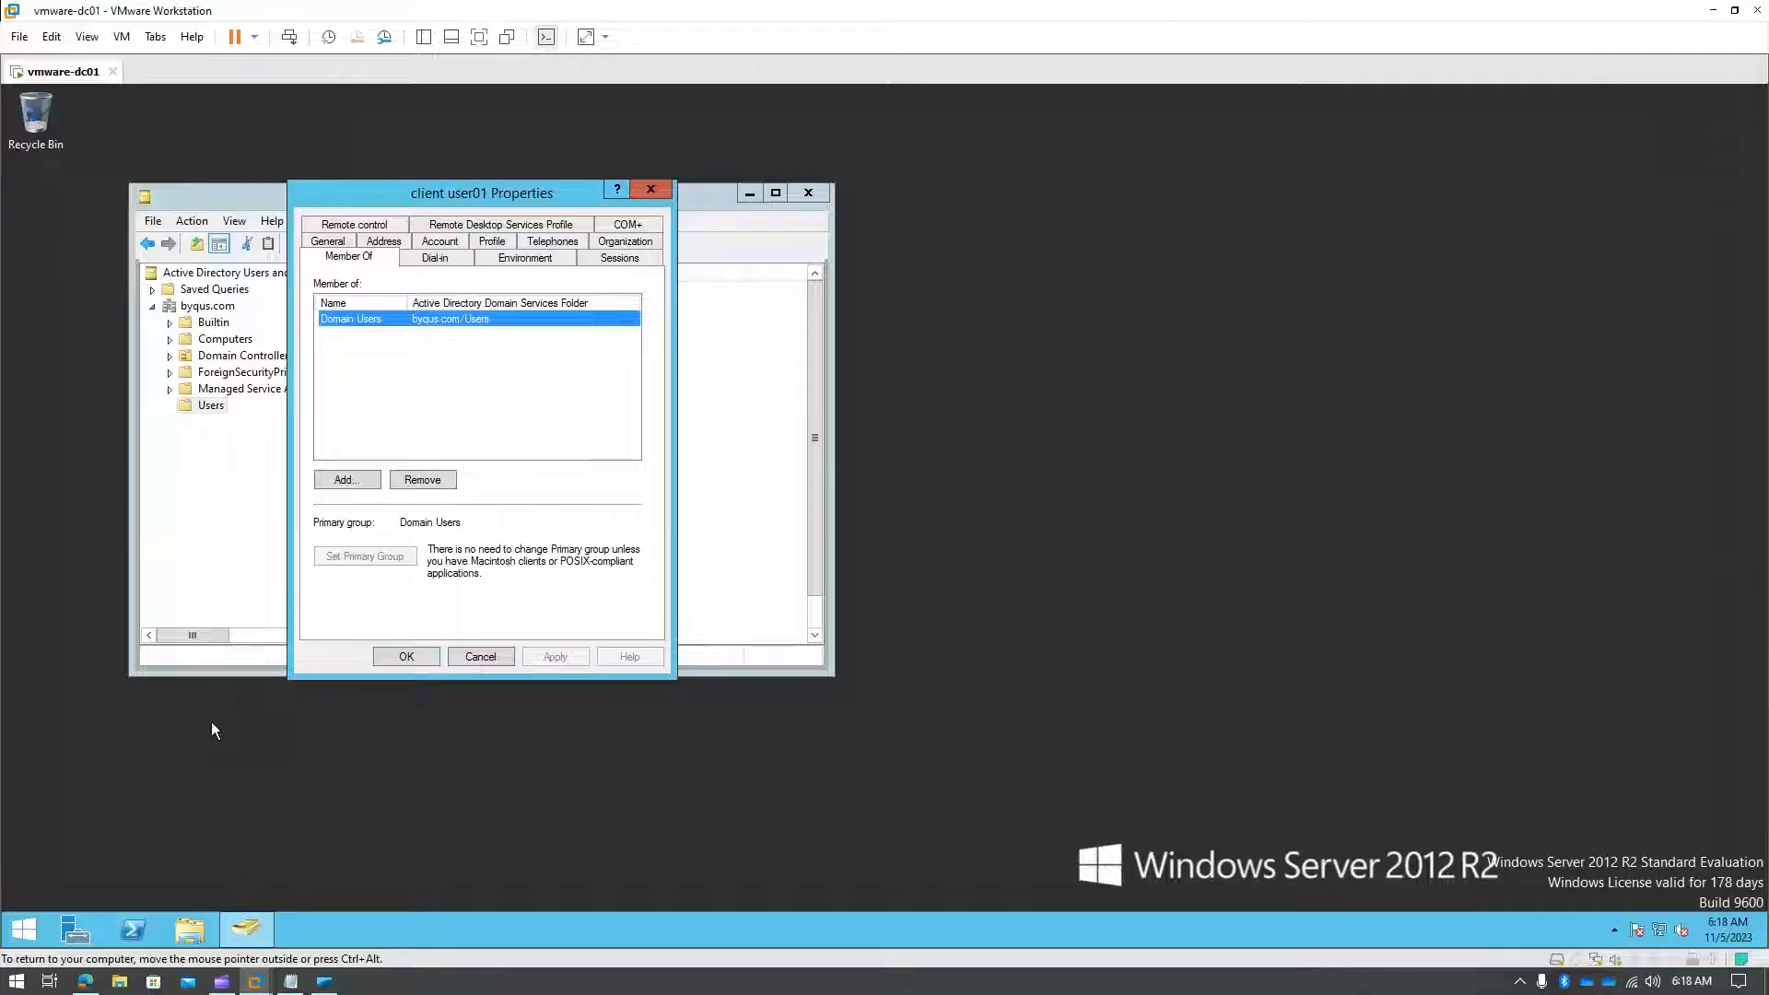
- Close user01's Properties, minimize ADUC, then start Add Roles and Features from maximized Server Manager
{"action": "left_click", "coordinate": [507, 654]}
{"action": "left_click", "coordinate": [751, 194]}
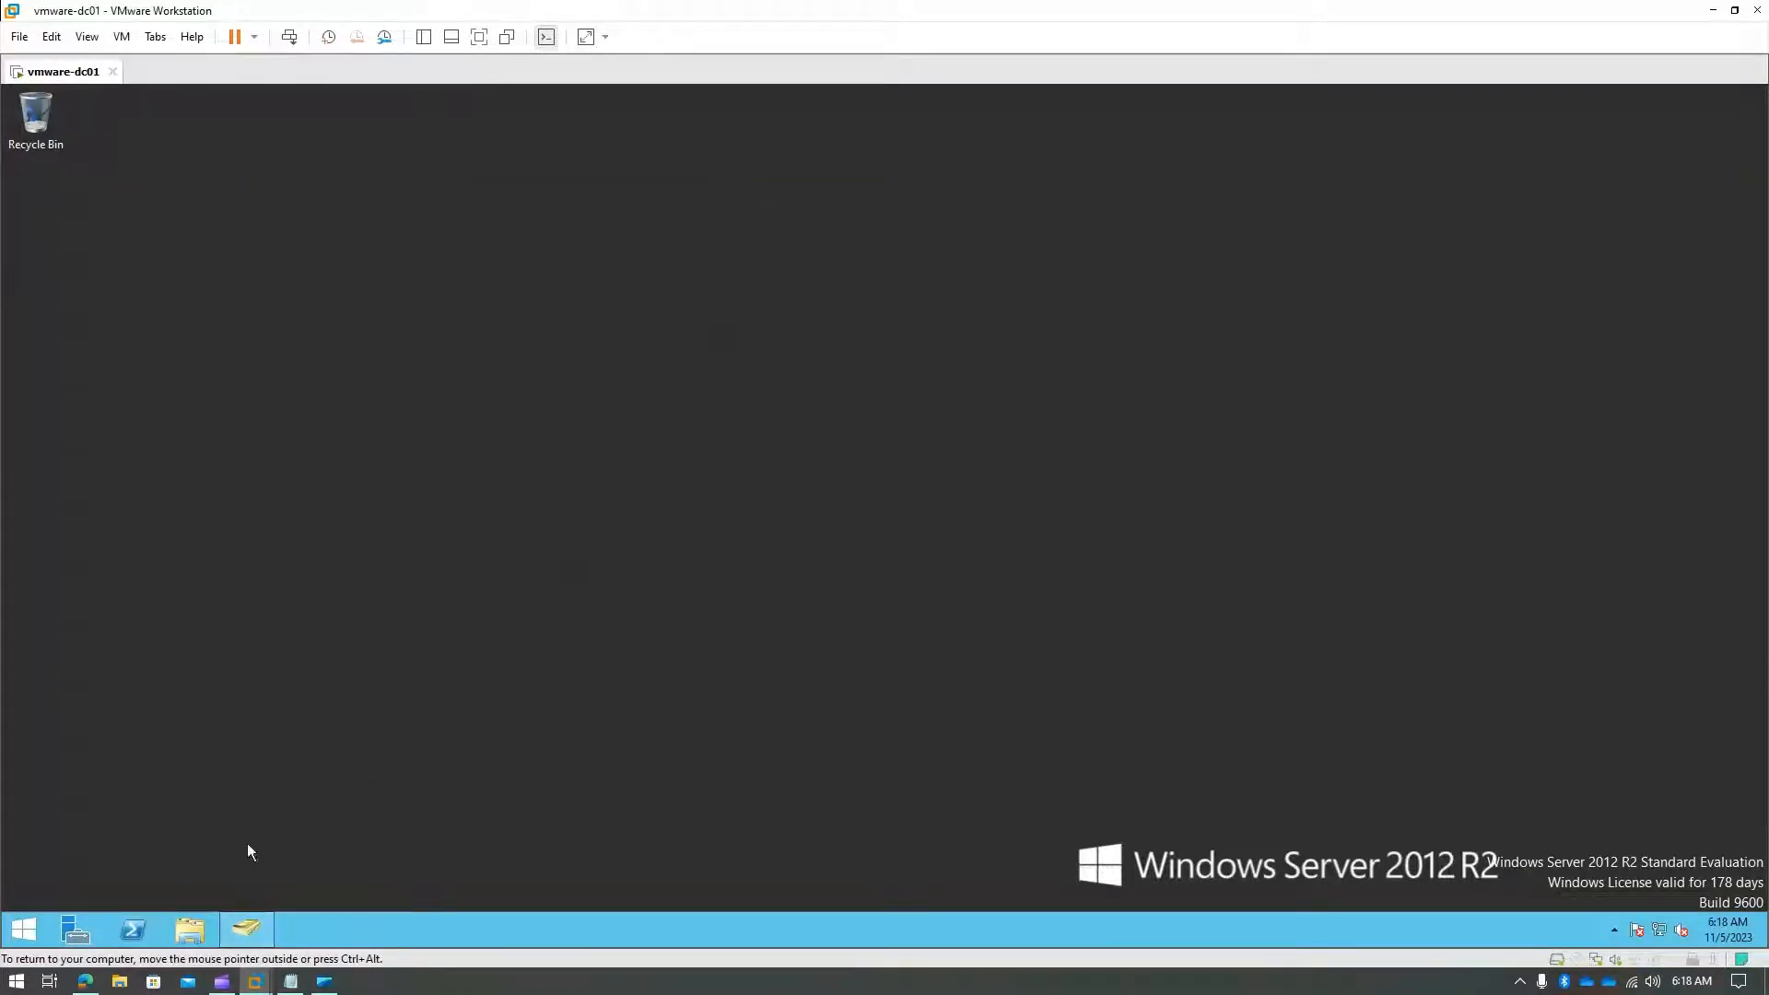
{"action": "left_click", "coordinate": [71, 930]}
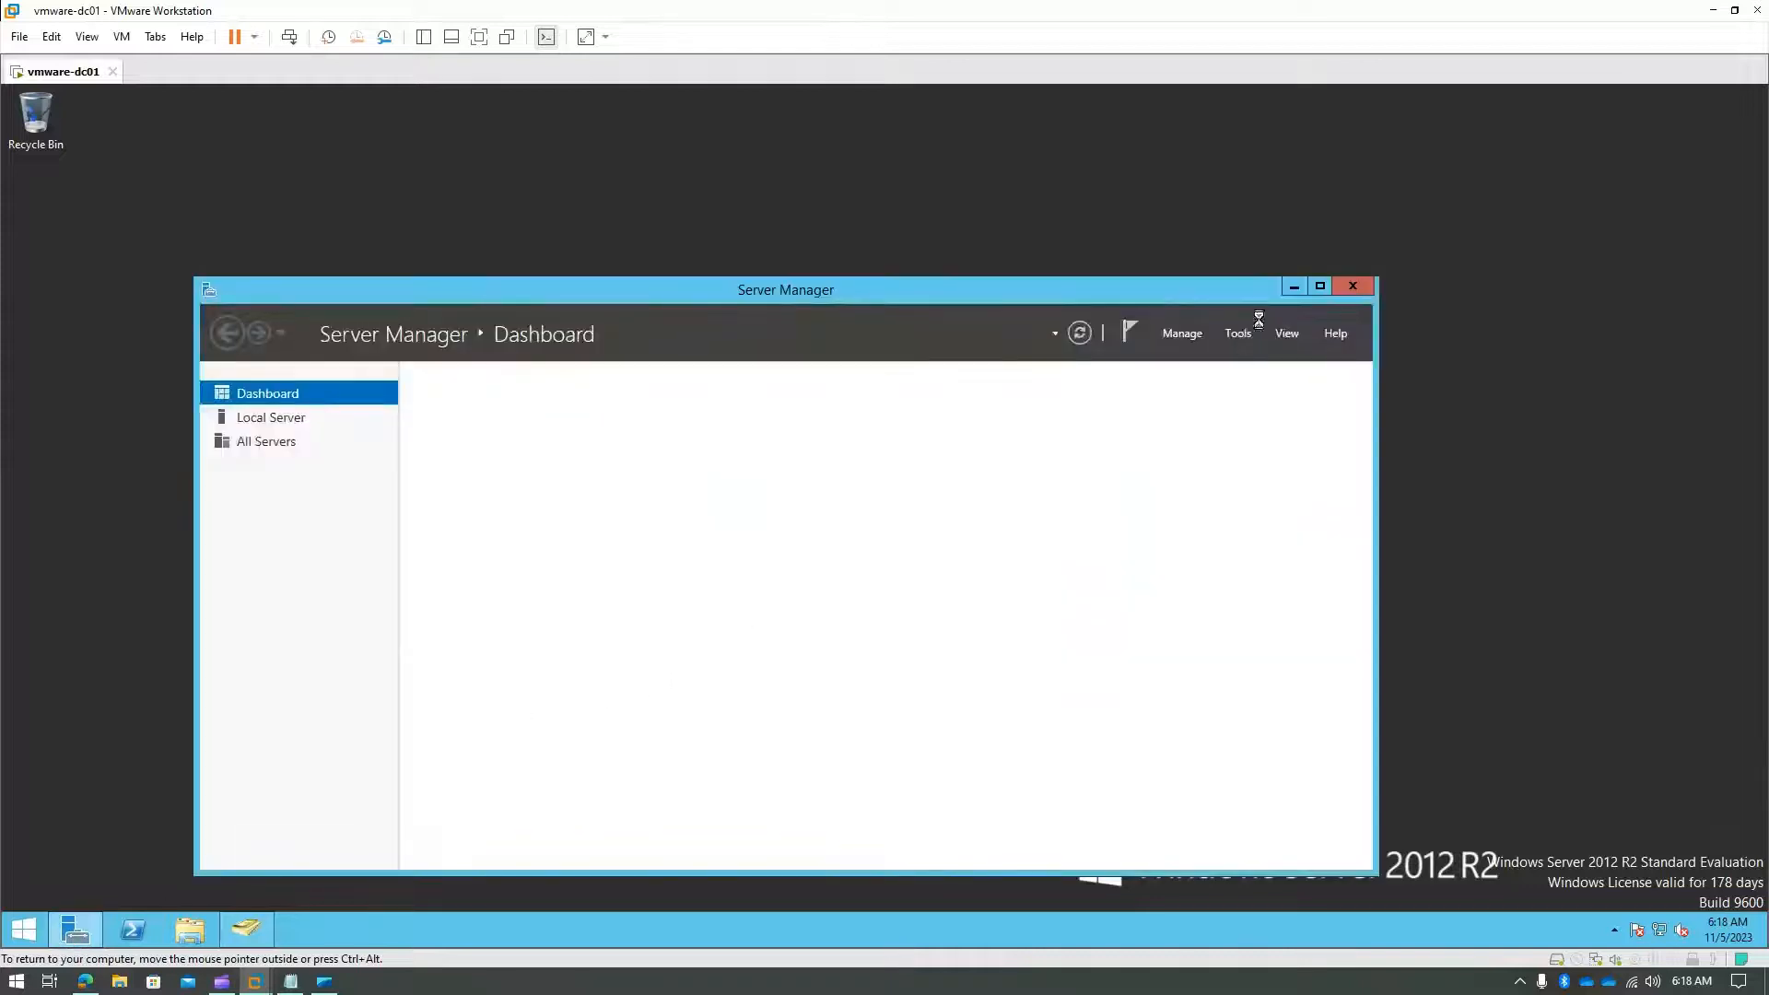
{"action": "left_click", "coordinate": [1319, 288]}
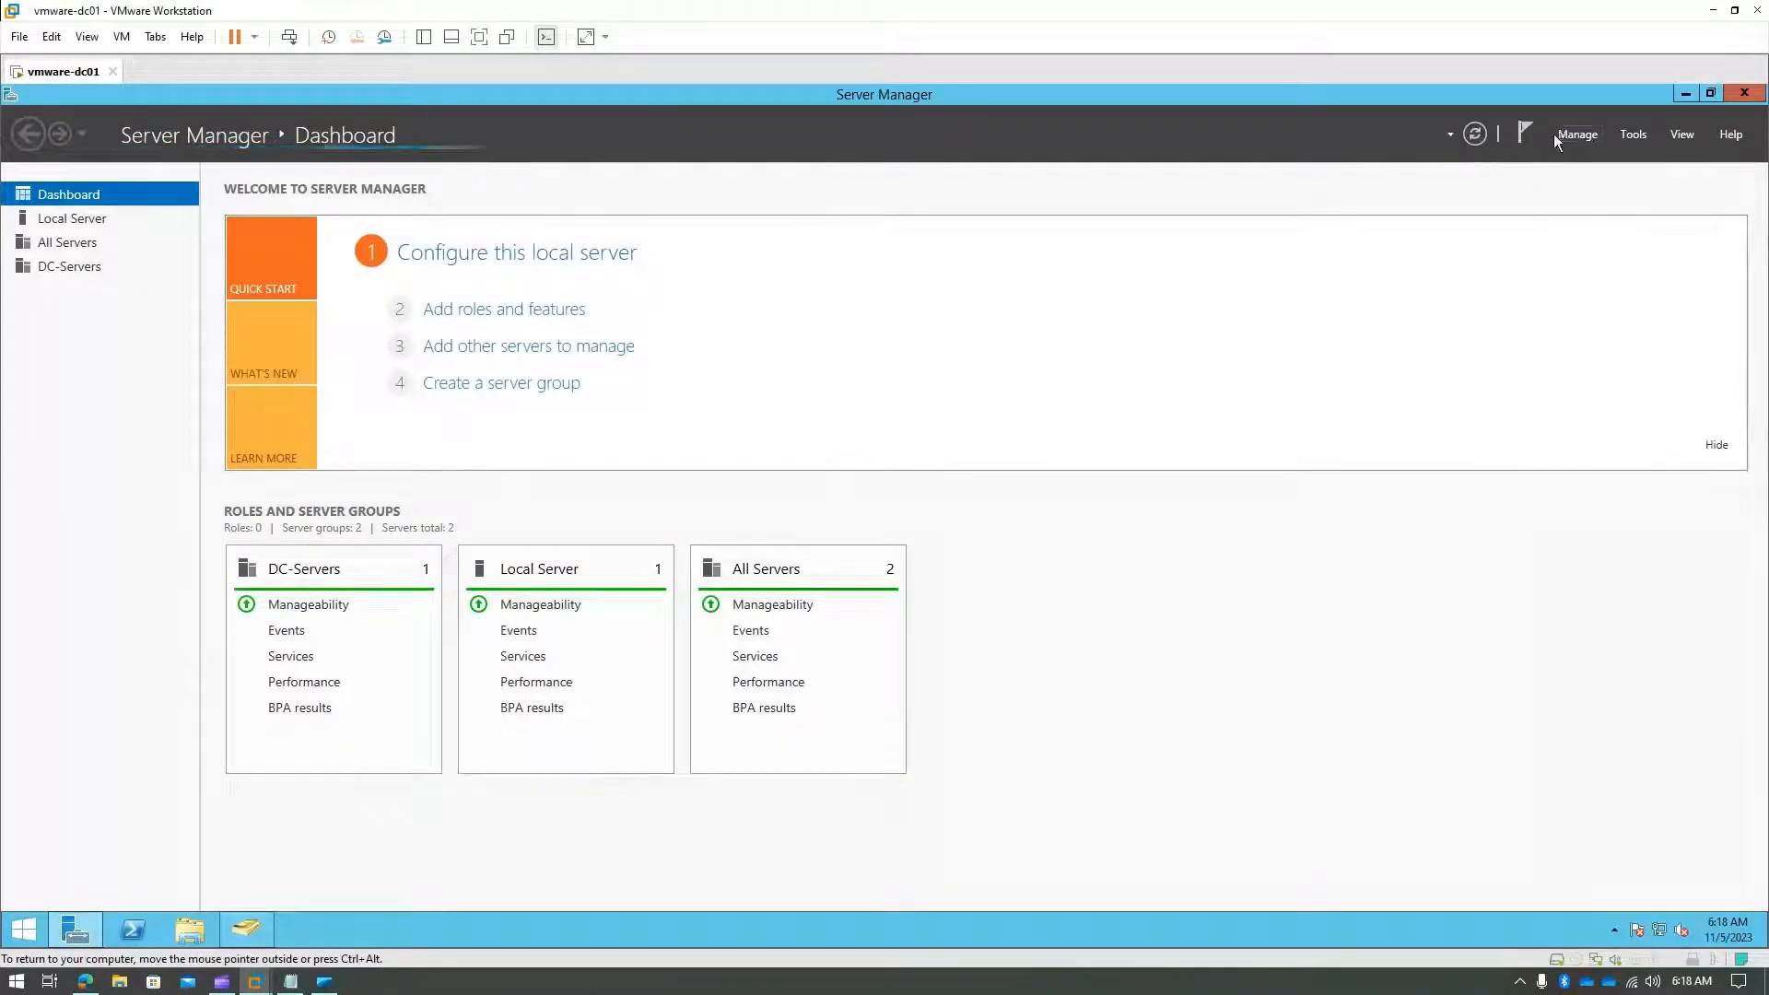
{"action": "left_click", "coordinate": [1579, 135]}
{"action": "left_click", "coordinate": [1593, 157]}
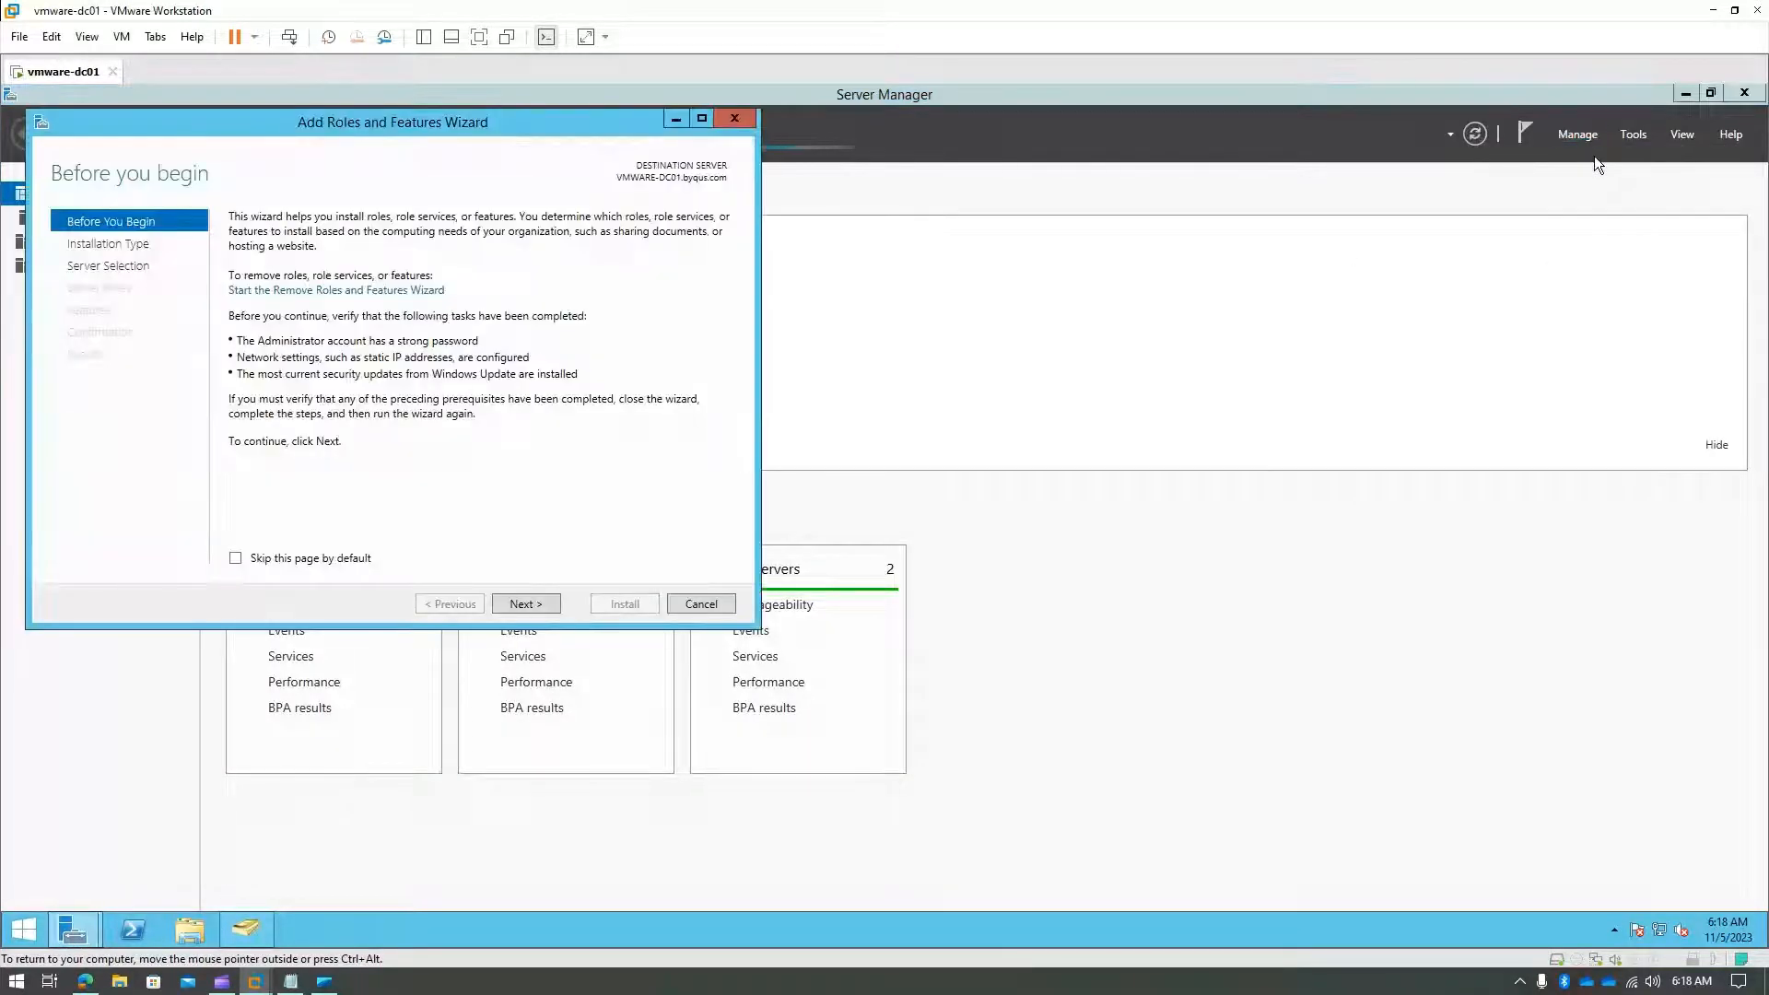
- Advance the wizard with role-based installation on the local server through Roles to the Features page
{"action": "left_click", "coordinate": [527, 604]}
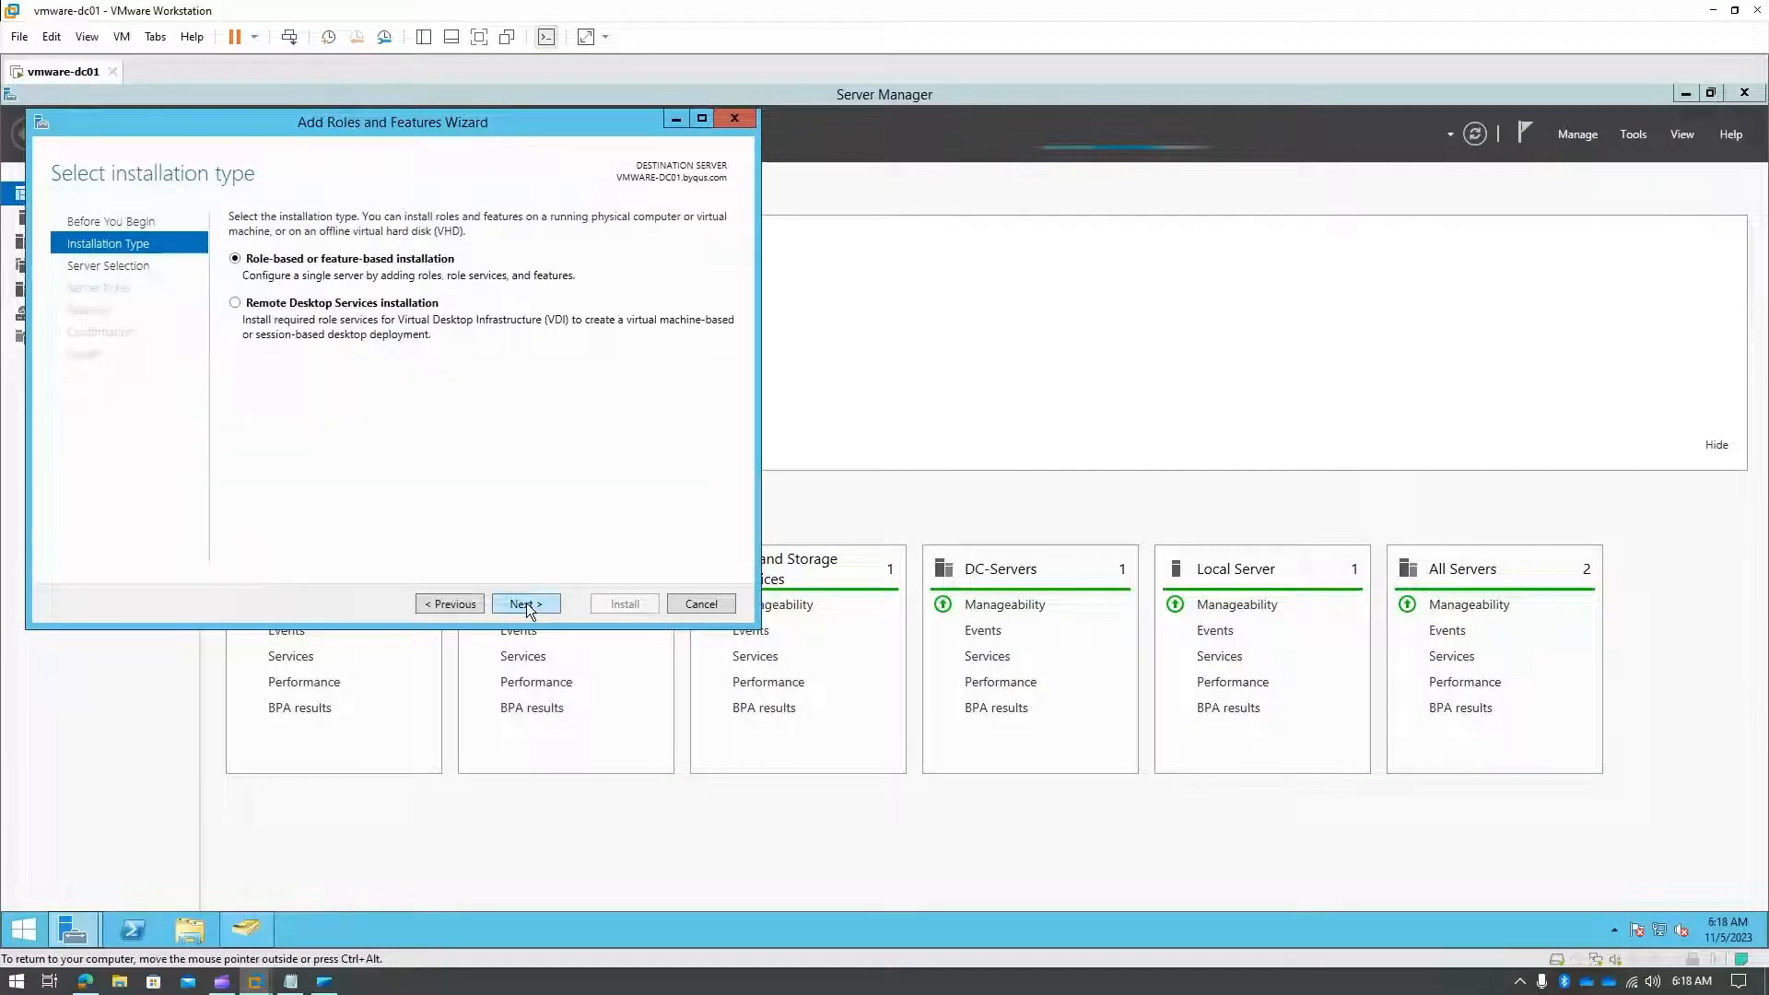
{"action": "left_click", "coordinate": [527, 605]}
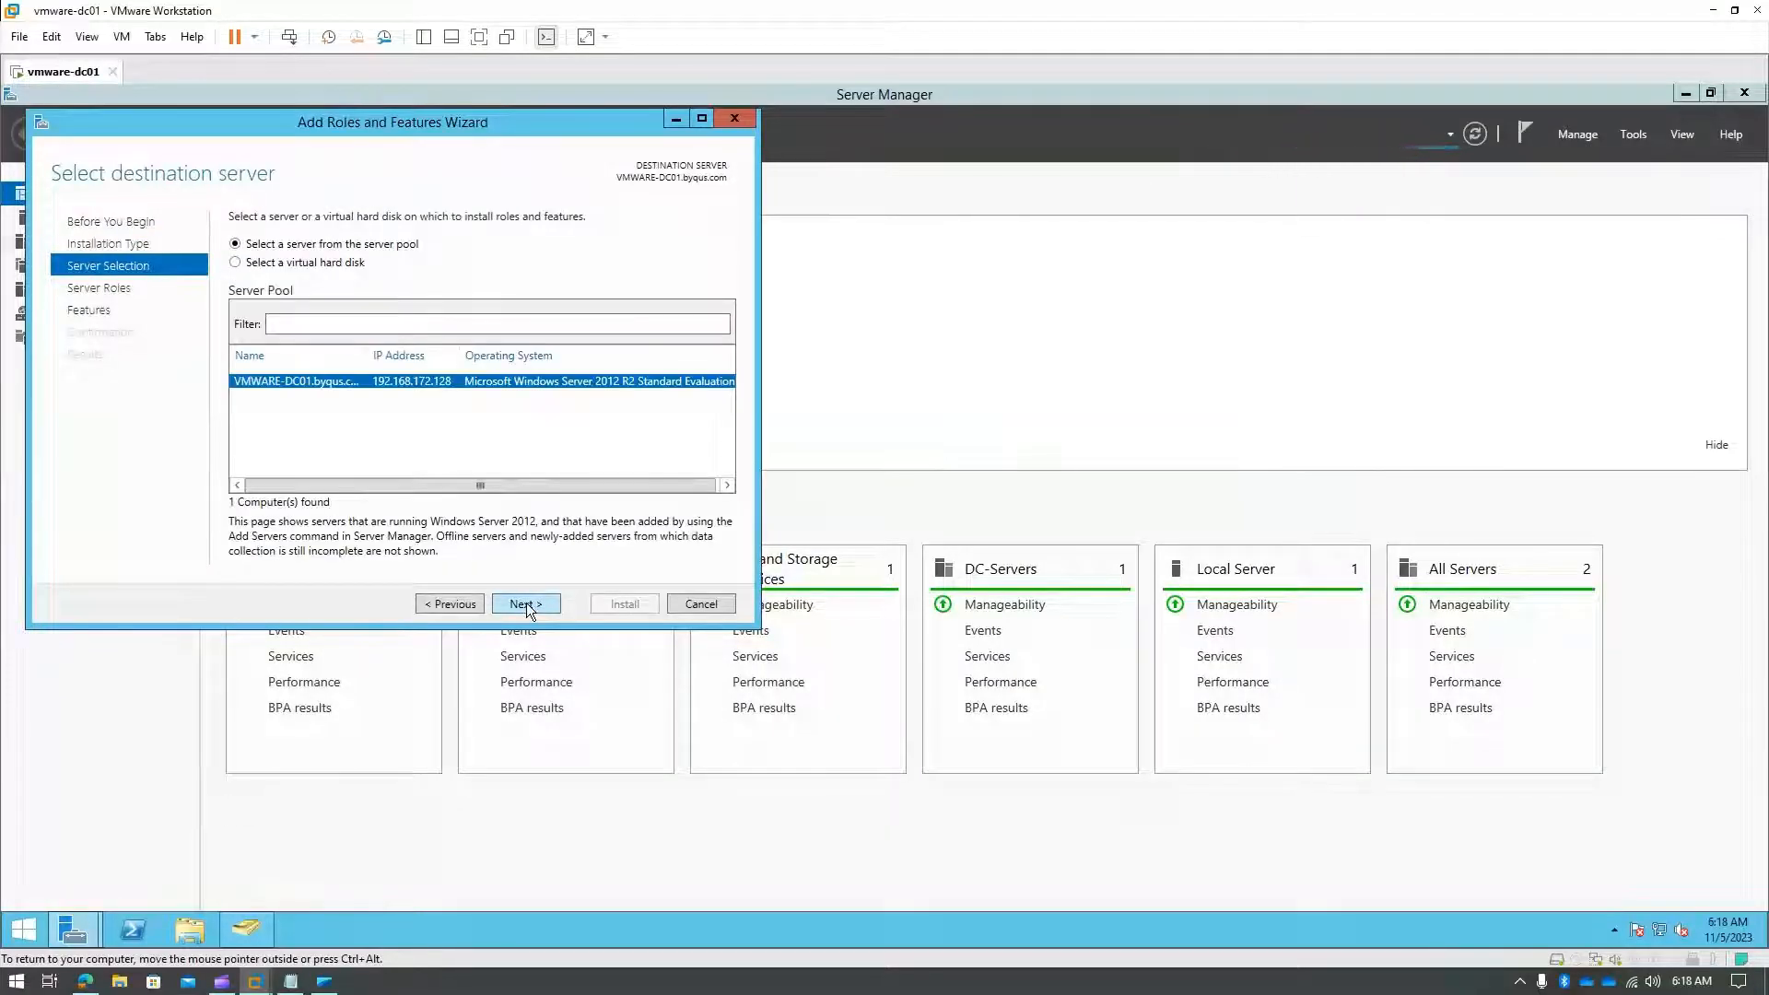
{"action": "left_click", "coordinate": [527, 604]}
{"action": "scroll", "coordinate": [484, 505], "scroll_direction": "down", "scroll_amount": 2}
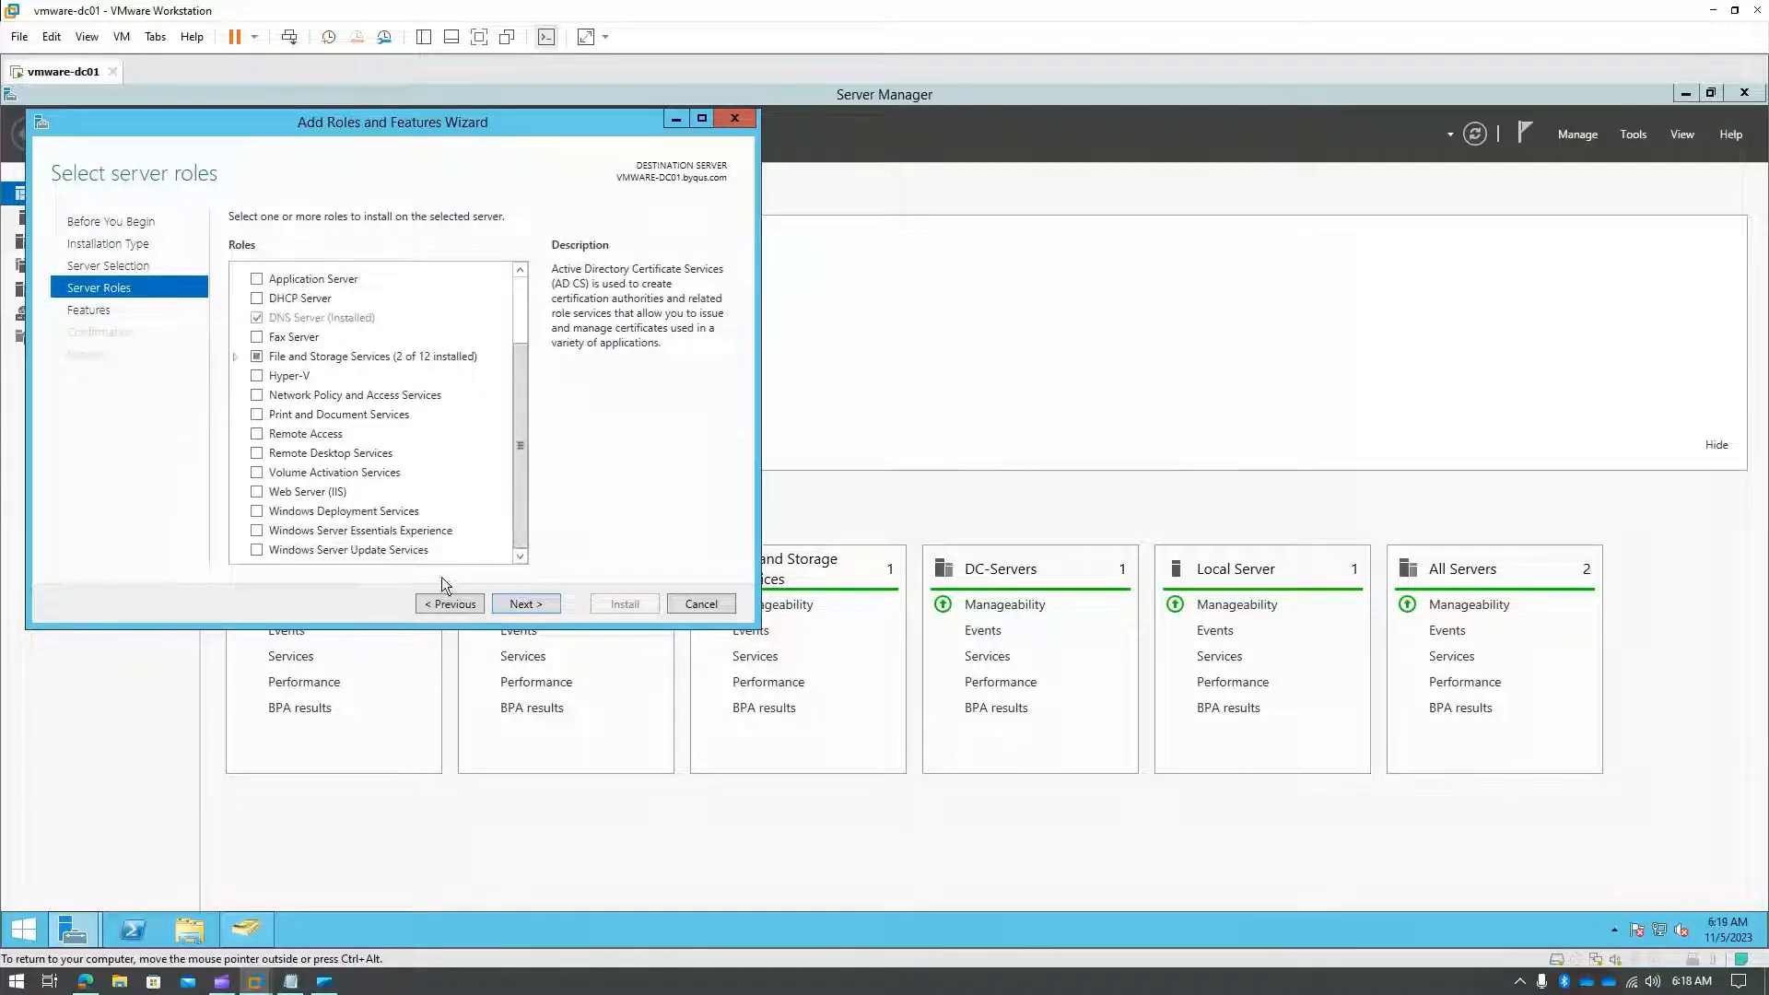
{"action": "left_click", "coordinate": [525, 604]}
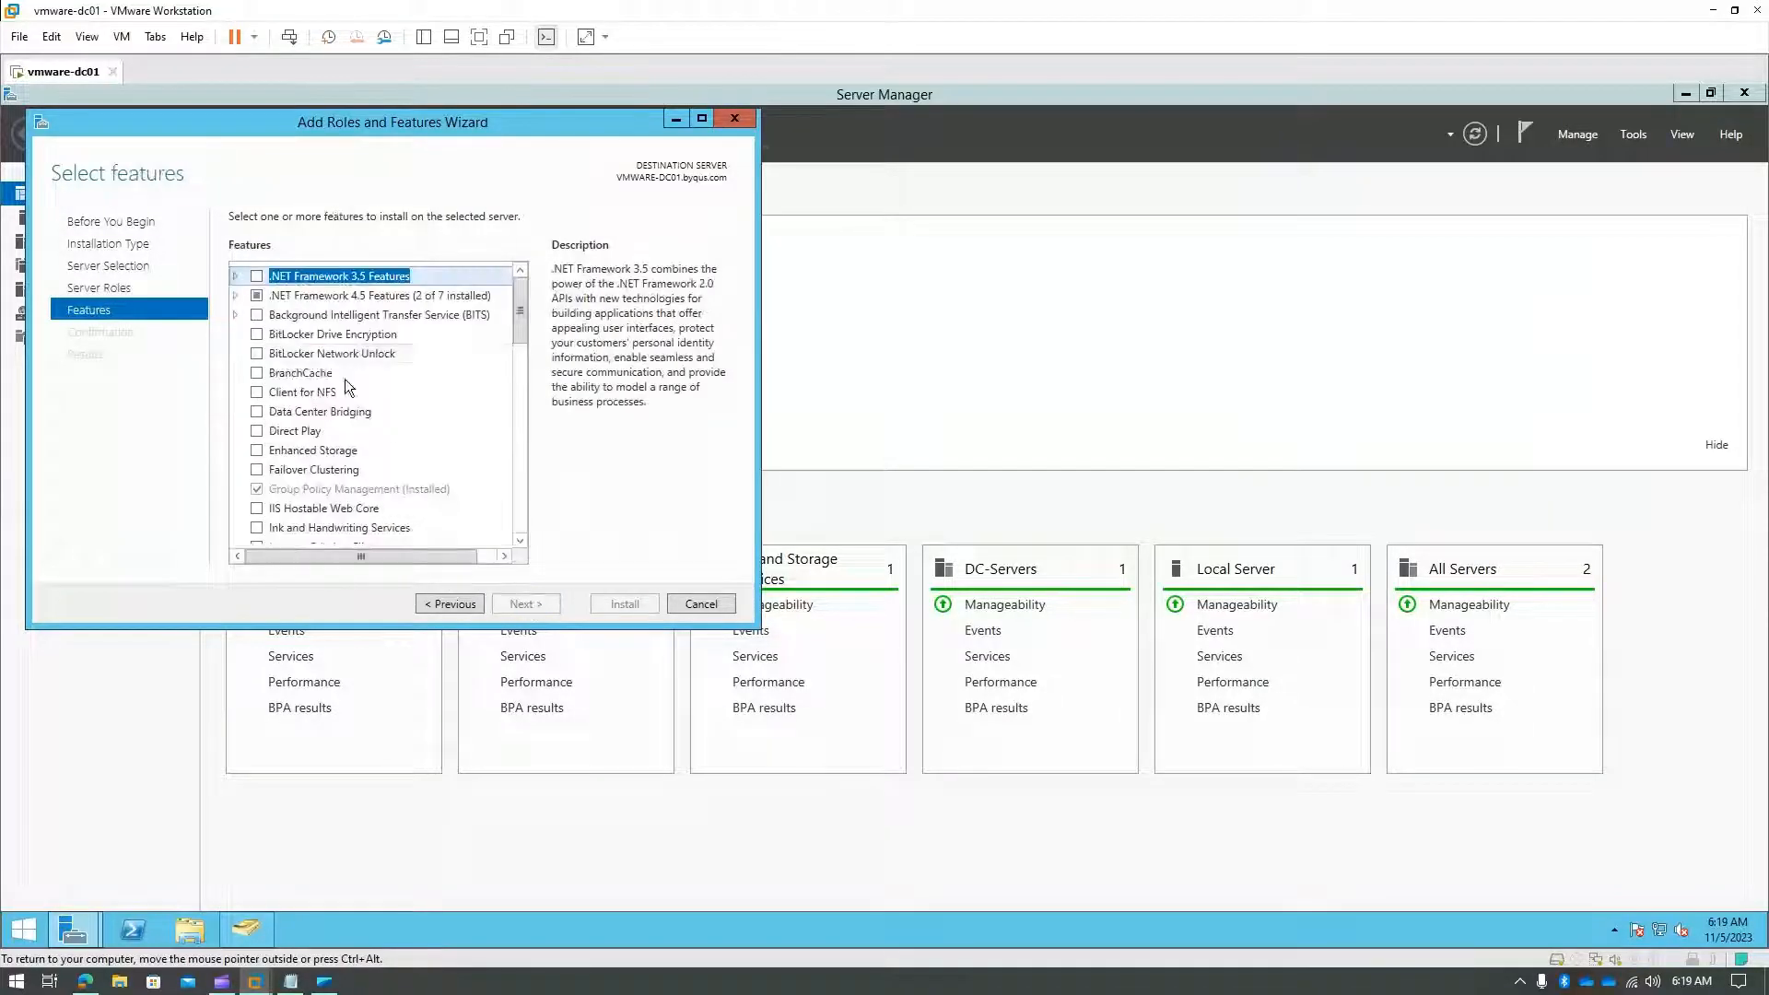
{"action": "scroll", "coordinate": [340, 368], "scroll_direction": "down", "scroll_amount": 3}
{"action": "scroll", "coordinate": [350, 474], "scroll_direction": "up", "scroll_amount": 3}
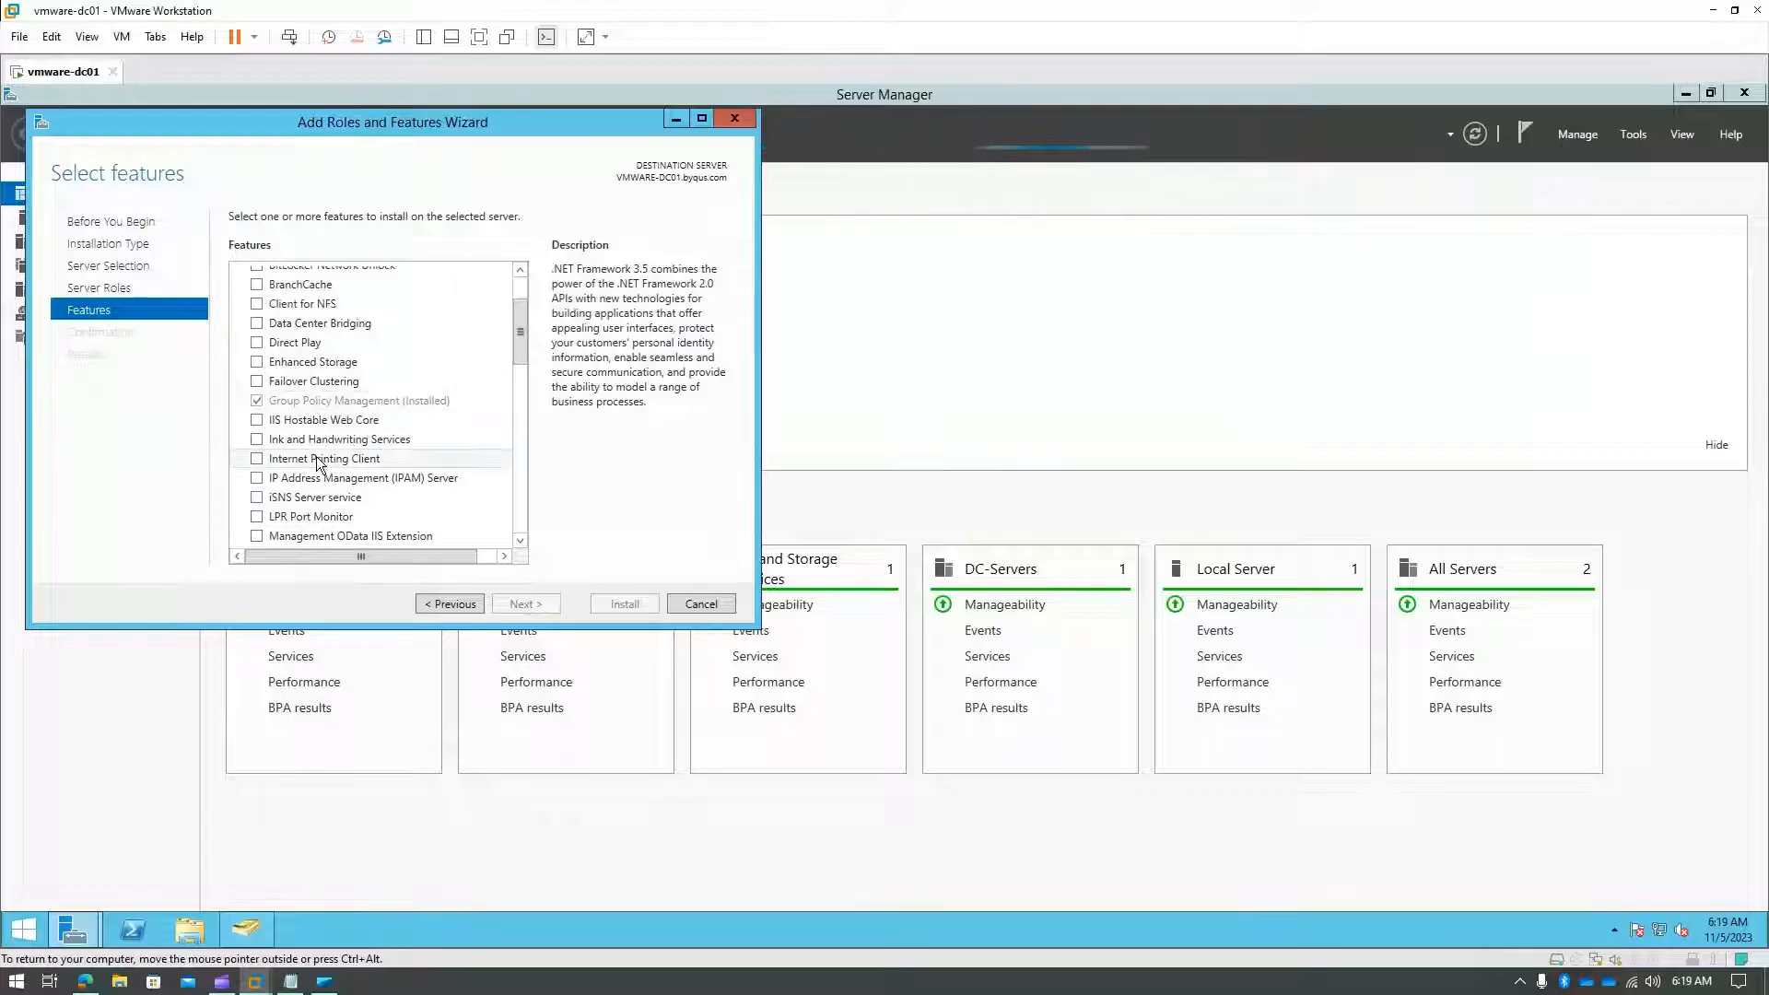
{"action": "scroll", "coordinate": [317, 461], "scroll_direction": "down", "scroll_amount": 3}
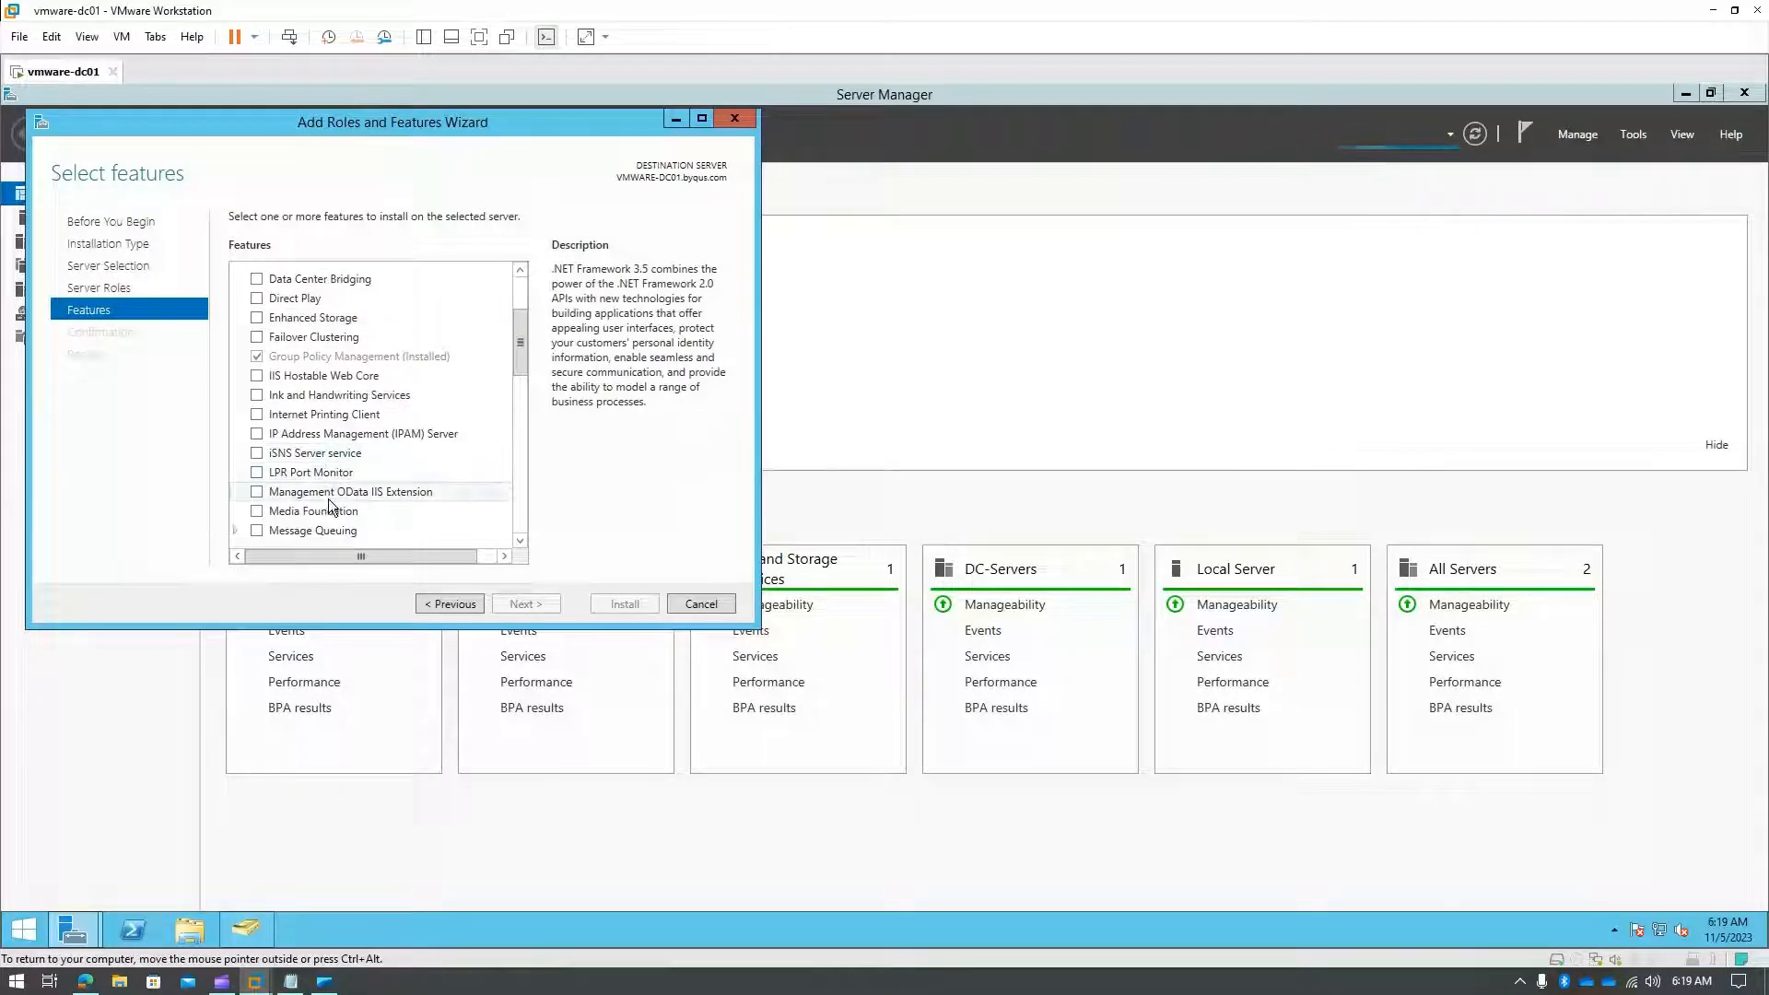
{"action": "scroll", "coordinate": [330, 507], "scroll_direction": "up", "scroll_amount": 3}
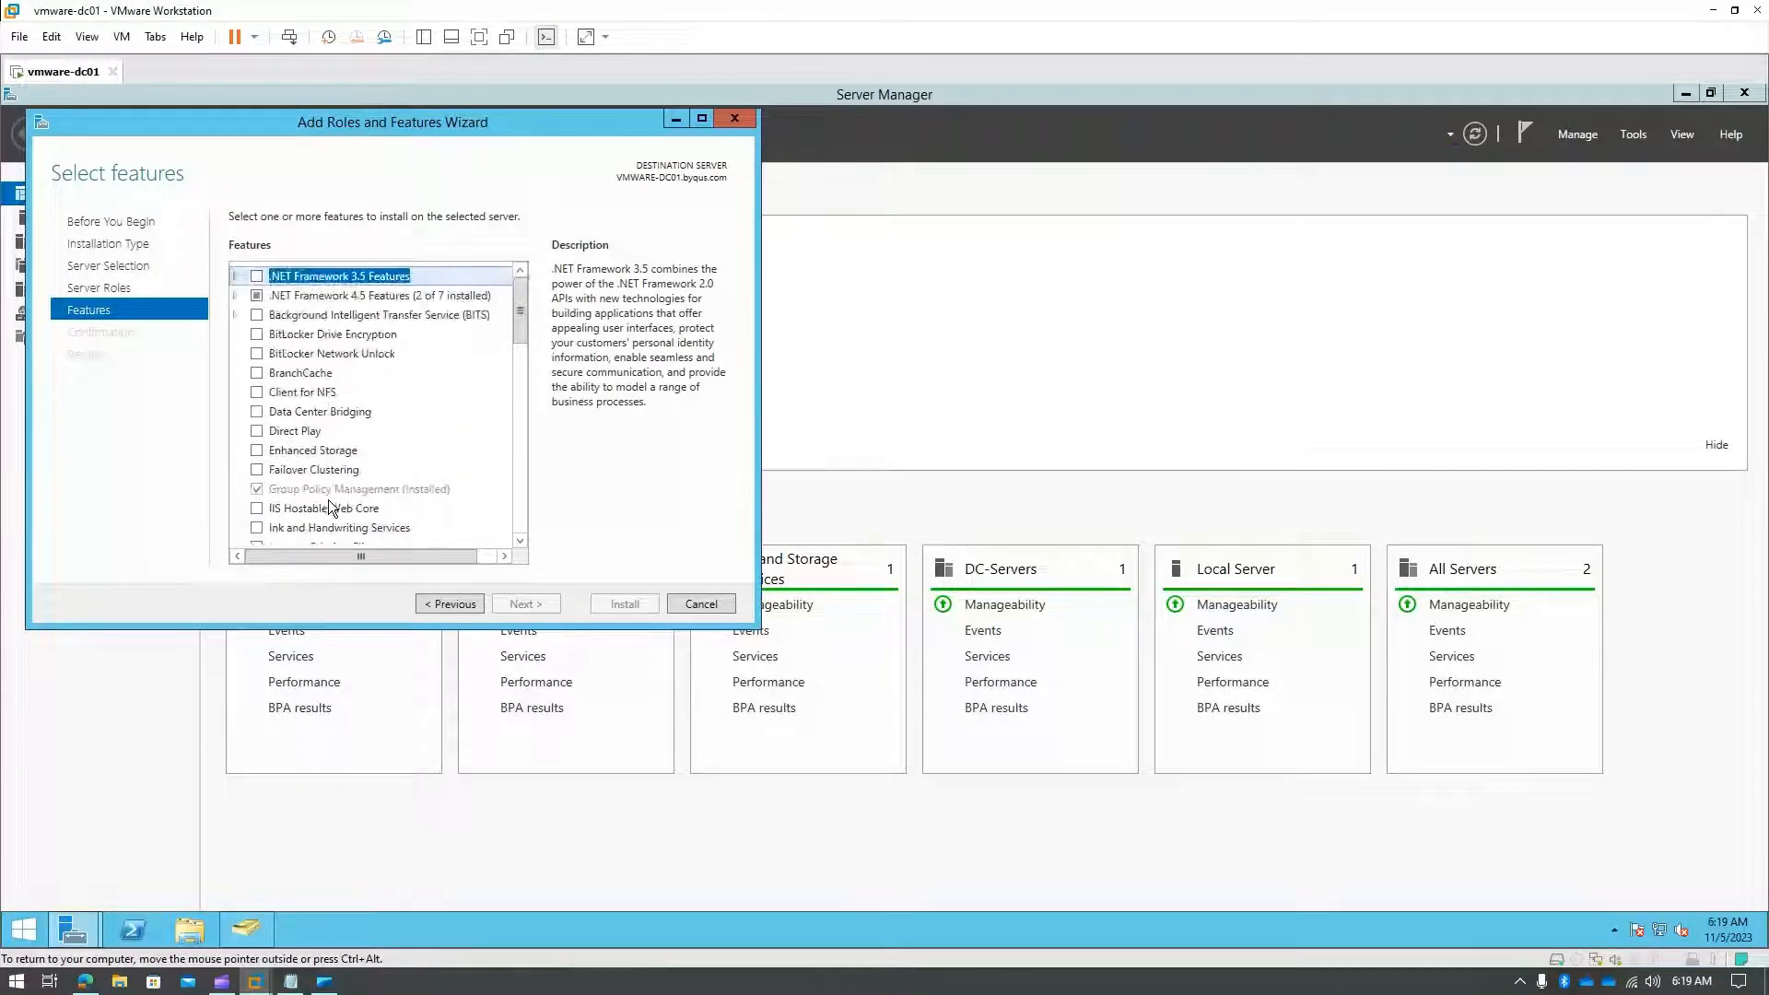
{"action": "scroll", "coordinate": [330, 508], "scroll_direction": "down", "scroll_amount": 2}
{"action": "scroll", "coordinate": [330, 507], "scroll_direction": "down", "scroll_amount": 3}
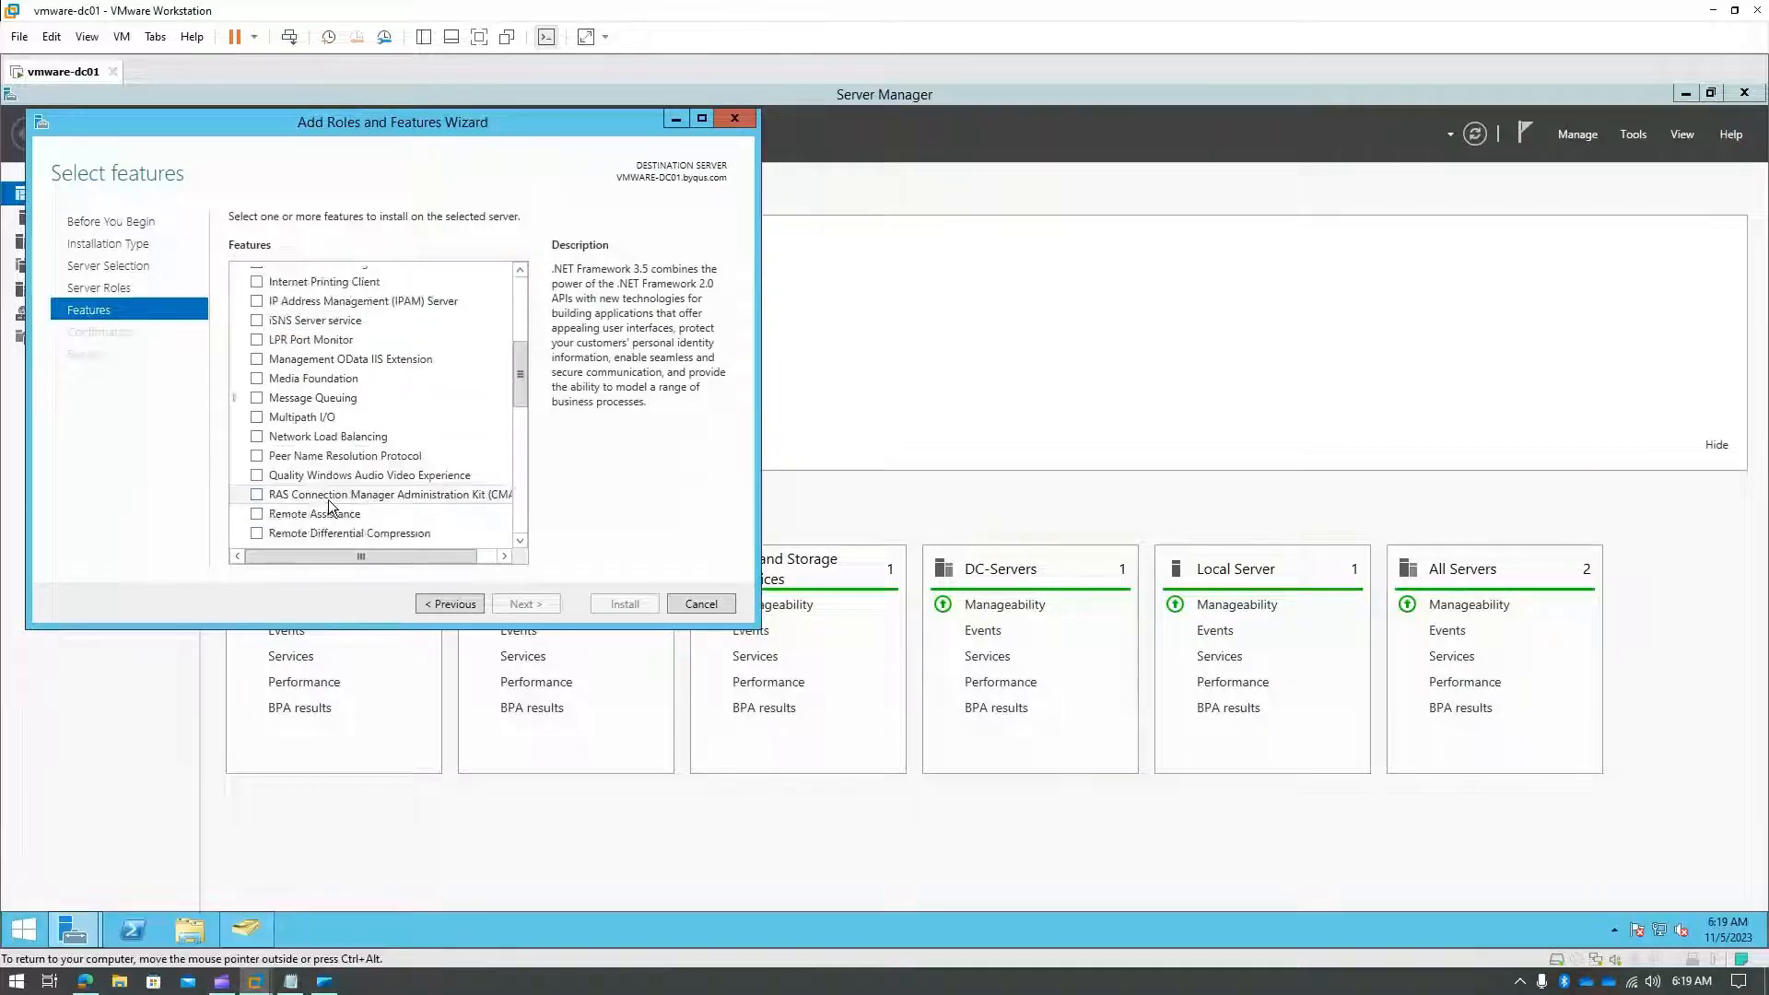
{"action": "scroll", "coordinate": [328, 505], "scroll_direction": "down", "scroll_amount": 2}
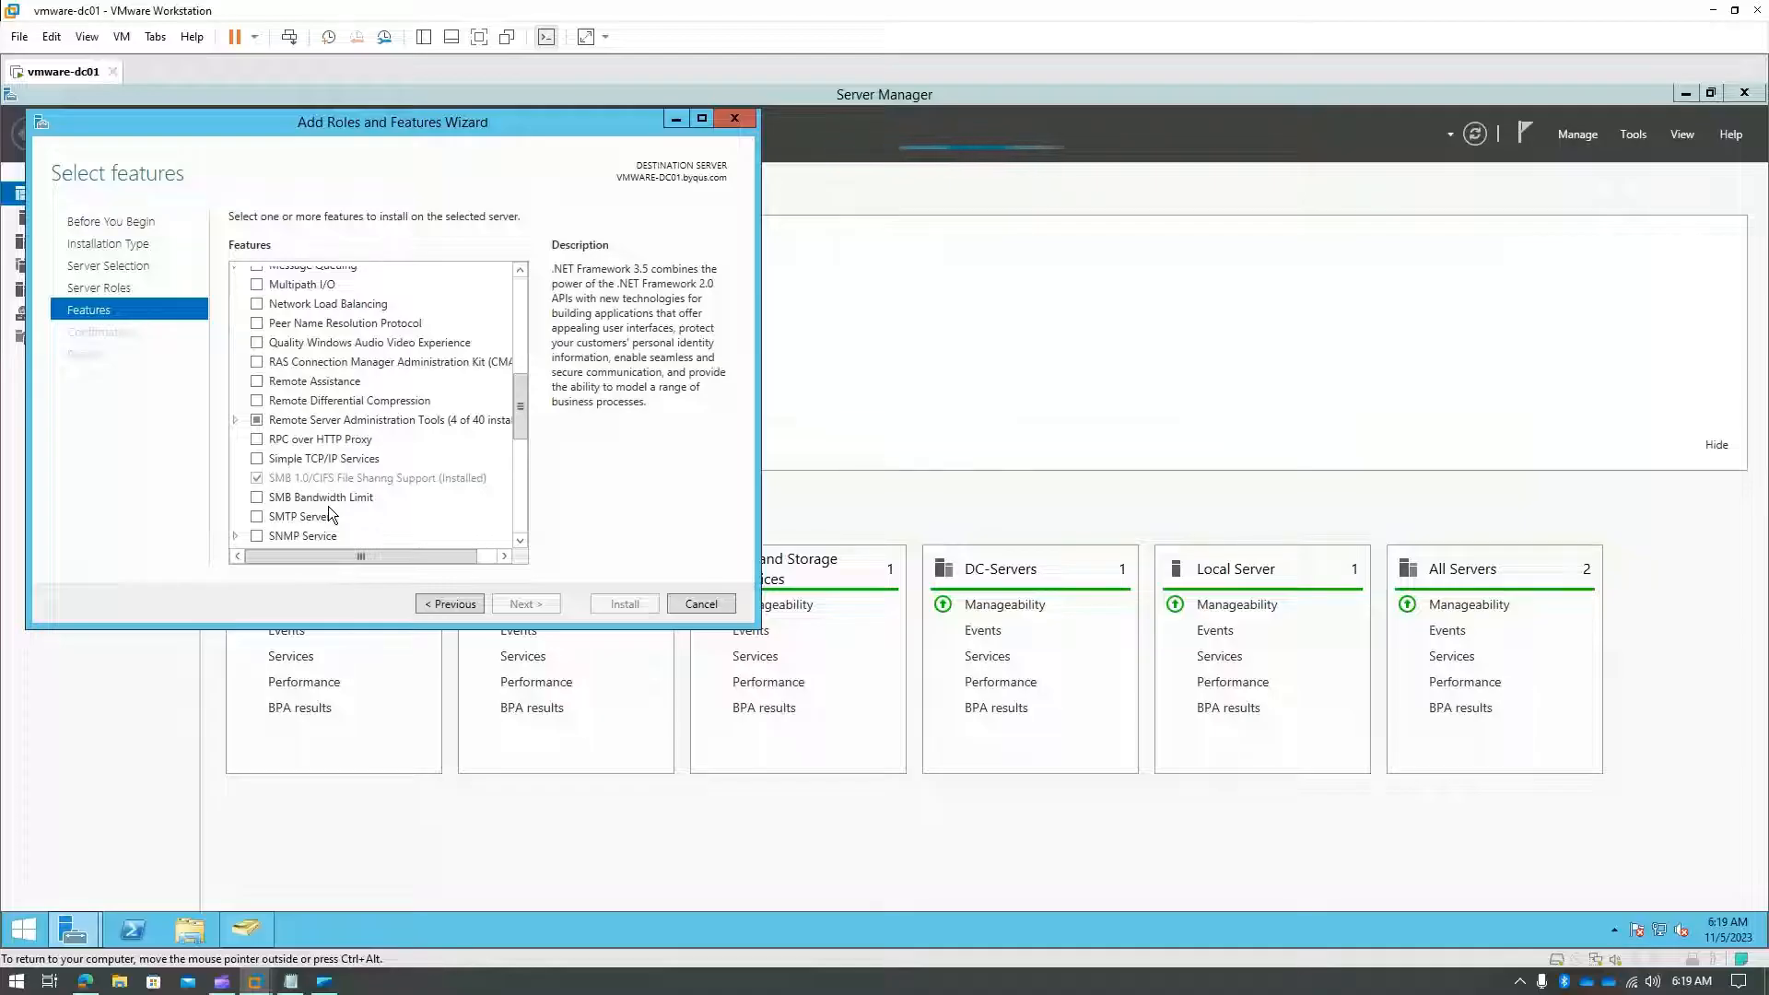
- Expand and collapse Remote Server Administration Tools, then cancel the wizard without installing
{"action": "left_click", "coordinate": [235, 419]}
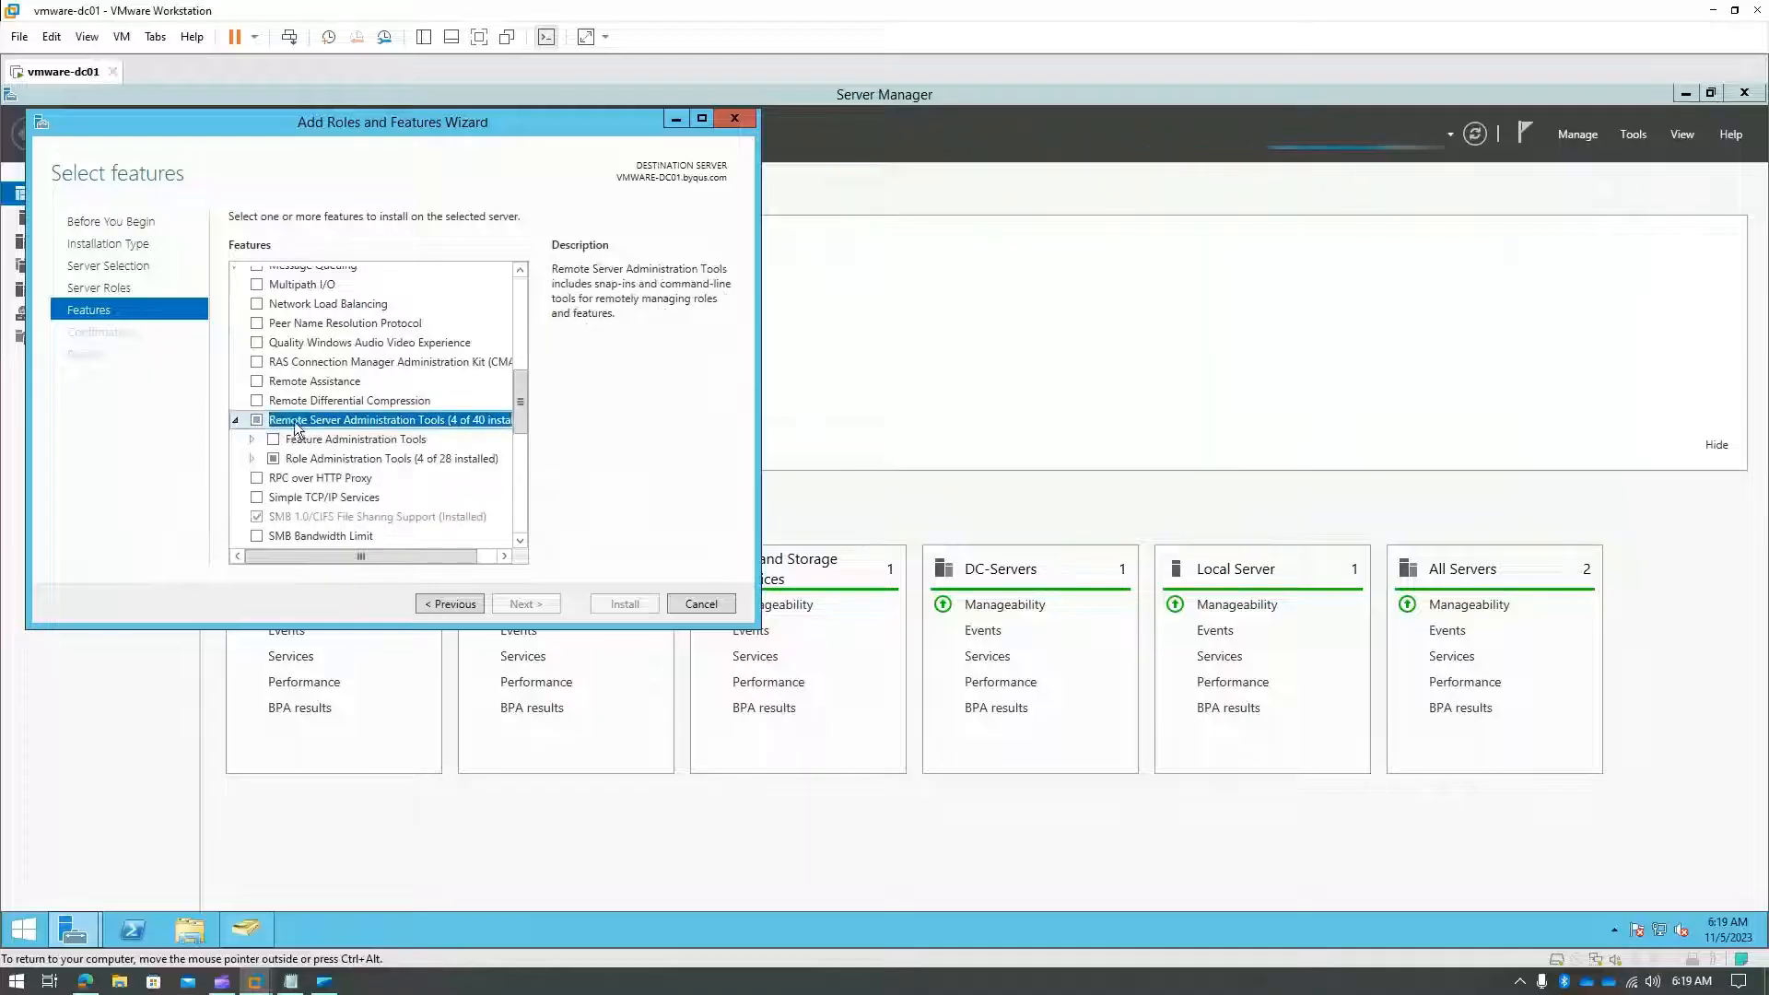
{"action": "scroll", "coordinate": [308, 425], "scroll_direction": "down", "scroll_amount": 1}
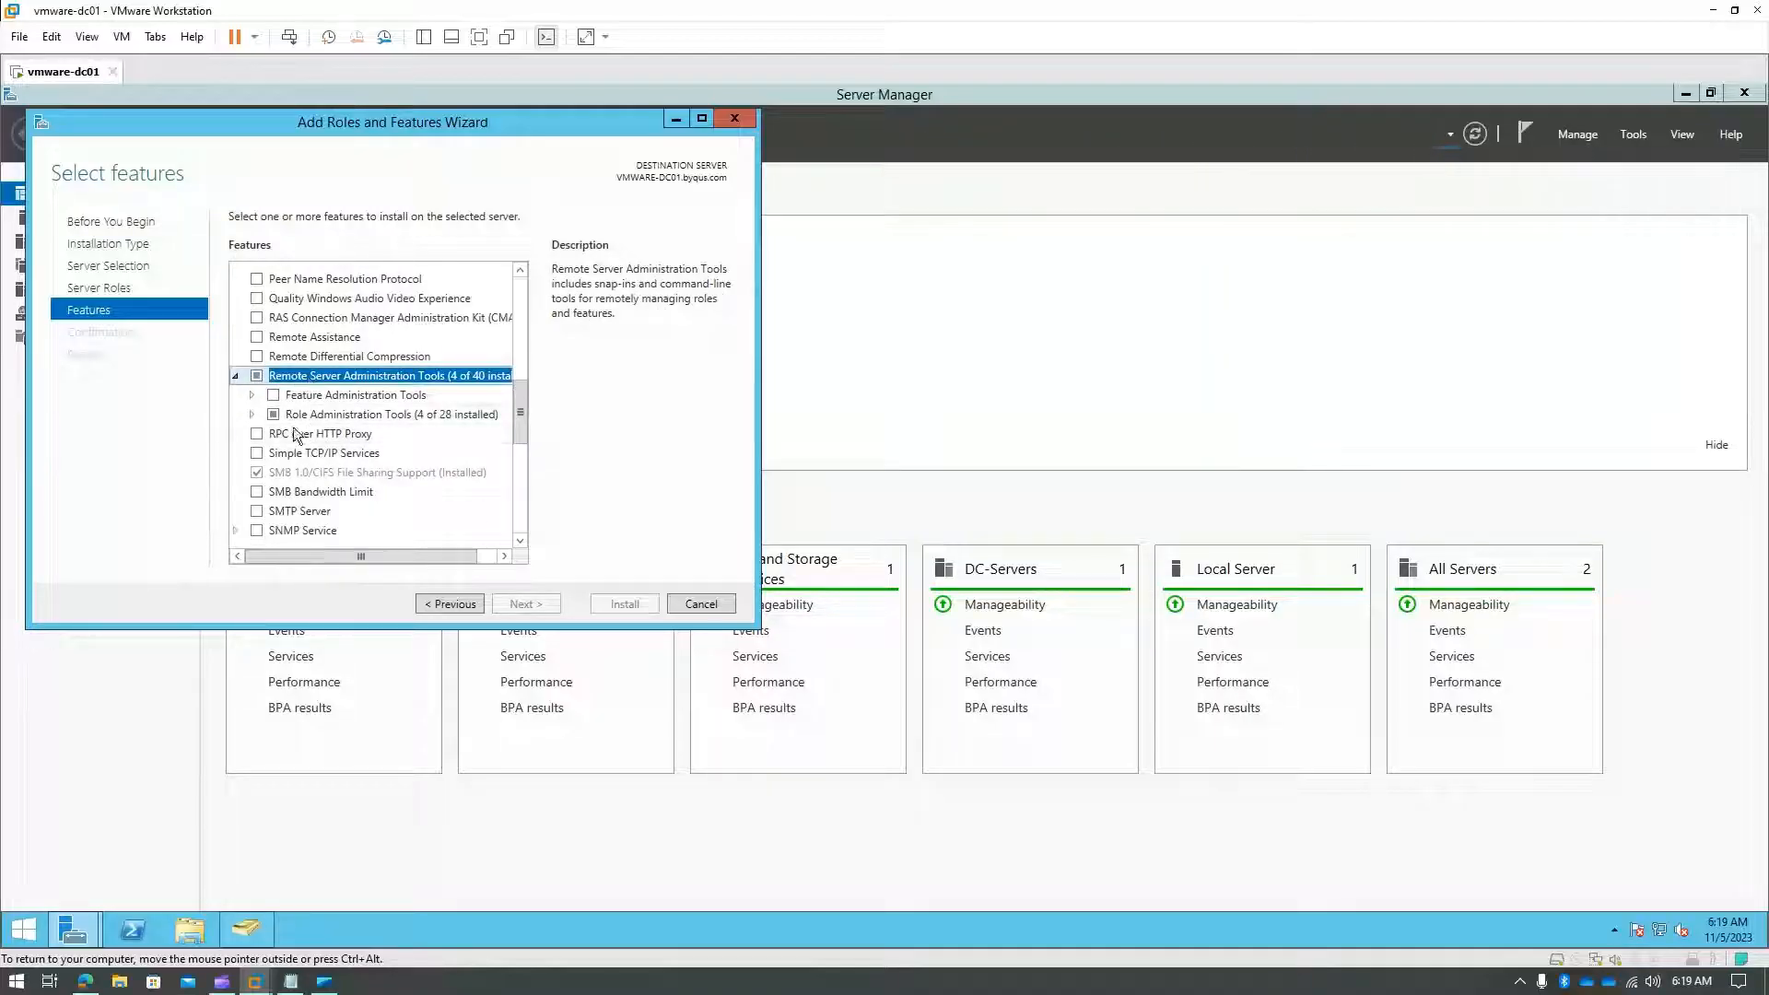
{"action": "left_click", "coordinate": [236, 376]}
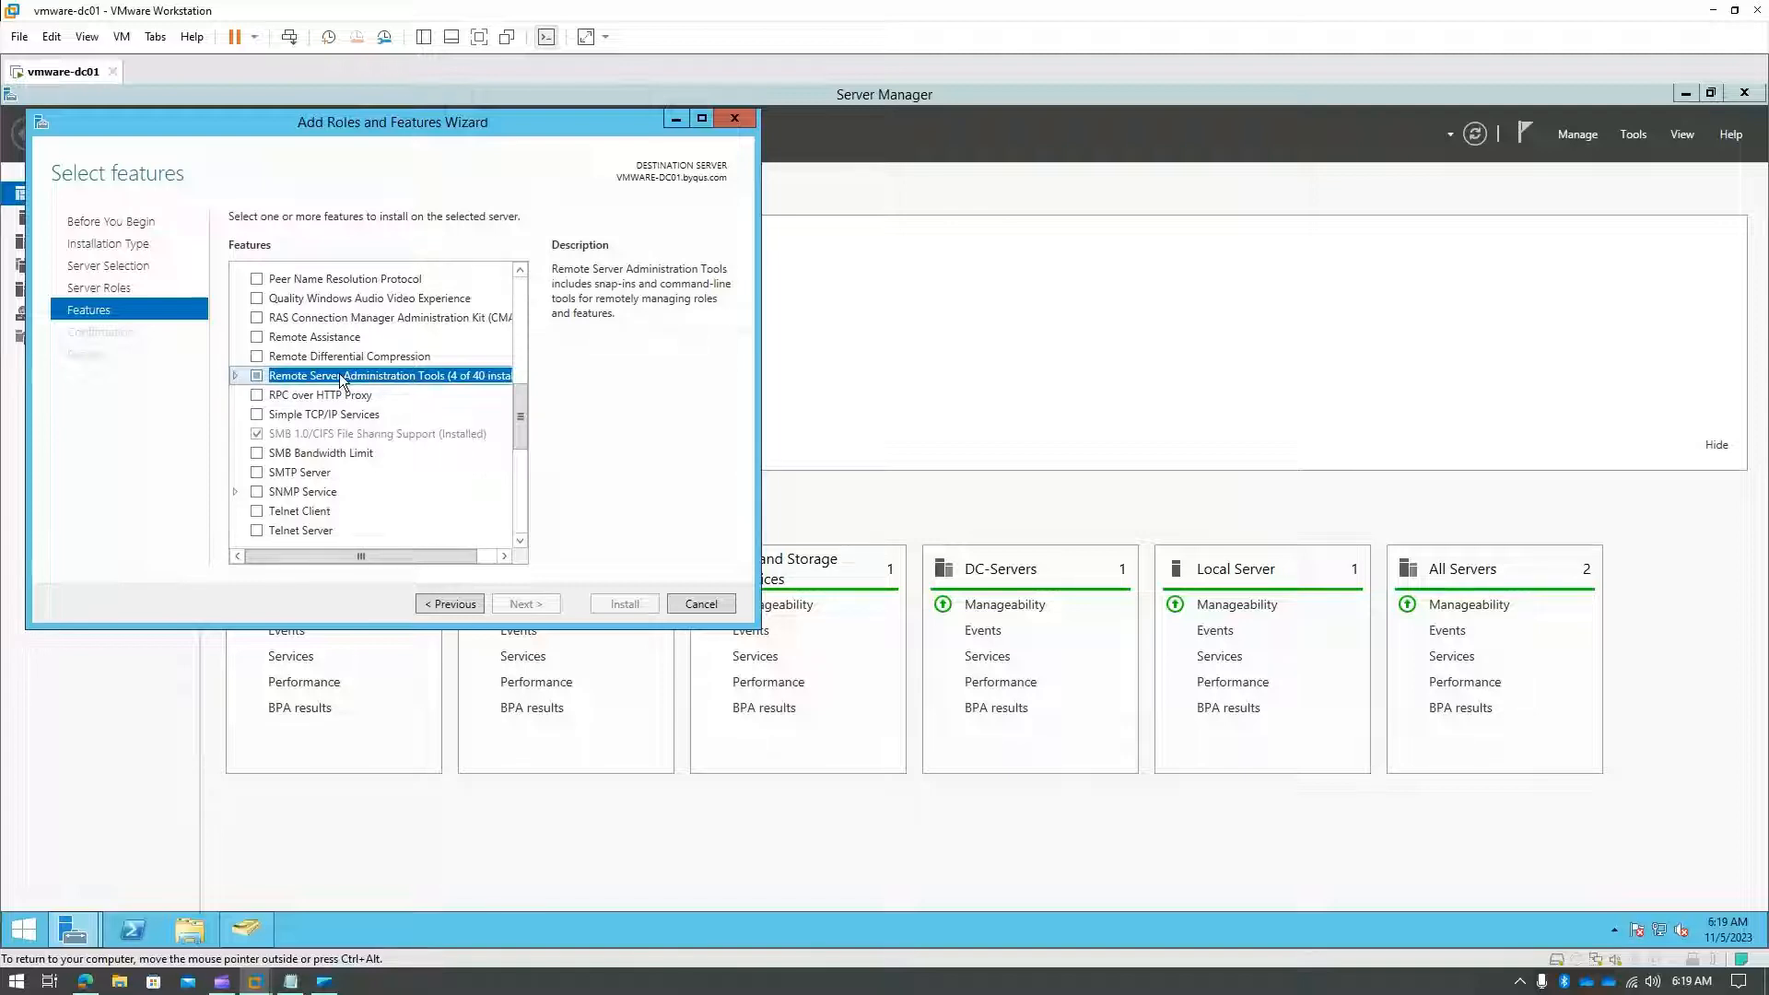
{"action": "left_click", "coordinate": [713, 604]}
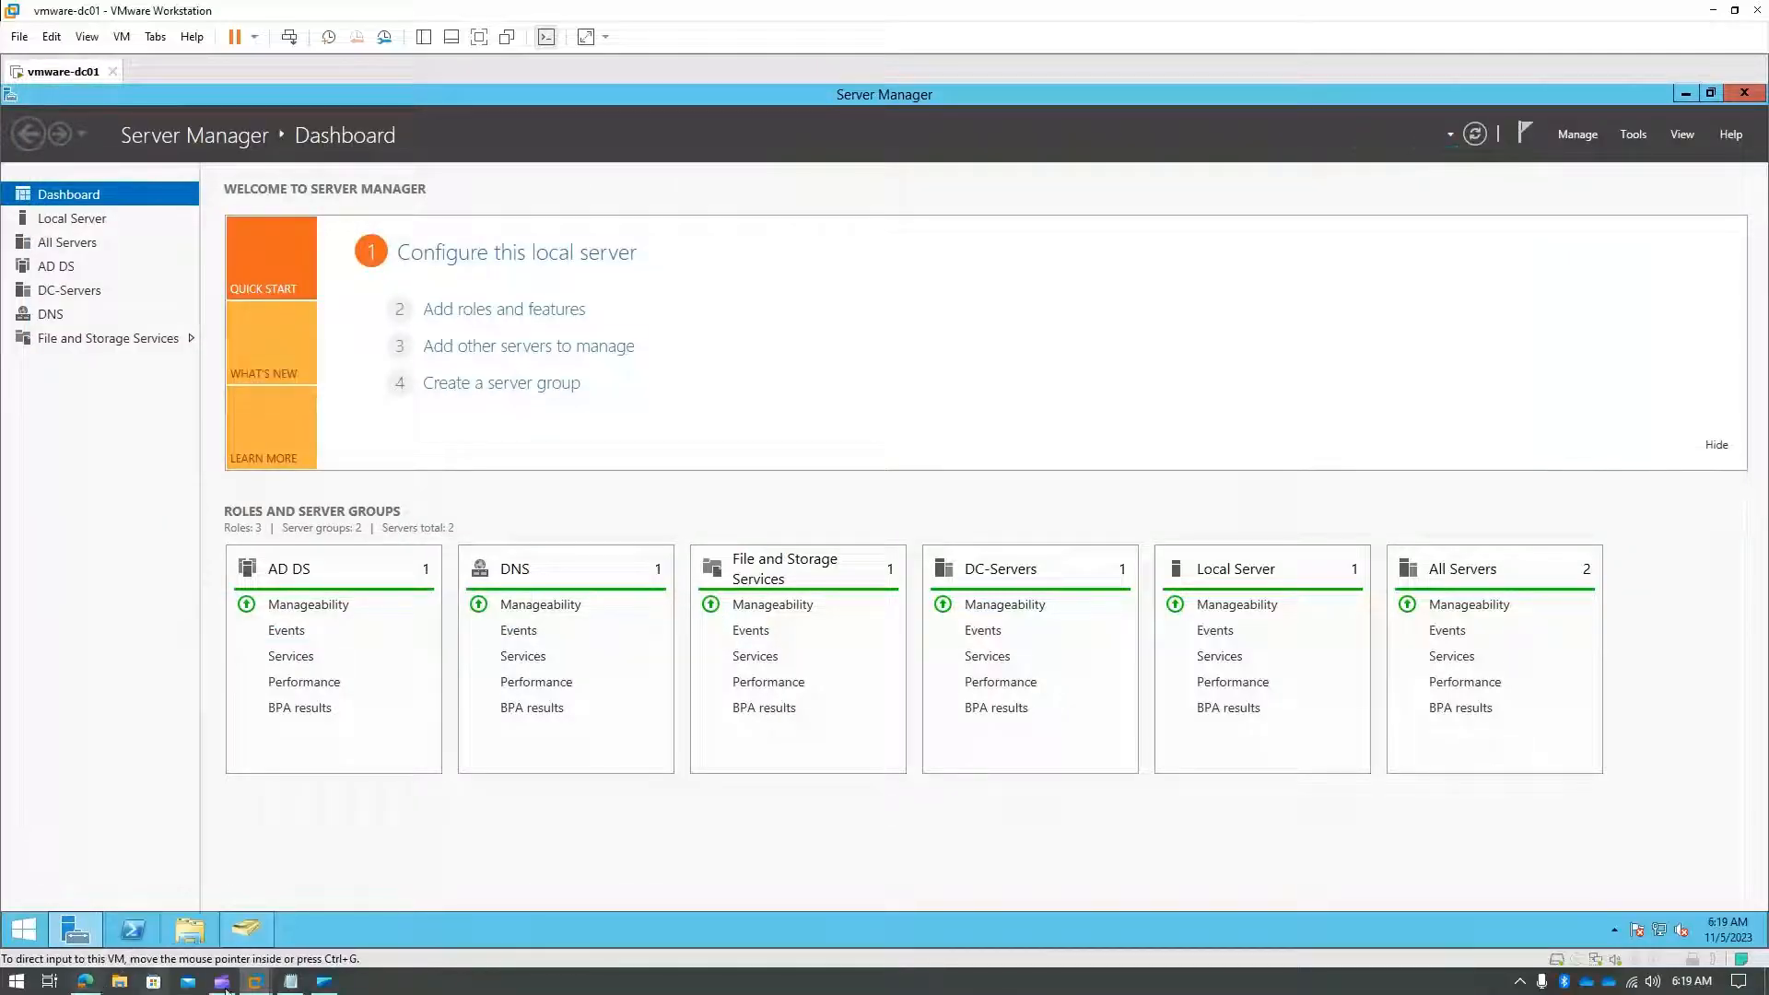
- On the Windows 10 VM, launch Edge without signing in, skipping data import and setup pages
{"action": "mouse_move", "coordinate": [256, 984]}
{"action": "left_click", "coordinate": [382, 864]}
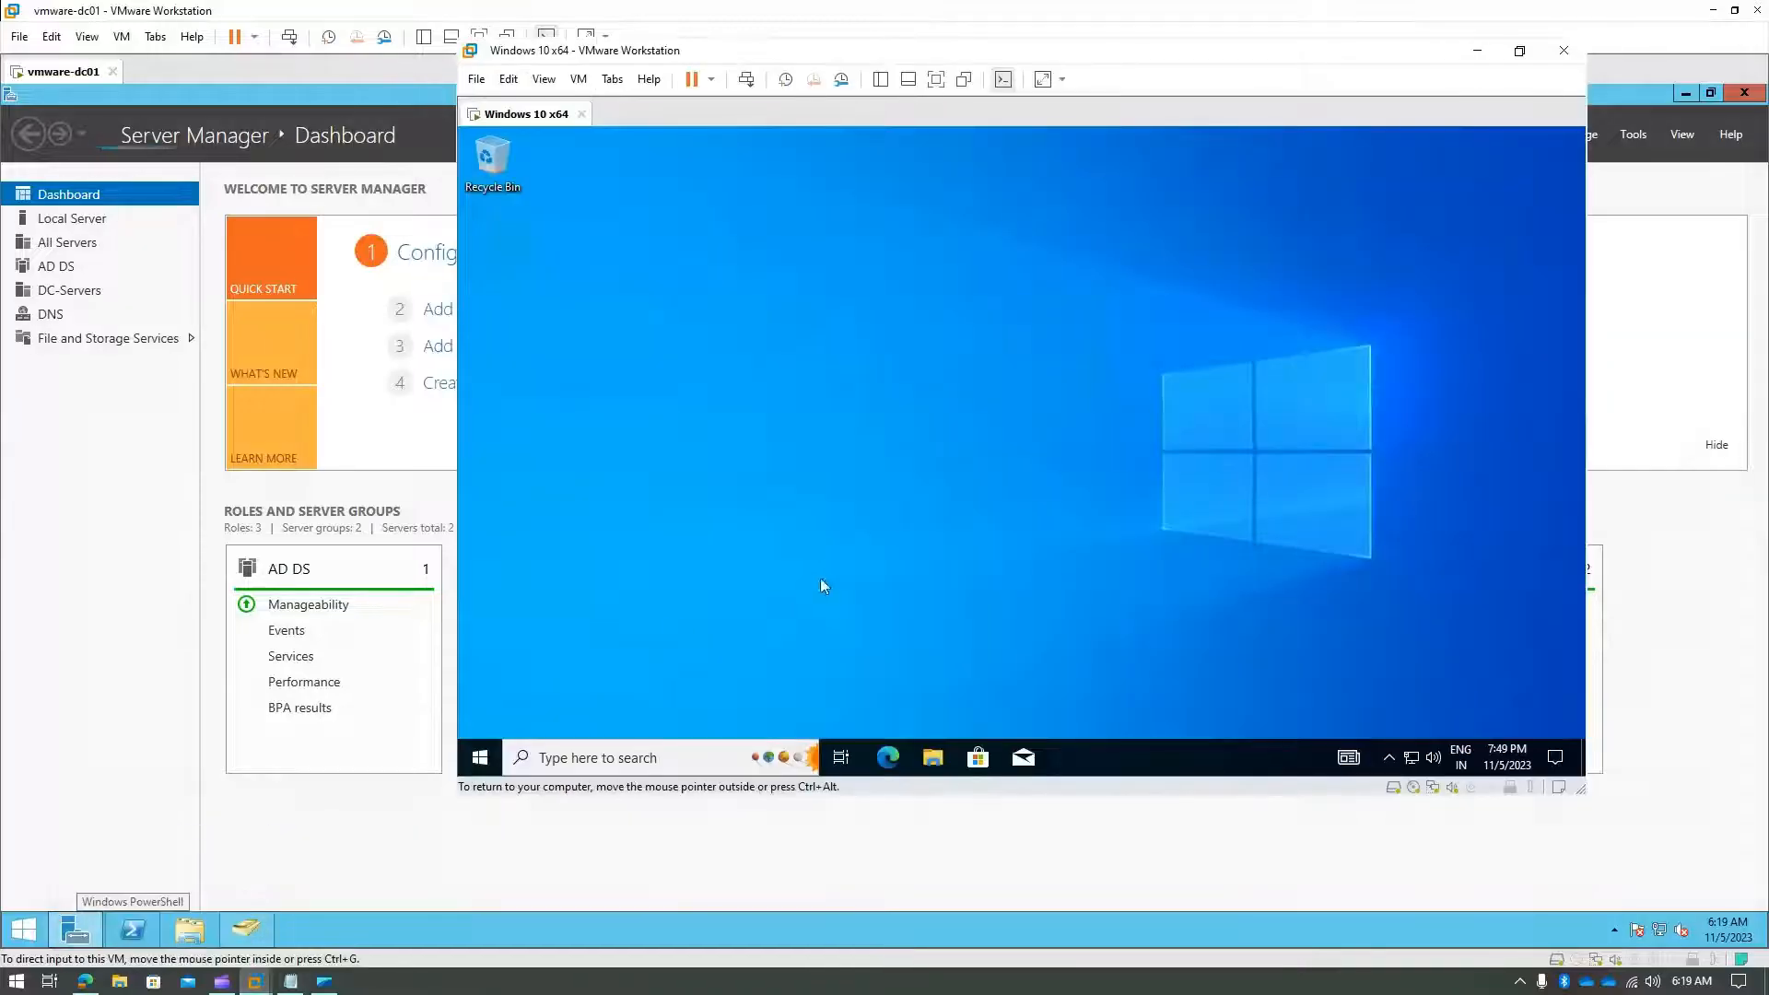
{"action": "left_click", "coordinate": [888, 758]}
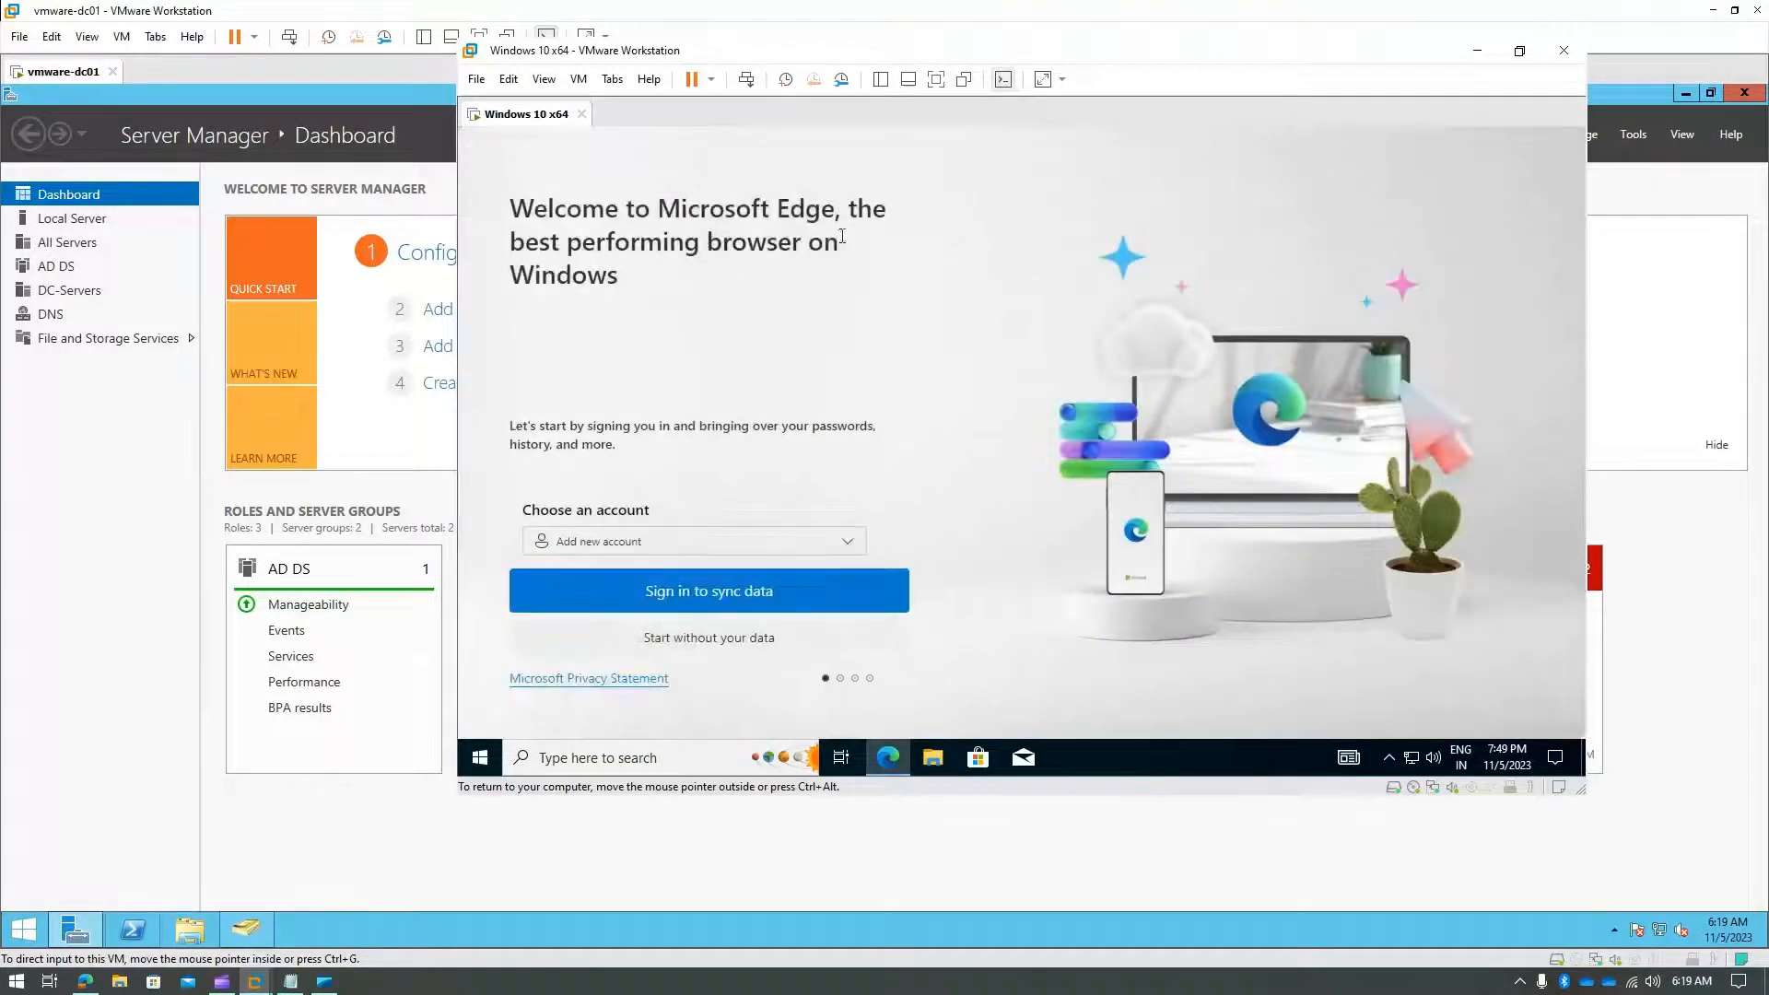
{"action": "left_click", "coordinate": [727, 645]}
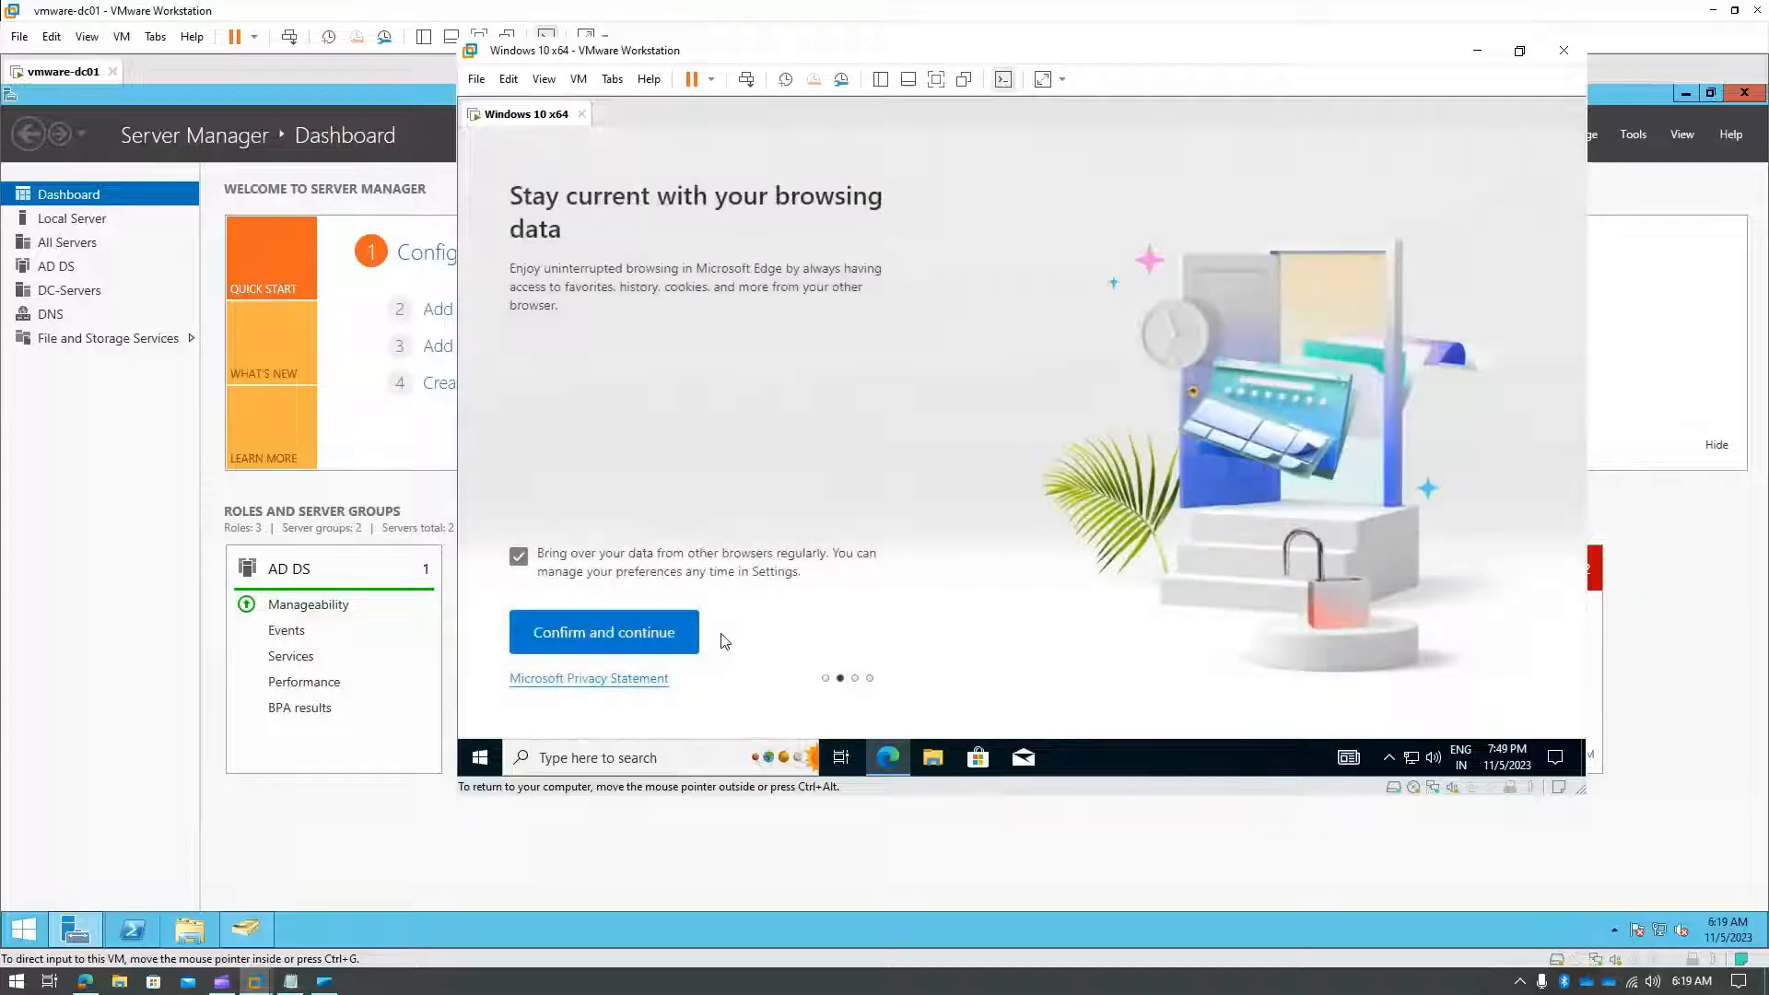
{"action": "left_click", "coordinate": [626, 635]}
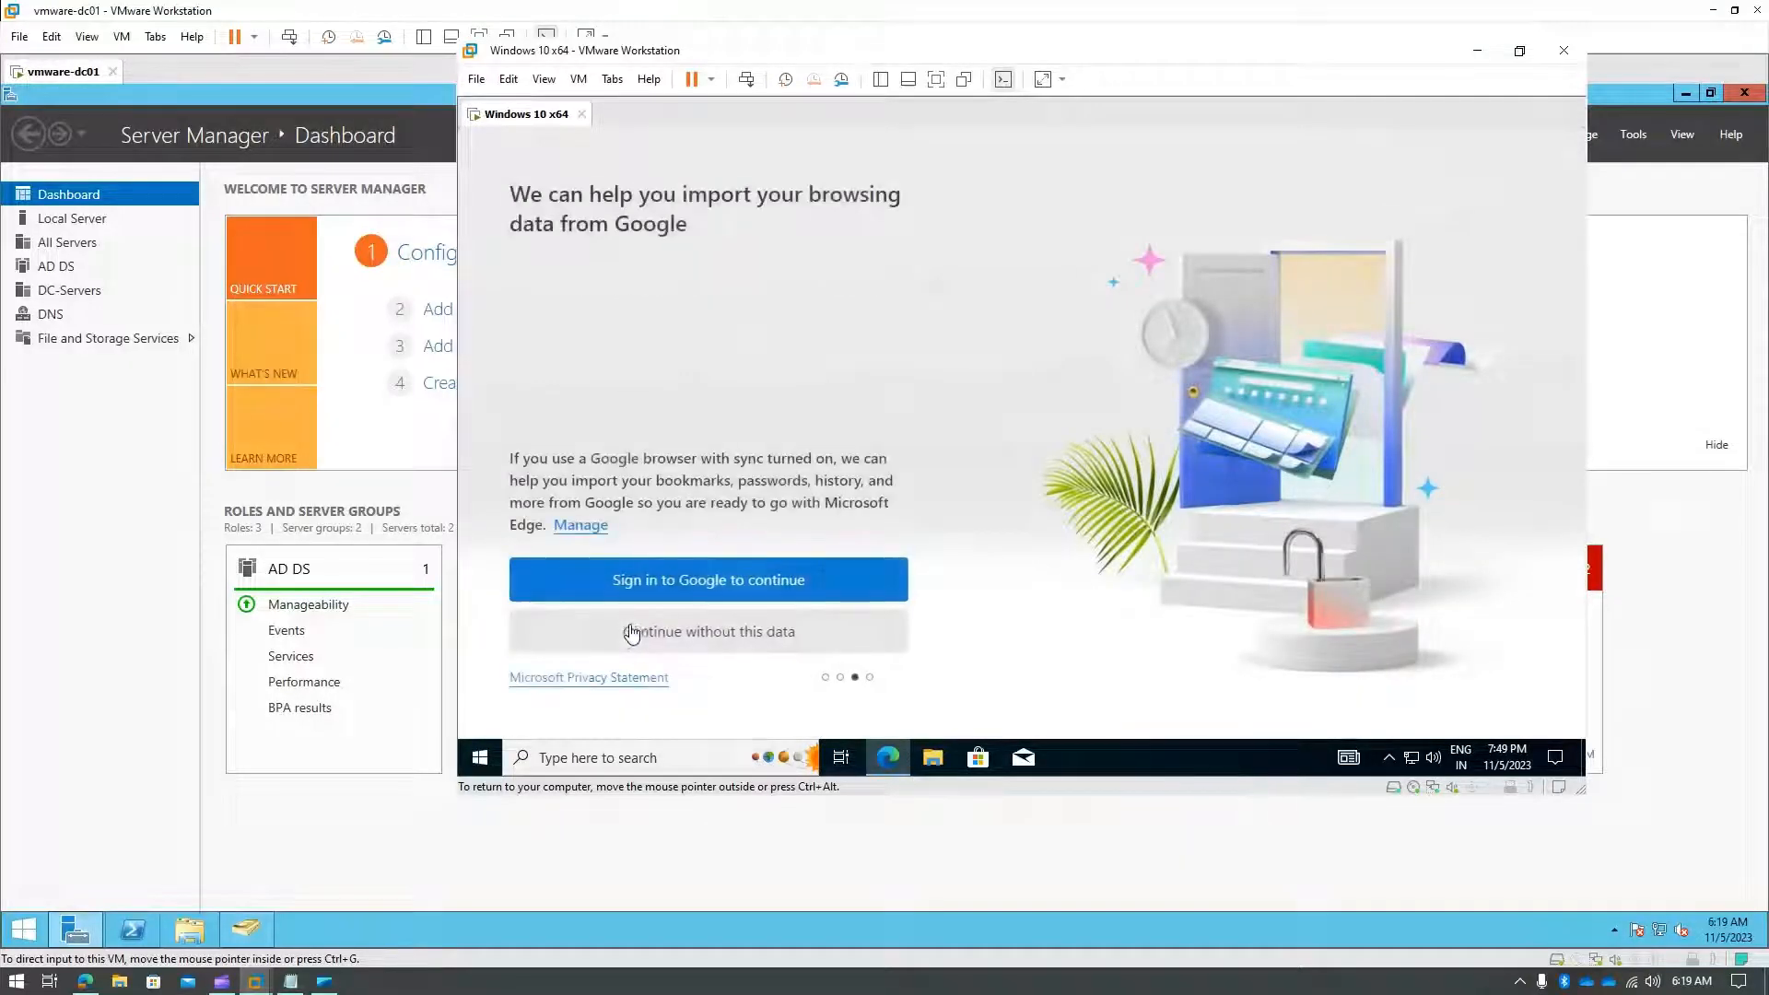
{"action": "left_click", "coordinate": [677, 633]}
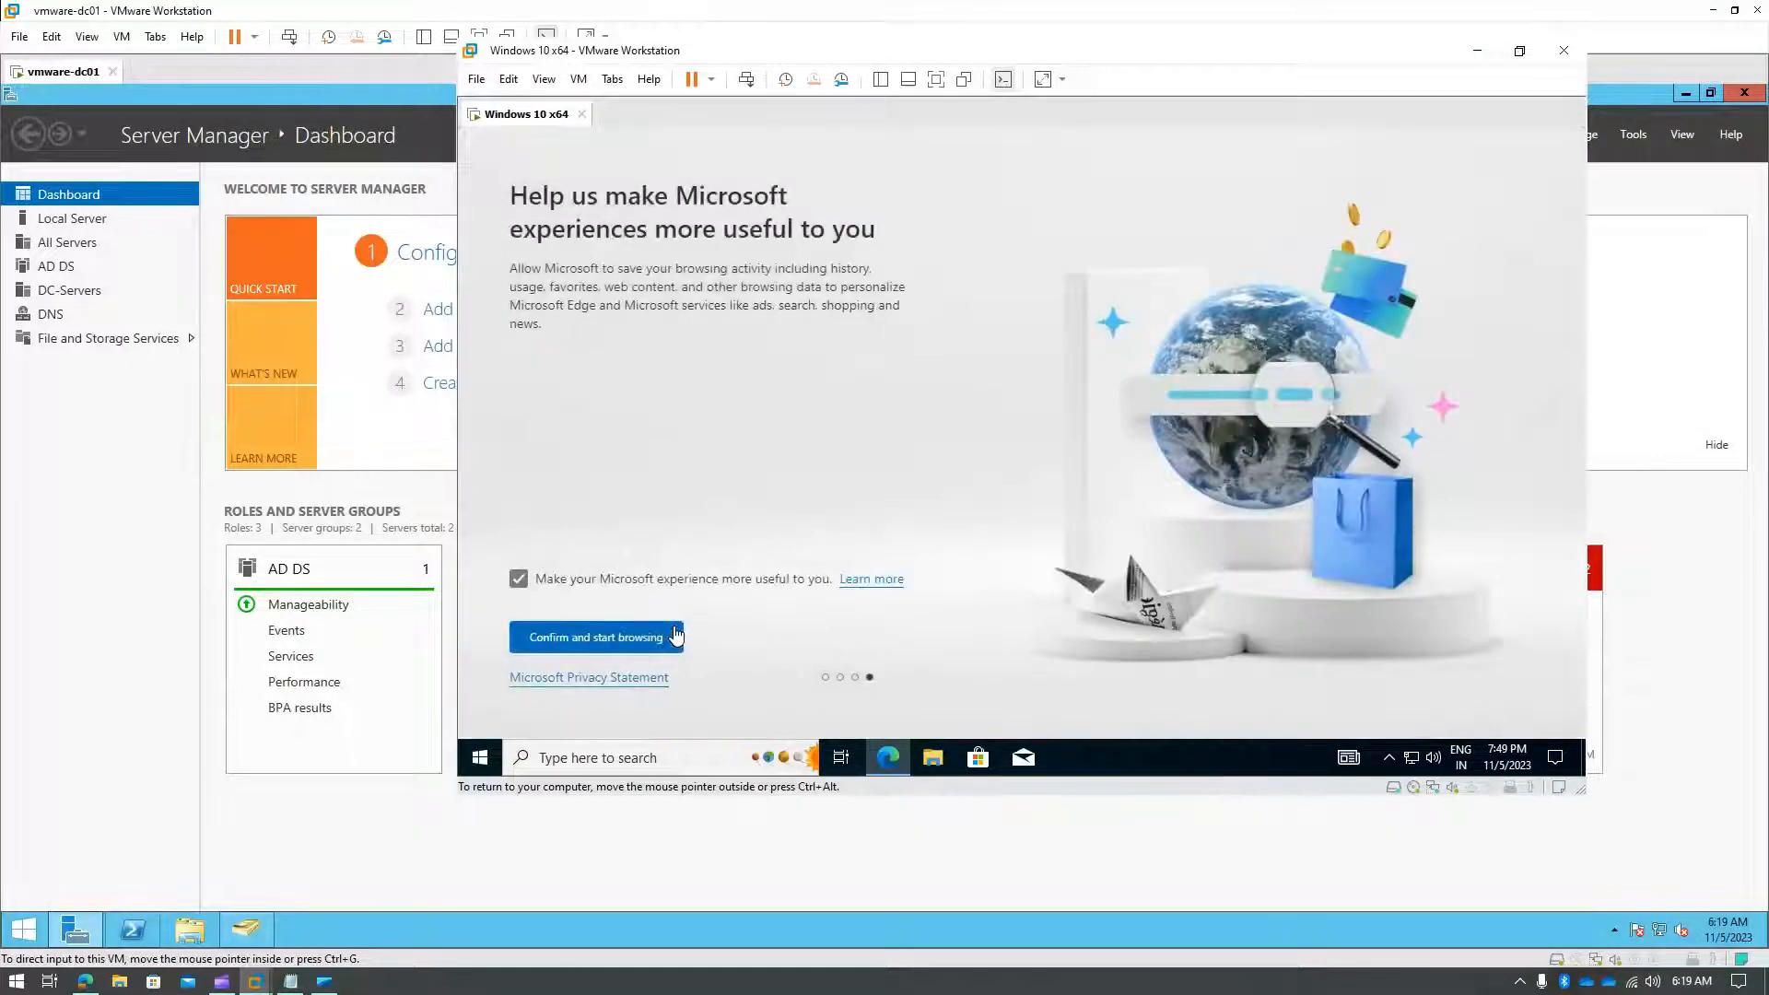
{"action": "left_click", "coordinate": [609, 641]}
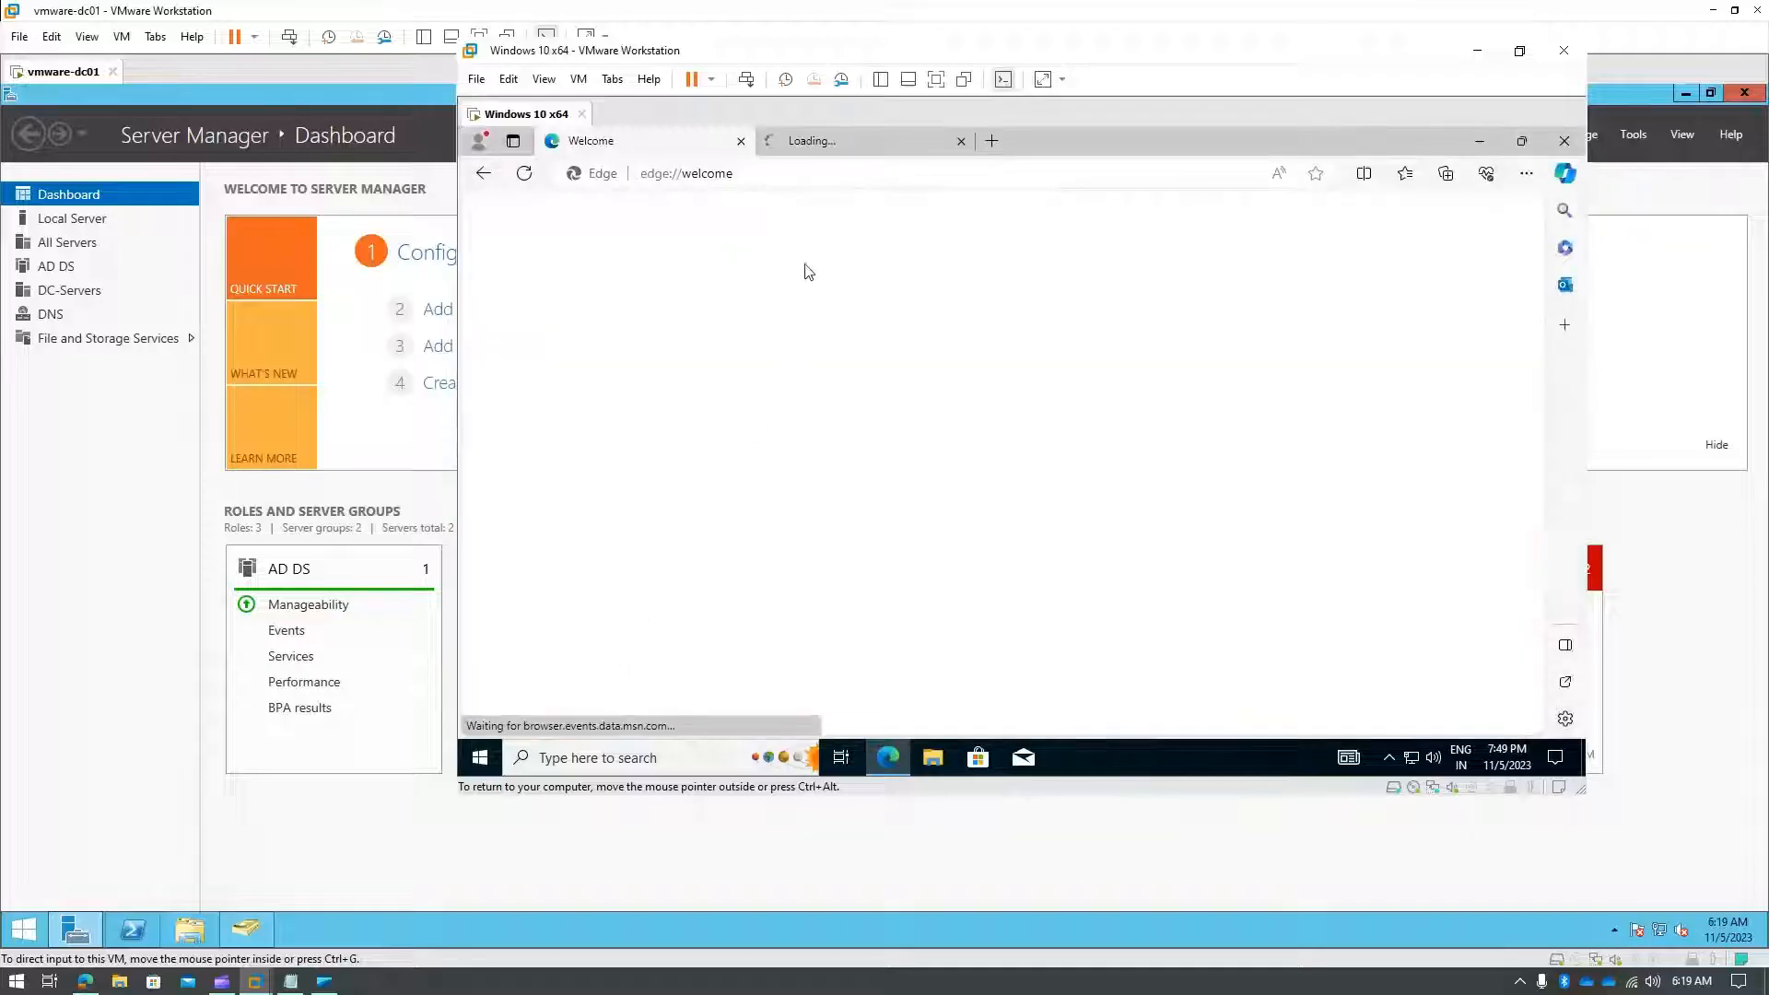
{"action": "left_click", "coordinate": [961, 141]}
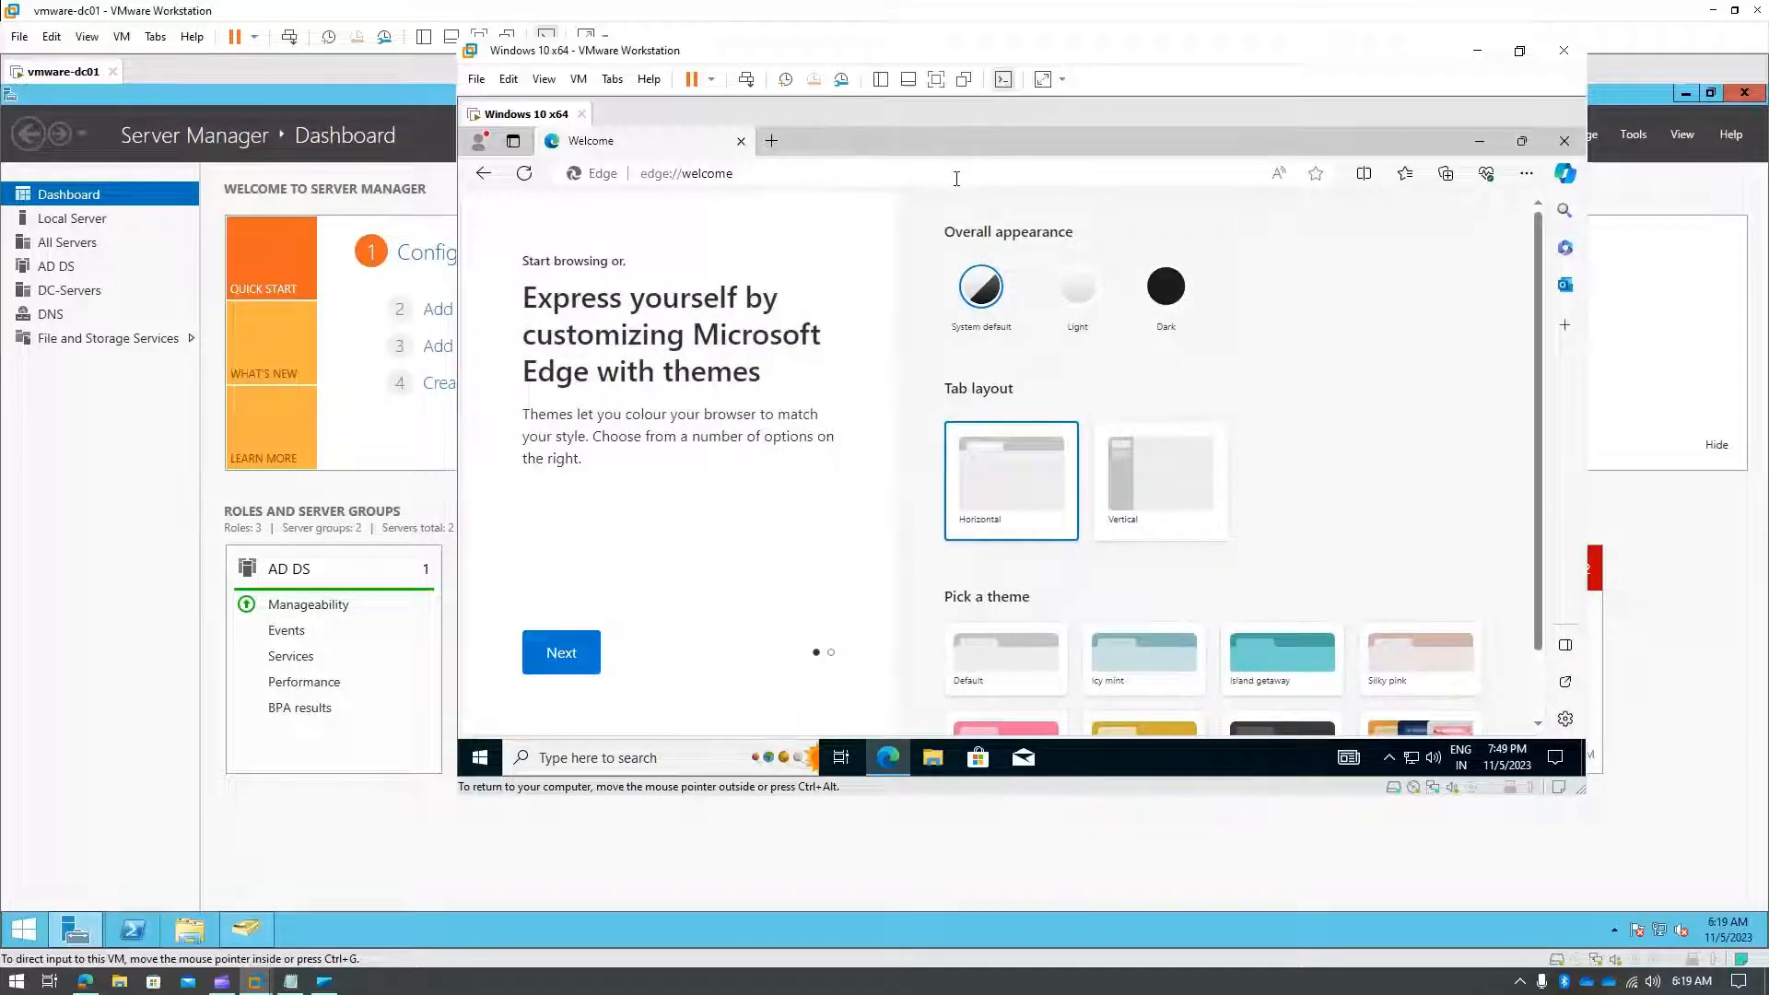
- Search Bing for 'rsat tools windows 10' and open the RSAT download result
{"action": "left_click", "coordinate": [957, 177]}
{"action": "type", "text": "R"}
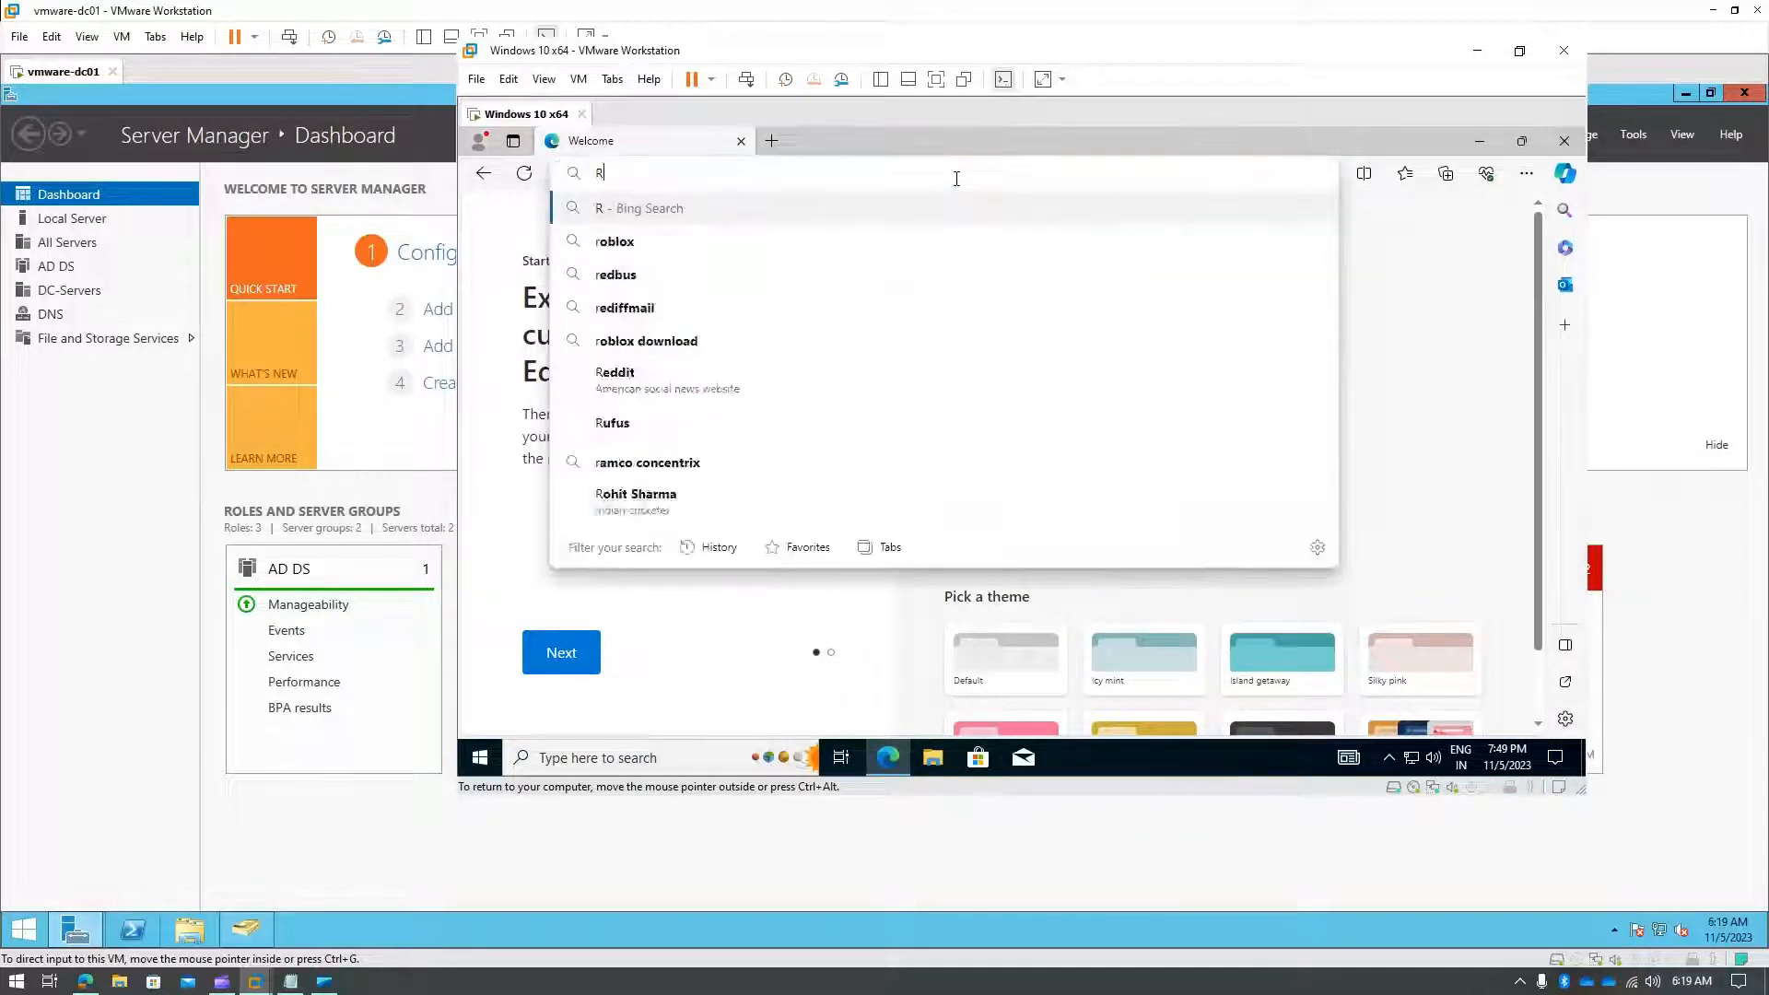
{"action": "type", "text": "SAT too"}
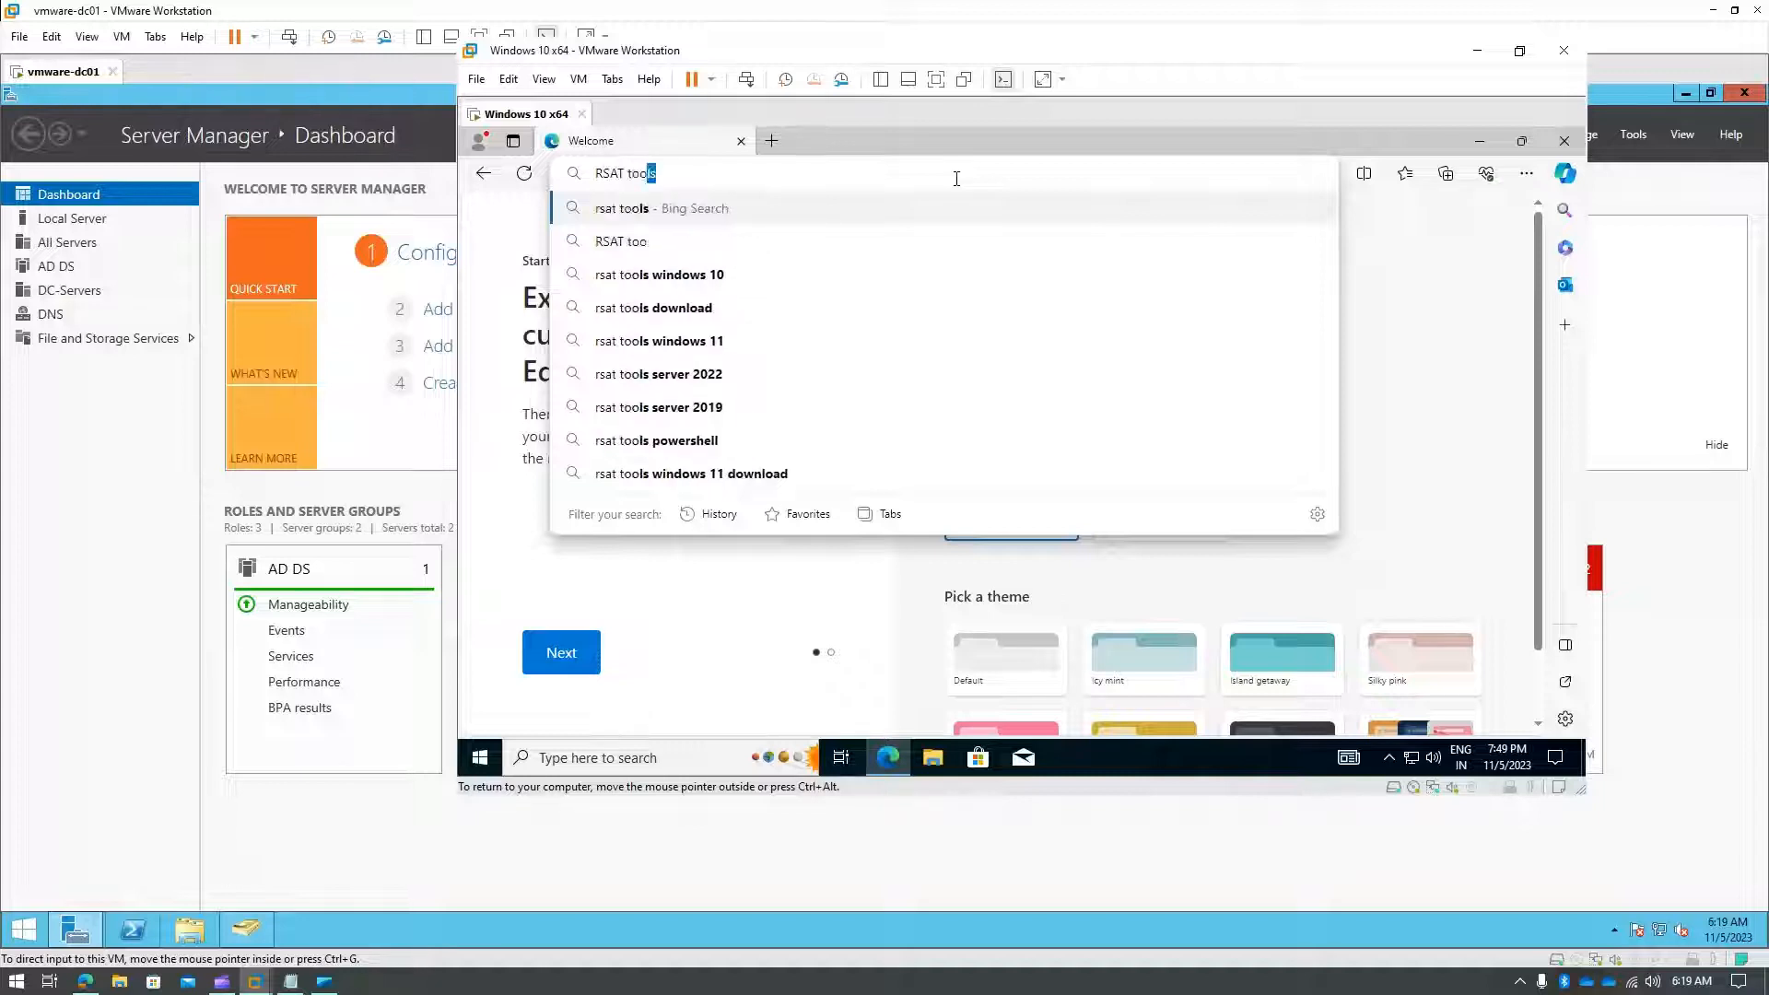
{"action": "left_click", "coordinate": [710, 240]}
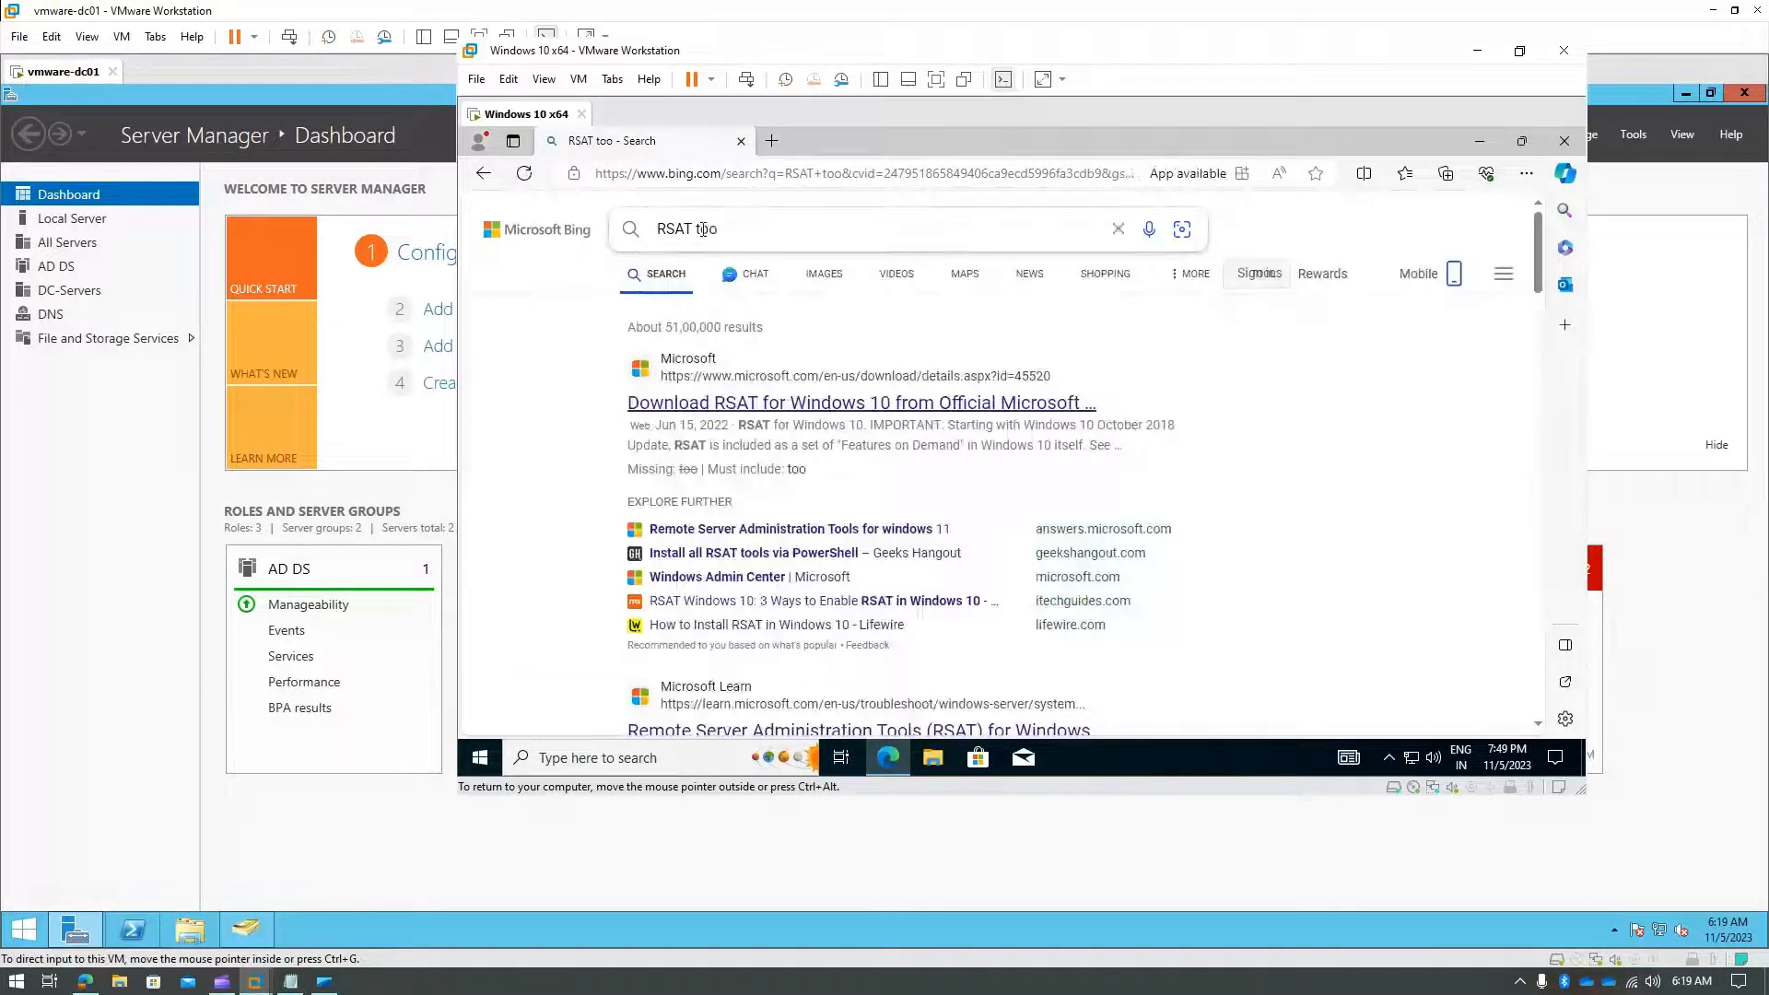
{"action": "left_click", "coordinate": [686, 230]}
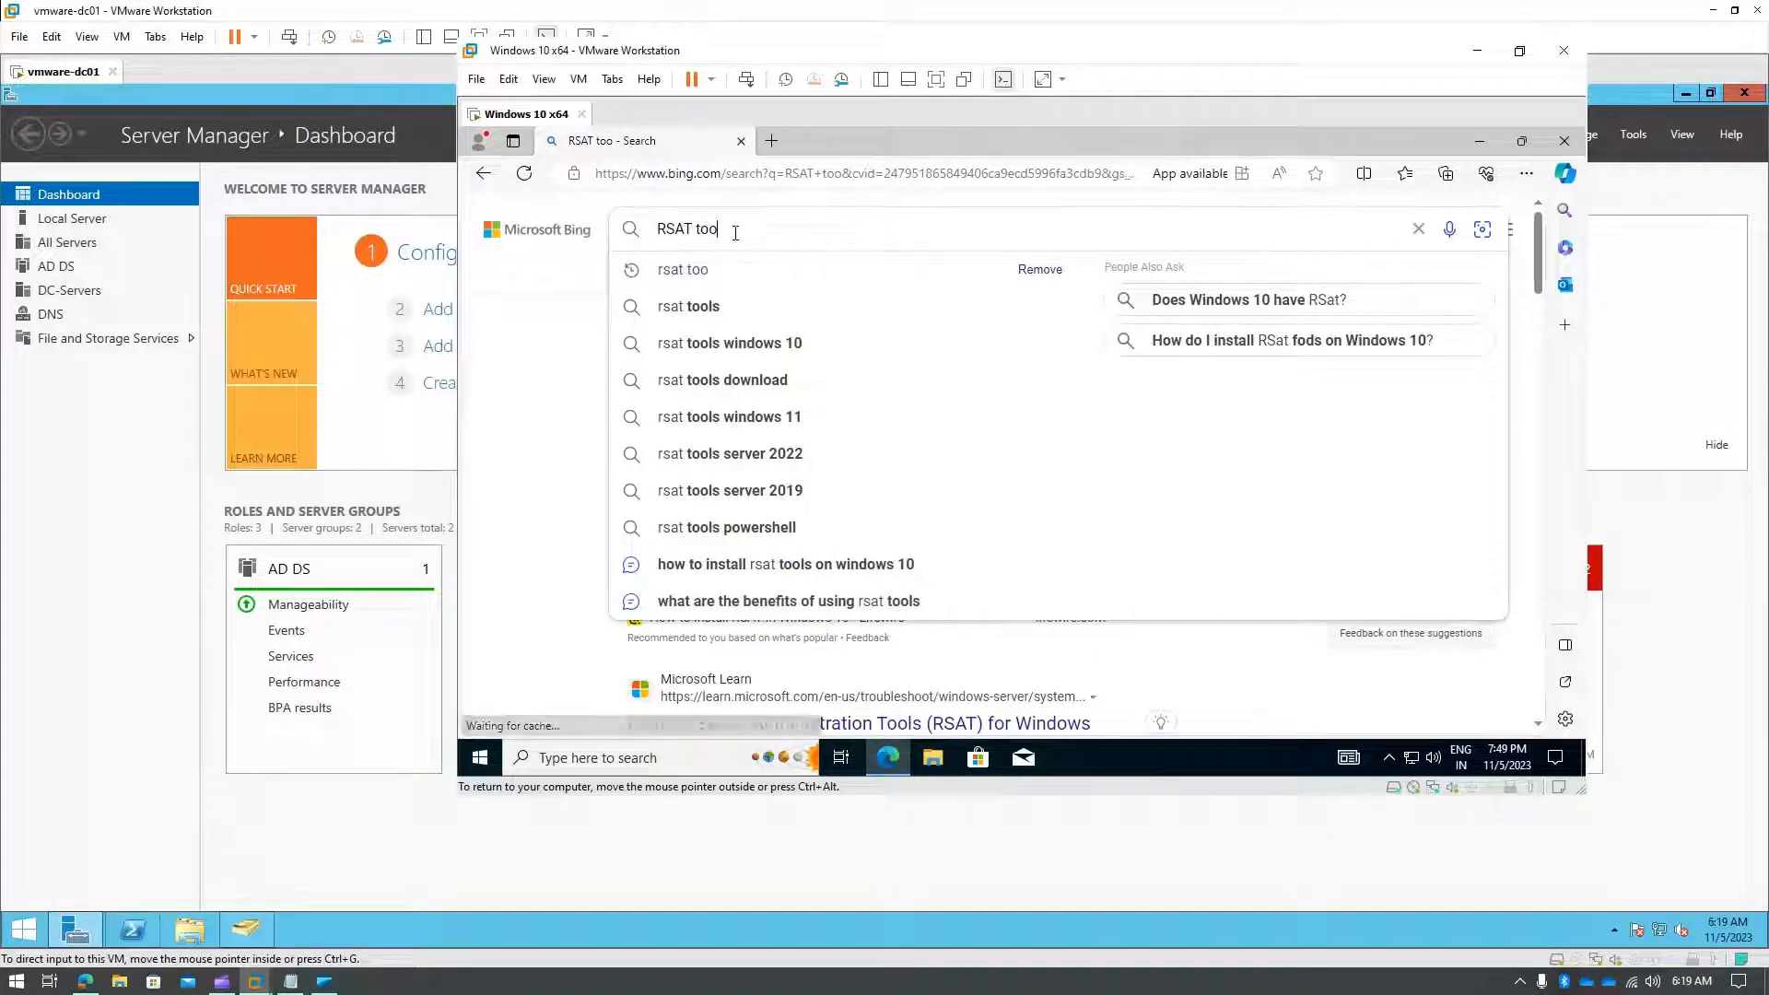
{"action": "left_click", "coordinate": [764, 342]}
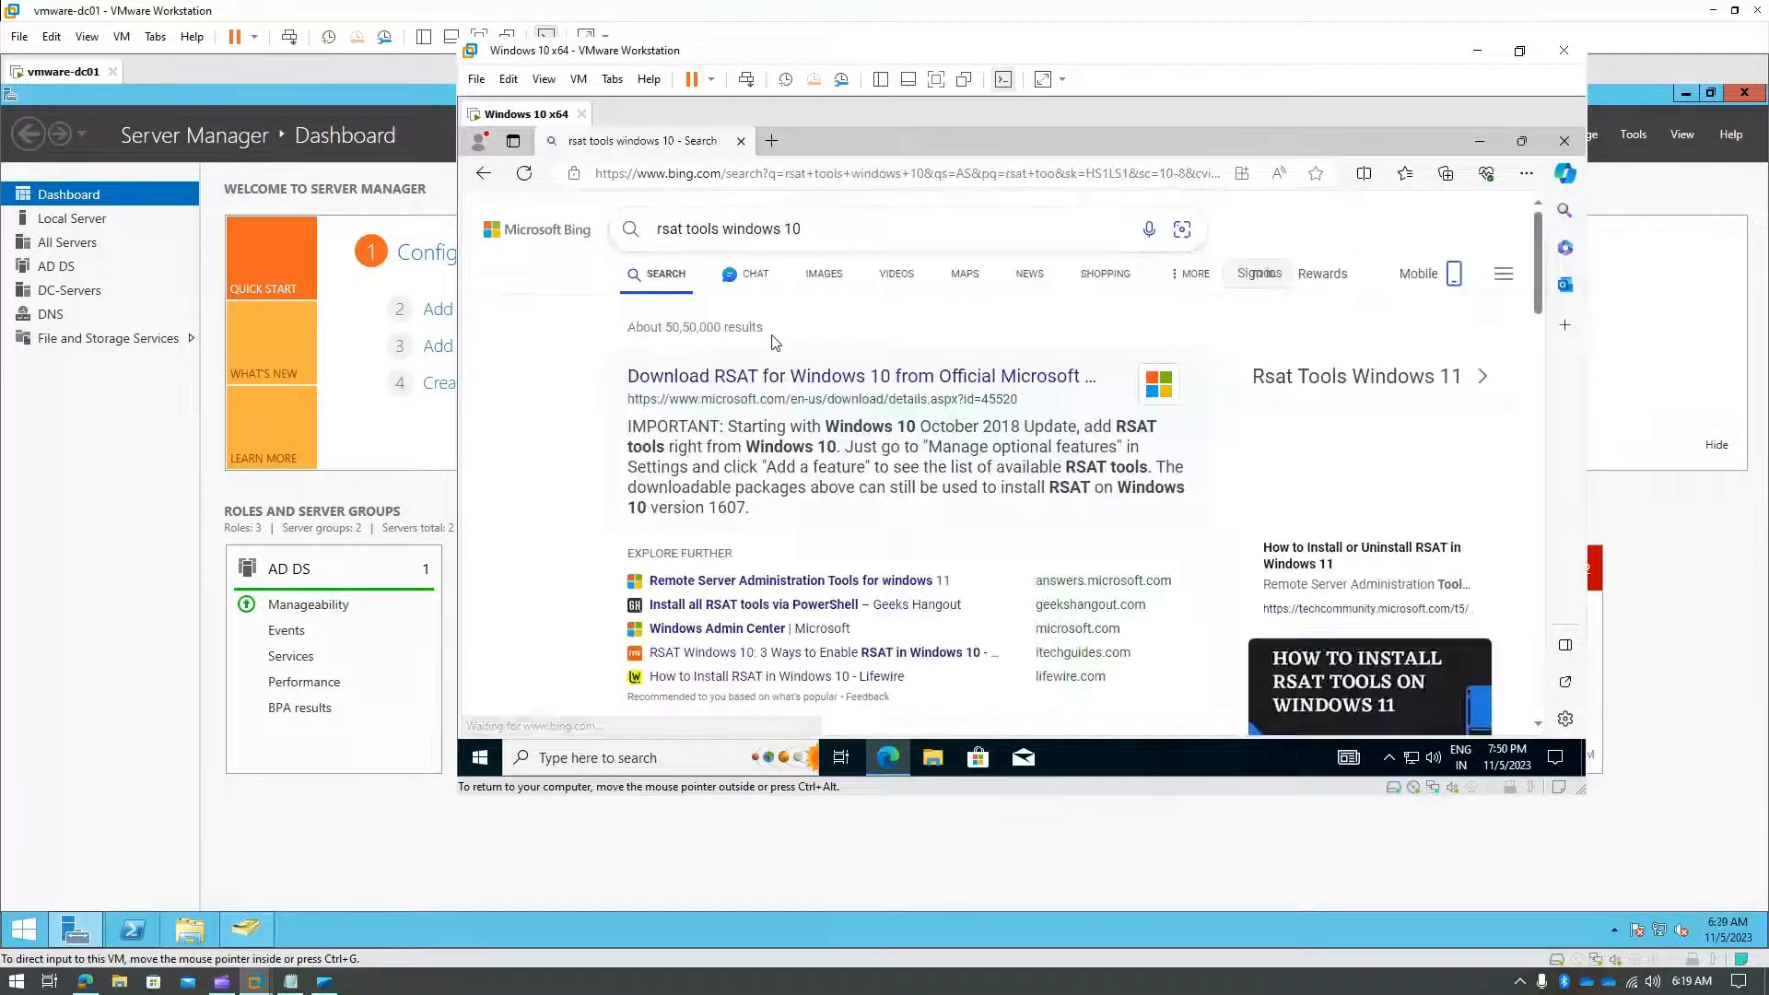
{"action": "left_click", "coordinate": [852, 371]}
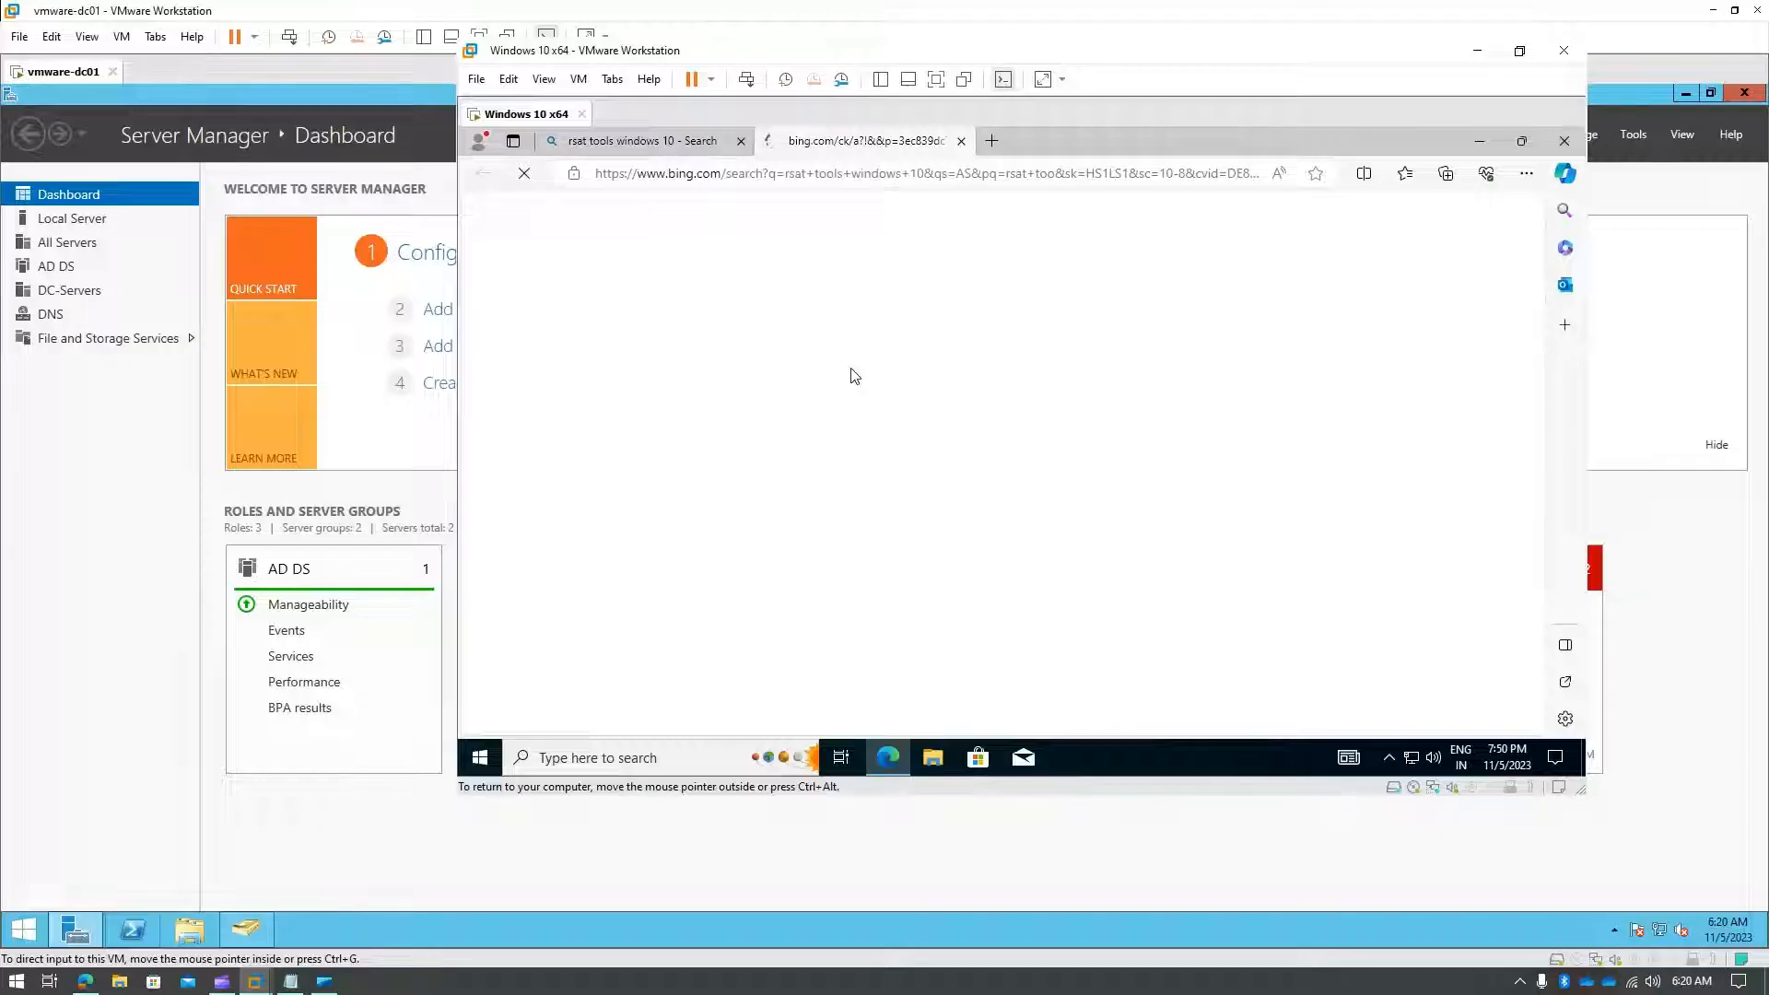
- Download the x64 RSAT package WindowsTH-KB2693643-x64.msu and open it from the Downloads panel
{"action": "scroll", "coordinate": [1087, 512], "scroll_direction": "down", "scroll_amount": 2}
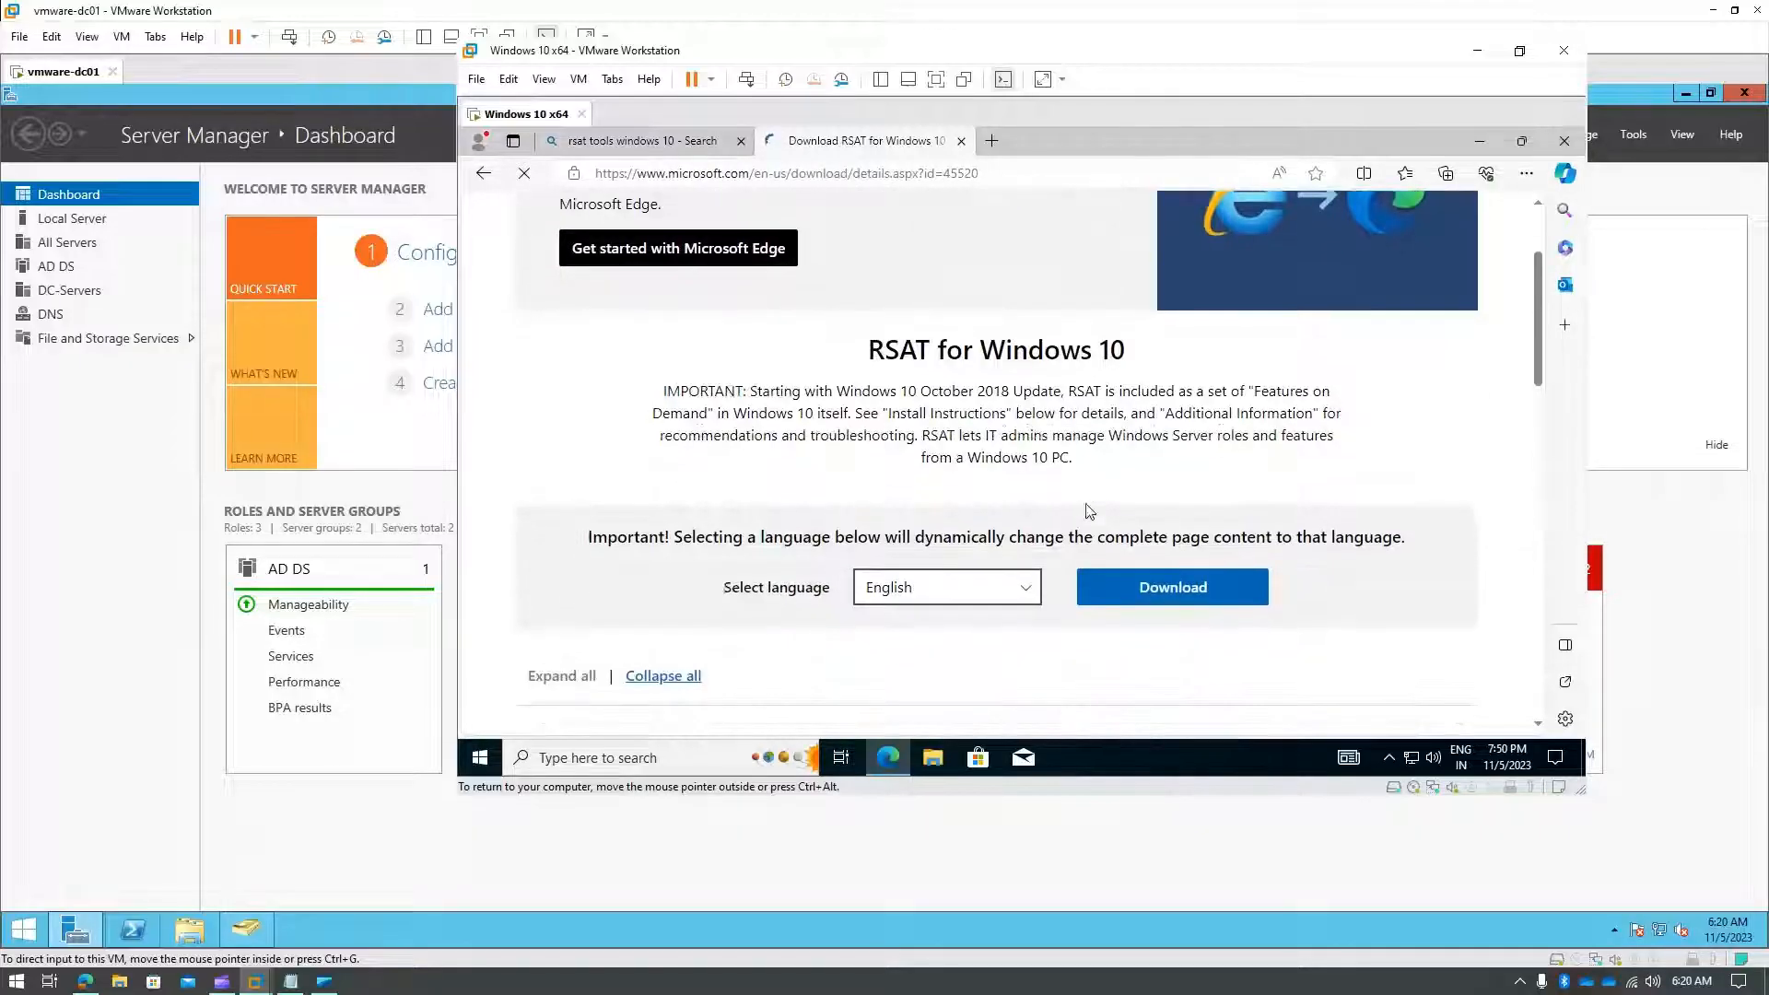
{"action": "left_click", "coordinate": [1157, 588]}
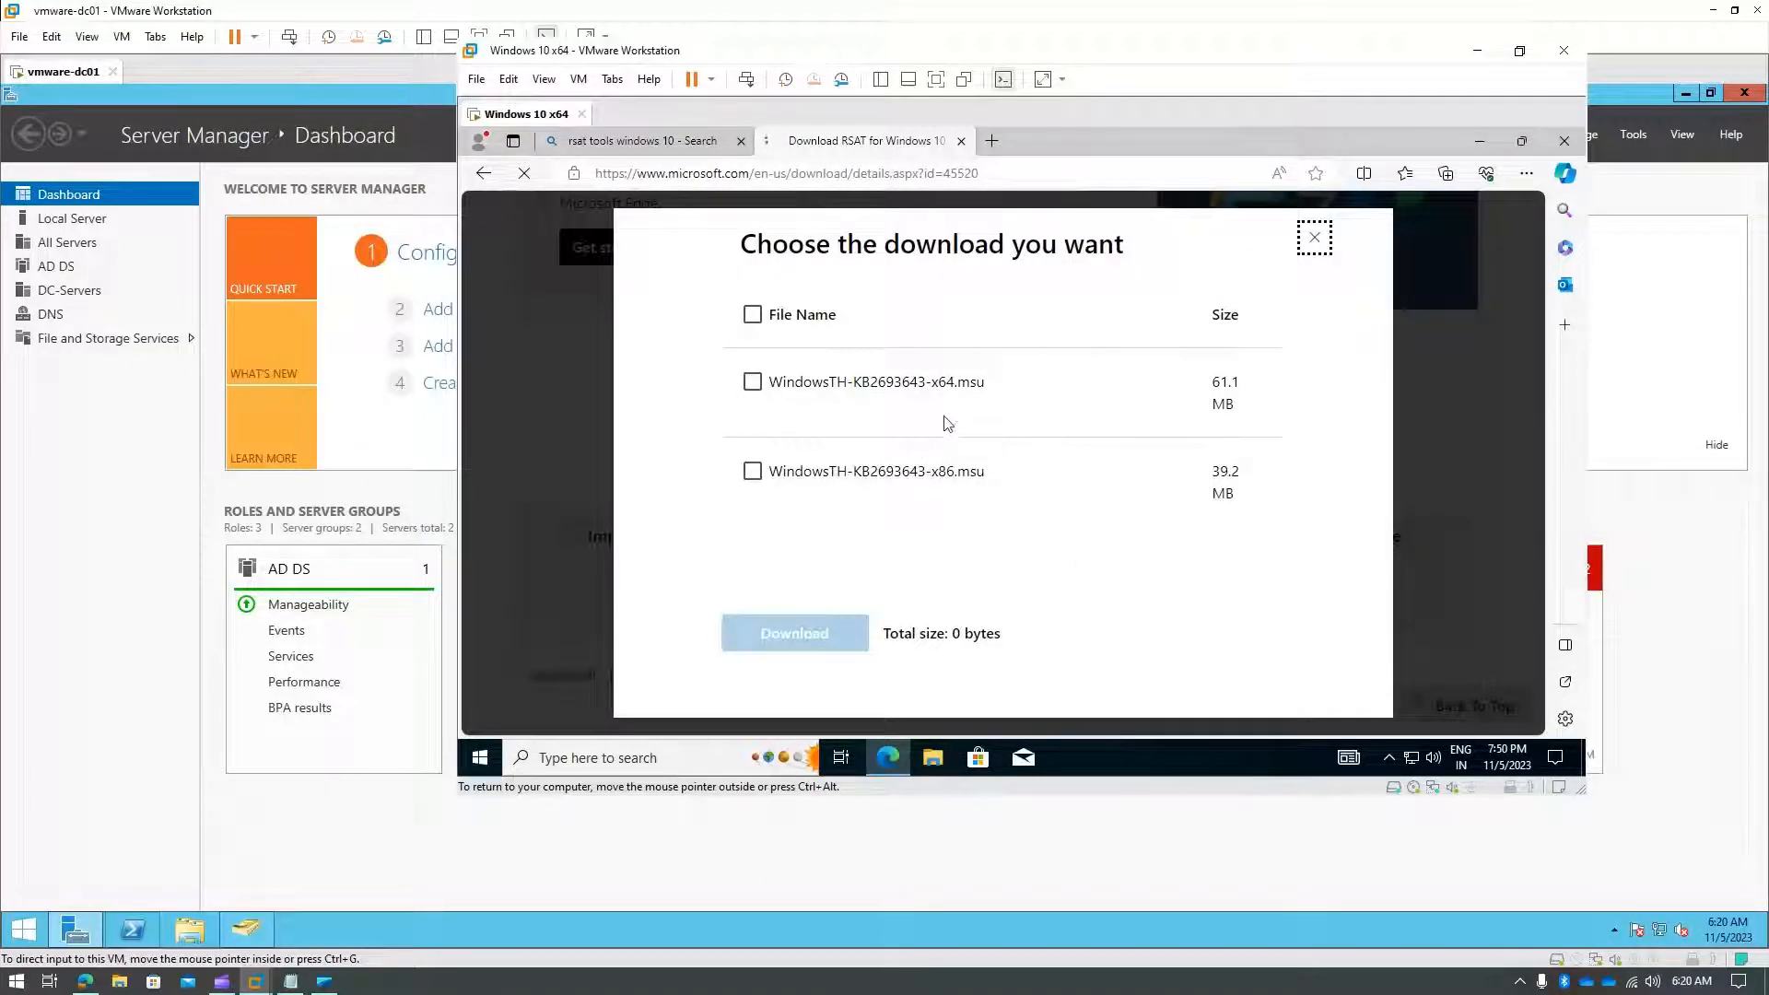
{"action": "left_click", "coordinate": [753, 383]}
{"action": "left_click", "coordinate": [794, 635]}
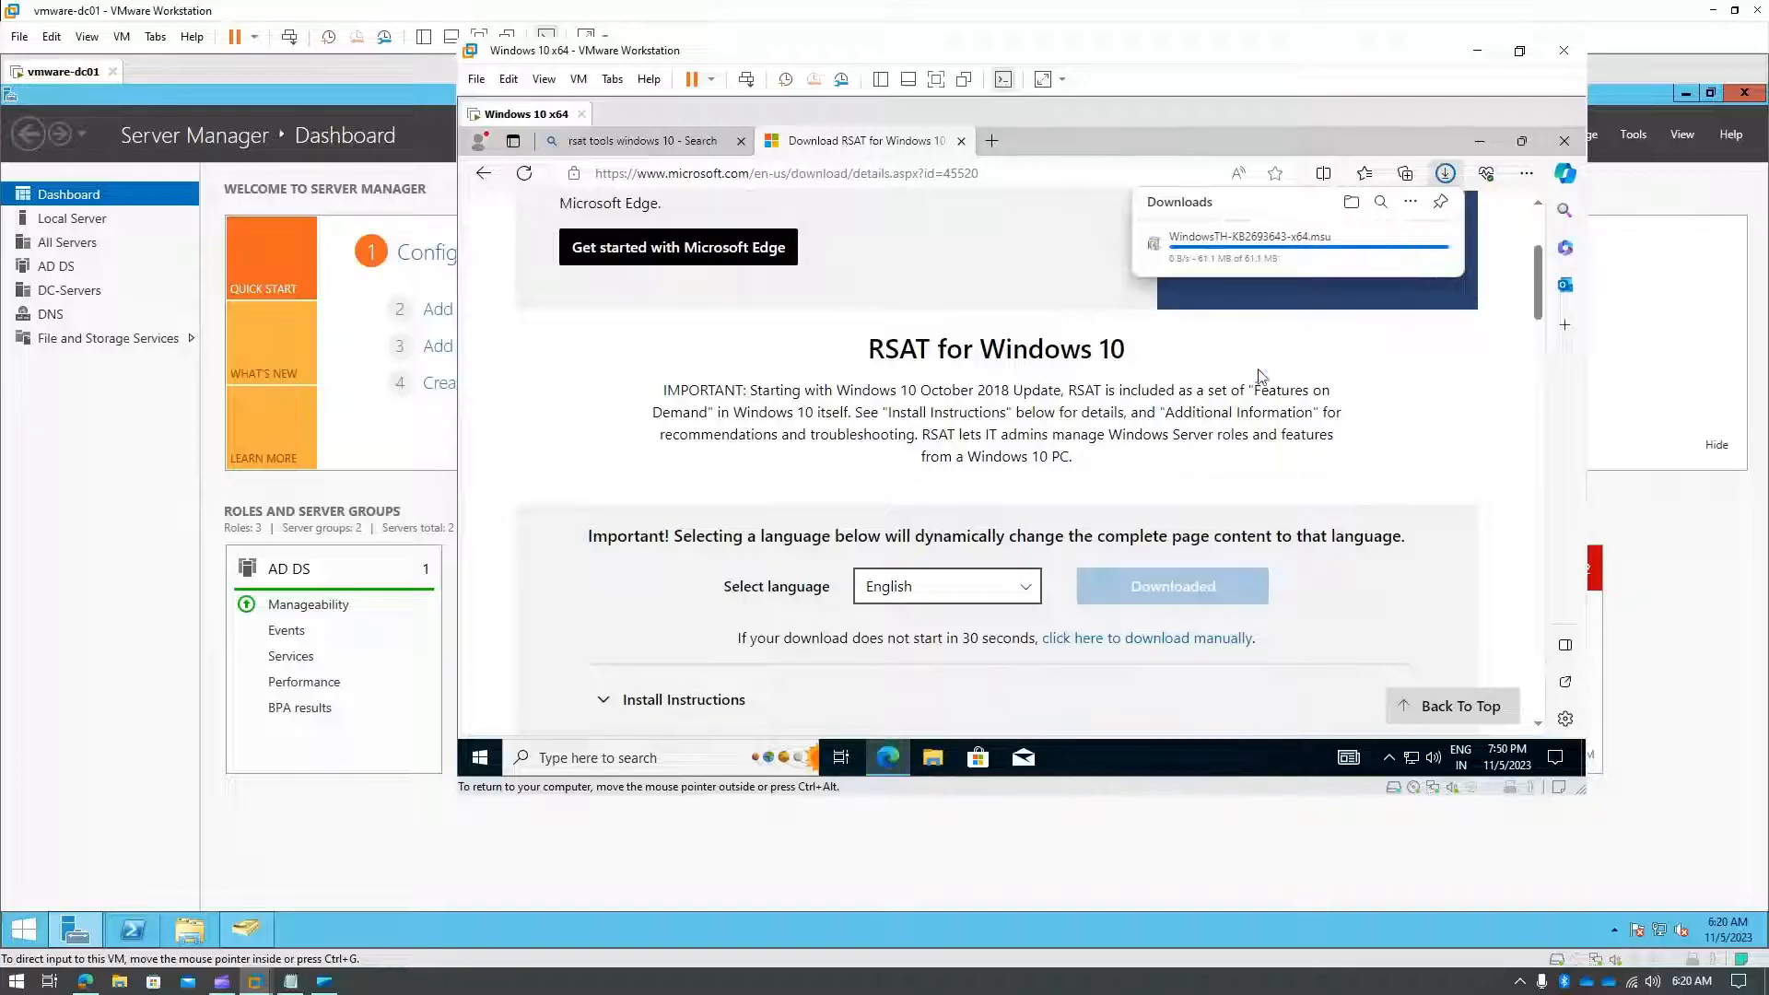
{"action": "mouse_move", "coordinate": [1248, 260]}
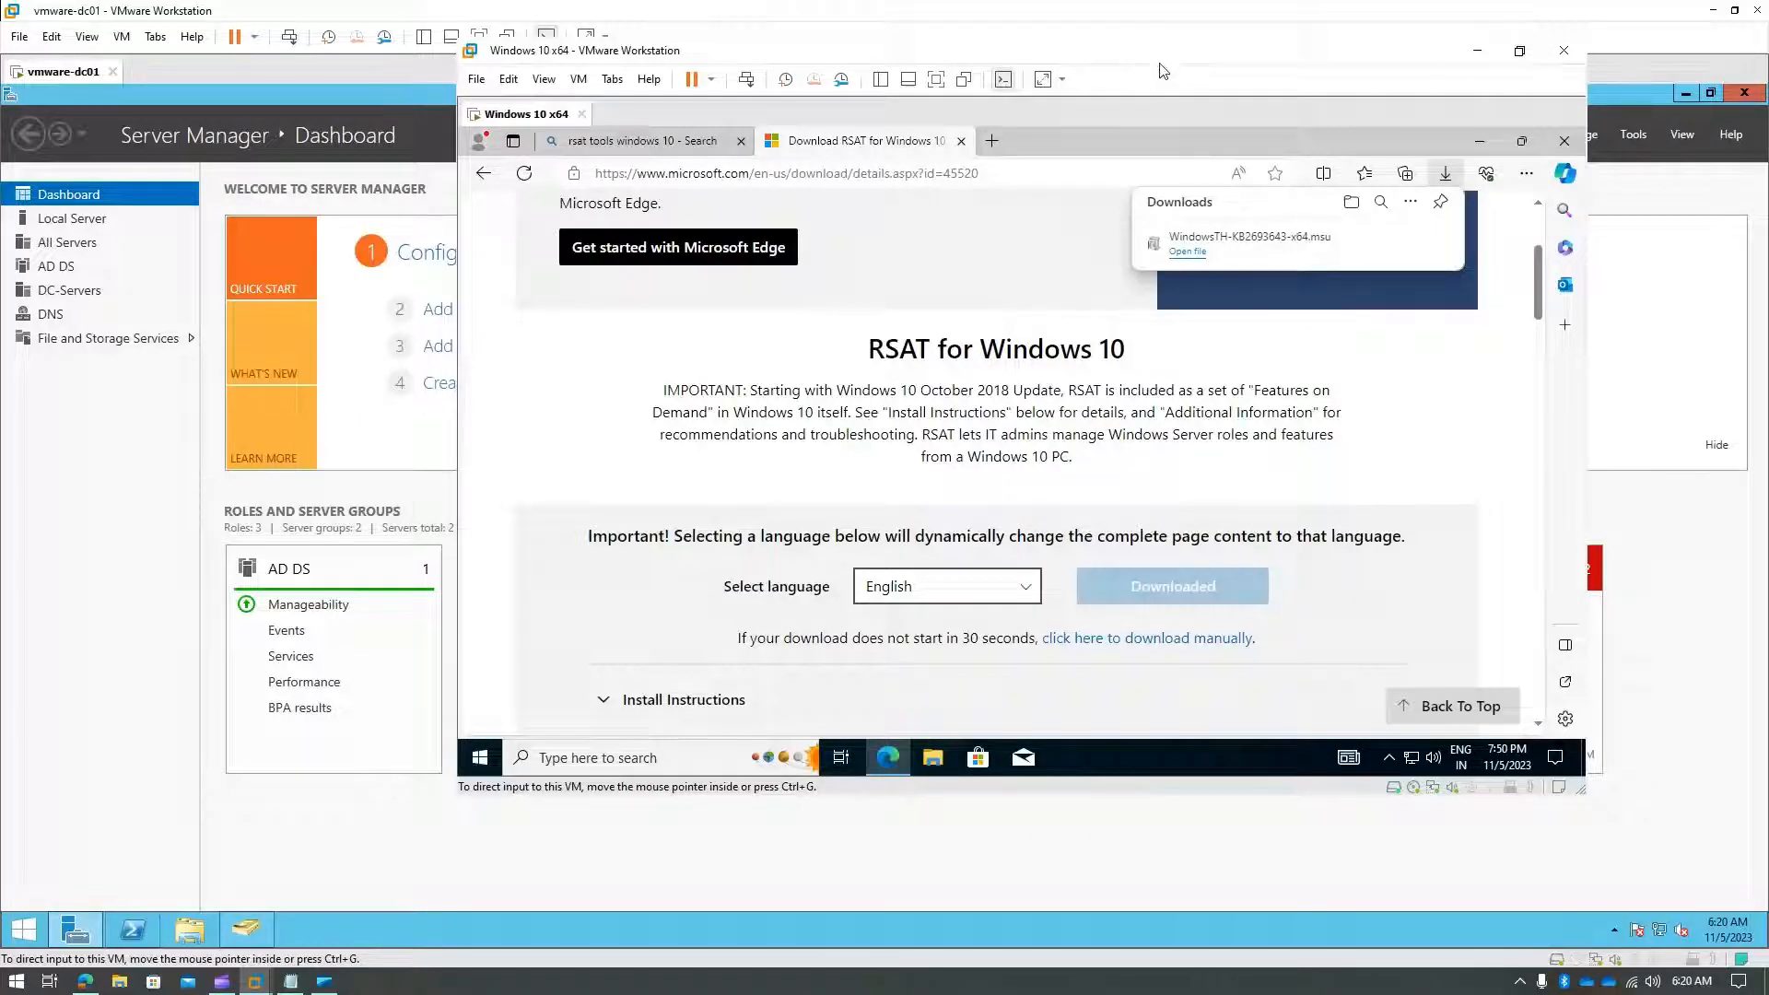
{"action": "left_click", "coordinate": [1189, 253]}
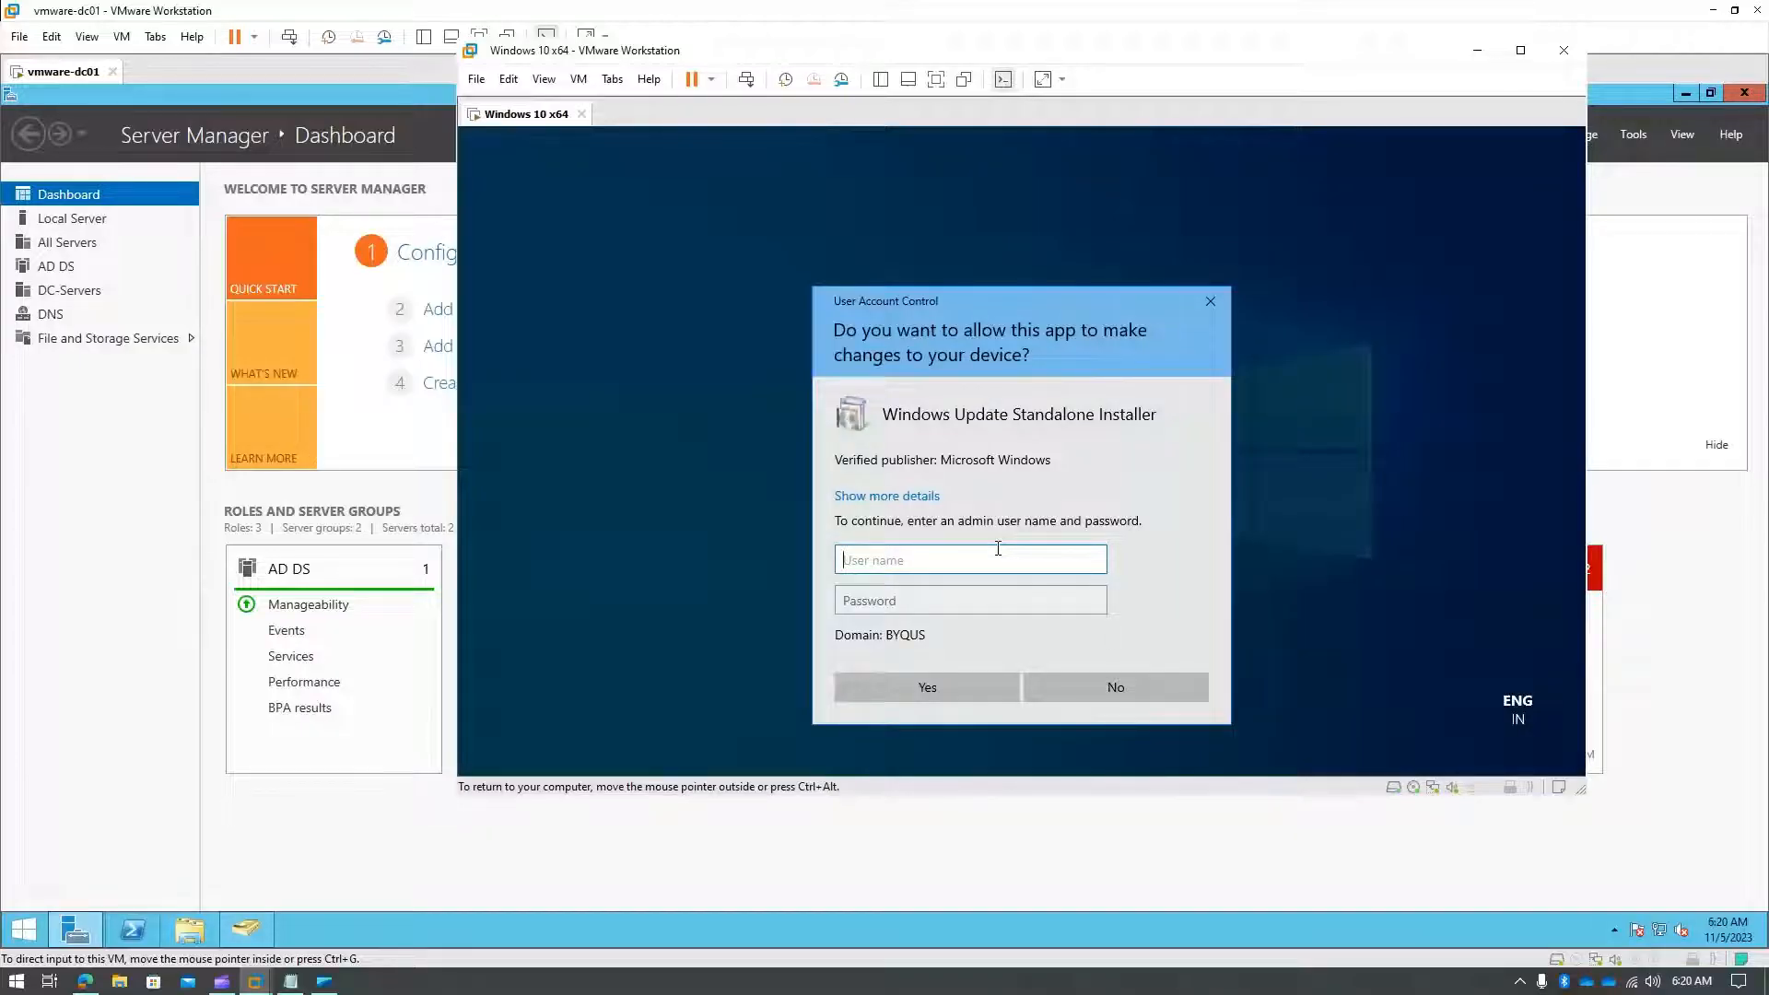
- Enter a user name and password in the UAC prompt and submit them
{"action": "type", "text": "client.user01"}
{"action": "key", "text": "Tab"}
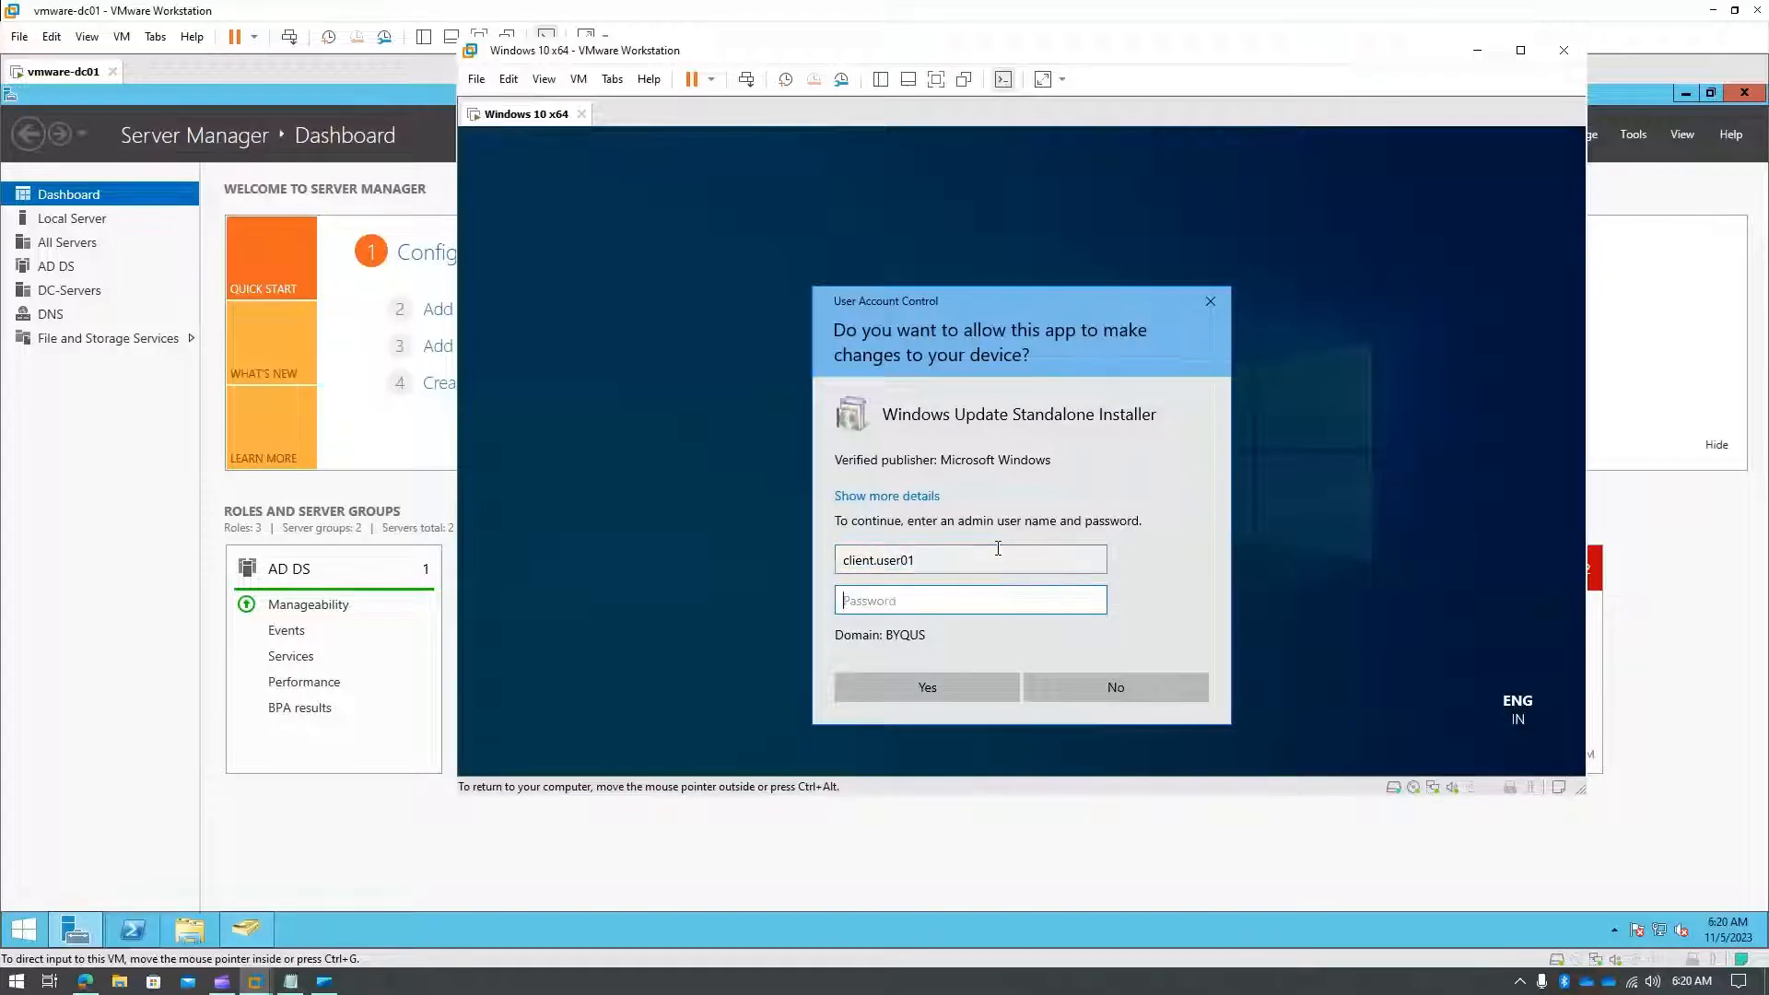
{"action": "type", "text": "••"}
{"action": "key", "text": "Return"}
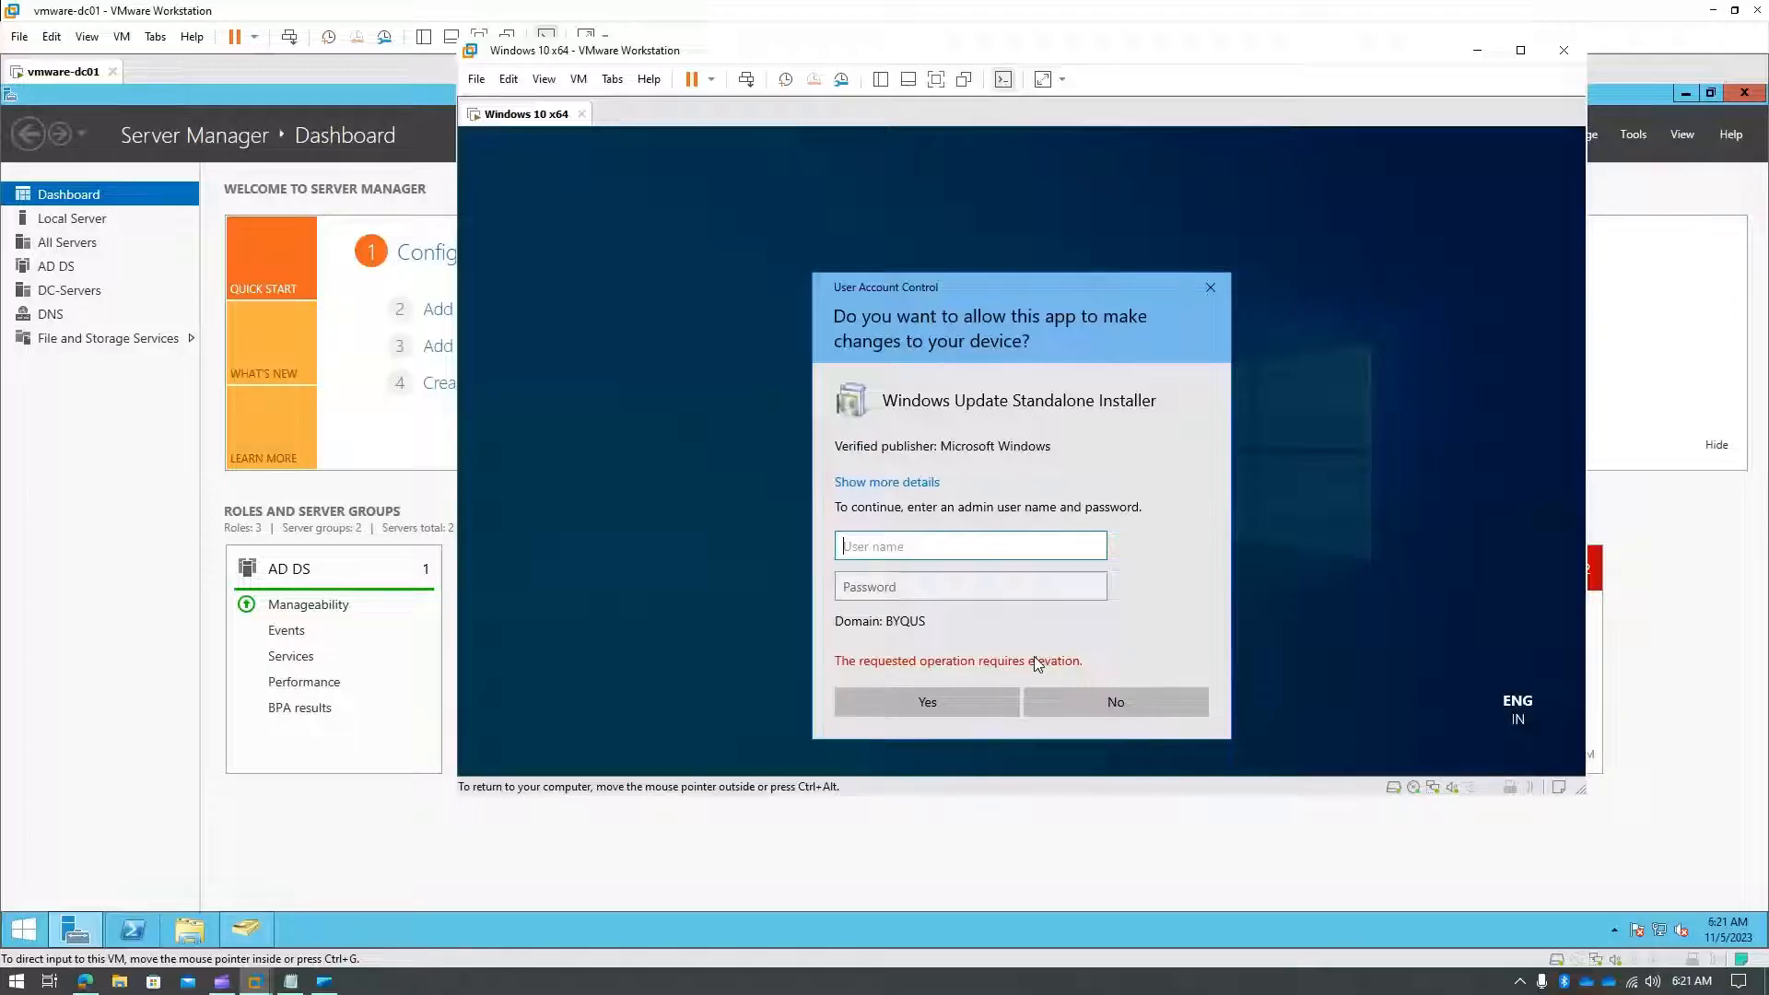
- After the elevation error, submit the Administrator account and its password to allow installation
{"action": "type", "text": "Administrator"}
{"action": "key", "text": "Tab"}
{"action": "type", "text": "P•"}
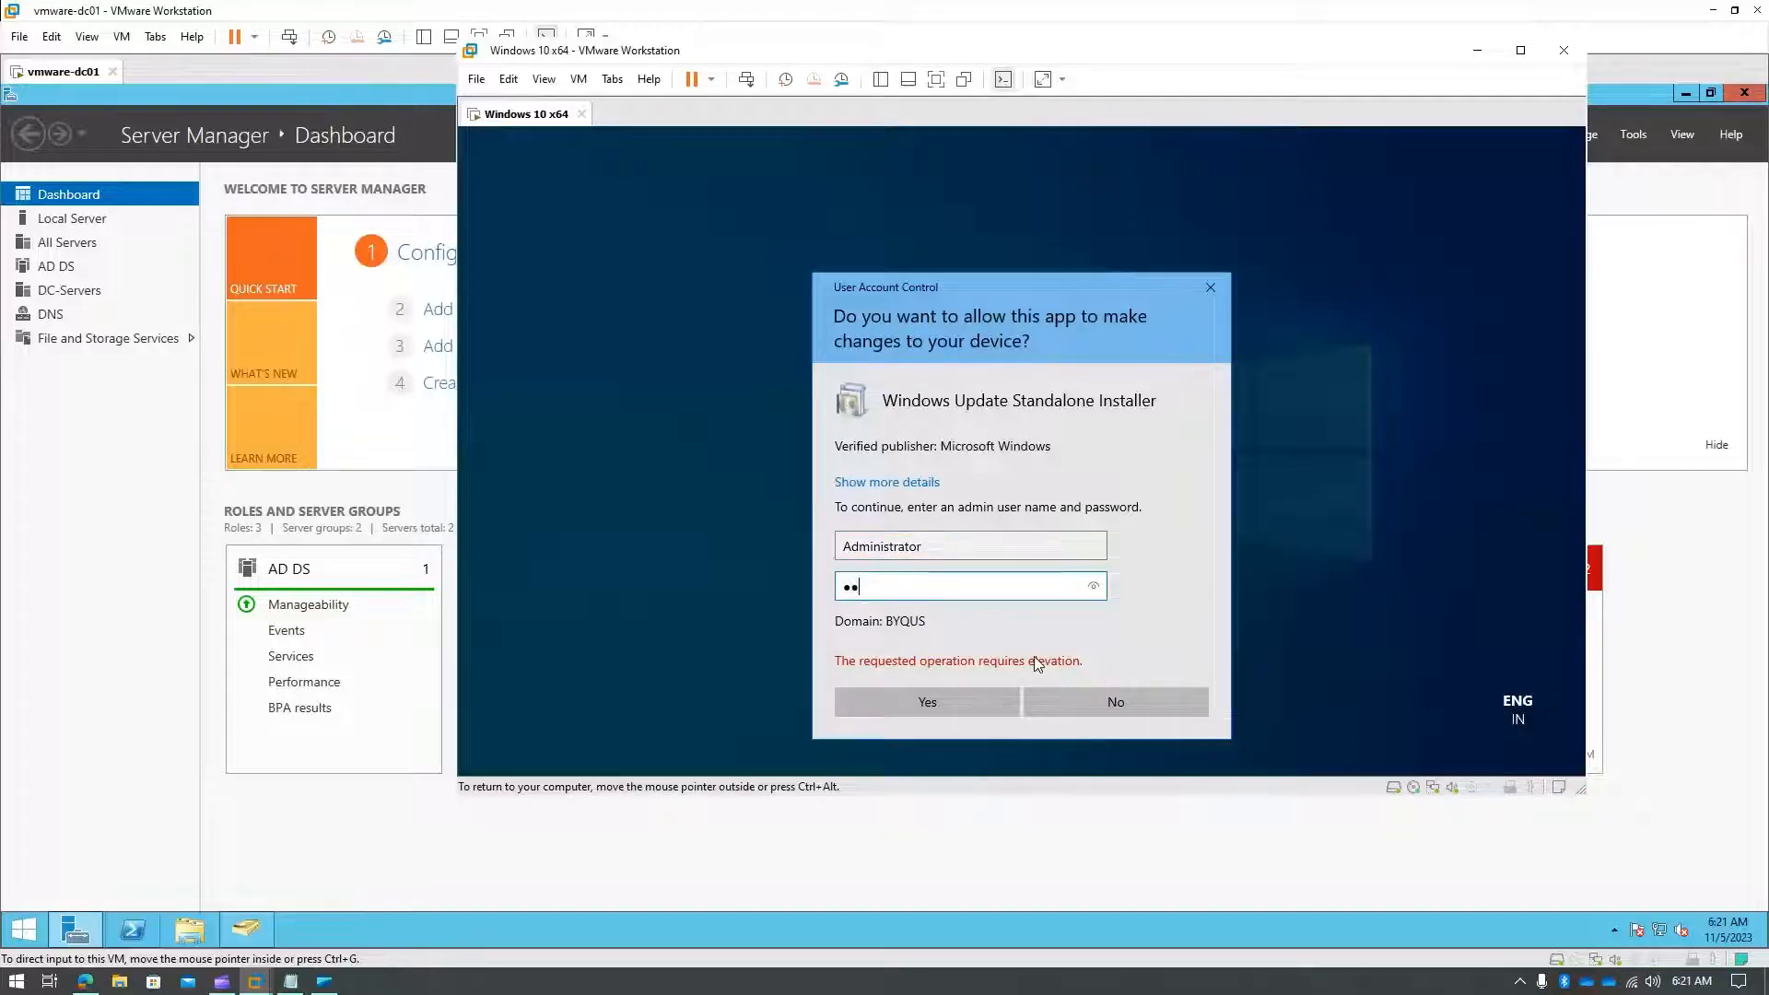
{"action": "type", "text": "••••••"}
{"action": "key", "text": "Return"}
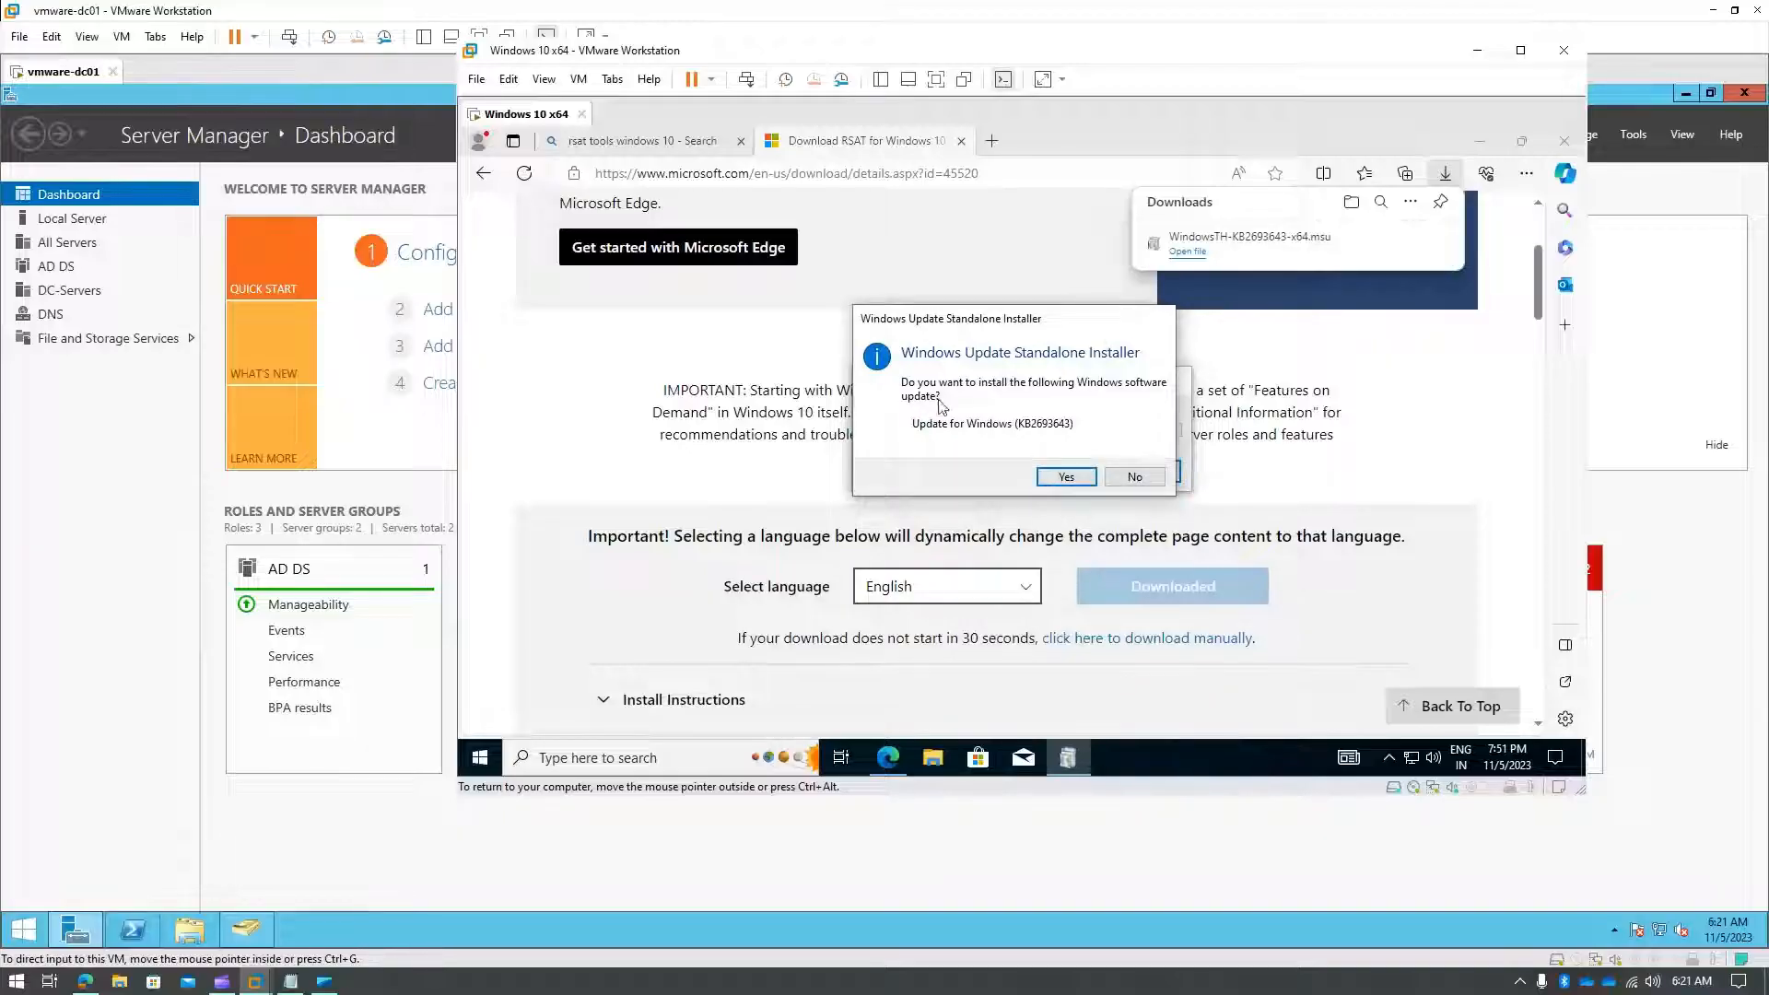
- Install update KB2693643 by accepting the license terms, then close the installer and Edge
{"action": "left_click", "coordinate": [1066, 477]}
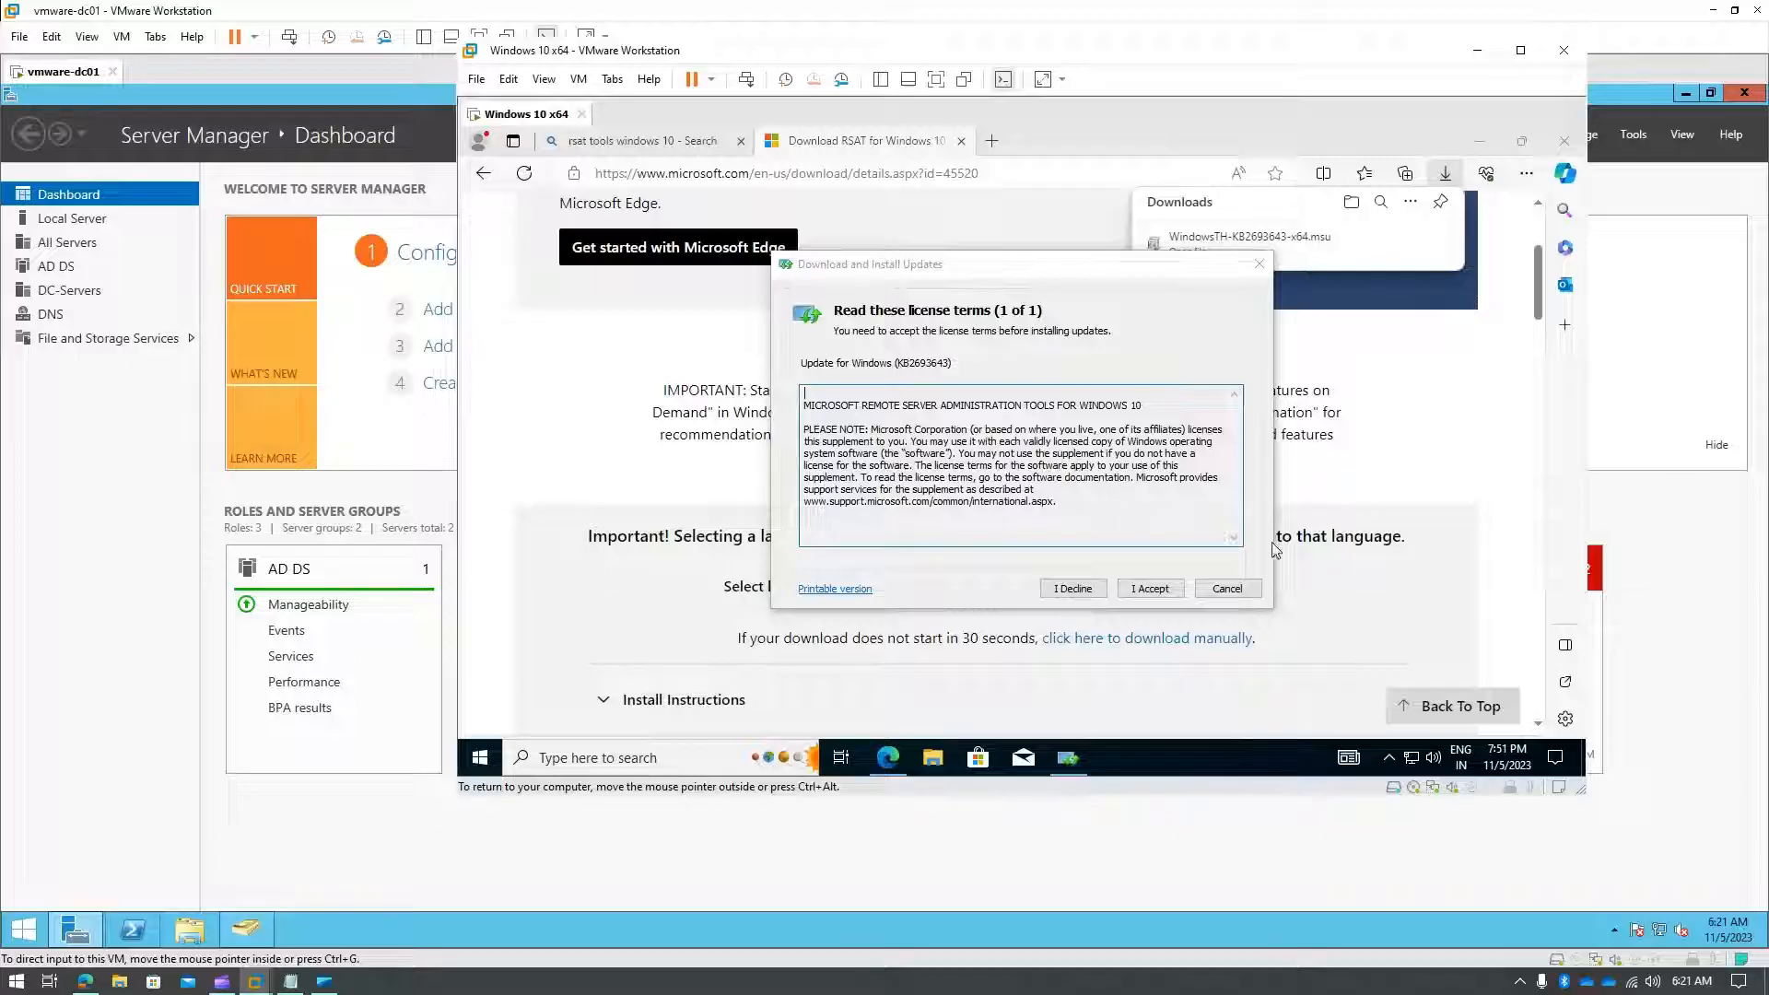
{"action": "left_click", "coordinate": [1171, 594]}
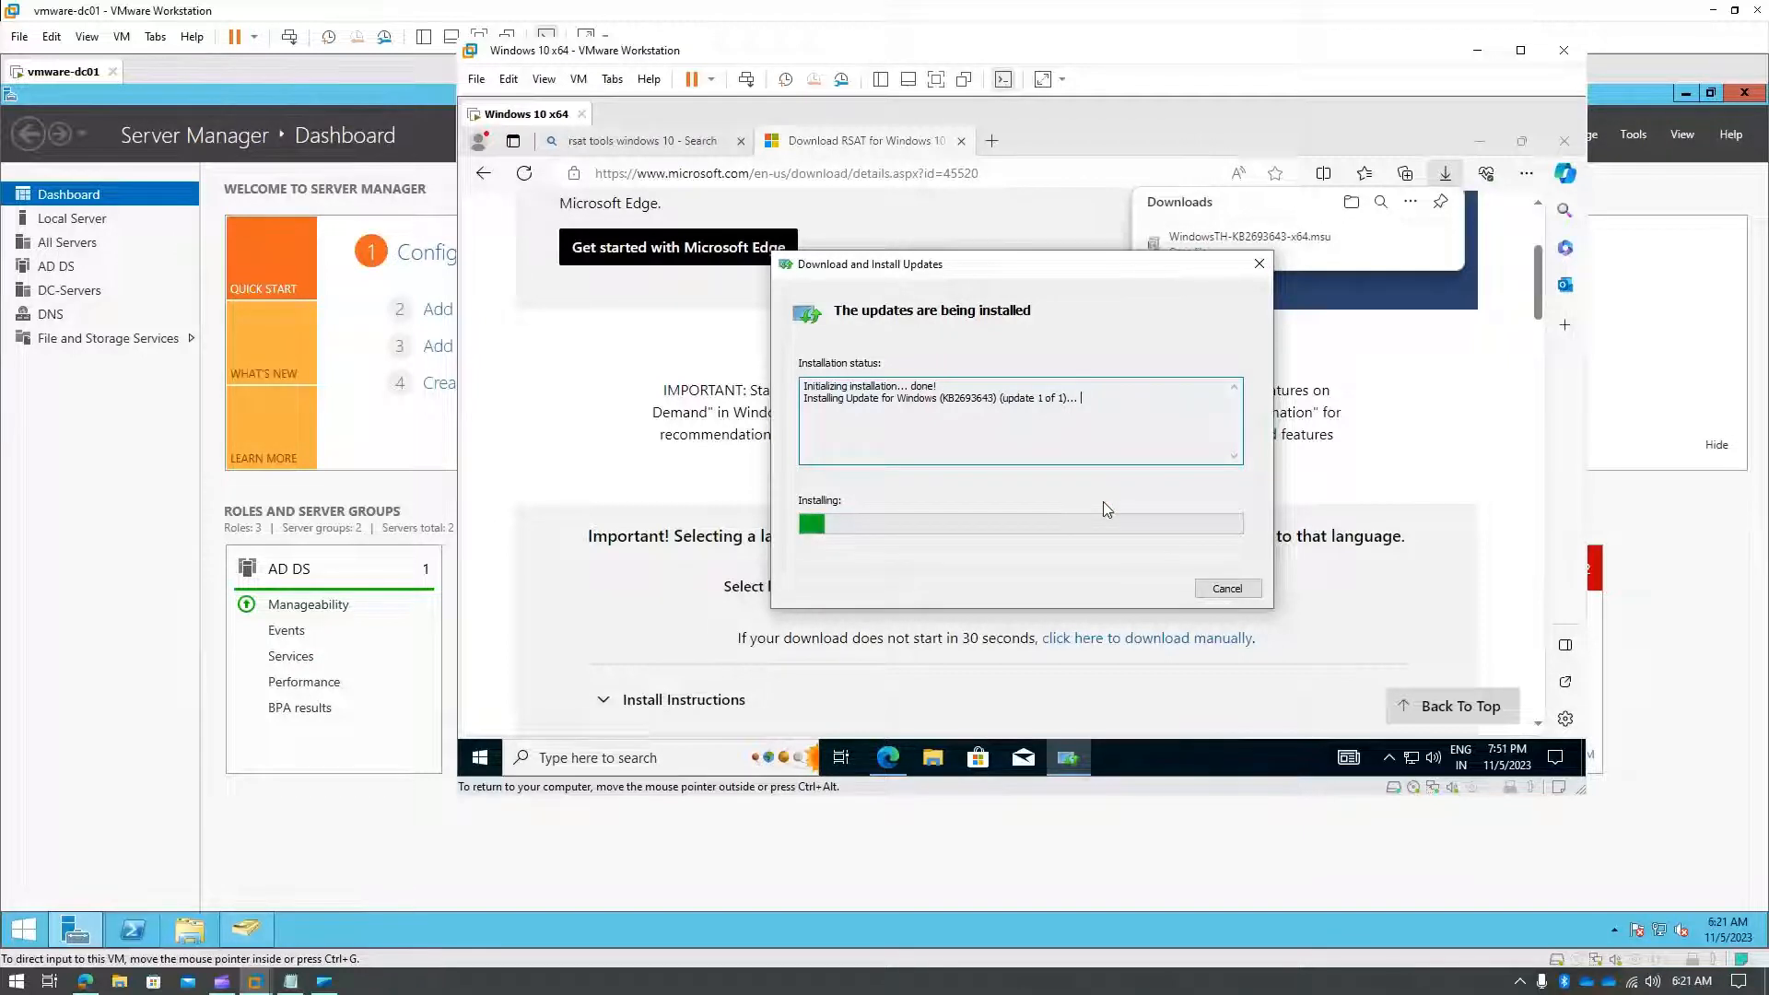
{"action": "left_click", "coordinate": [1518, 60]}
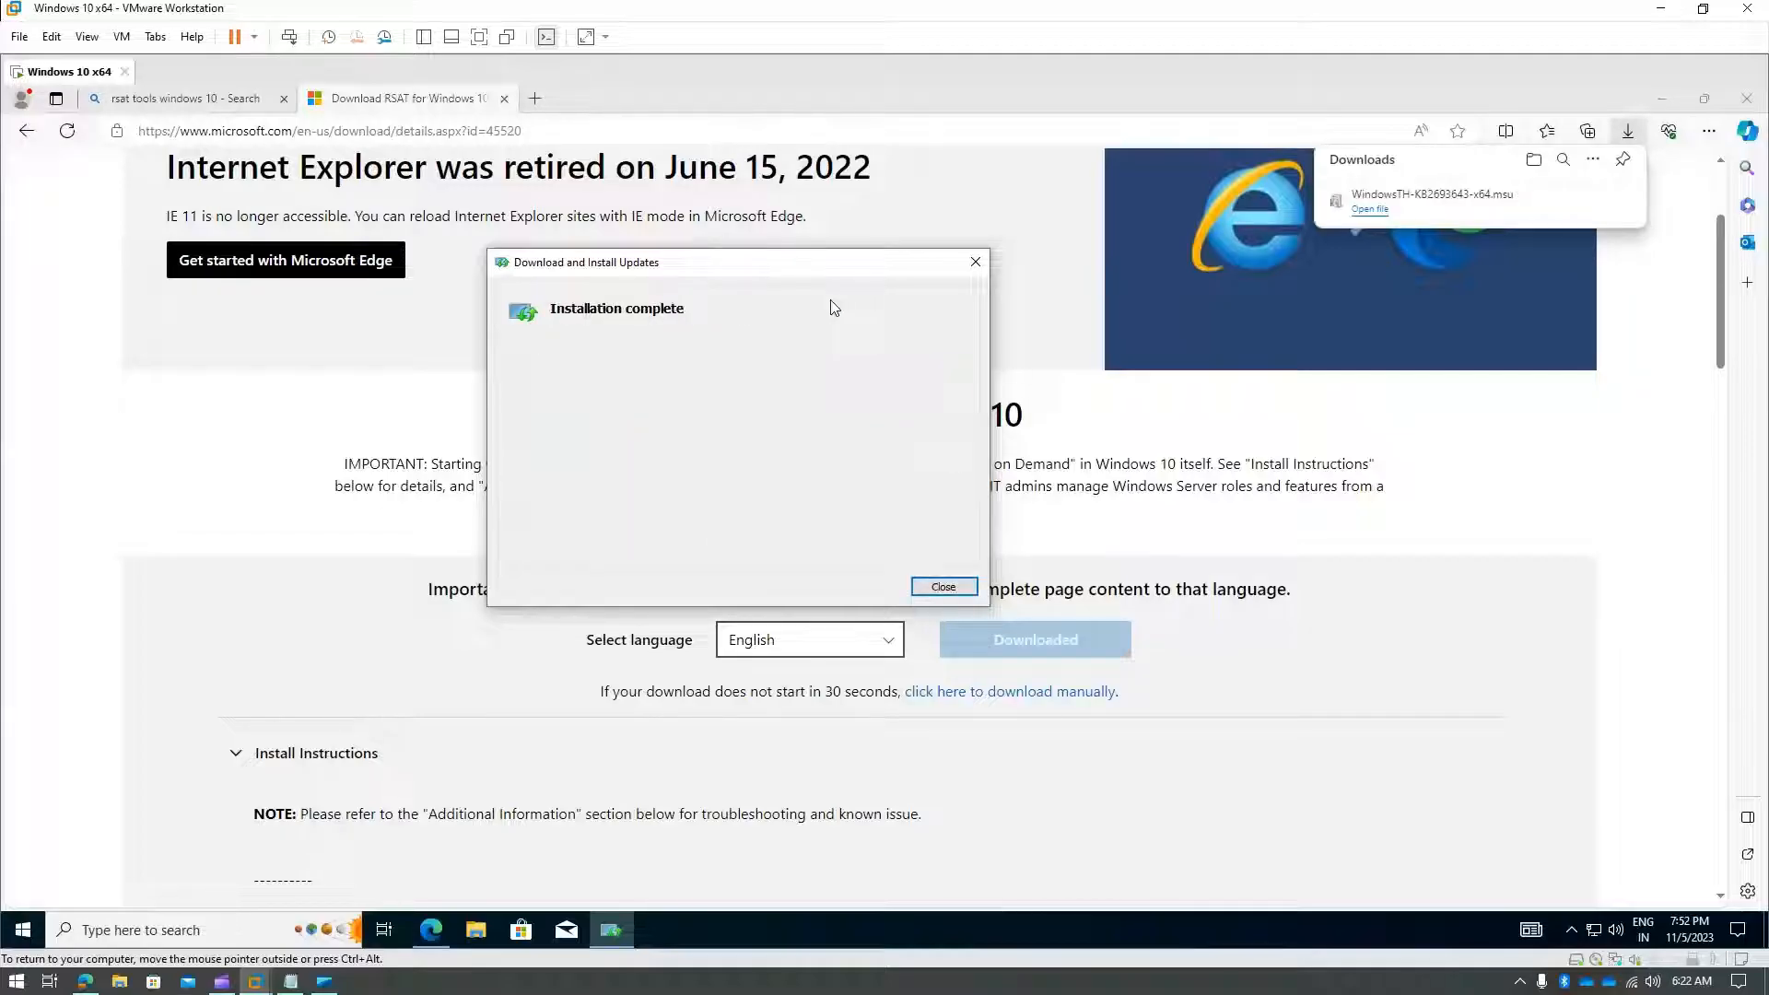
{"action": "left_click", "coordinate": [943, 586]}
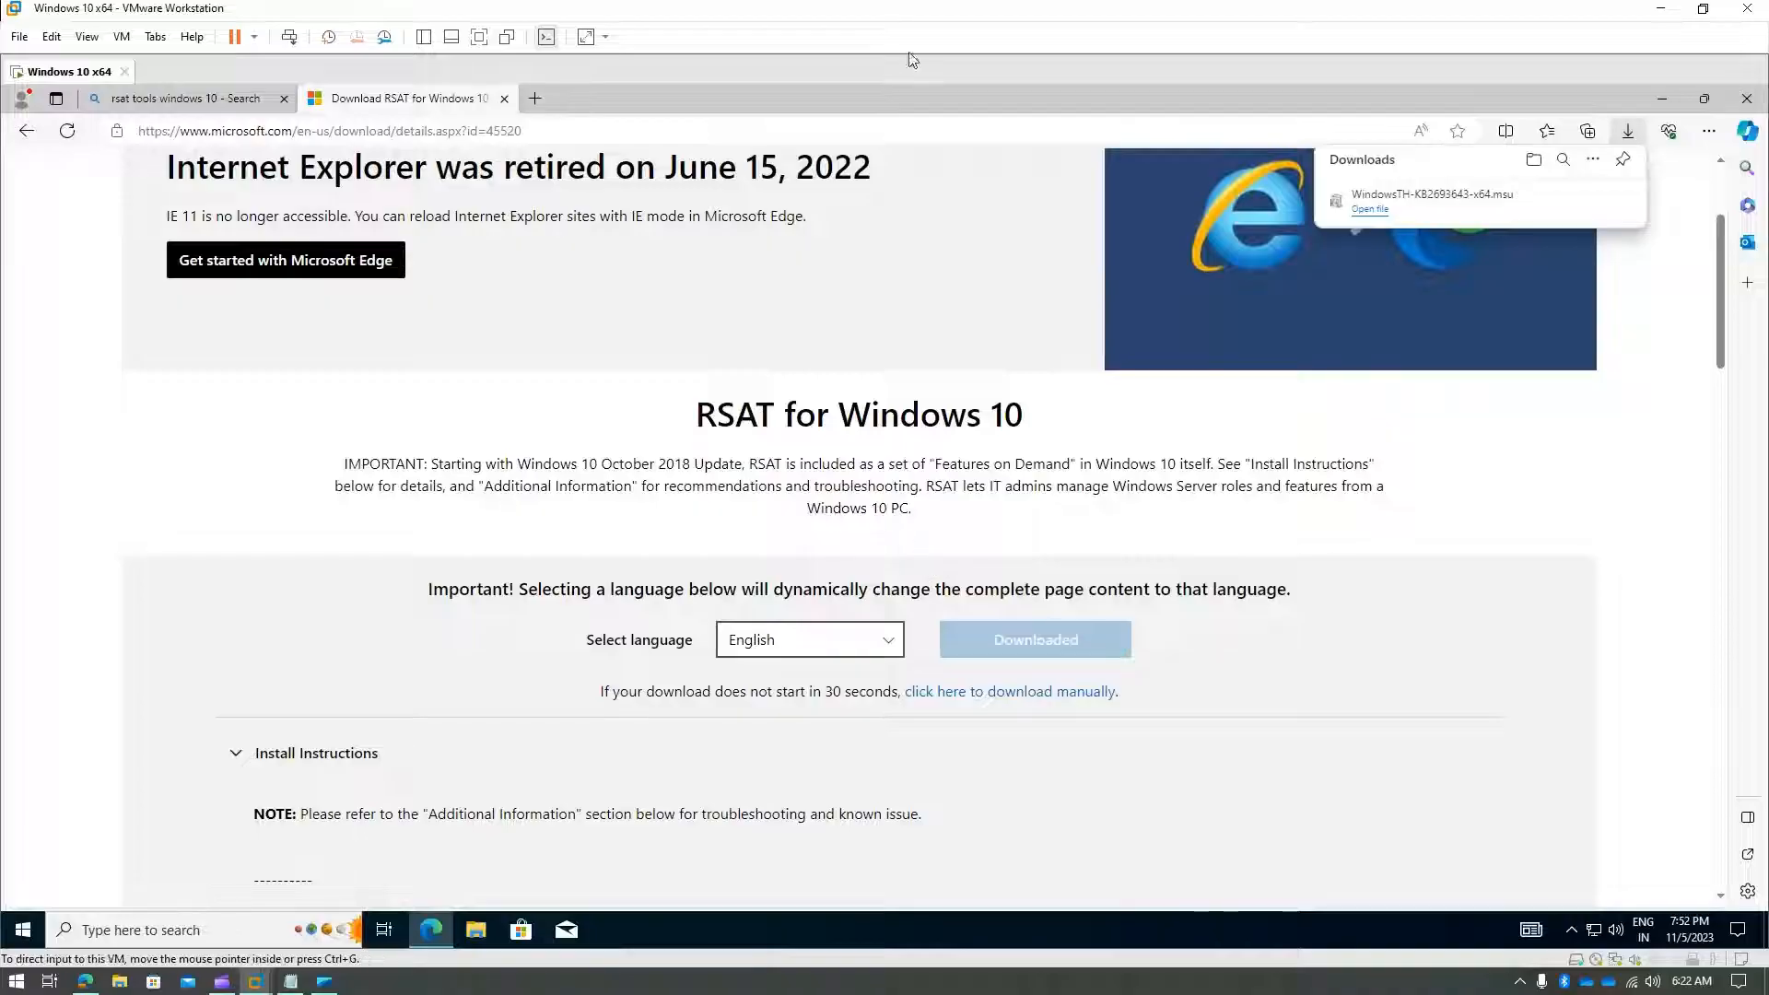
{"action": "left_click", "coordinate": [1748, 98]}
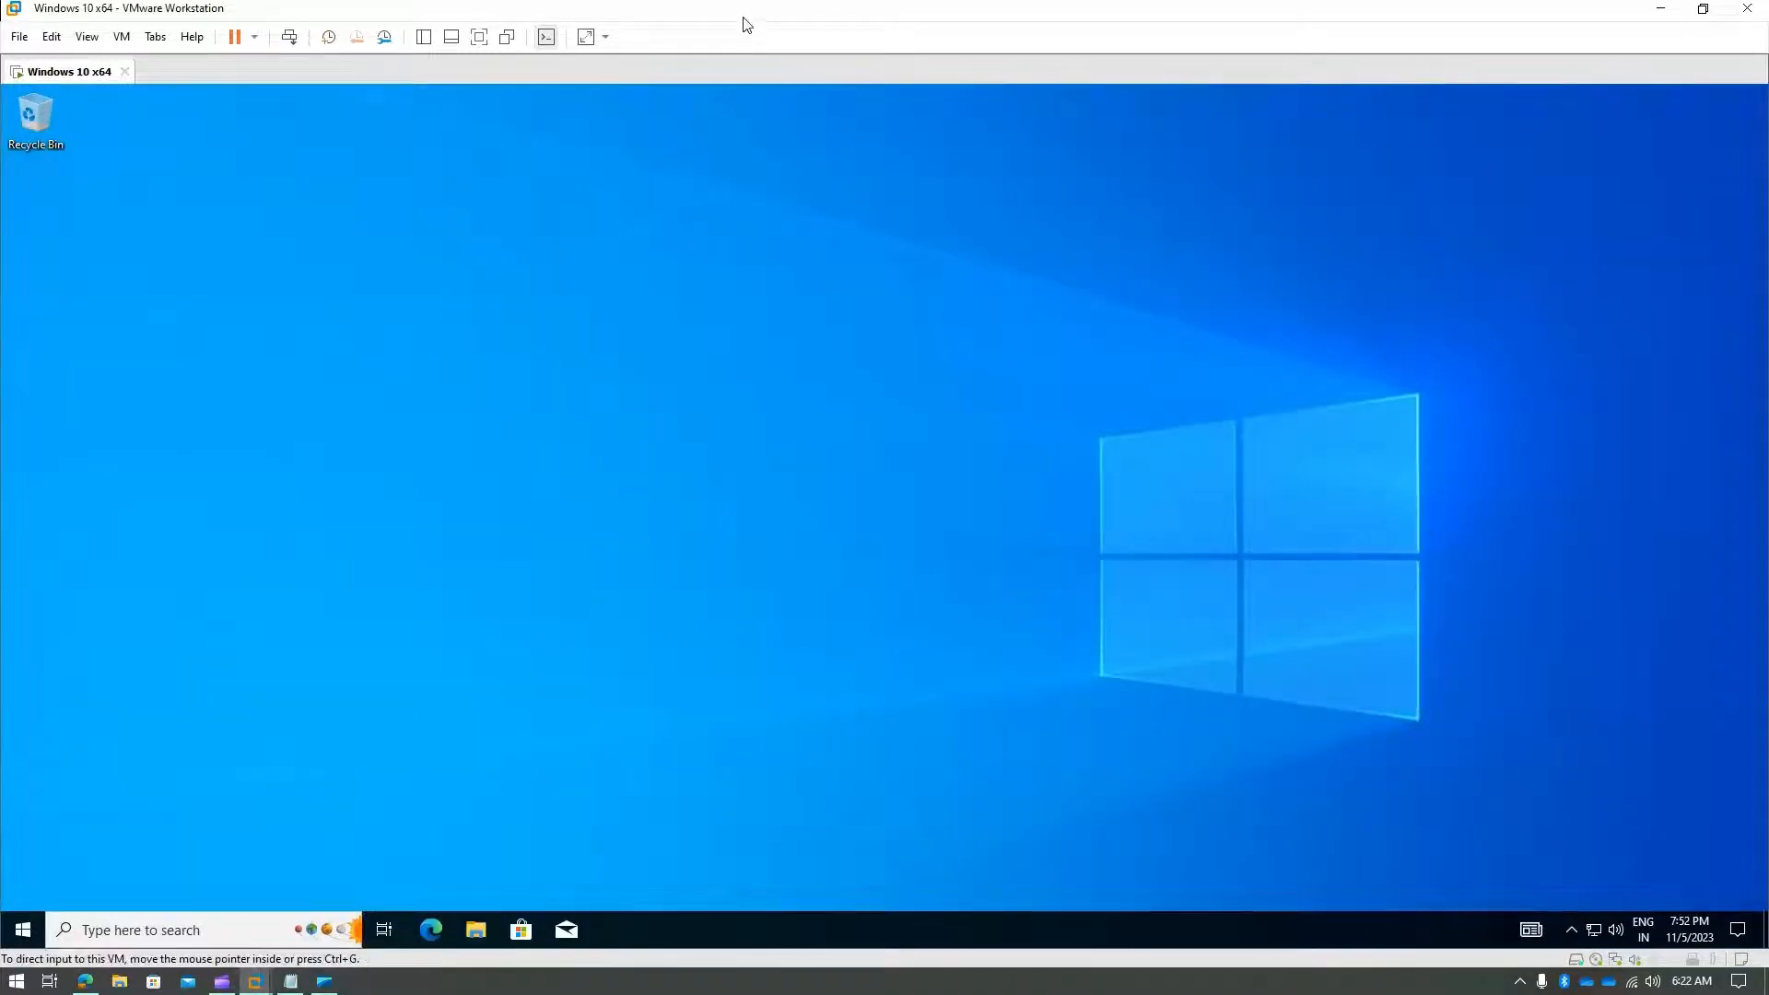
- Launch dsa.msc on the Windows 10 VM, expand byqus.com, and select client user01 in Users
{"action": "left_click_drag", "start_coordinate": [747, 11], "coordinate": [982, 66]}
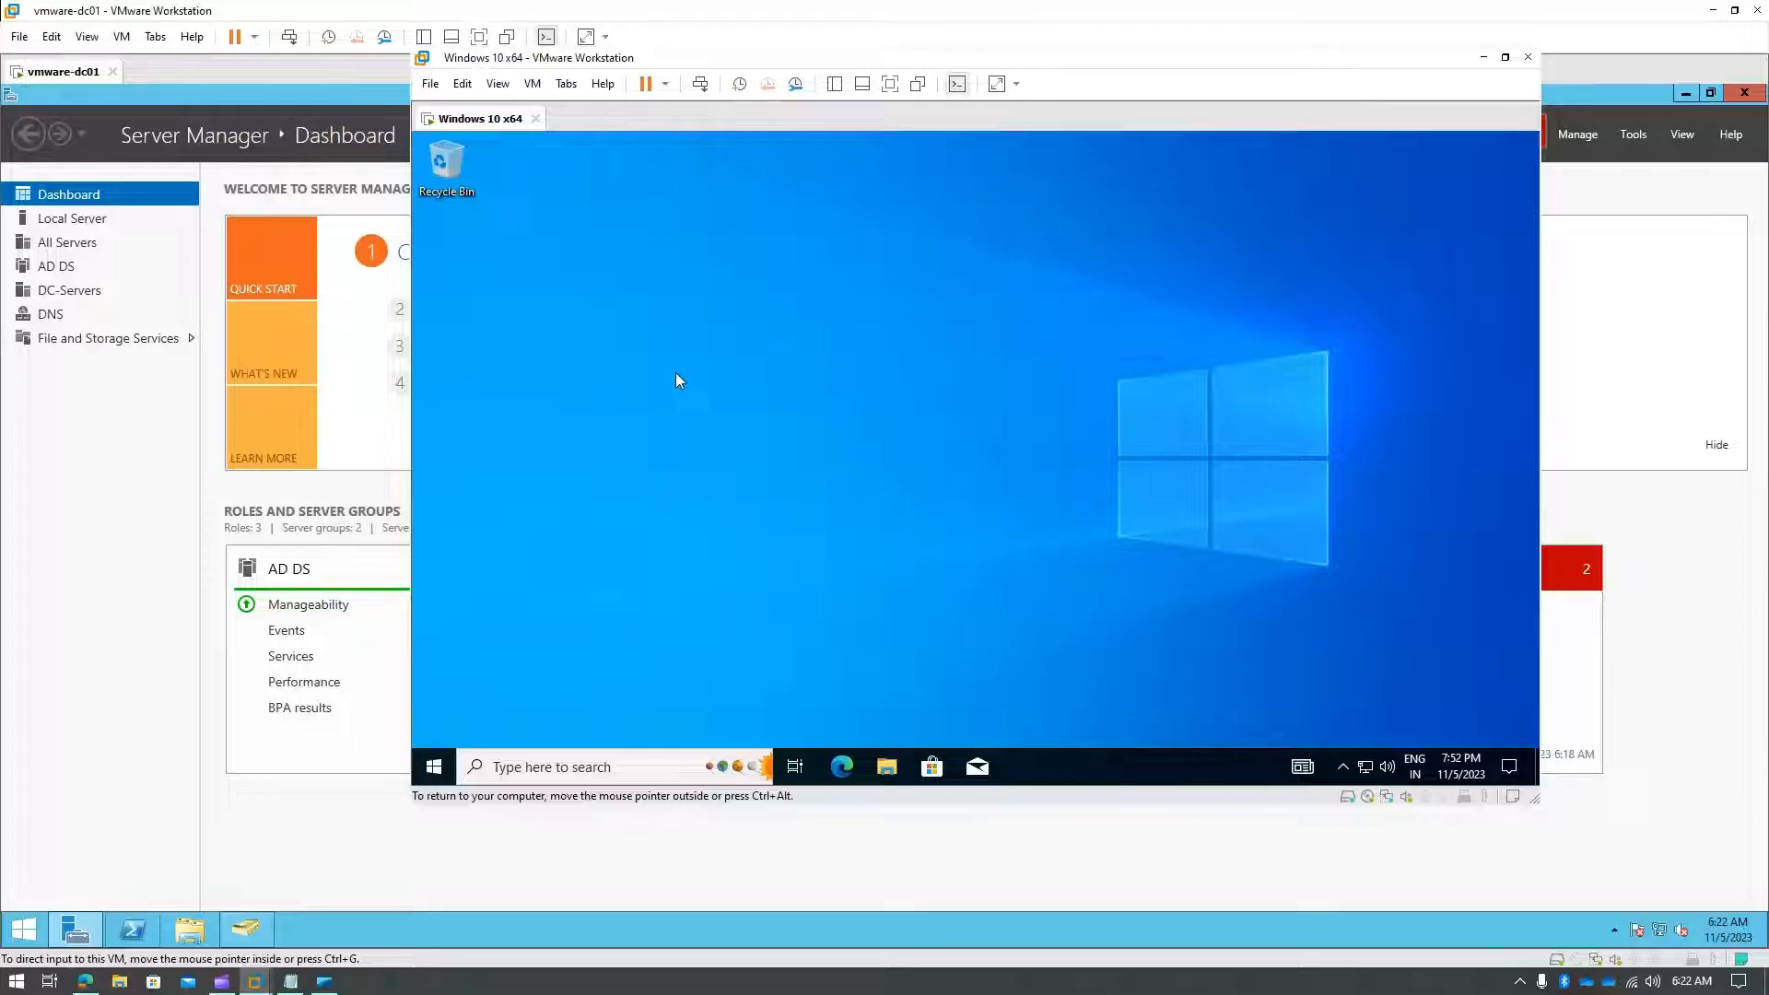
{"action": "left_click", "coordinate": [574, 767]}
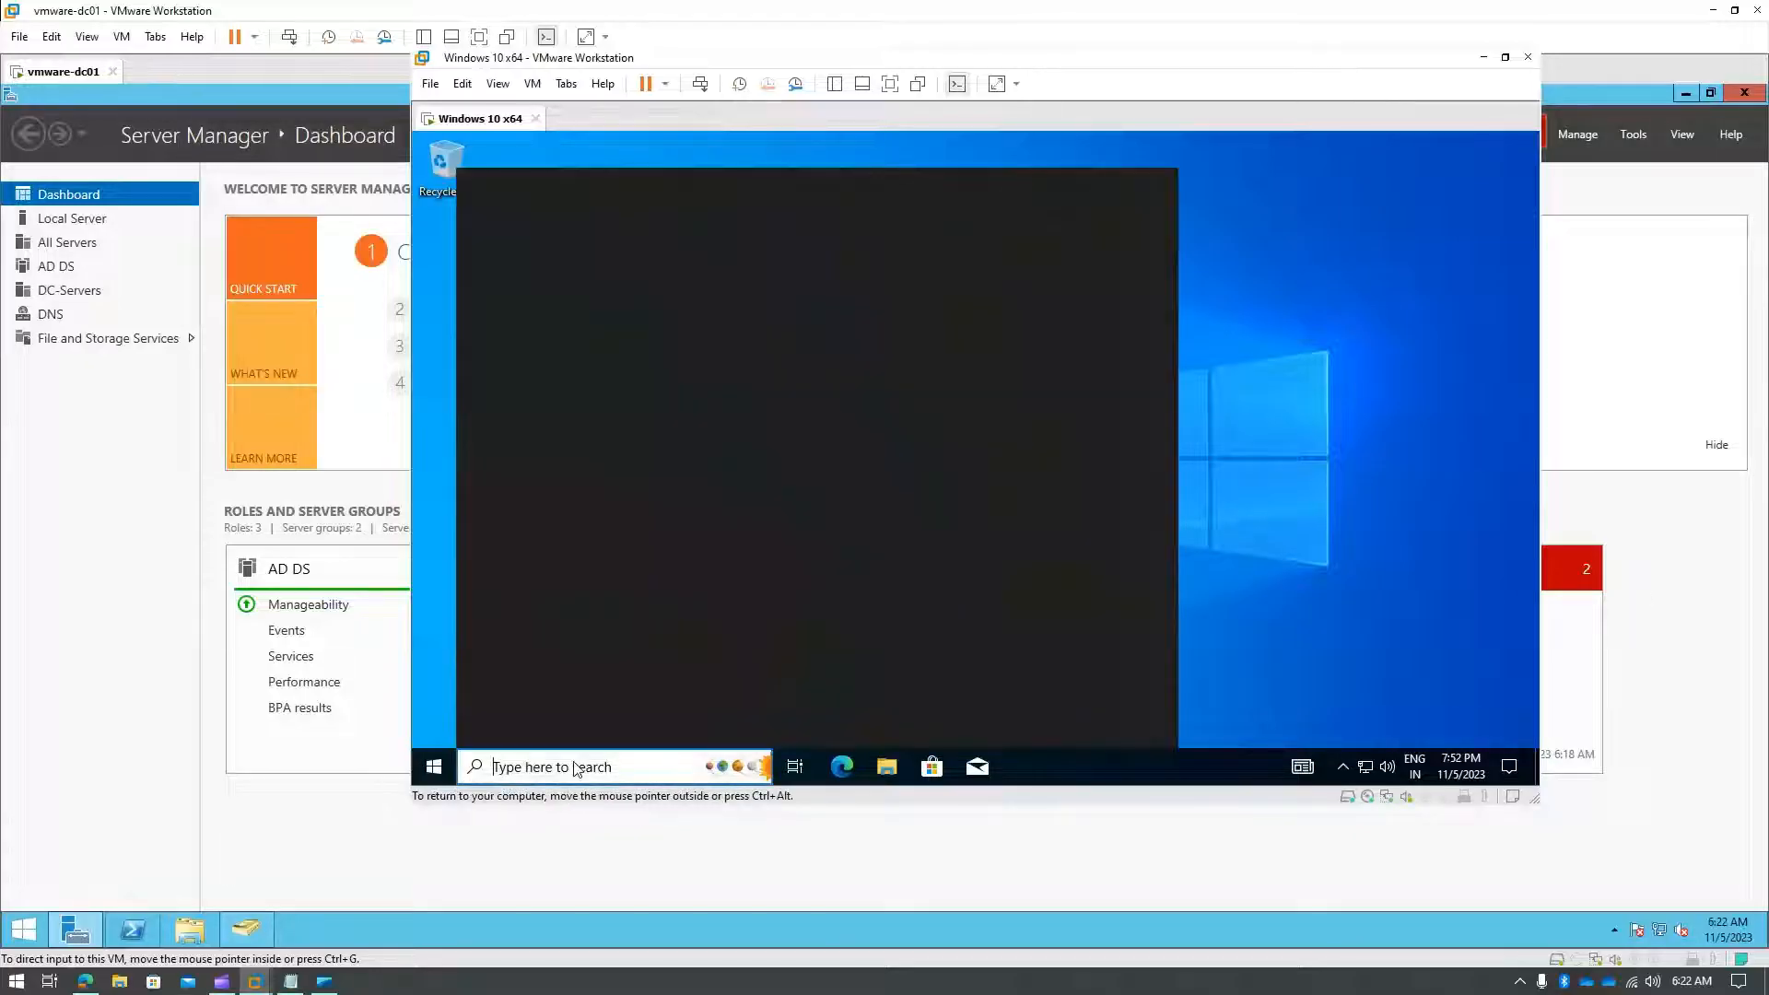
{"action": "type", "text": "dsa.msc"}
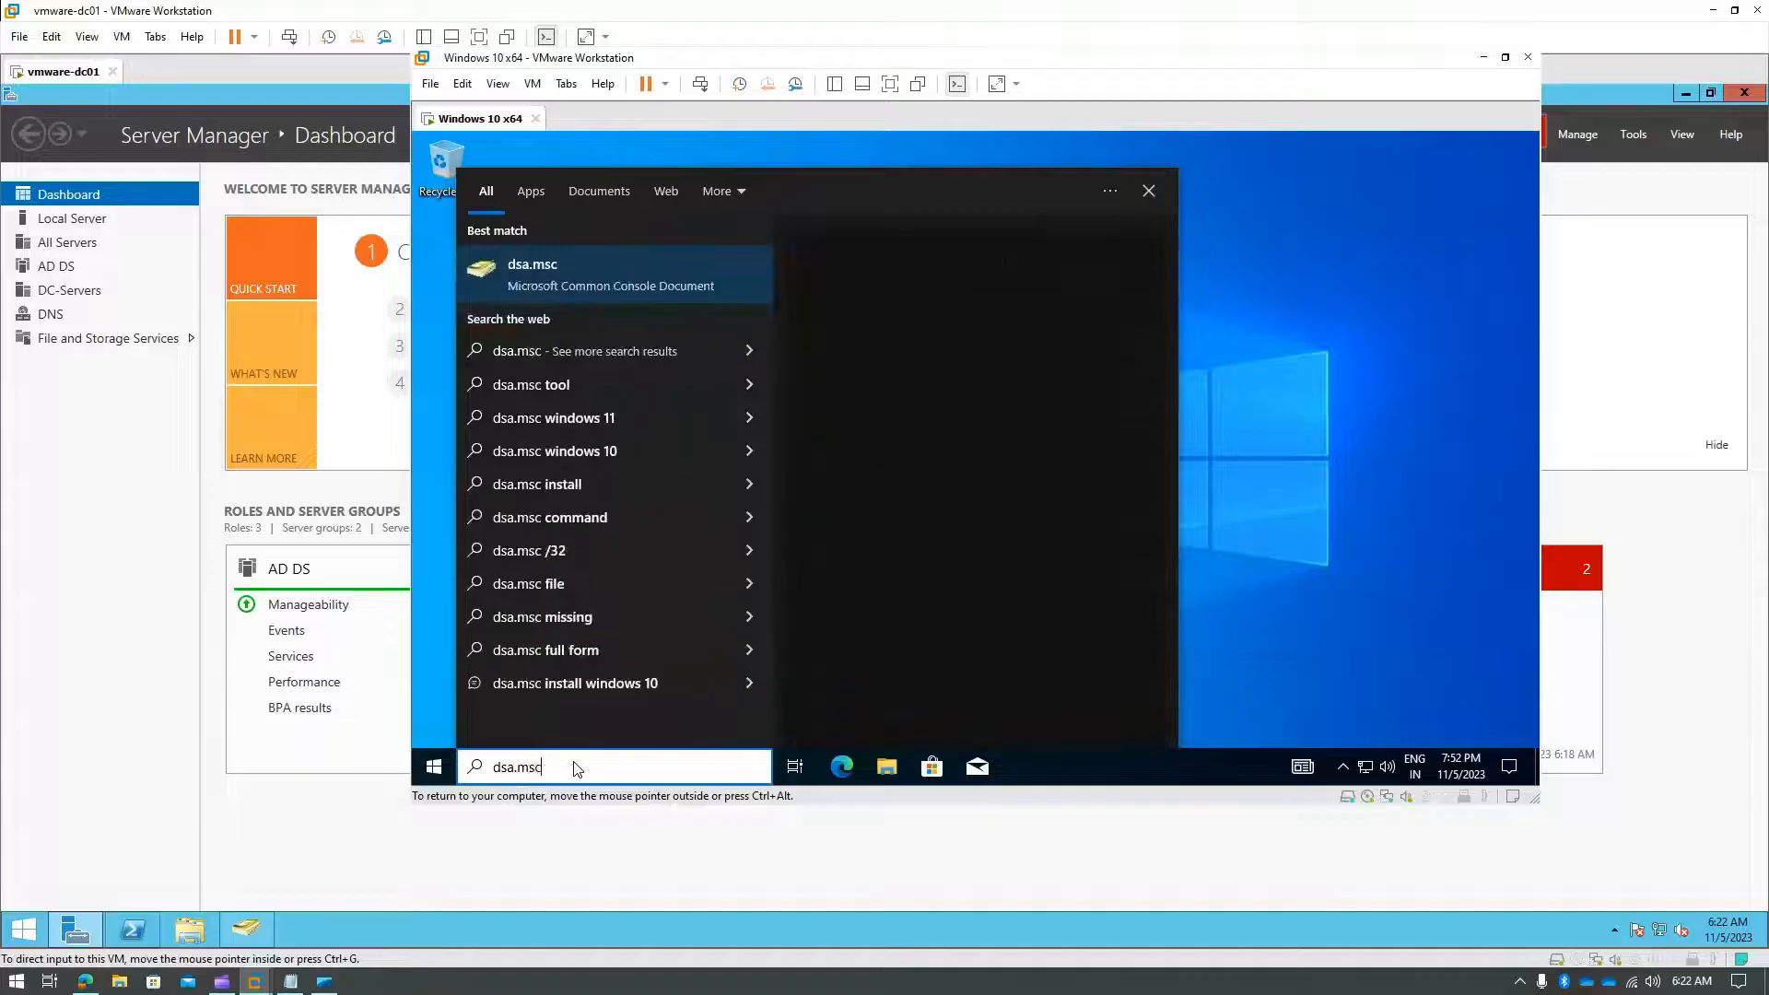
{"action": "left_click", "coordinate": [571, 280]}
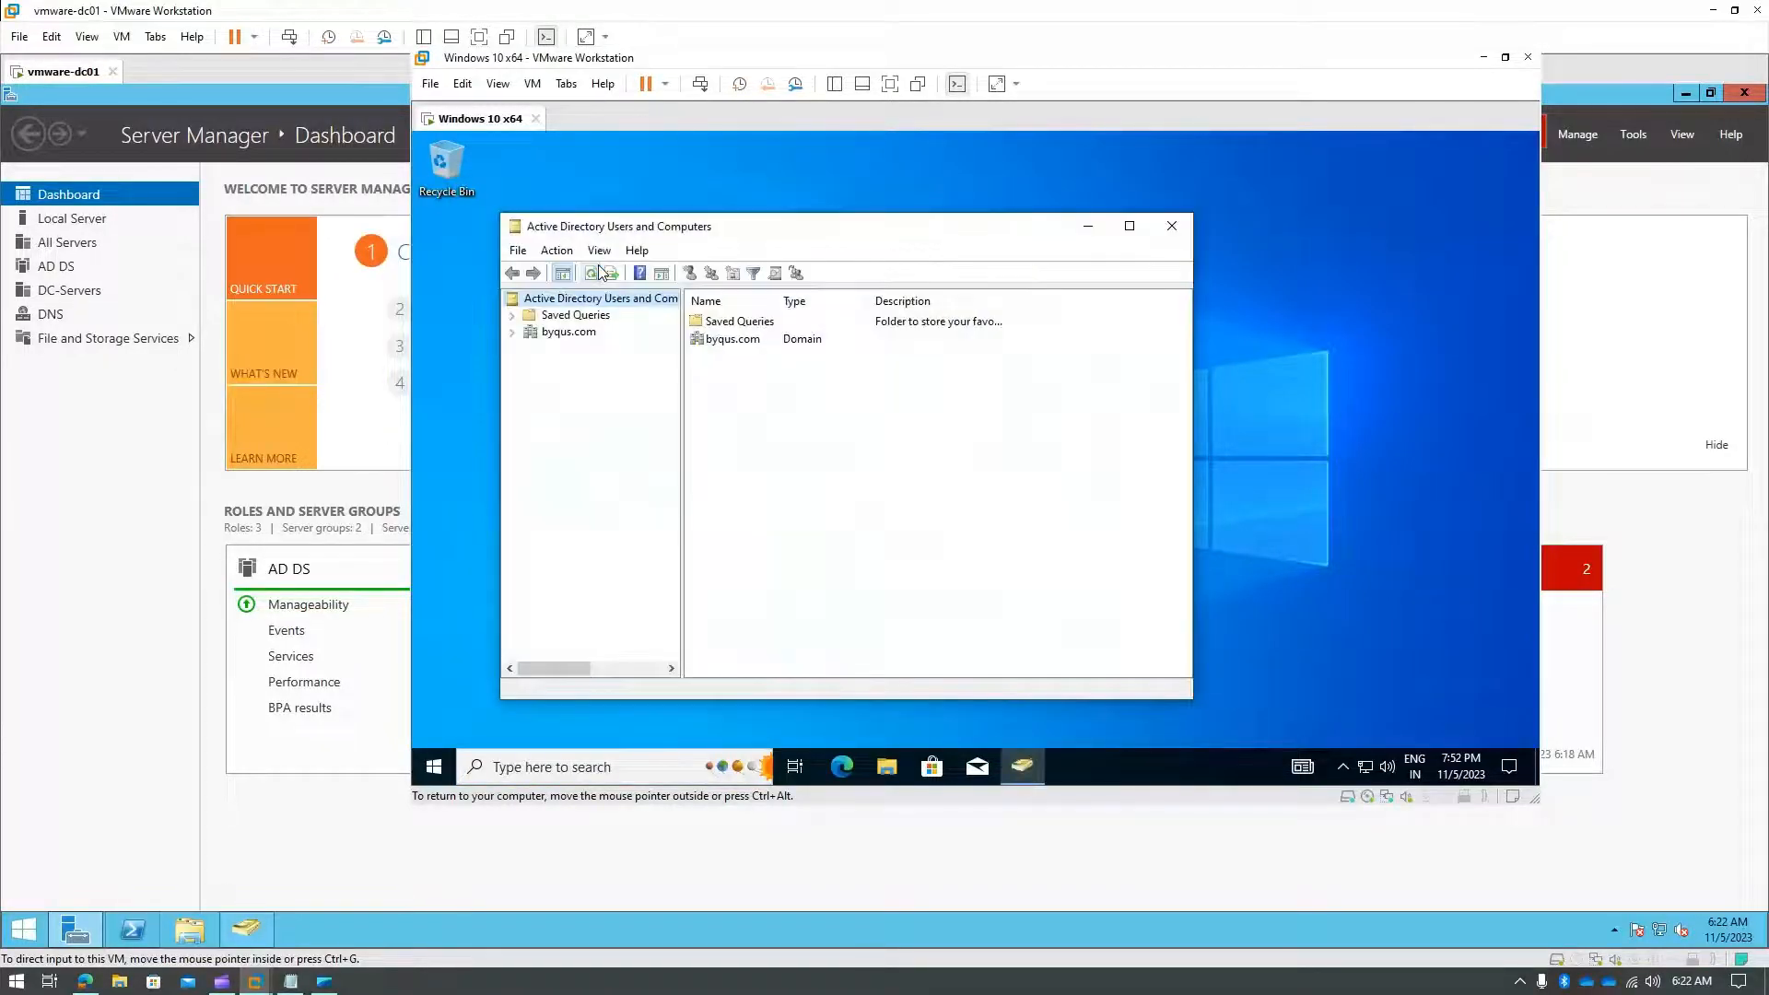
{"action": "left_click", "coordinate": [569, 331]}
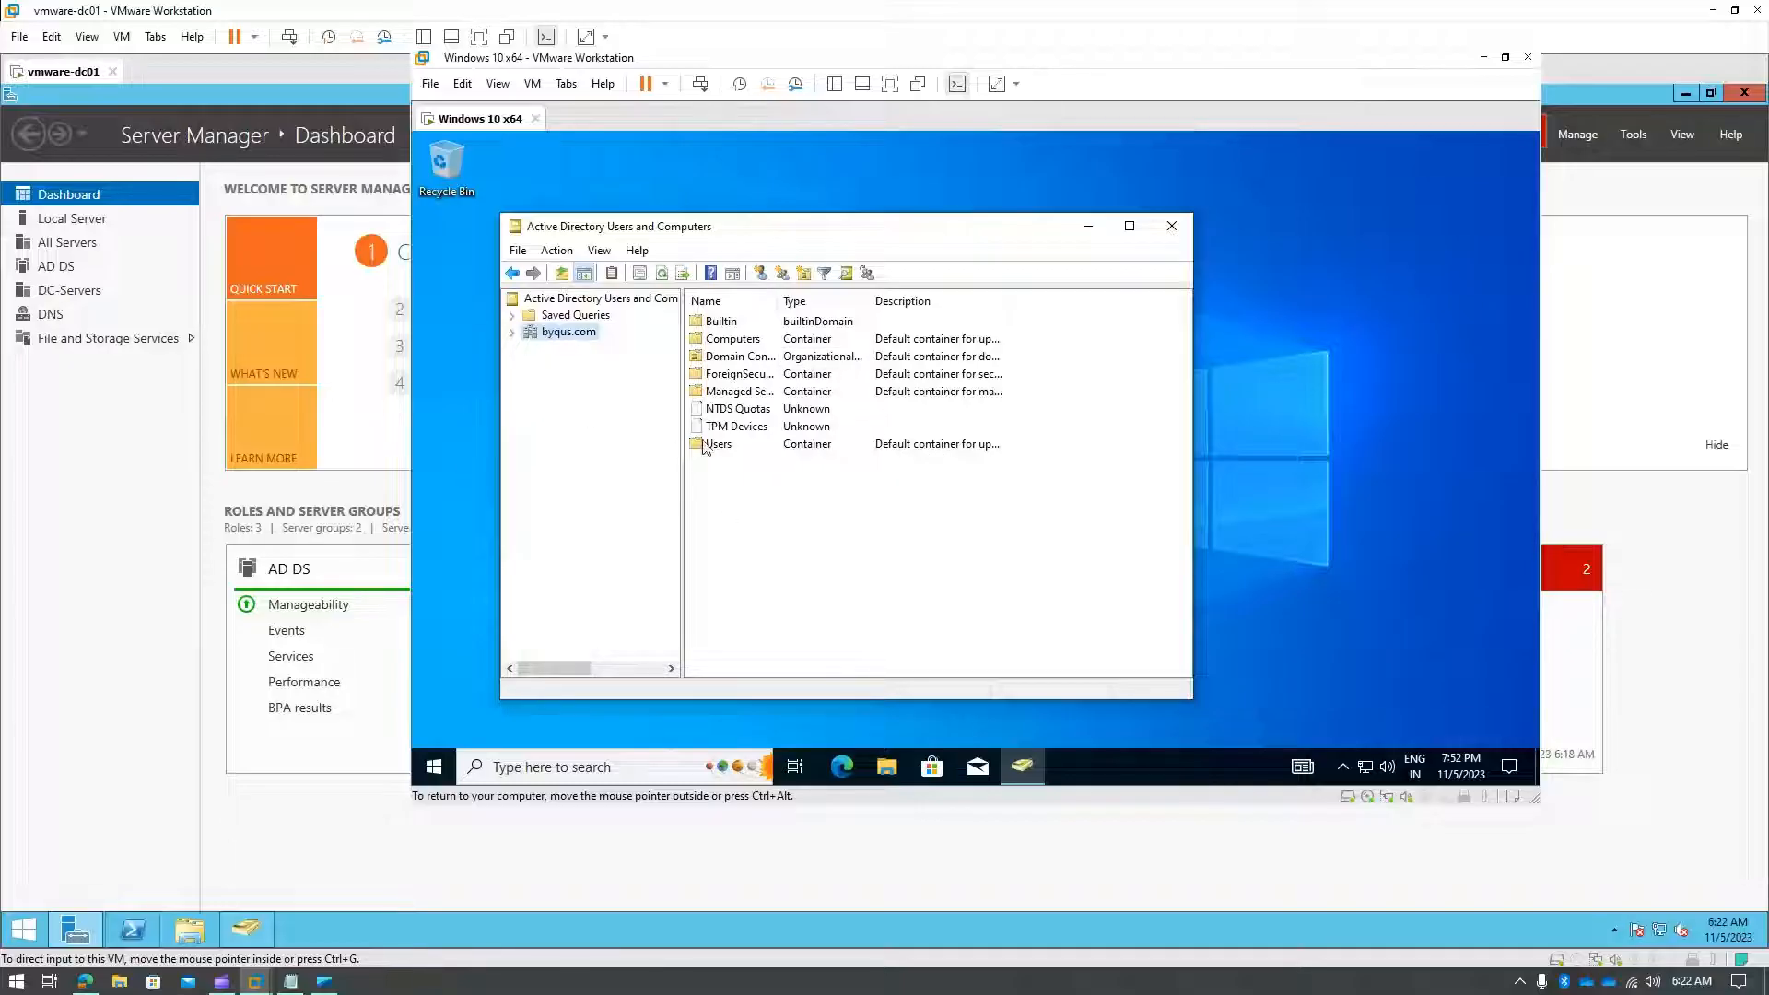
{"action": "left_click", "coordinate": [511, 332]}
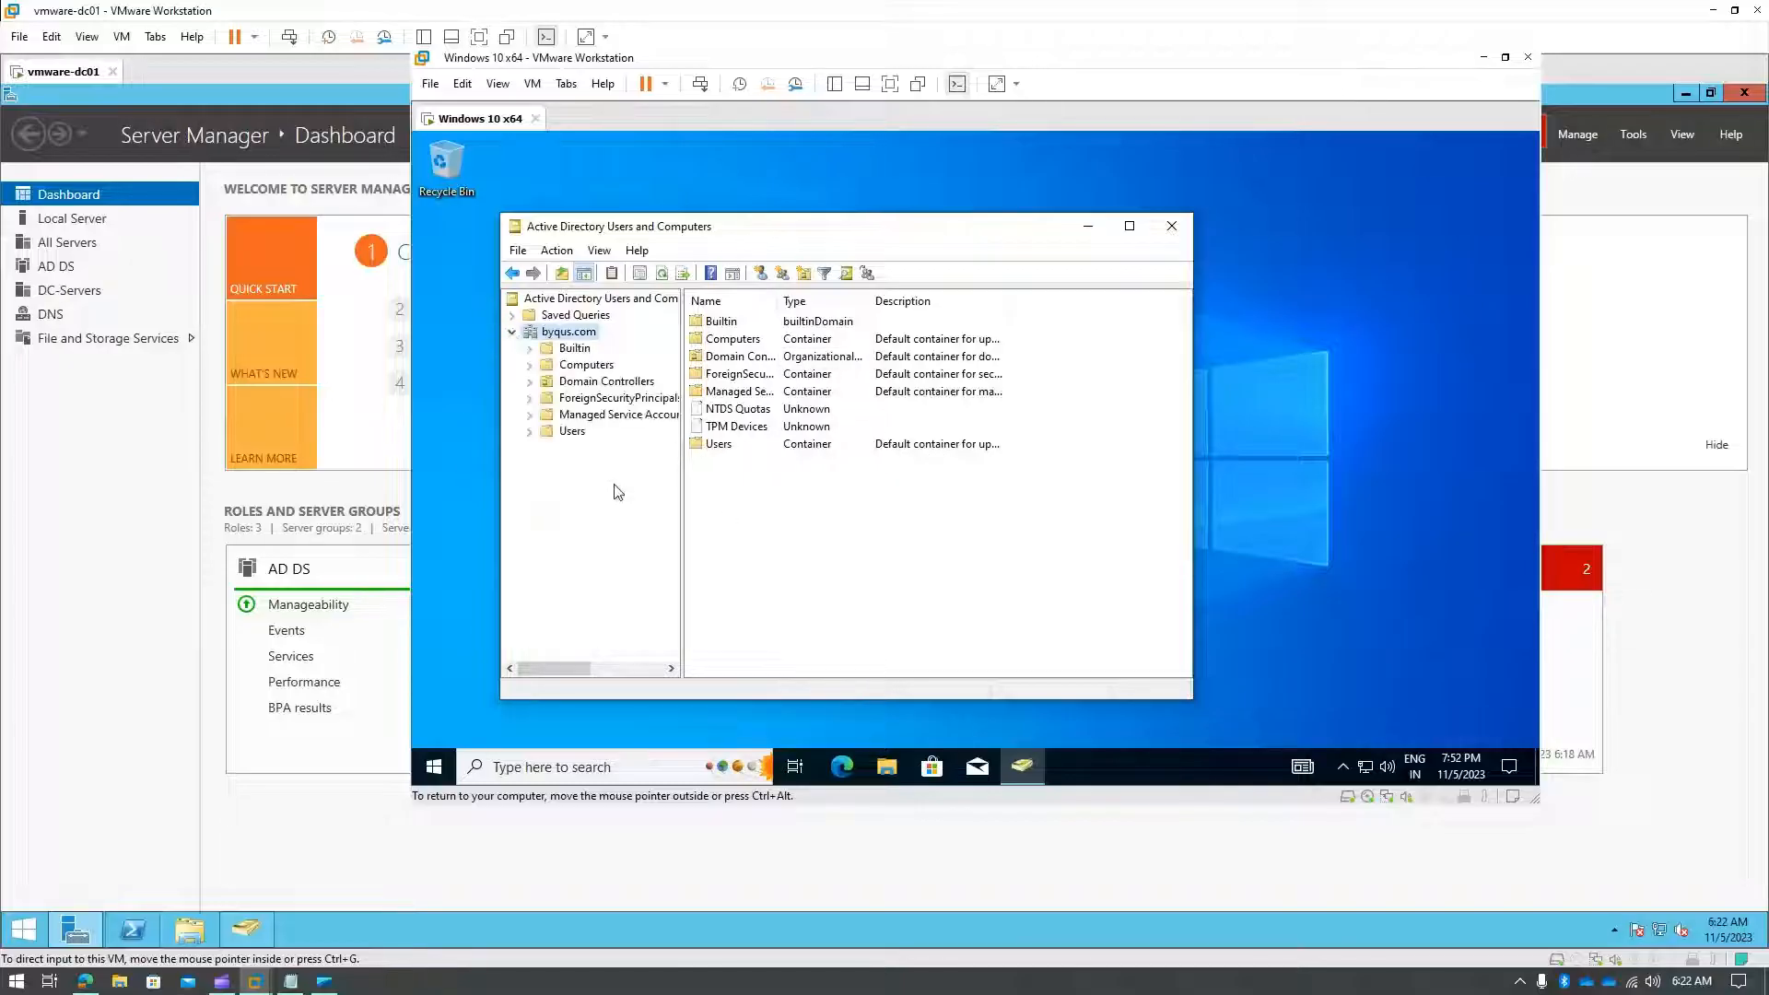
{"action": "left_click", "coordinate": [571, 431]}
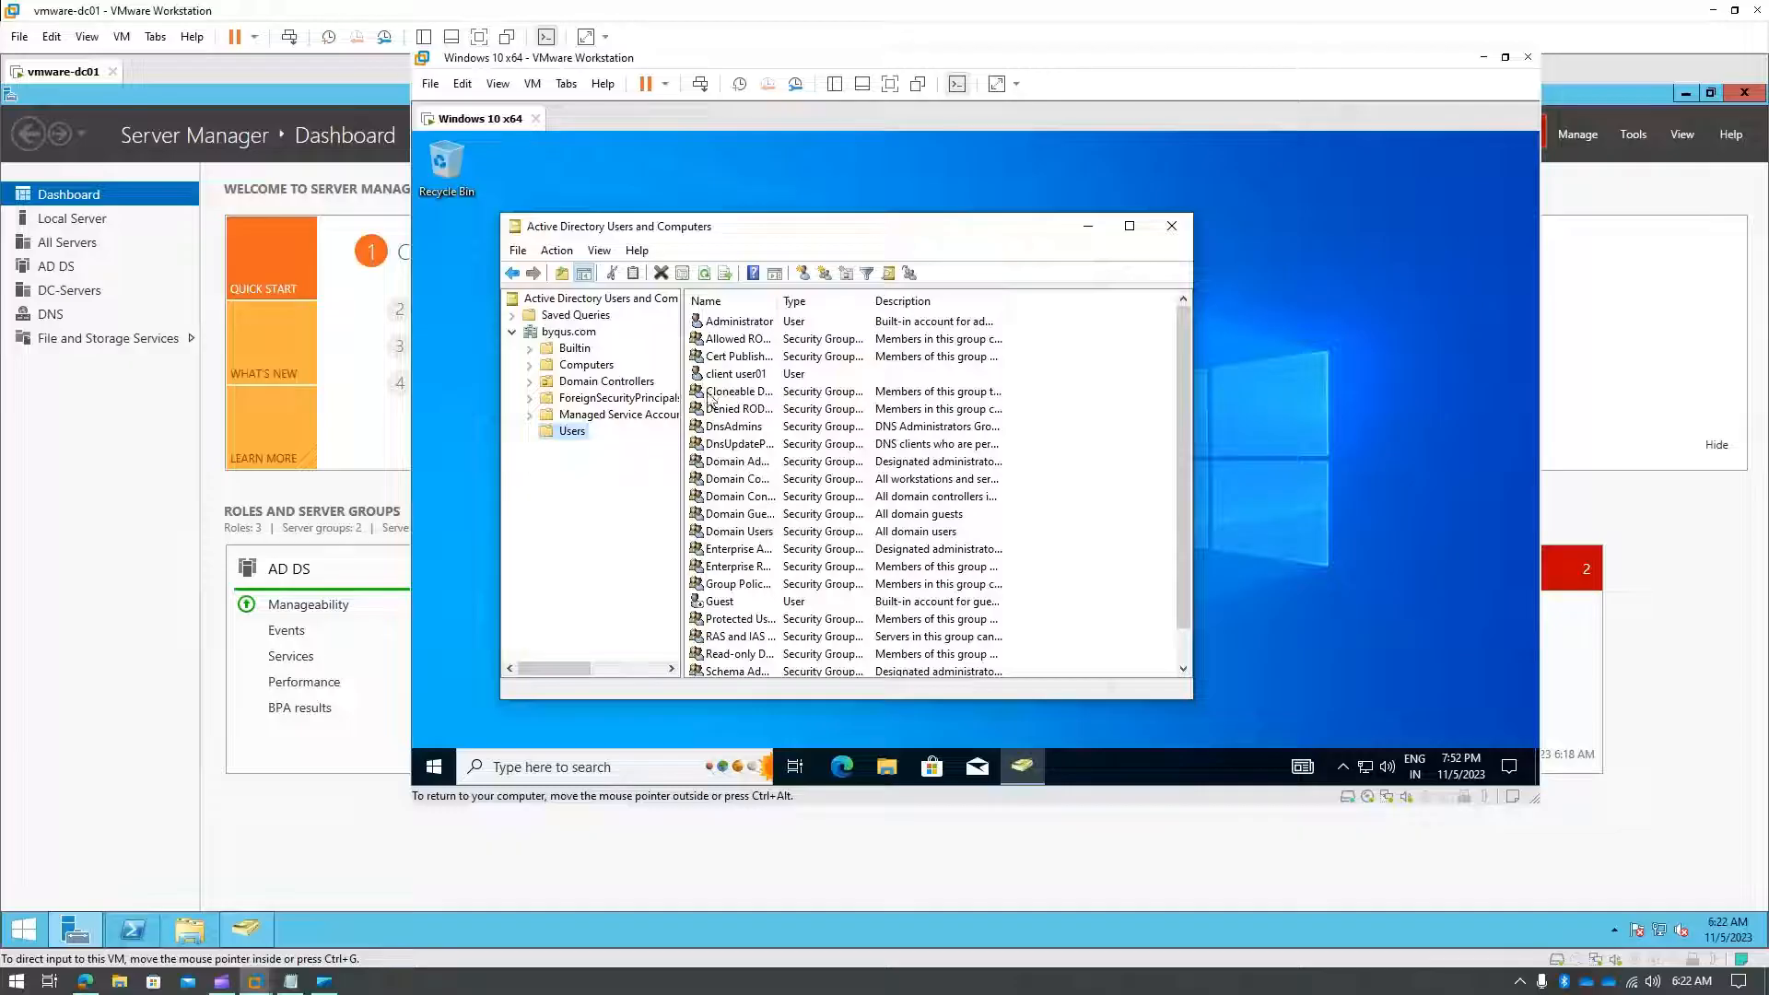
{"action": "left_click", "coordinate": [739, 374]}
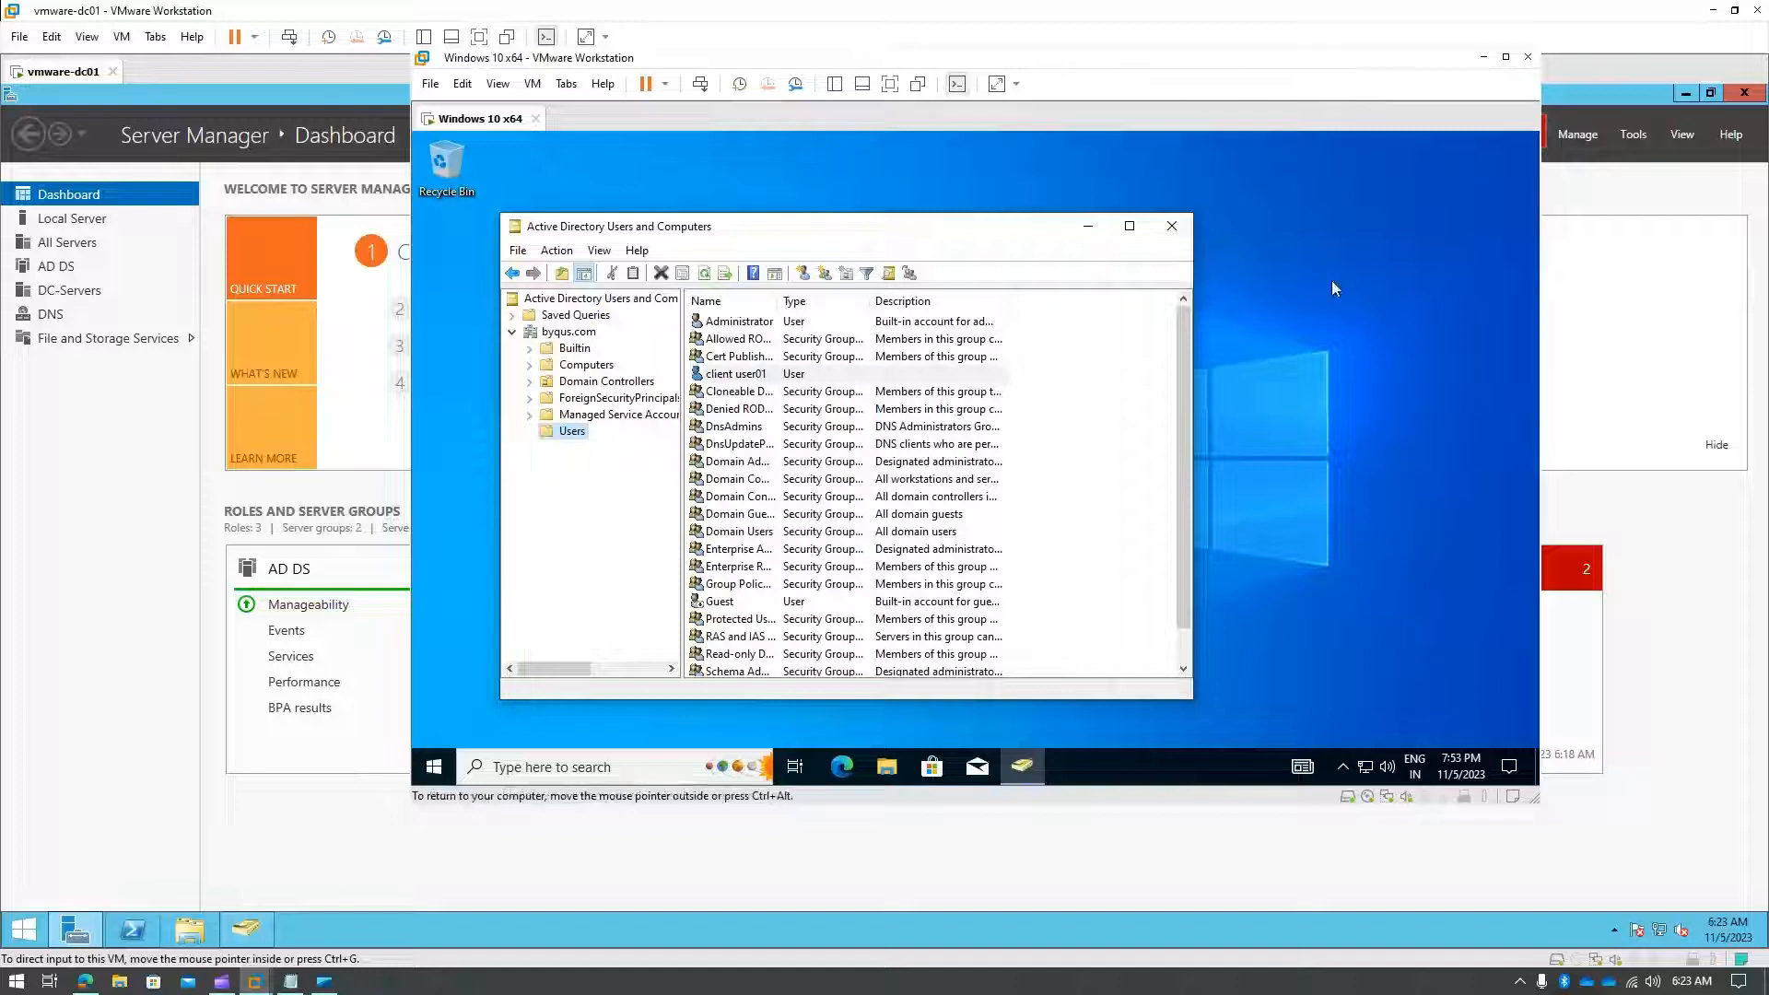
- Start a new user in the Users container named User Client with logon name user.client03
{"action": "double_click", "coordinate": [1199, 66]}
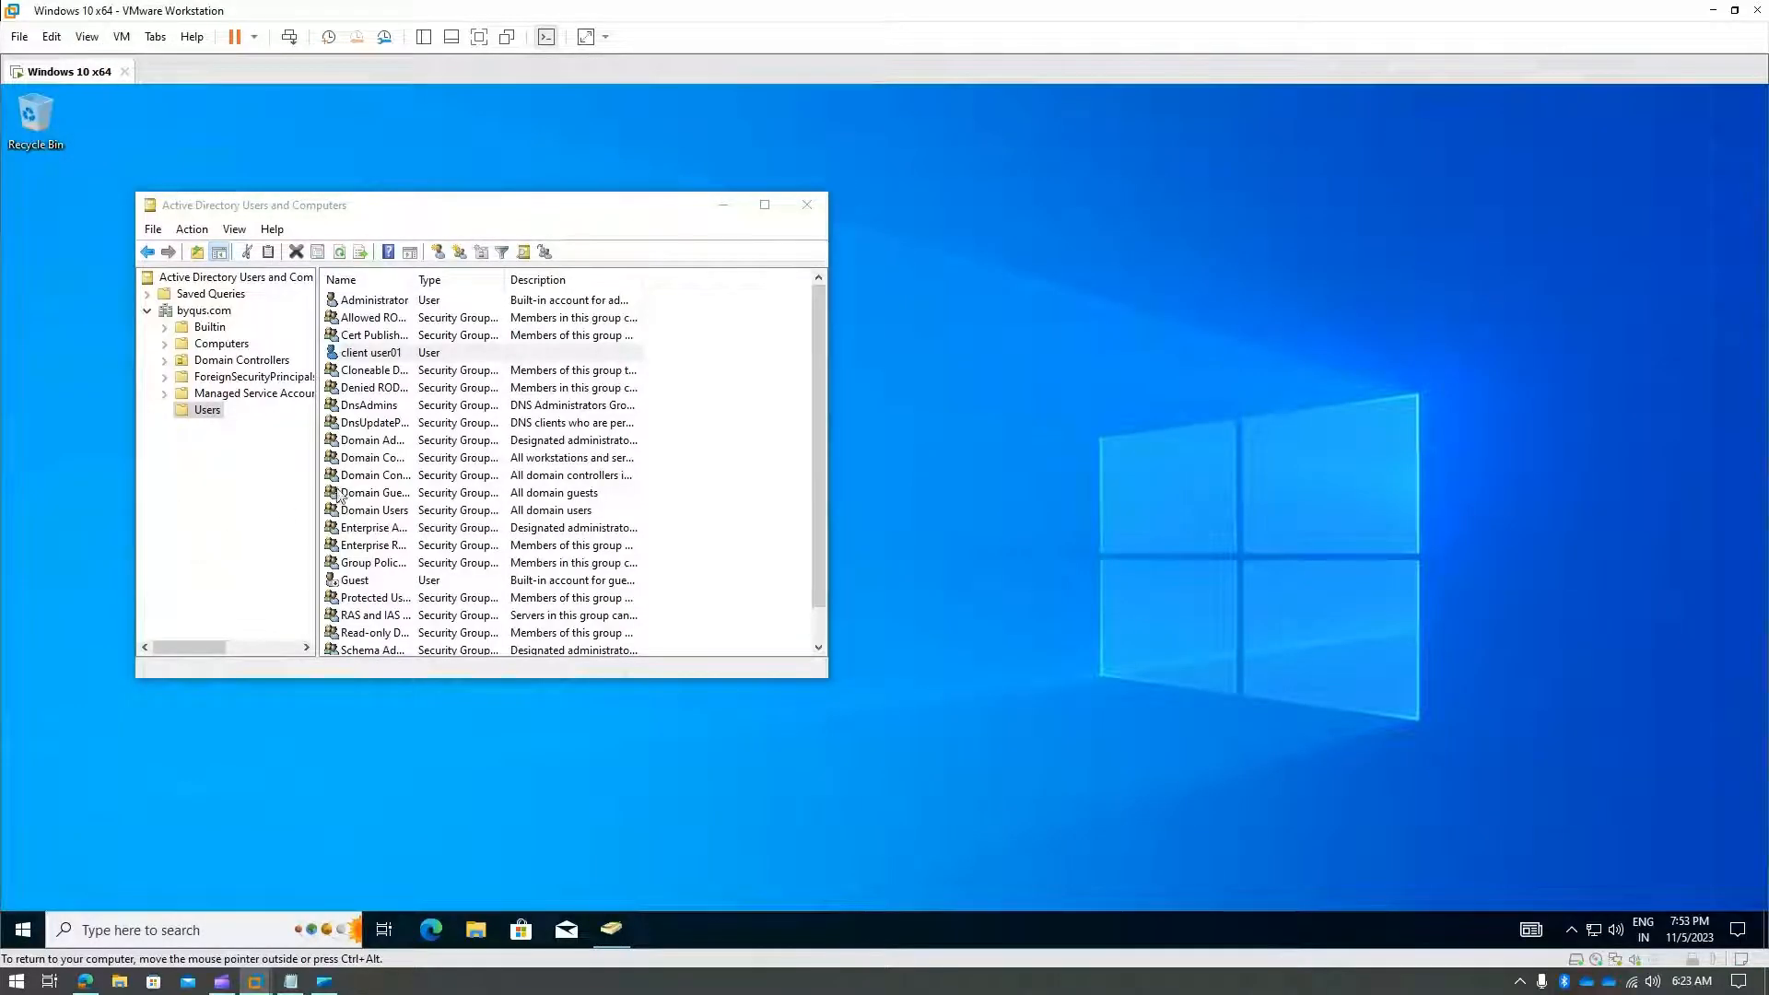
{"action": "right_click", "coordinate": [207, 413]}
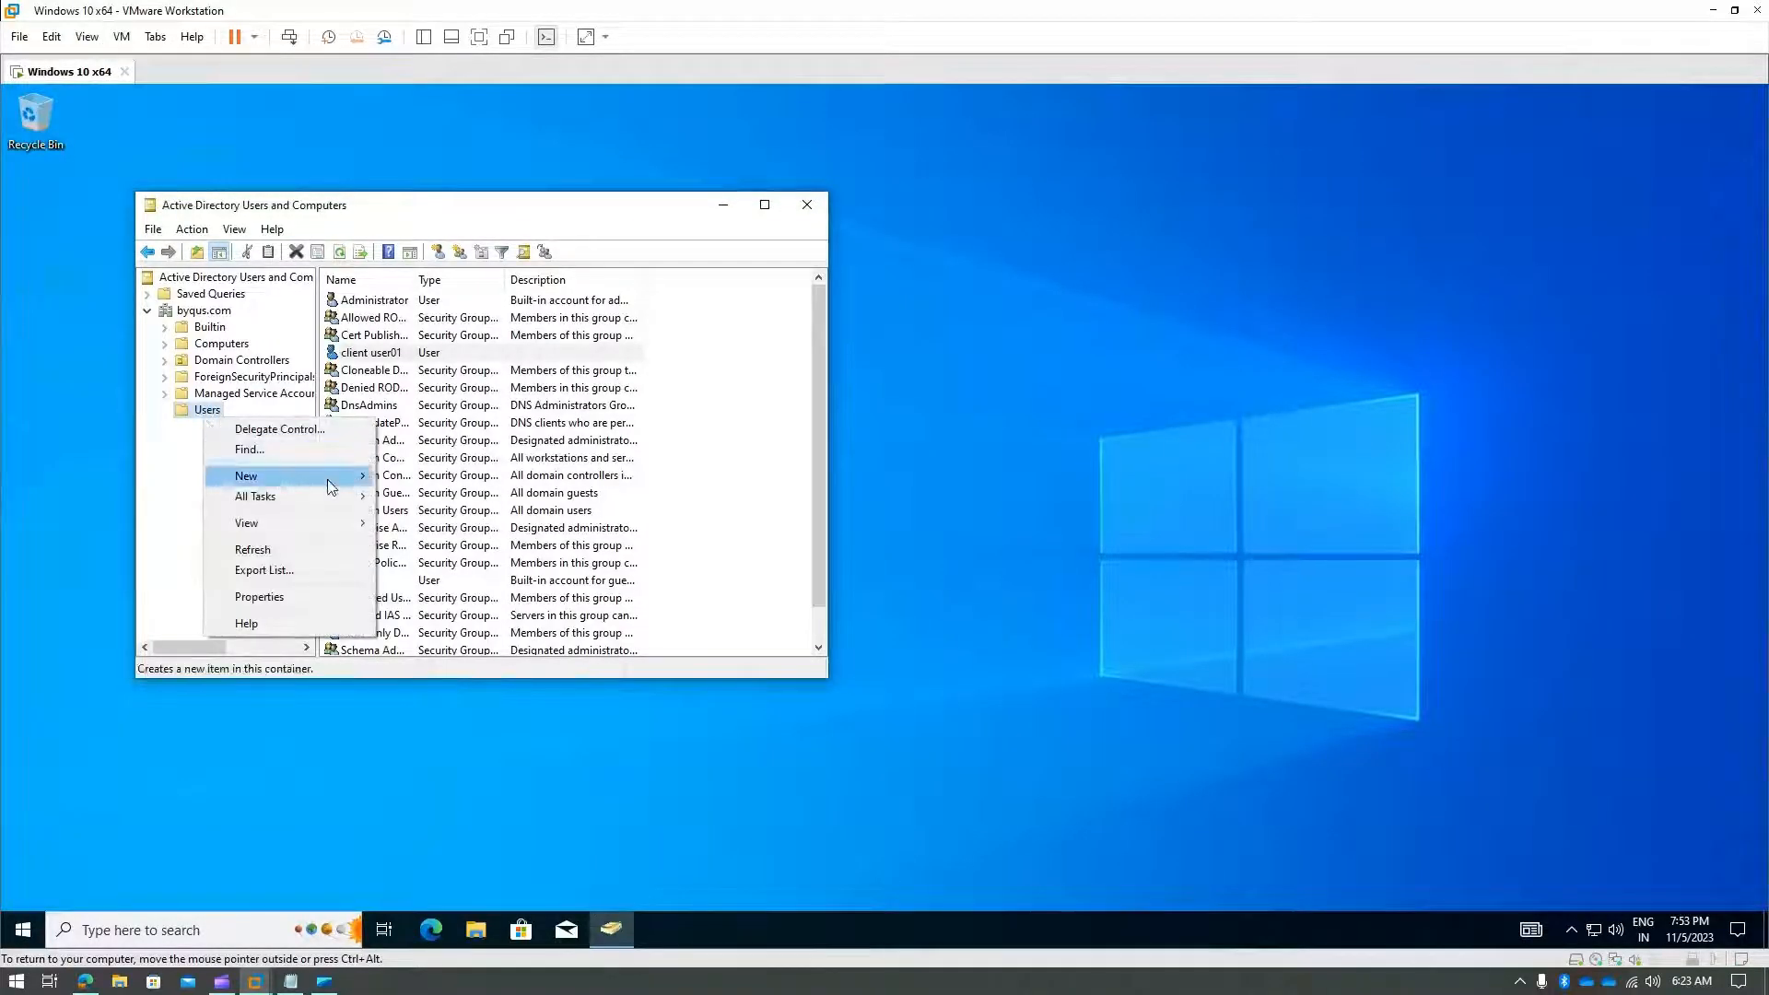
{"action": "mouse_move", "coordinate": [330, 486]}
{"action": "left_click", "coordinate": [455, 637]}
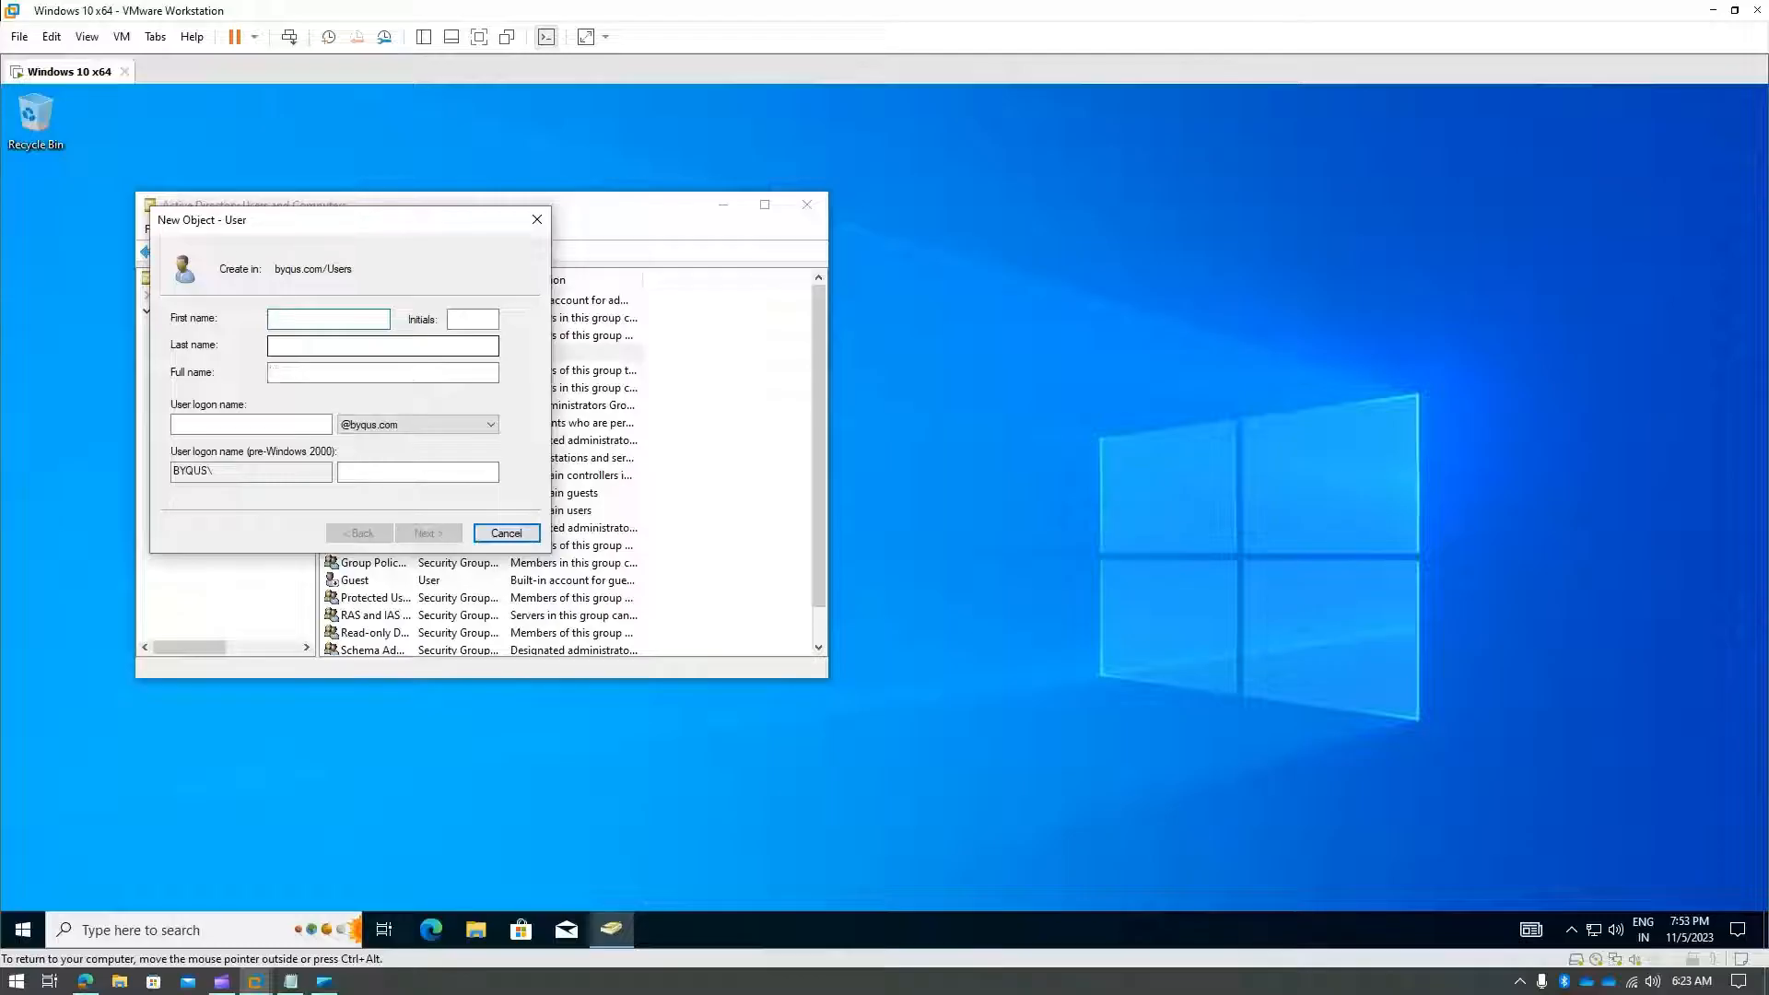
{"action": "type", "text": "User"}
{"action": "key", "text": "Tab"}
{"action": "type", "text": "Client"}
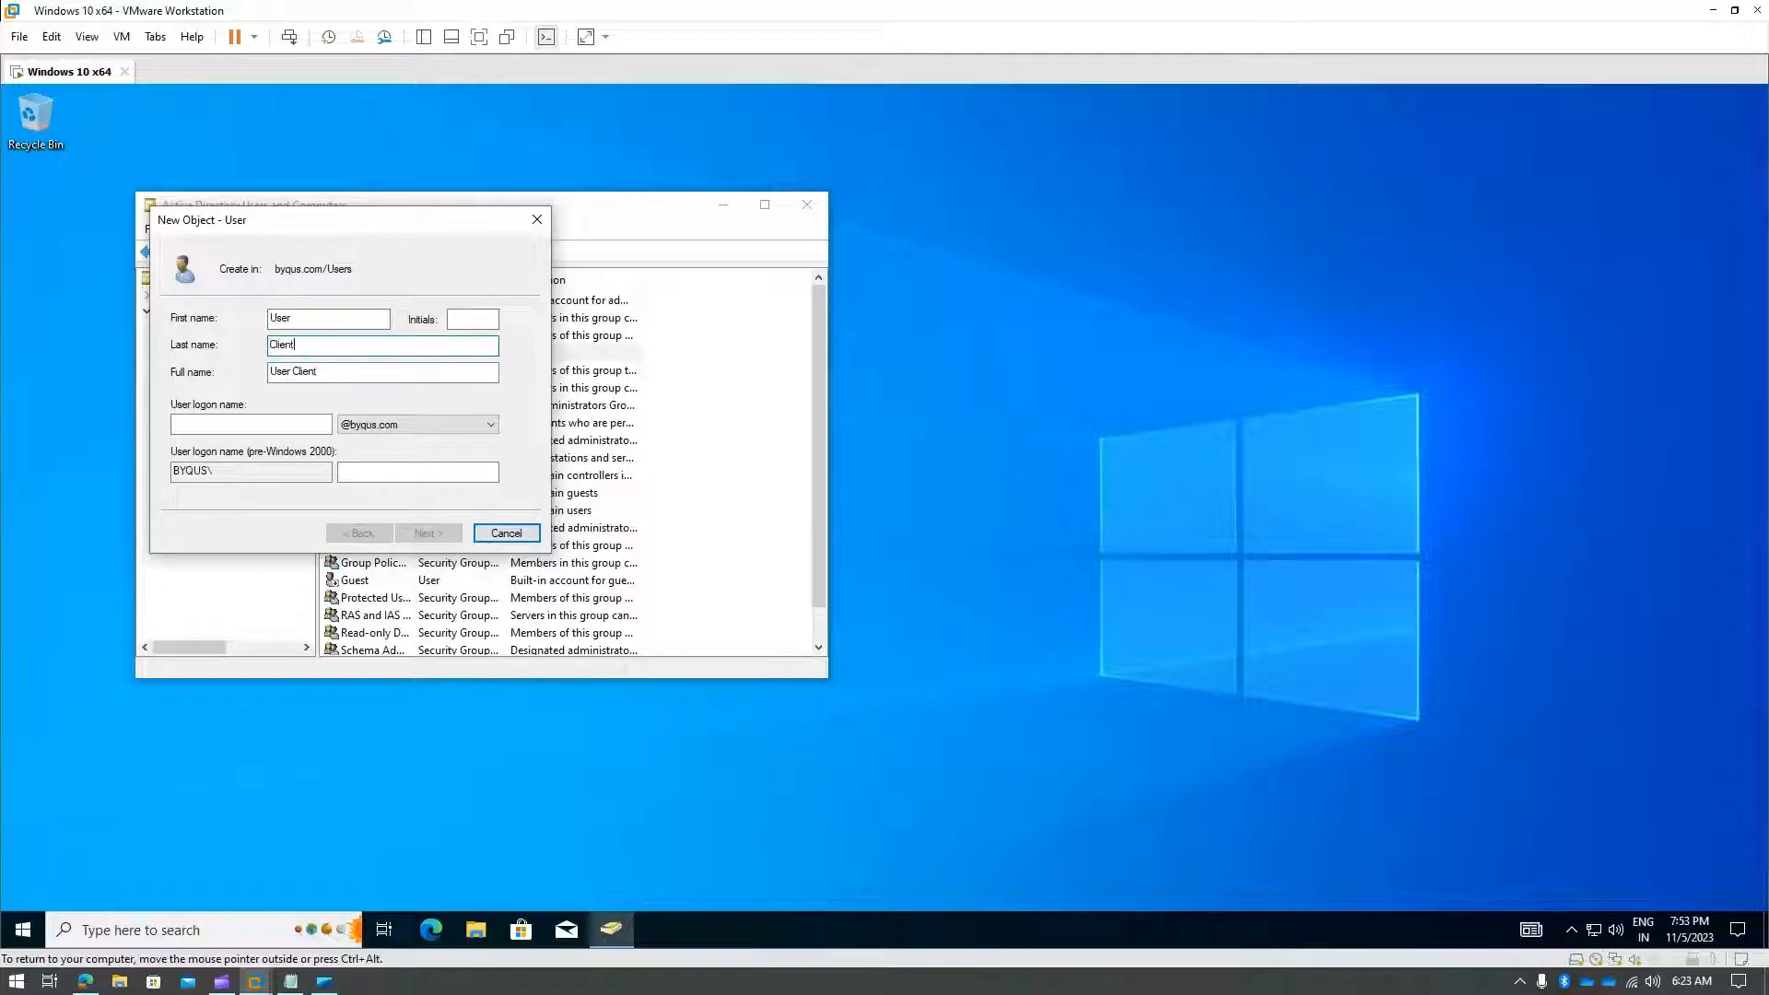
{"action": "key", "text": "Tab"}
{"action": "key", "text": "Tab"}
{"action": "key", "text": "Tab"}
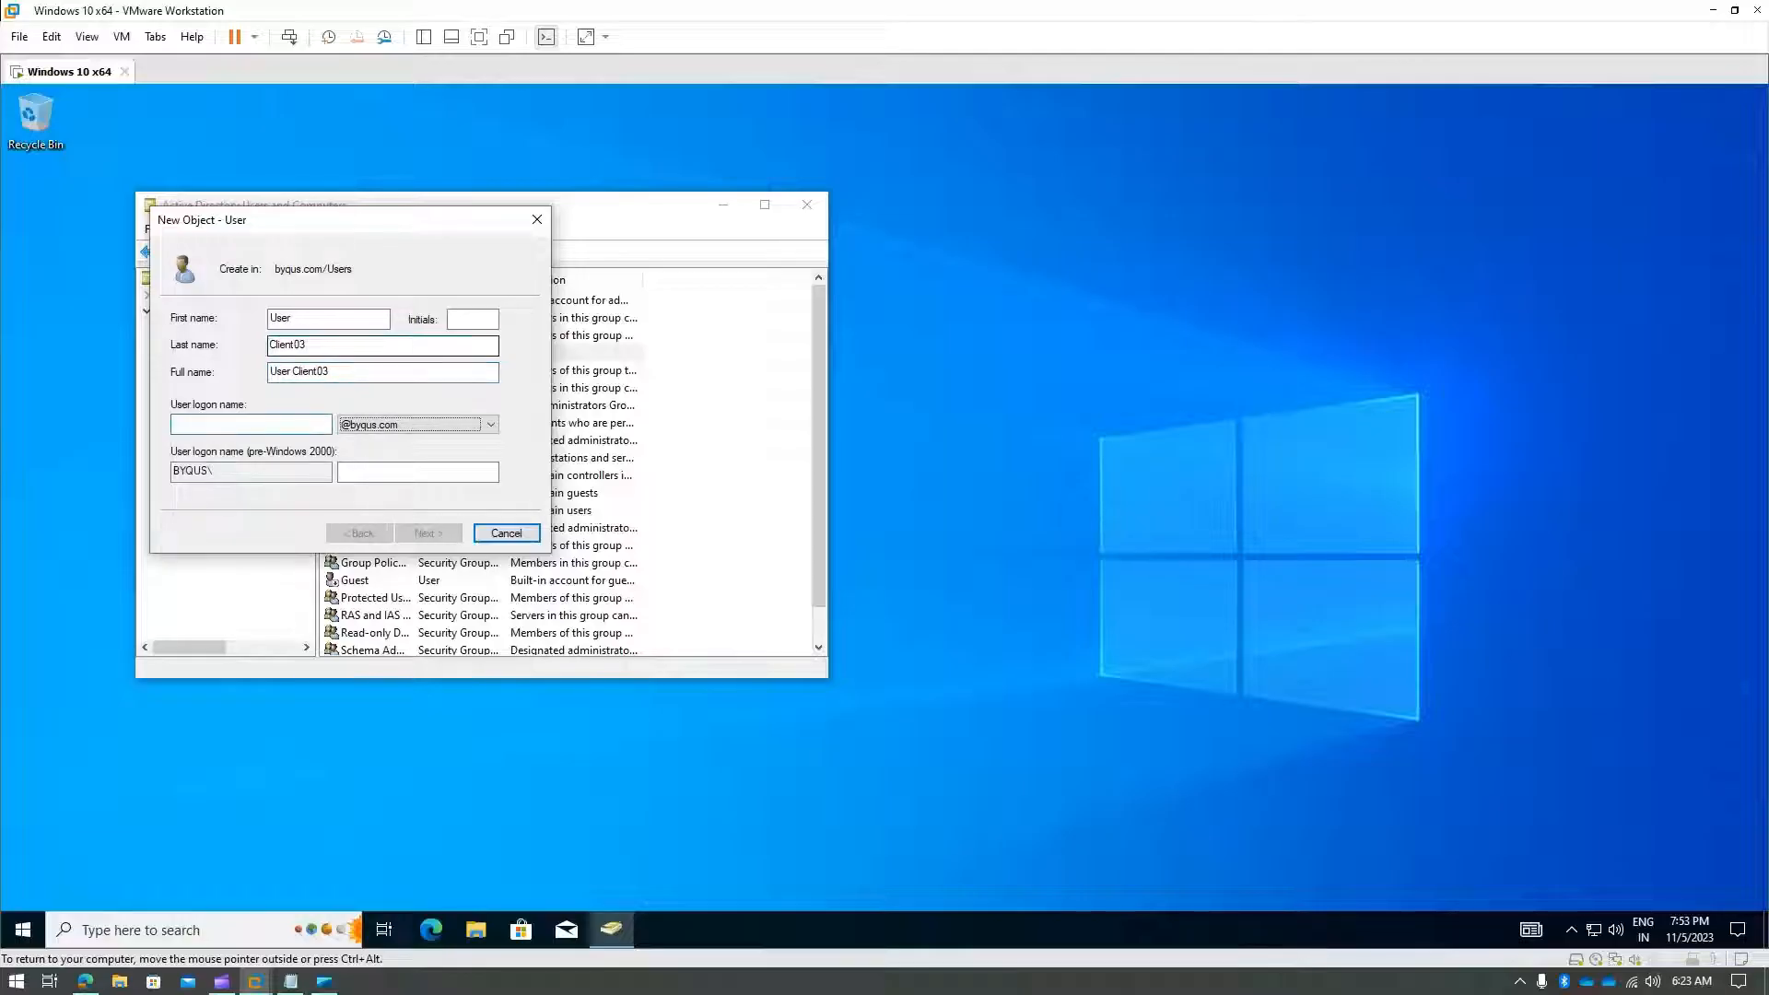
{"action": "left_click", "coordinate": [213, 426]}
{"action": "type", "text": "use"}
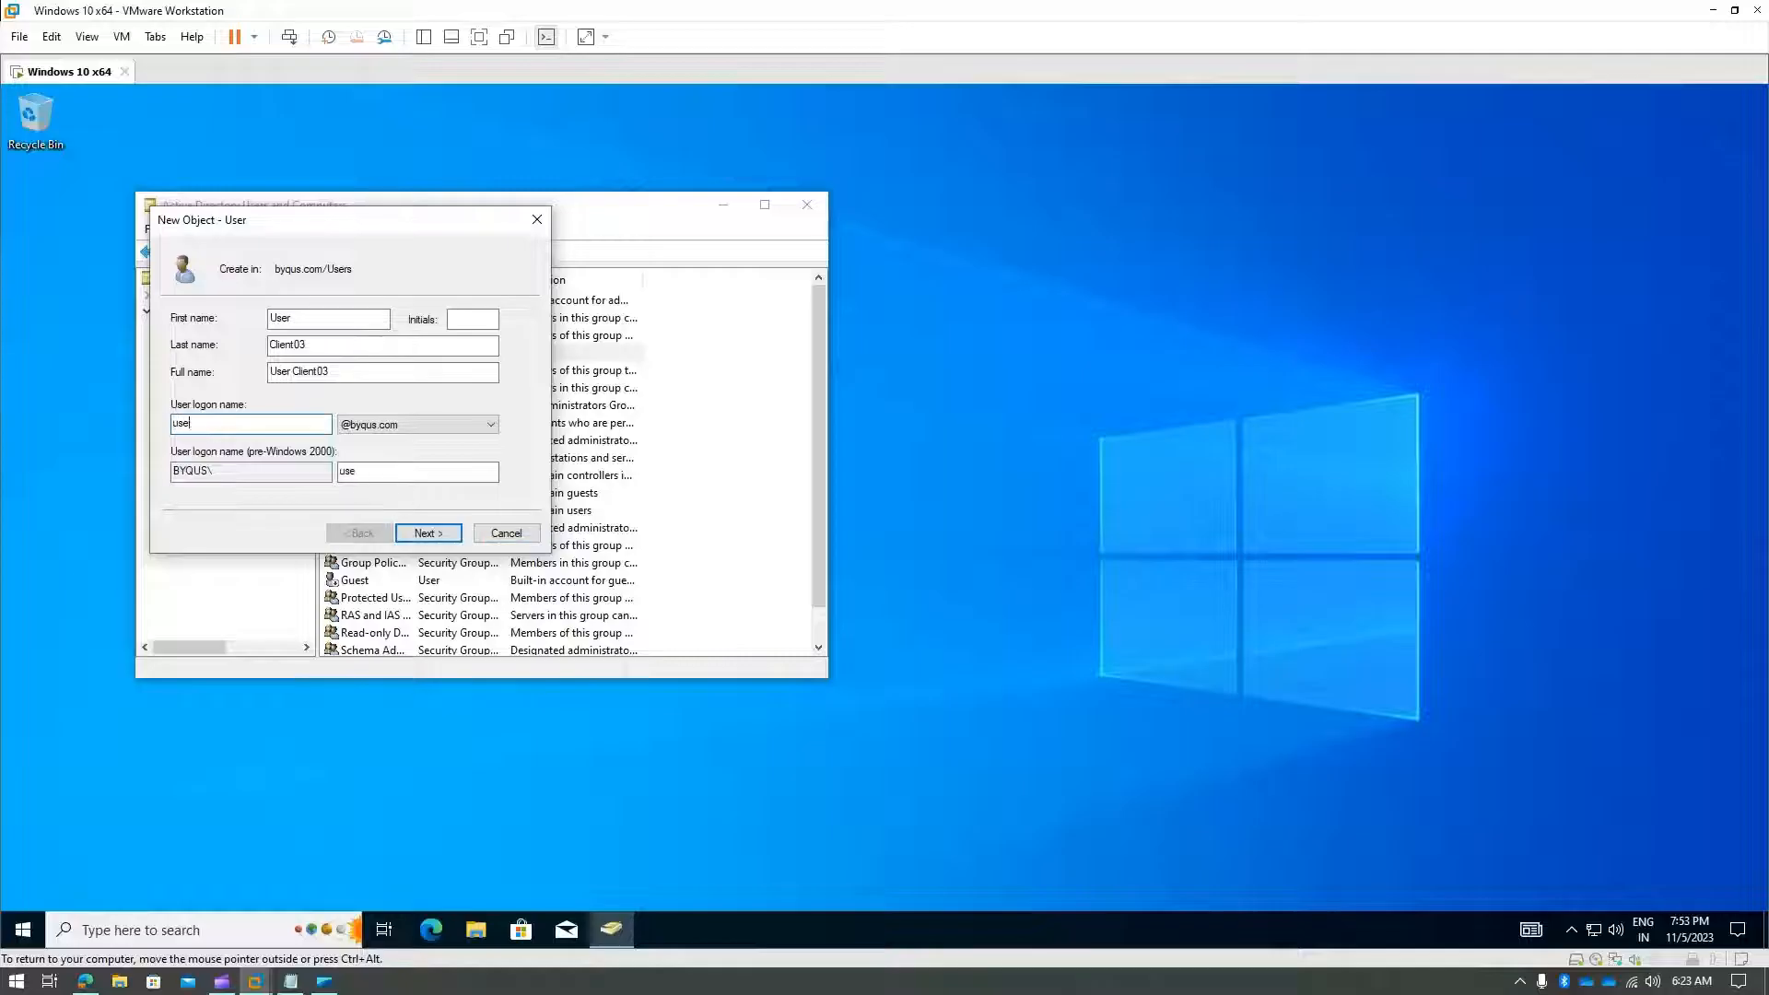
{"action": "type", "text": "r.client03"}
{"action": "left_click", "coordinate": [449, 538]}
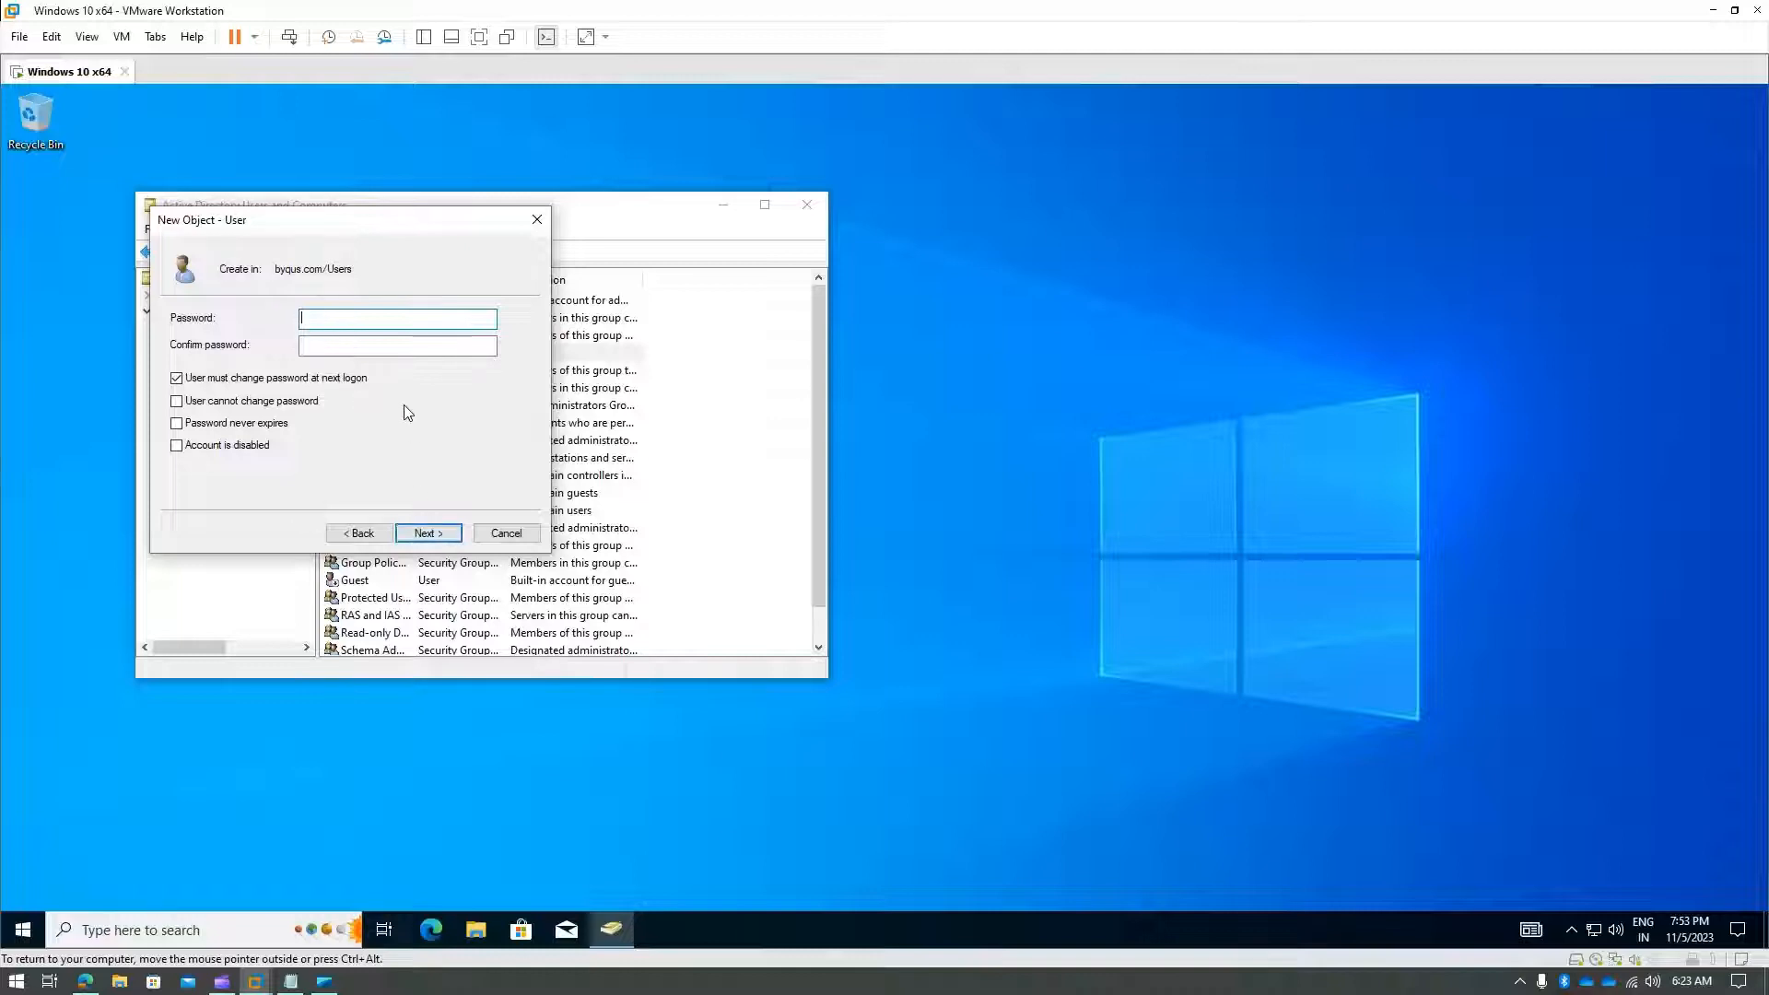
- Set and confirm the new user's password, then finish; creation fails with Access is denied
{"action": "type", "text": "••••••"}
{"action": "key", "text": "Tab"}
{"action": "key", "text": "shift+Tab"}
{"action": "key", "text": "ctrl+a"}
{"action": "key", "text": "BackSpace"}
{"action": "type", "text": "••••"}
{"action": "key", "text": "Tab"}
{"action": "type", "text": "•"}
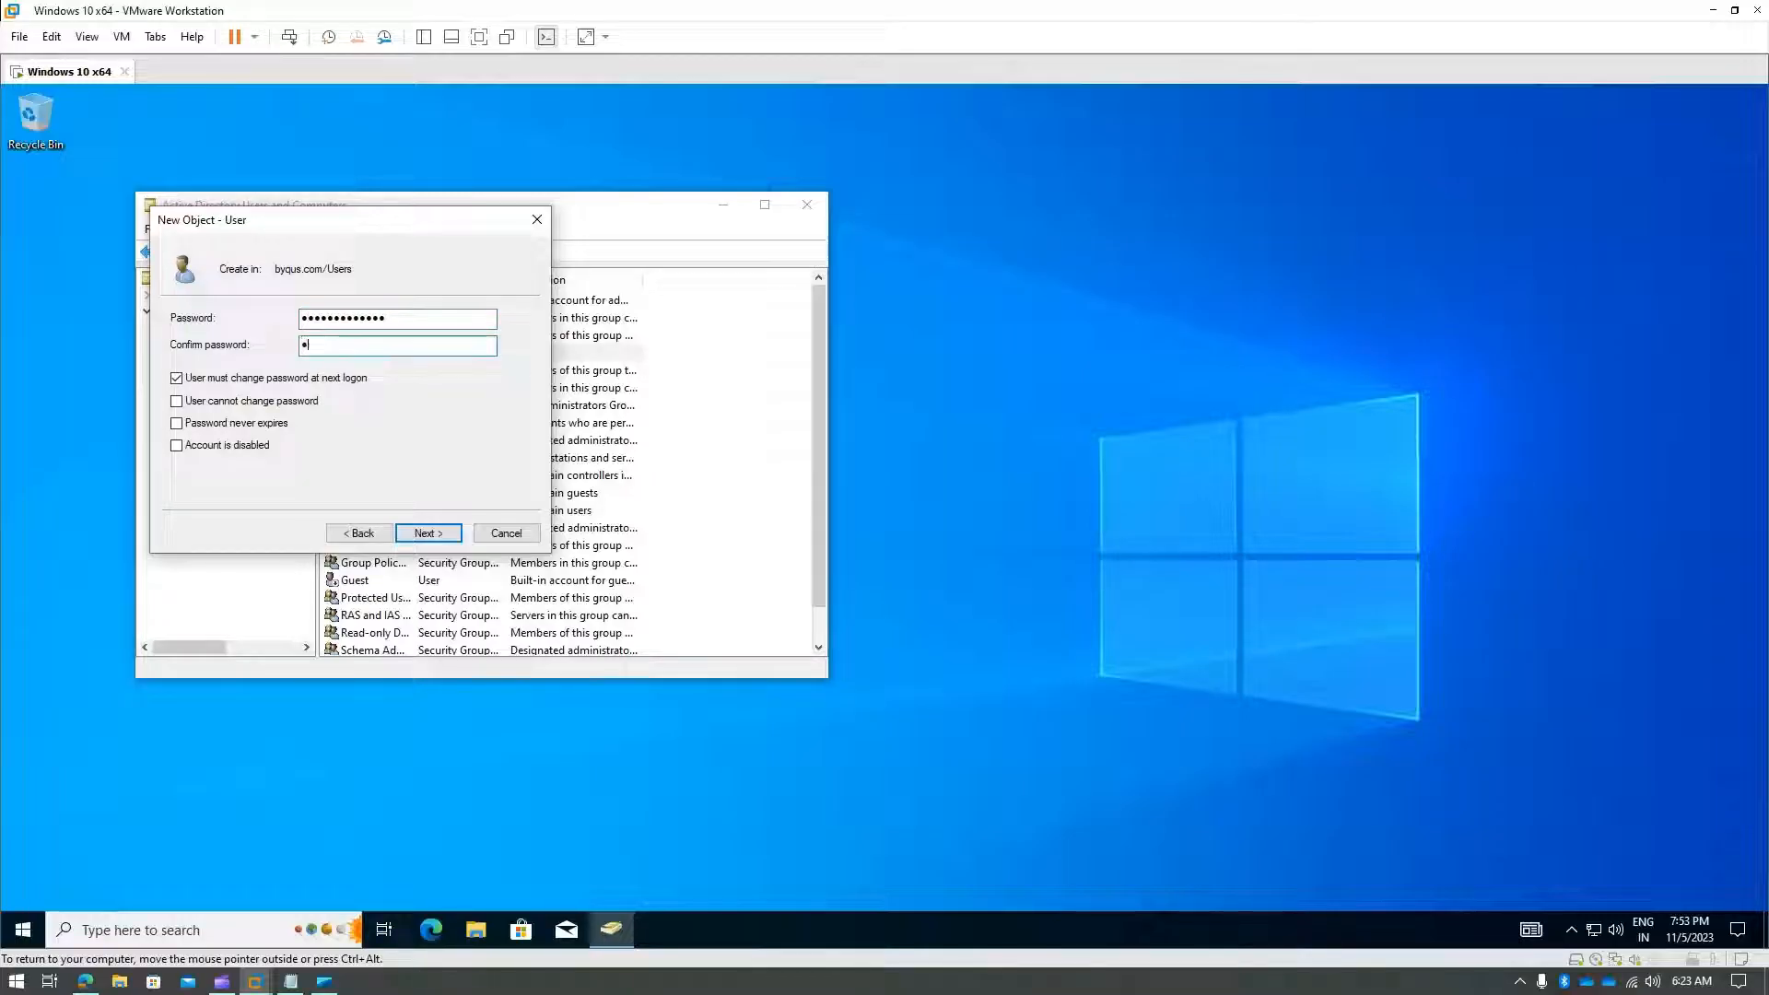
{"action": "type", "text": "•••"}
{"action": "left_click", "coordinate": [441, 532]}
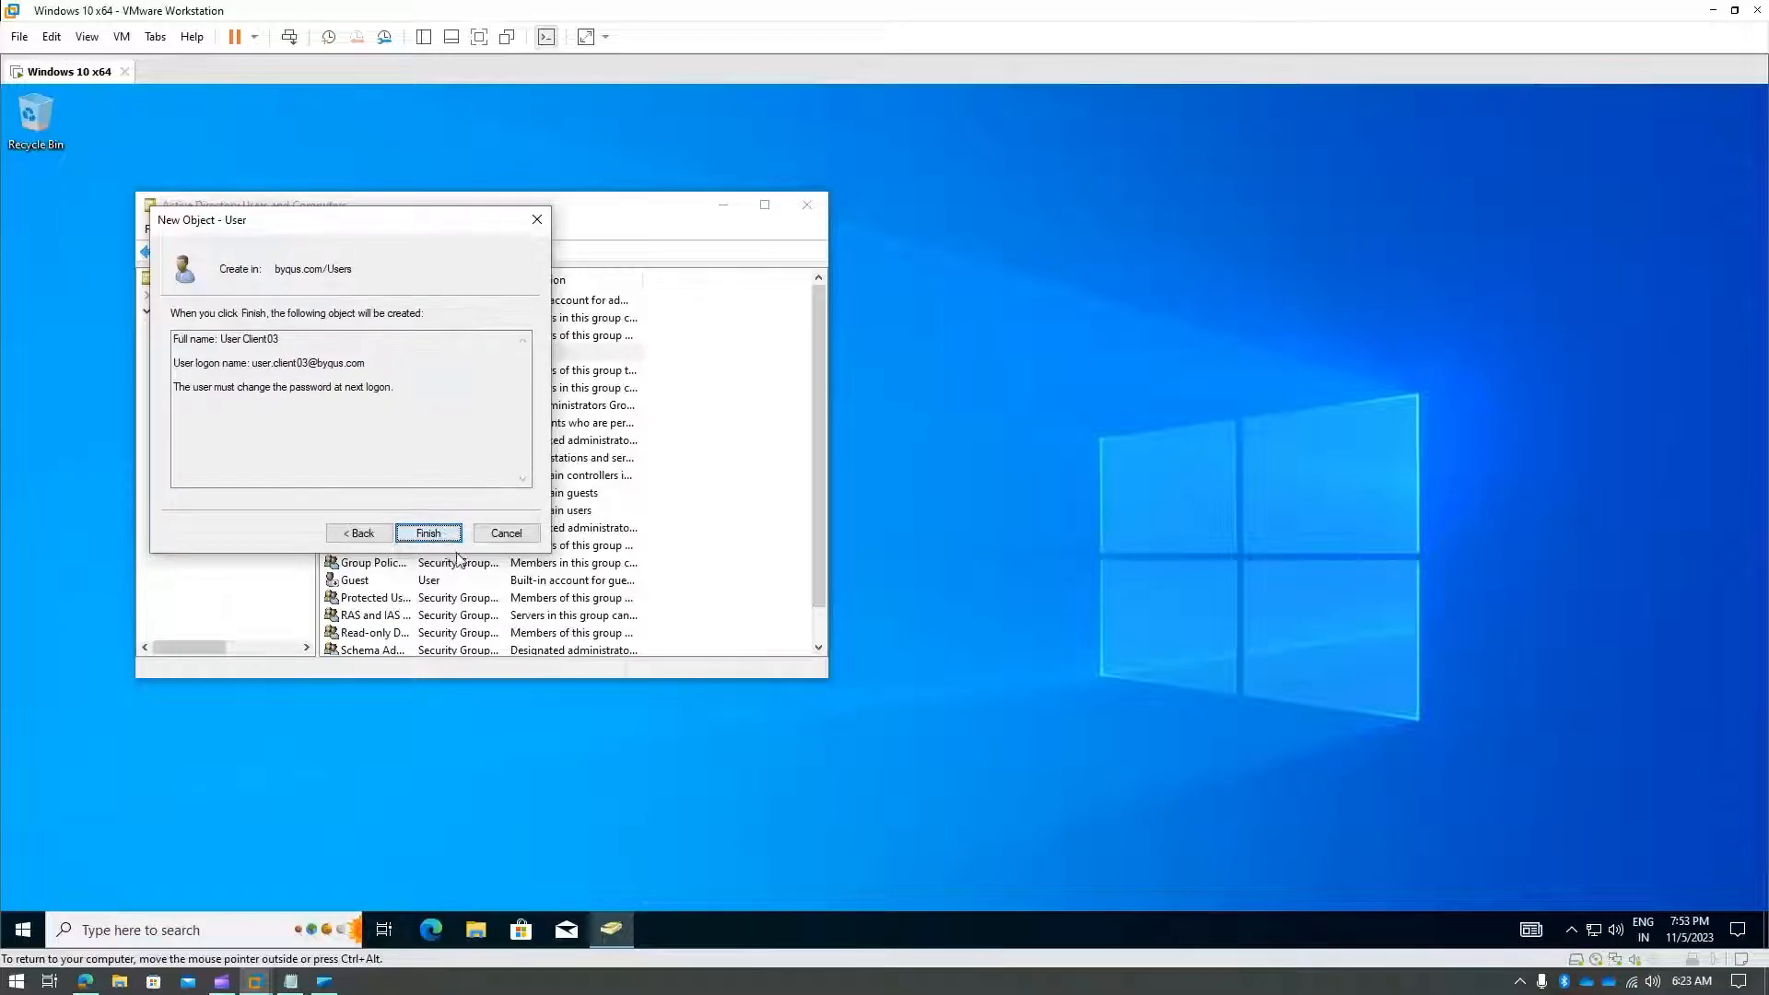
{"action": "left_click", "coordinate": [450, 542]}
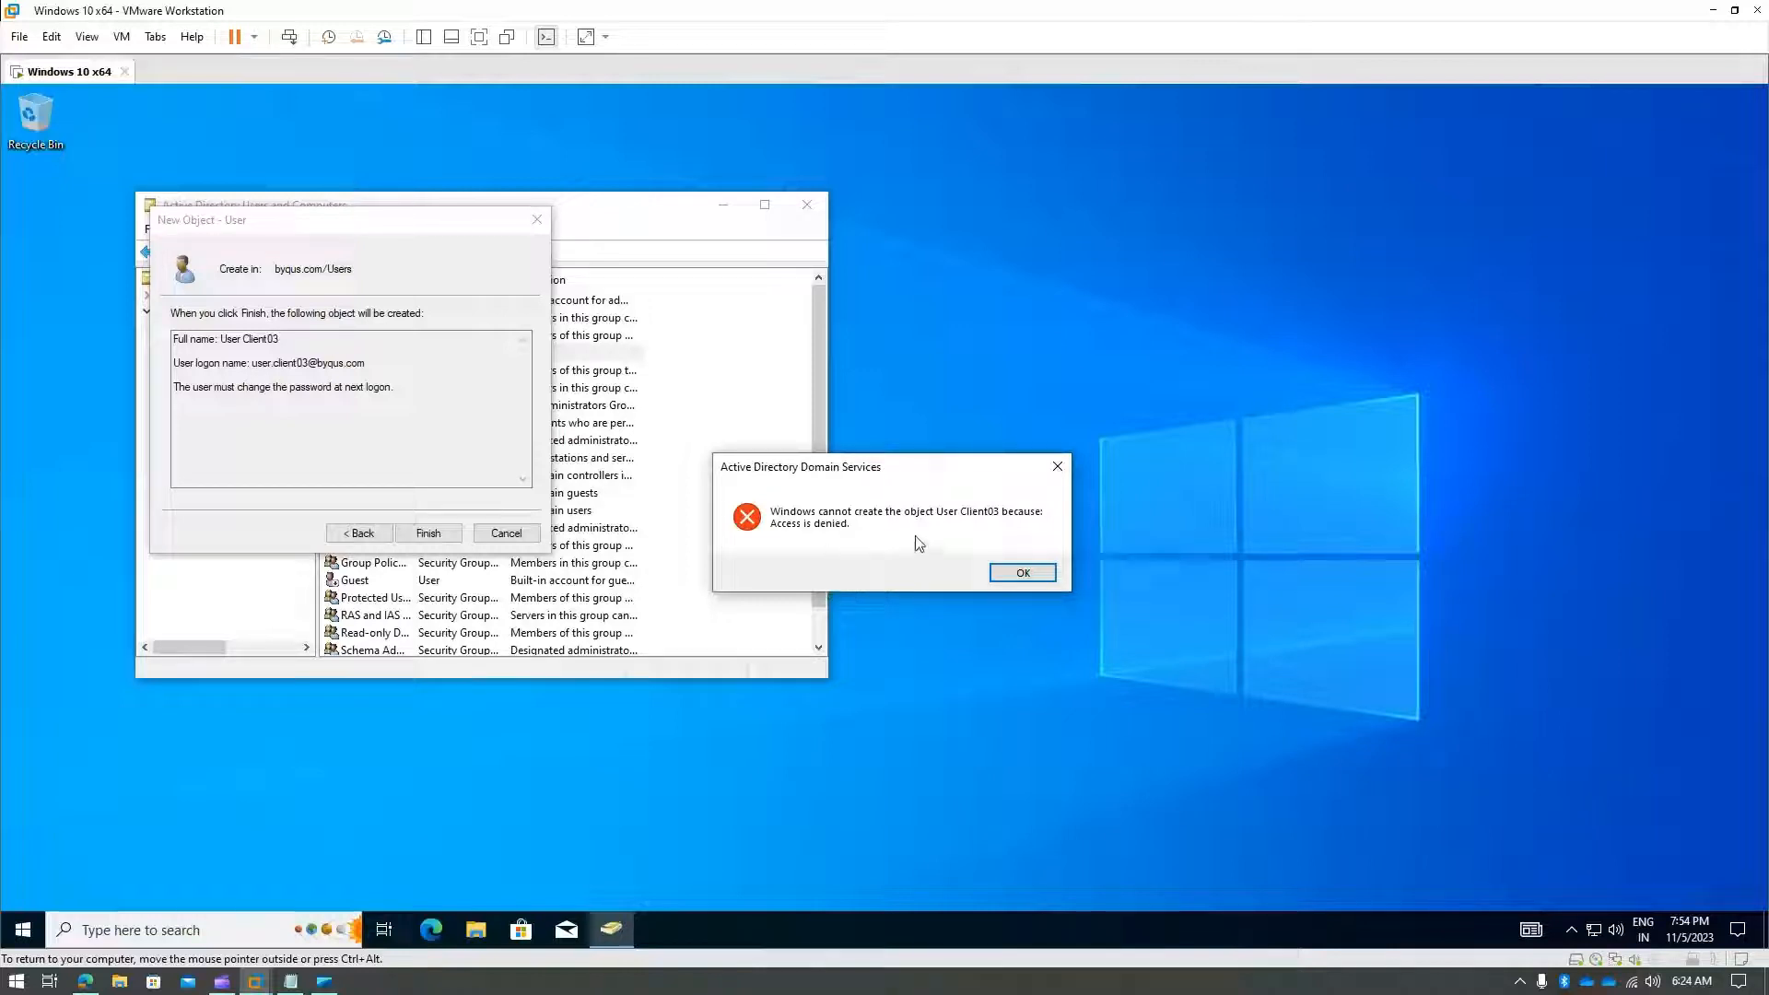
- Dismiss the access-denied error and bring up ADUC on the vmware-dc01 VM
{"action": "left_click", "coordinate": [1020, 574]}
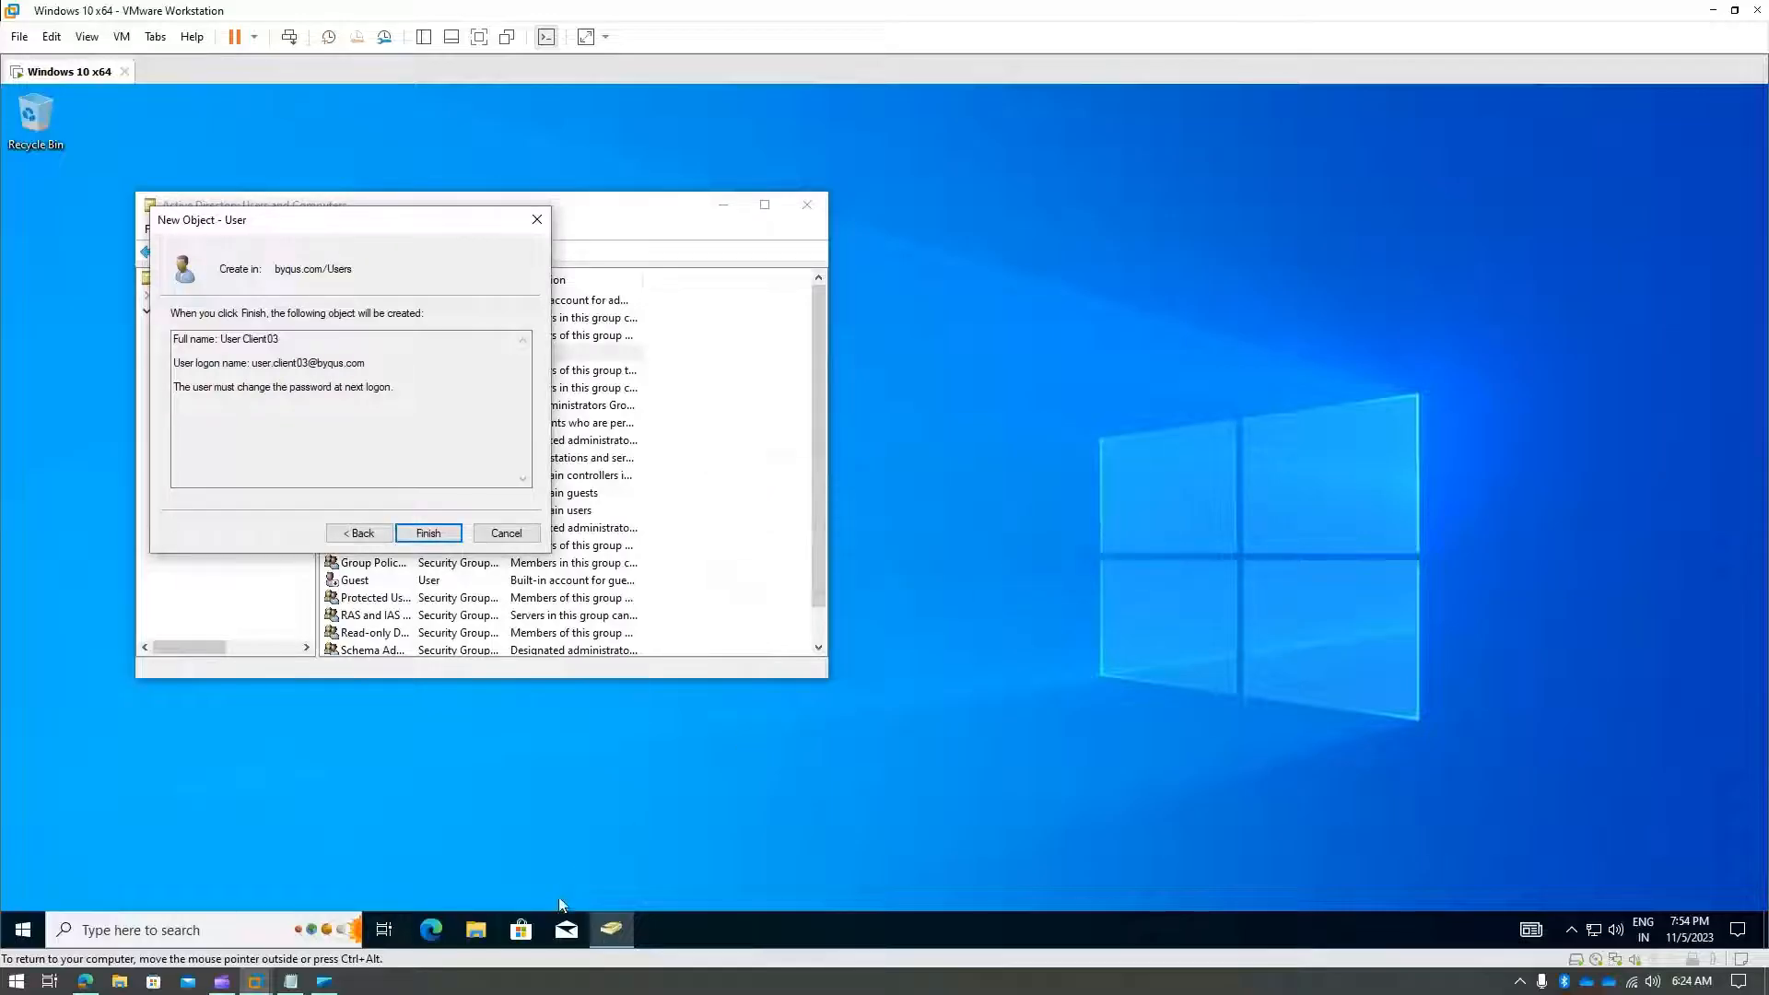
{"action": "mouse_move", "coordinate": [276, 979]}
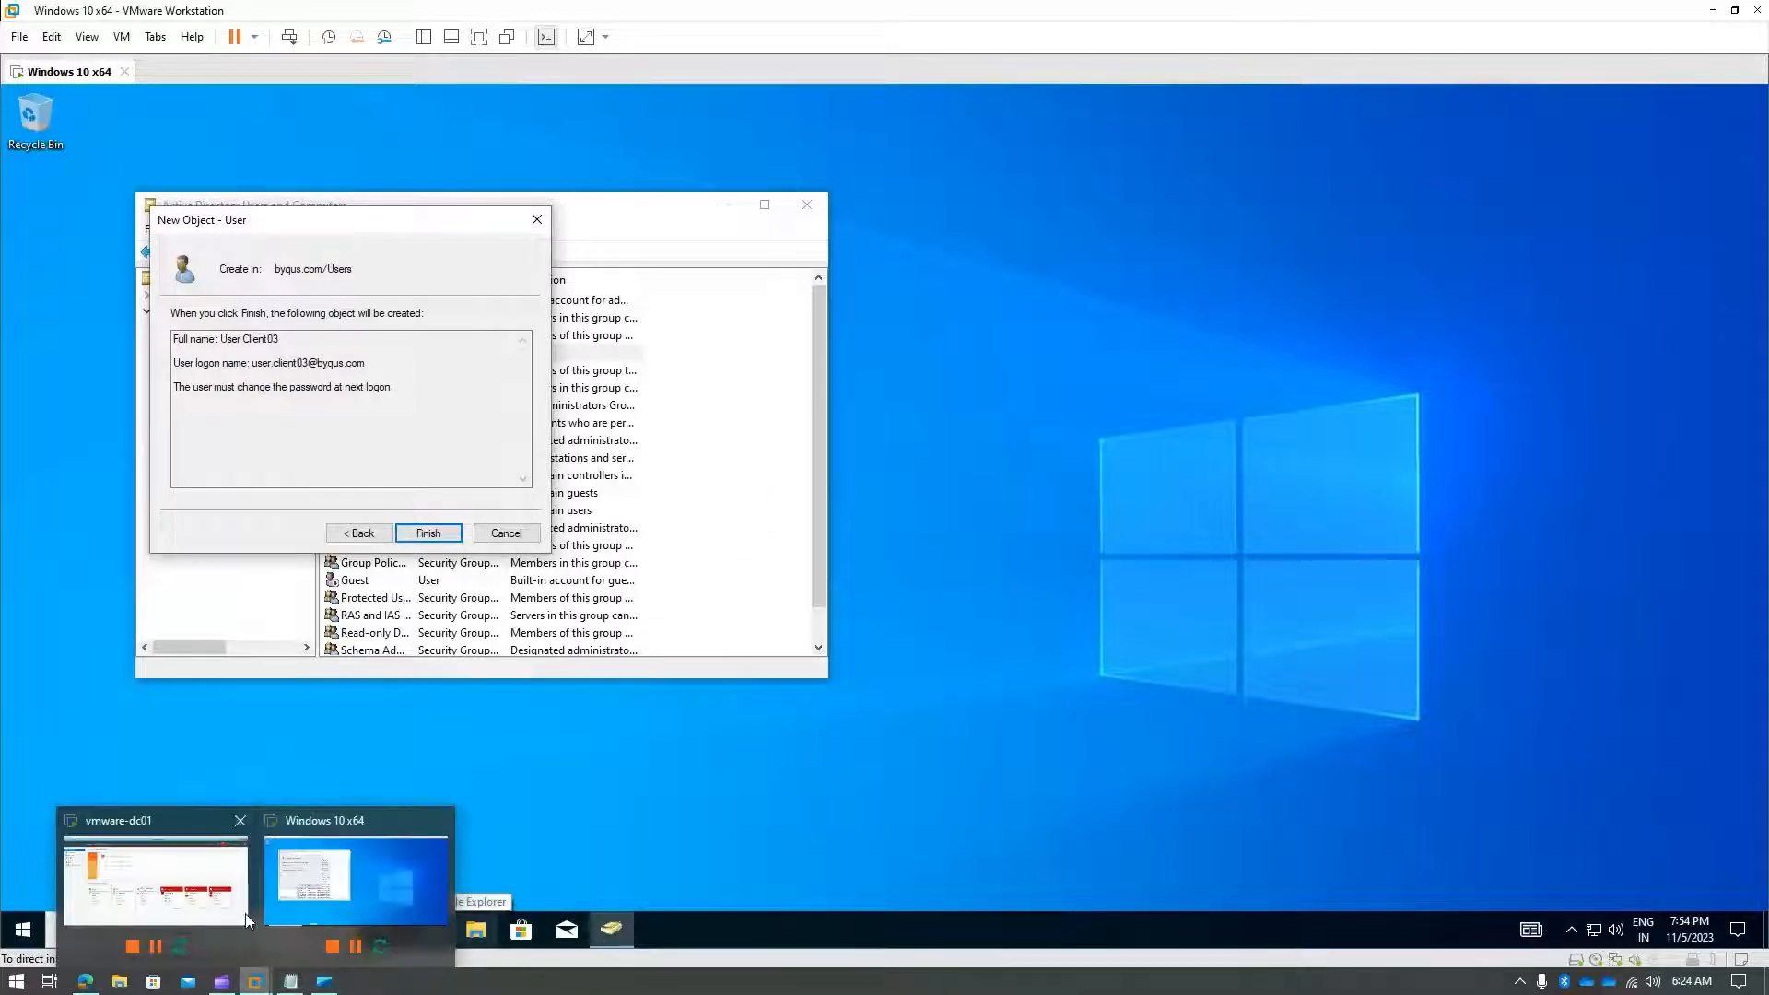
{"action": "left_click", "coordinate": [219, 882]}
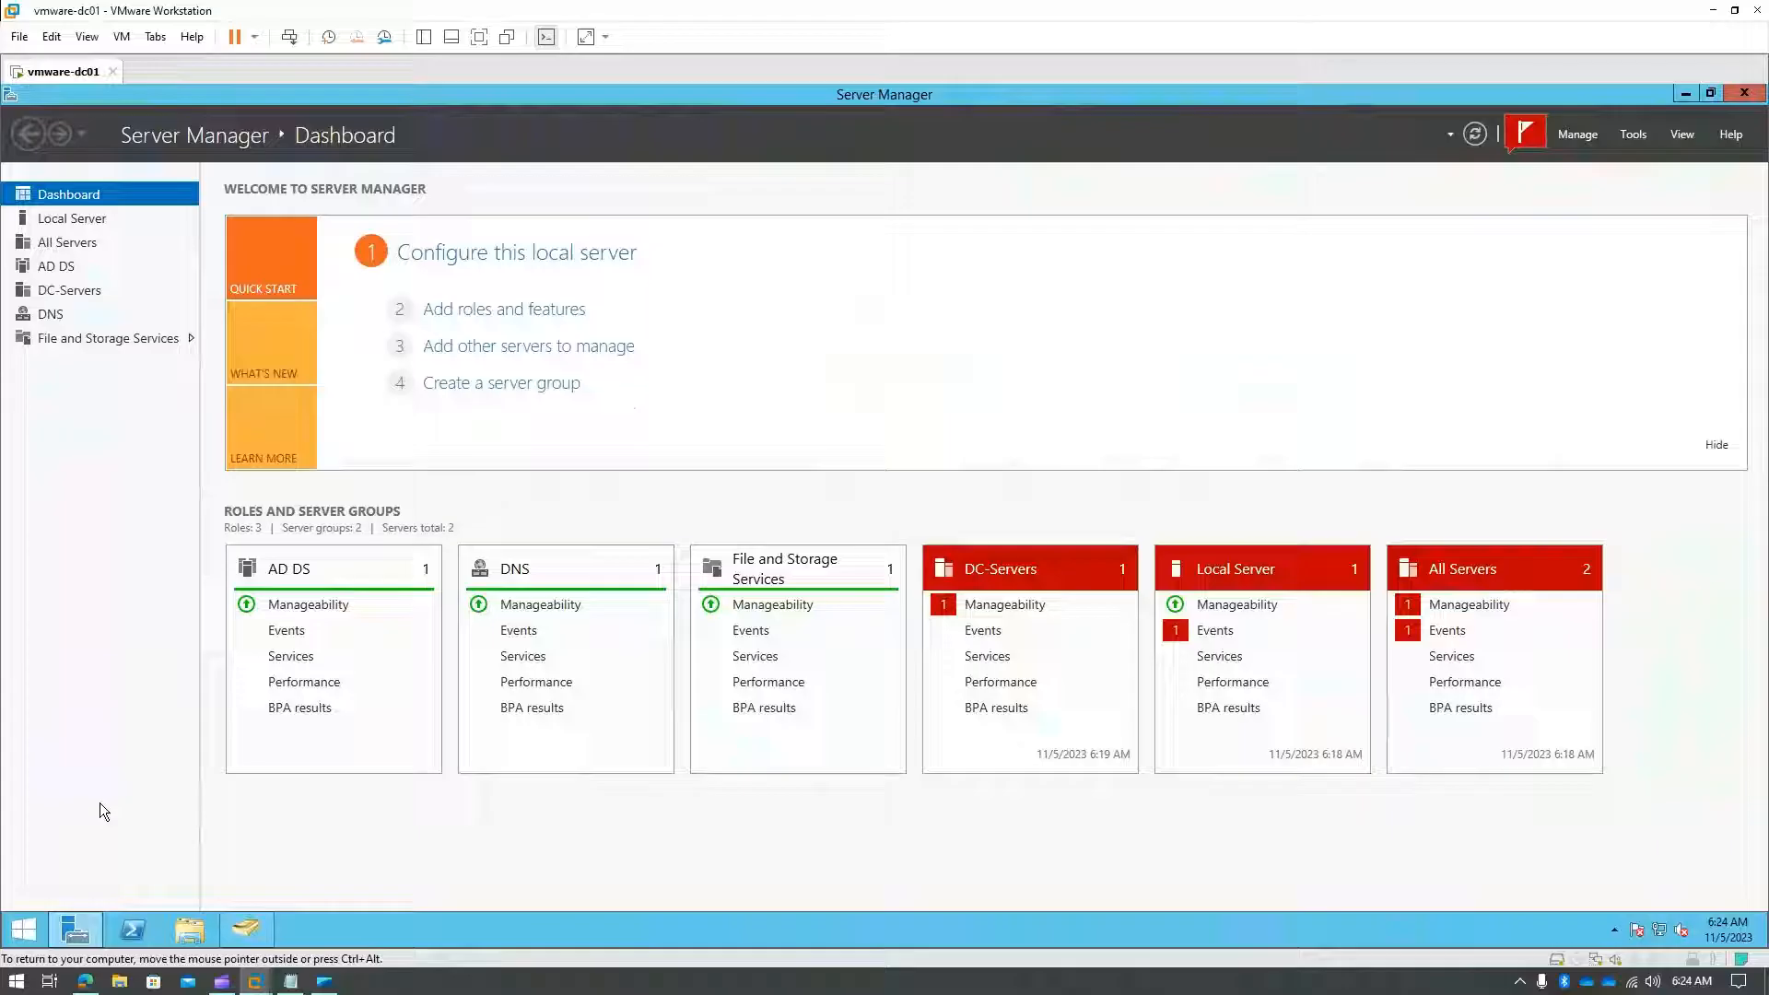
{"action": "left_click", "coordinate": [249, 927]}
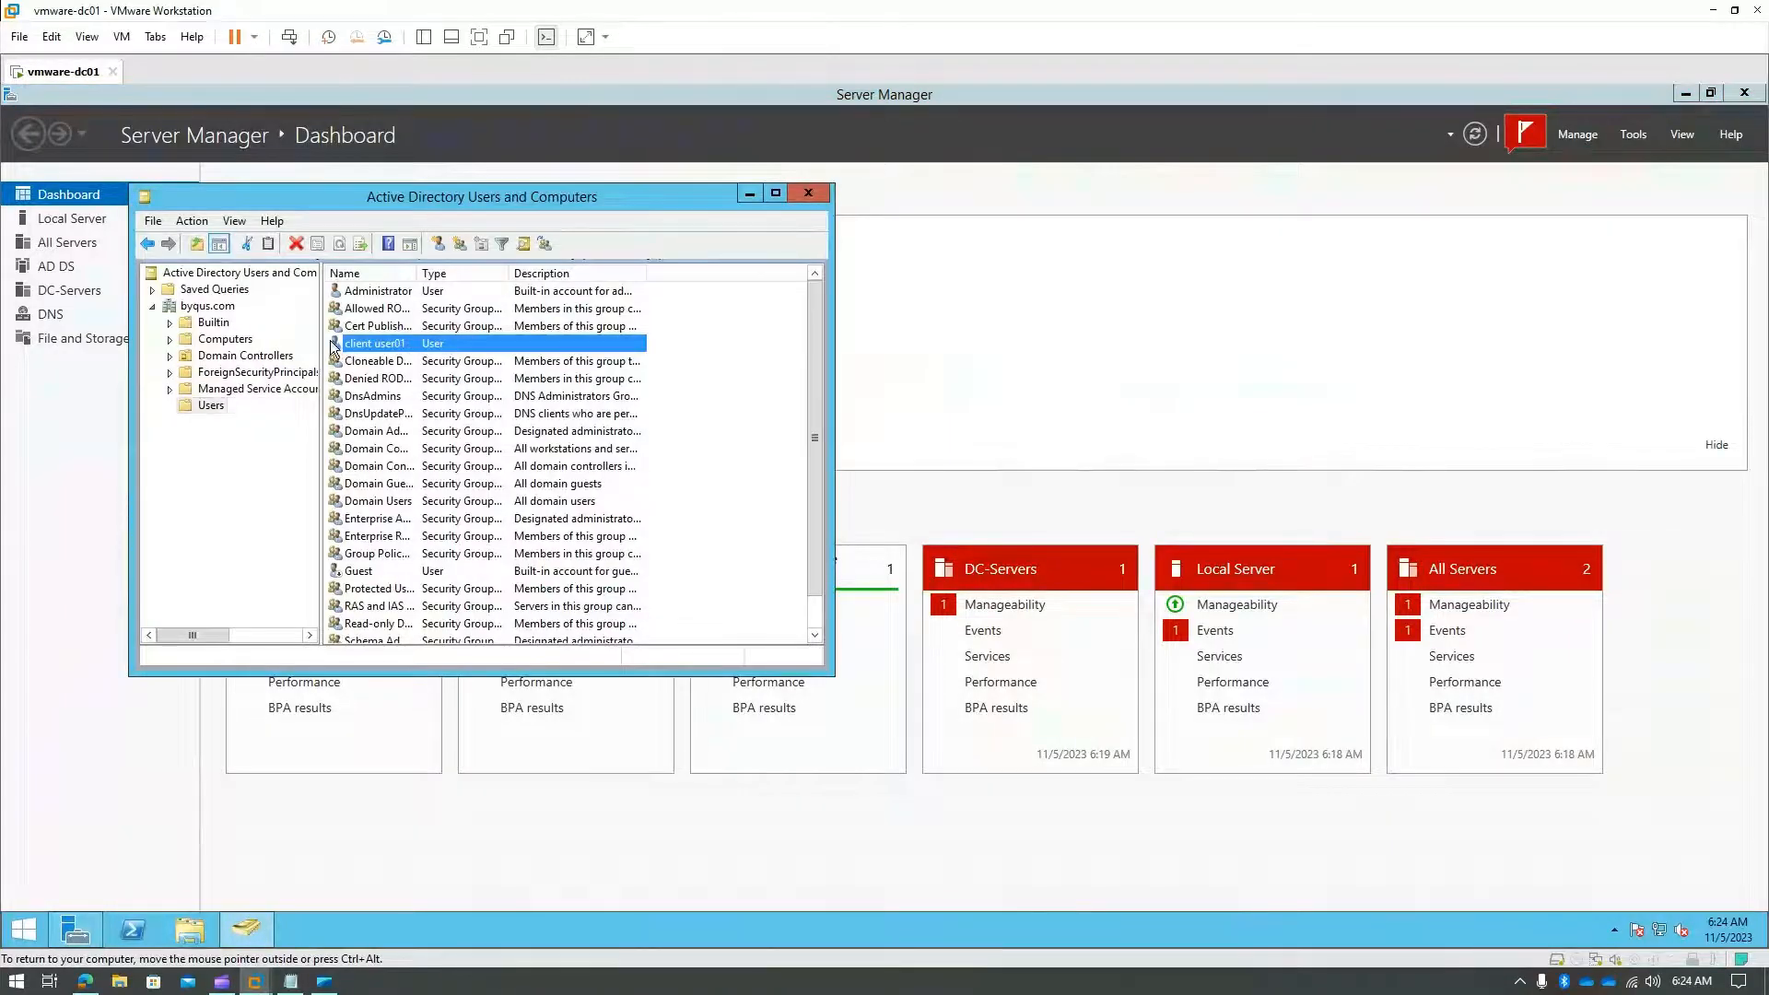
- Open client user01's properties from the Users container and view its Member Of list
{"action": "left_click", "coordinate": [206, 408]}
{"action": "left_click", "coordinate": [378, 341]}
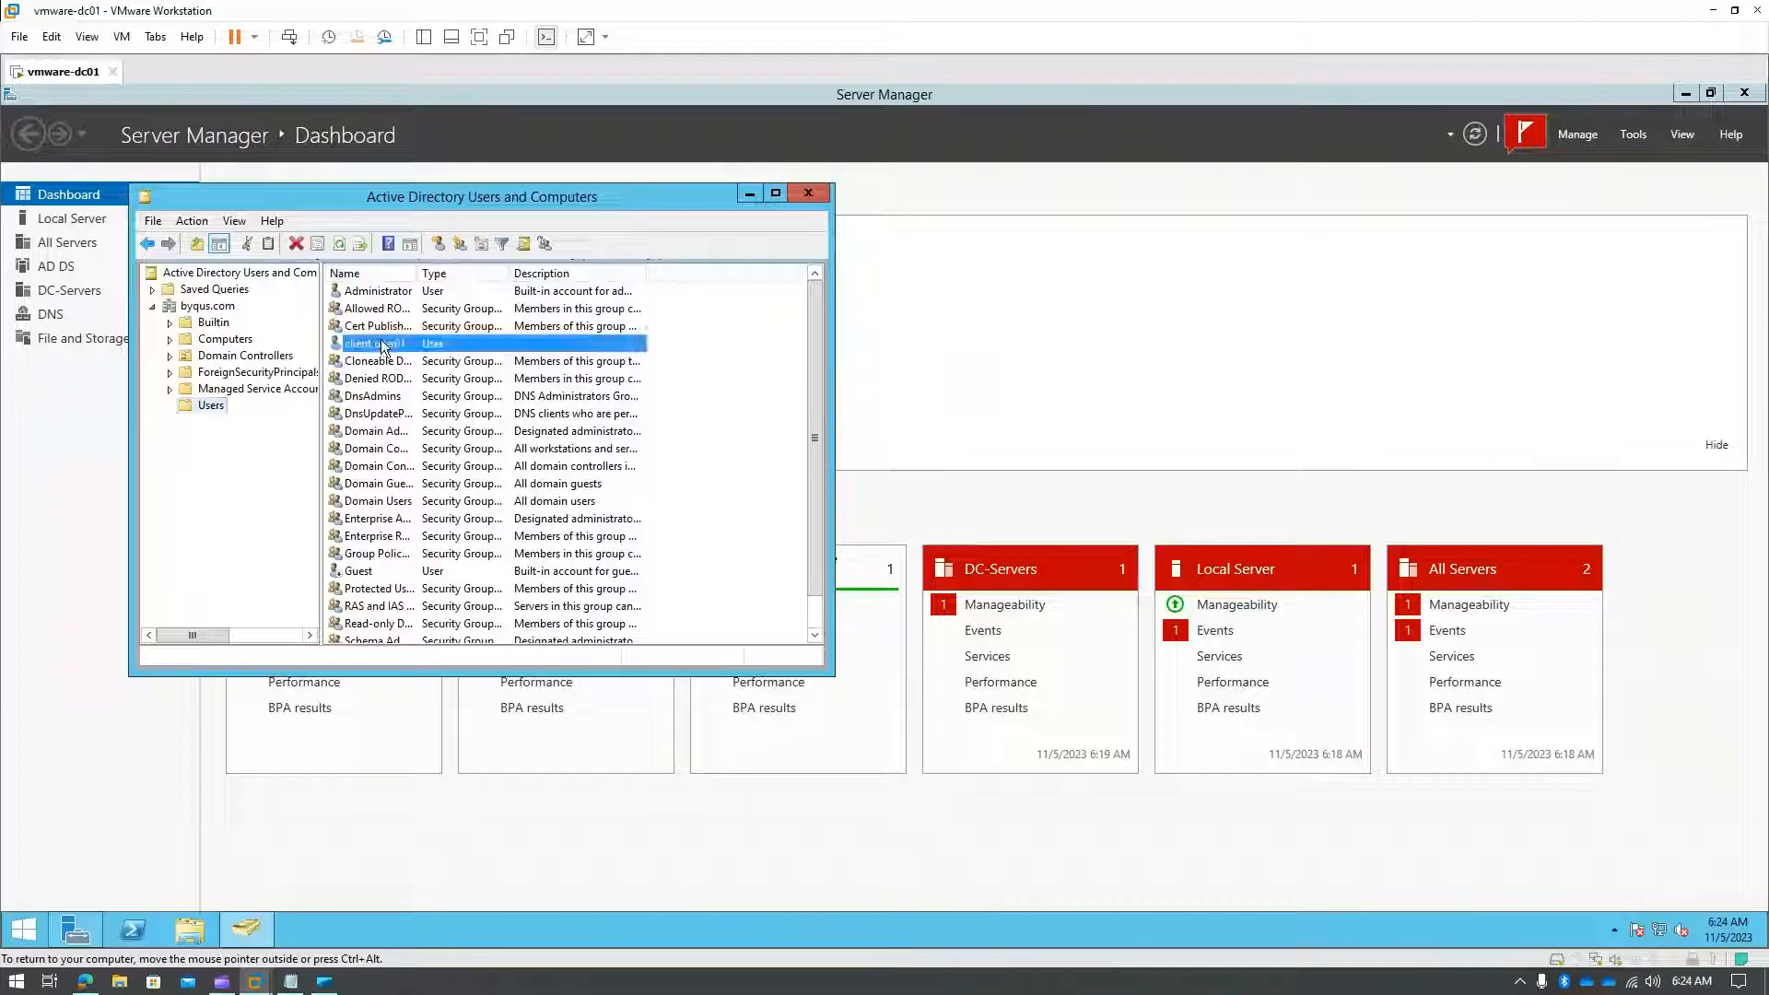
{"action": "double_click", "coordinate": [379, 345]}
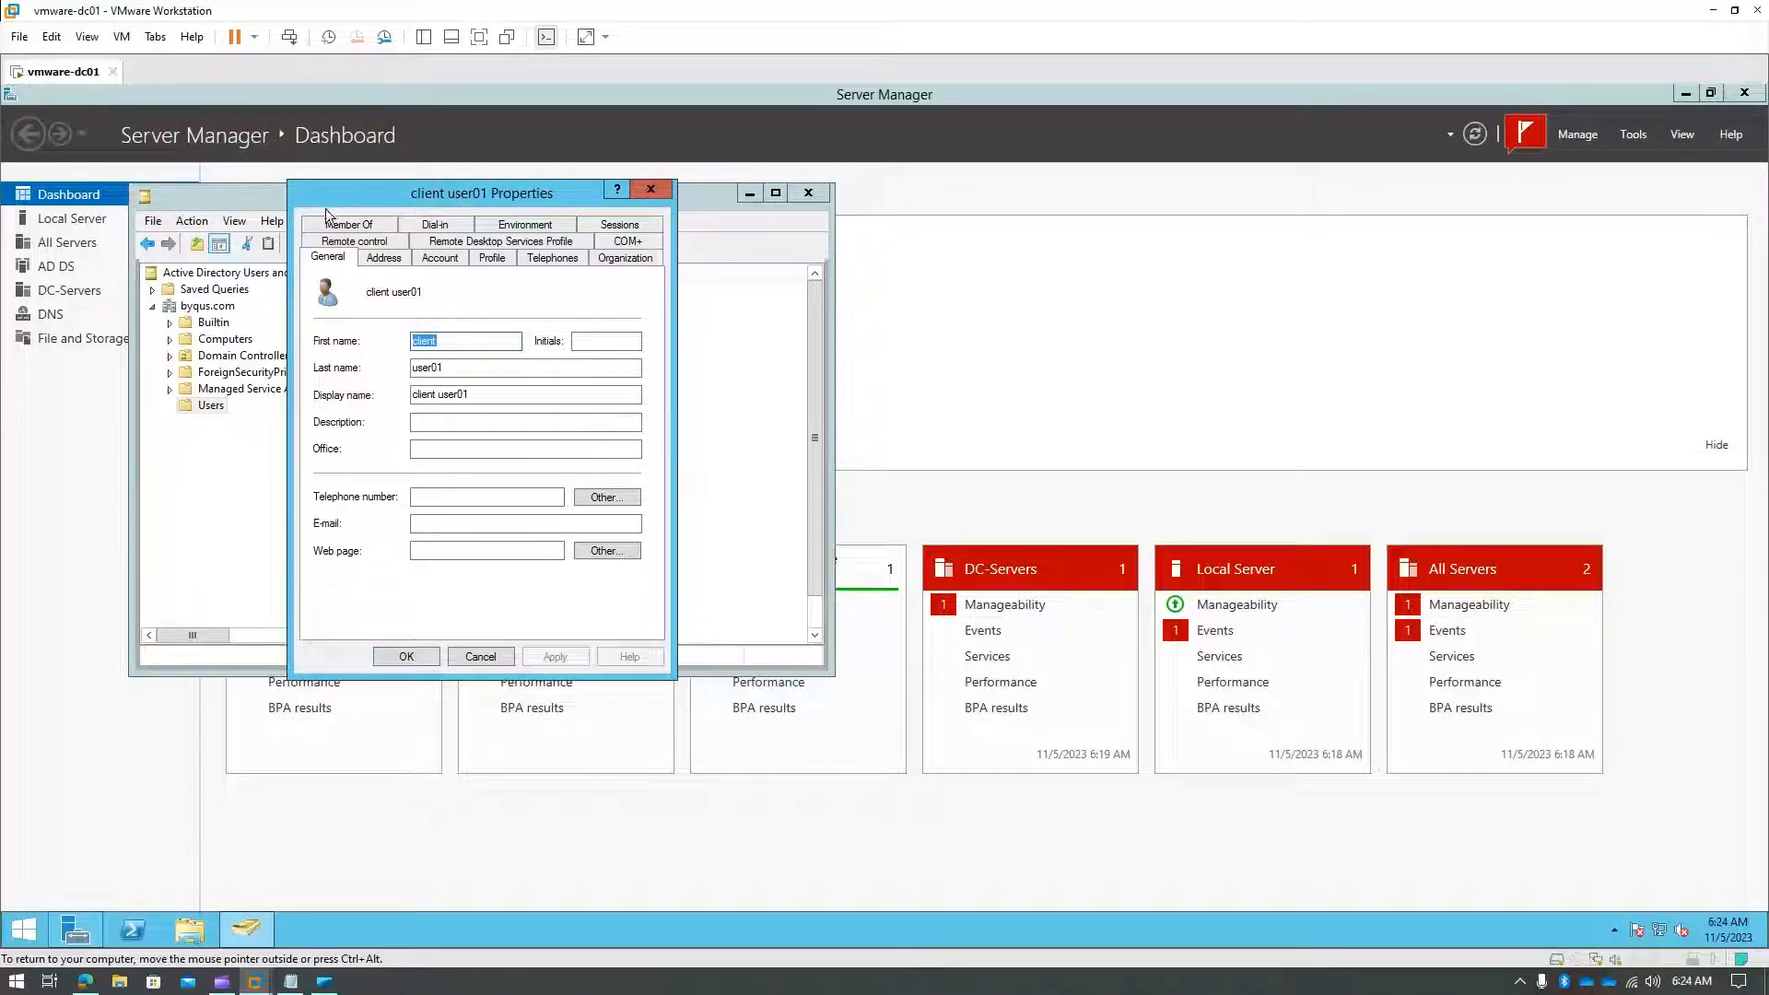
{"action": "left_click", "coordinate": [350, 227]}
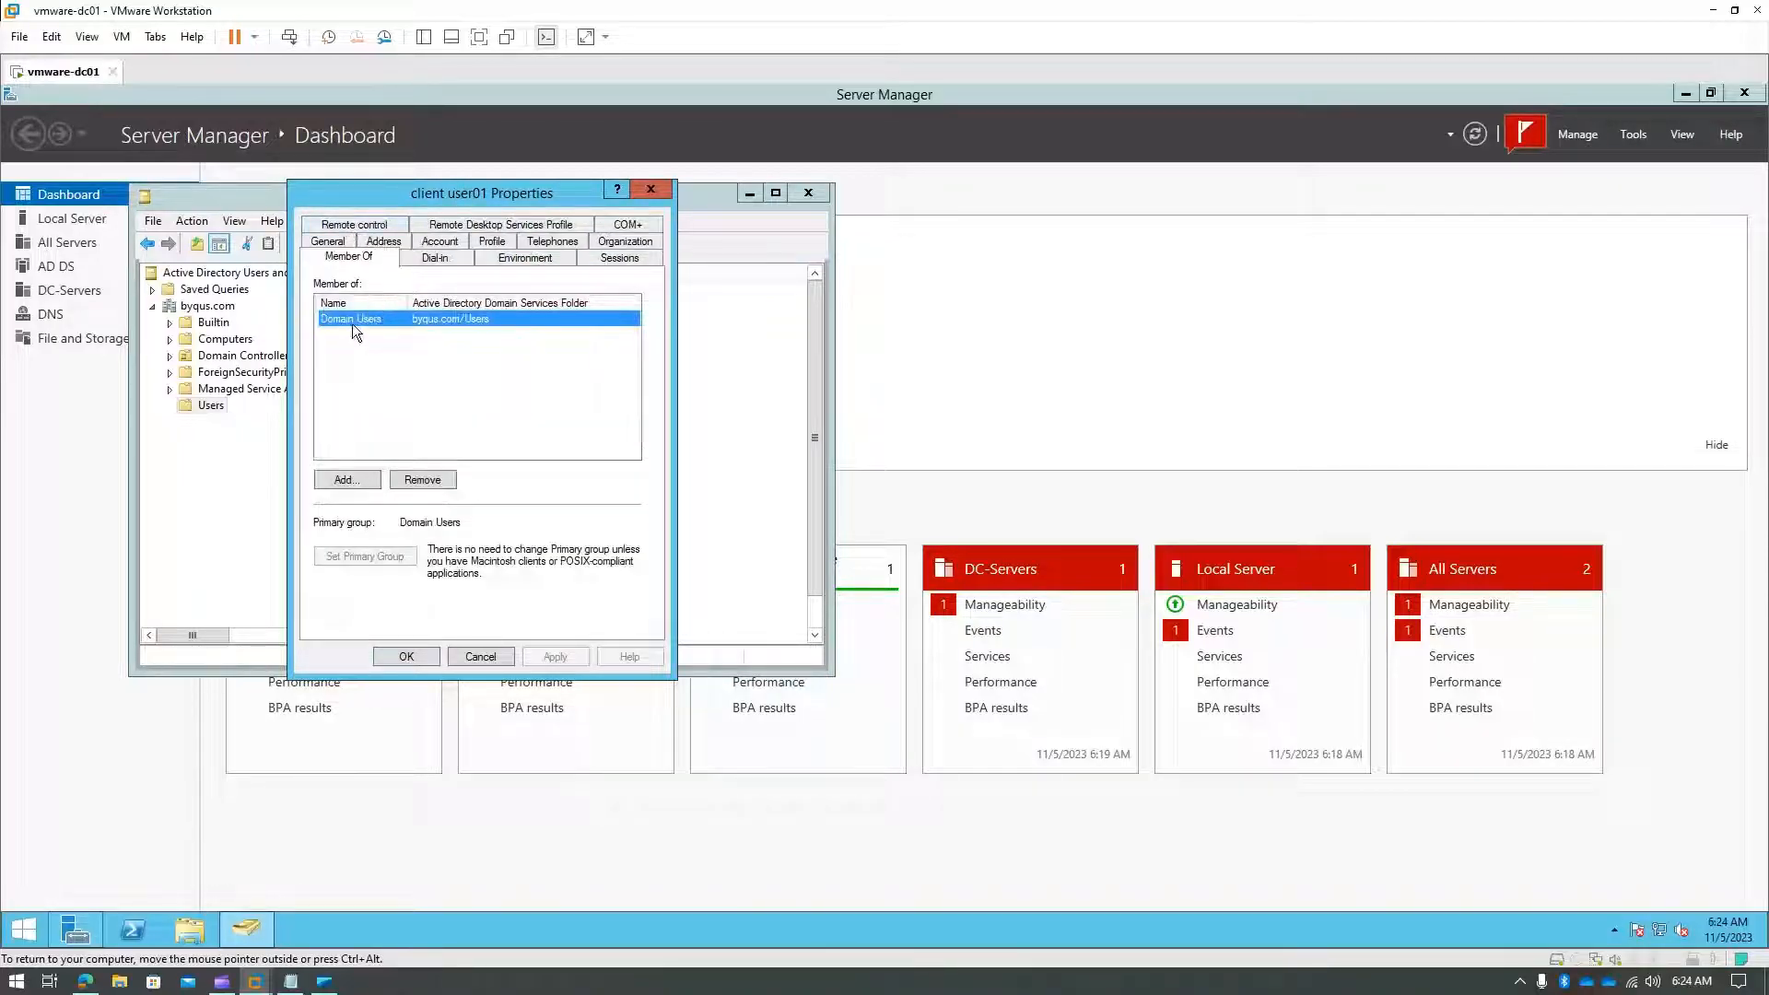
- Close the user's properties, list the Builtin groups, and widen the Name column and window
{"action": "left_click", "coordinate": [478, 656]}
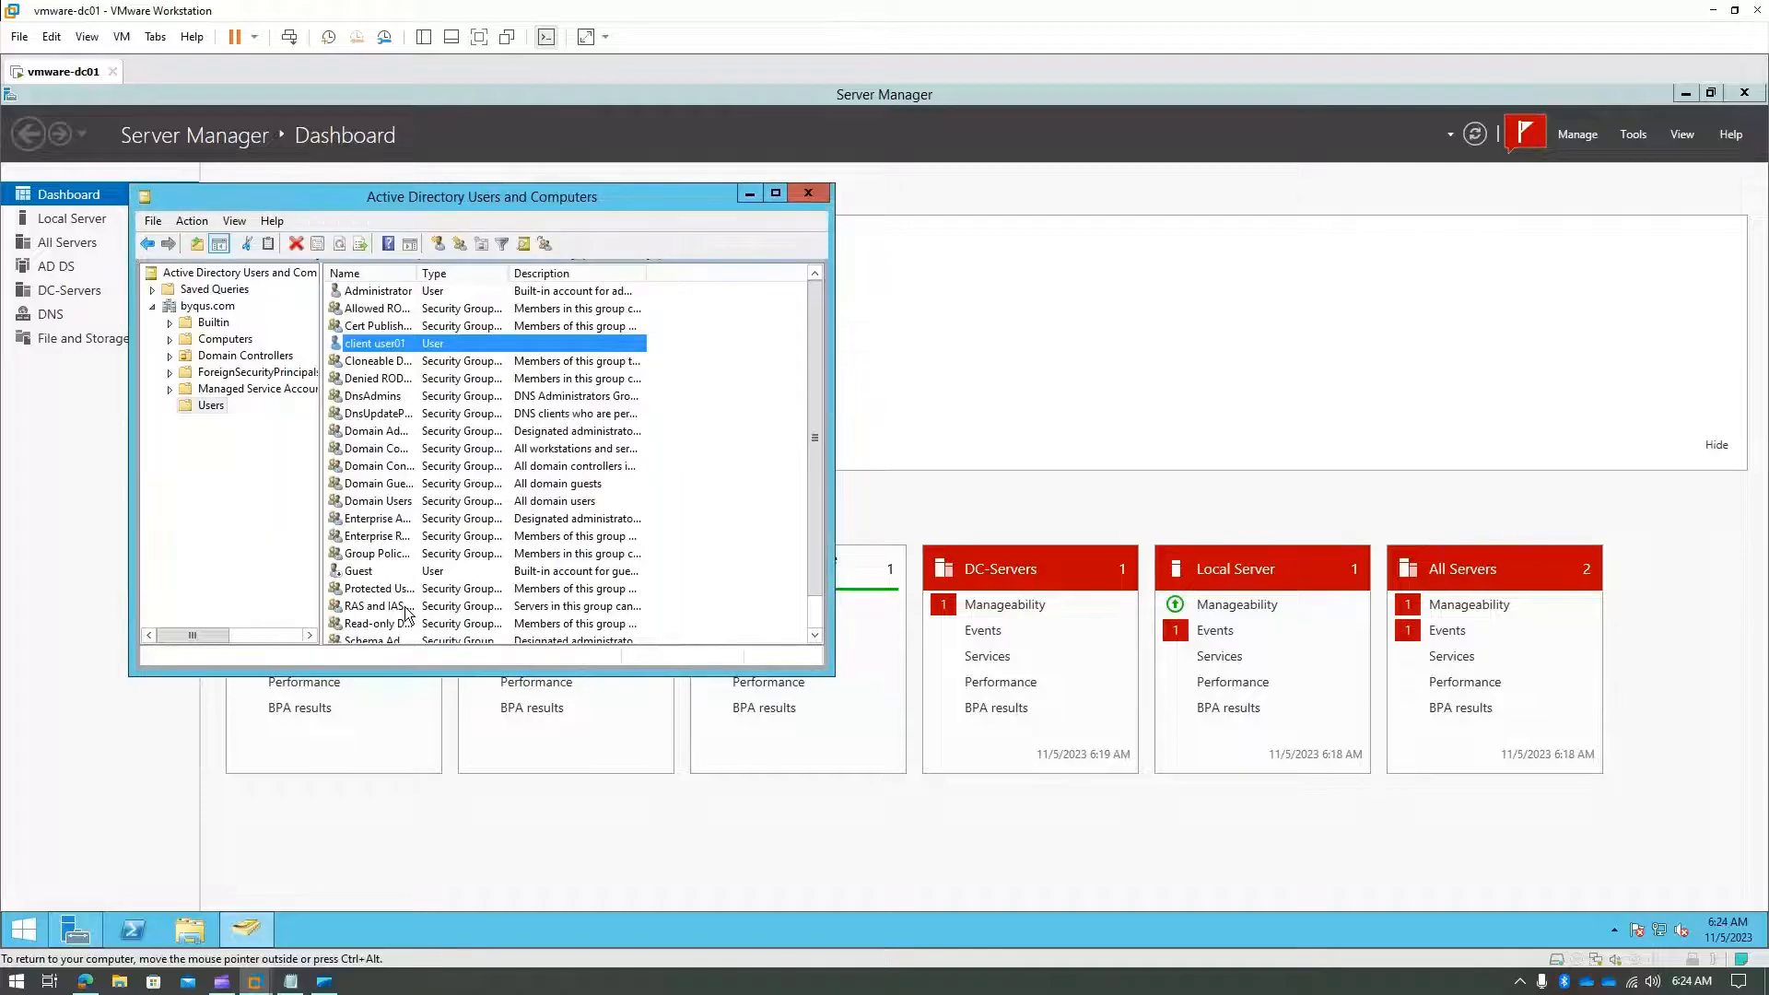
{"action": "left_click", "coordinate": [210, 324]}
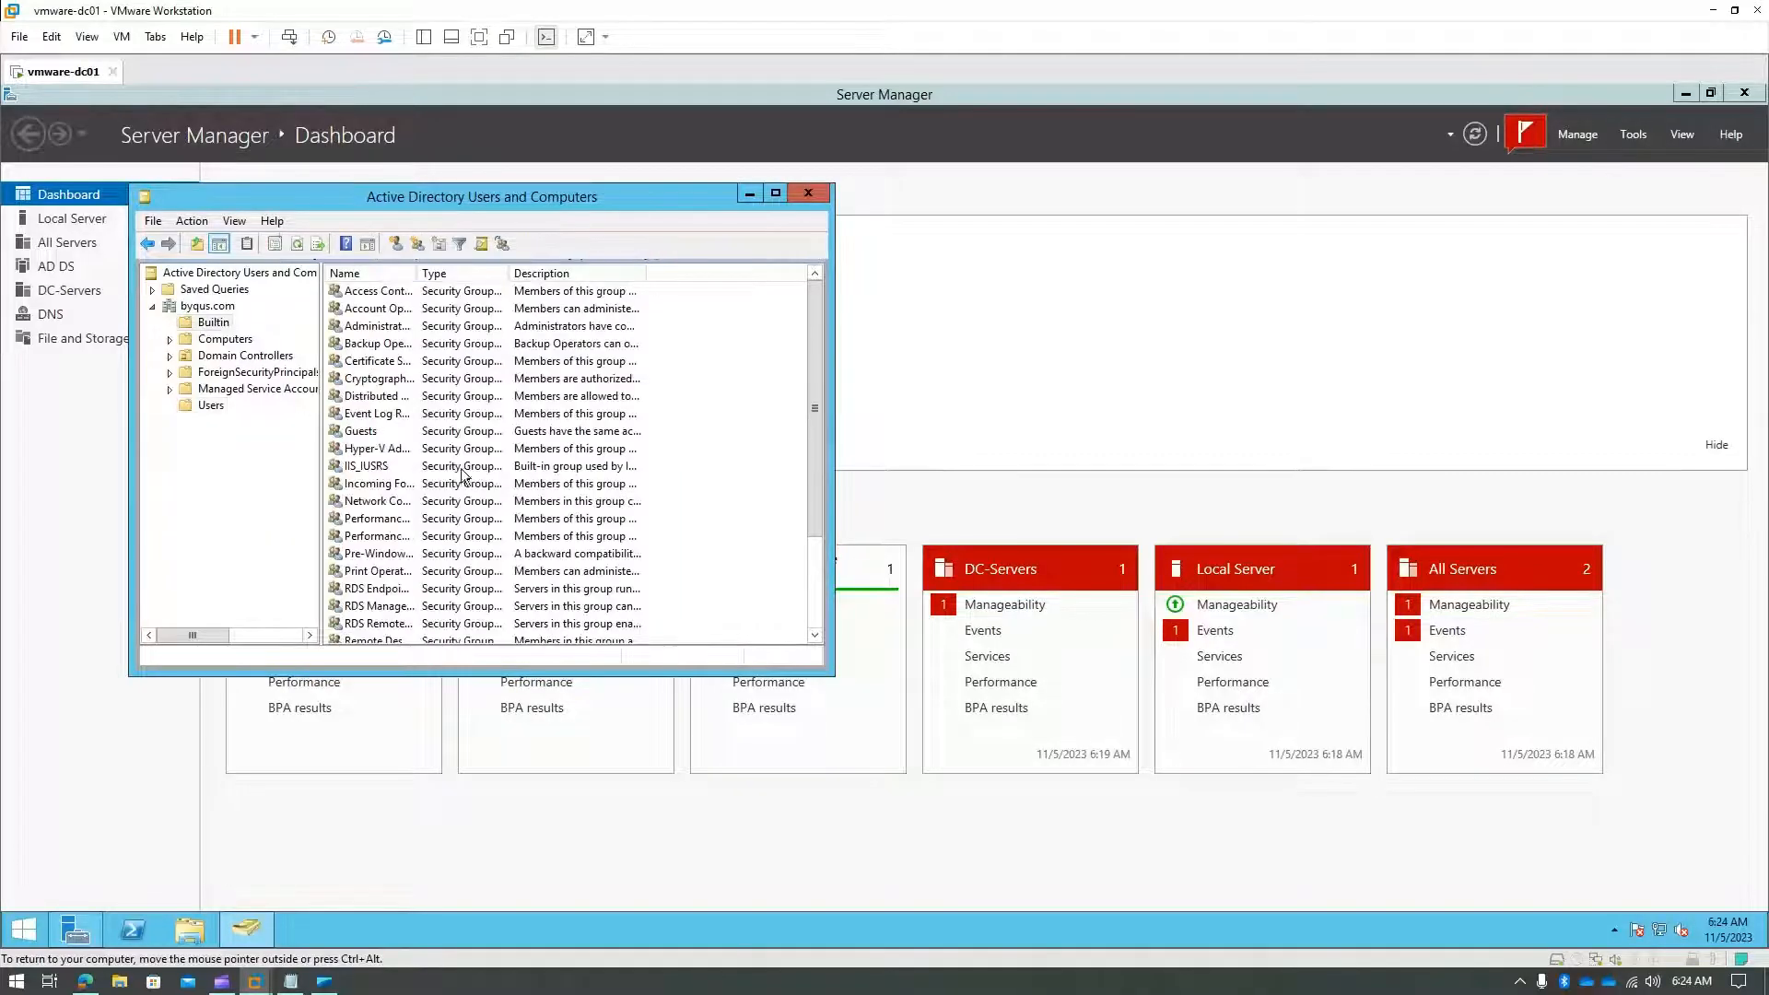
{"action": "left_click_drag", "start_coordinate": [417, 272], "coordinate": [520, 273]}
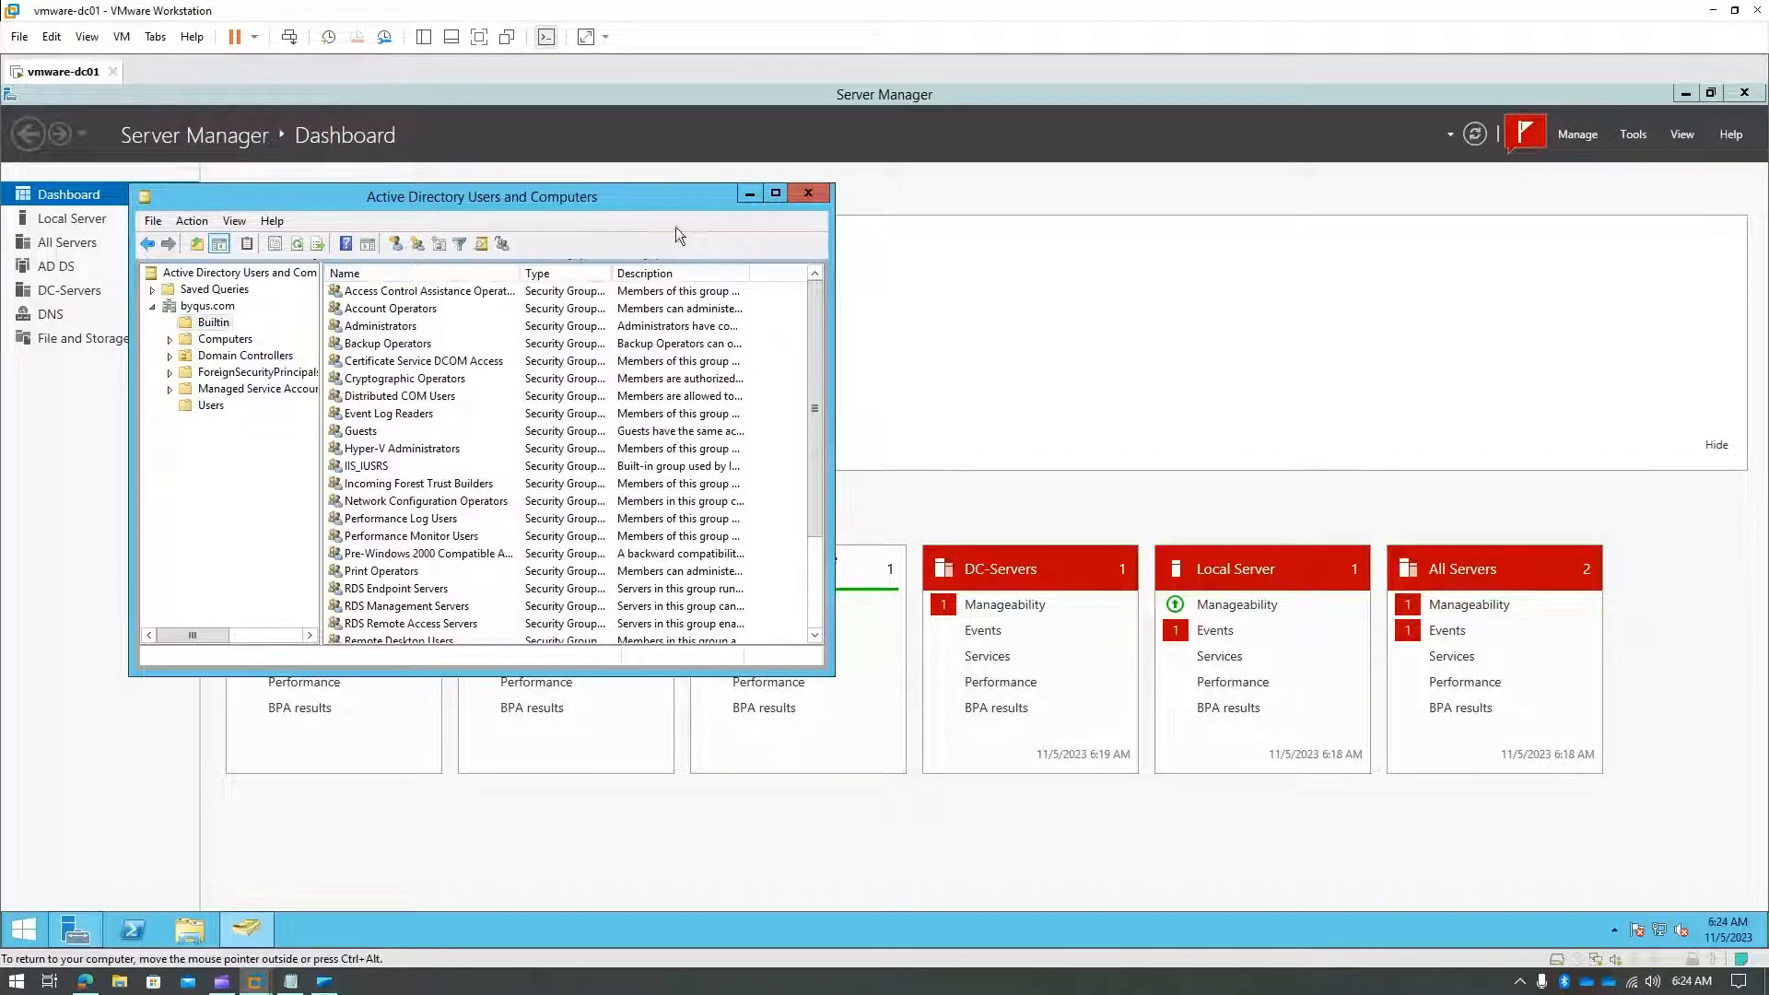
{"action": "left_click_drag", "start_coordinate": [832, 677], "coordinate": [1094, 901]}
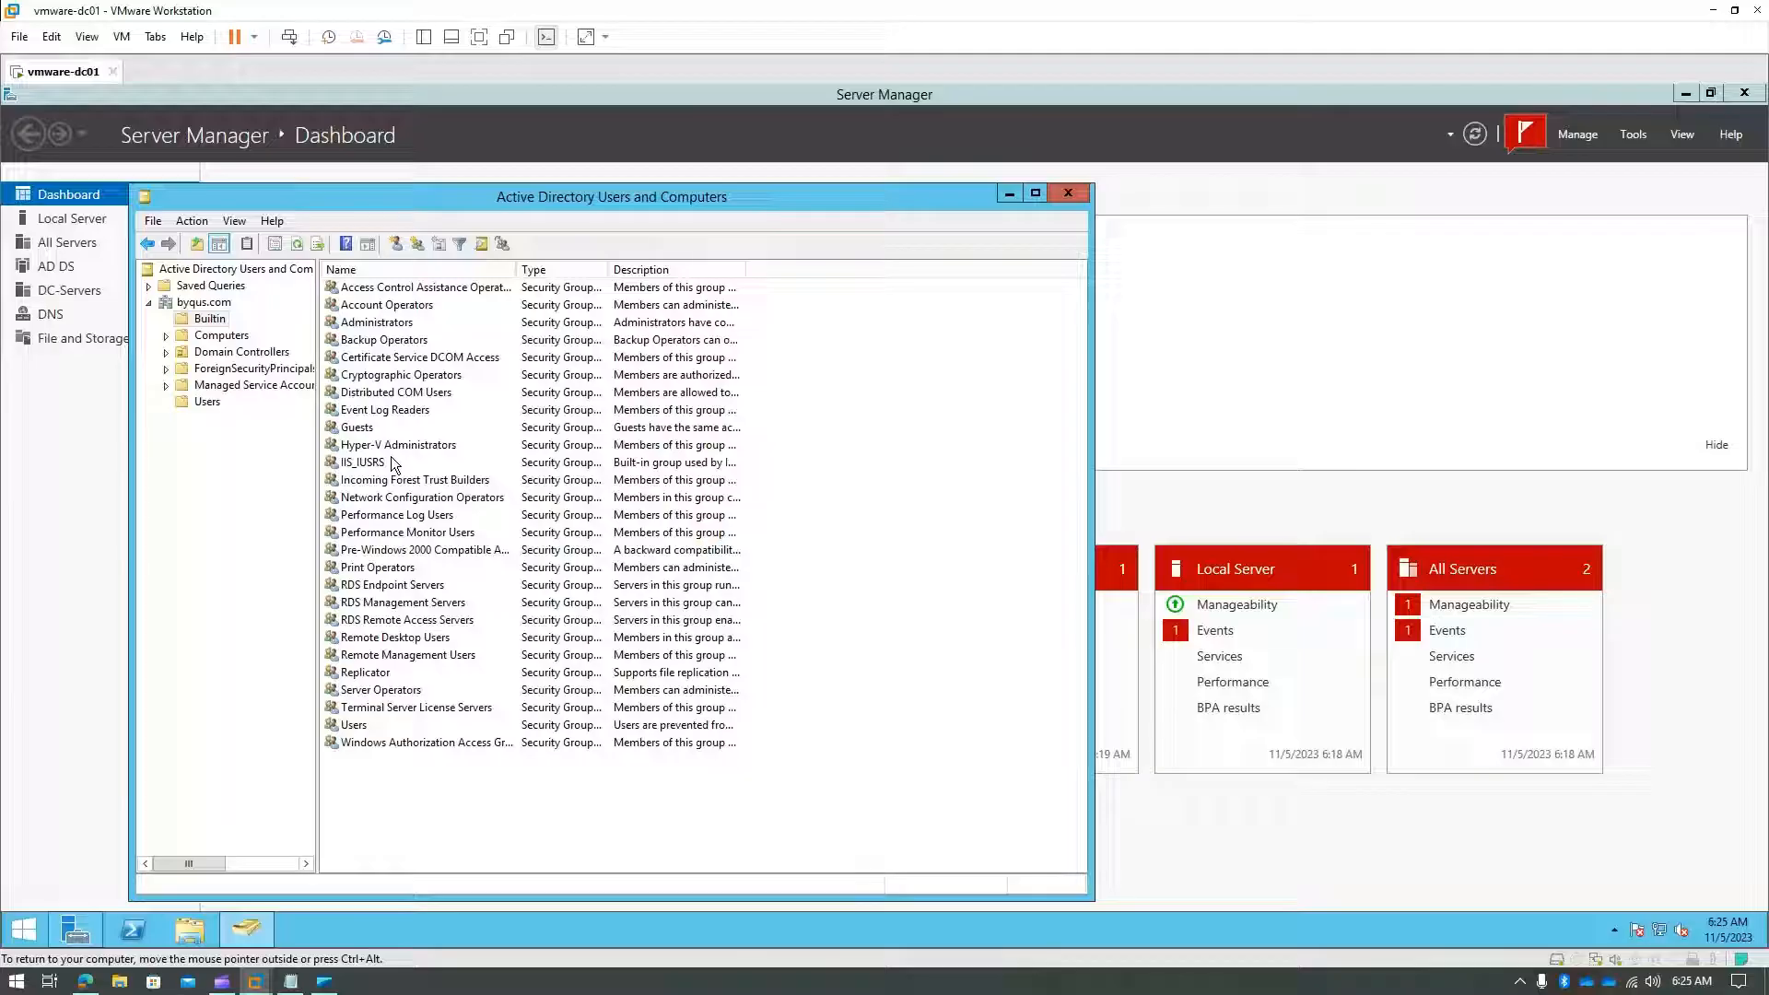
- Open the Administrators group's properties and view its members
{"action": "double_click", "coordinate": [368, 323]}
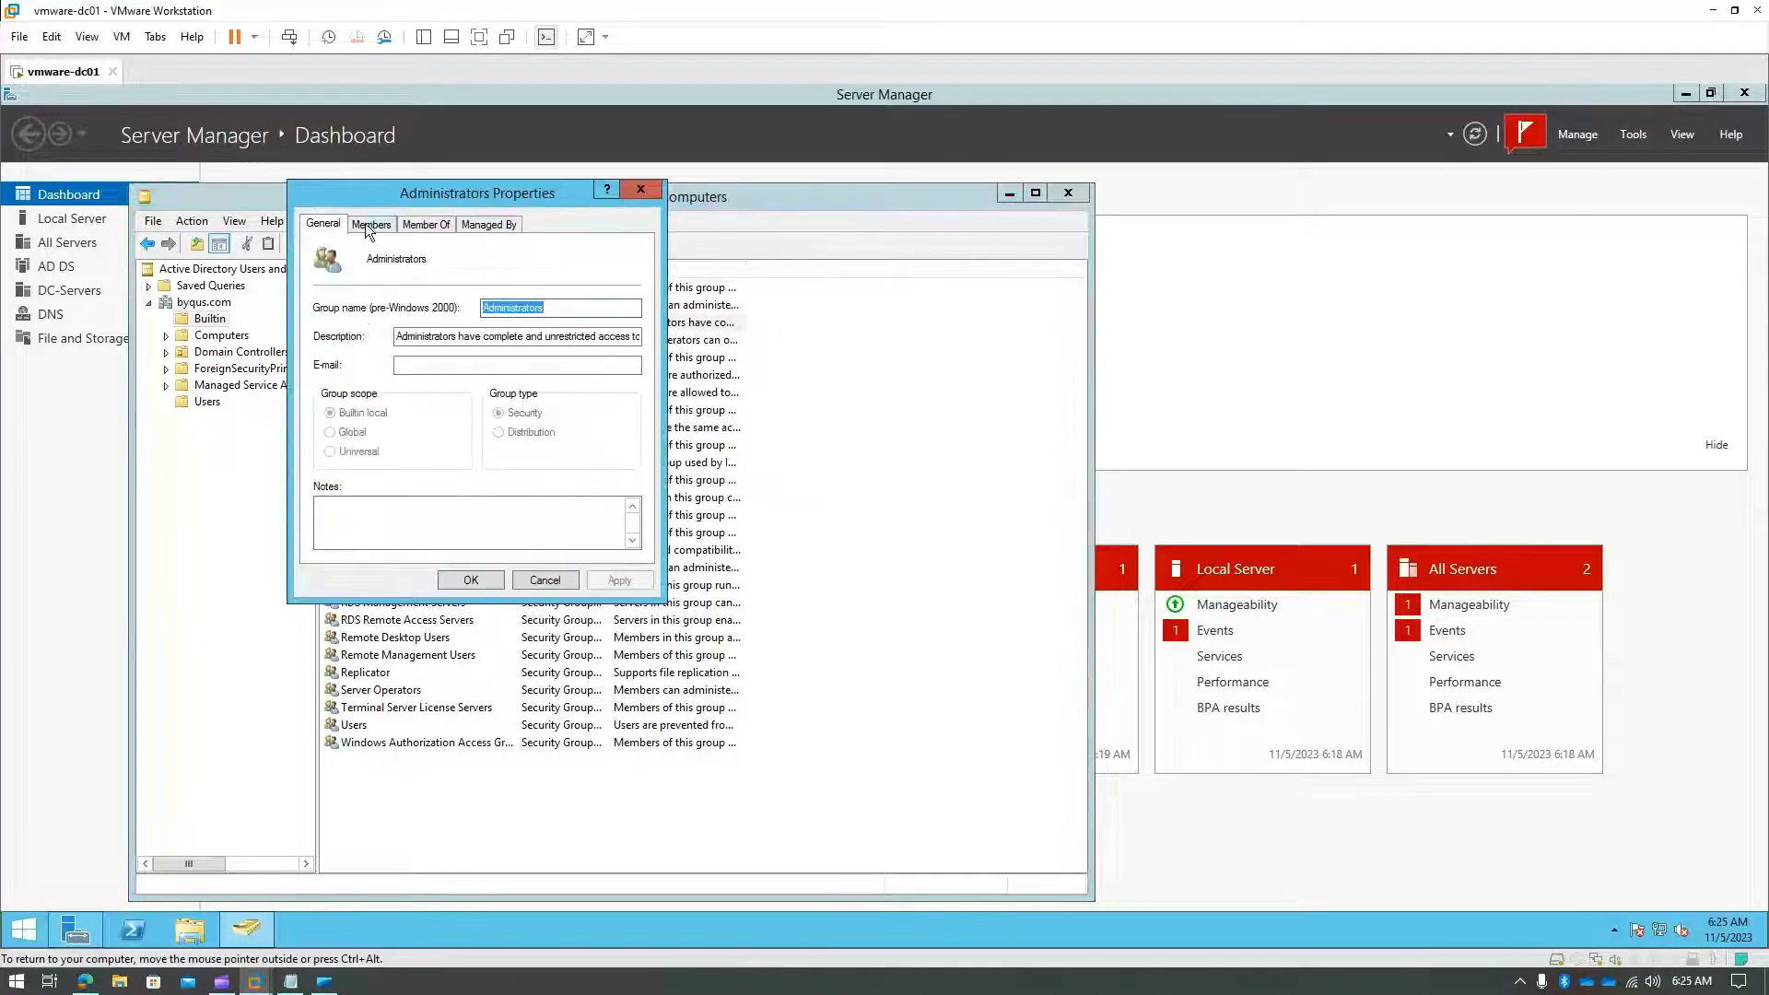
{"action": "left_click", "coordinate": [368, 224]}
{"action": "left_click_drag", "start_coordinate": [408, 270], "coordinate": [466, 285]}
- Browse the Administrator account's memberships, such as Domain, Enterprise and Schema Admins, then close it
{"action": "double_click", "coordinate": [372, 284]}
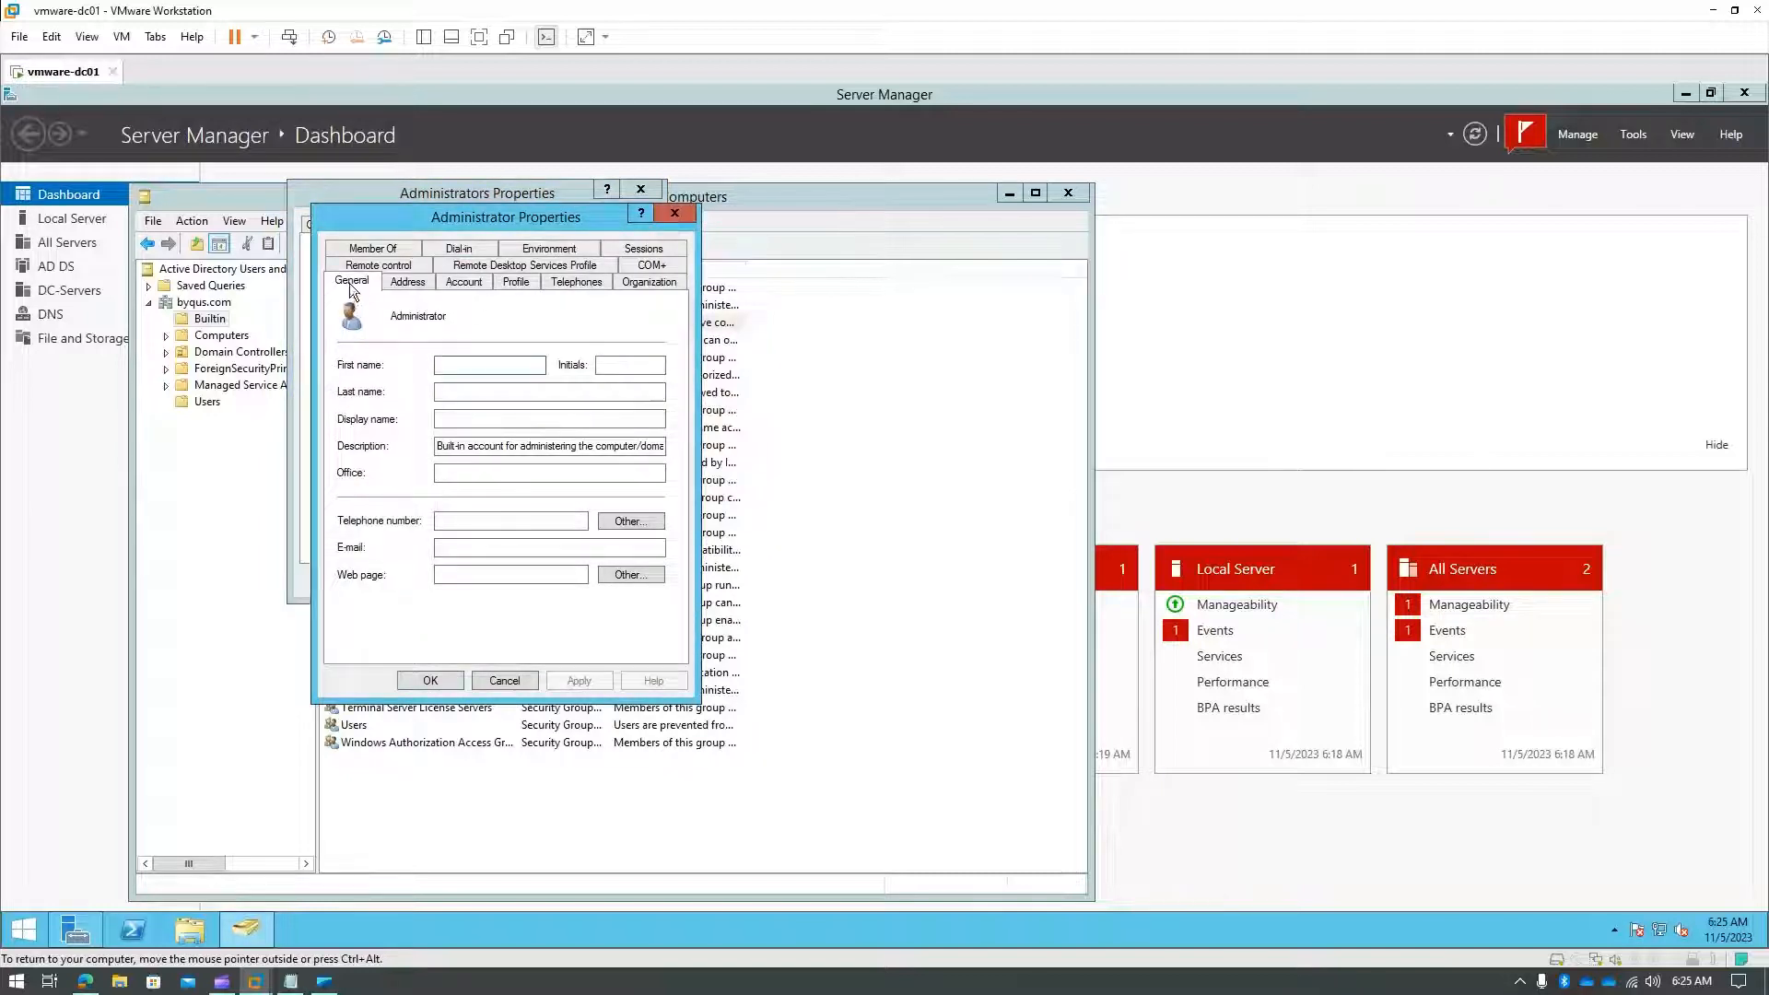
{"action": "left_click", "coordinate": [371, 250]}
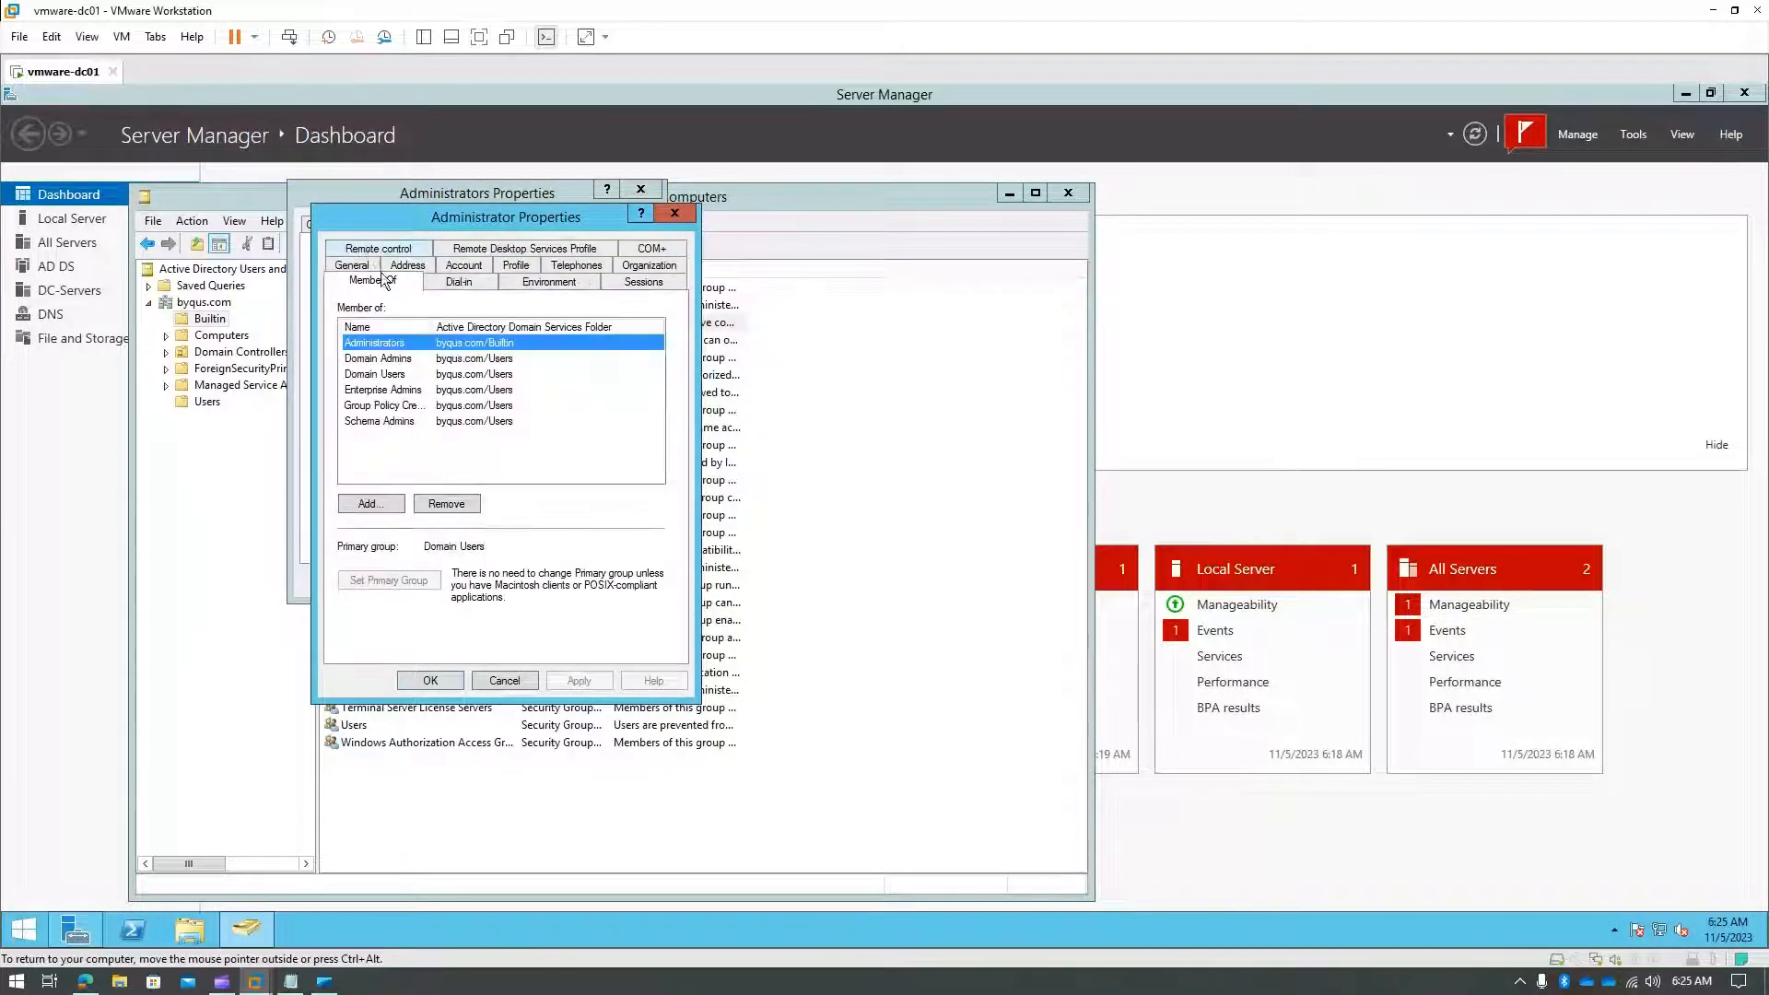
{"action": "left_click_drag", "start_coordinate": [450, 329], "coordinate": [466, 329]}
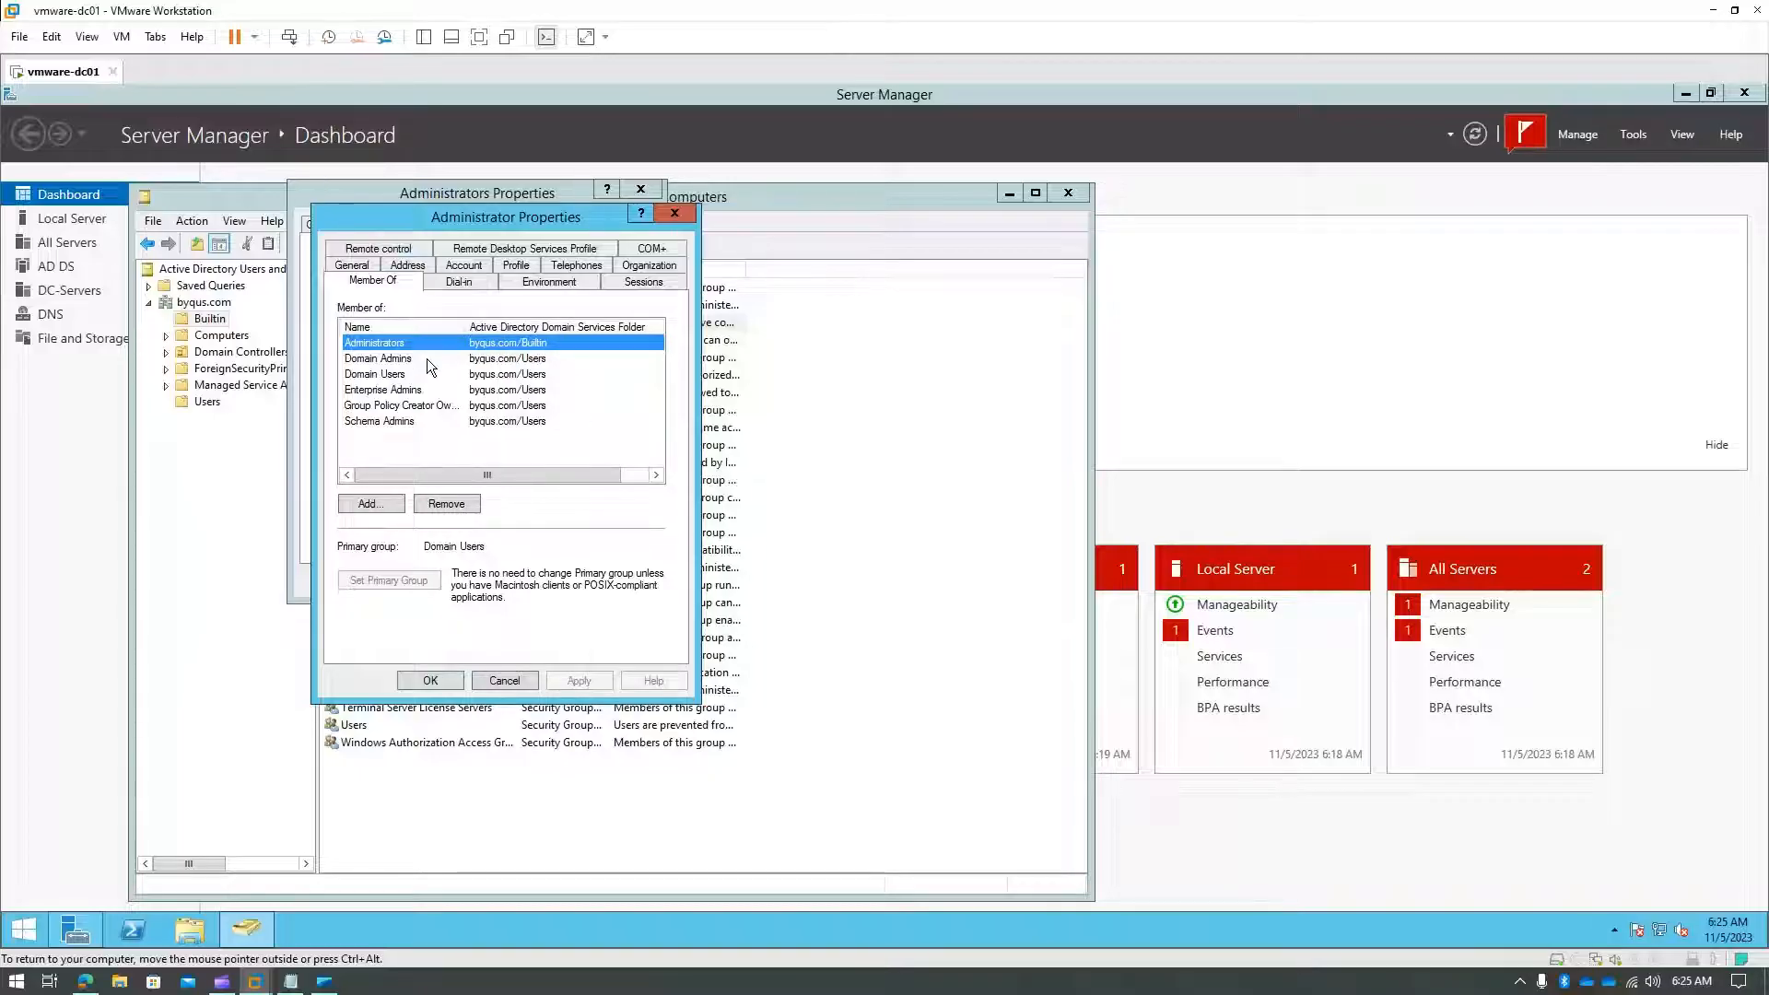
{"action": "left_click", "coordinate": [429, 361]}
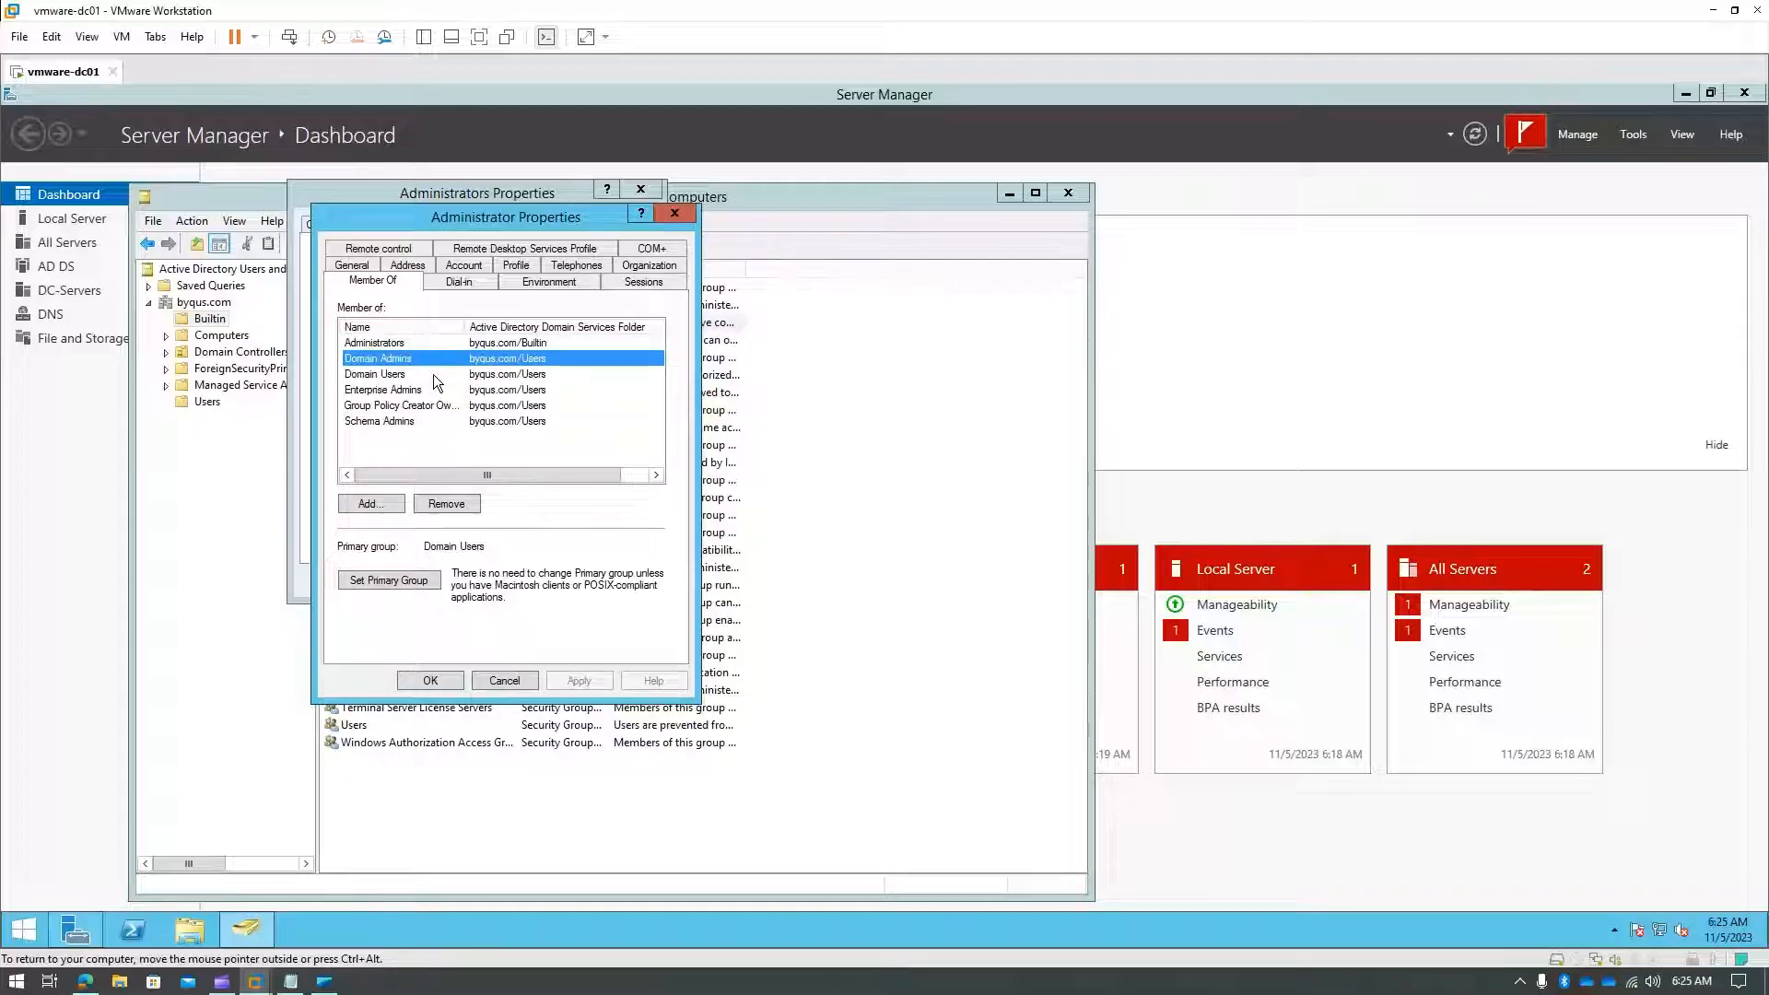
{"action": "left_click", "coordinate": [437, 375]}
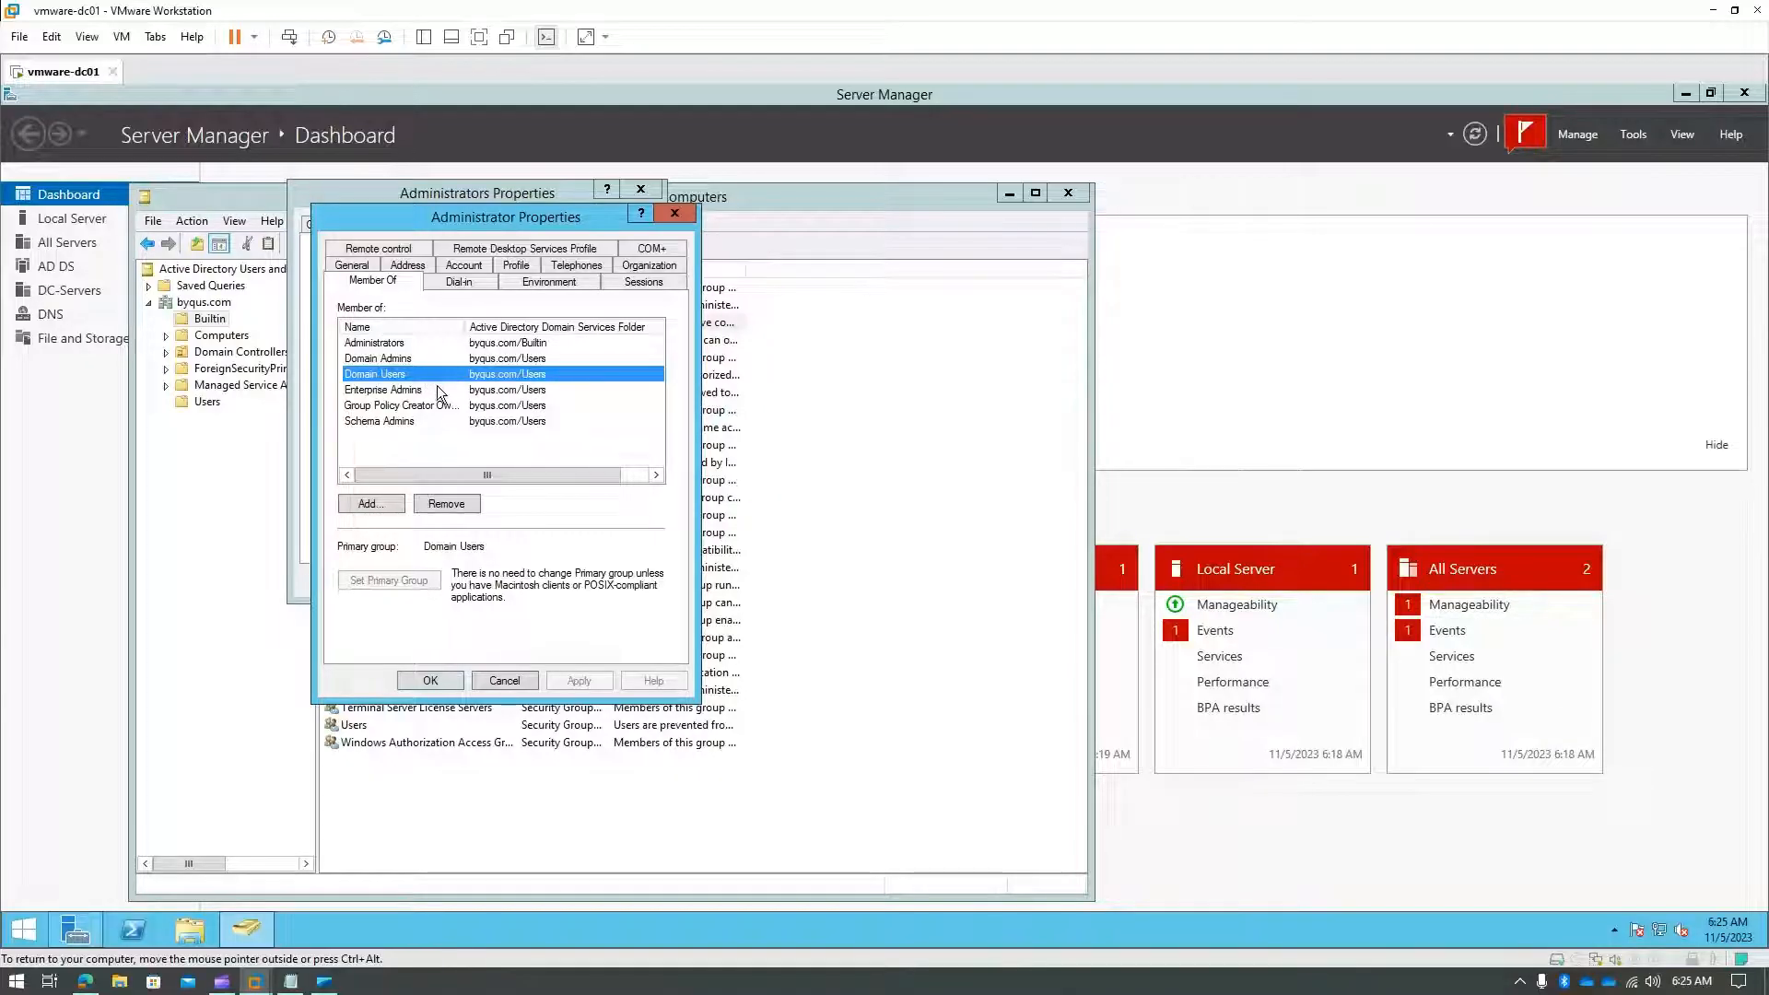
{"action": "left_click", "coordinate": [438, 390]}
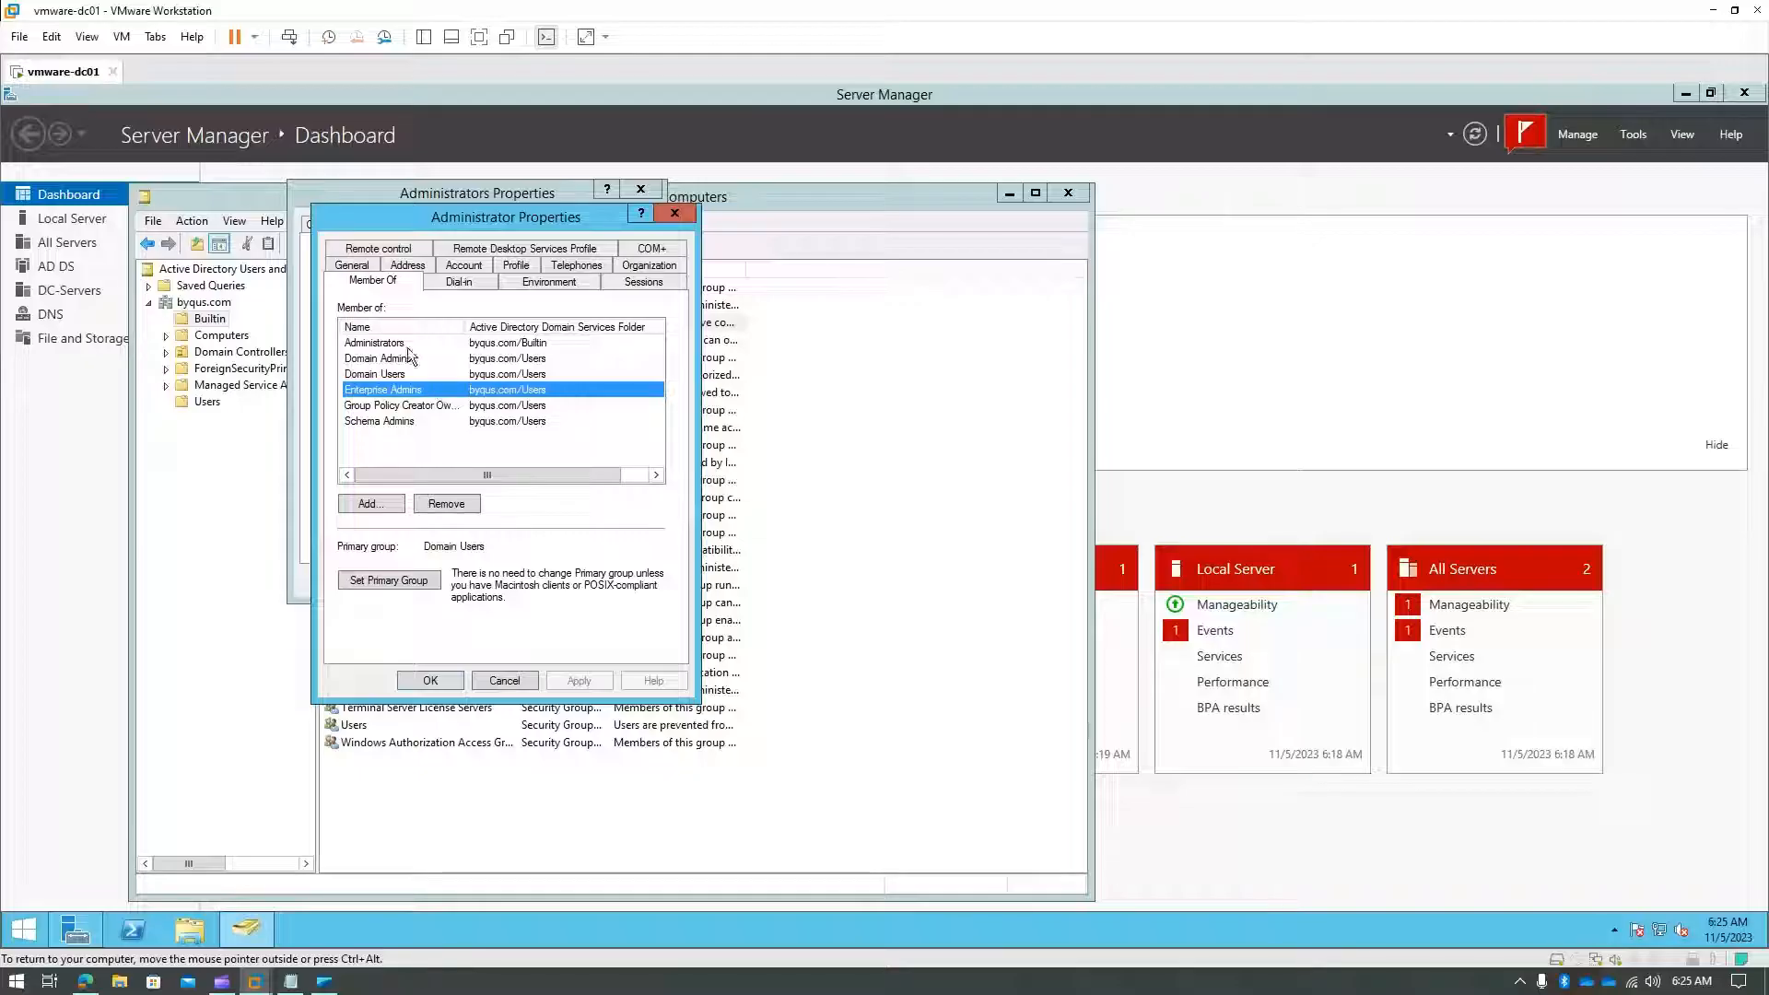
{"action": "left_click", "coordinate": [381, 360]}
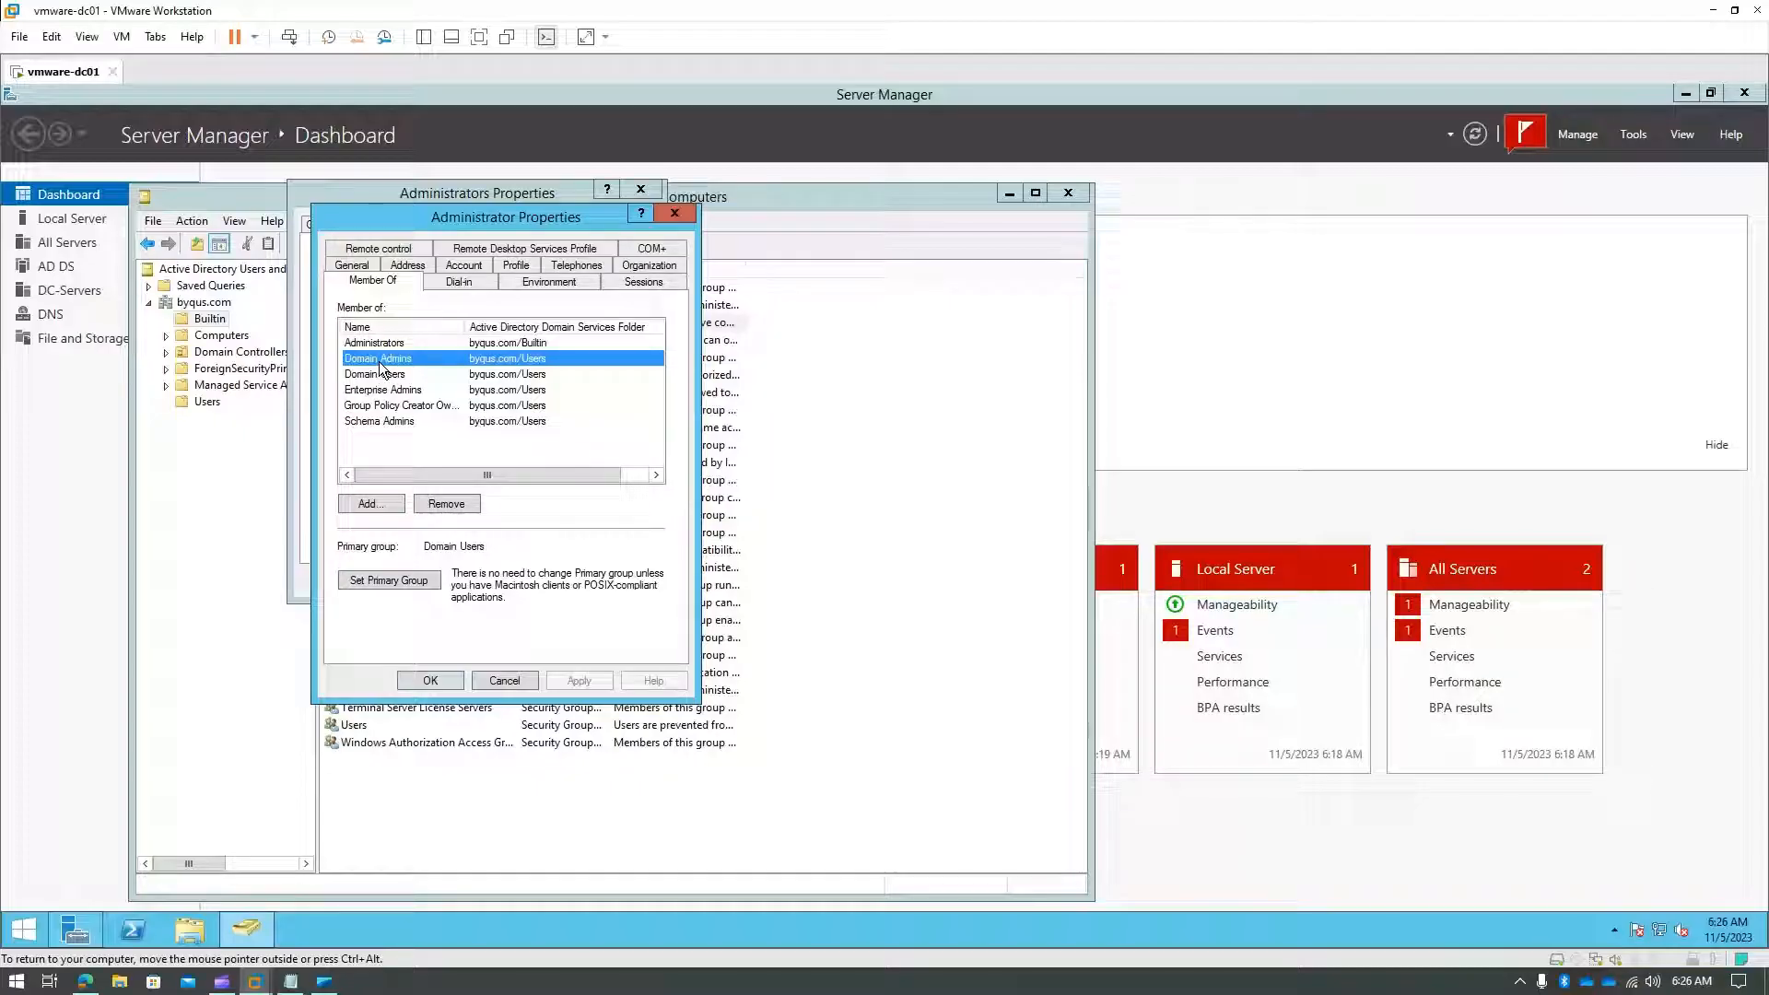
{"action": "left_click", "coordinate": [402, 423]}
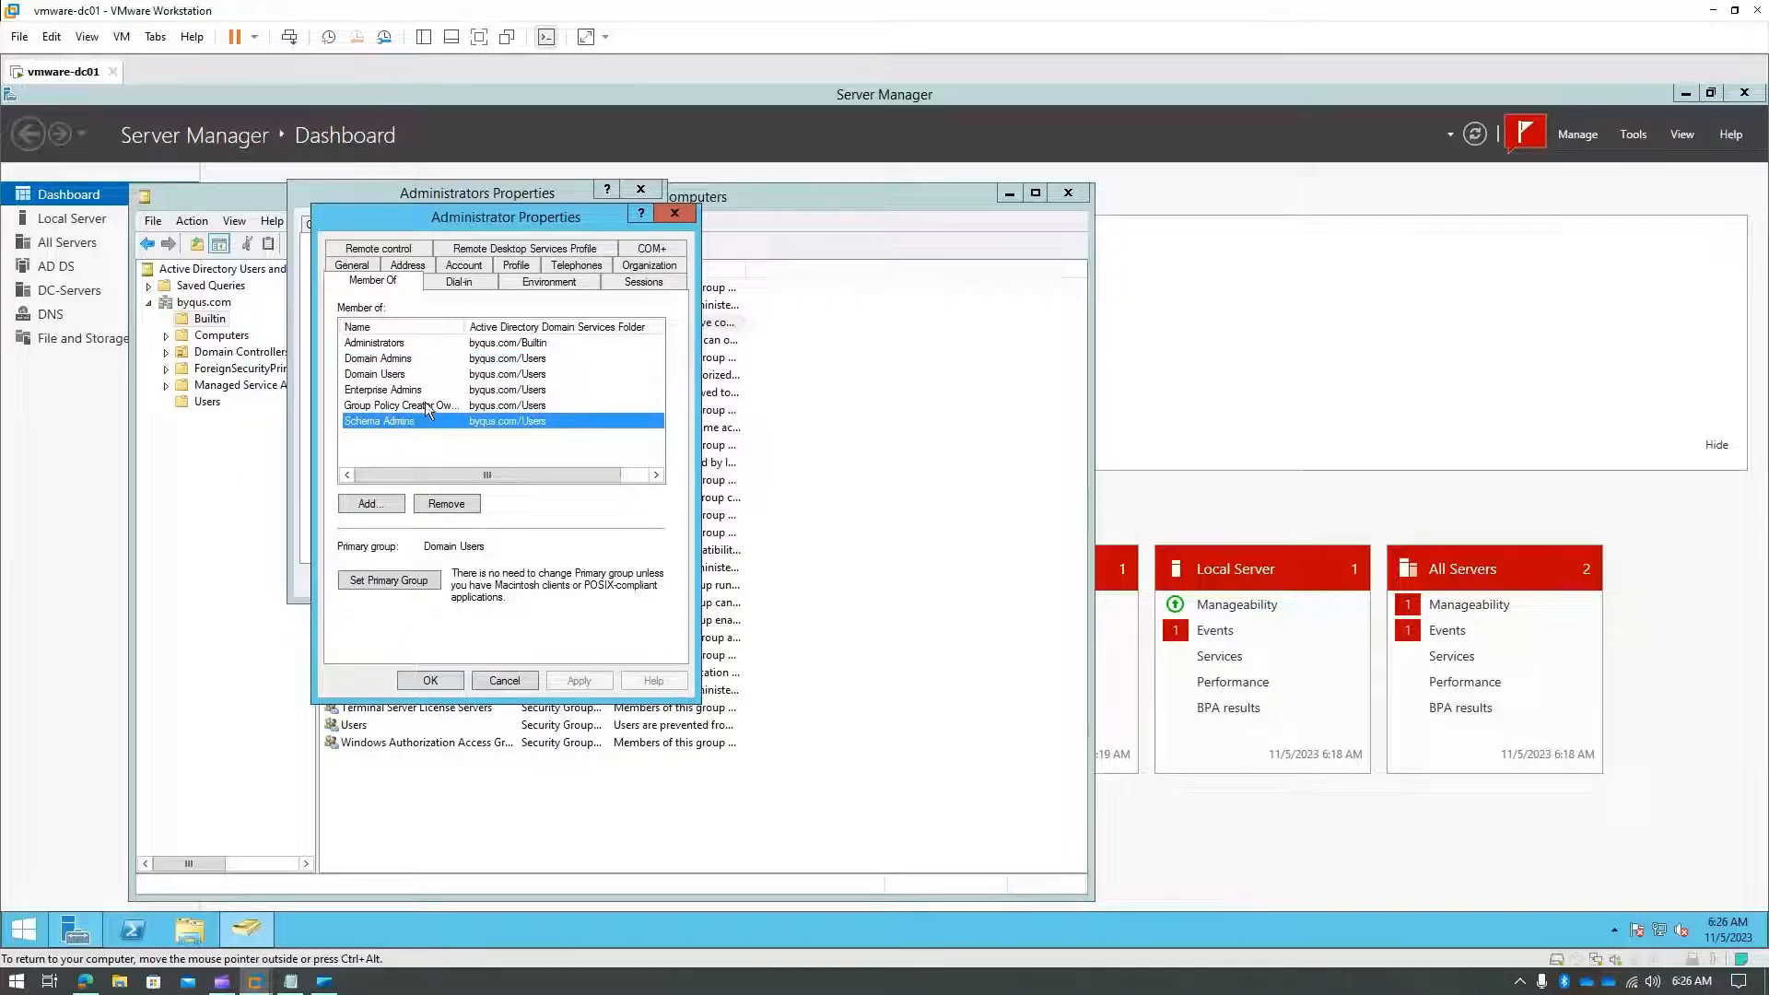
{"action": "left_click", "coordinate": [427, 408]}
{"action": "left_click", "coordinate": [417, 389]}
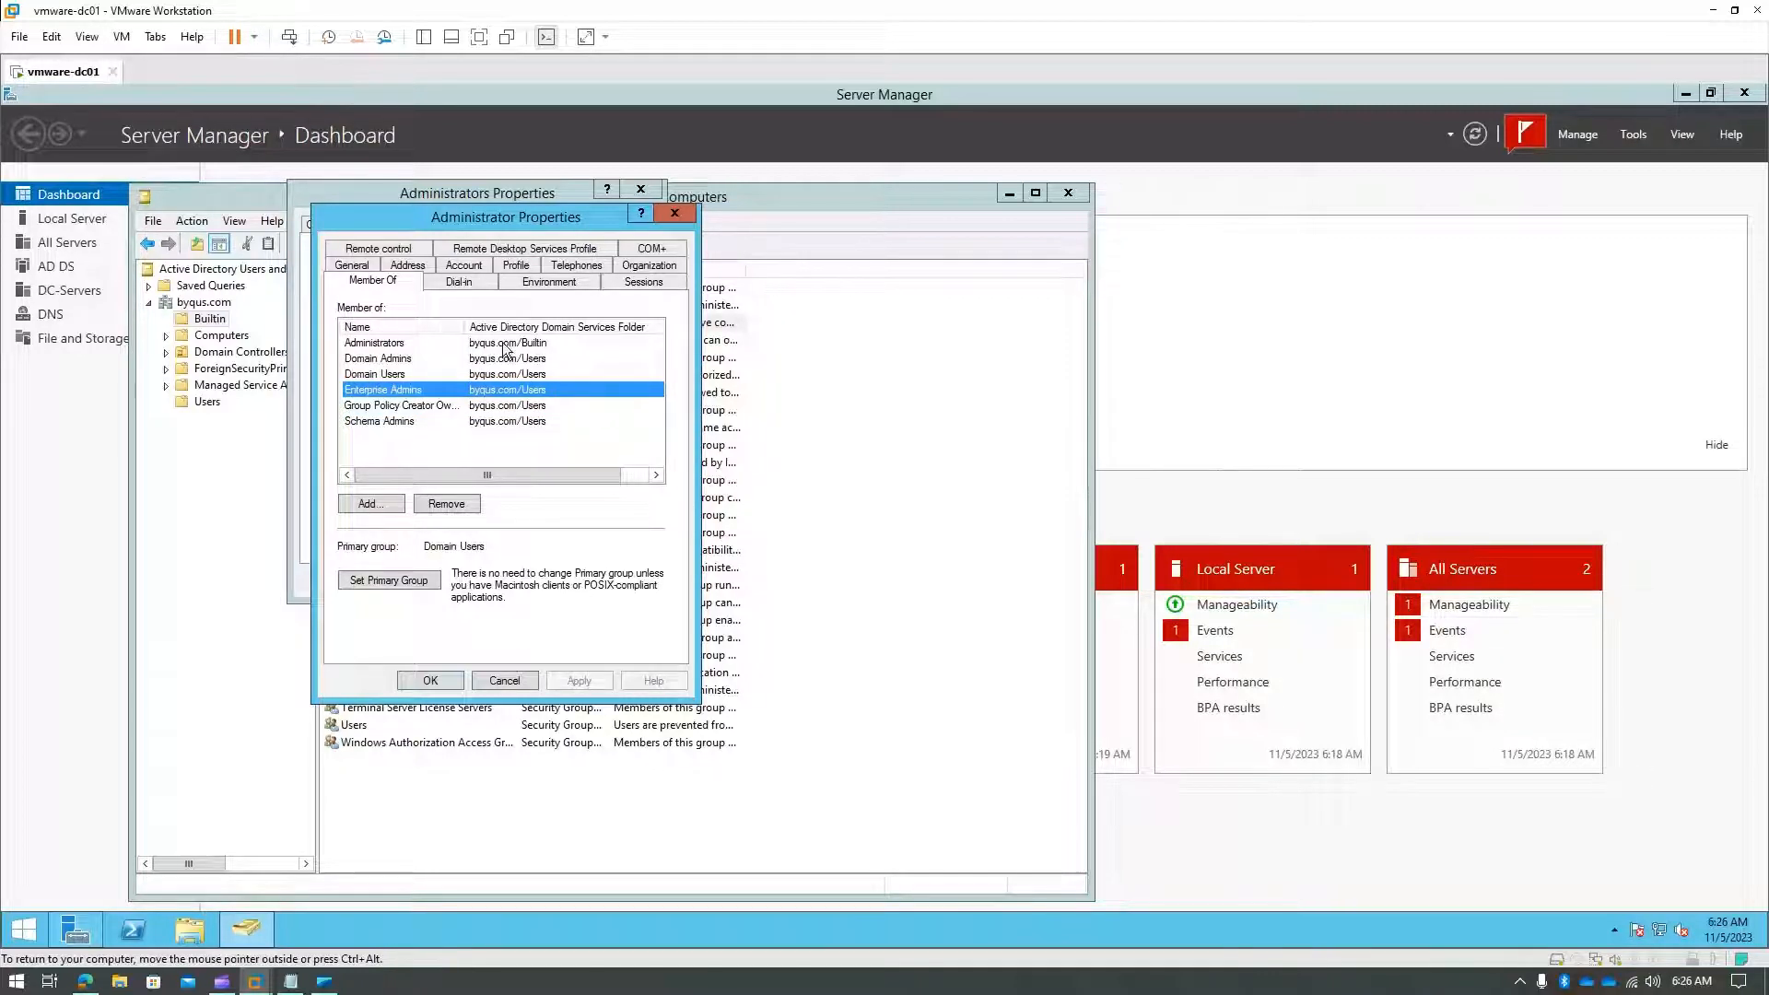
{"action": "left_click", "coordinate": [674, 214]}
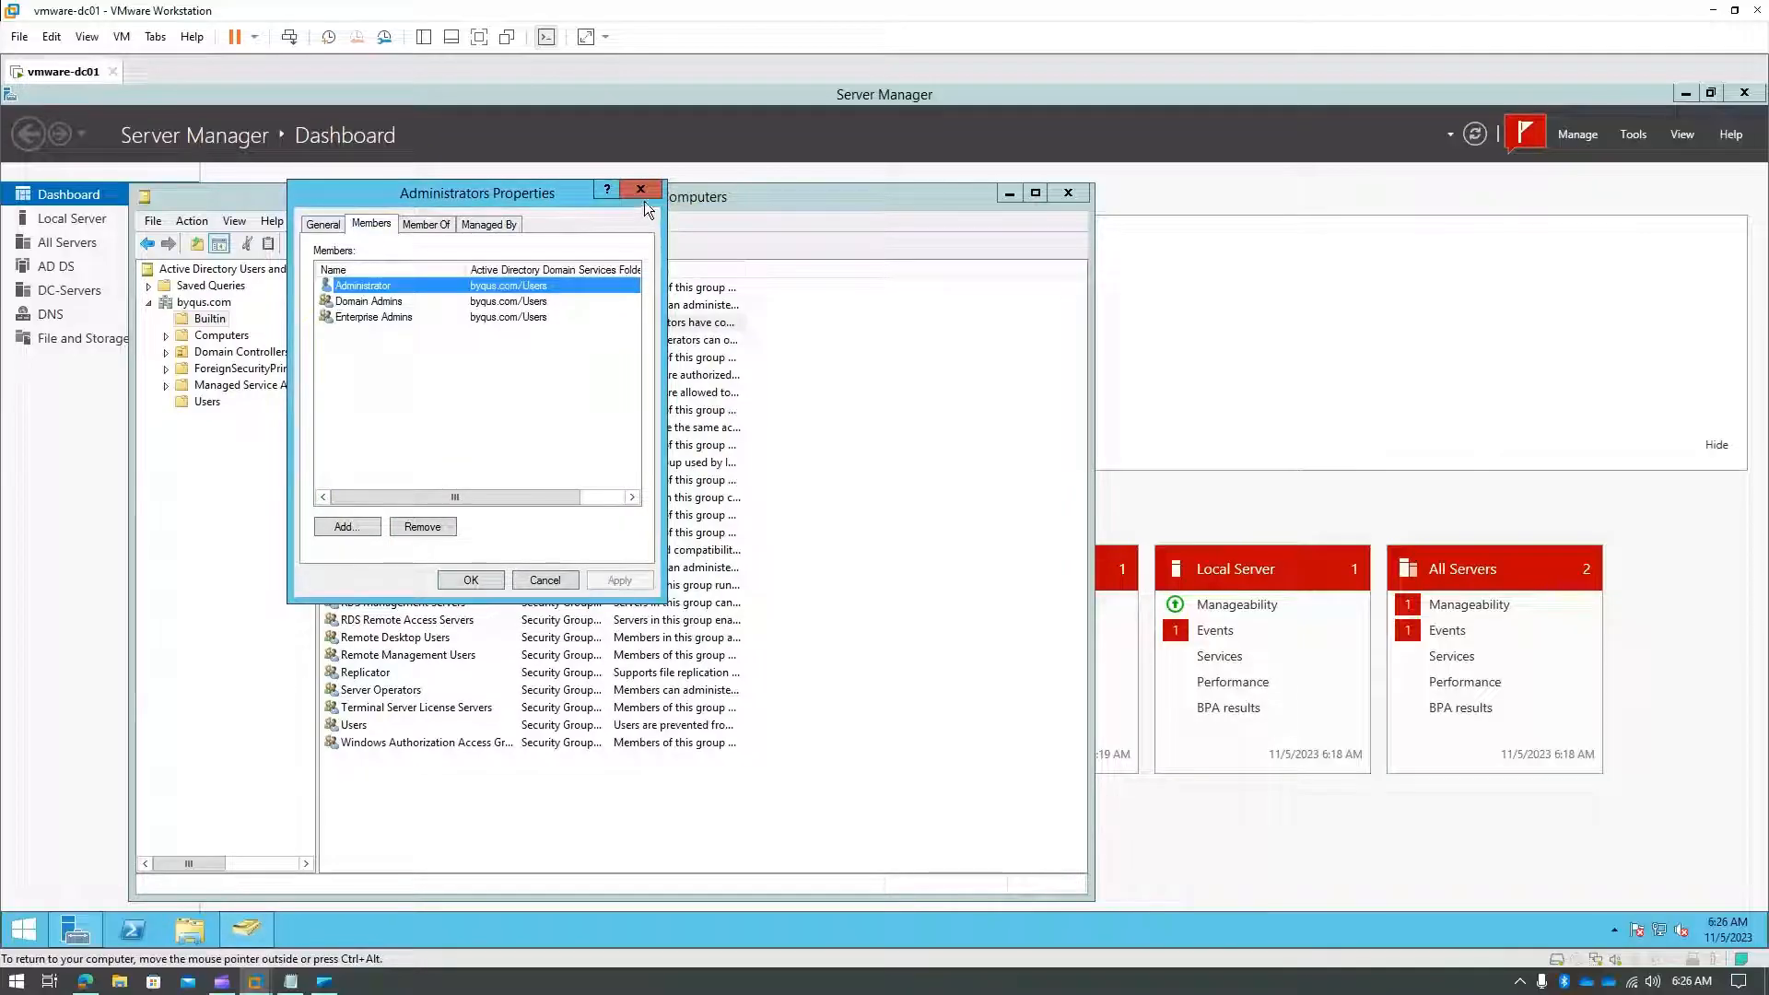
- Close and reopen the Administrators properties, inspect its description, and cancel without changes
{"action": "left_click", "coordinate": [642, 191]}
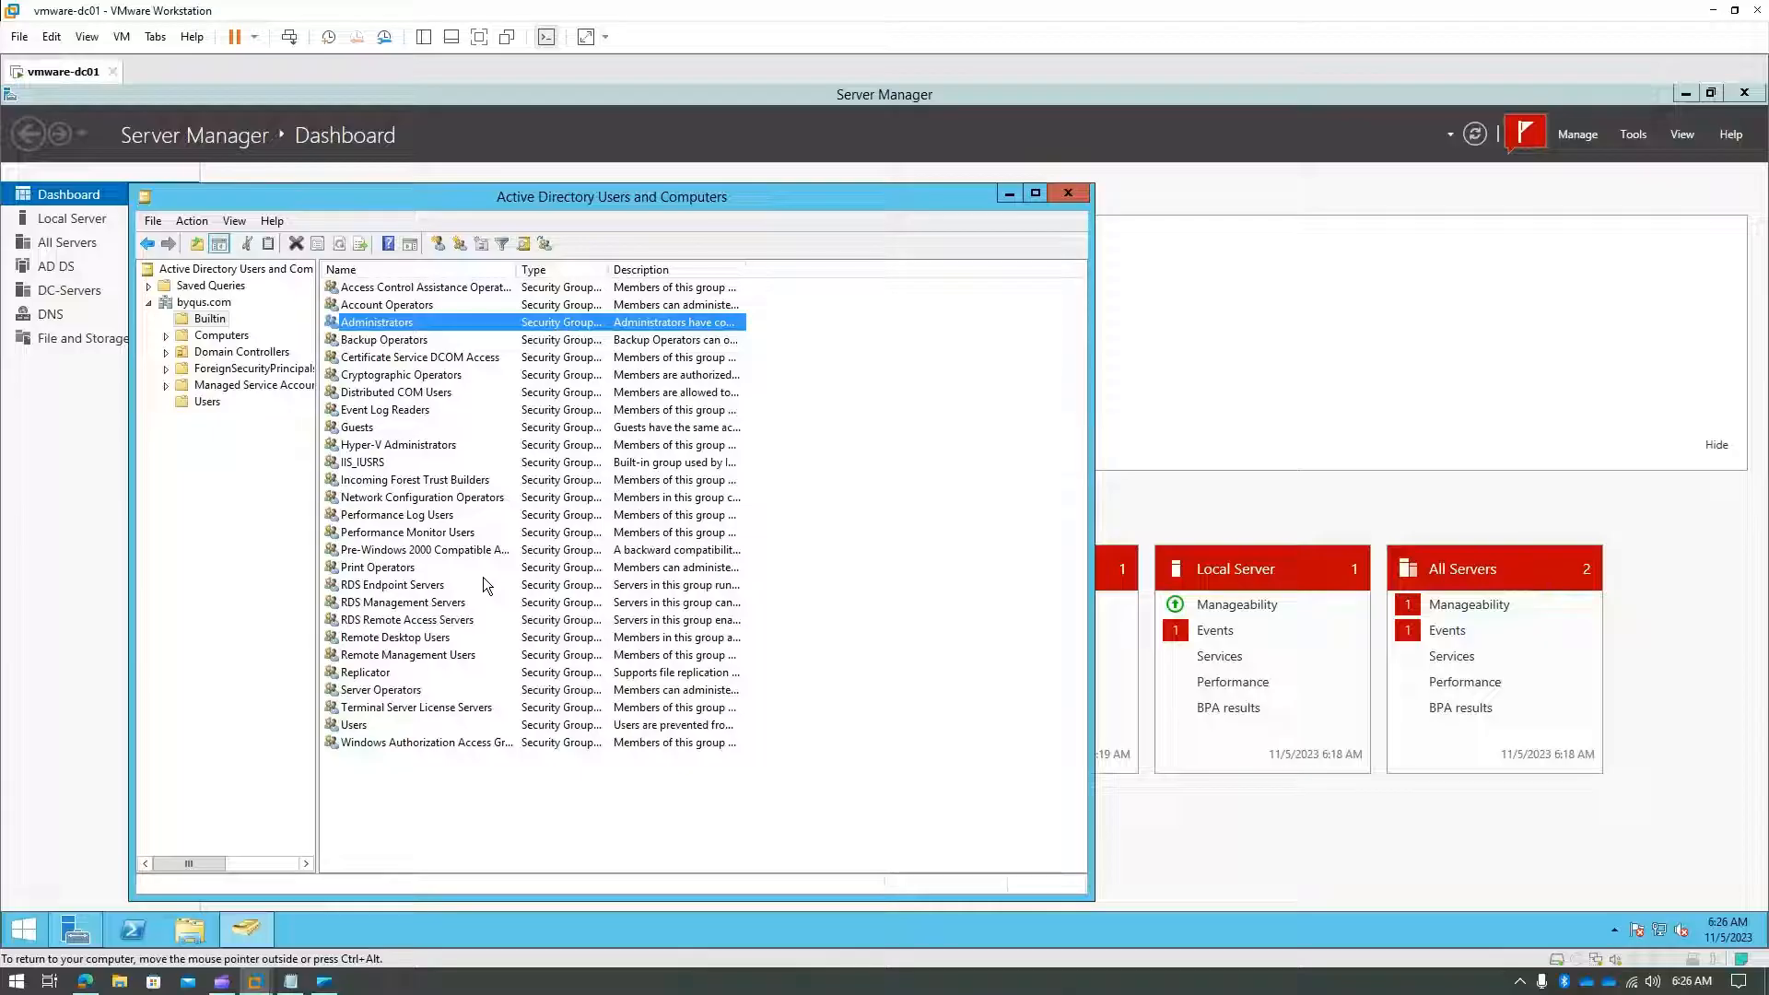
{"action": "double_click", "coordinate": [460, 323]}
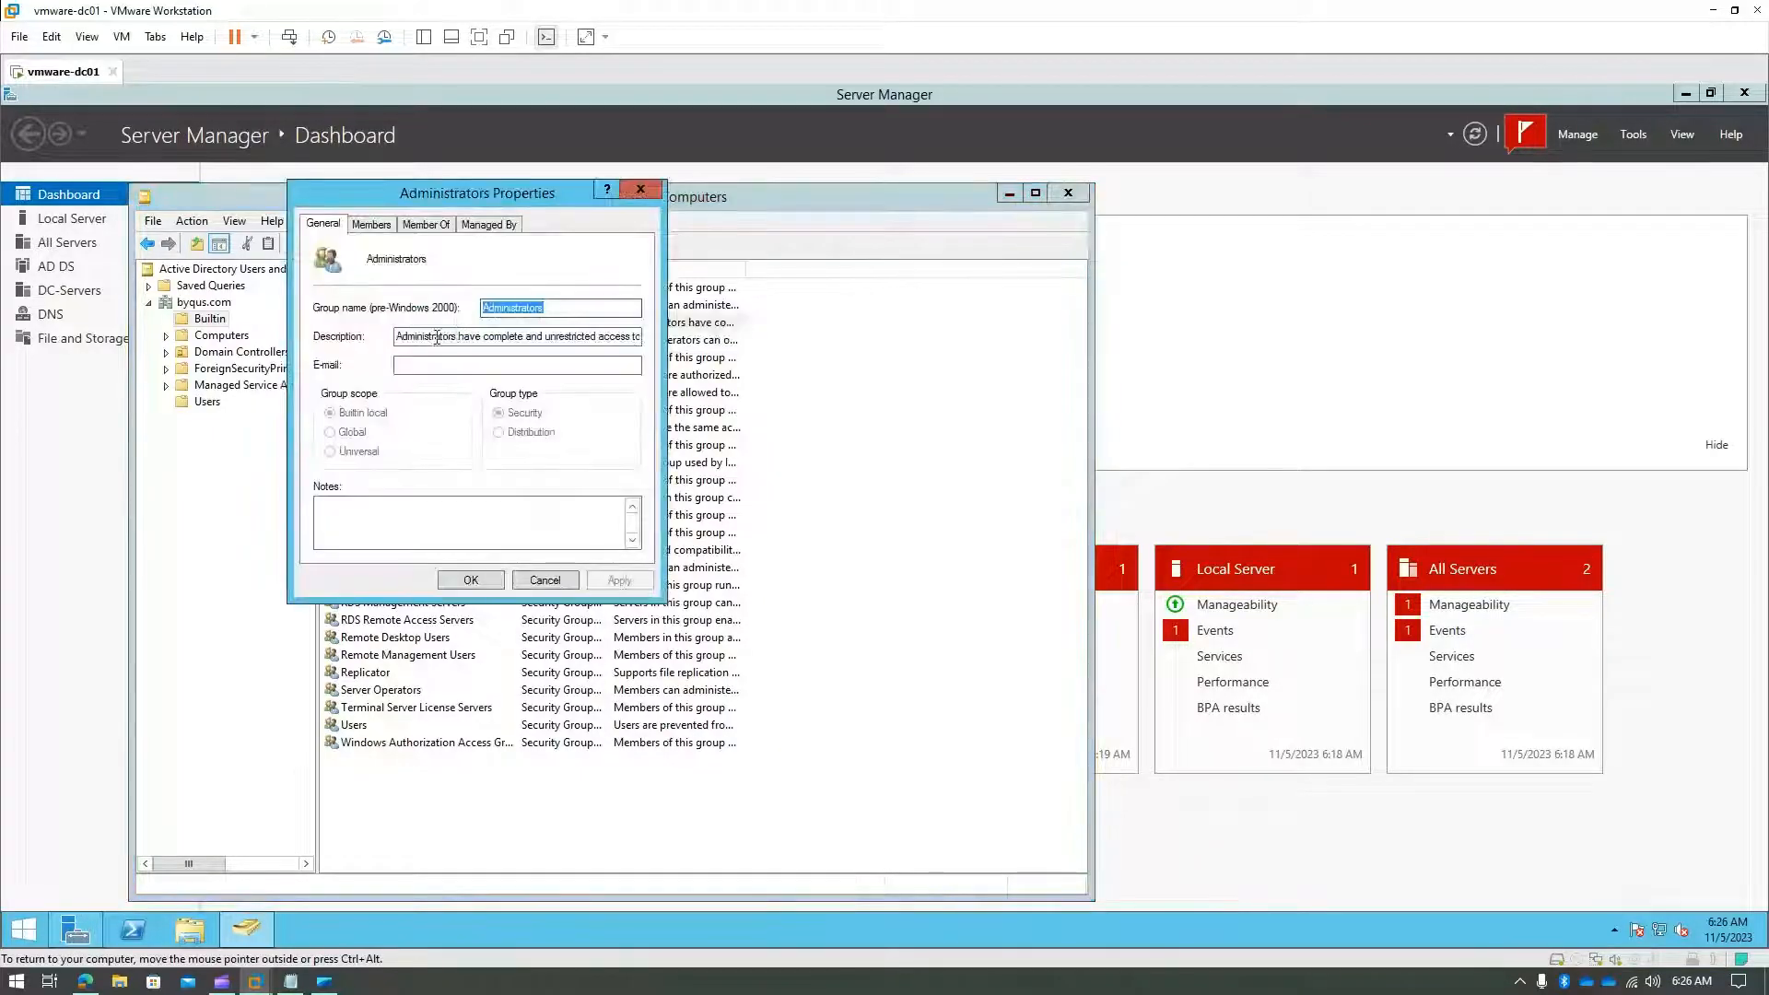
{"action": "left_click_drag", "start_coordinate": [419, 337], "coordinate": [654, 339]}
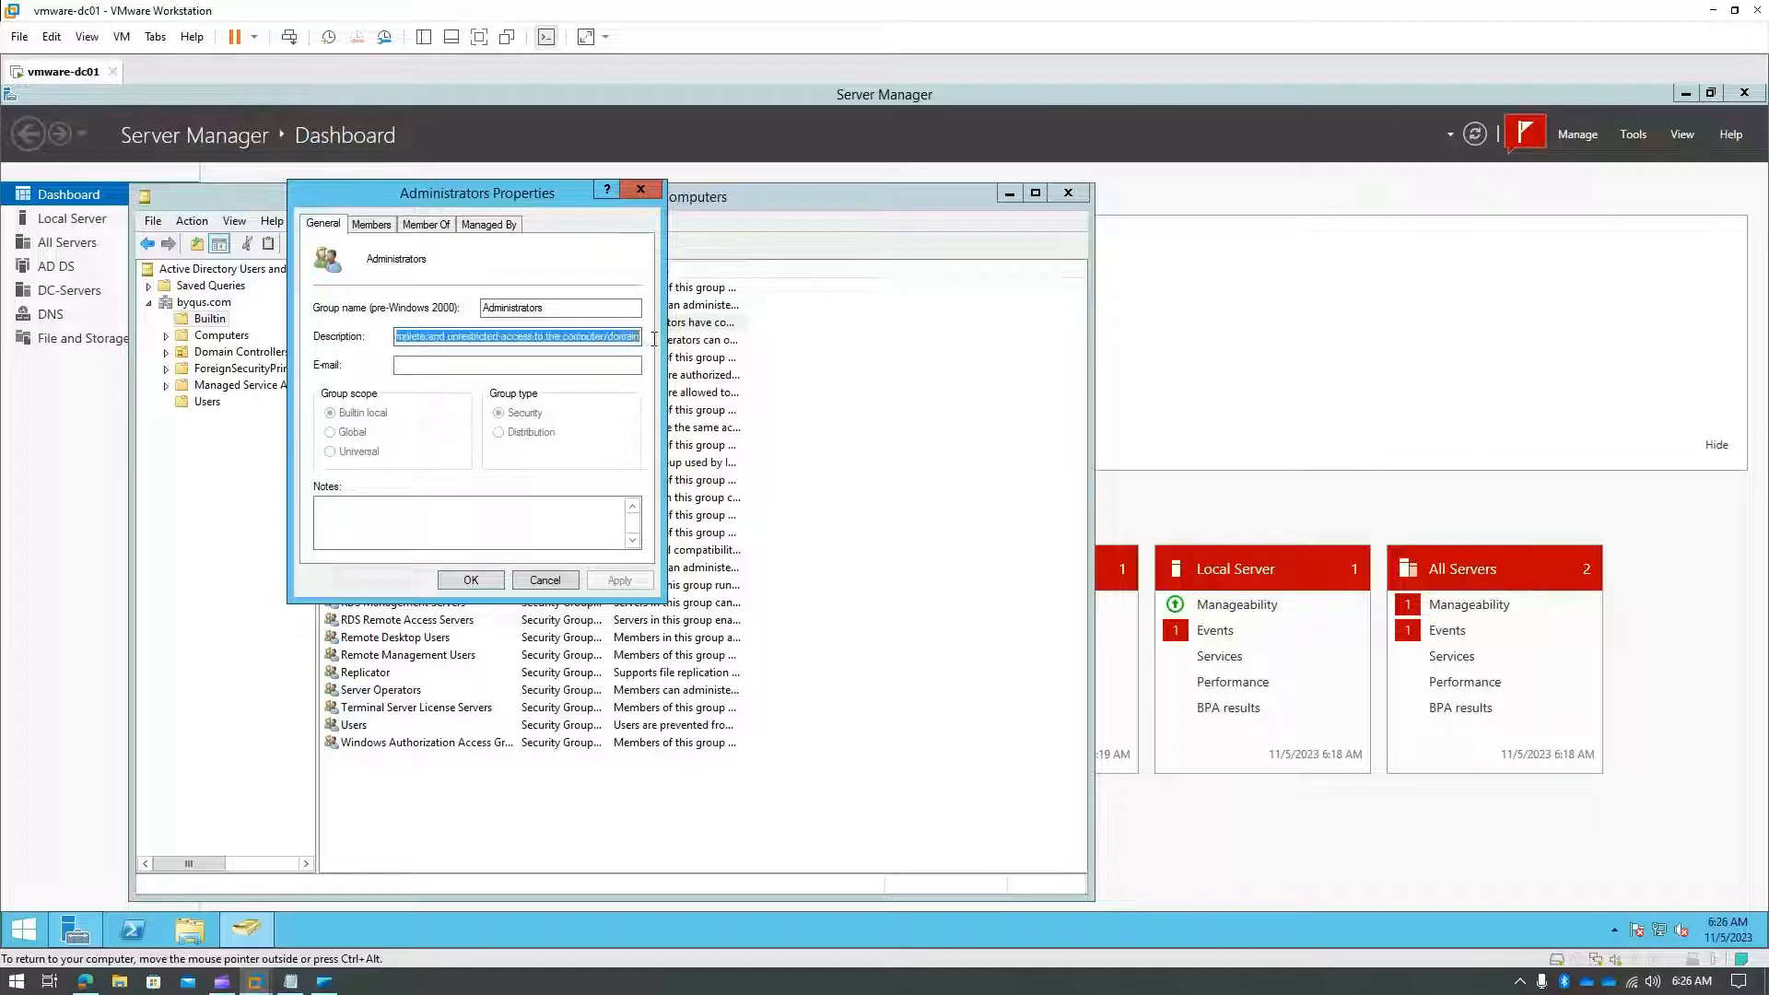
{"action": "left_click", "coordinate": [568, 338]}
{"action": "left_click_drag", "start_coordinate": [568, 338], "coordinate": [643, 341]}
{"action": "left_click", "coordinate": [546, 580]}
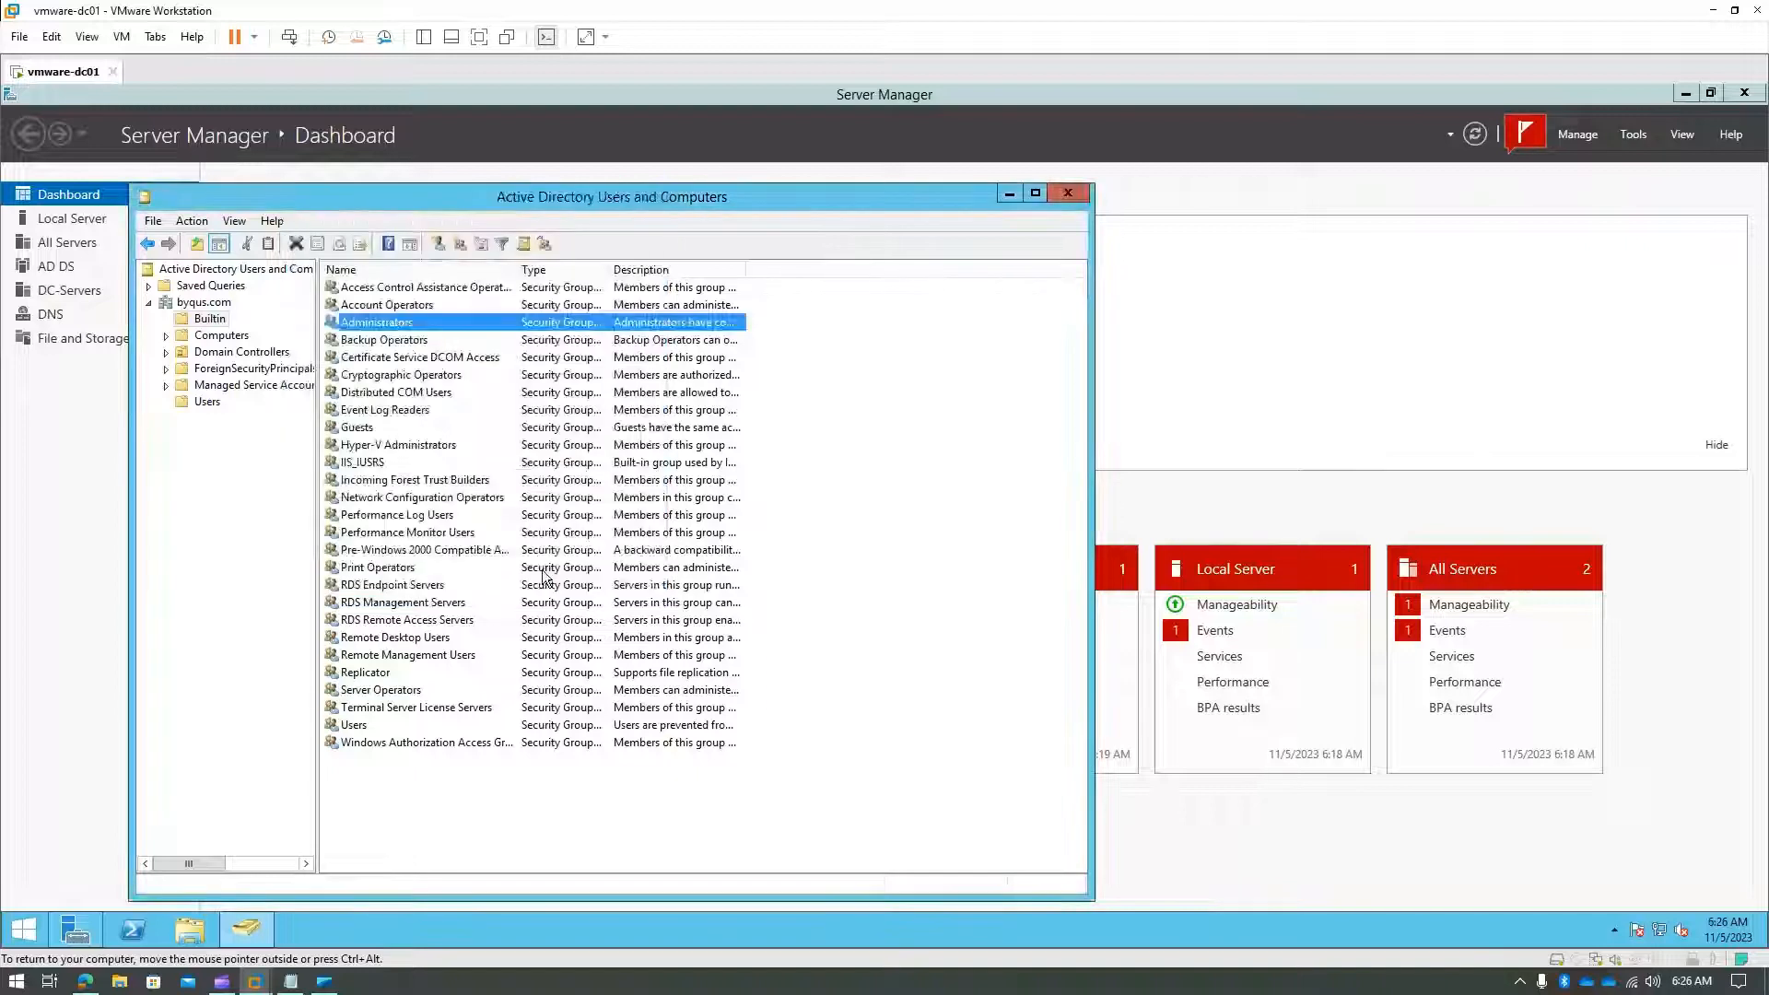
- Reopen and cancel the Administrators properties again, then show the Users container
{"action": "double_click", "coordinate": [398, 324]}
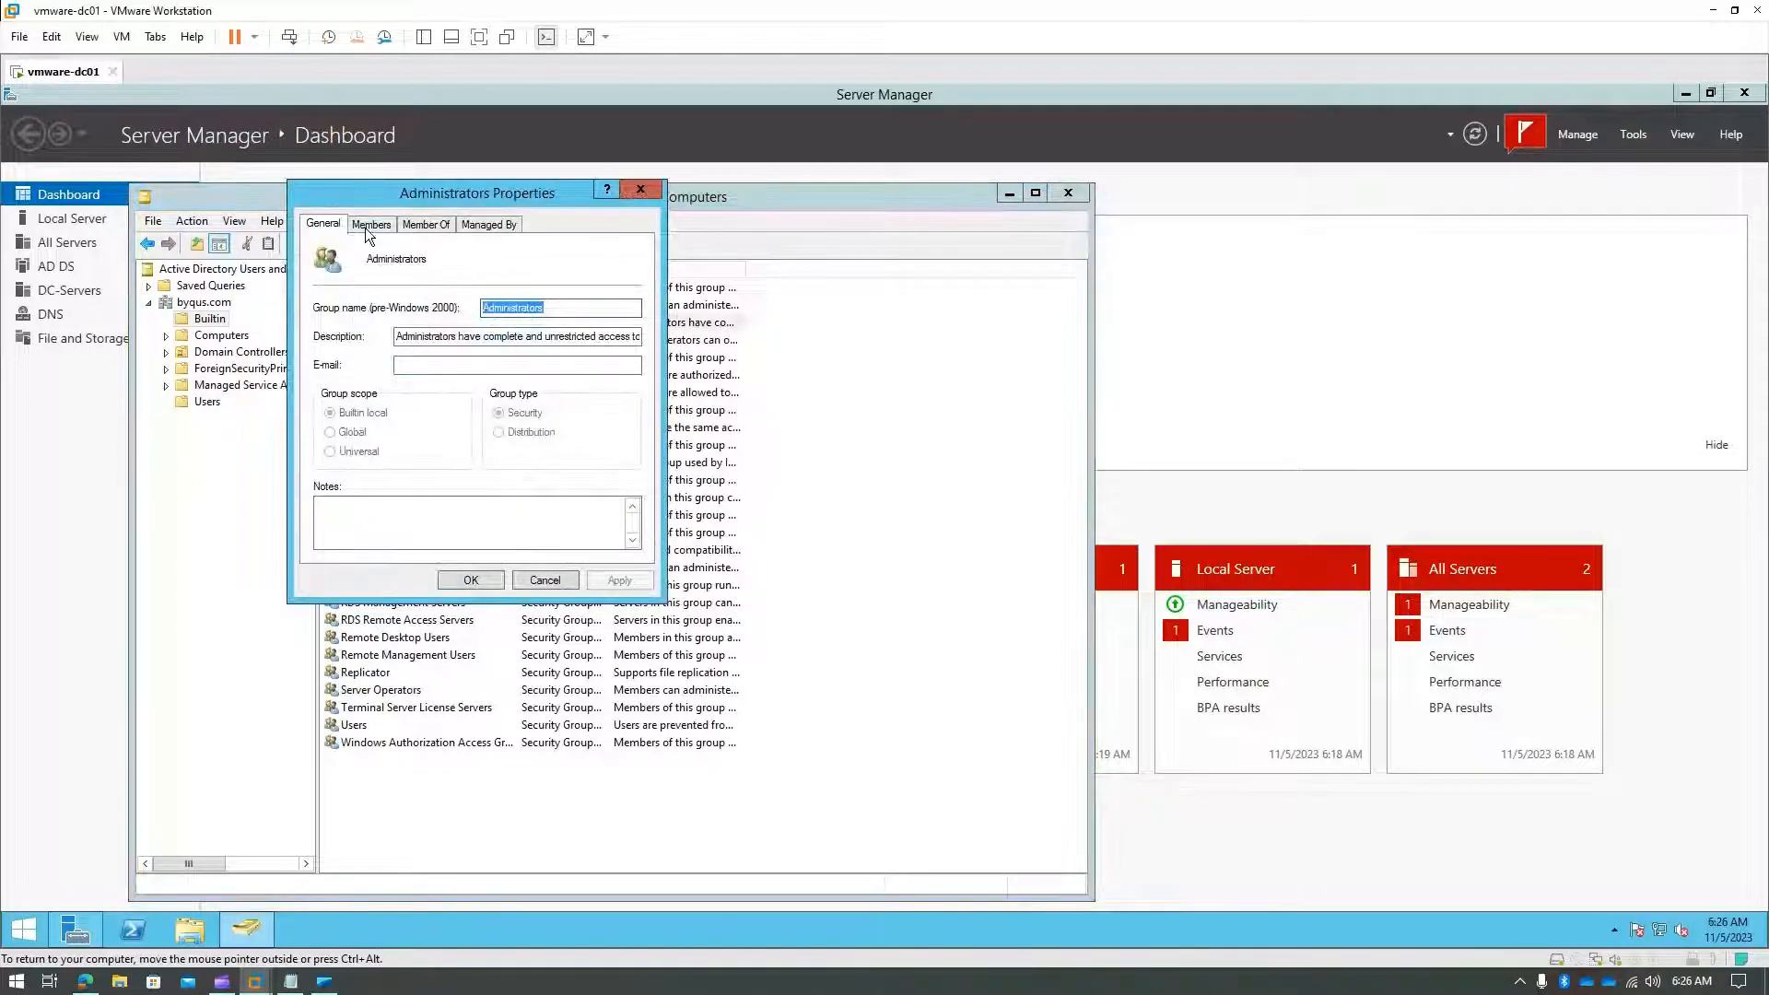
{"action": "left_click", "coordinate": [544, 580]}
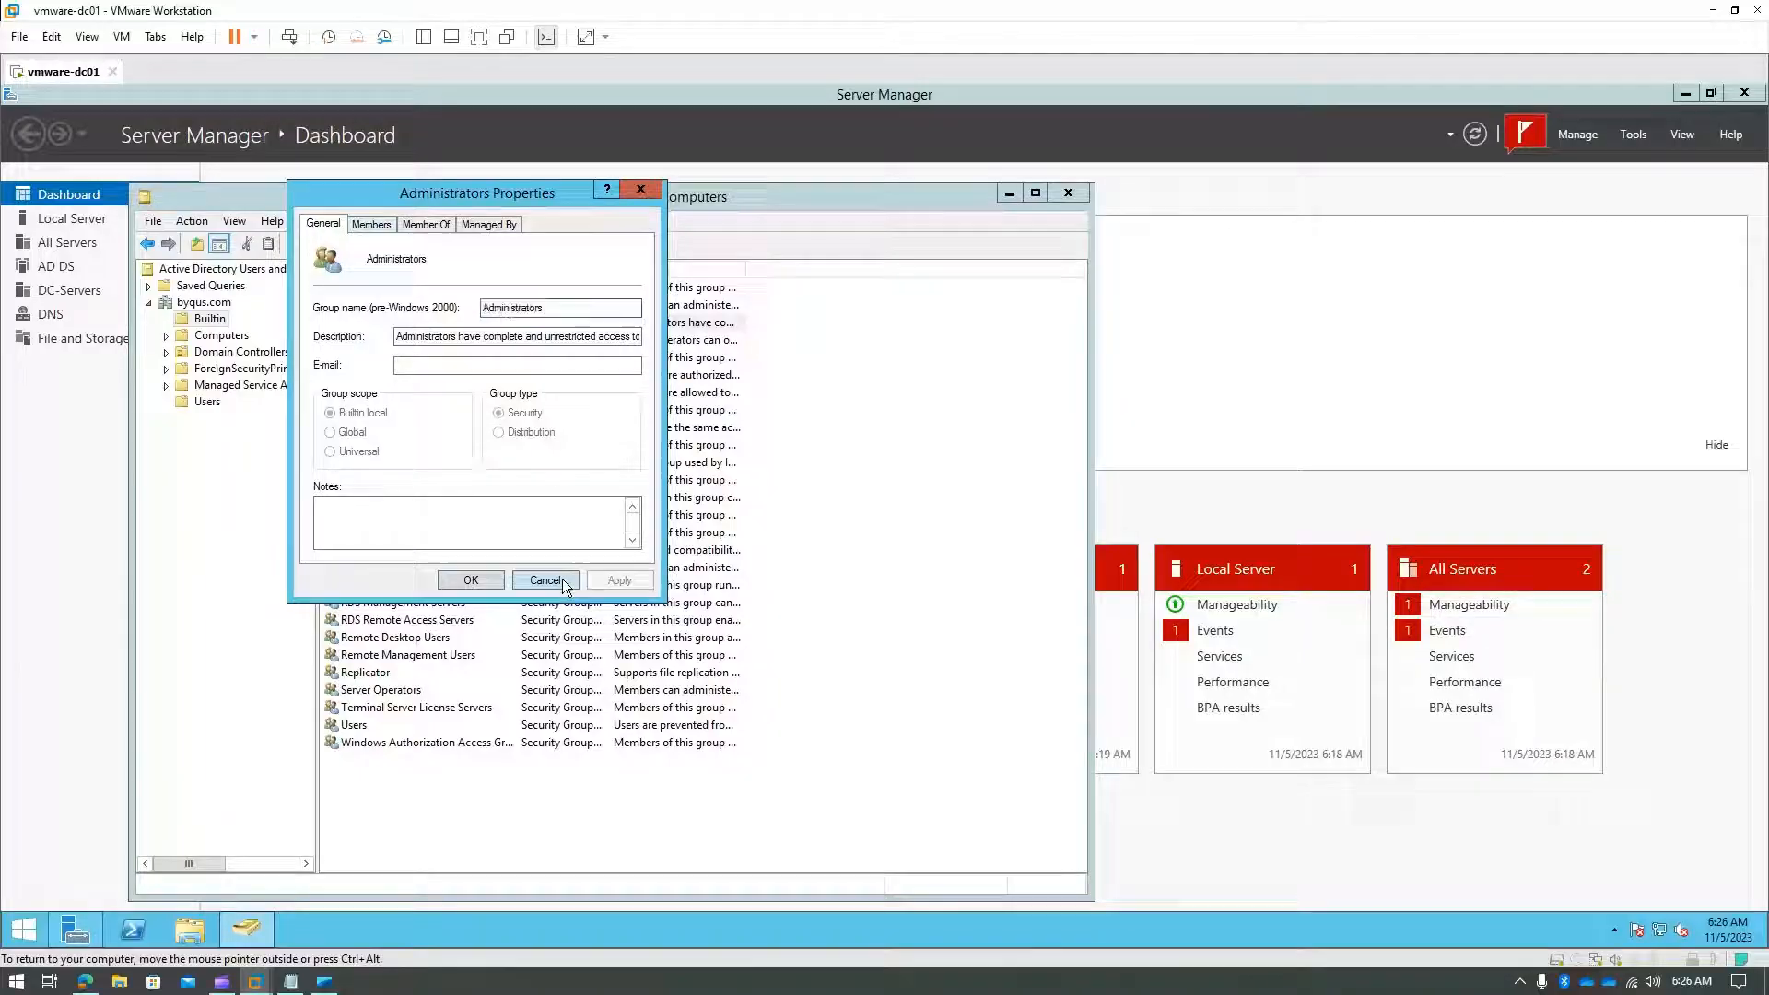
{"action": "left_click", "coordinate": [211, 403]}
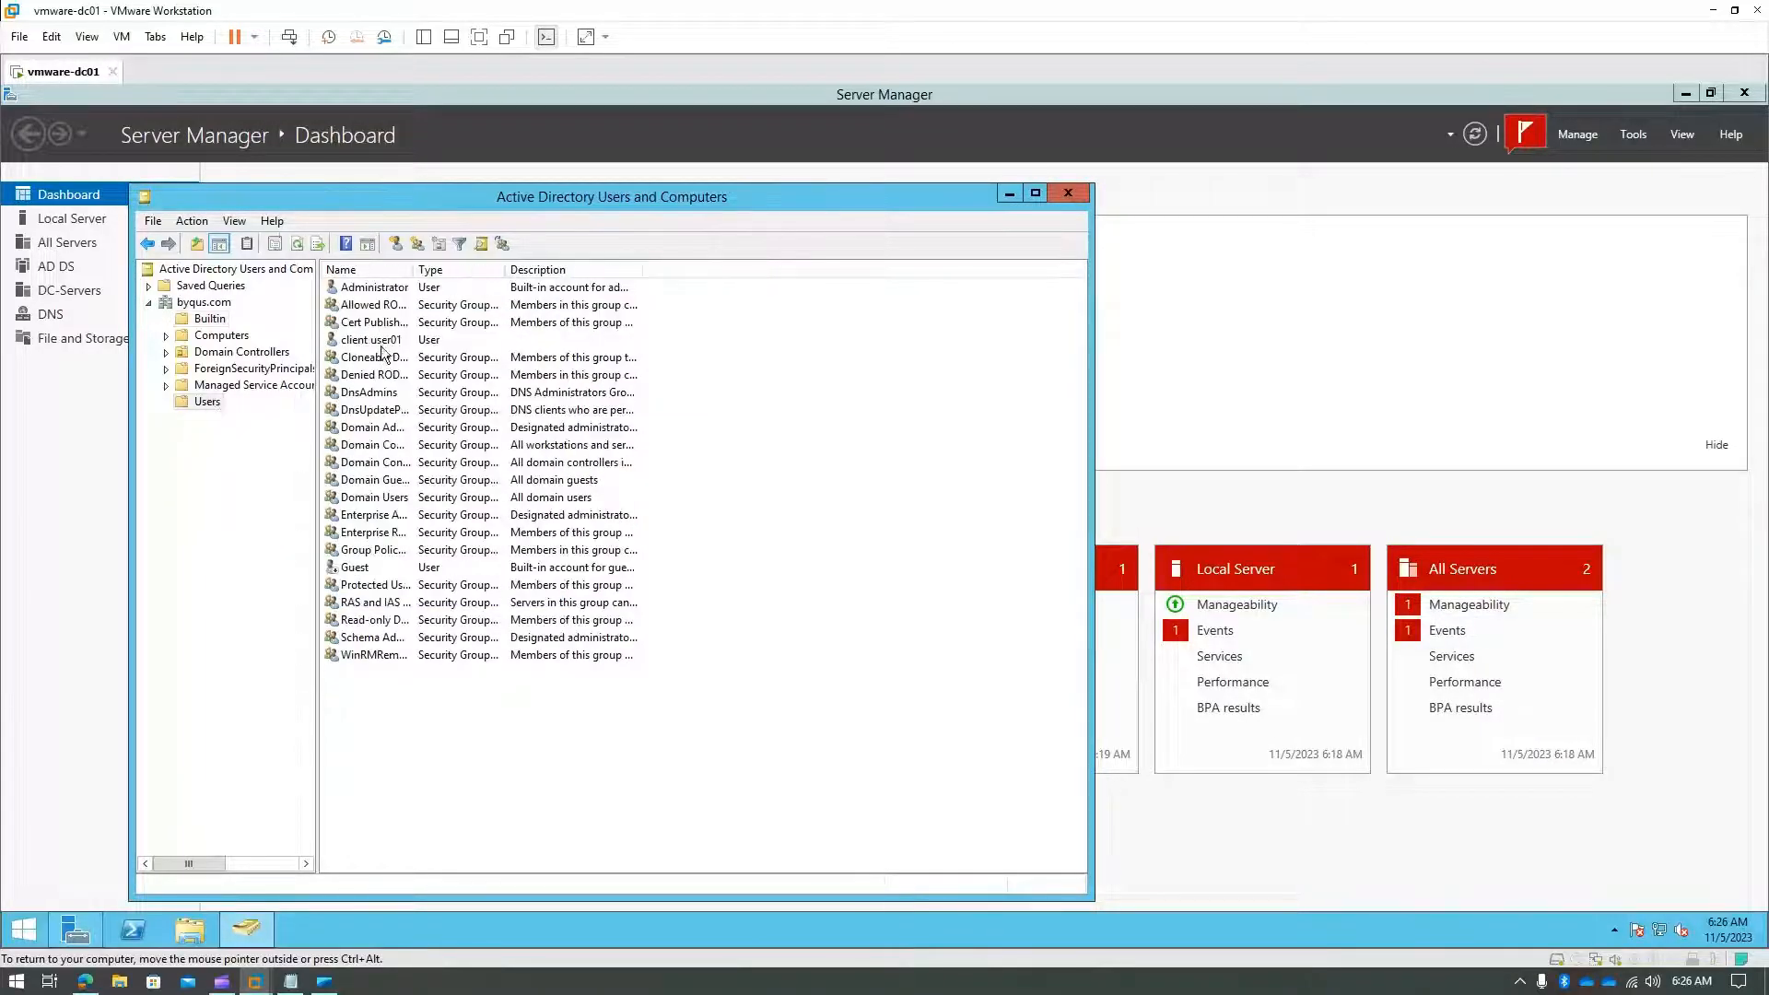
- Add client user01 to the Administrators group through Member Of and apply the change
{"action": "double_click", "coordinate": [379, 339]}
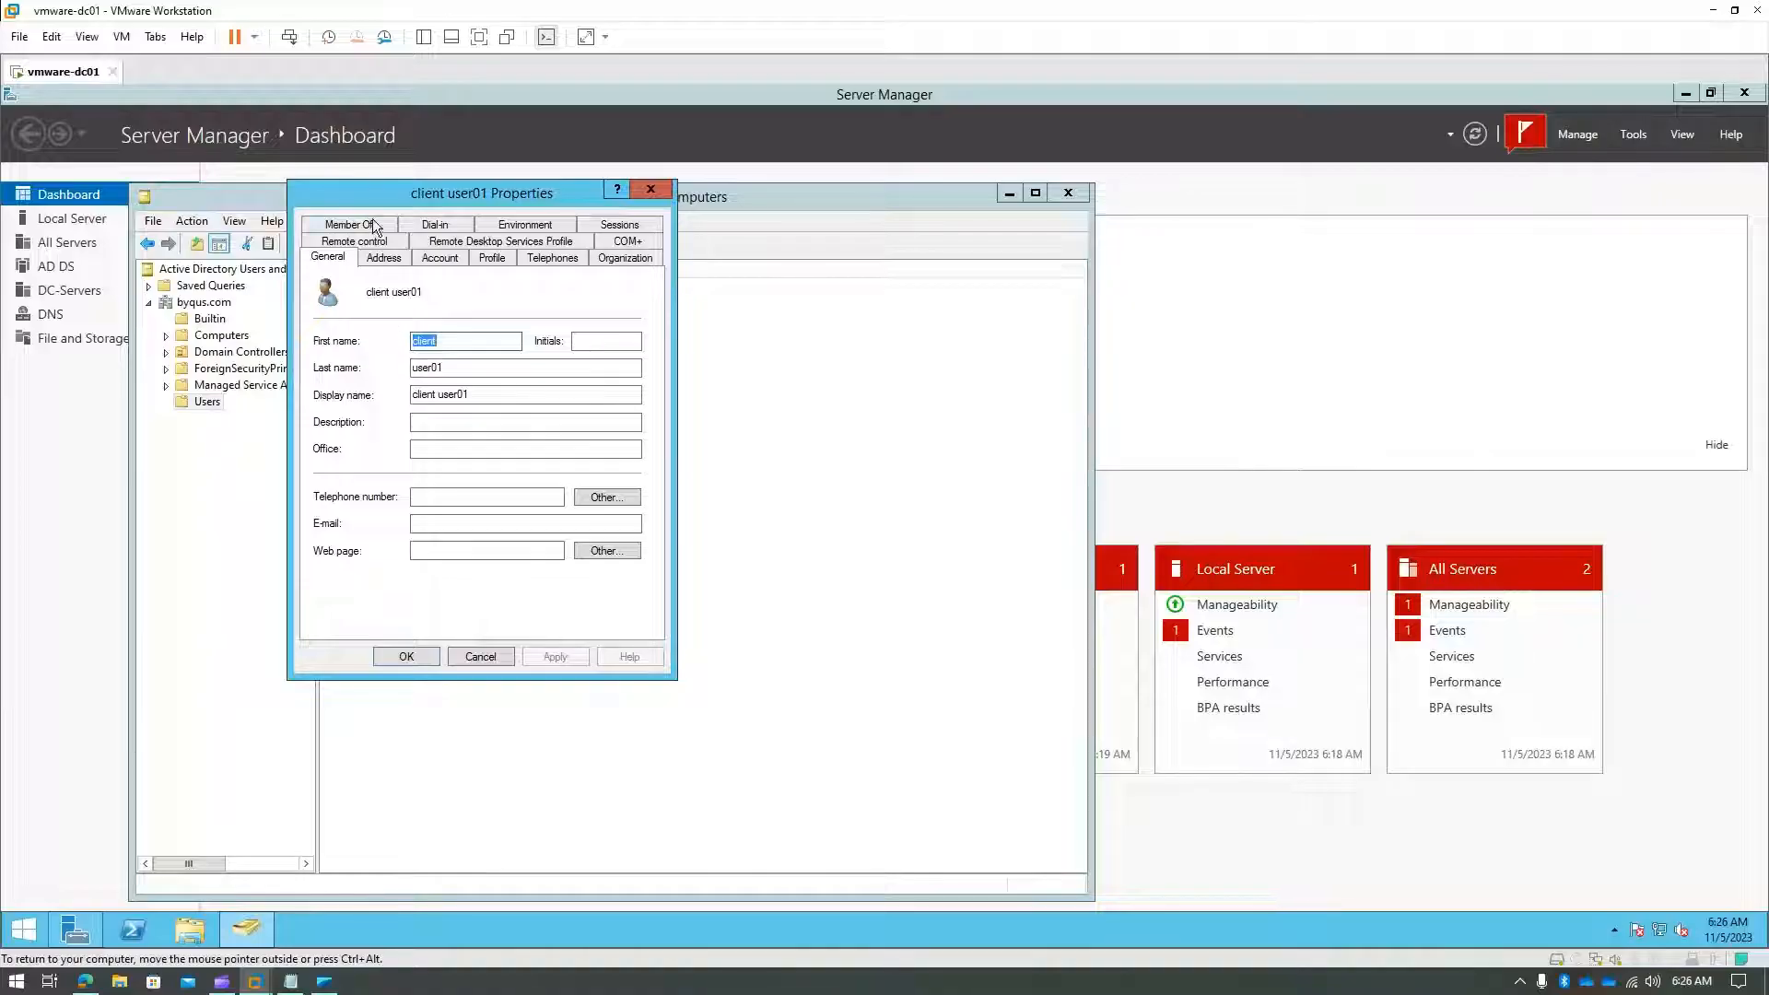
{"action": "left_click", "coordinate": [374, 227]}
{"action": "left_click", "coordinate": [346, 480]}
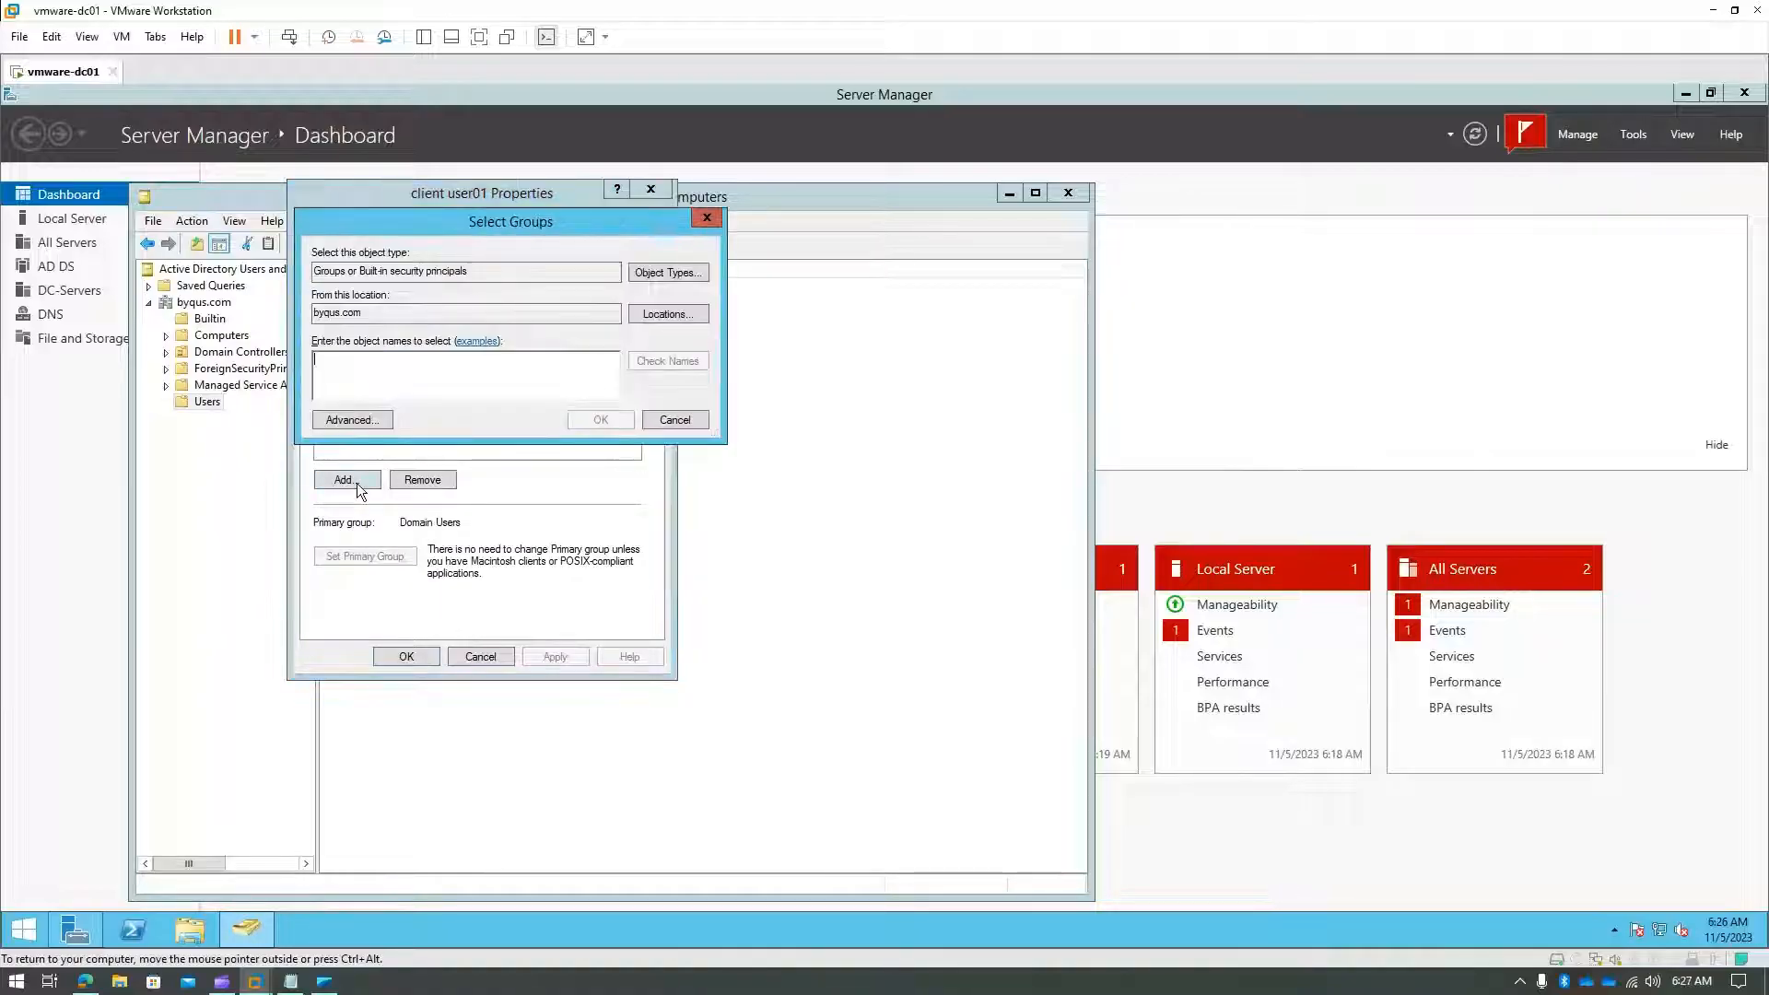
{"action": "type", "text": "a"}
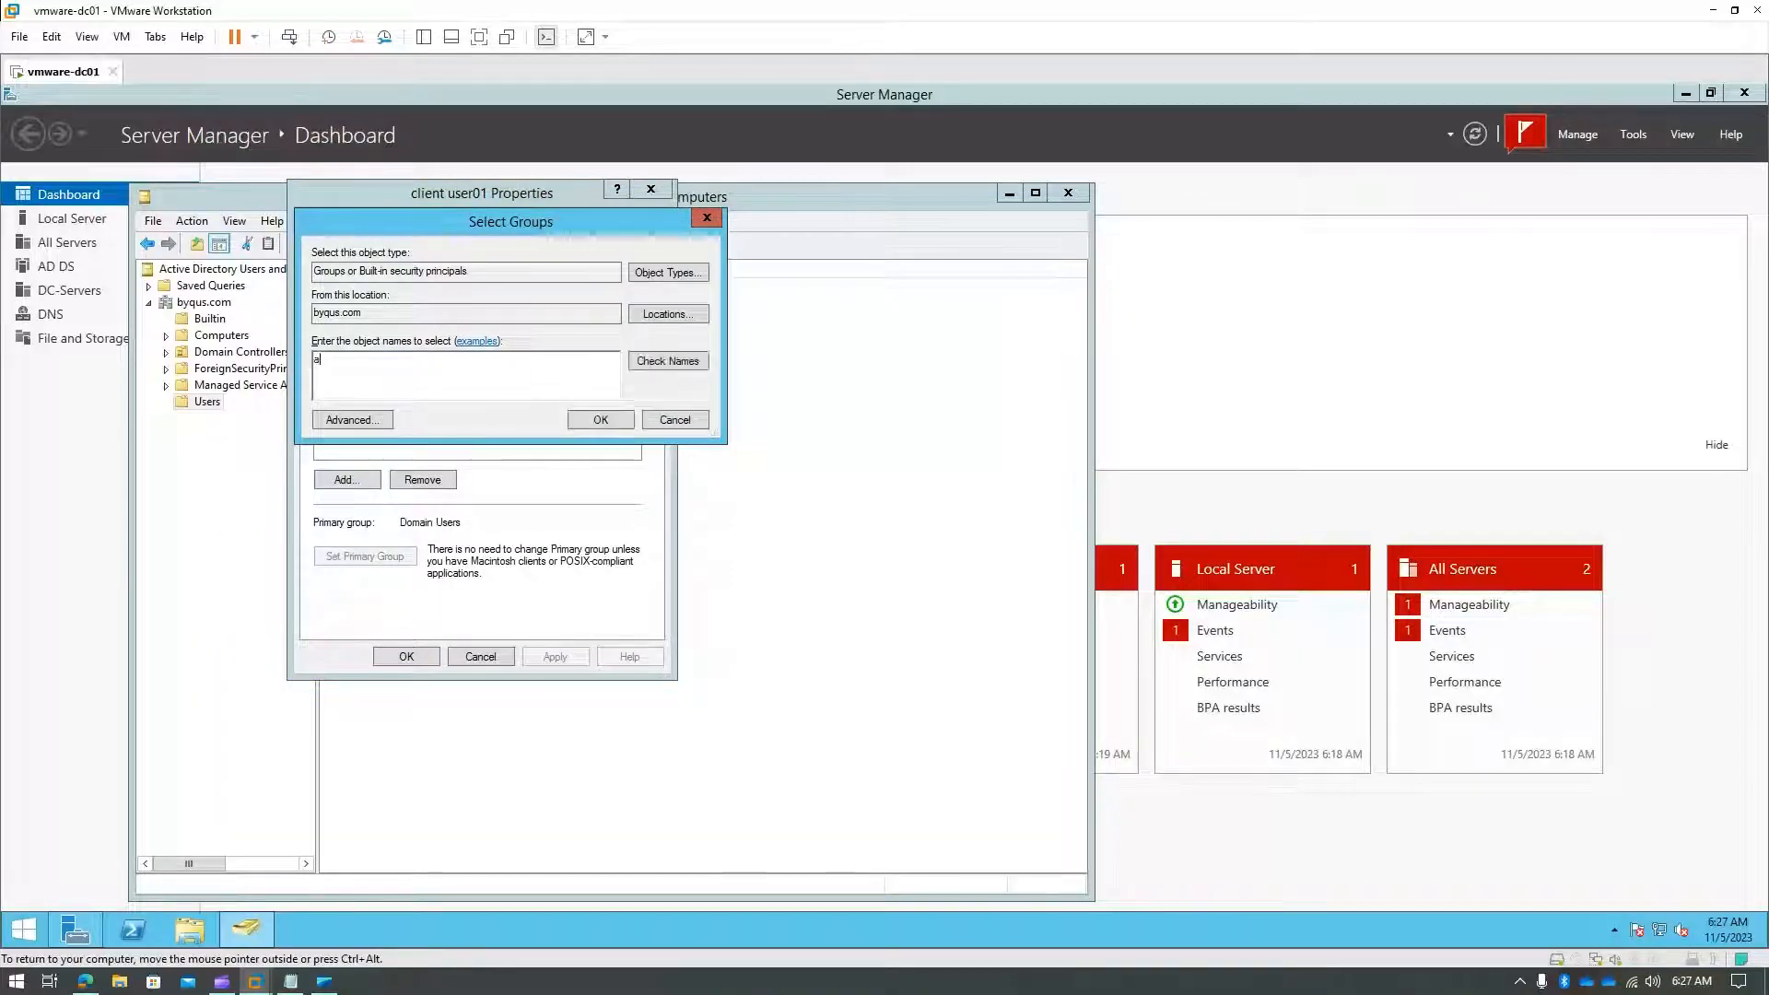
{"action": "type", "text": "dministrators"}
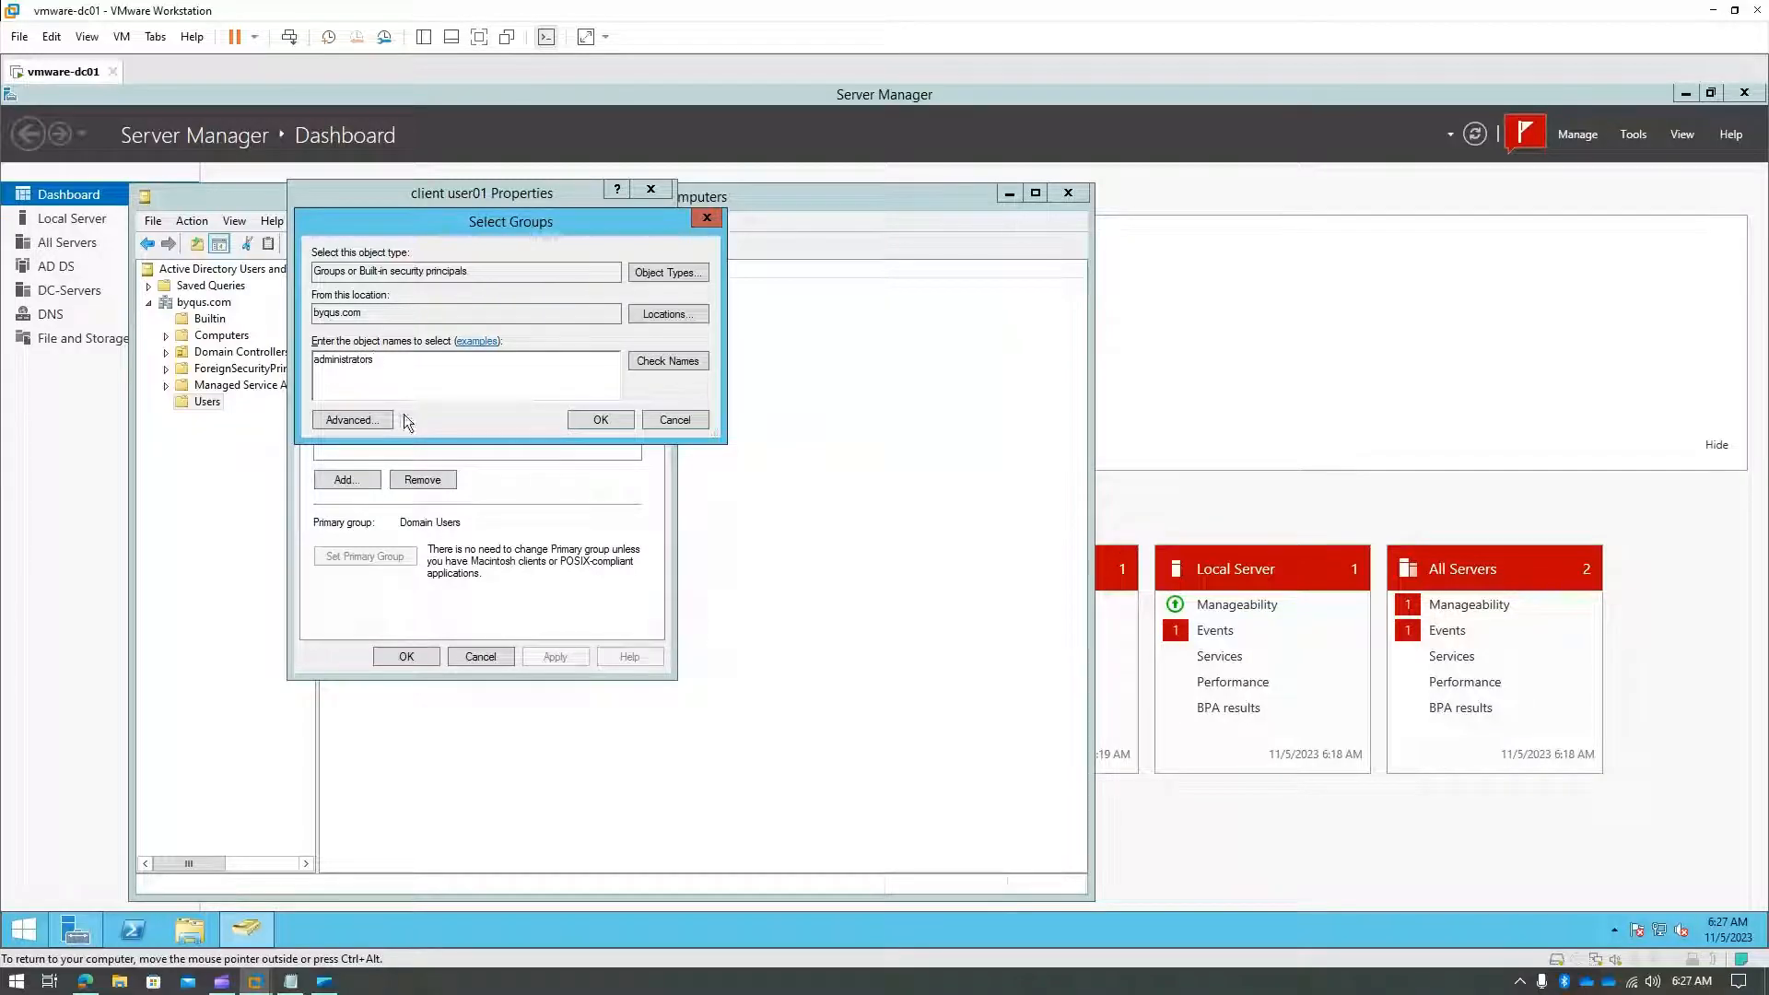
{"action": "left_click", "coordinate": [673, 365]}
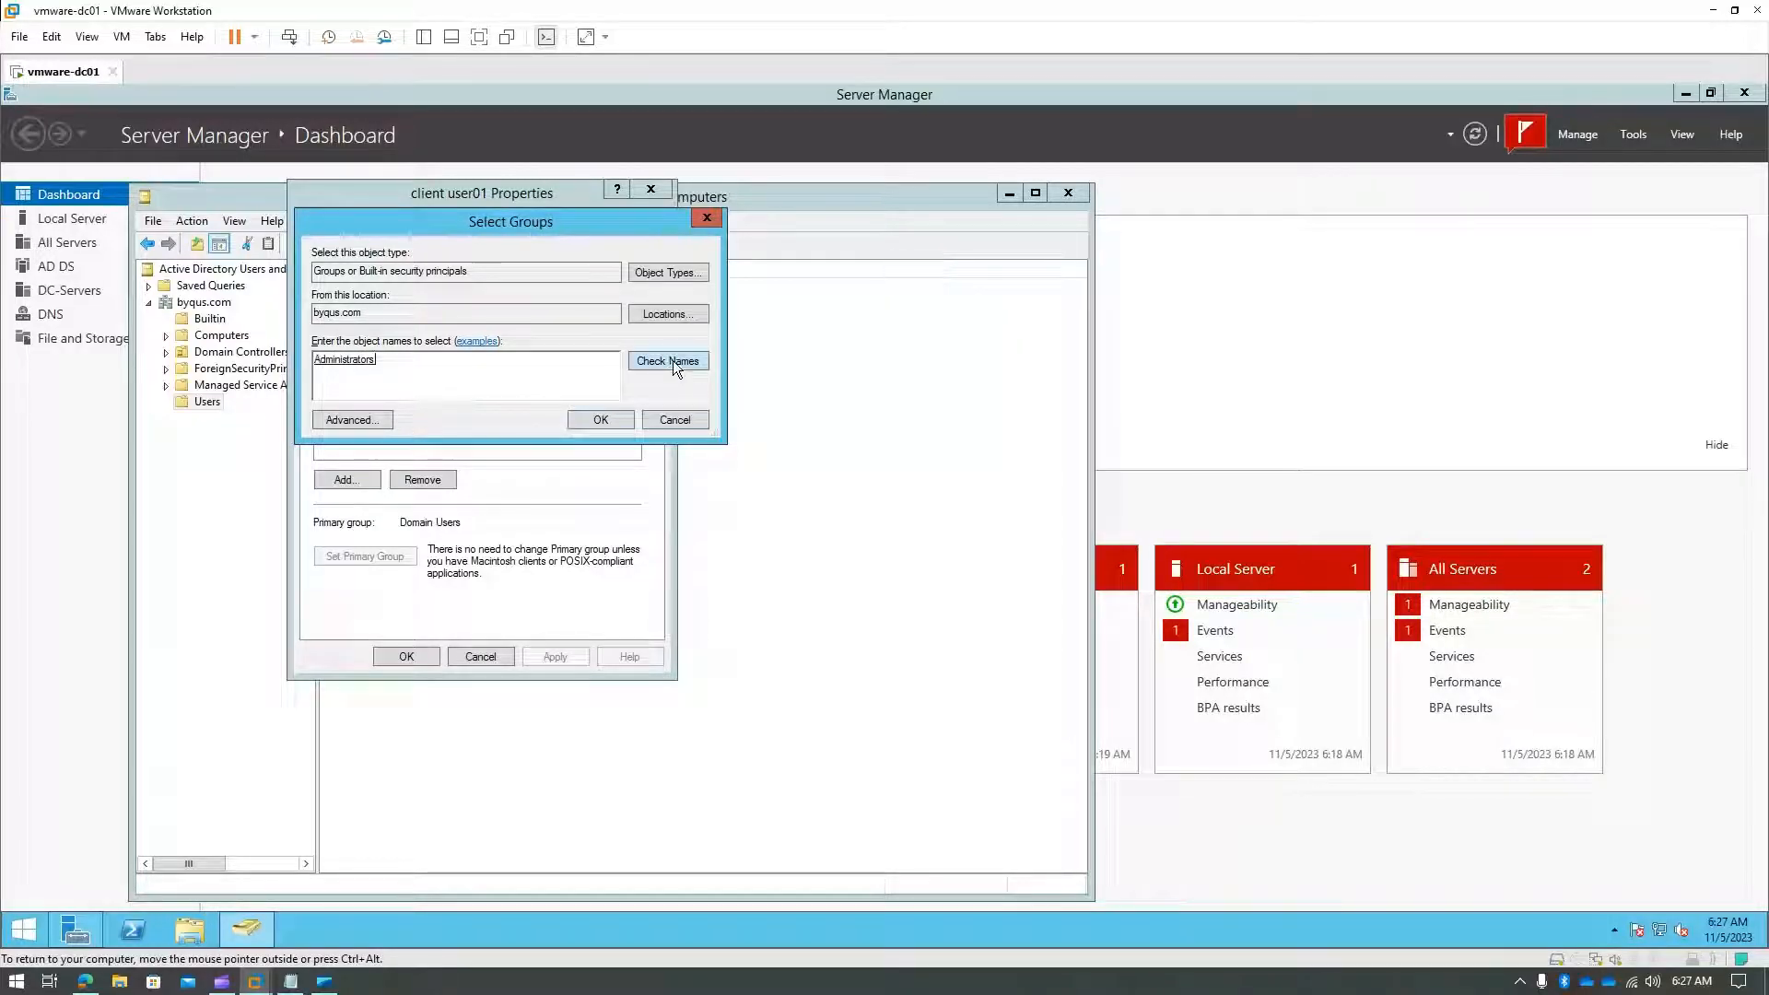
{"action": "left_click", "coordinate": [600, 419]}
{"action": "left_click", "coordinate": [555, 656]}
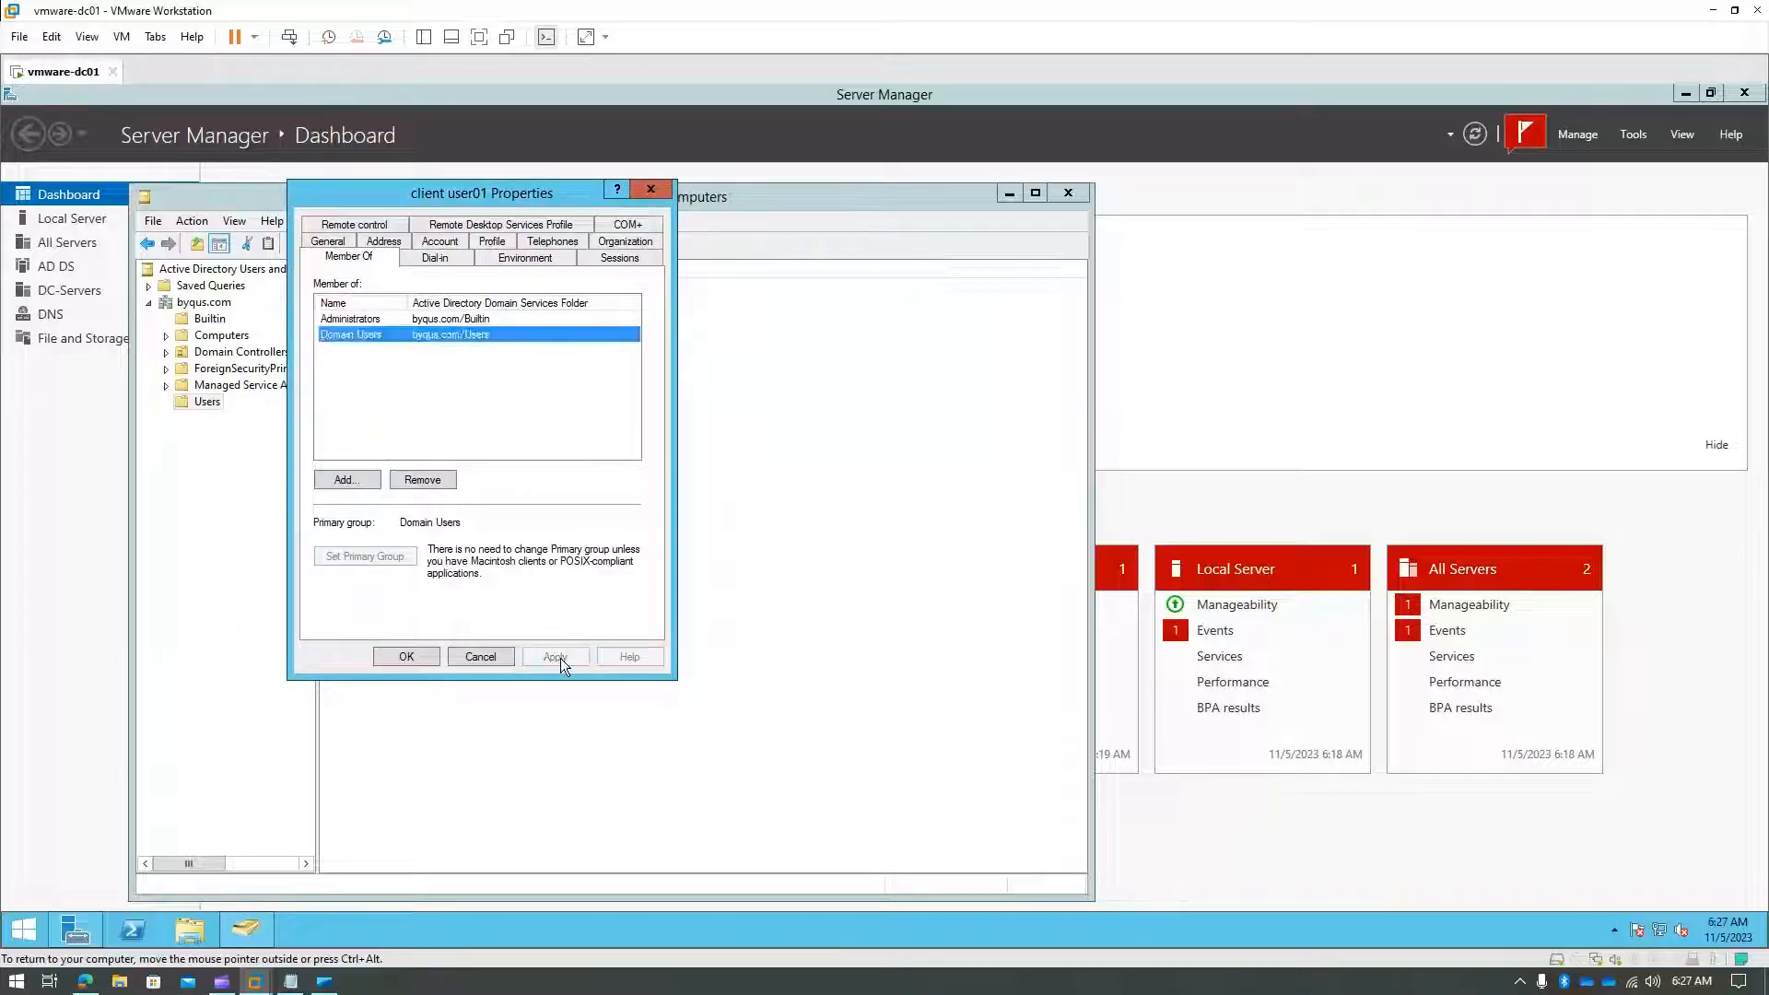
{"action": "left_click", "coordinate": [405, 658]}
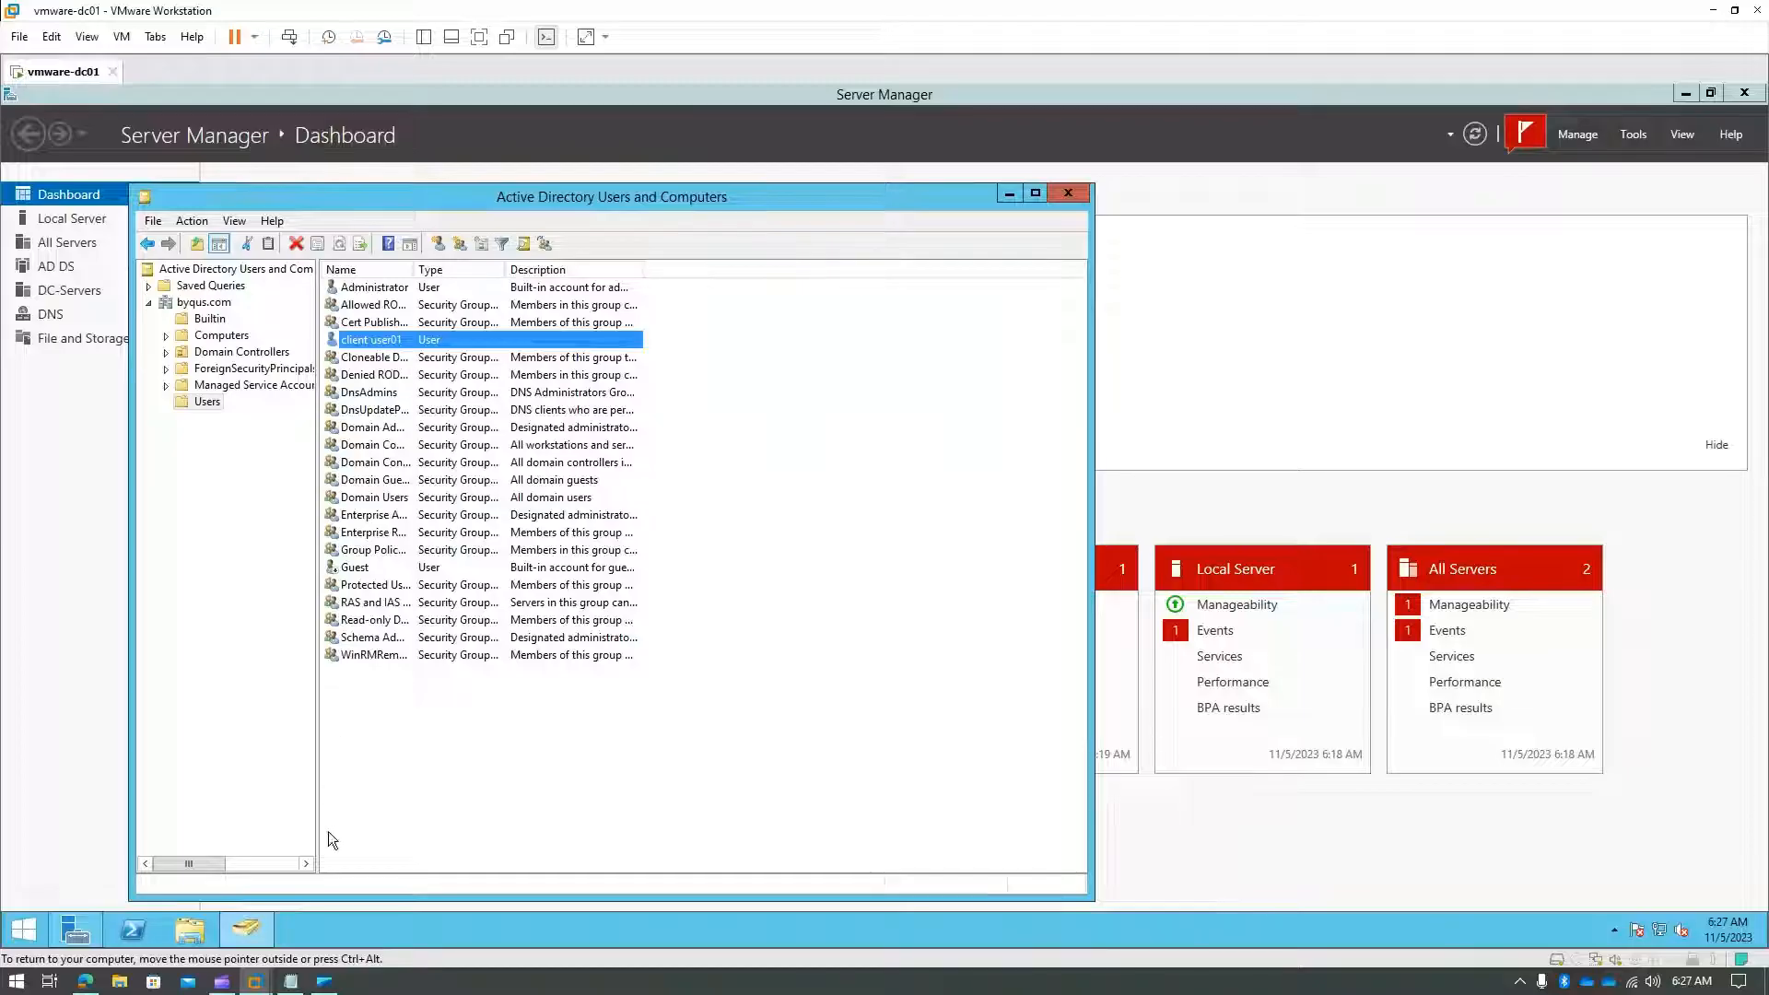
- On the Windows 10 x64 VM, cancel the denied User Client03 creation and close ADUC
{"action": "mouse_move", "coordinate": [256, 982]}
{"action": "left_click", "coordinate": [345, 907]}
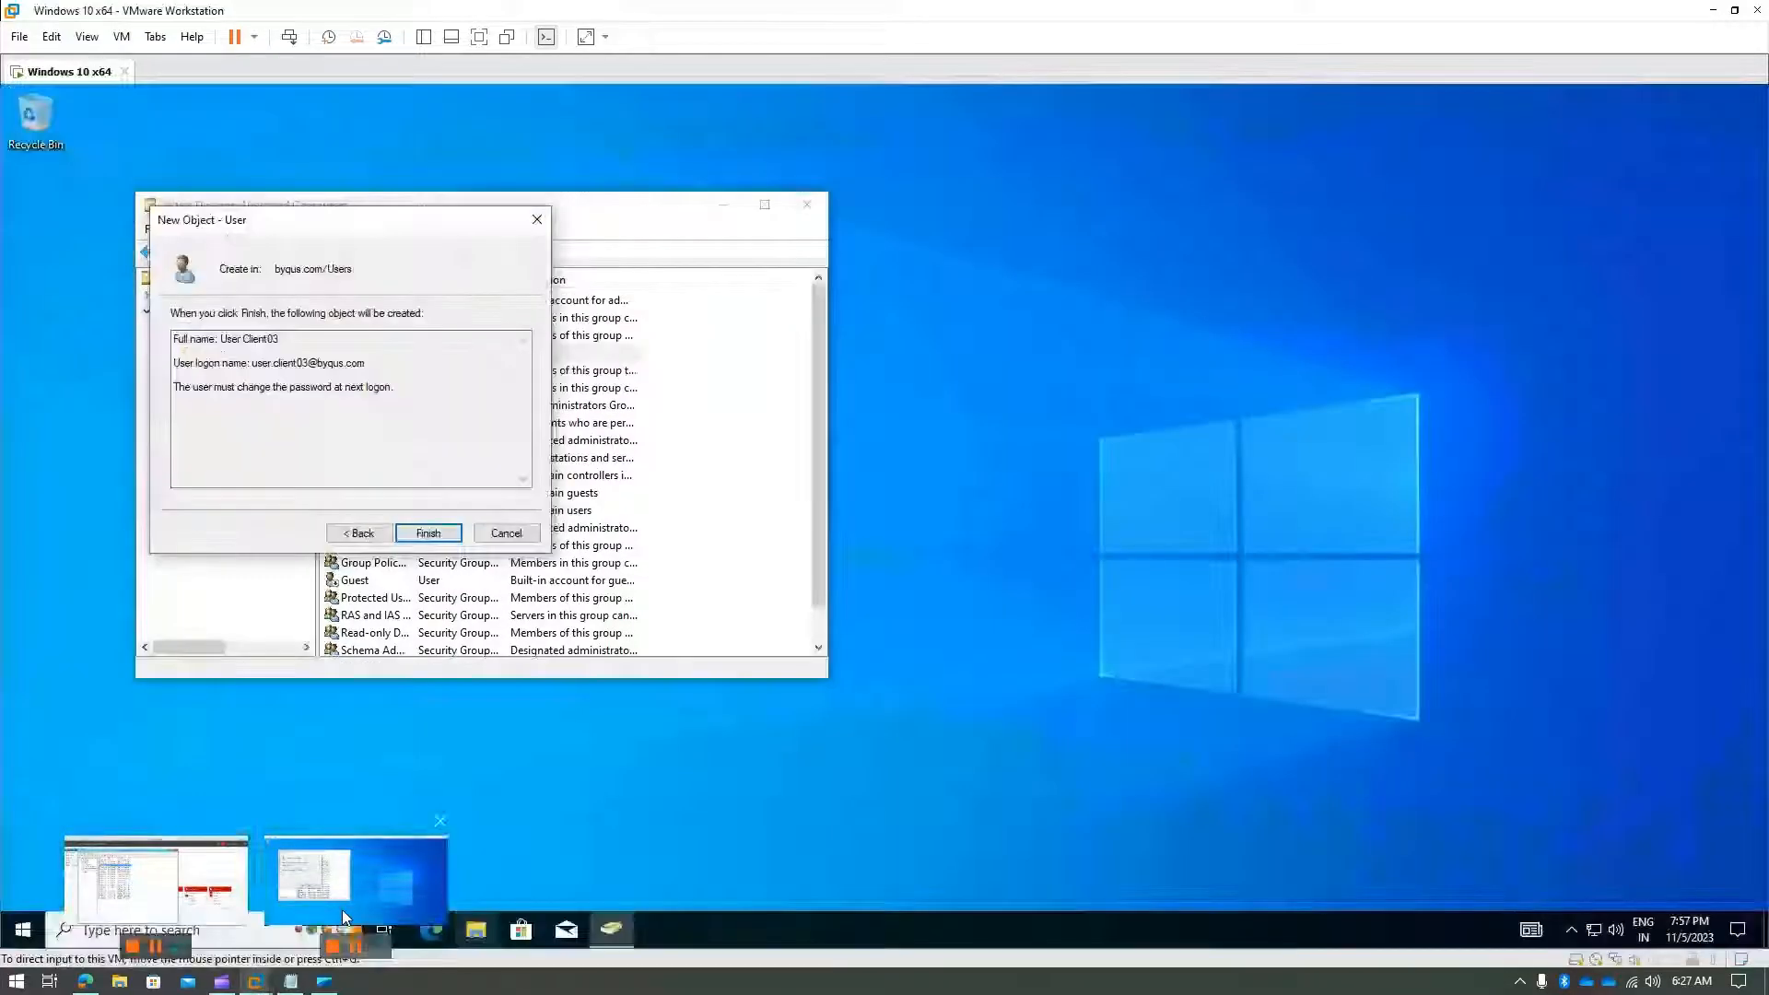
{"action": "left_click", "coordinate": [428, 533]}
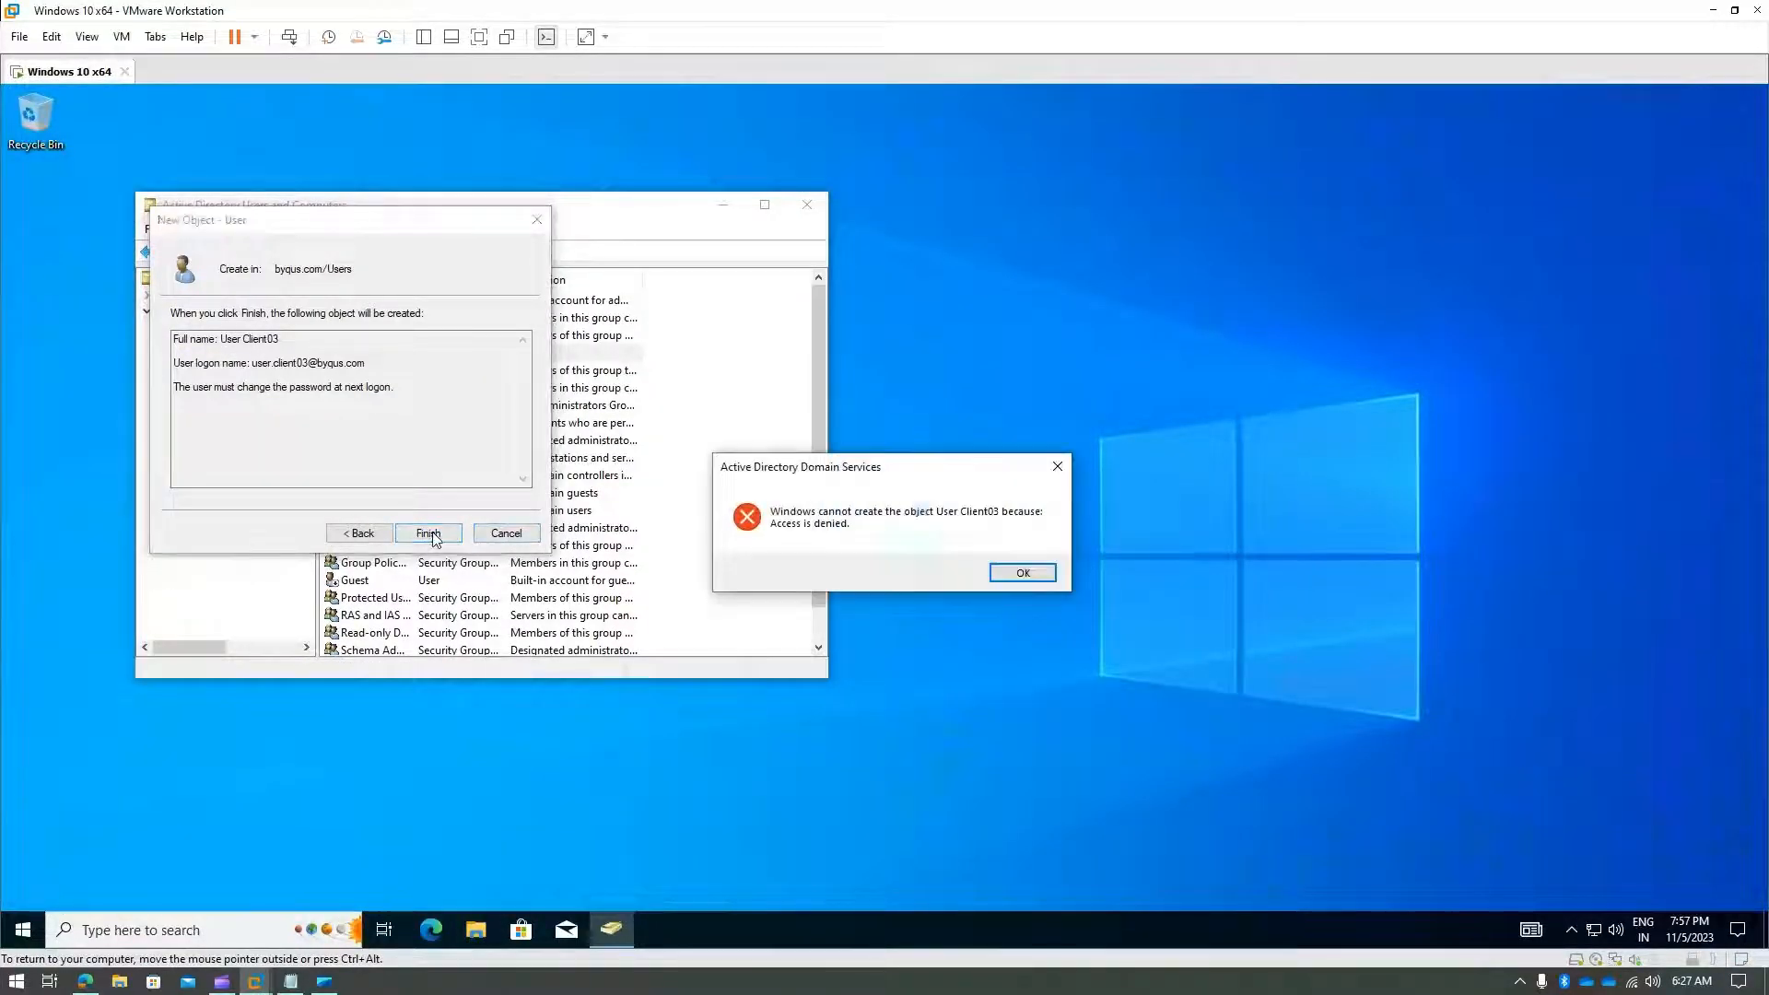
{"action": "left_click", "coordinate": [993, 573]}
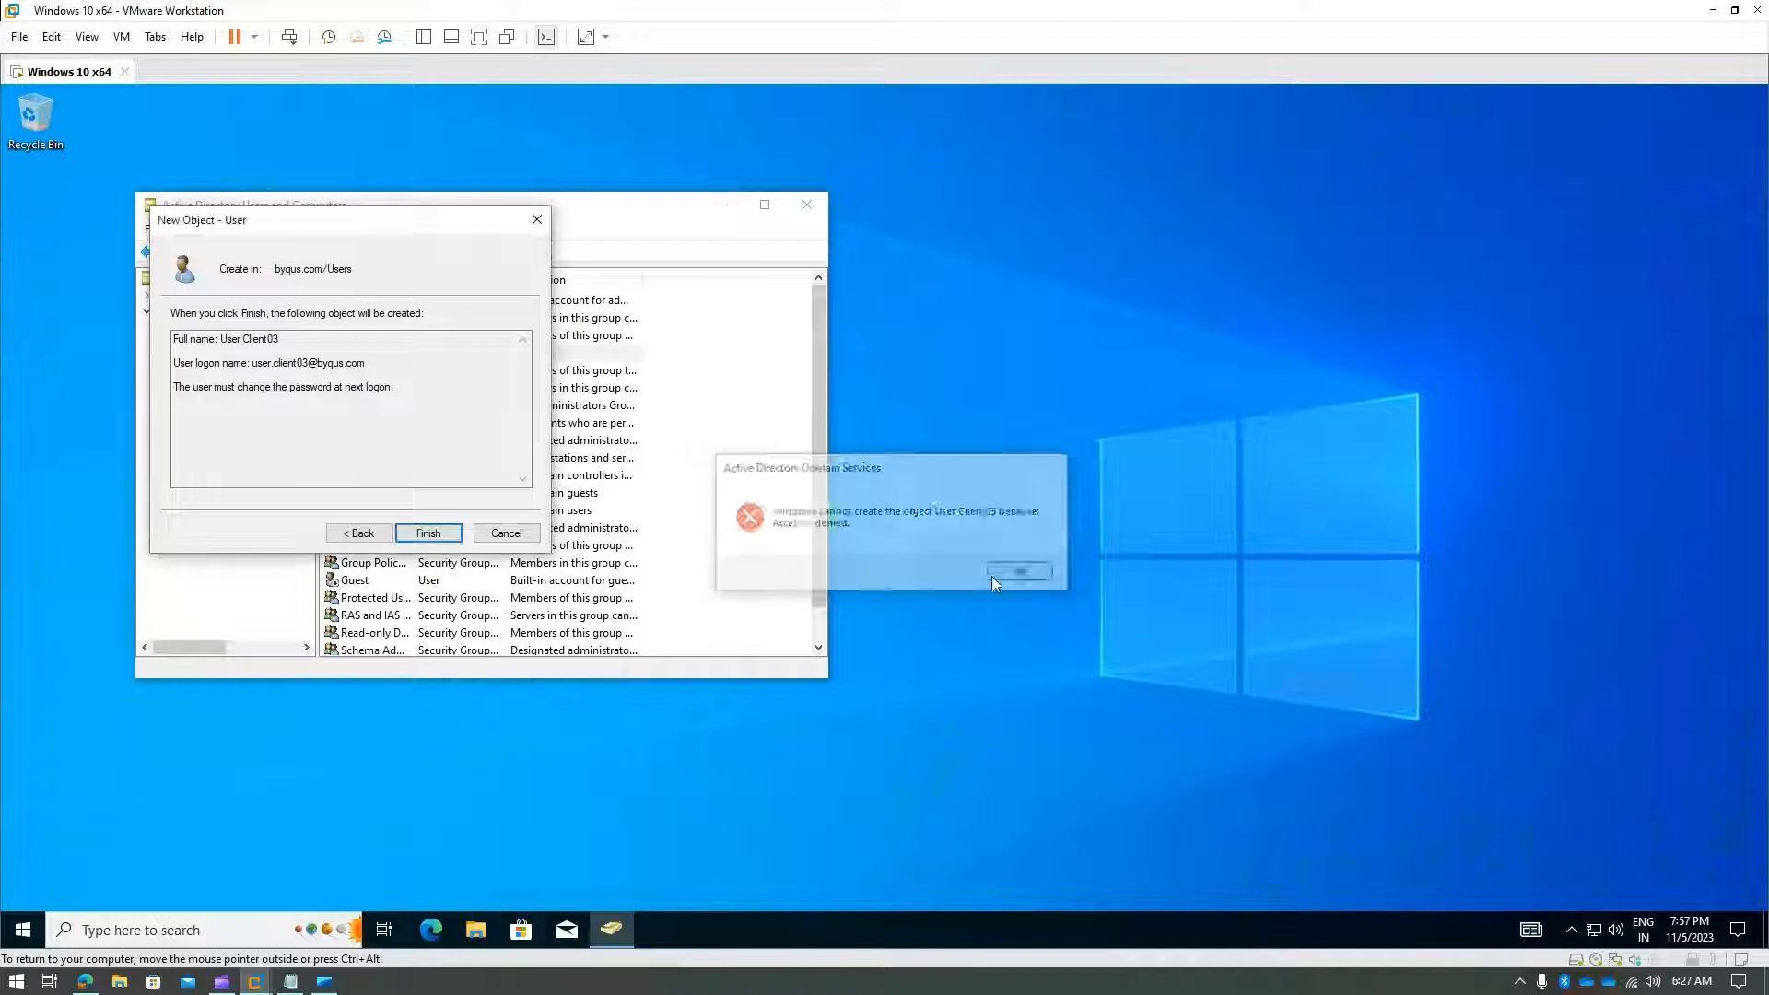
{"action": "left_click", "coordinate": [506, 533]}
{"action": "left_click", "coordinate": [800, 209]}
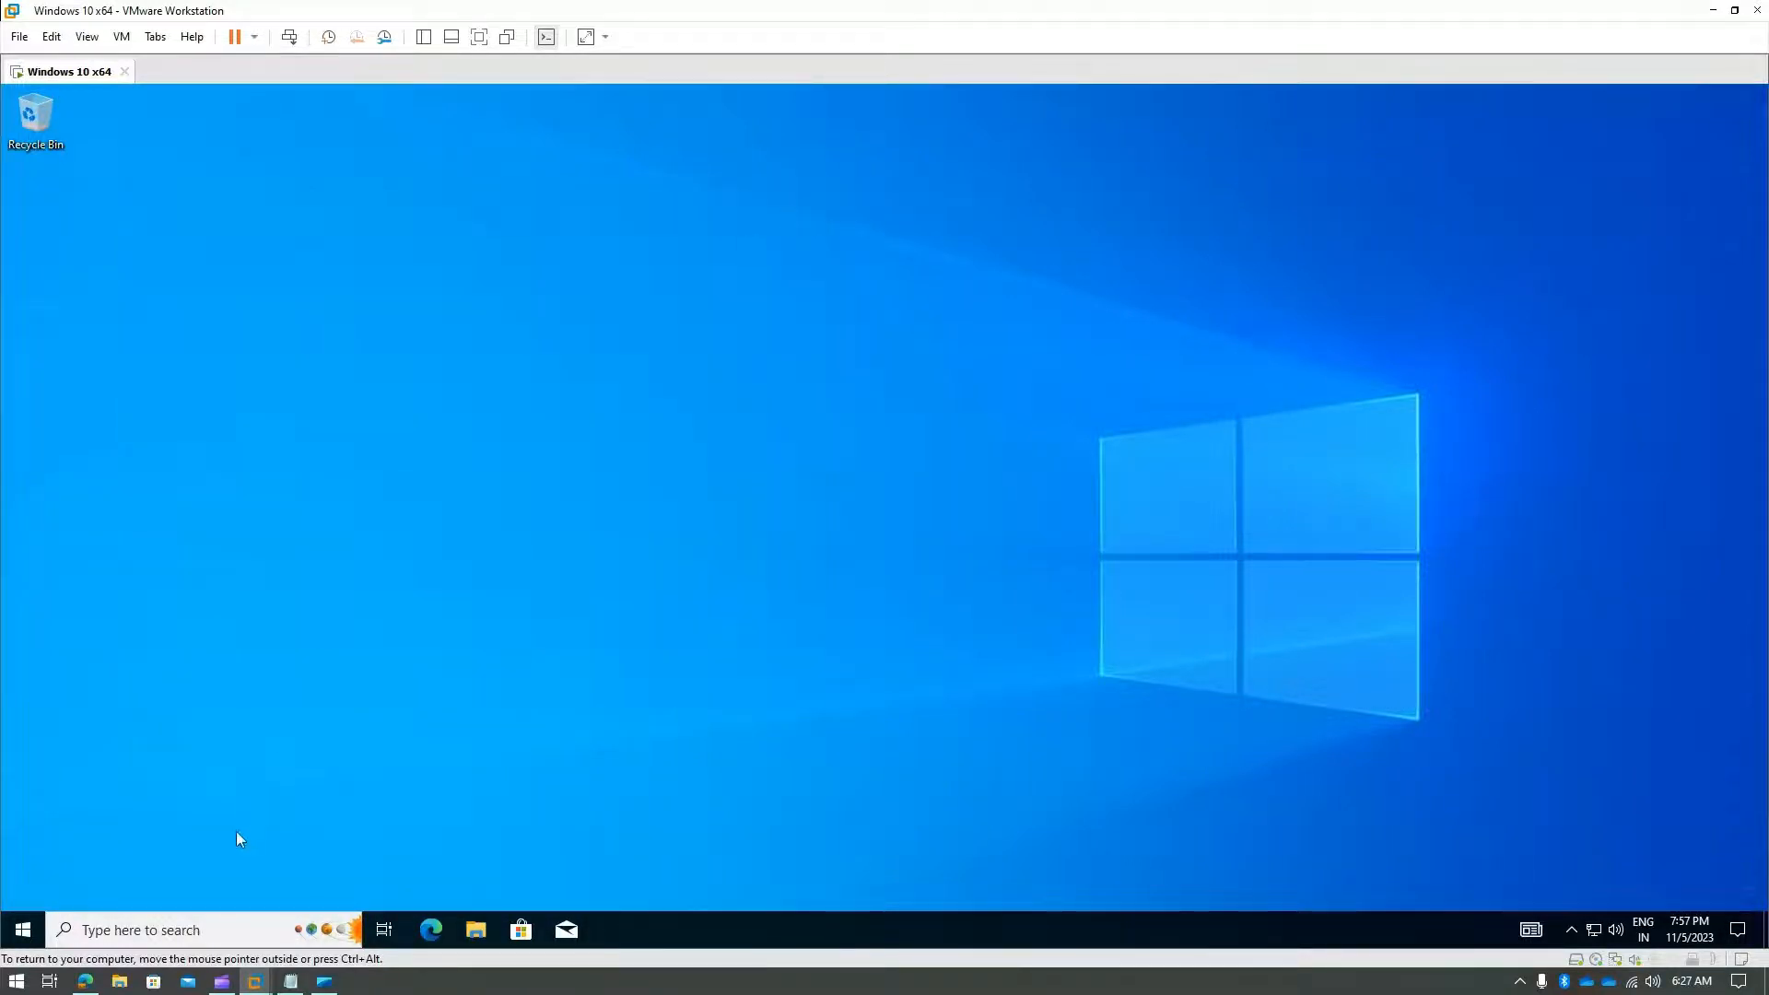
- Relaunch ADUC by searching for dsa.msc in the guest
{"action": "left_click", "coordinate": [102, 926]}
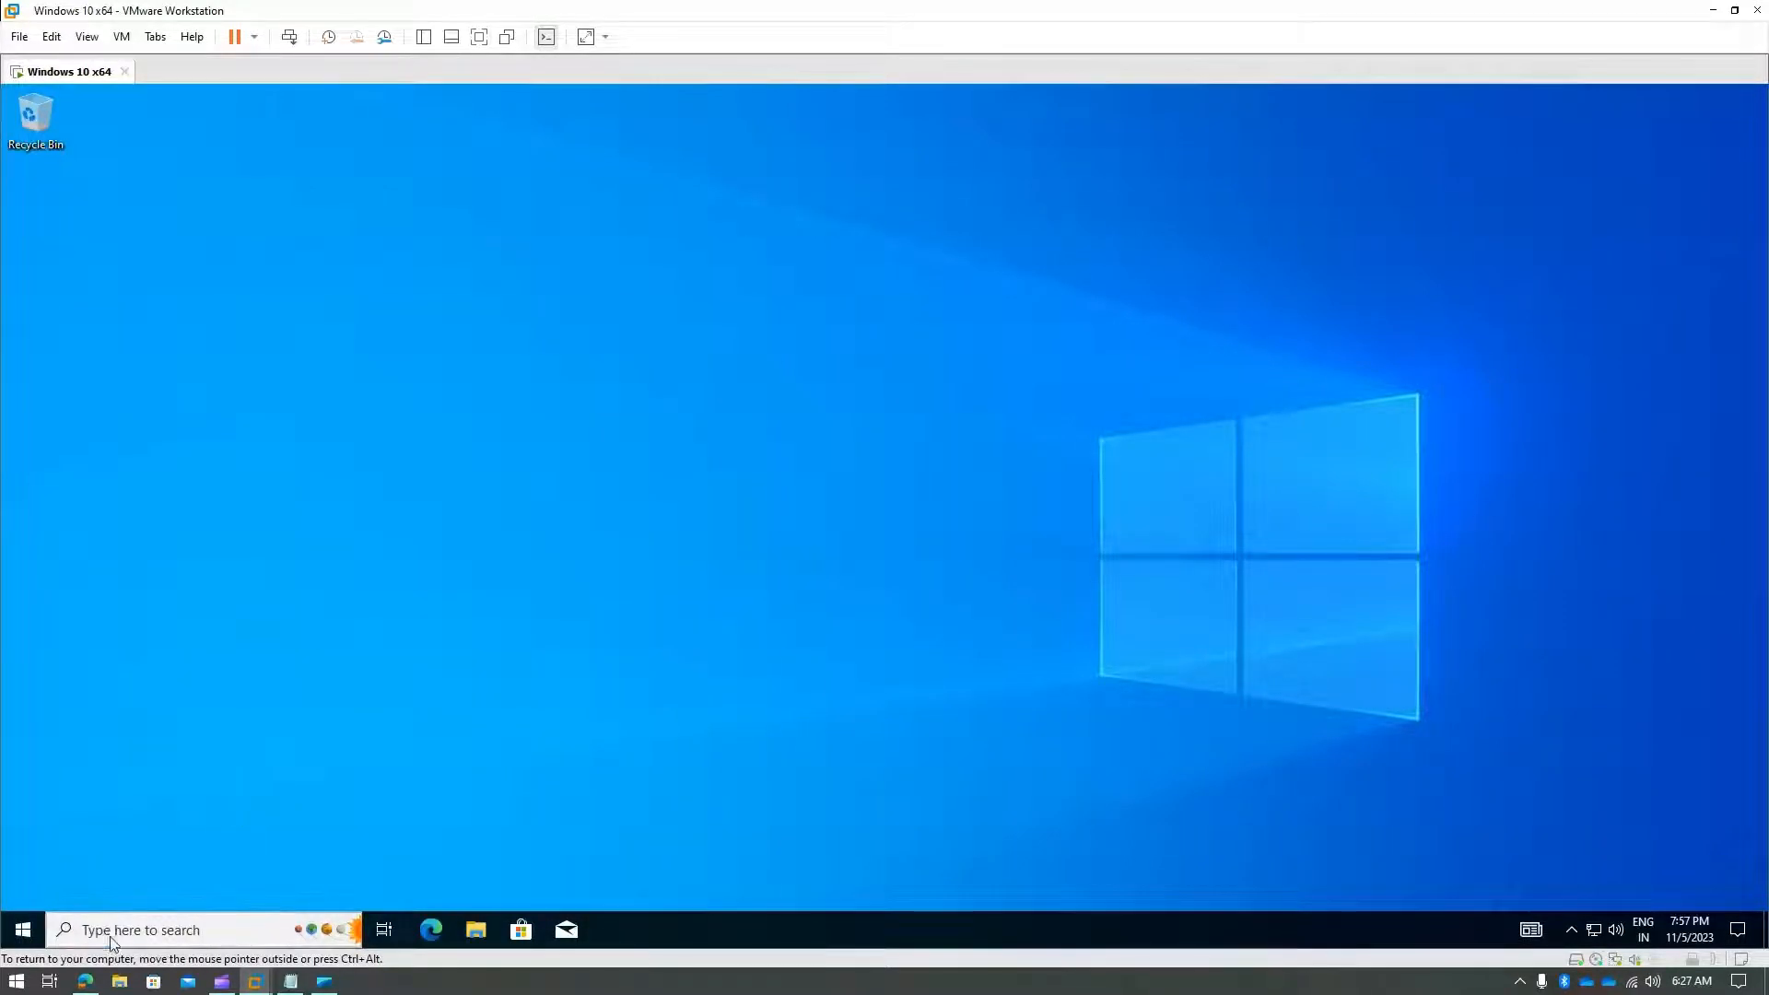
{"action": "type", "text": "dsa.msc"}
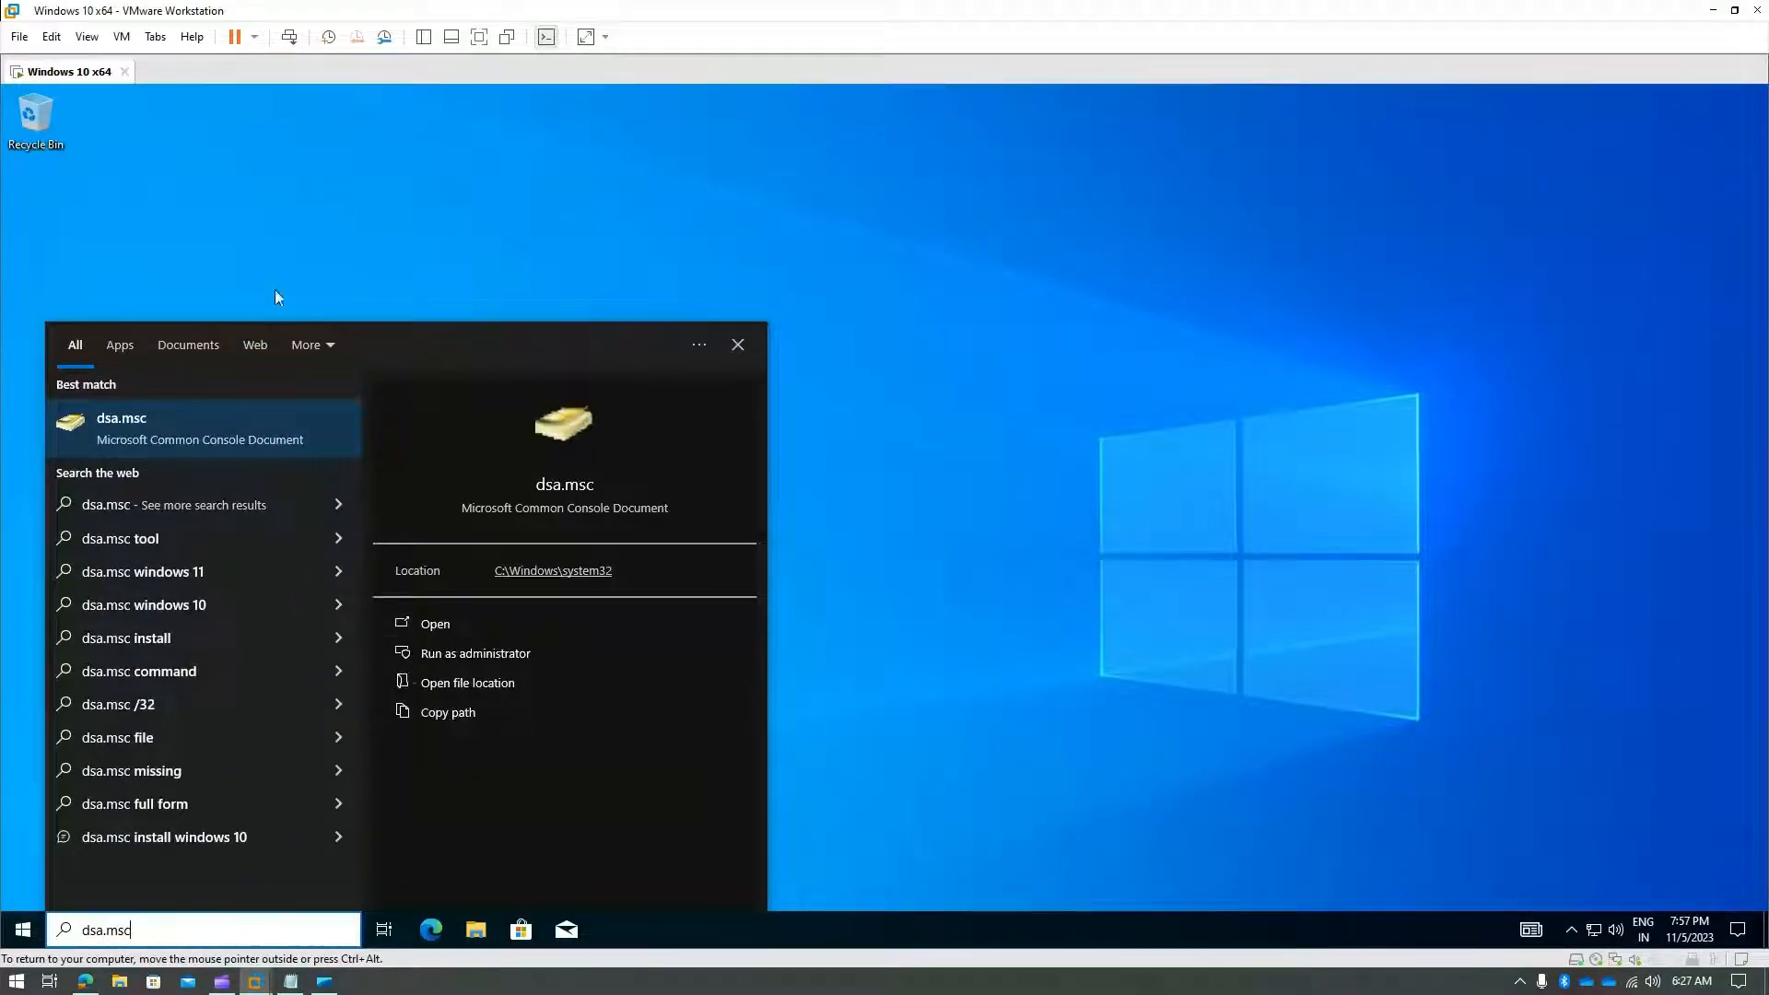
{"action": "left_click", "coordinate": [191, 429]}
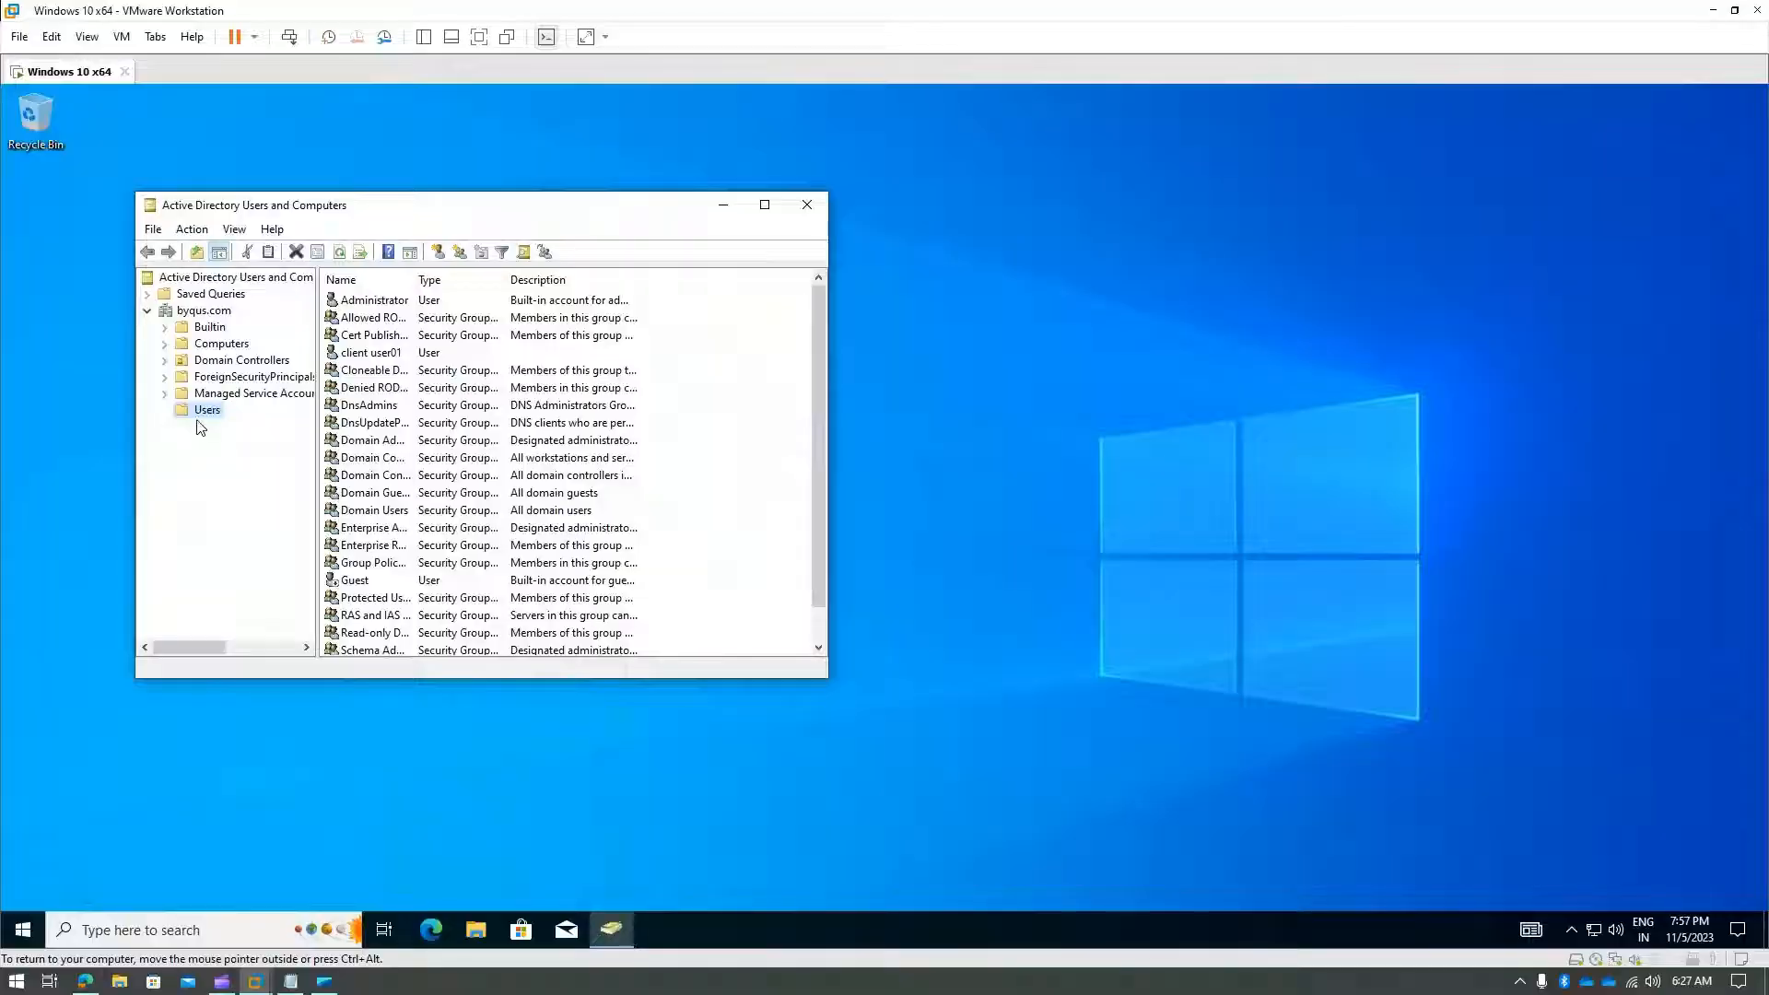
- Start a new user in Users named Client User04 with a client.0 logon name
{"action": "right_click", "coordinate": [204, 414]}
{"action": "mouse_move", "coordinate": [250, 473]}
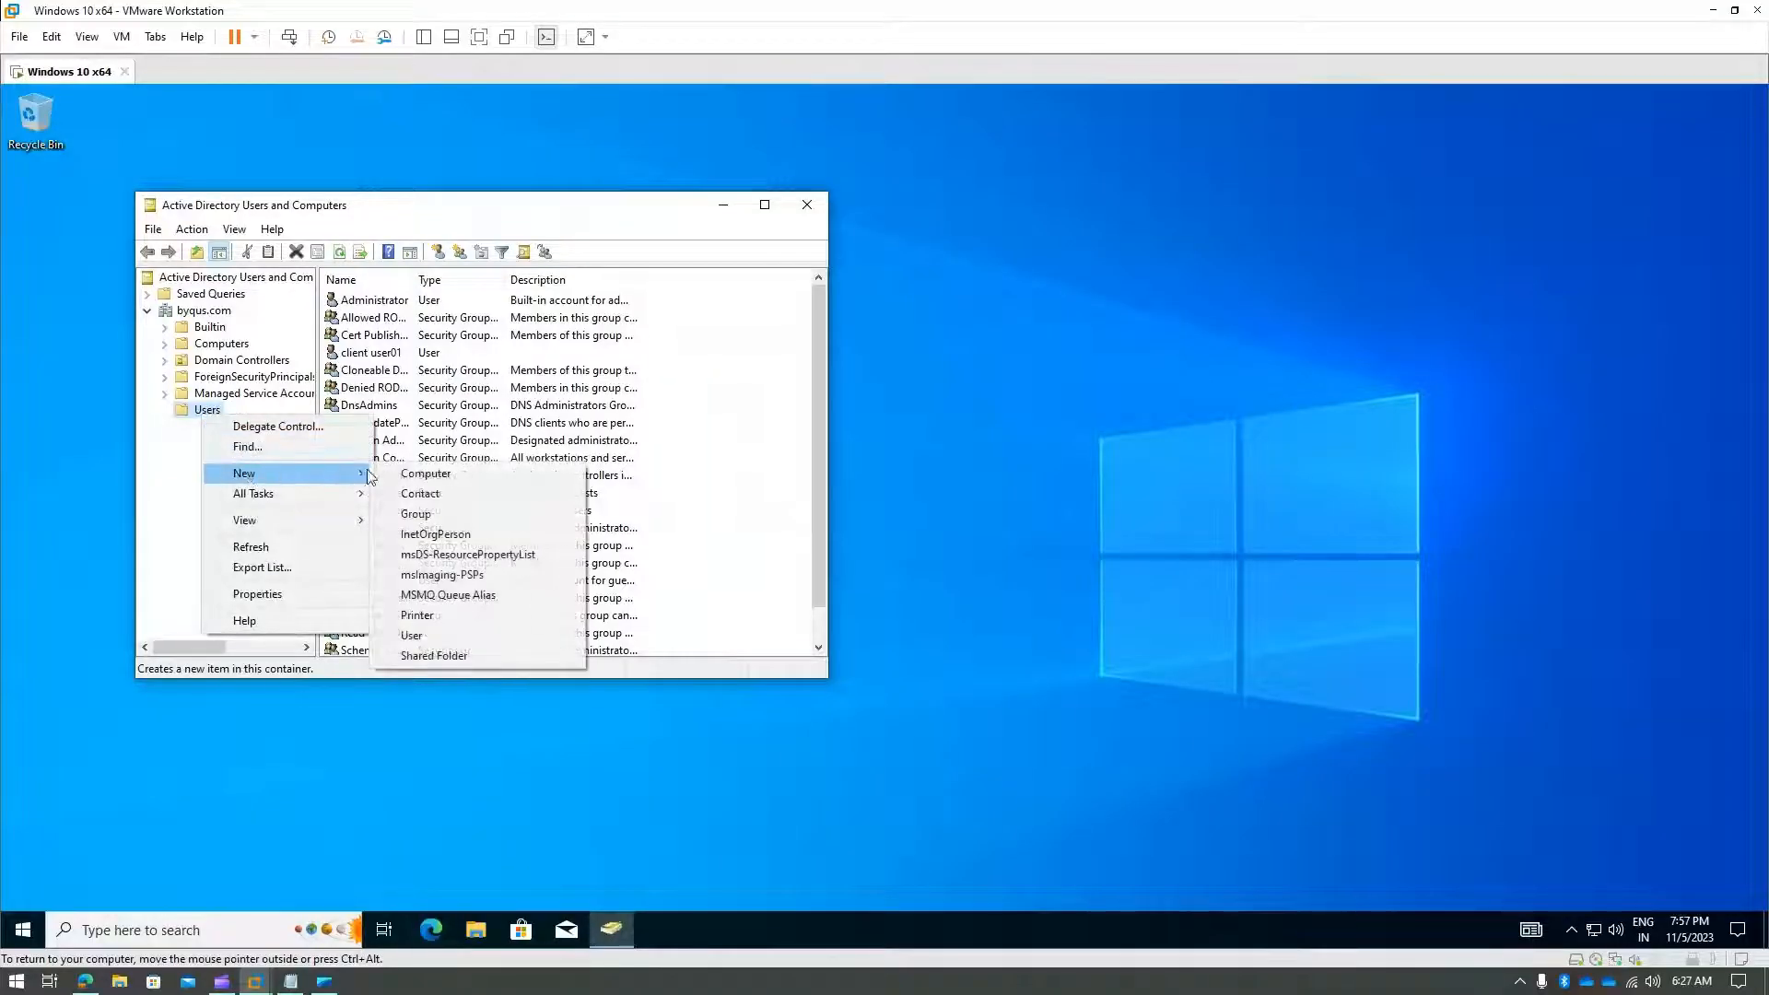
{"action": "left_click", "coordinate": [412, 637]}
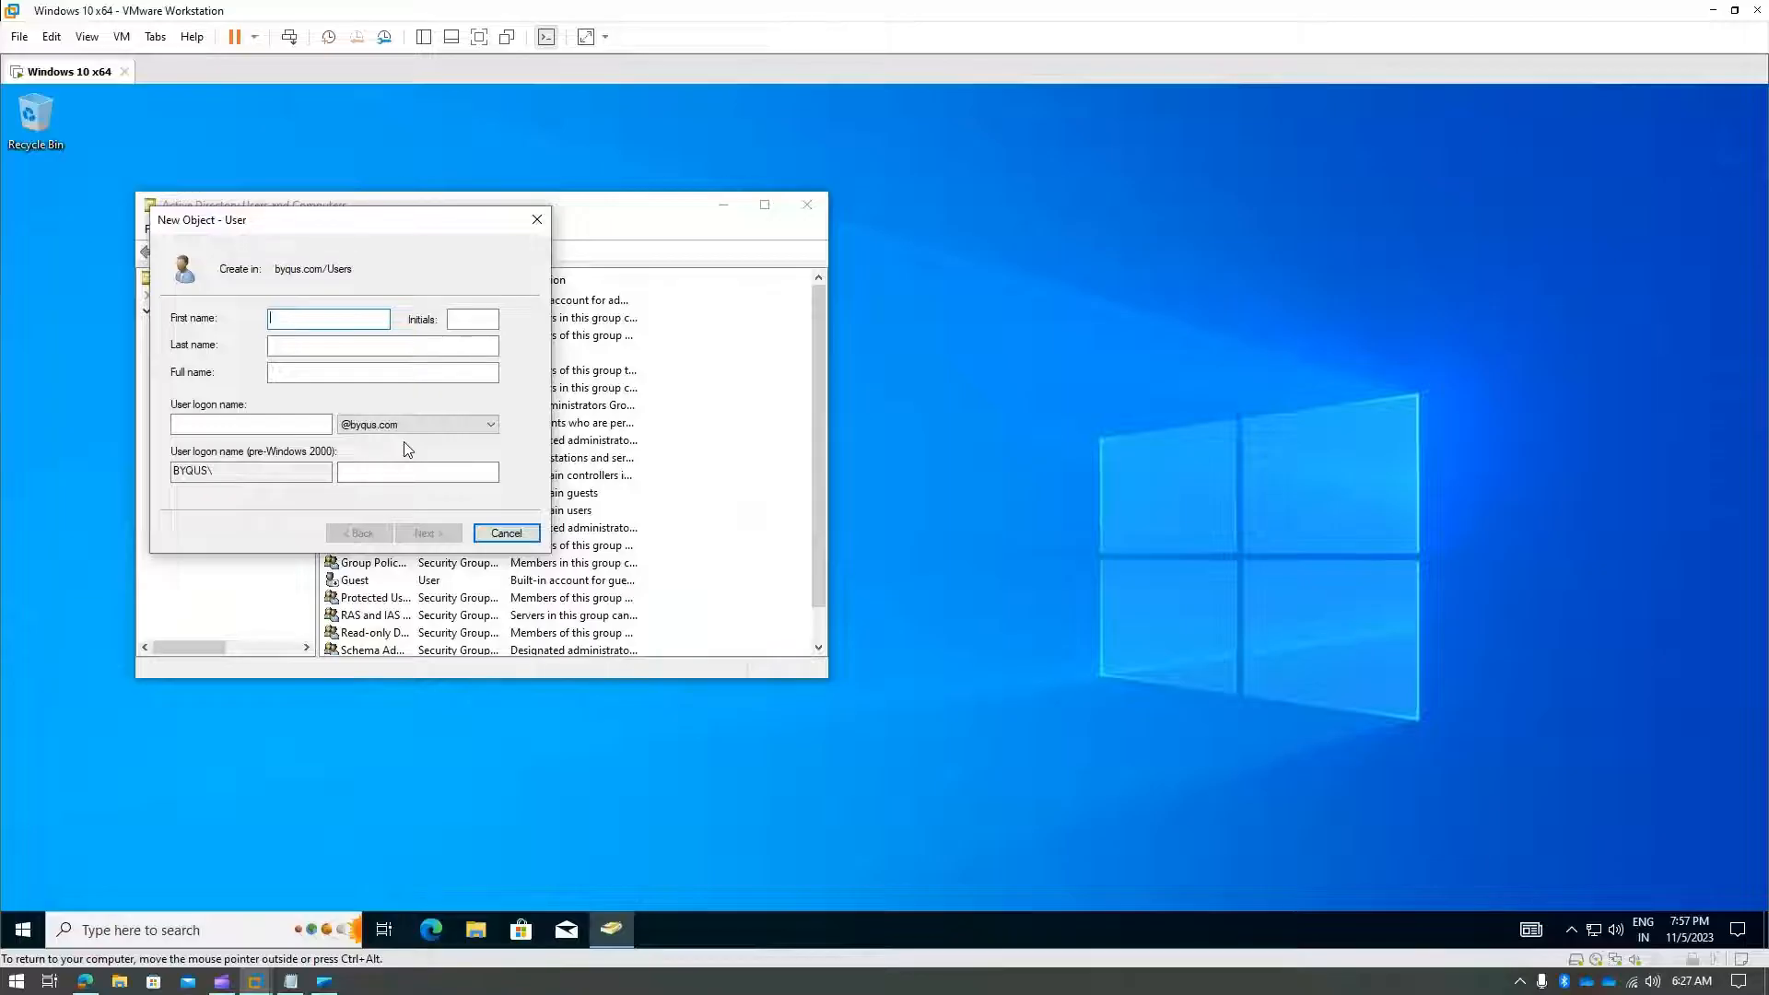
{"action": "type", "text": "Cl"}
{"action": "key", "text": "Tab"}
{"action": "key", "text": "Tab"}
{"action": "type", "text": "User"}
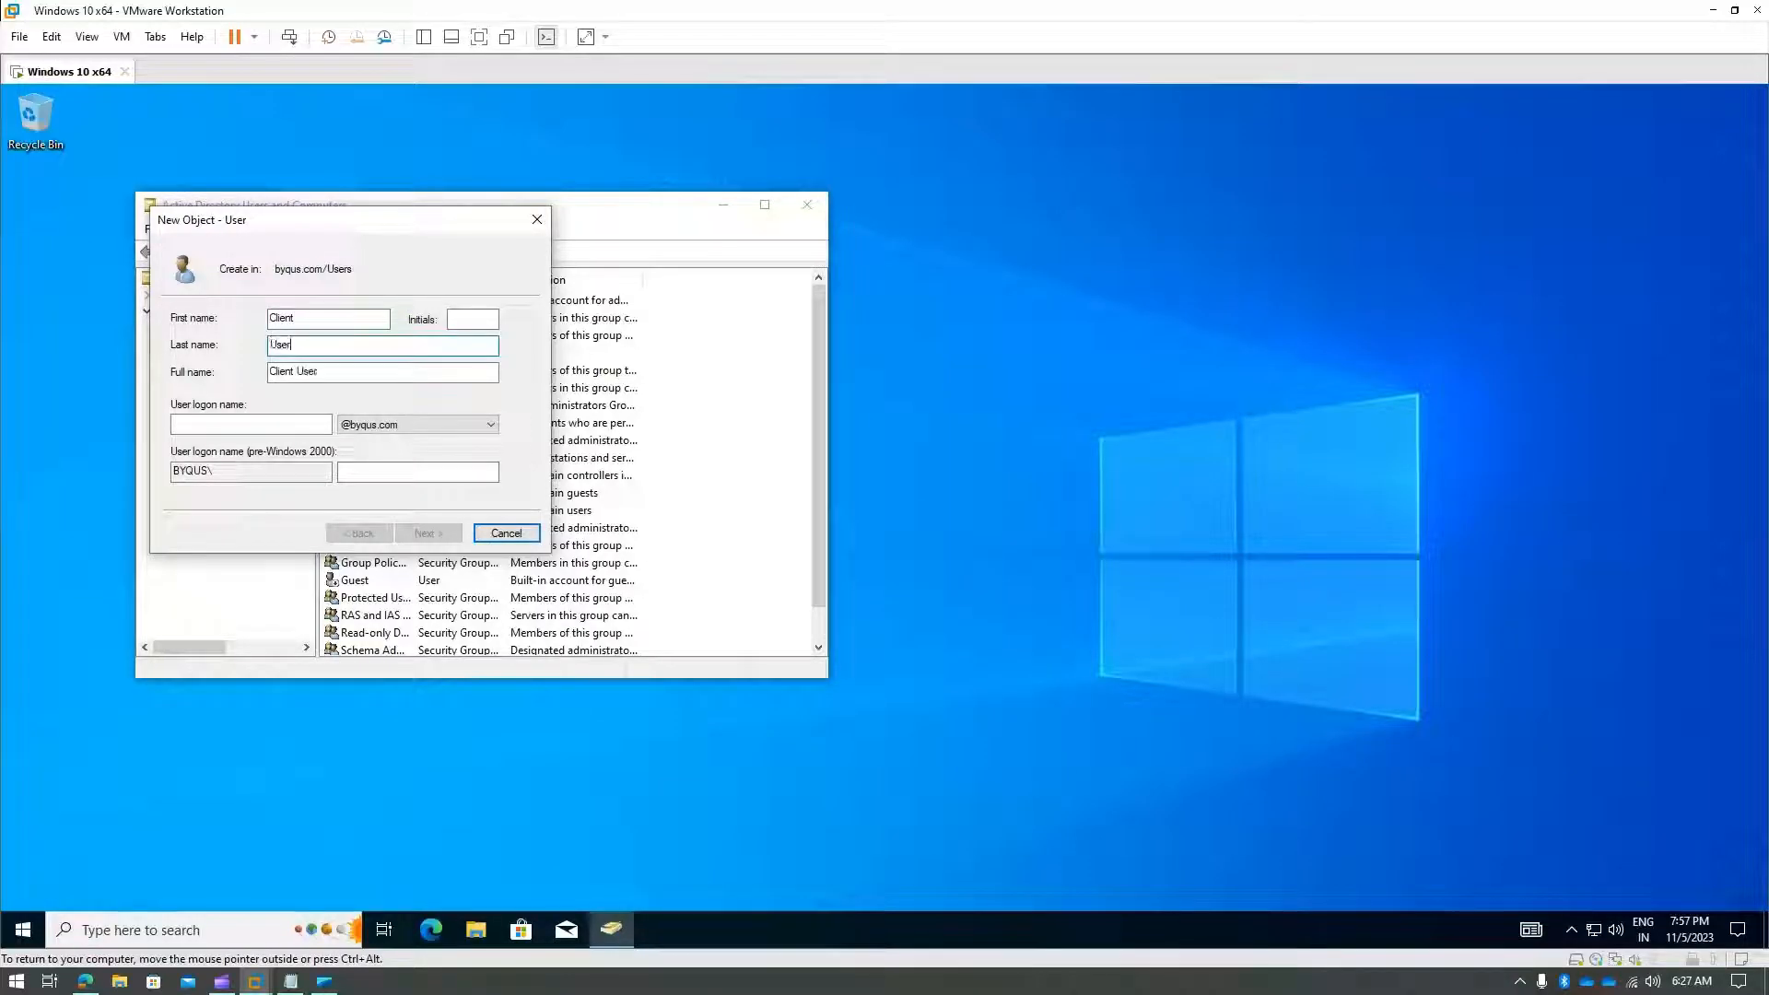
{"action": "type", "text": "04"}
{"action": "key", "text": "Tab"}
{"action": "key", "text": "Tab"}
{"action": "type", "text": "client."}
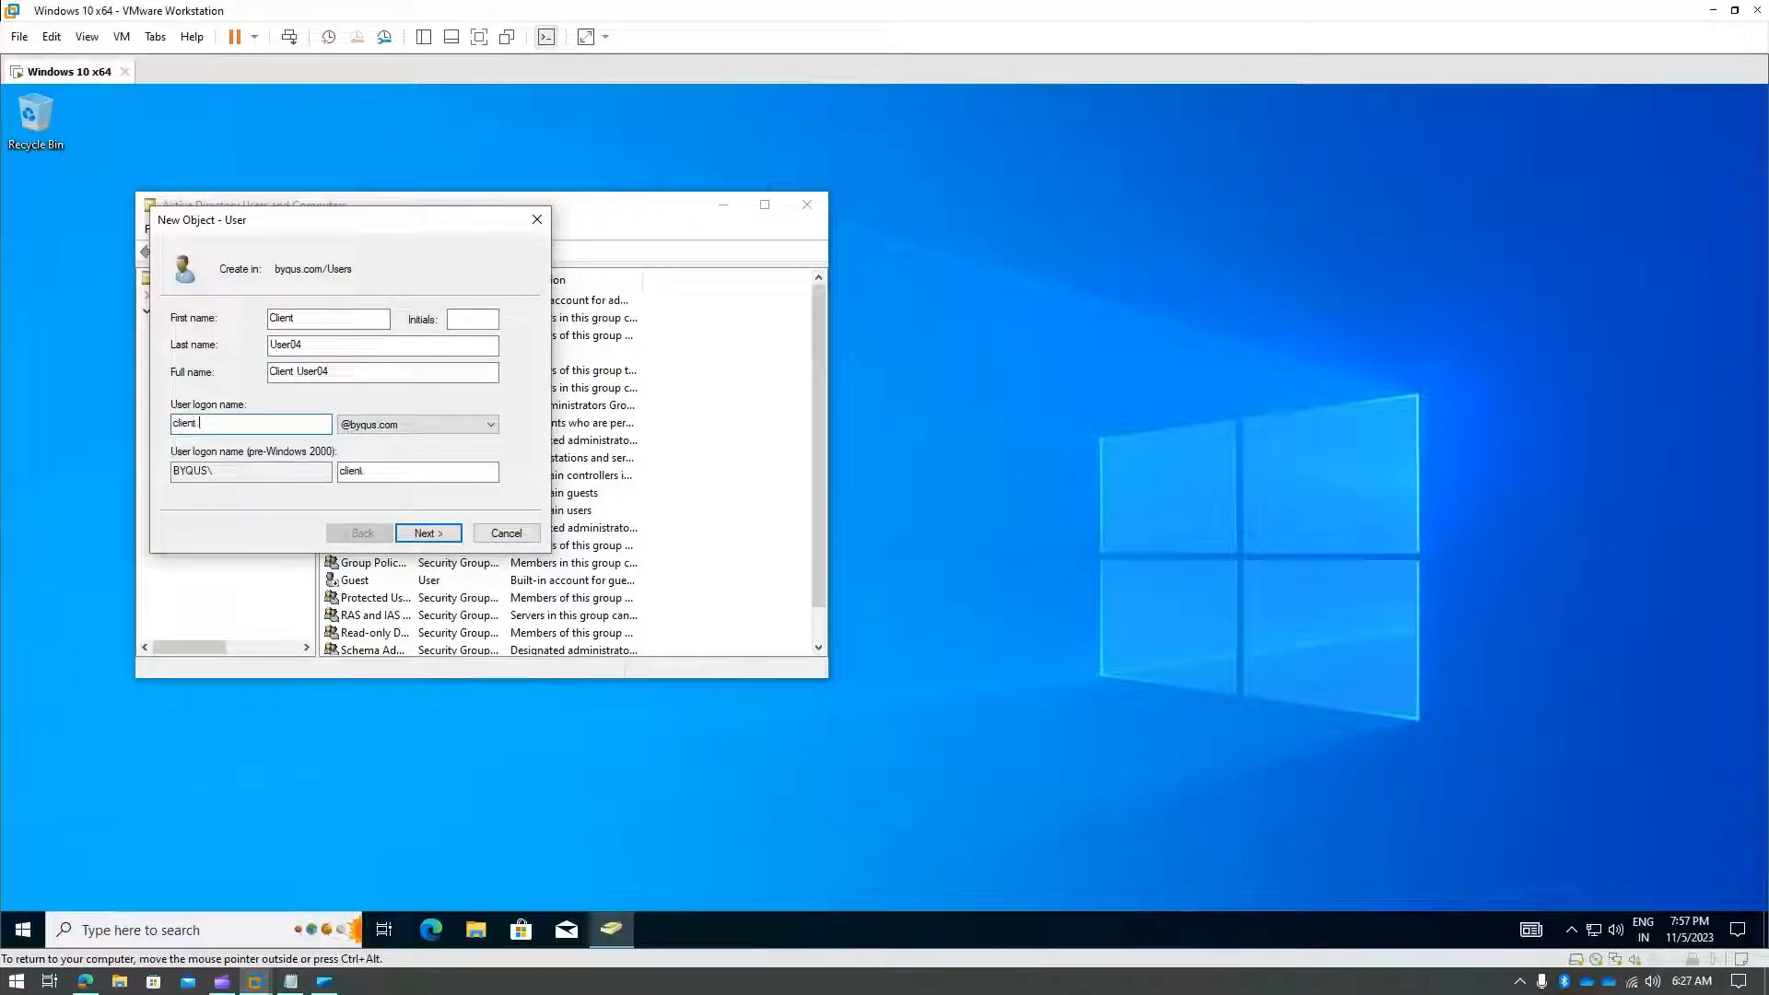
{"action": "type", "text": "04"}
{"action": "key", "text": "Tab"}
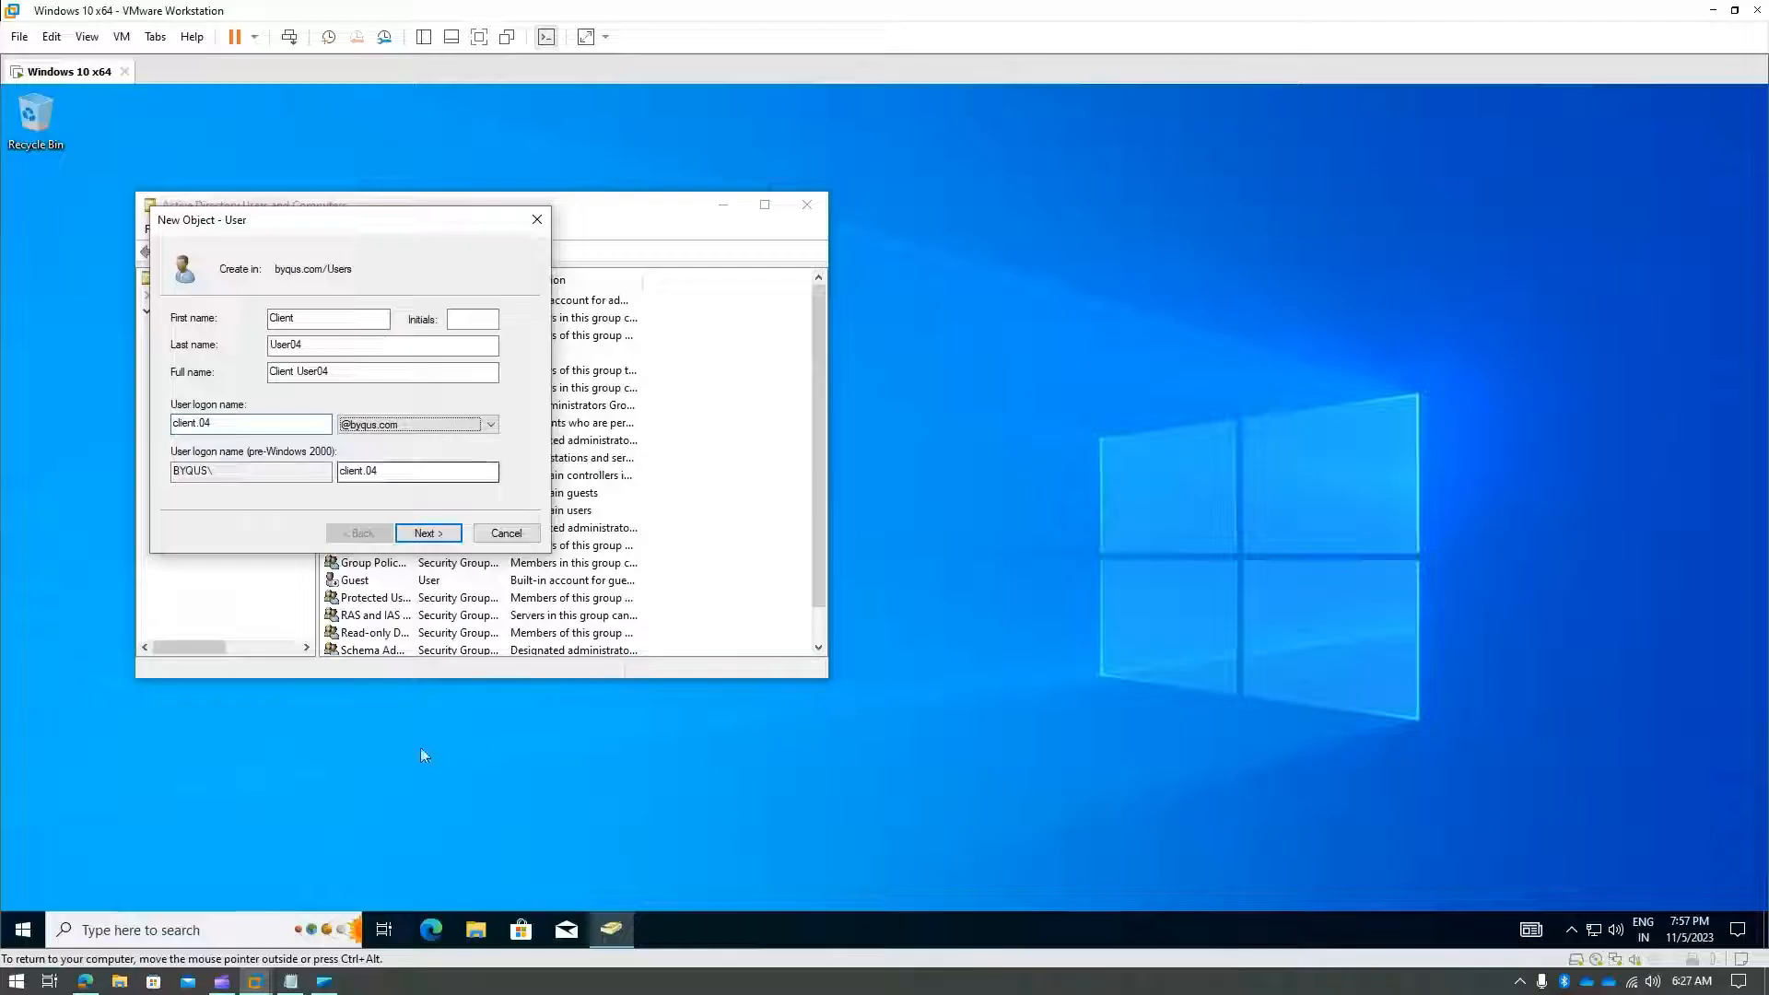
- Set the account password, finish creating Client User04, and close ADUC
{"action": "left_click", "coordinate": [436, 538]}
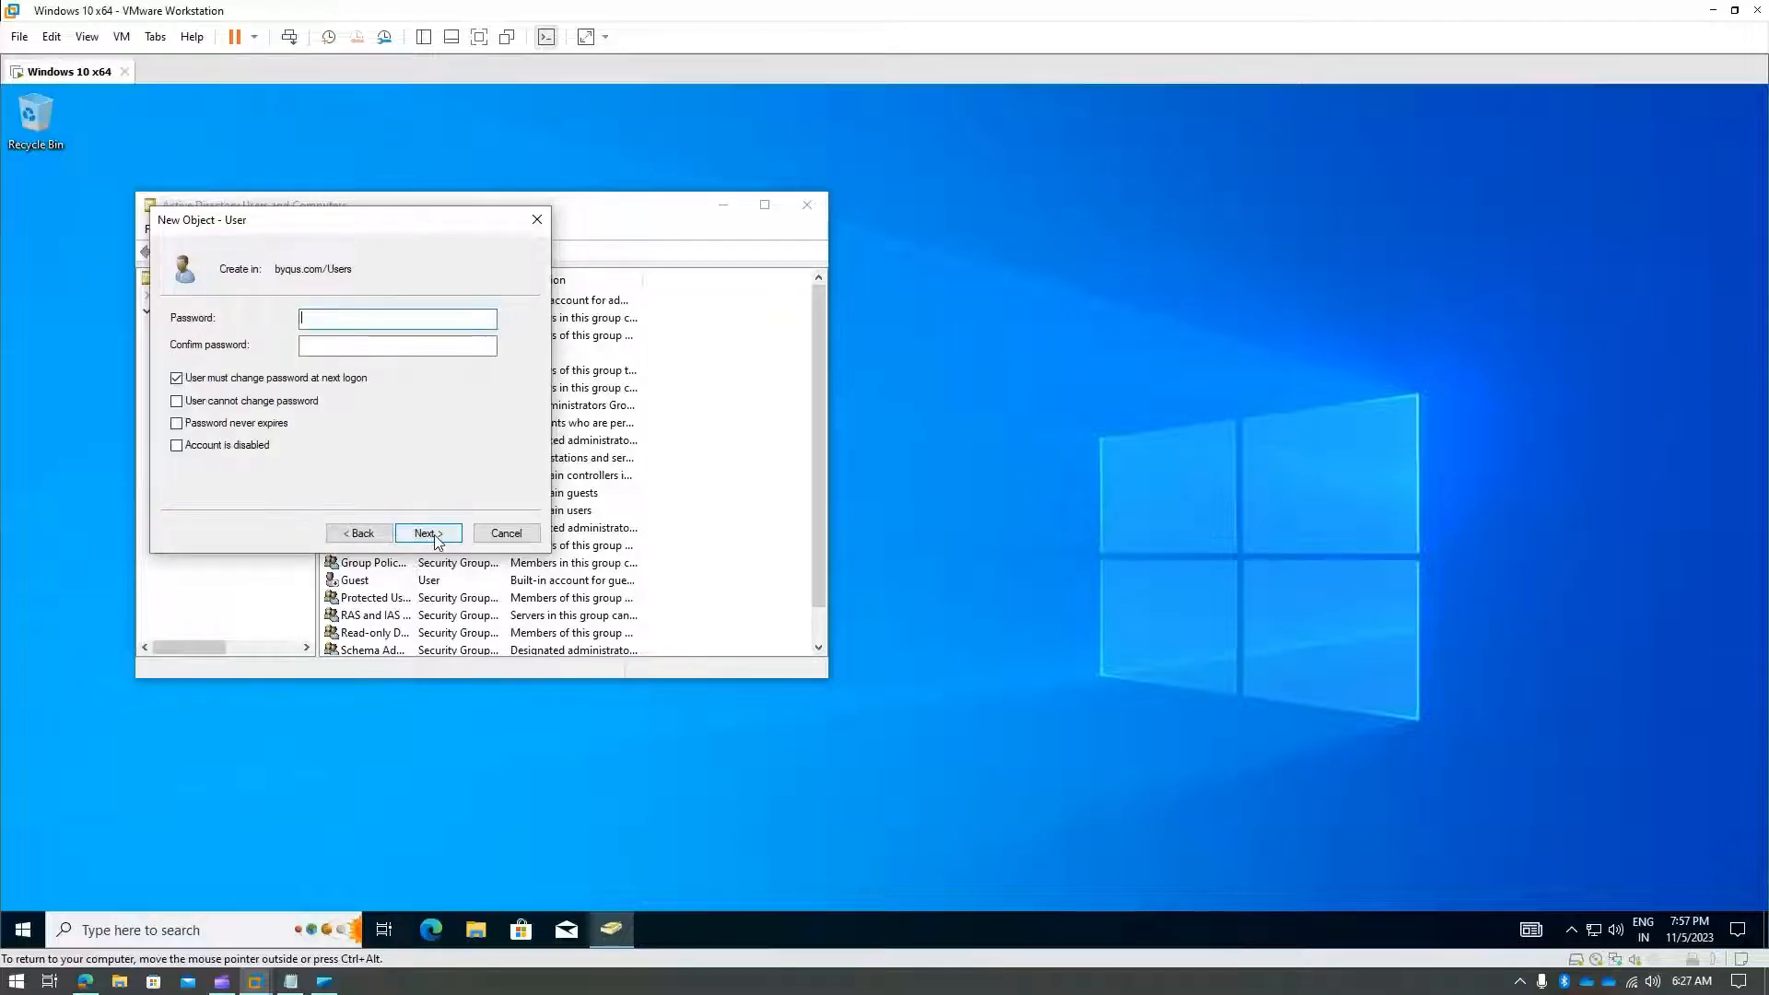
{"action": "type", "text": "**************"}
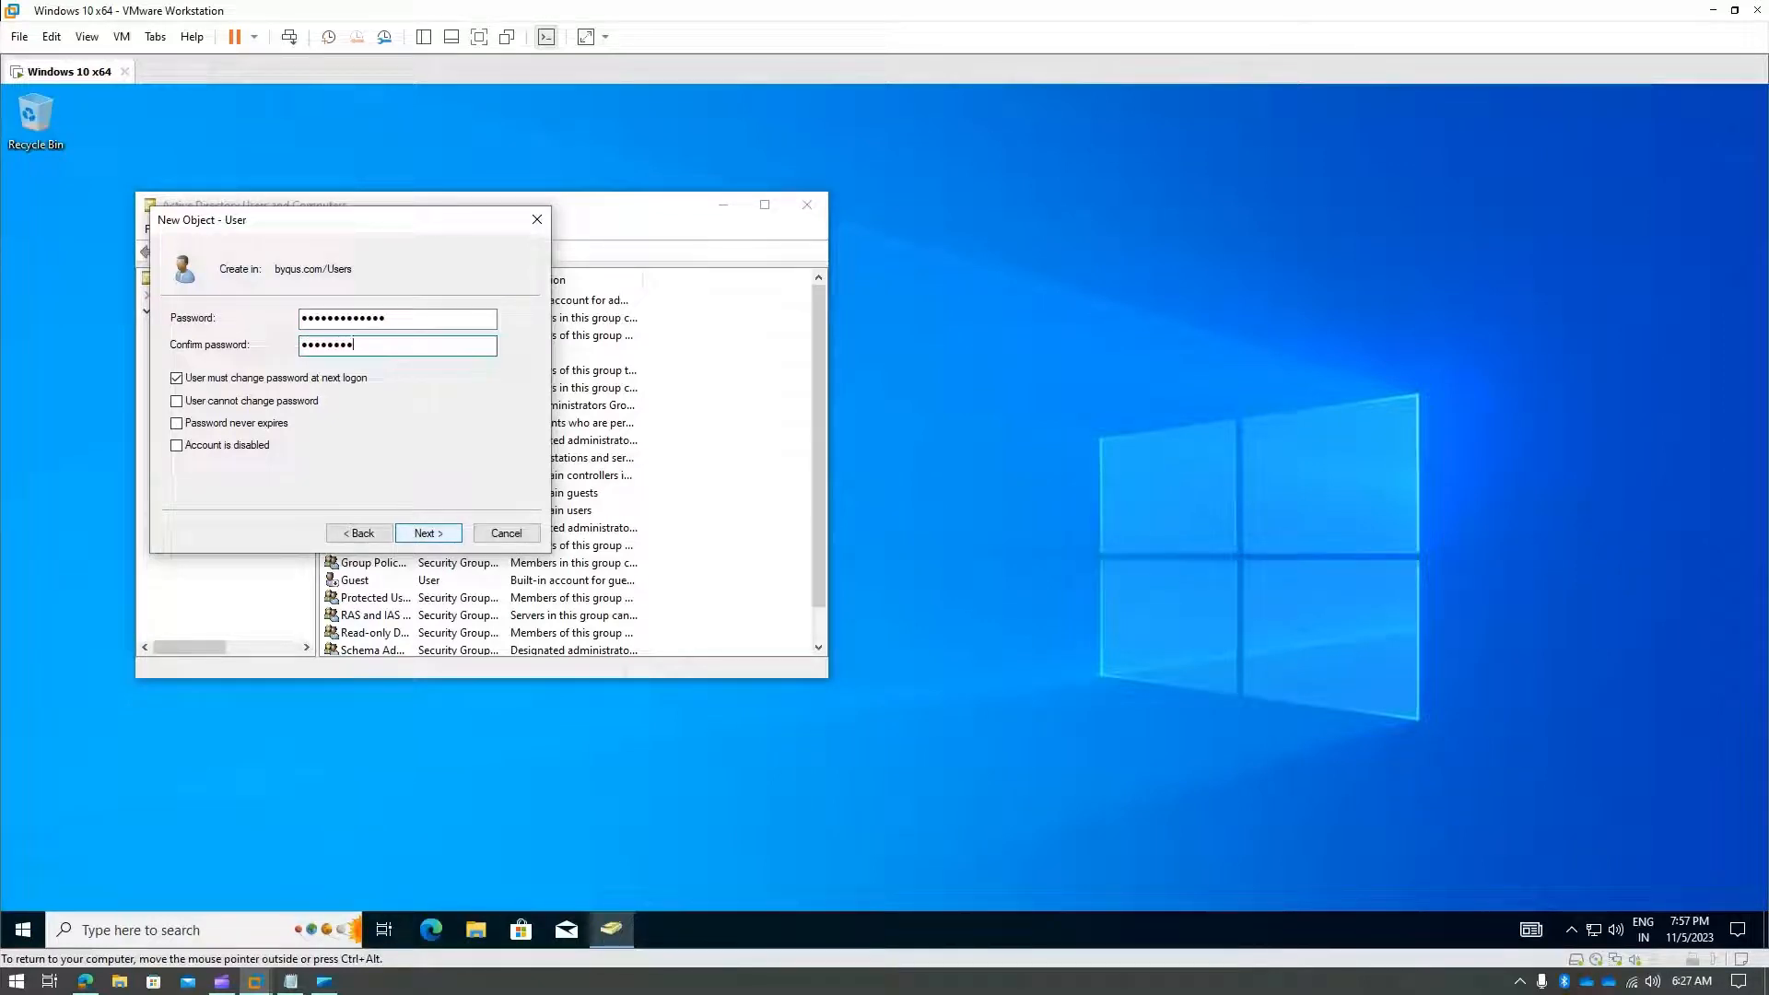
{"action": "type", "text": "*******"}
{"action": "left_click", "coordinate": [433, 536]}
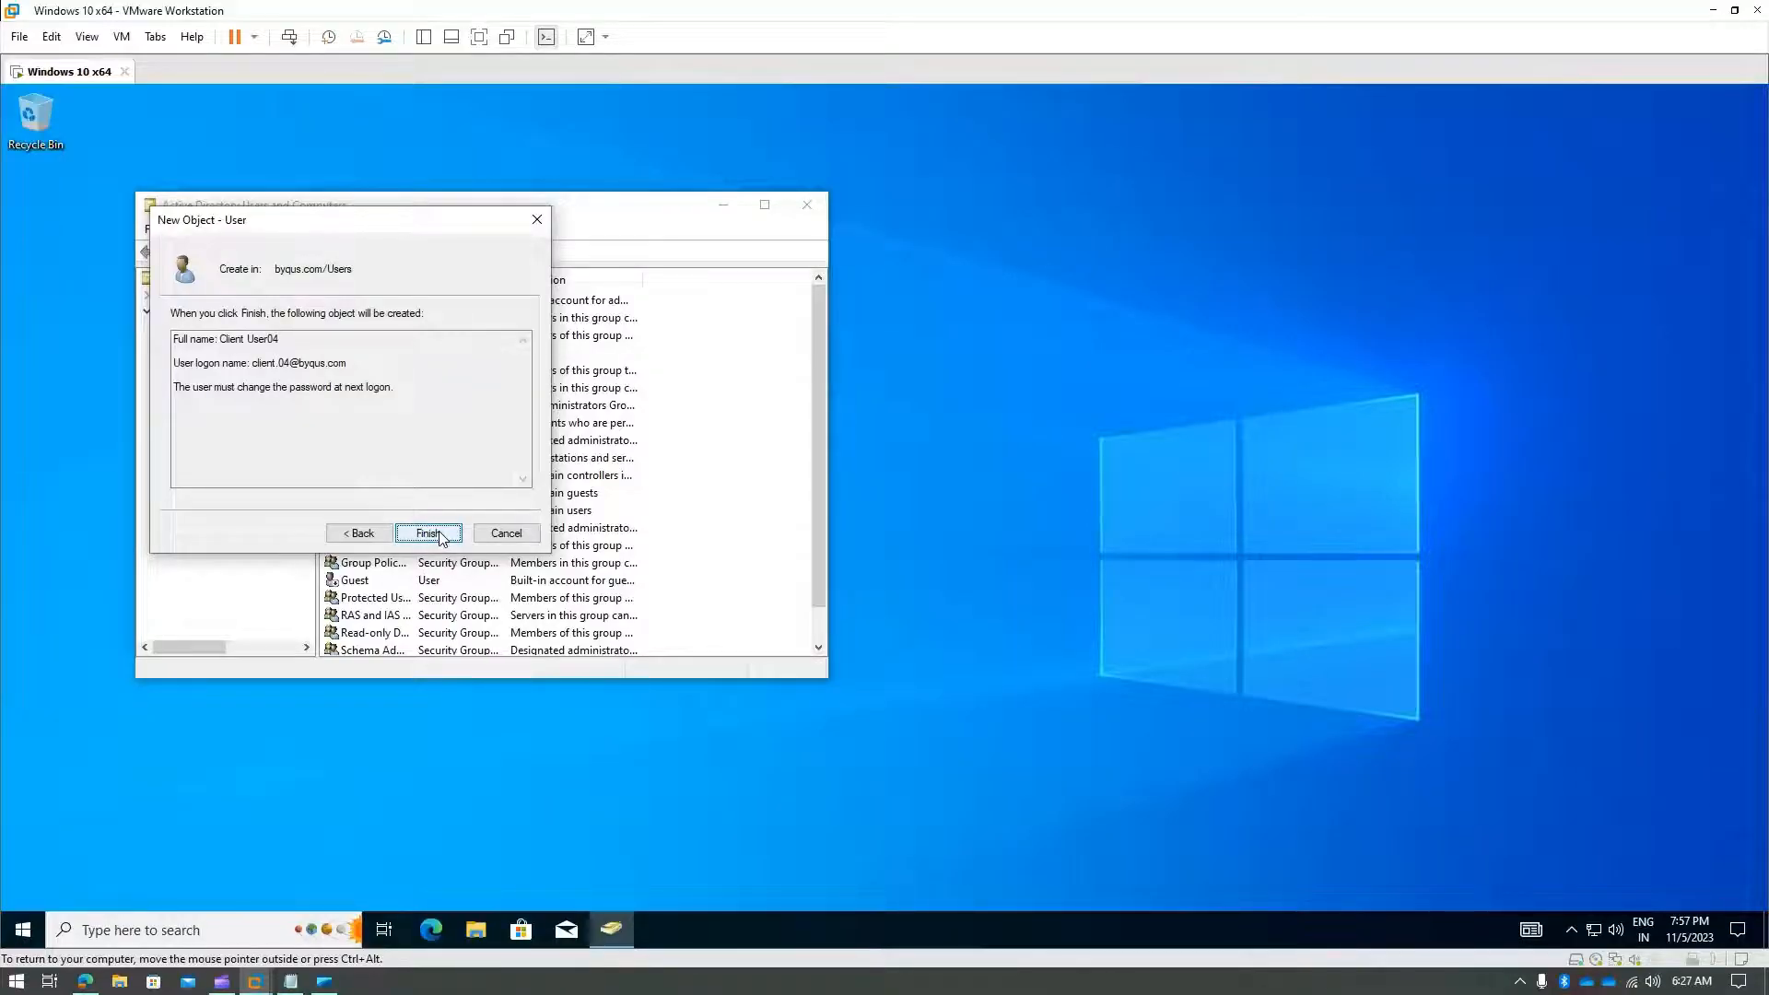
{"action": "left_click", "coordinate": [440, 536]}
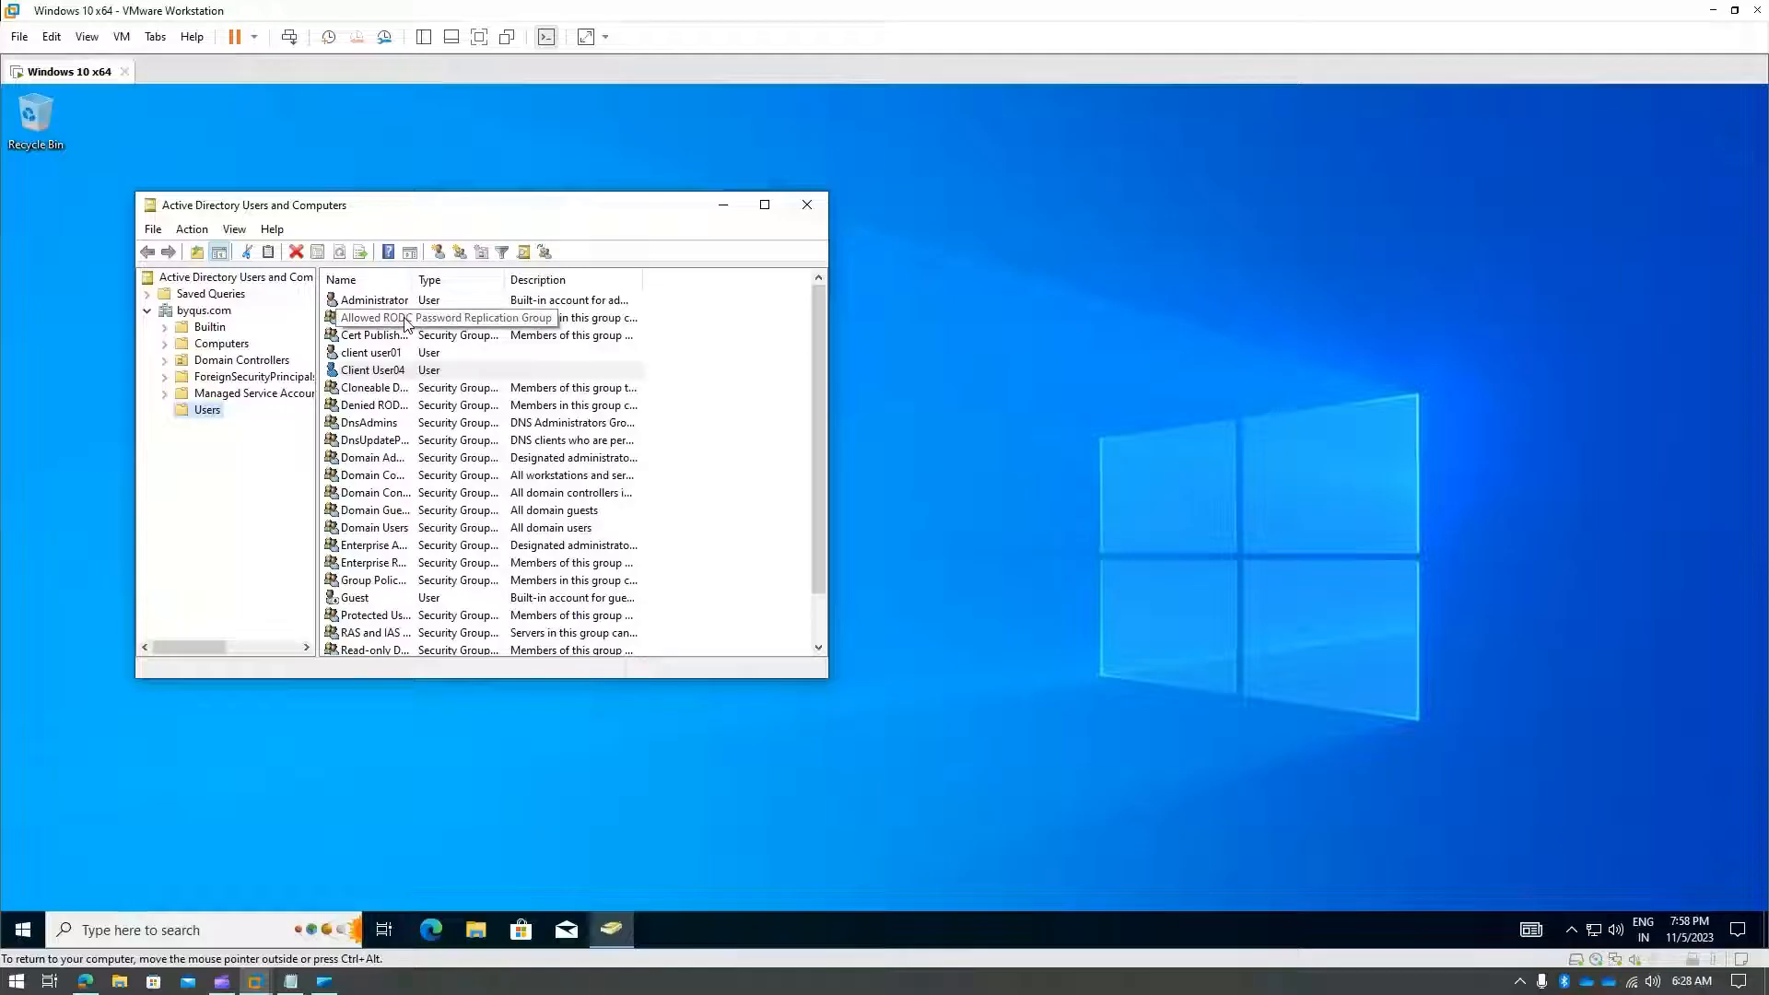
{"action": "left_click", "coordinate": [822, 208]}
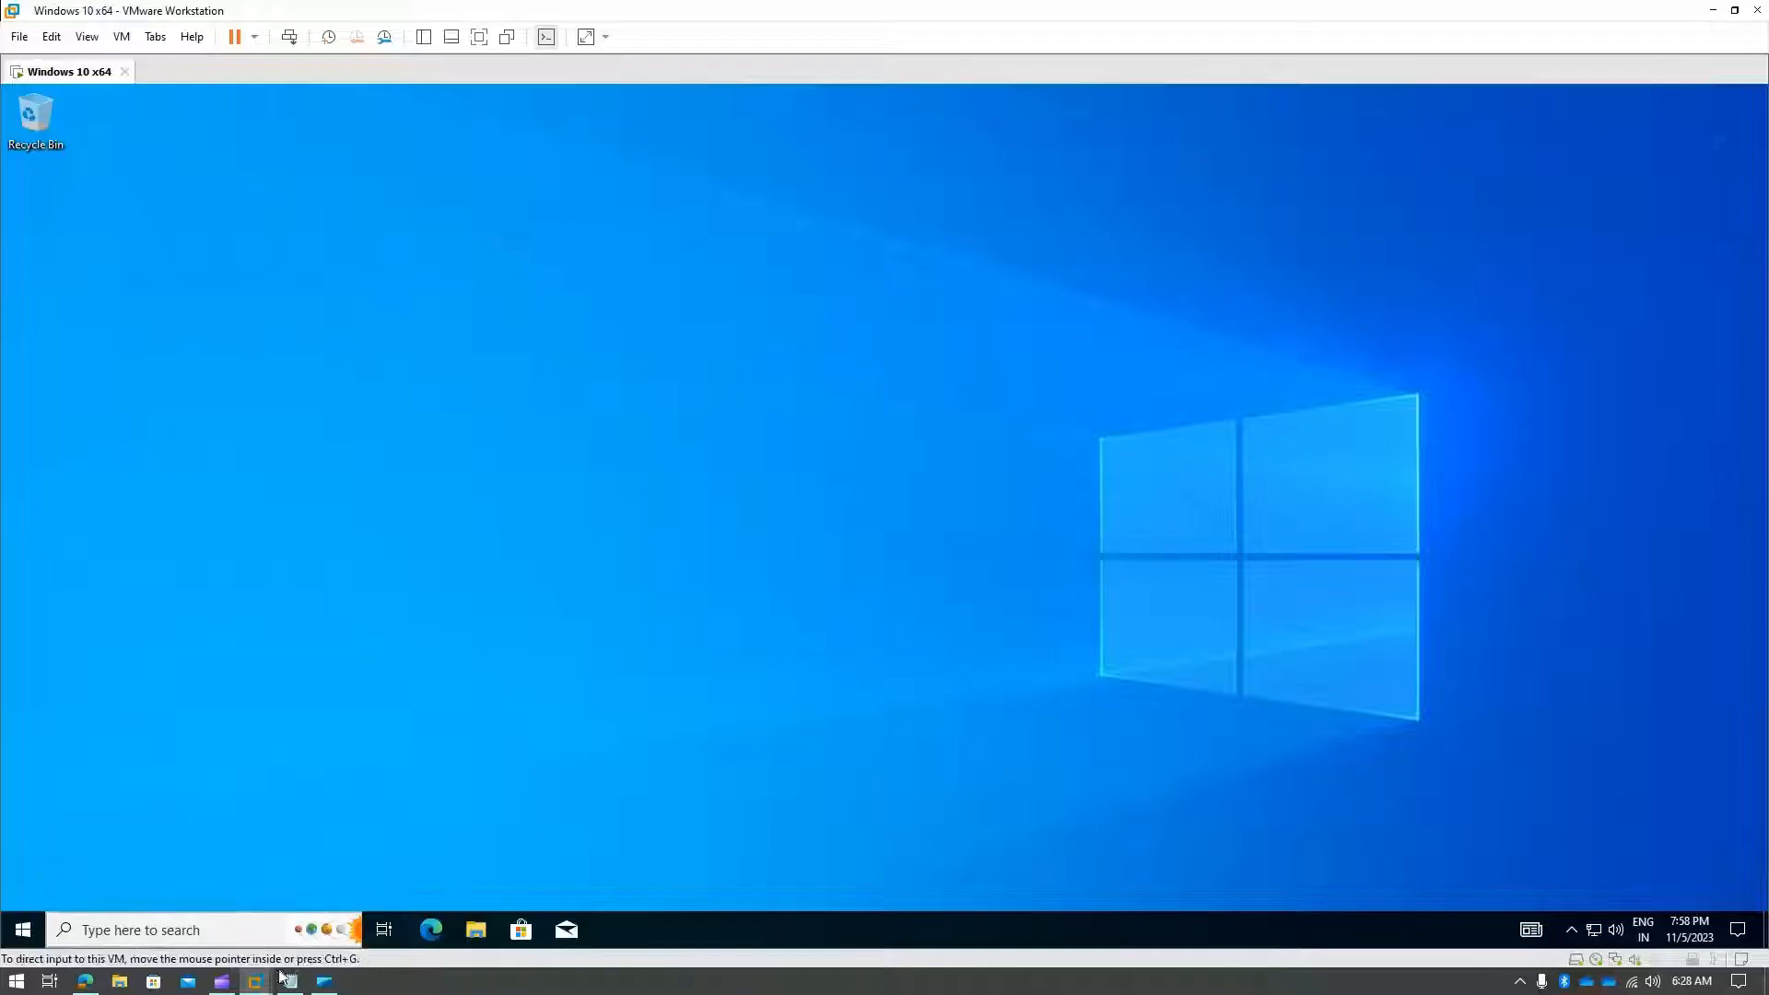
{"action": "mouse_move", "coordinate": [255, 981]}
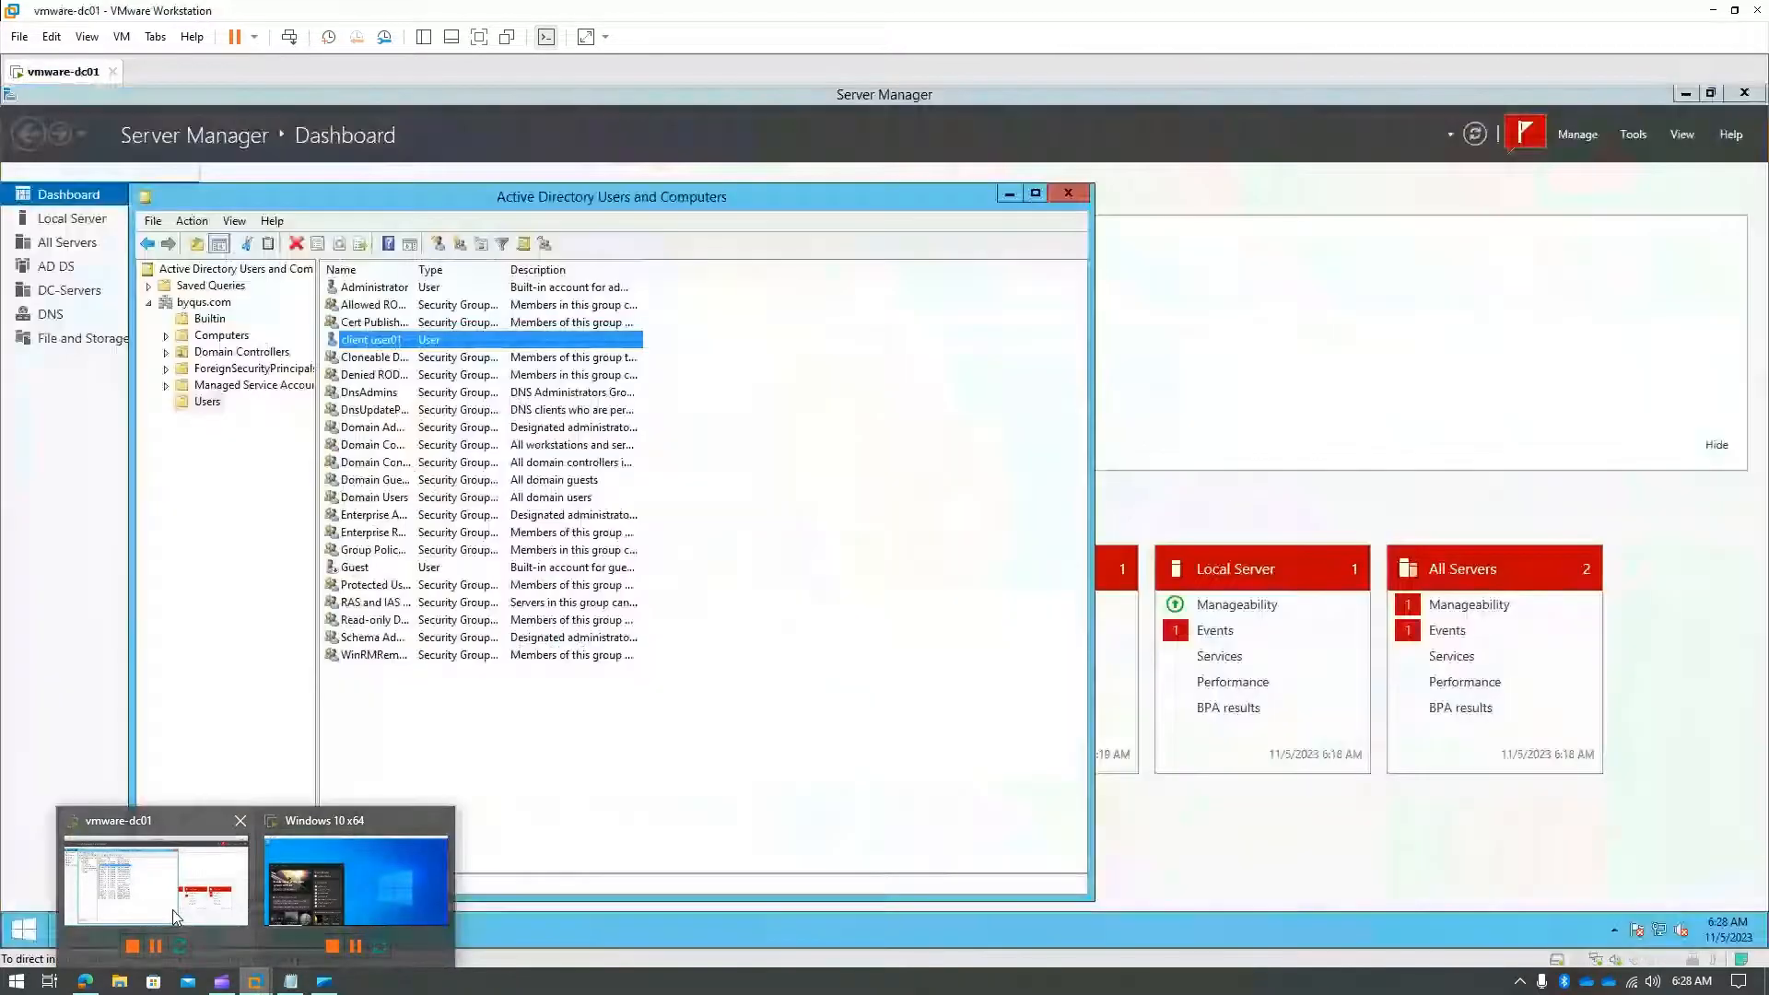
{"action": "left_click", "coordinate": [174, 909]}
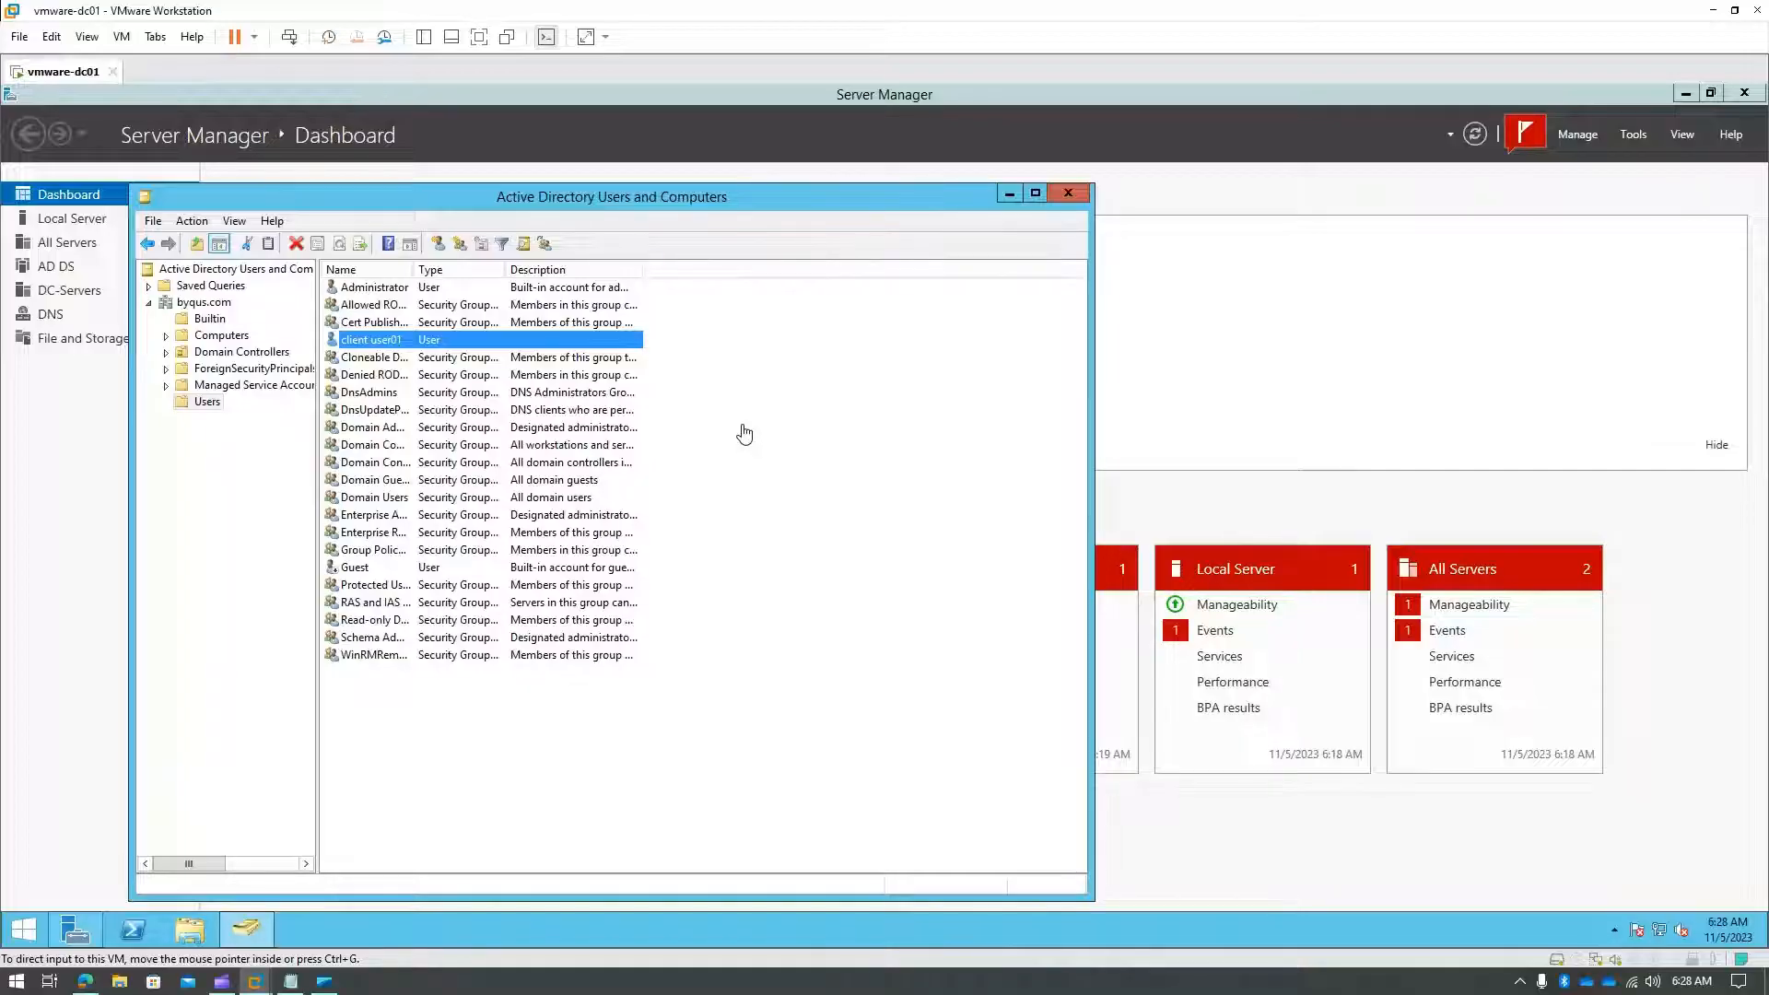
{"action": "right_click", "coordinate": [207, 403]}
{"action": "mouse_move", "coordinate": [272, 458]}
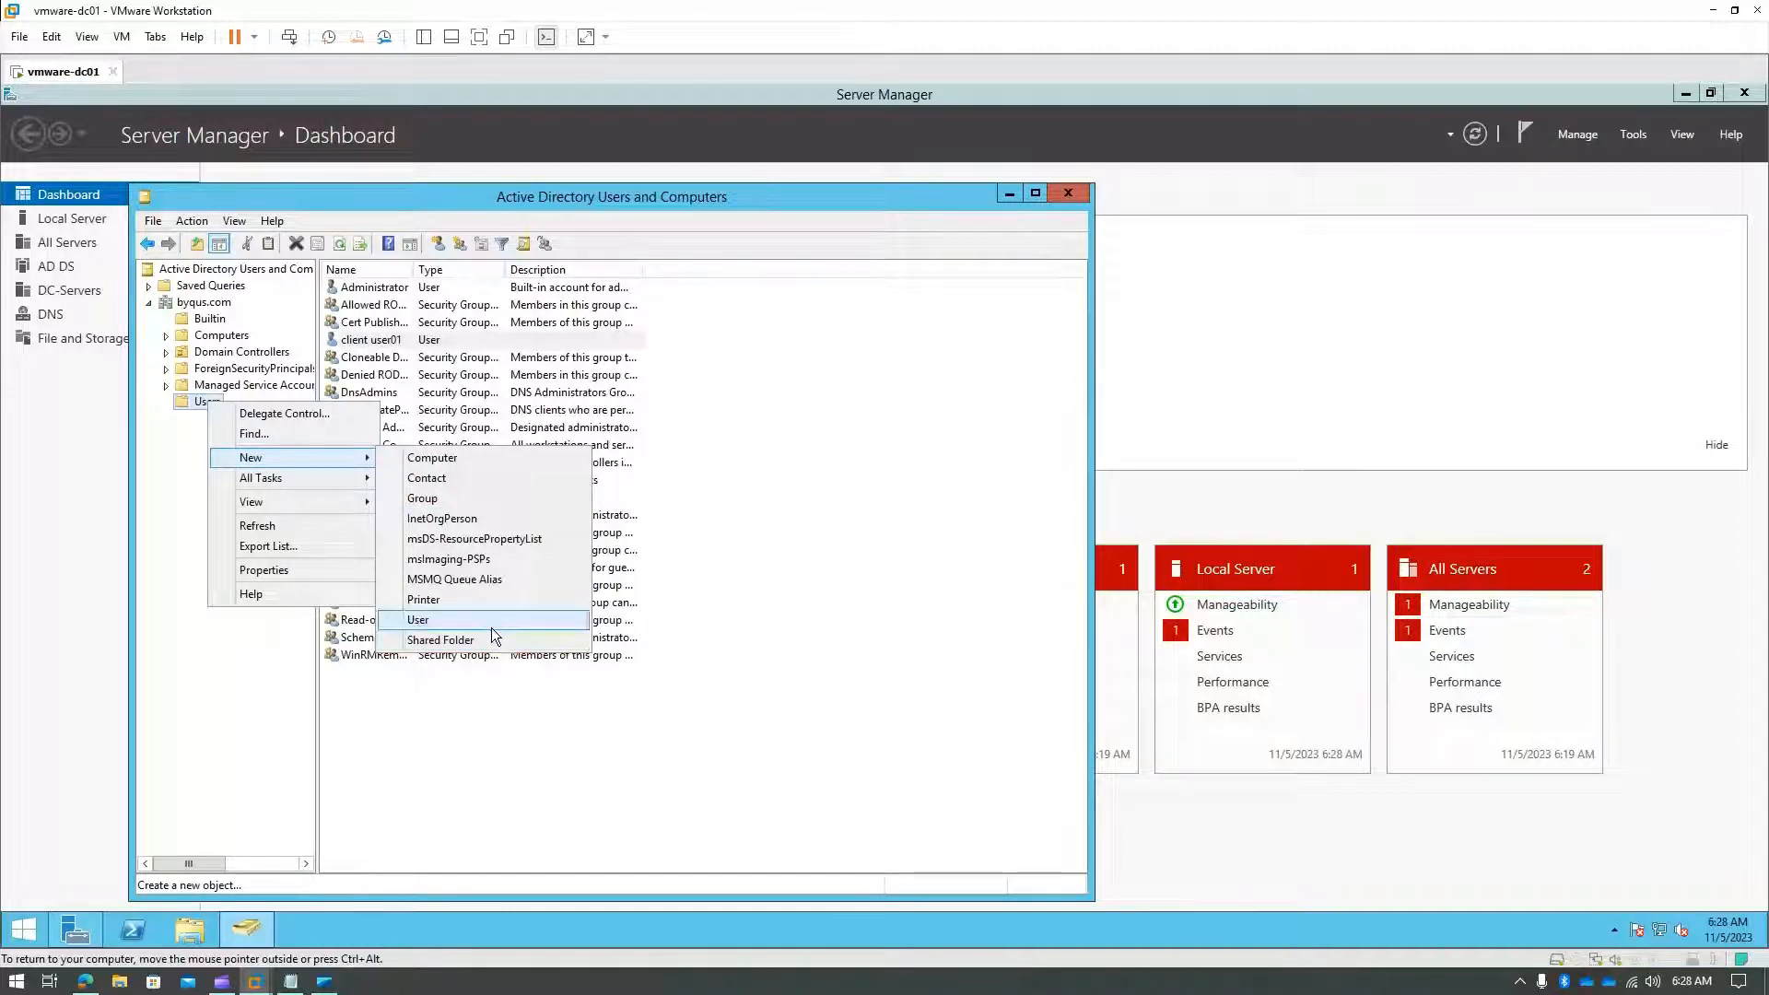
{"action": "left_click", "coordinate": [250, 826]}
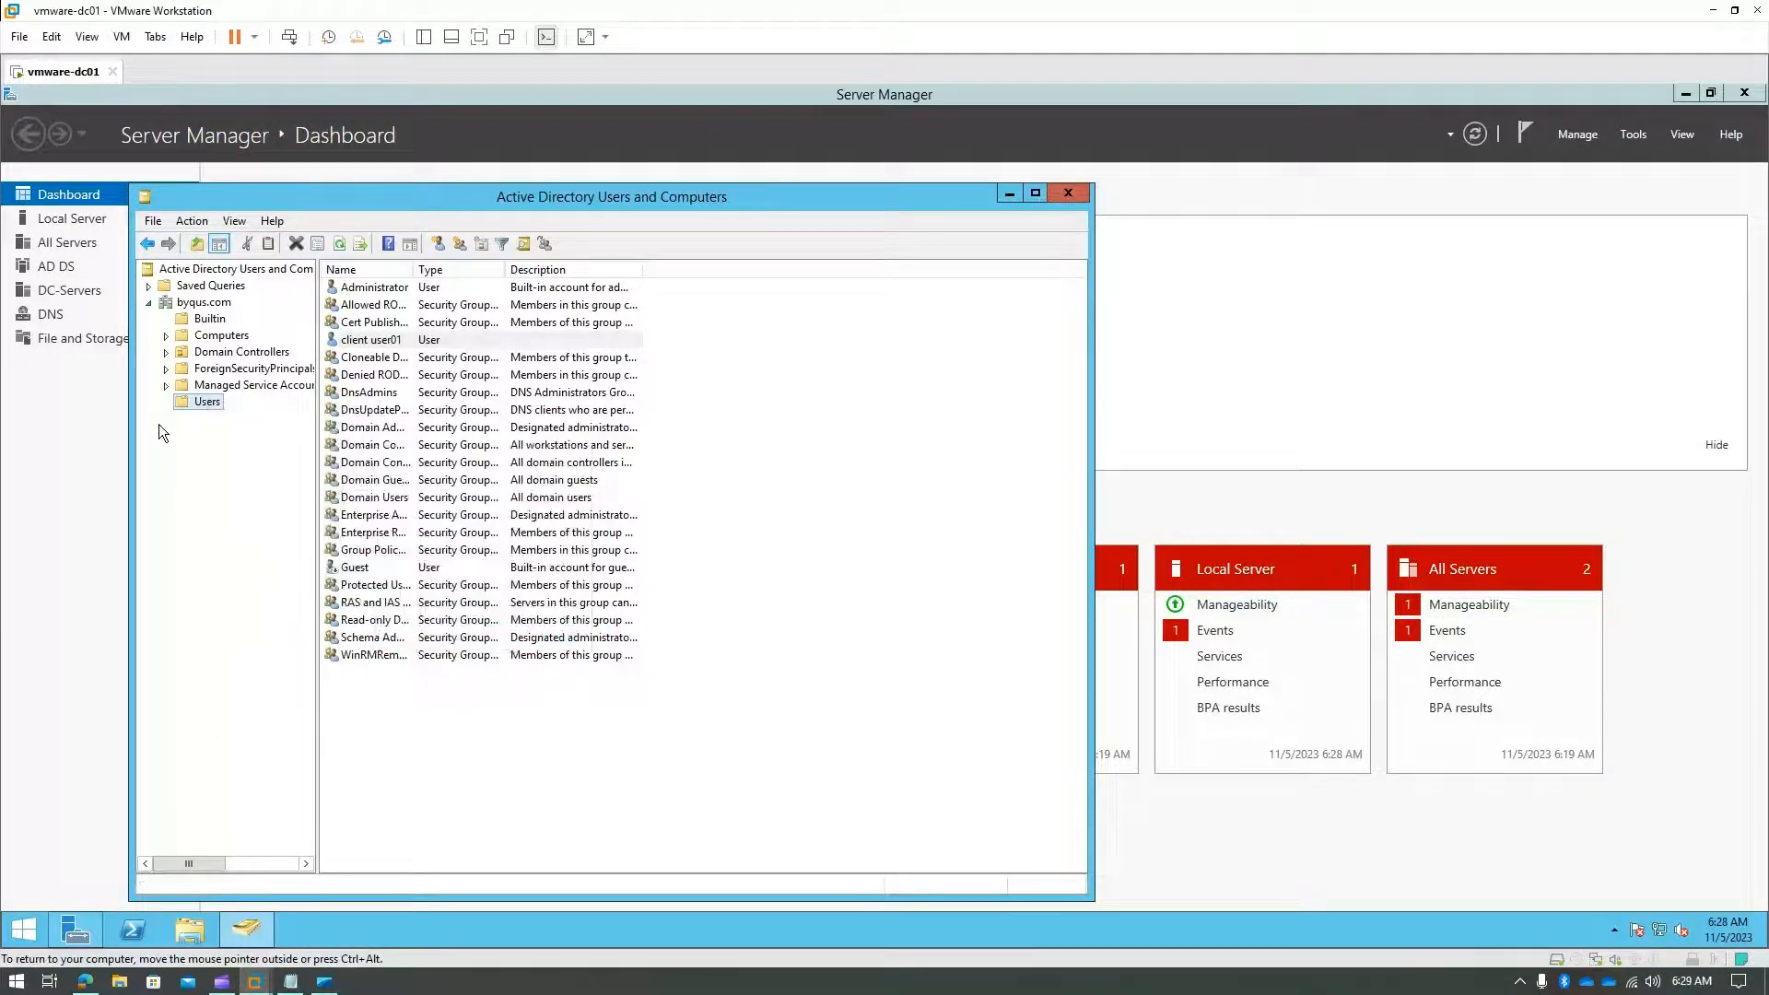
- Create the Normal Users organizational unit under byqus.com
{"action": "right_click", "coordinate": [197, 308]}
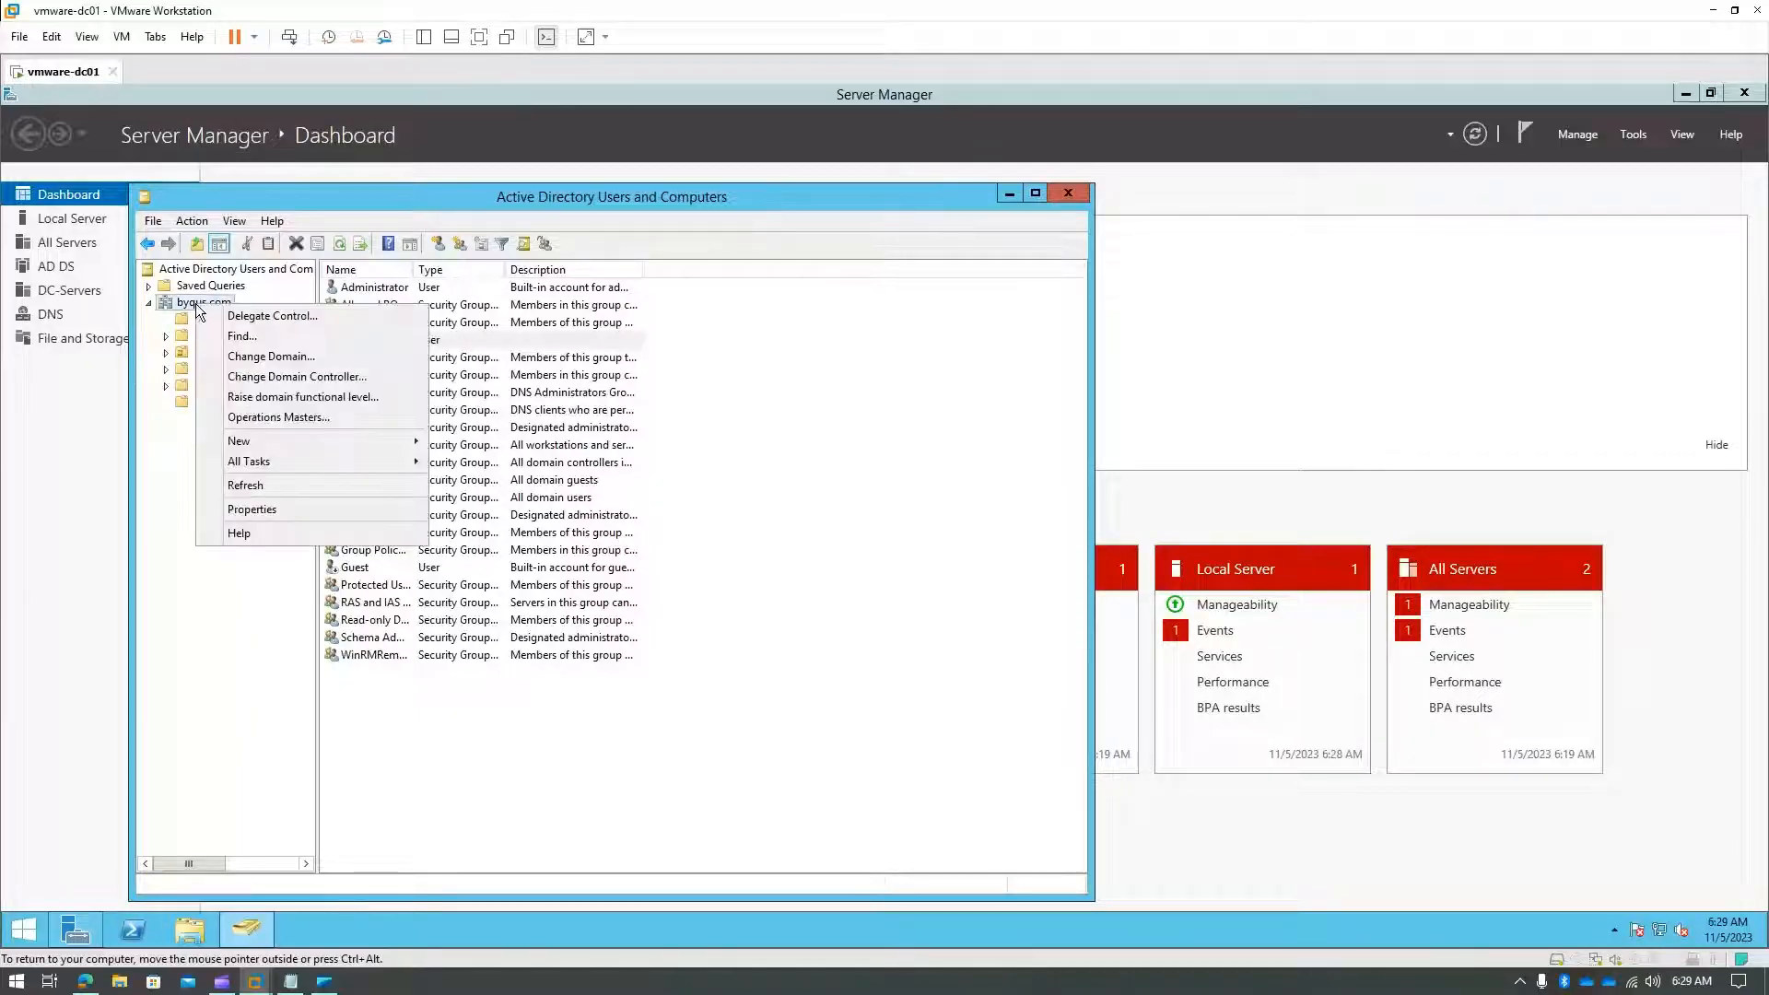
{"action": "left_click", "coordinate": [187, 306]}
{"action": "right_click", "coordinate": [187, 307]}
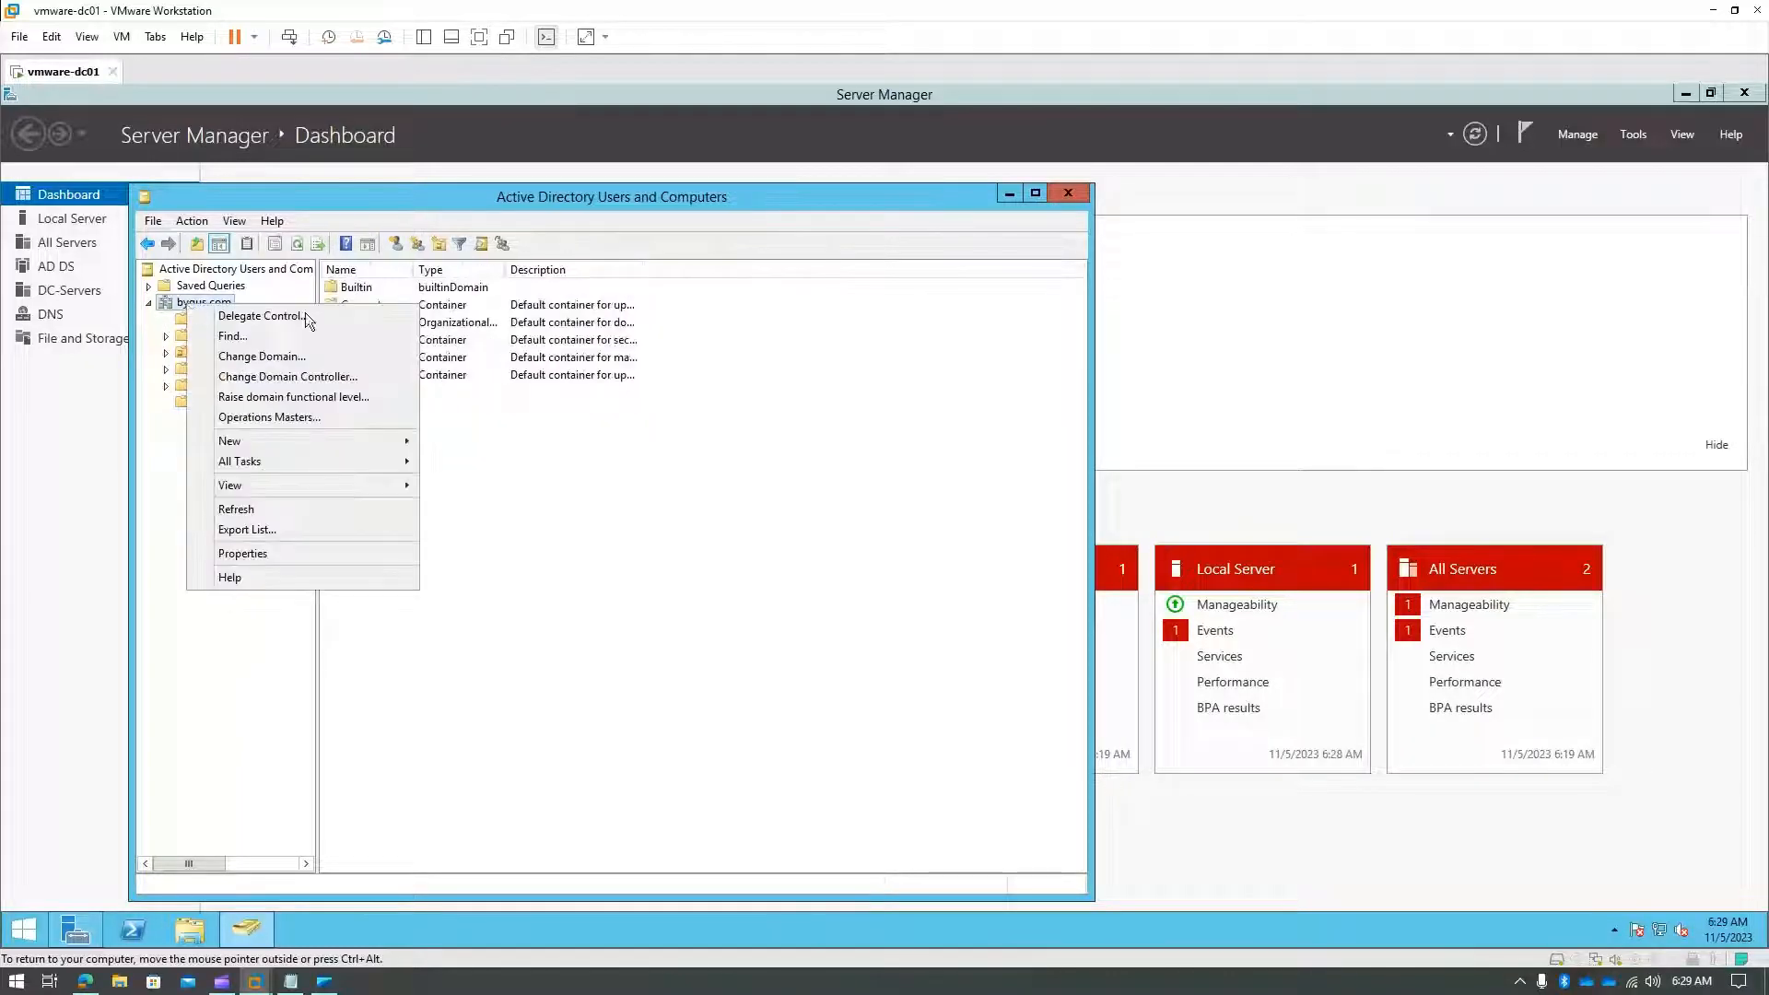
{"action": "mouse_move", "coordinate": [334, 444]}
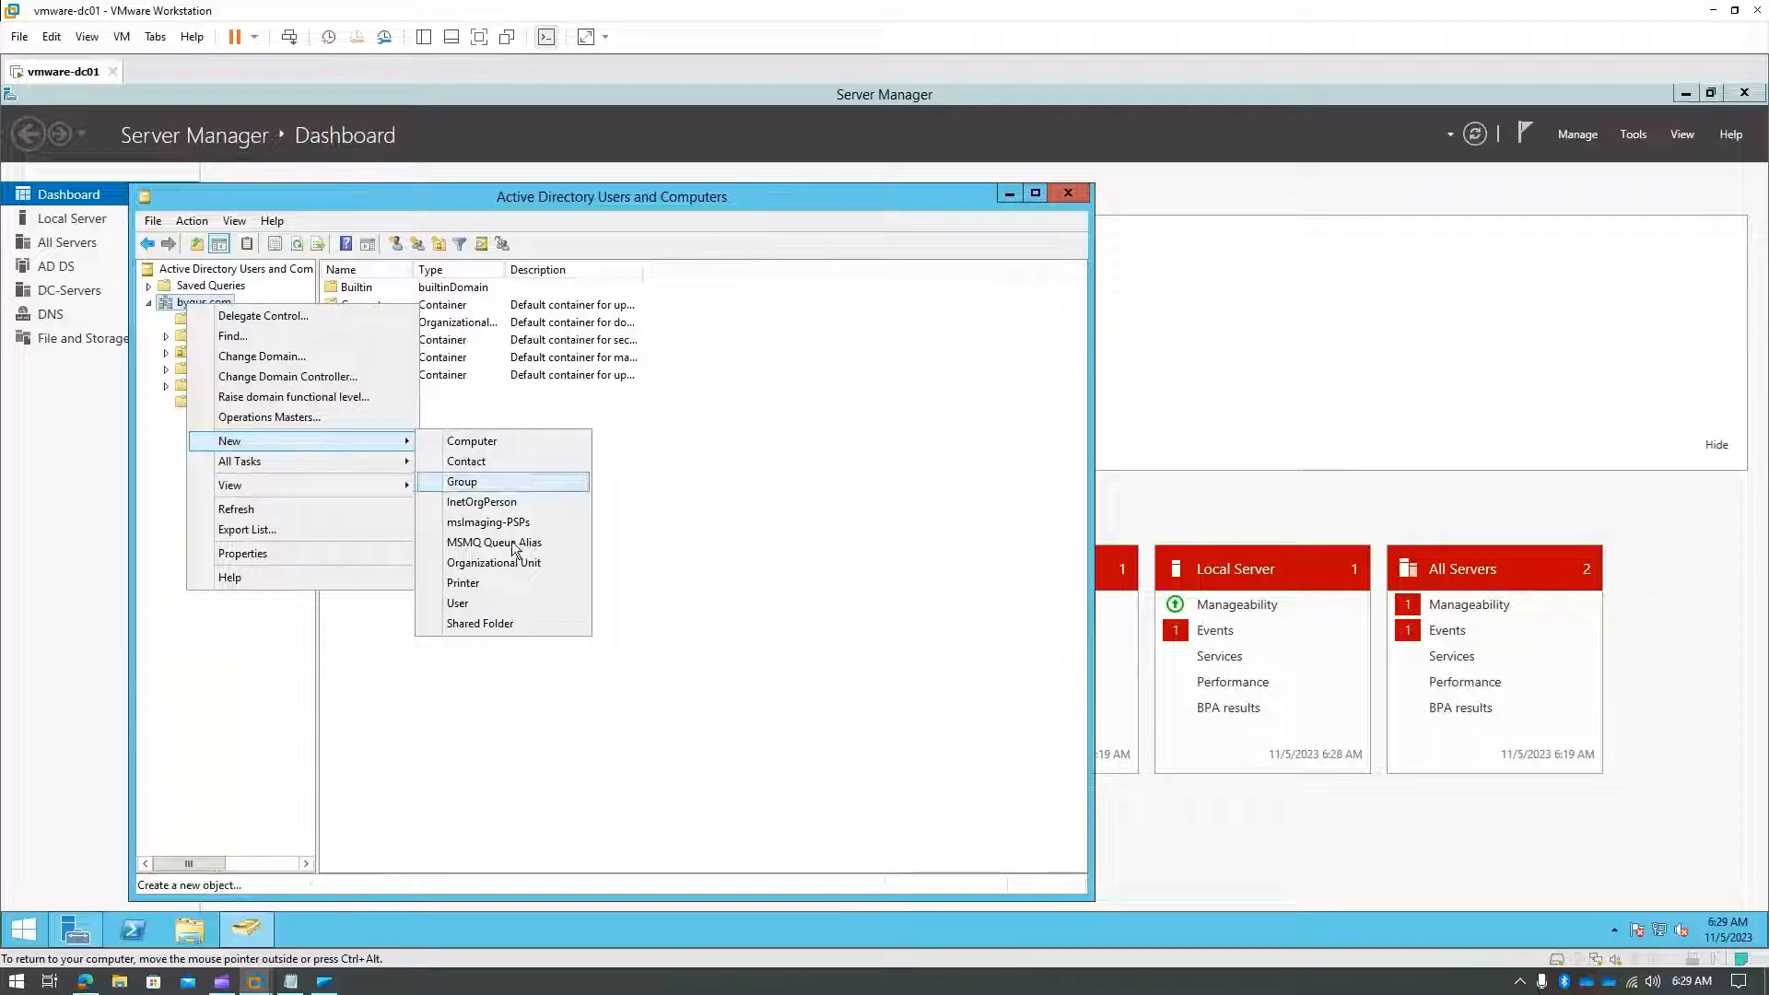
{"action": "left_click", "coordinate": [516, 563]}
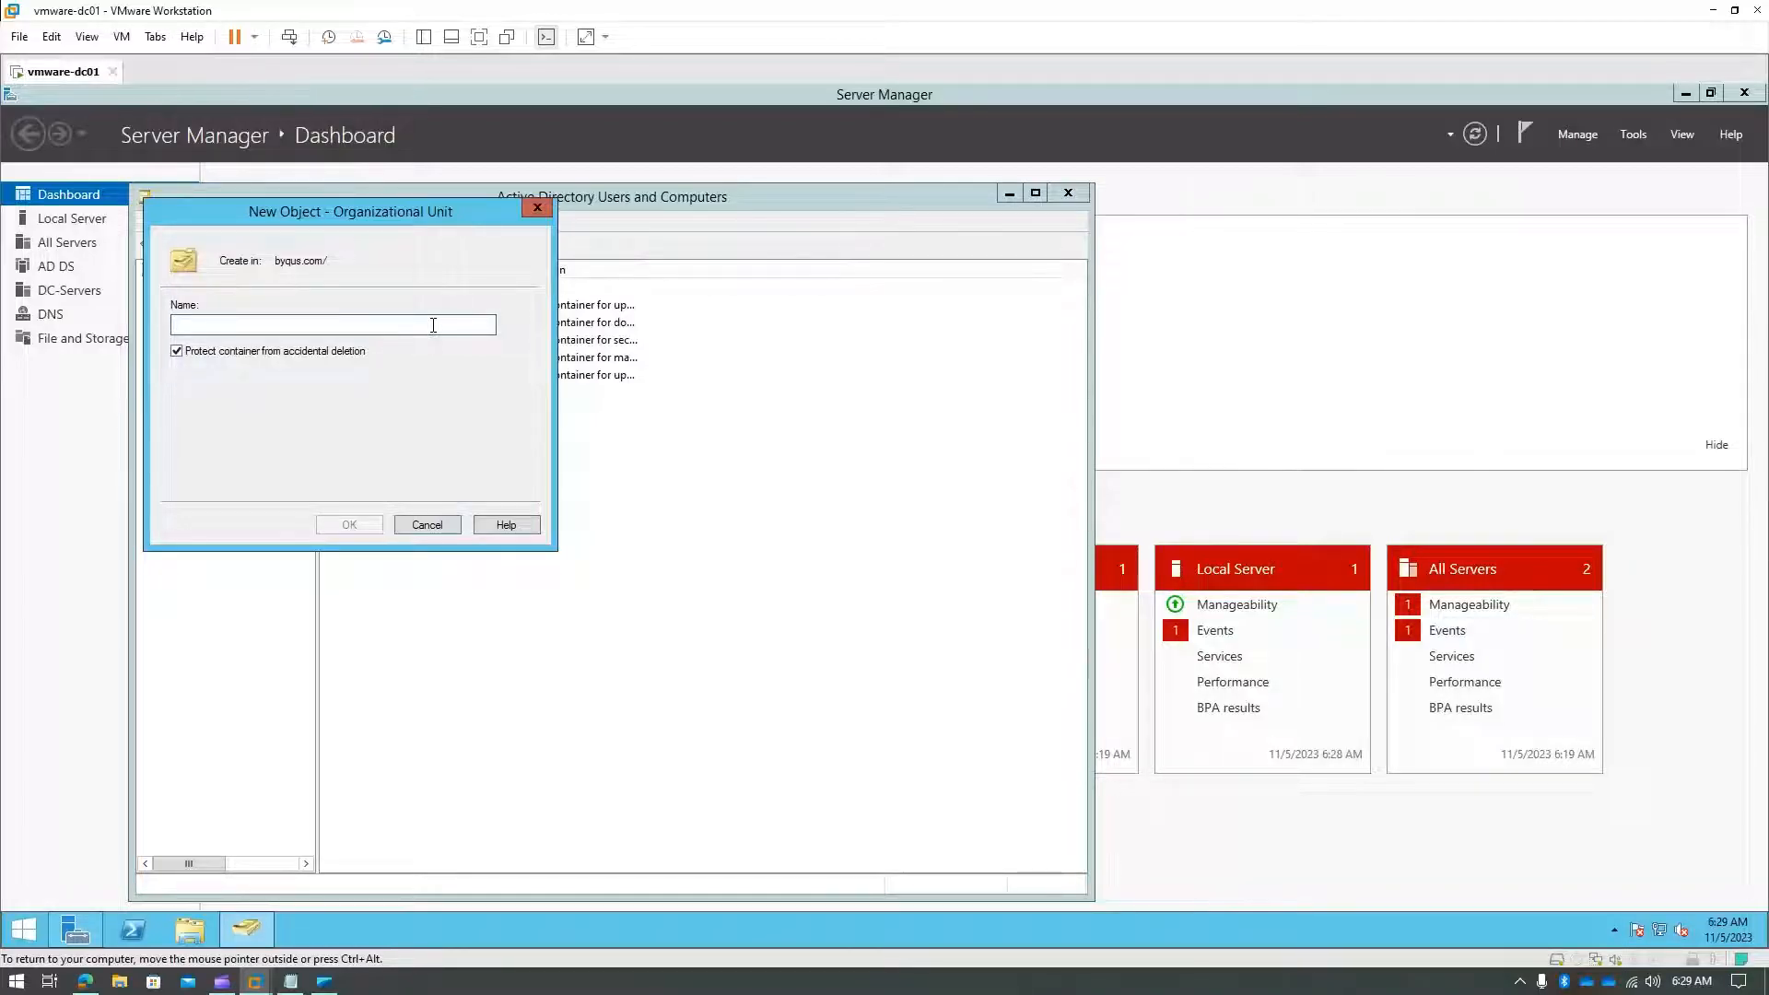
{"action": "type", "text": "Nior"}
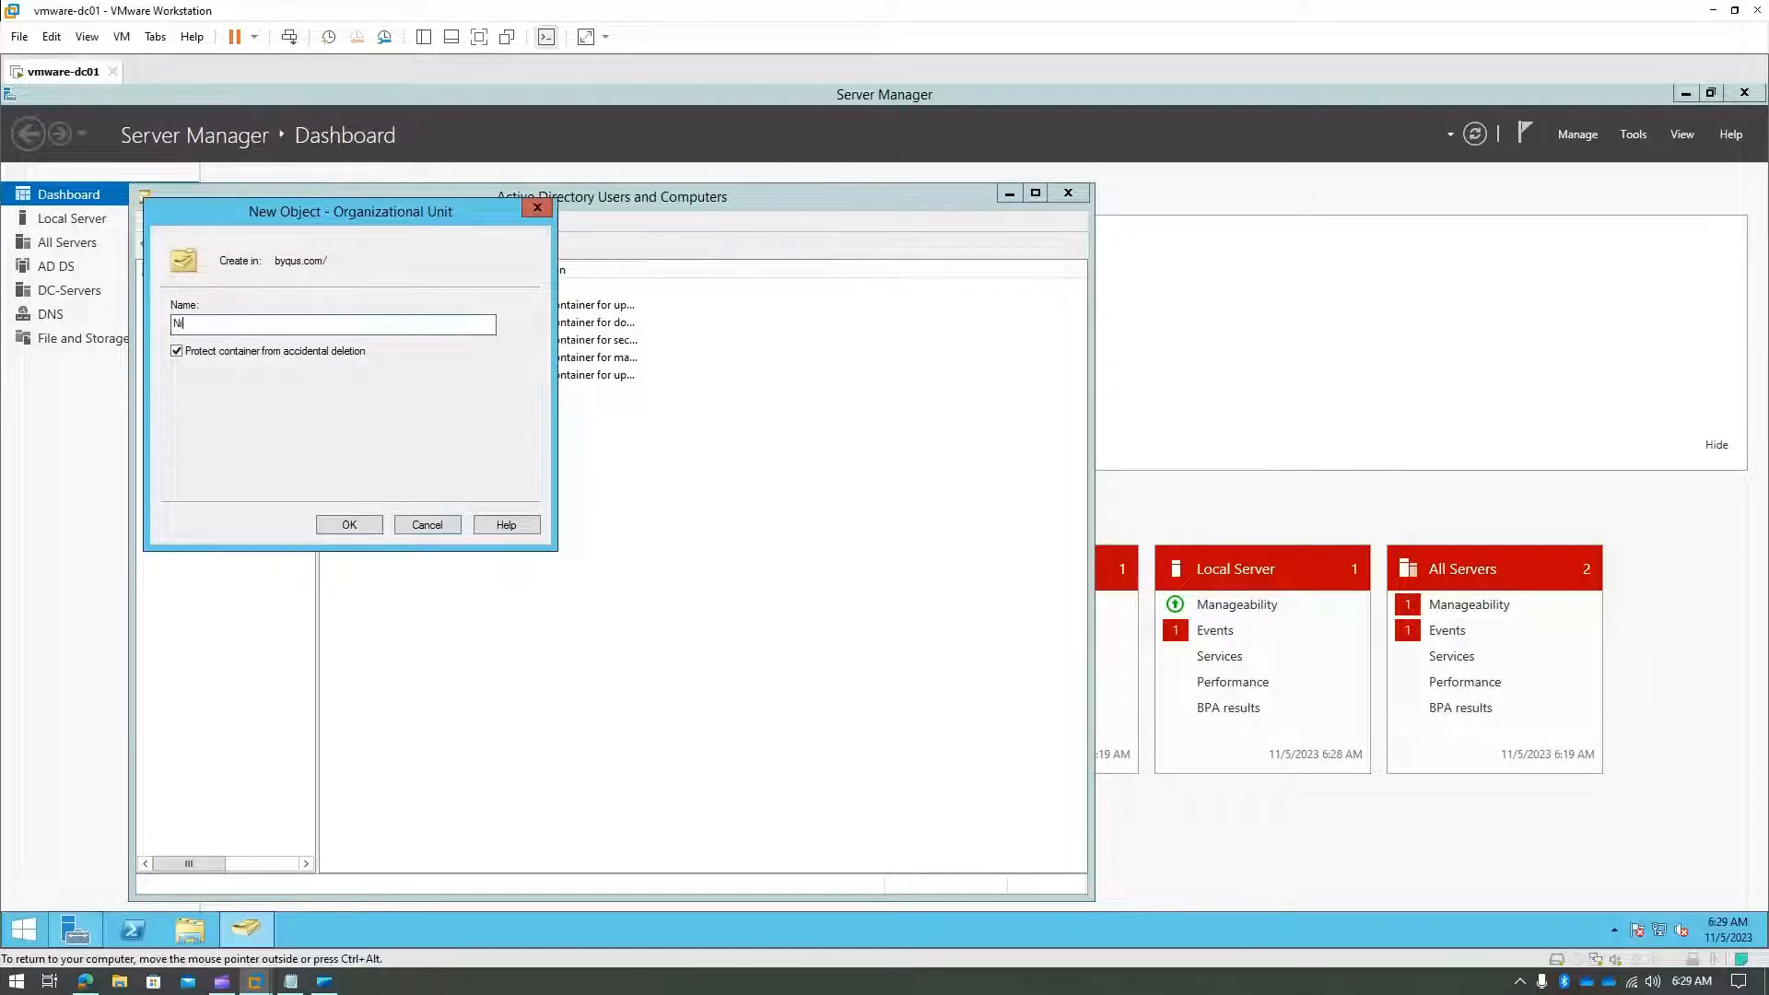
{"action": "key", "text": "BackSpace"}
{"action": "key", "text": "BackSpace"}
{"action": "type", "text": "Normal"}
{"action": "key", "text": "BackSpace"}
{"action": "key", "text": "BackSpace"}
{"action": "key", "text": "BackSpace"}
{"action": "key", "text": "BackSpace"}
{"action": "key", "text": "BackSpace"}
{"action": "key", "text": "BackSpace"}
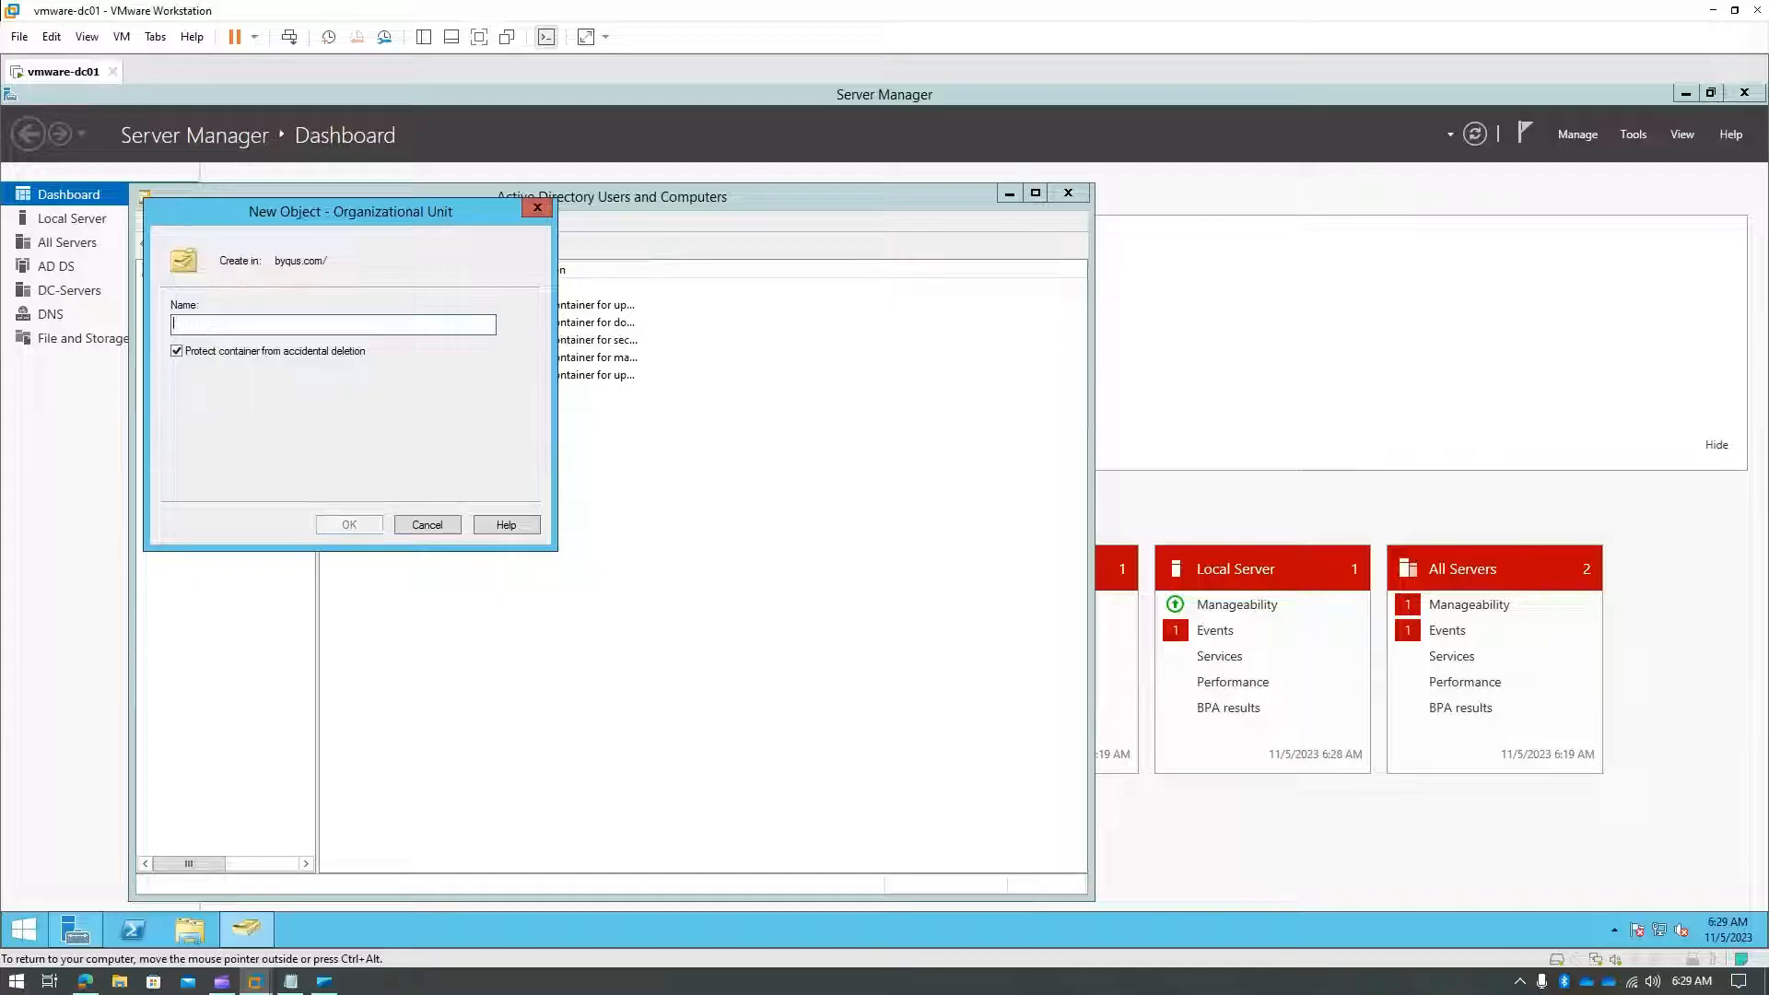
{"action": "type", "text": "Normal Users"}
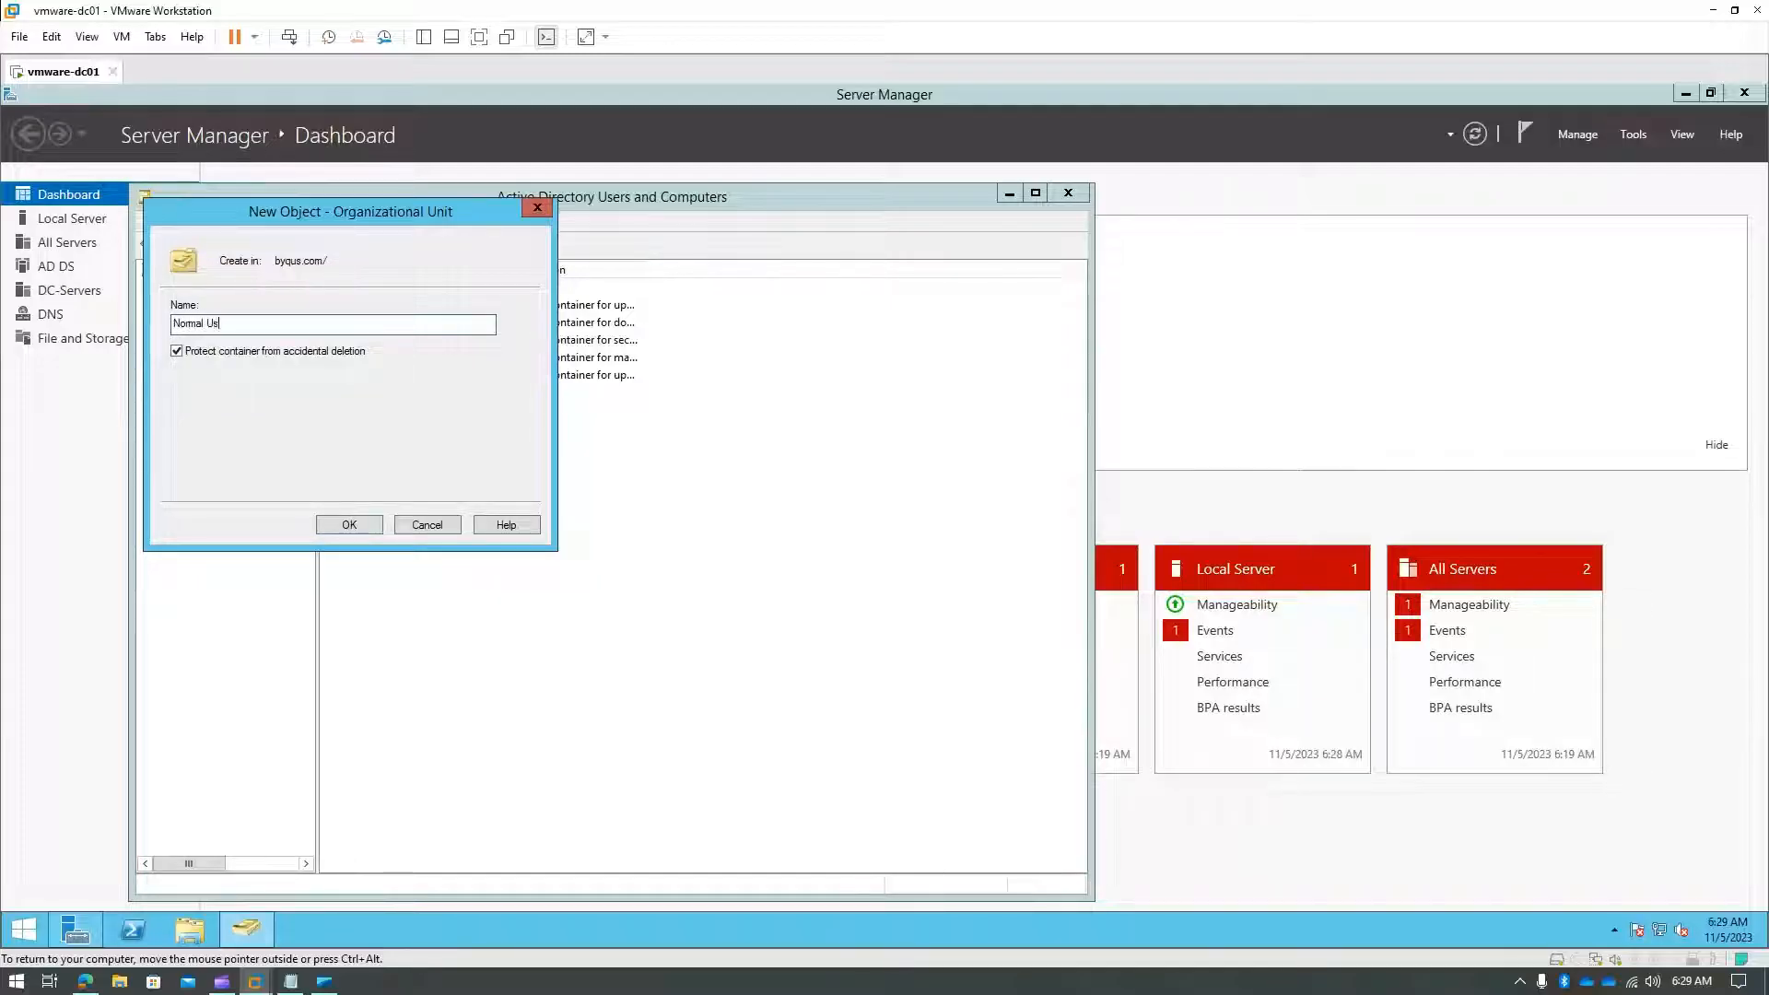
{"action": "left_click", "coordinate": [349, 524]}
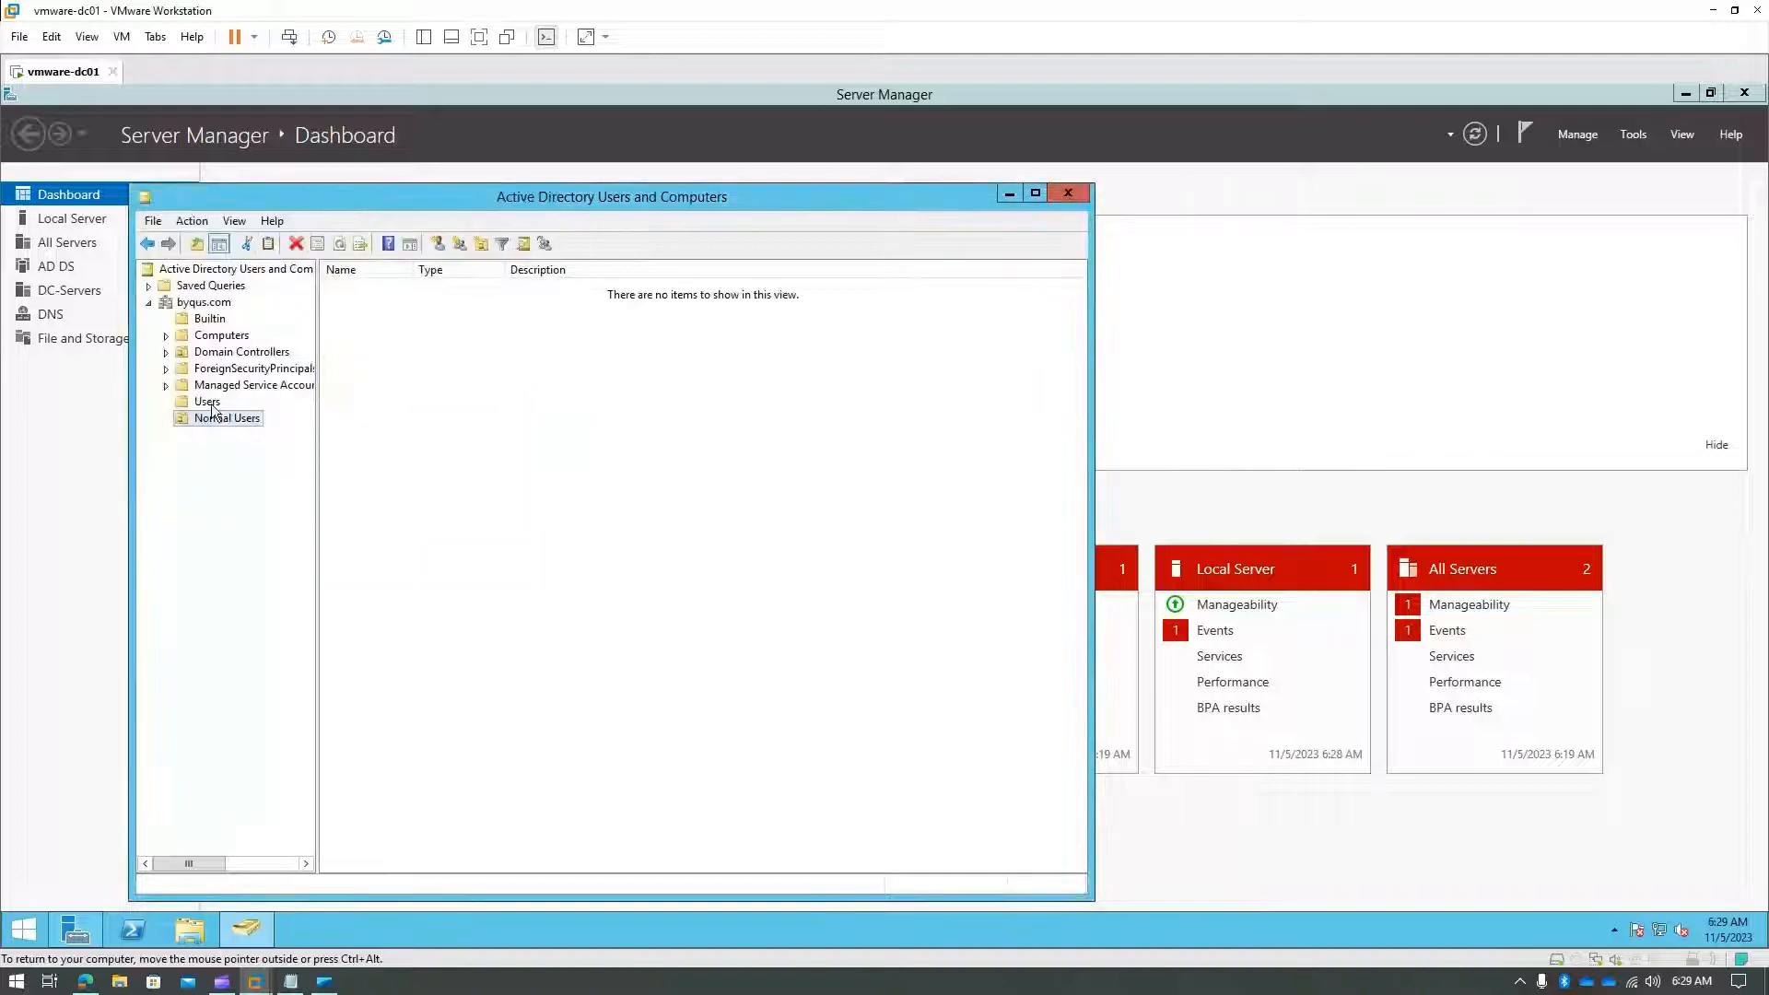
- Create the Admin Users organizational unit under byqus.com
{"action": "right_click", "coordinate": [230, 304]}
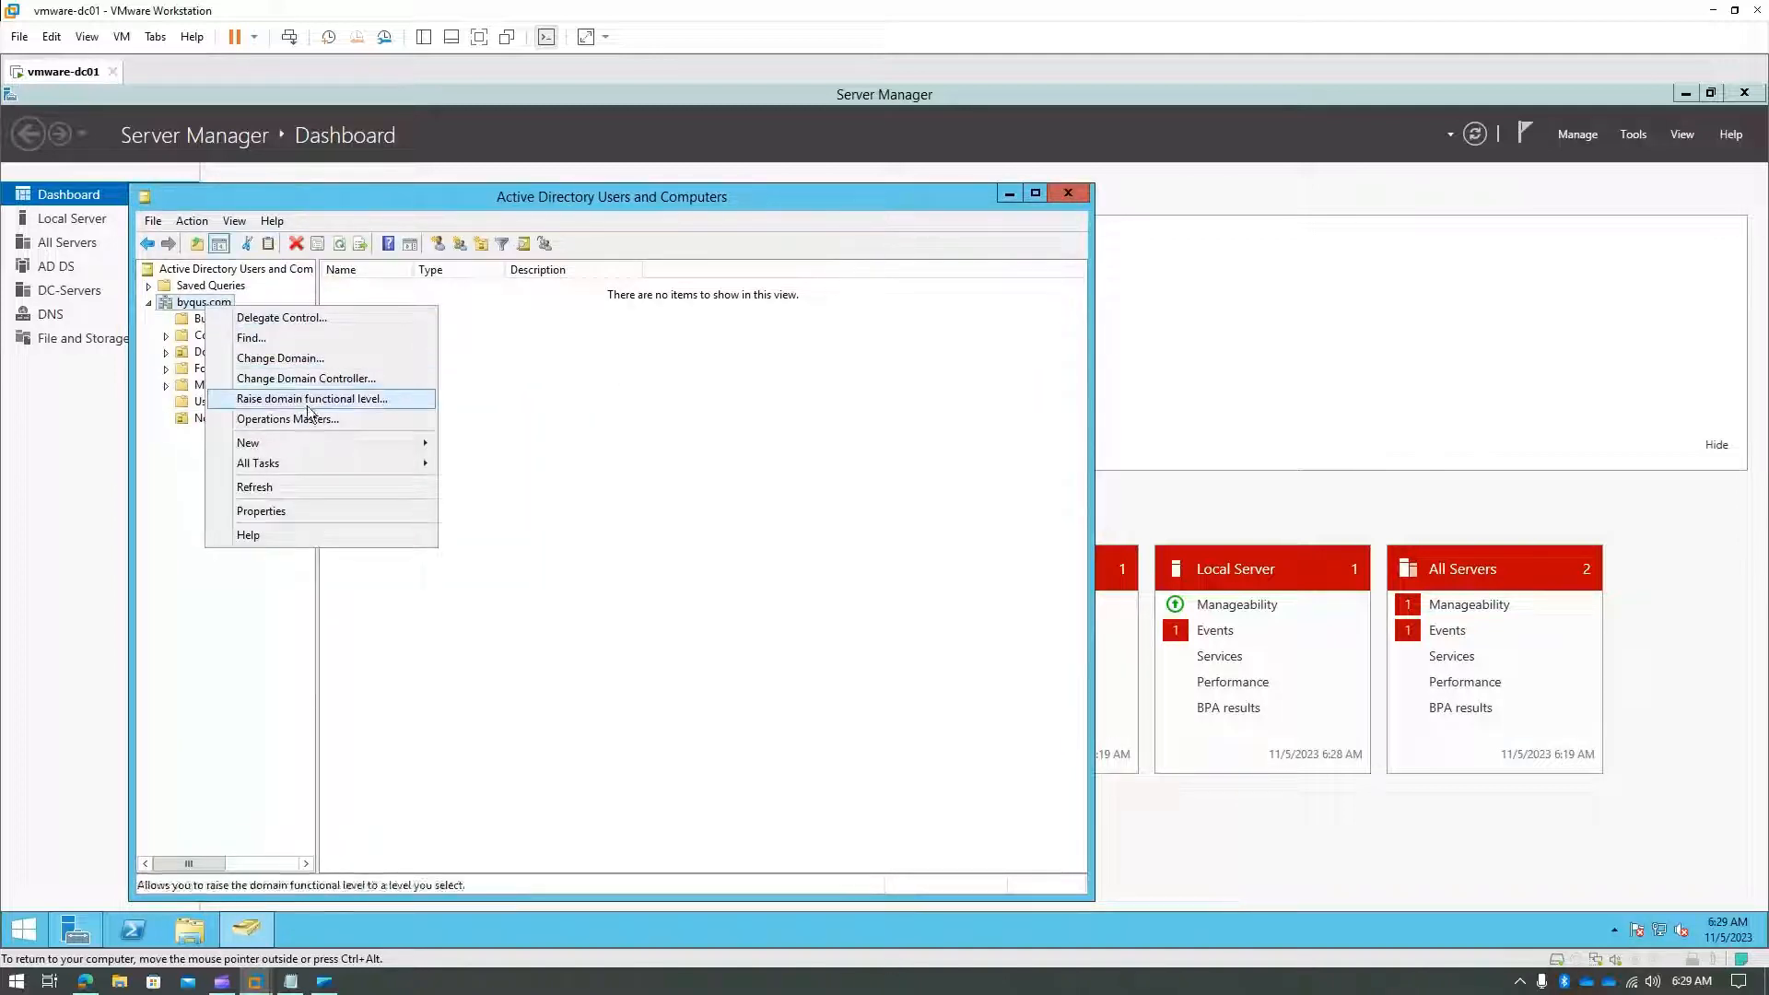
{"action": "mouse_move", "coordinate": [326, 447]}
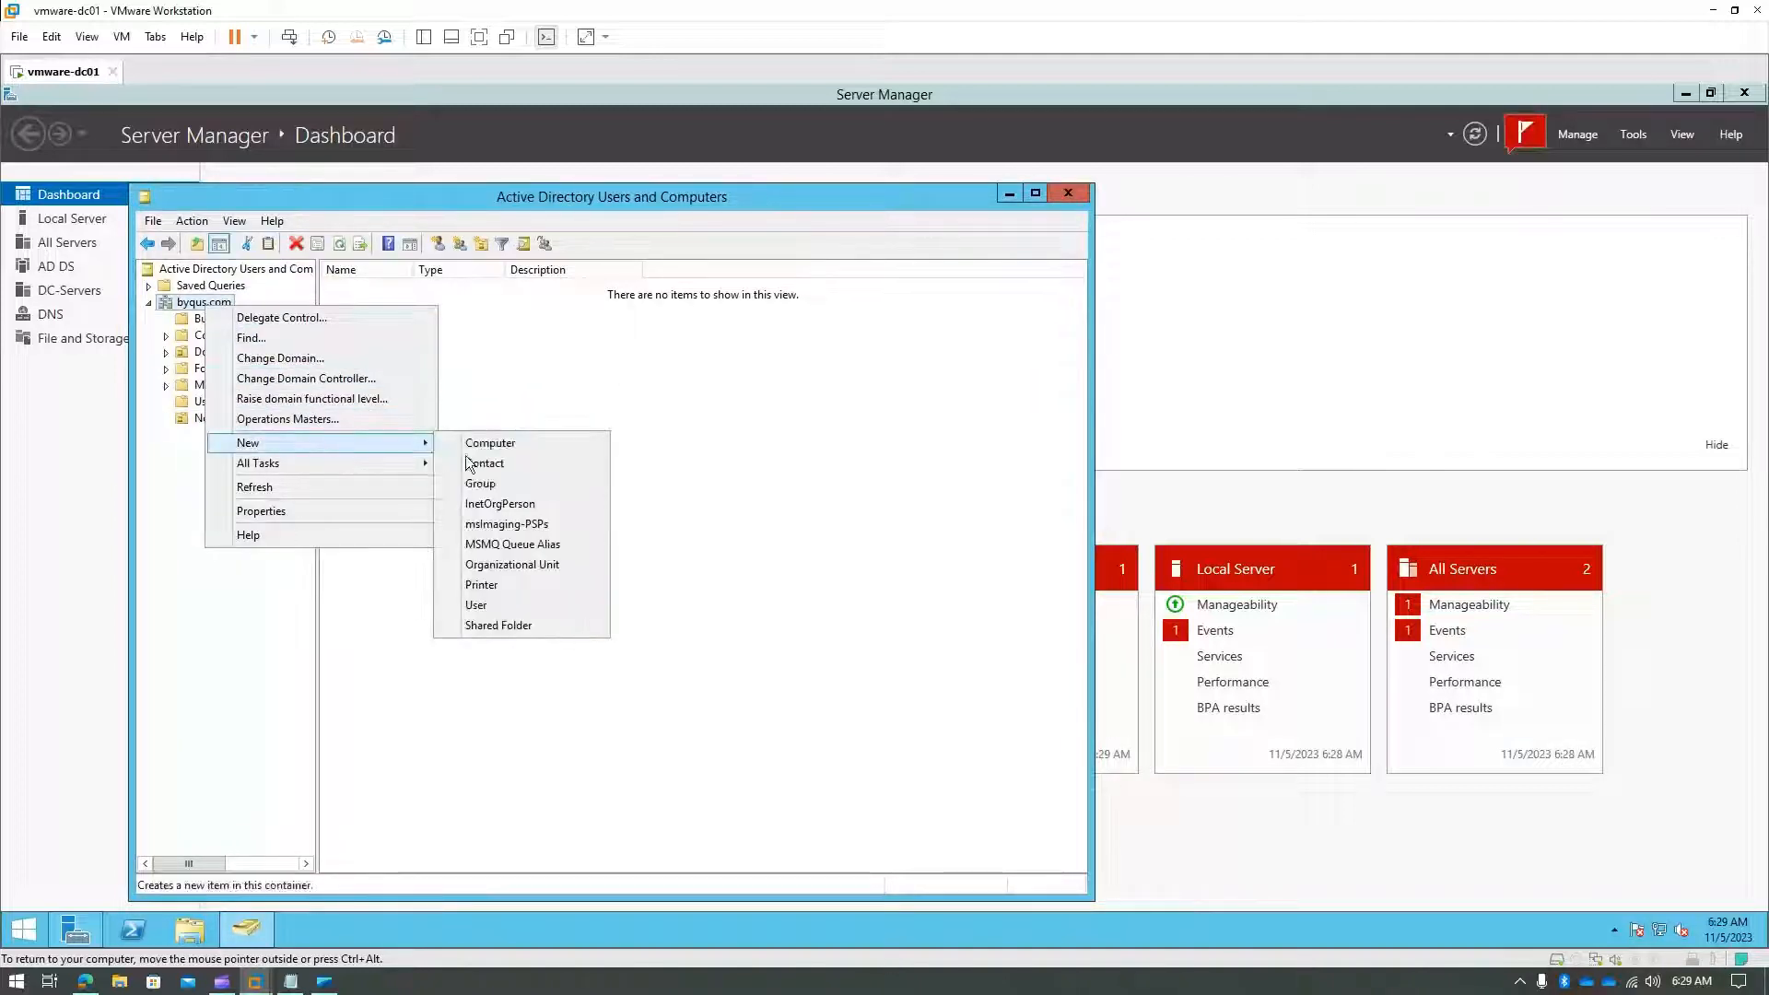
{"action": "left_click", "coordinate": [513, 566]}
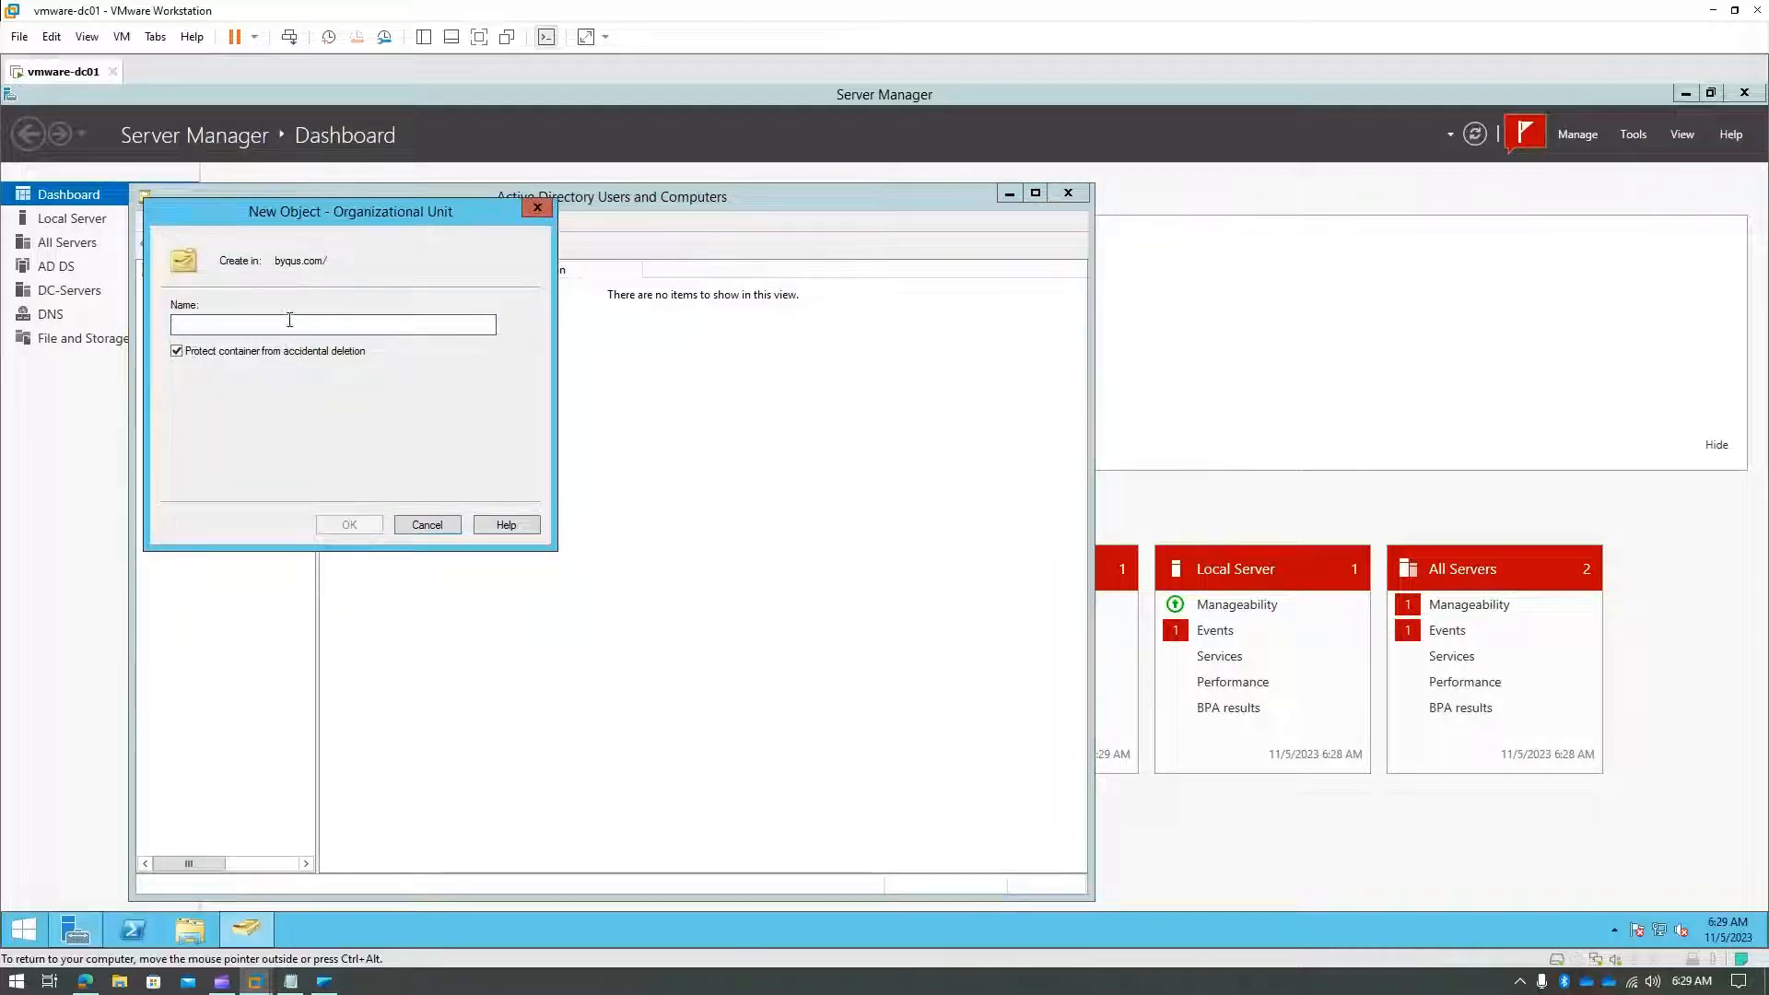
{"action": "type", "text": "Adm"}
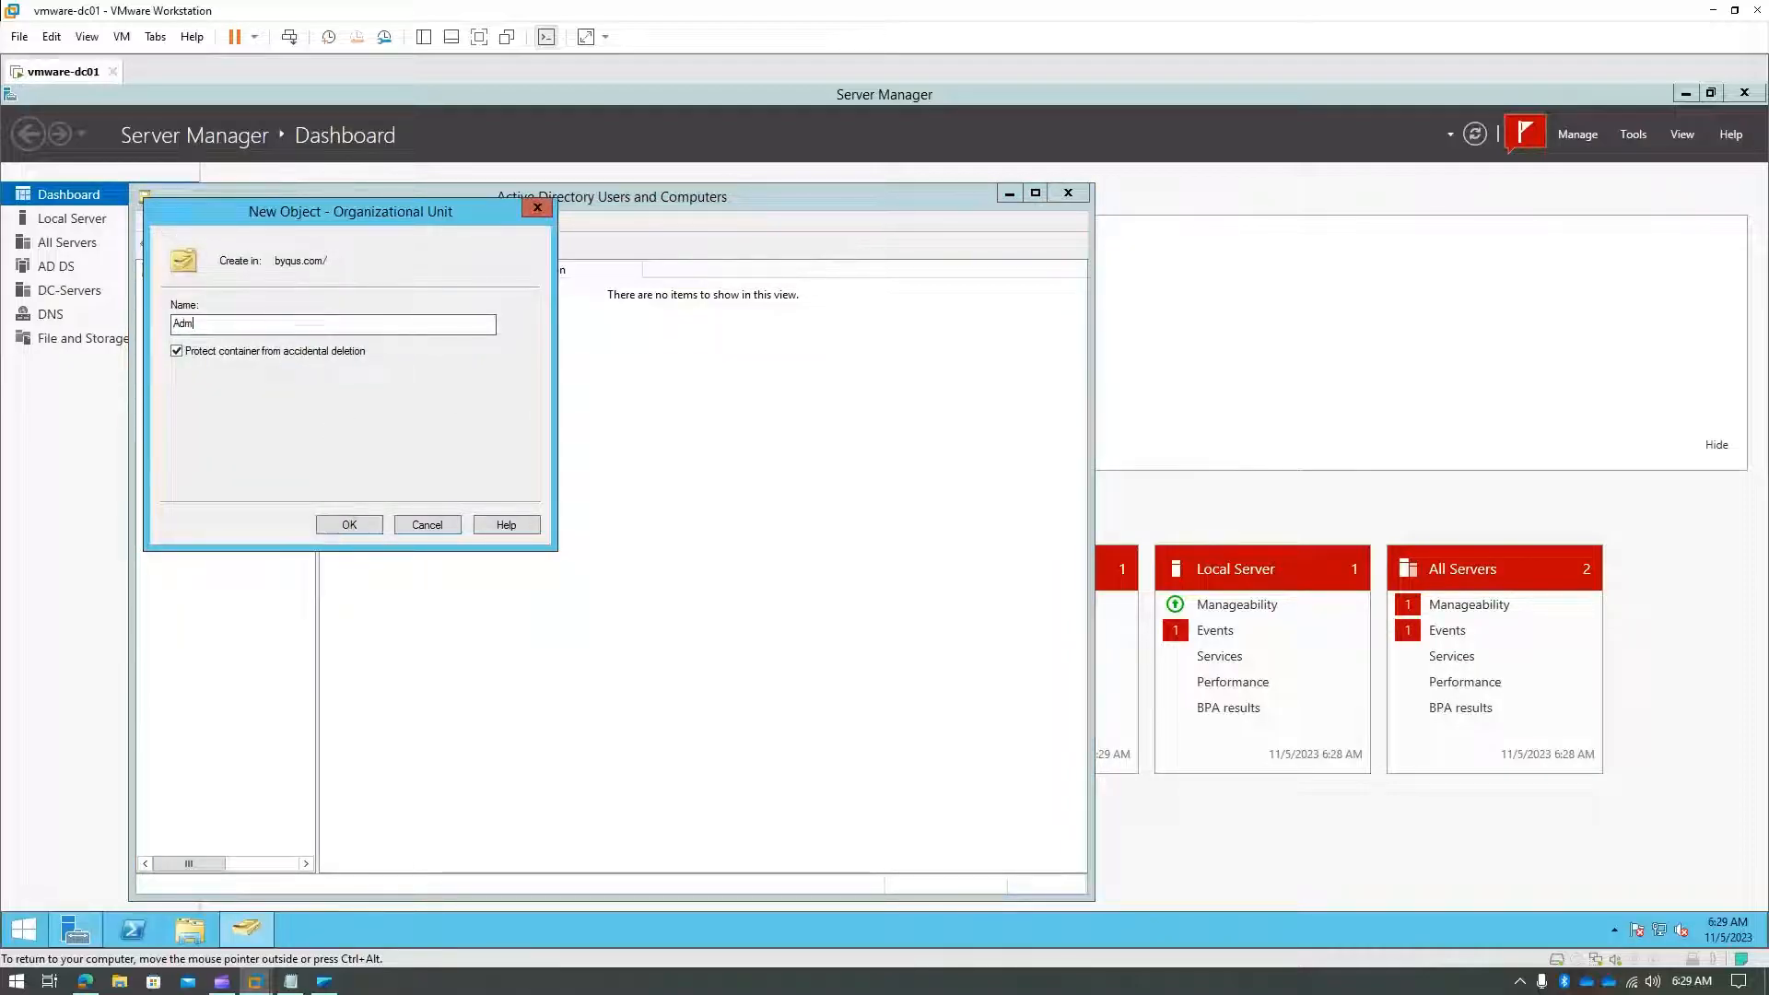
{"action": "type", "text": "in Uers"}
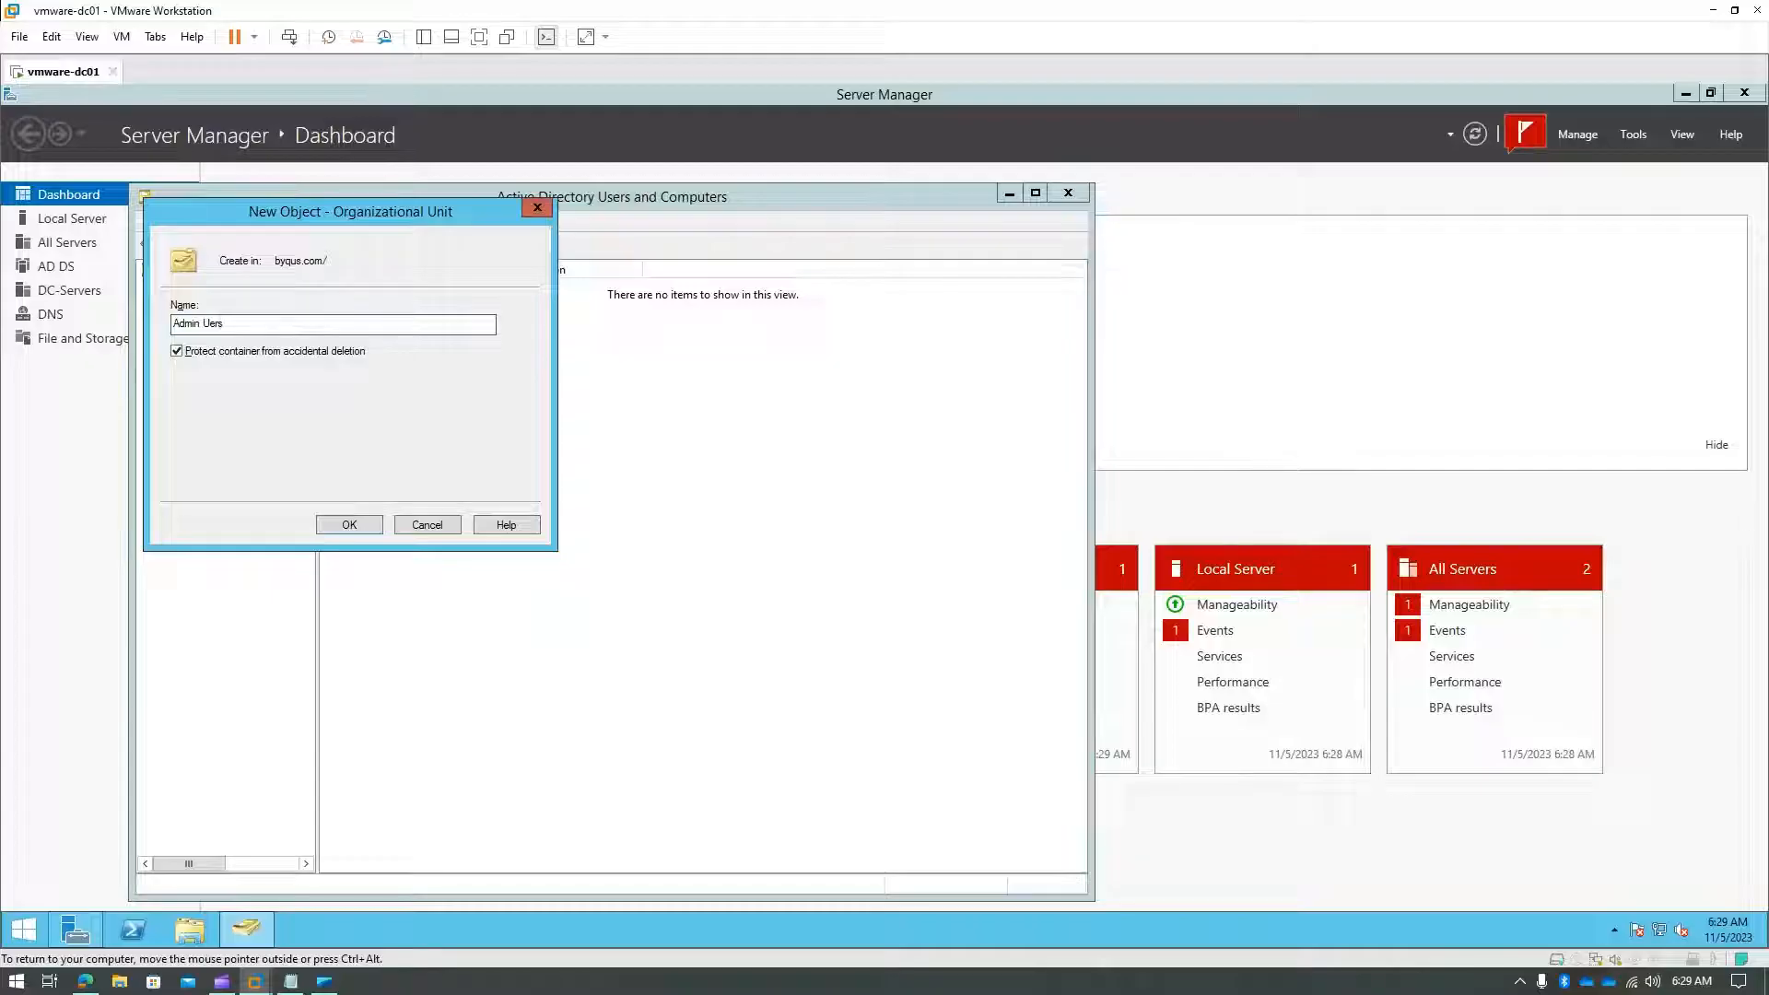
{"action": "left_click", "coordinate": [373, 532]}
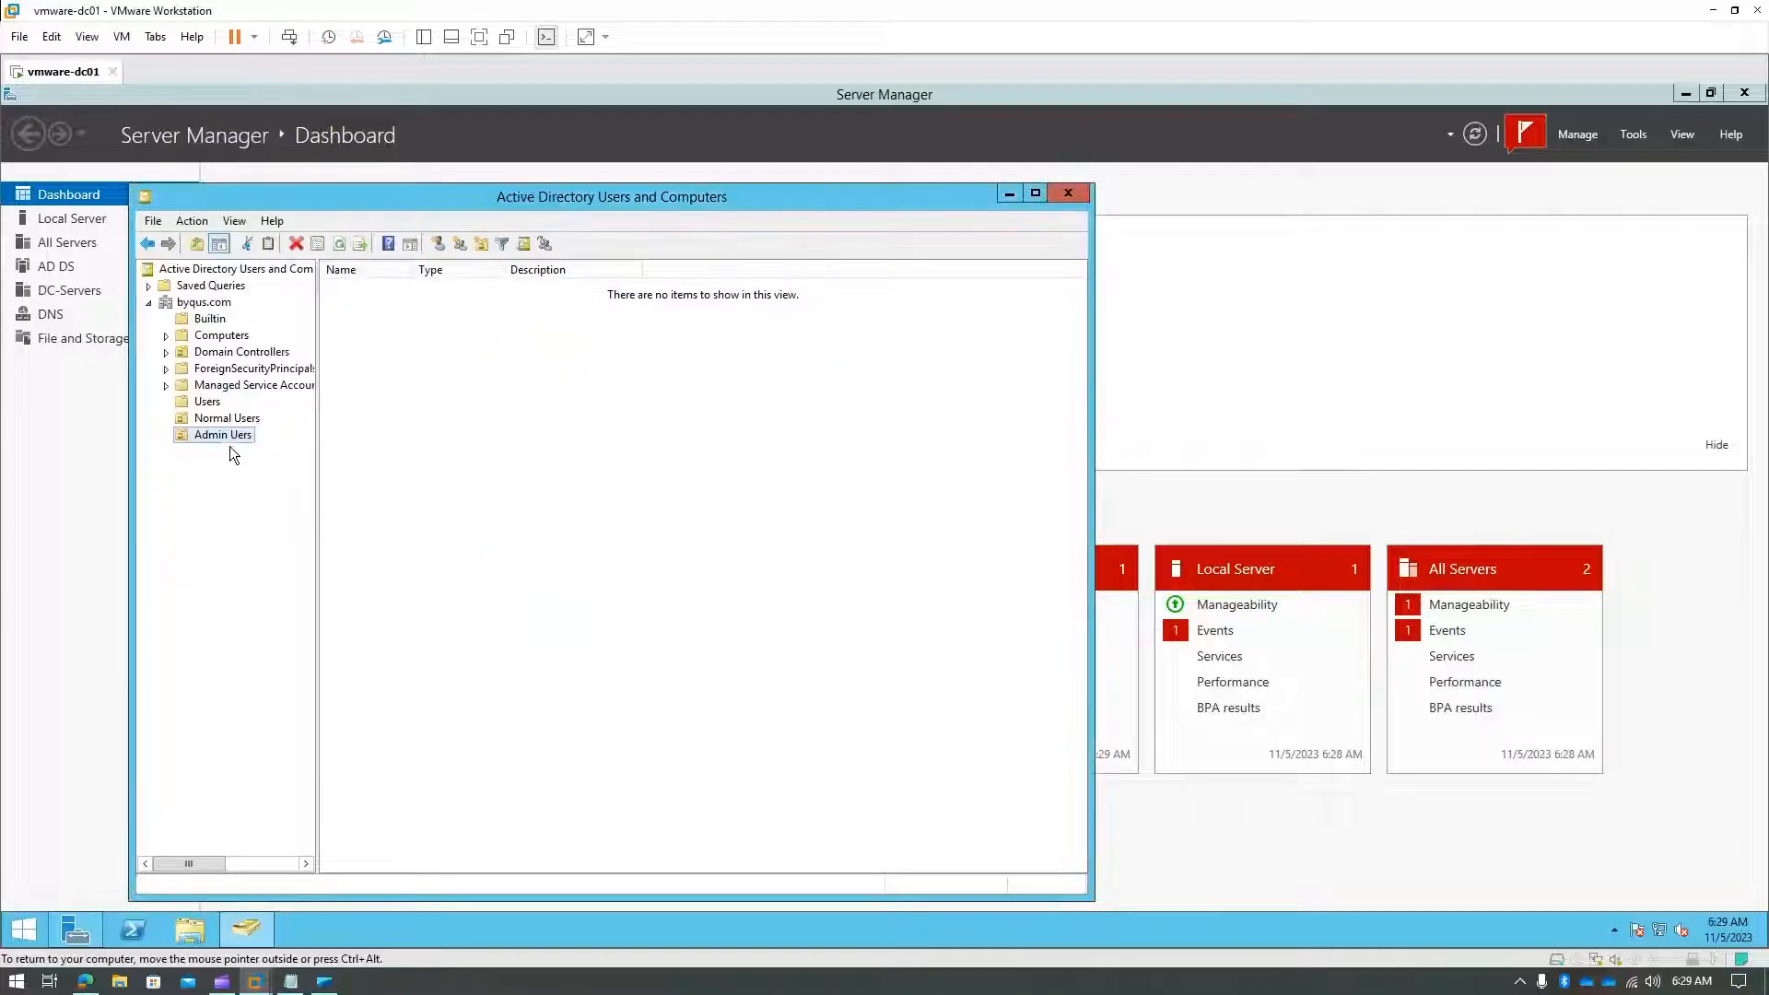
{"action": "left_click", "coordinate": [227, 418]}
- Create a Users sub-OU inside Normal Users
{"action": "right_click", "coordinate": [227, 417]}
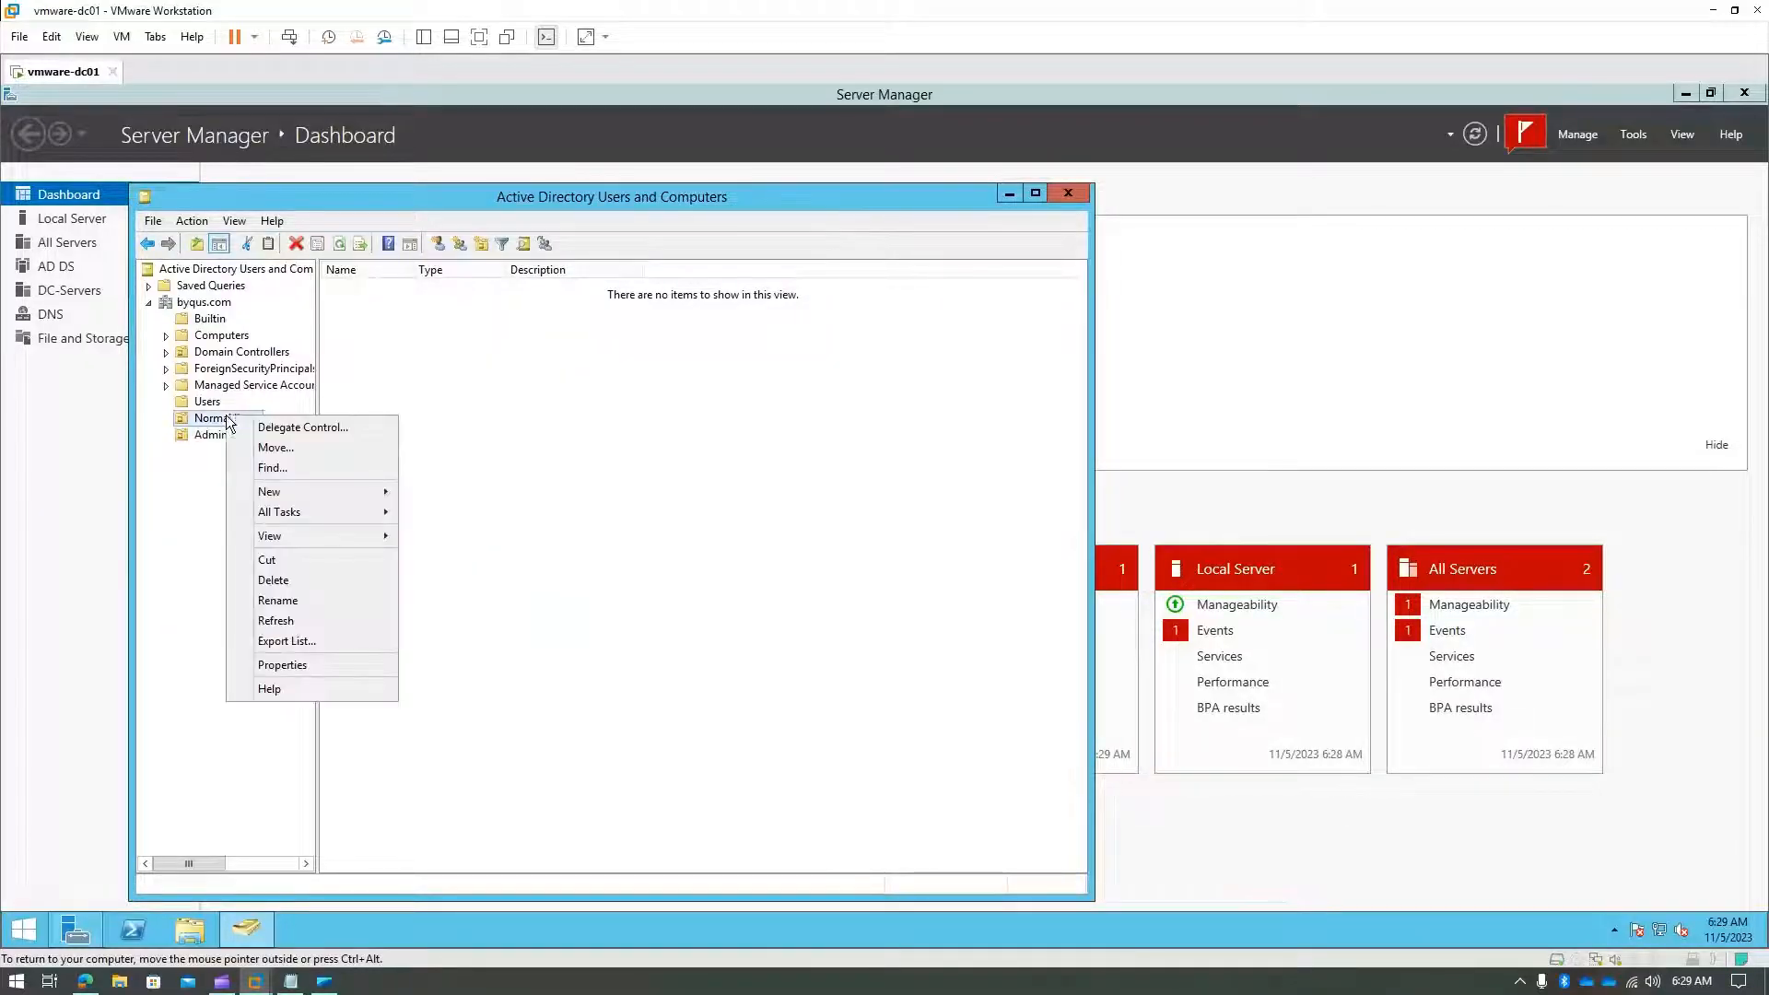
{"action": "mouse_move", "coordinate": [324, 497]}
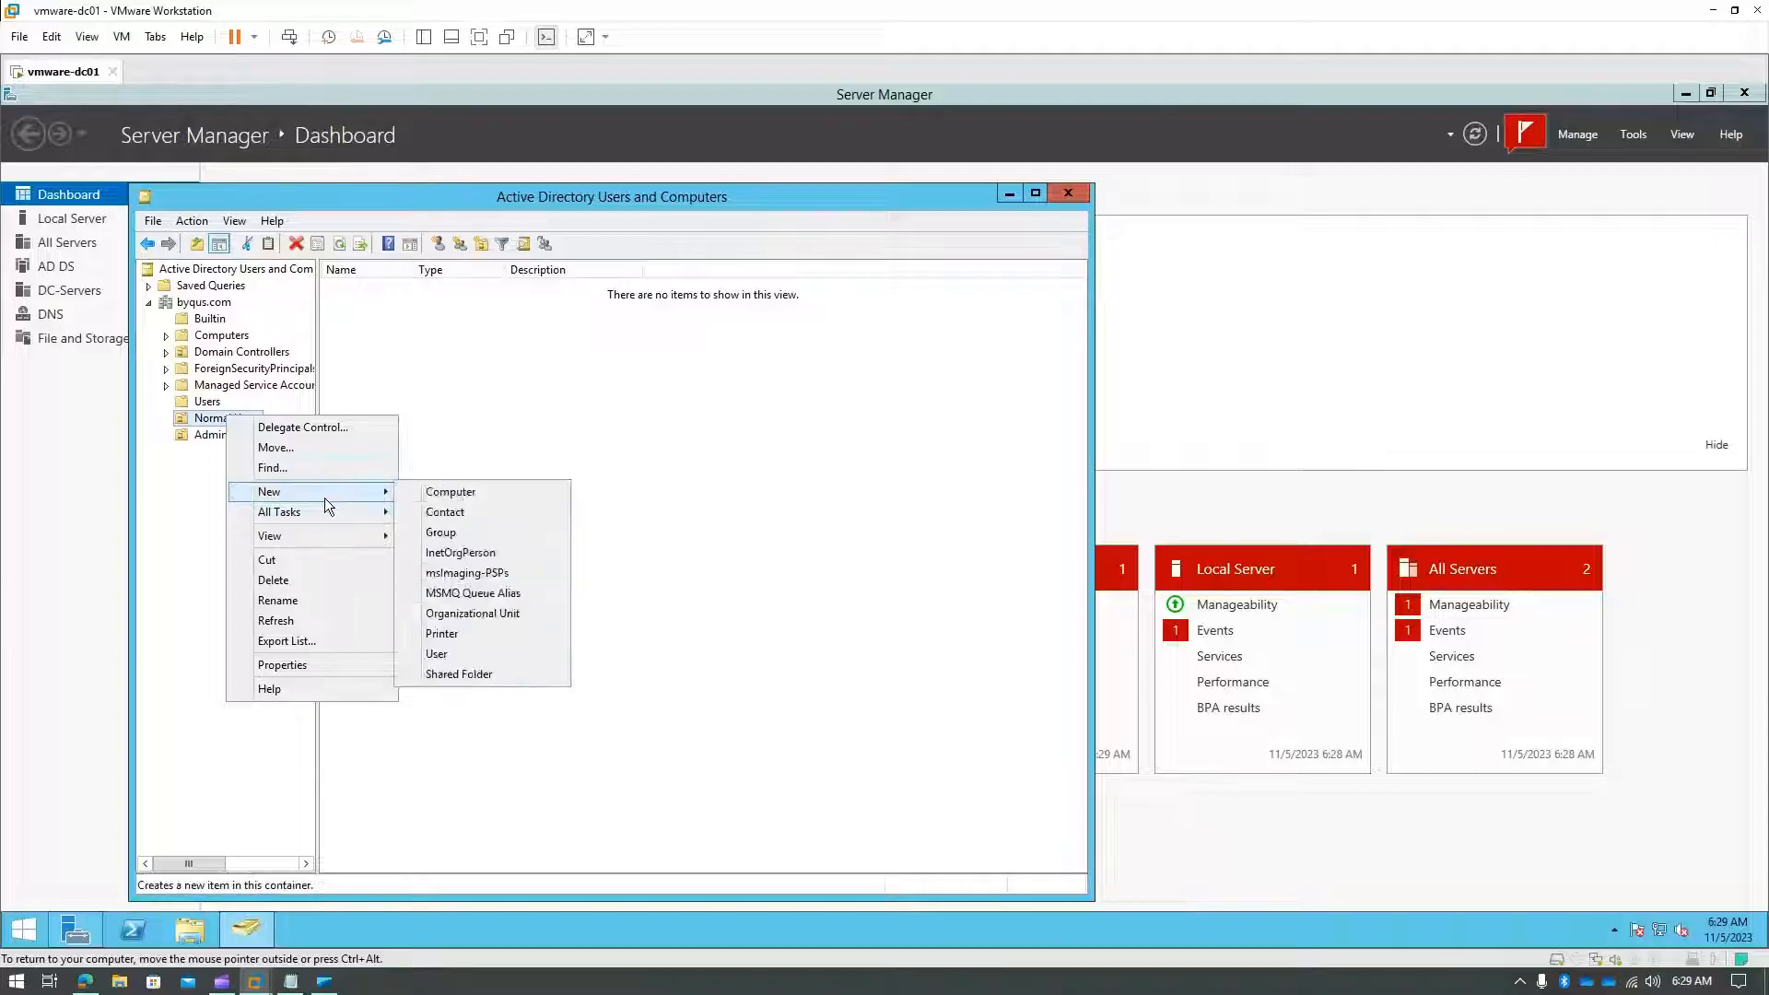
{"action": "left_click", "coordinate": [495, 614]}
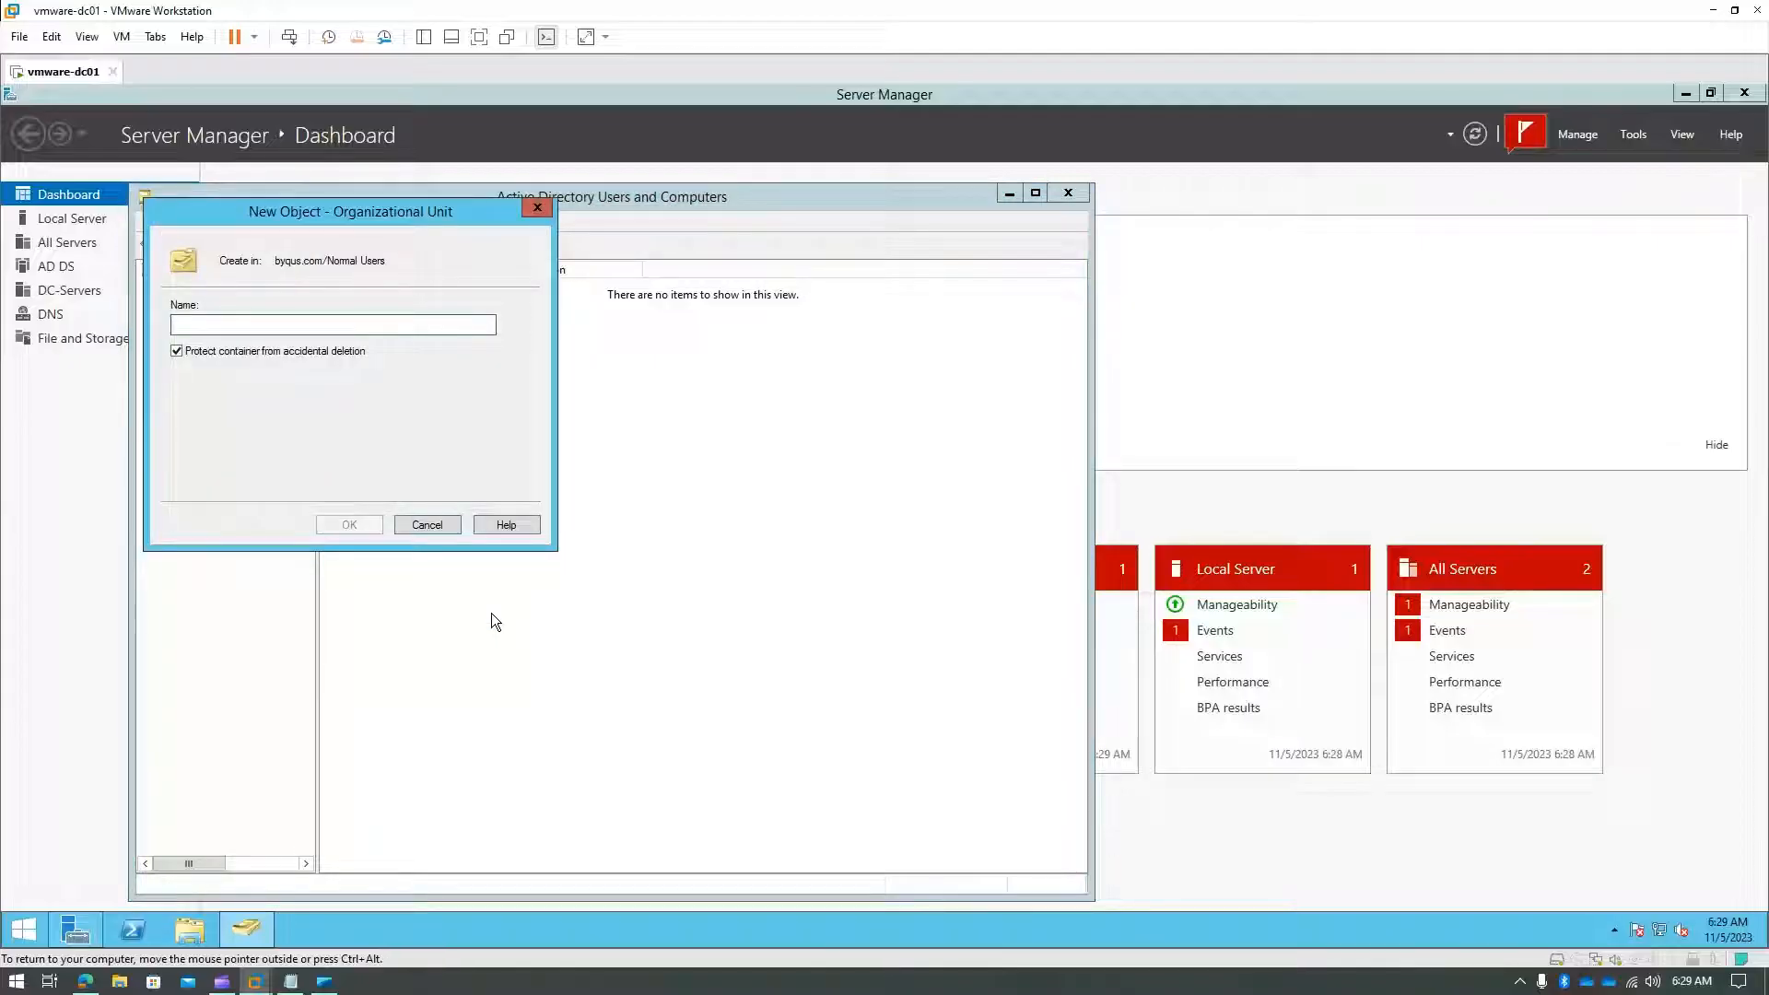
{"action": "type", "text": "Users"}
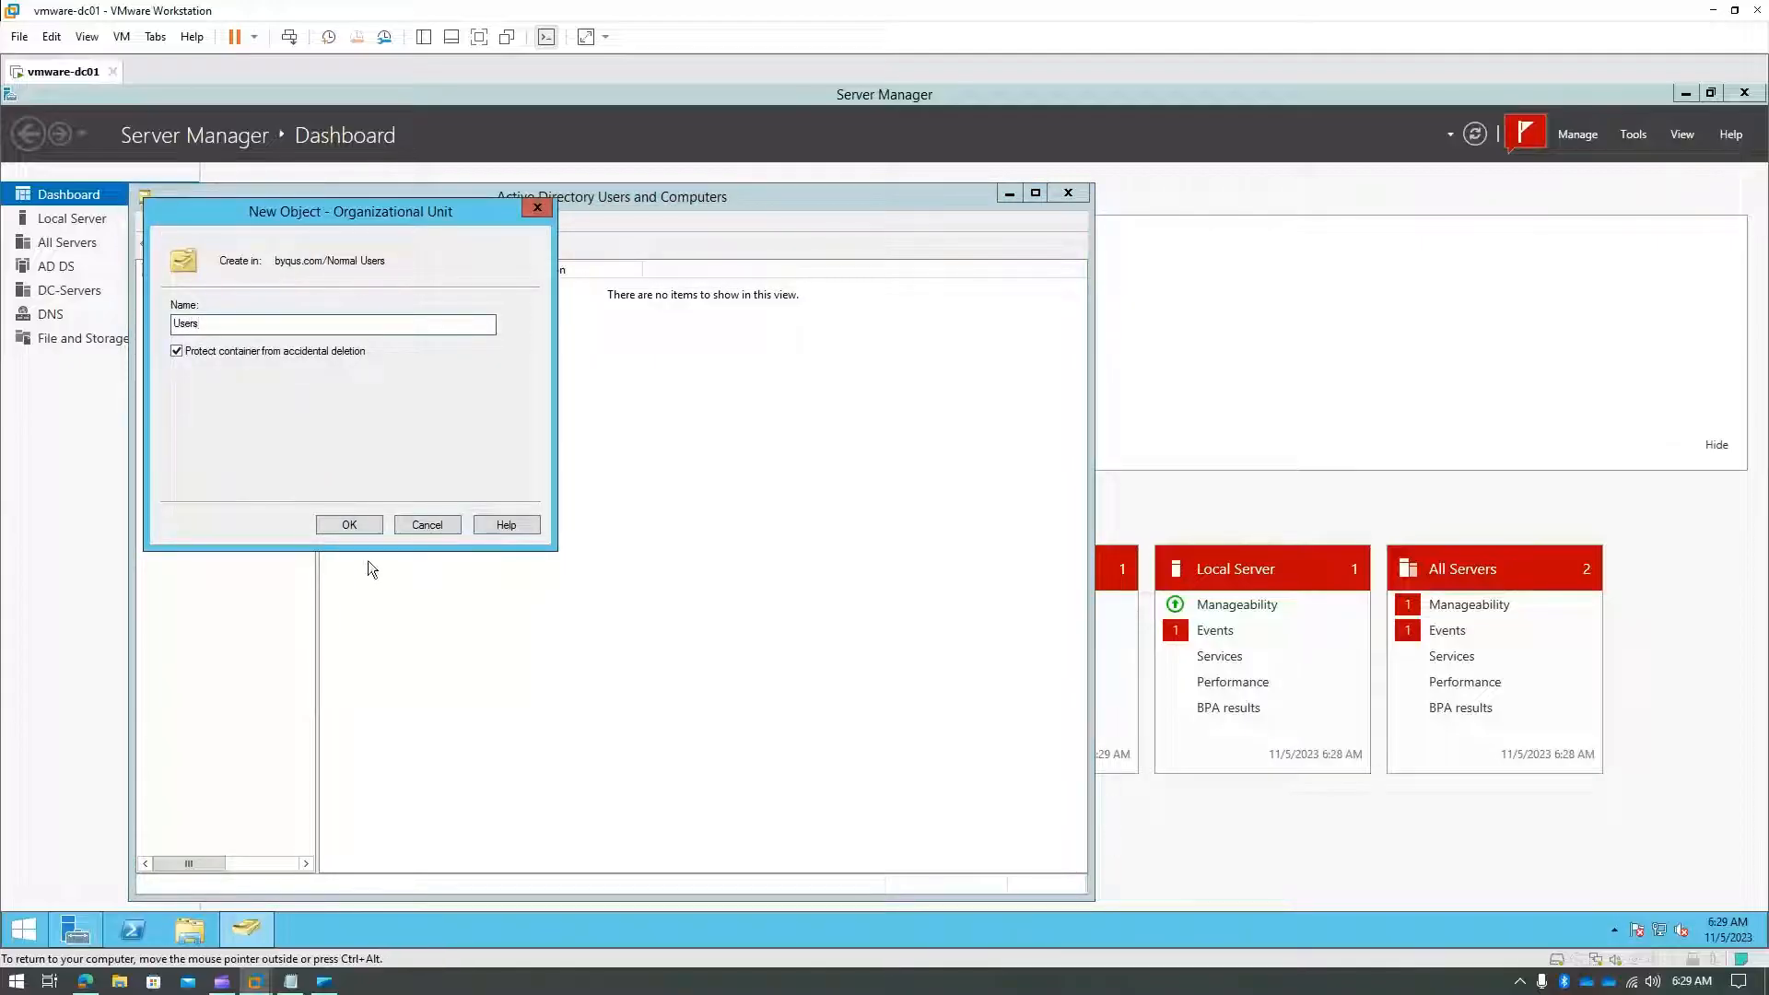
{"action": "left_click", "coordinate": [365, 527]}
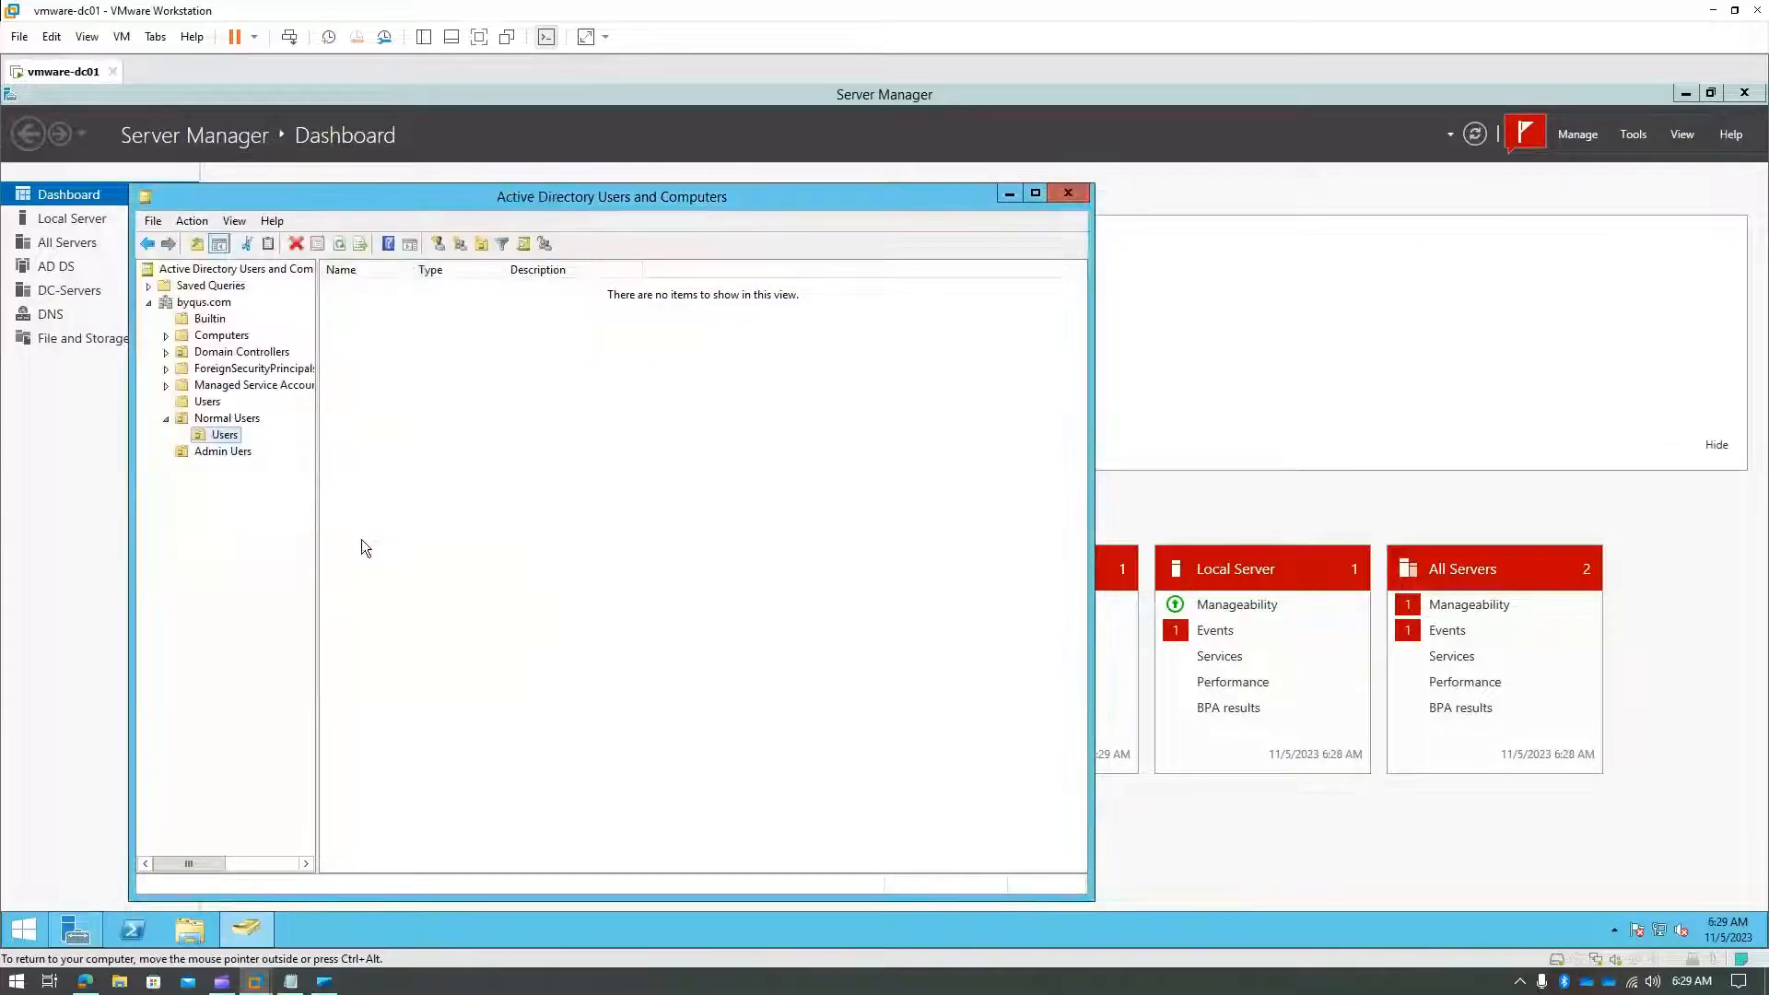
- Create a Users sub-OU inside Admin Users, cancelling an accidental New User dialog first
{"action": "right_click", "coordinate": [232, 457]}
{"action": "mouse_move", "coordinate": [311, 542]}
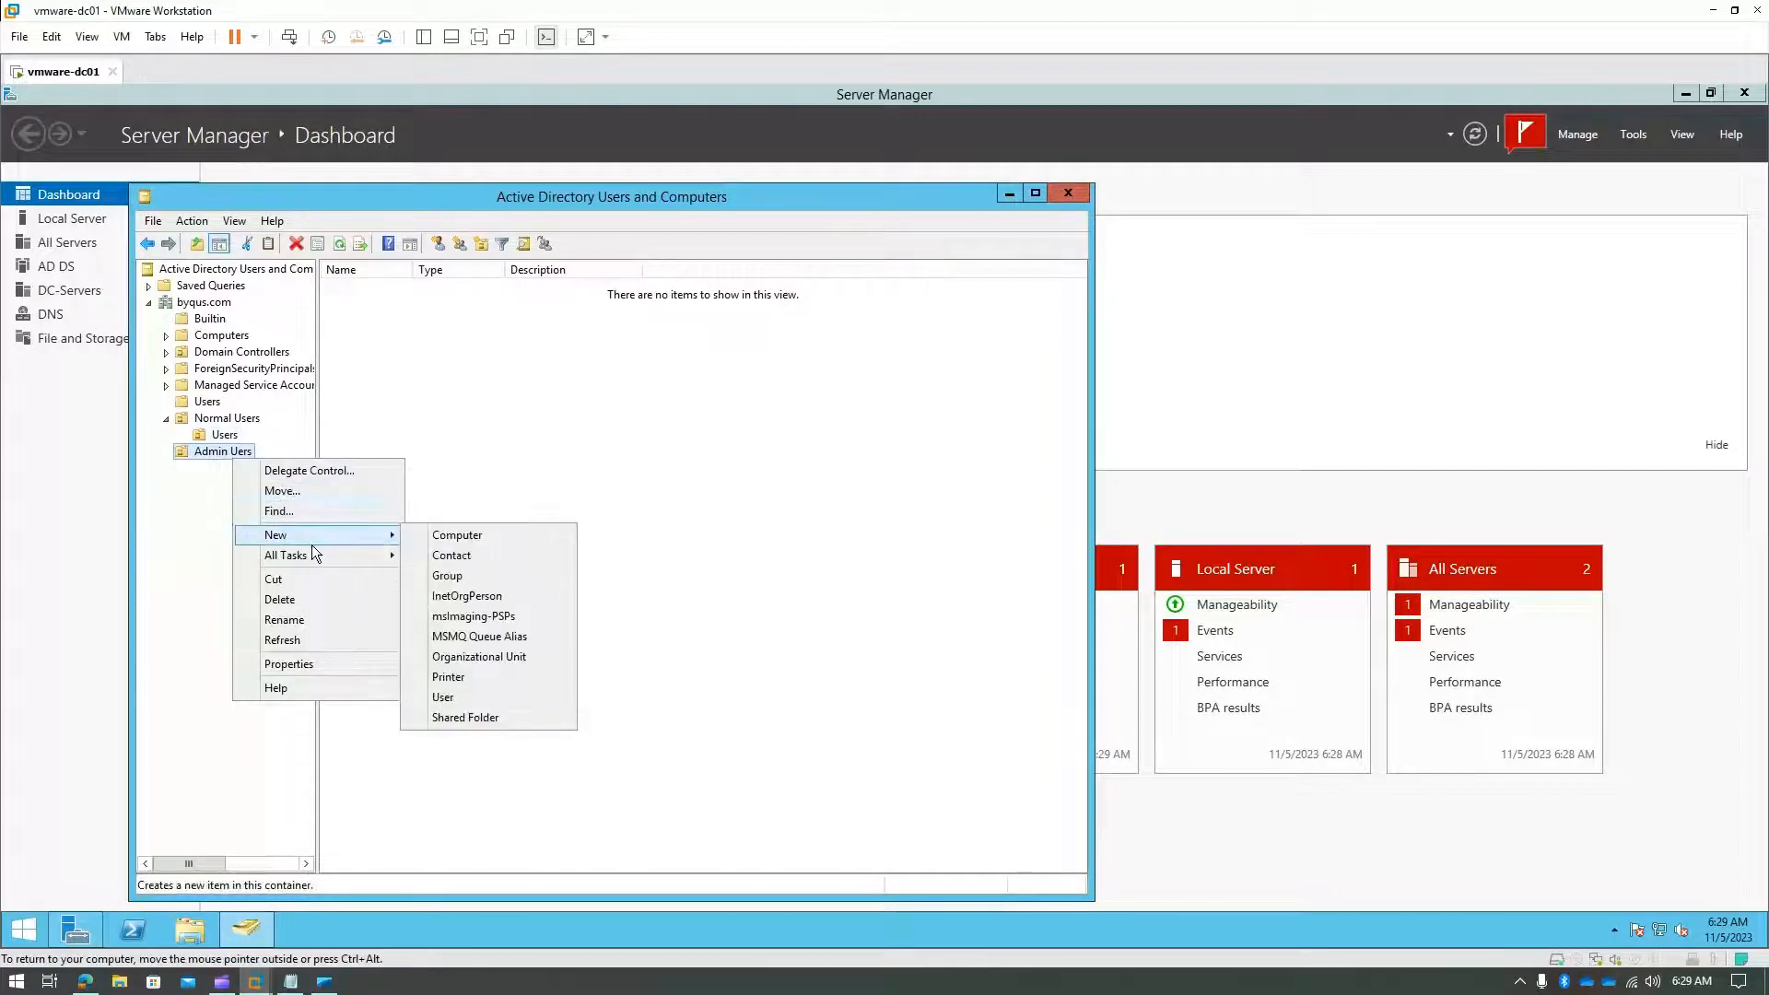
{"action": "left_click", "coordinate": [440, 698]}
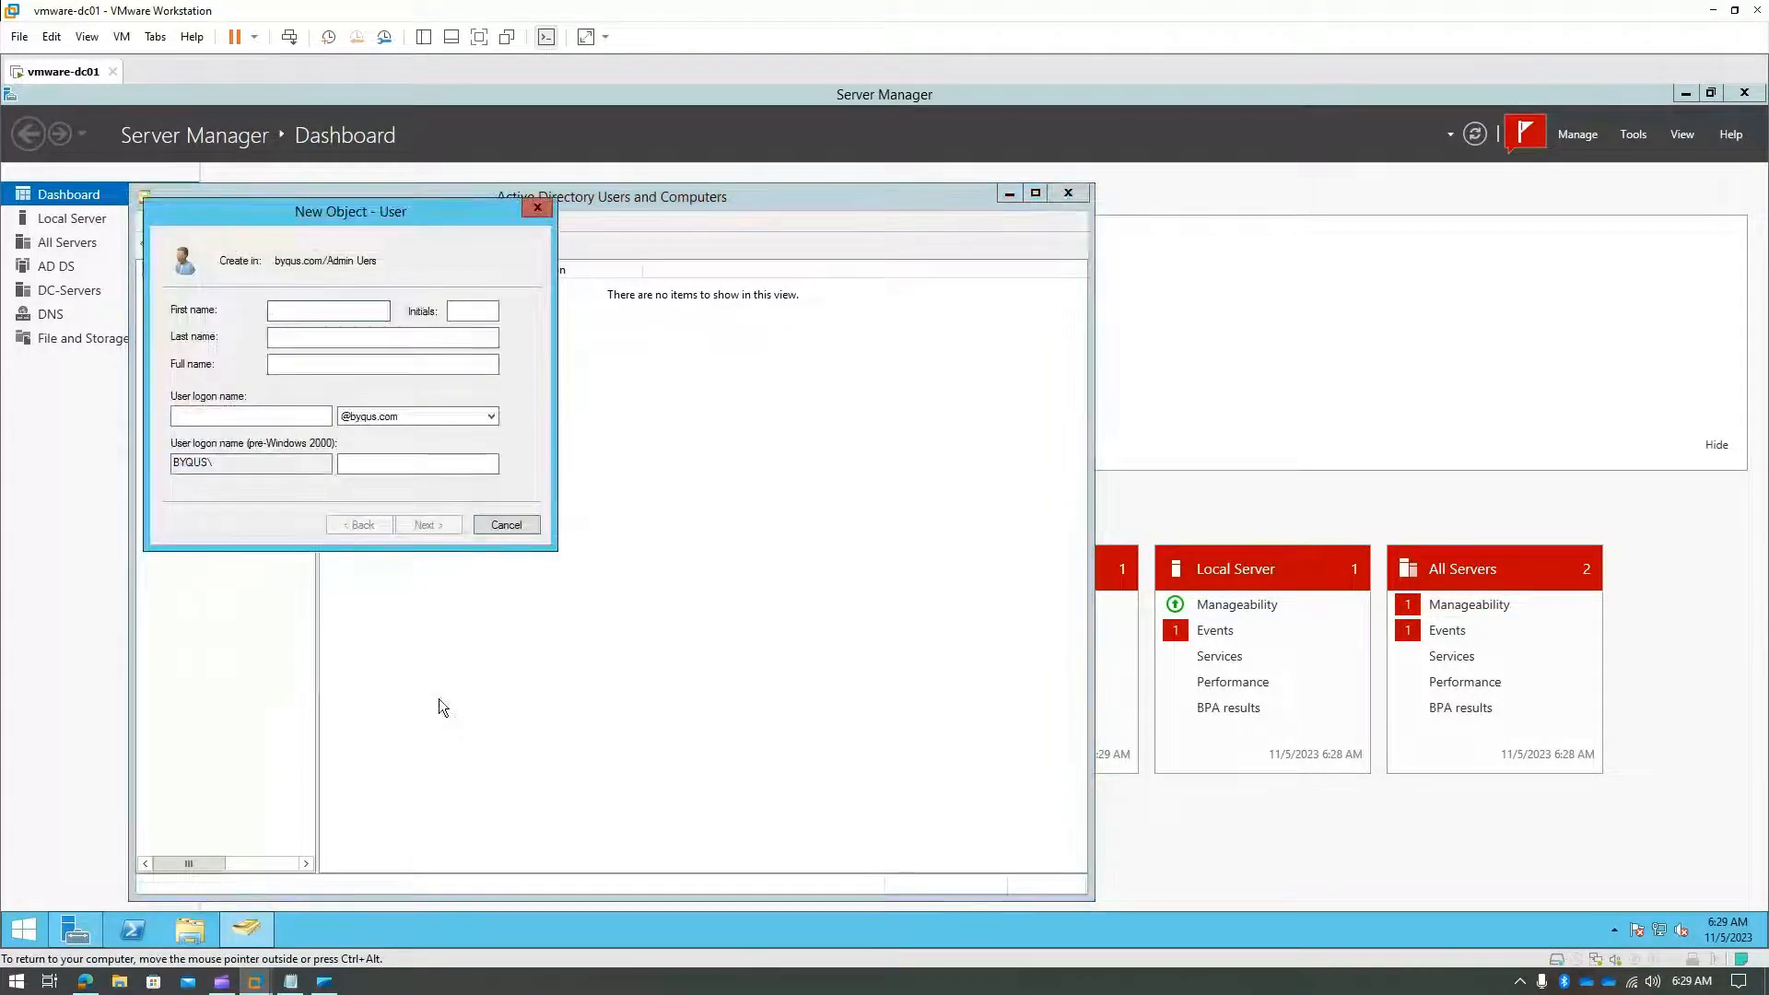
{"action": "left_click", "coordinate": [531, 532]}
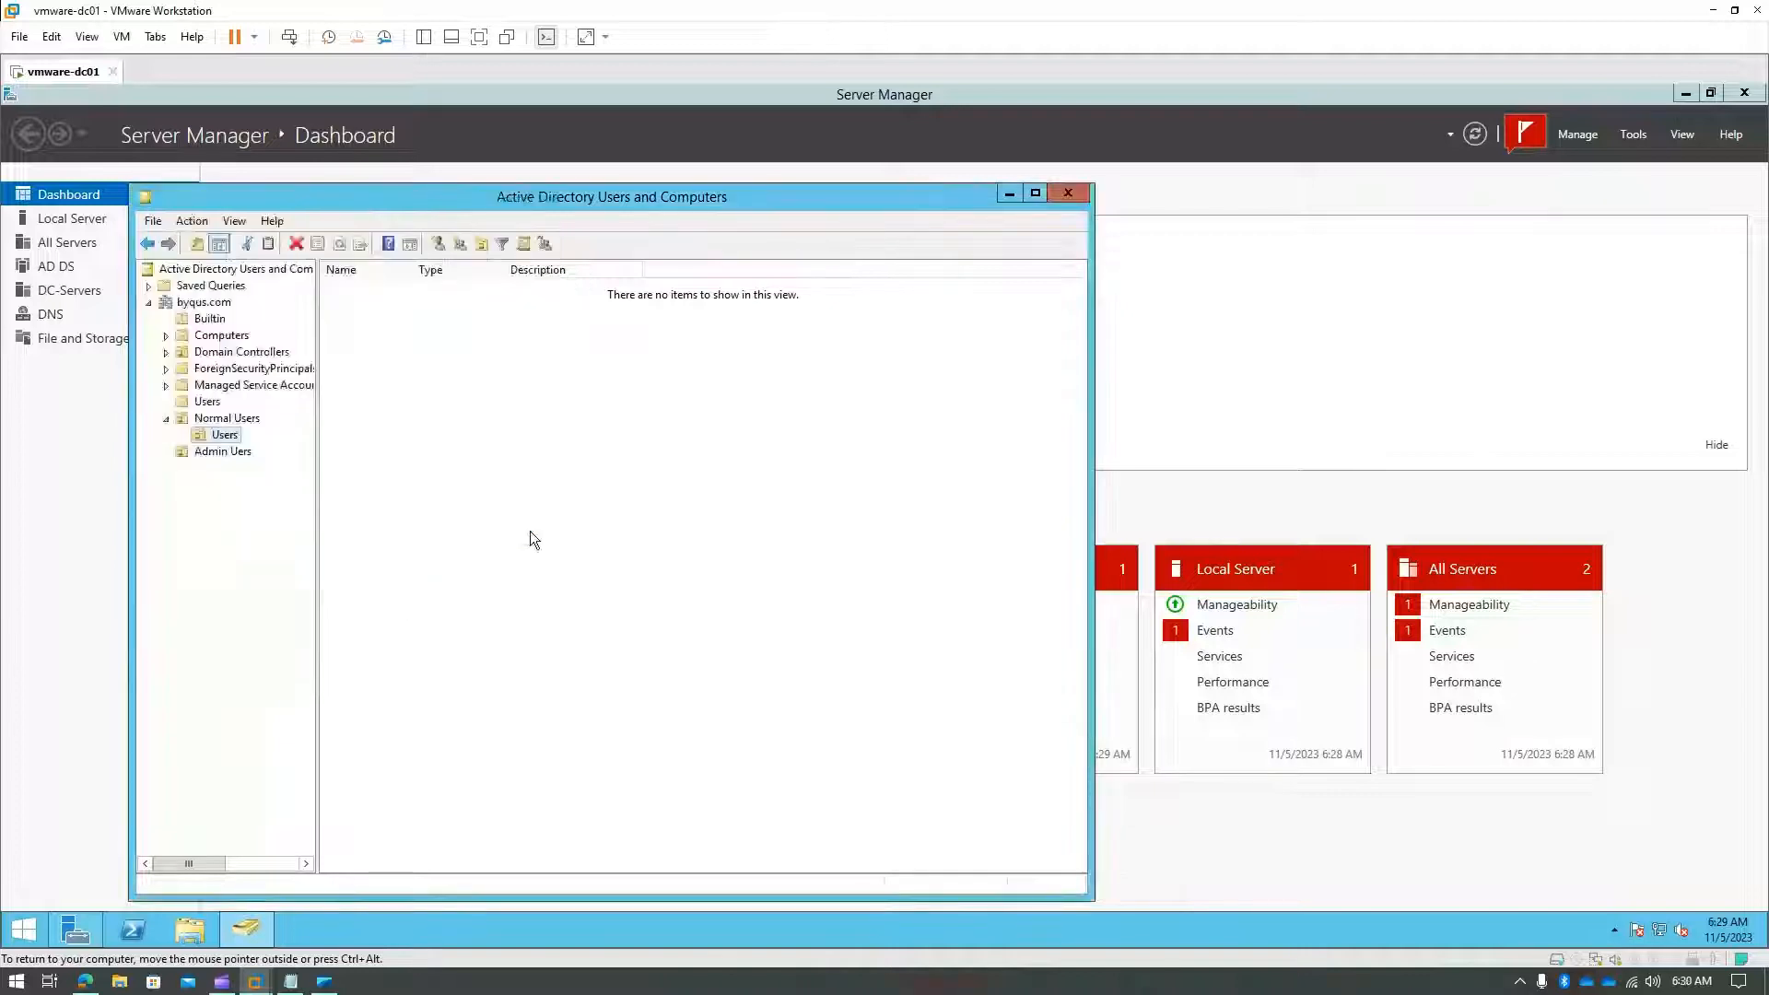
{"action": "right_click", "coordinate": [206, 449]}
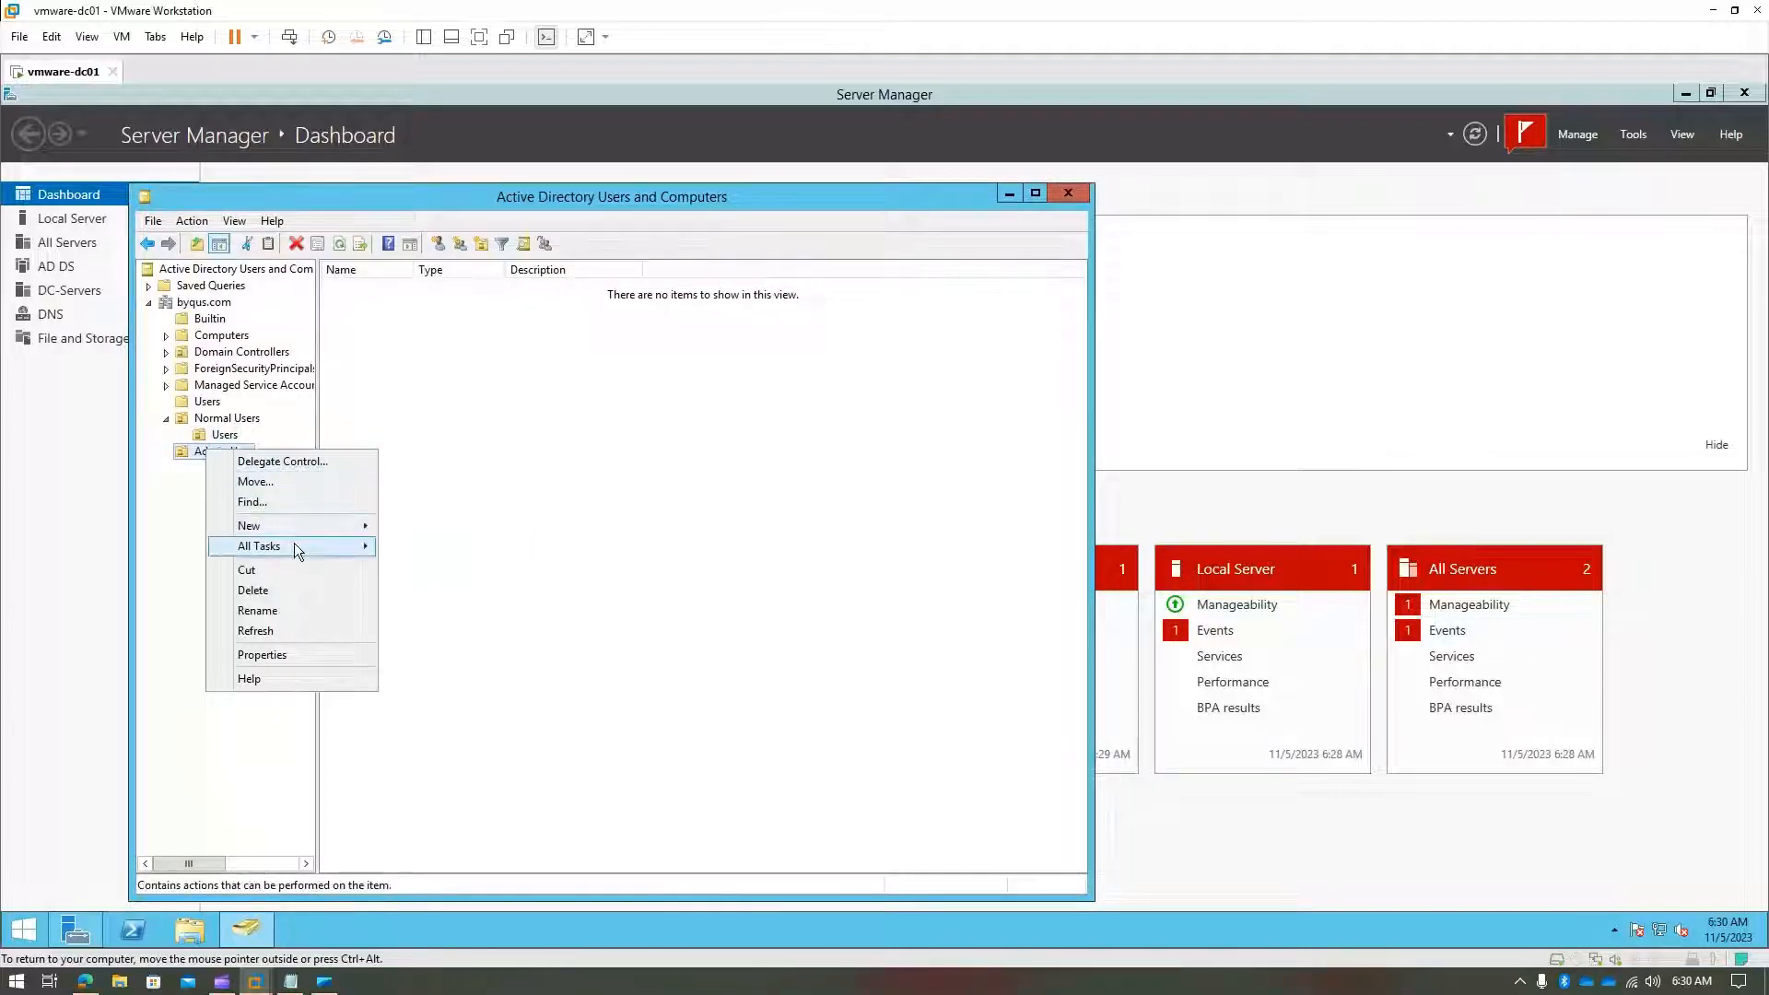
{"action": "mouse_move", "coordinate": [295, 525]}
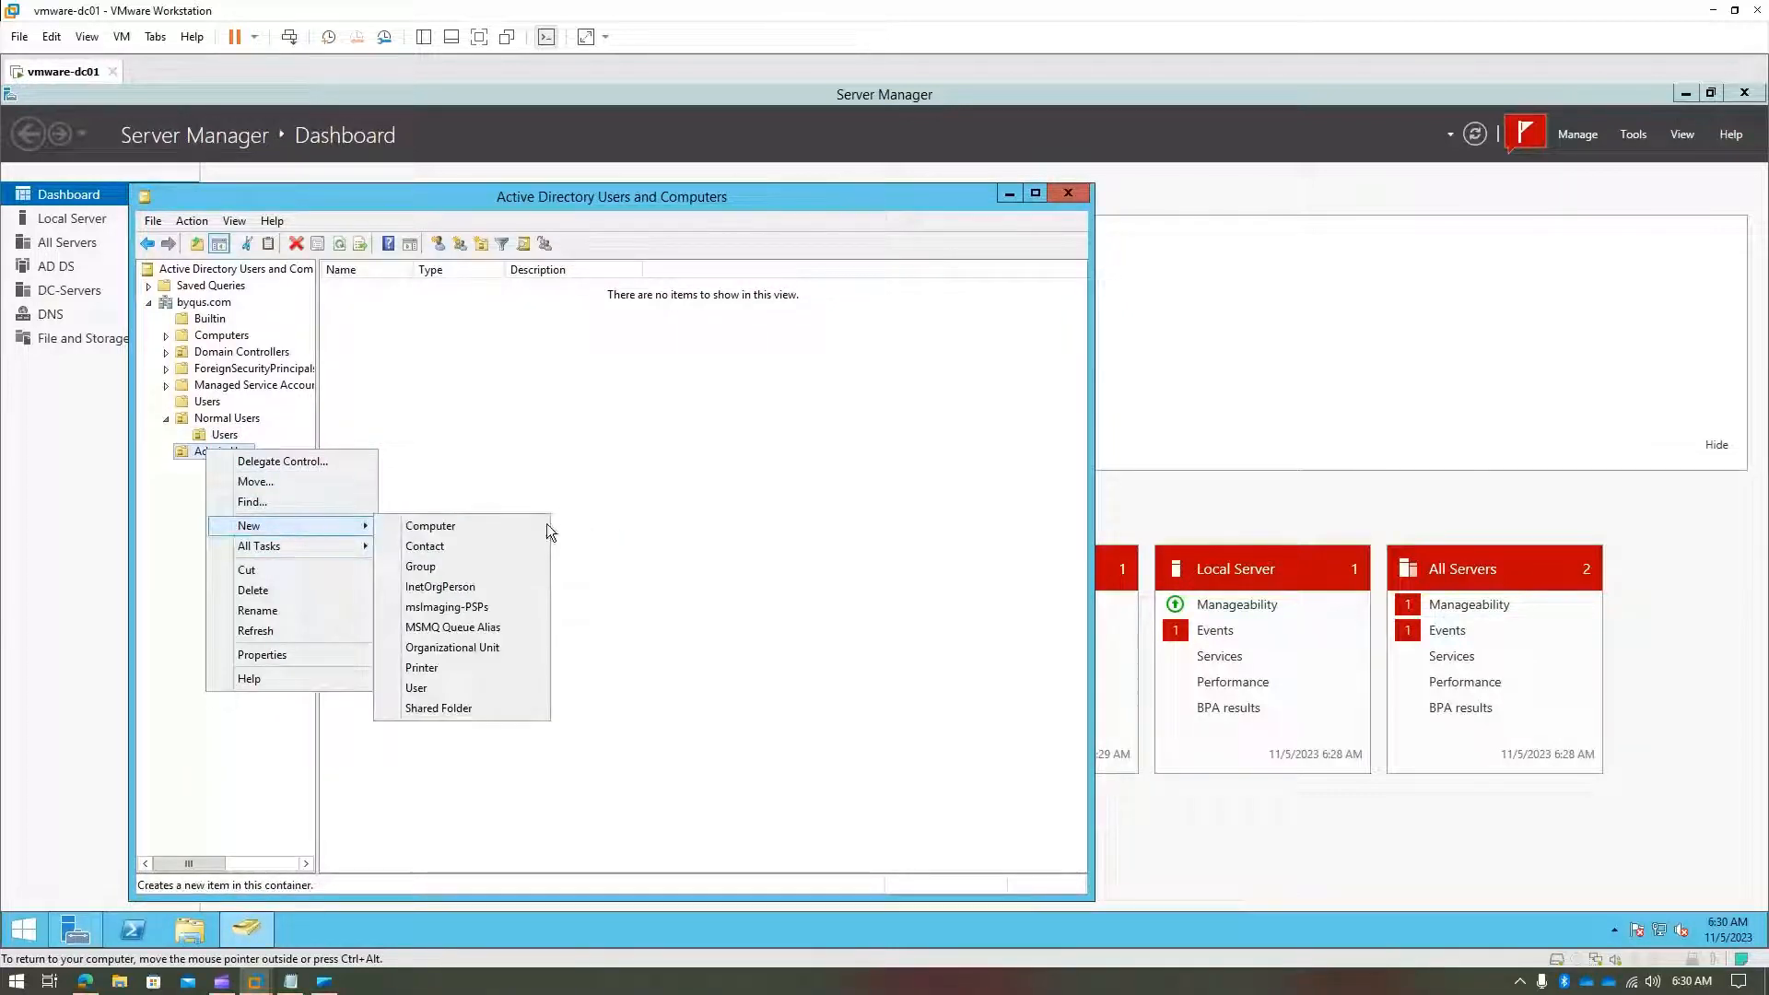
{"action": "left_click", "coordinate": [457, 648]}
{"action": "type", "text": "U"}
{"action": "key", "text": "BackSpace"}
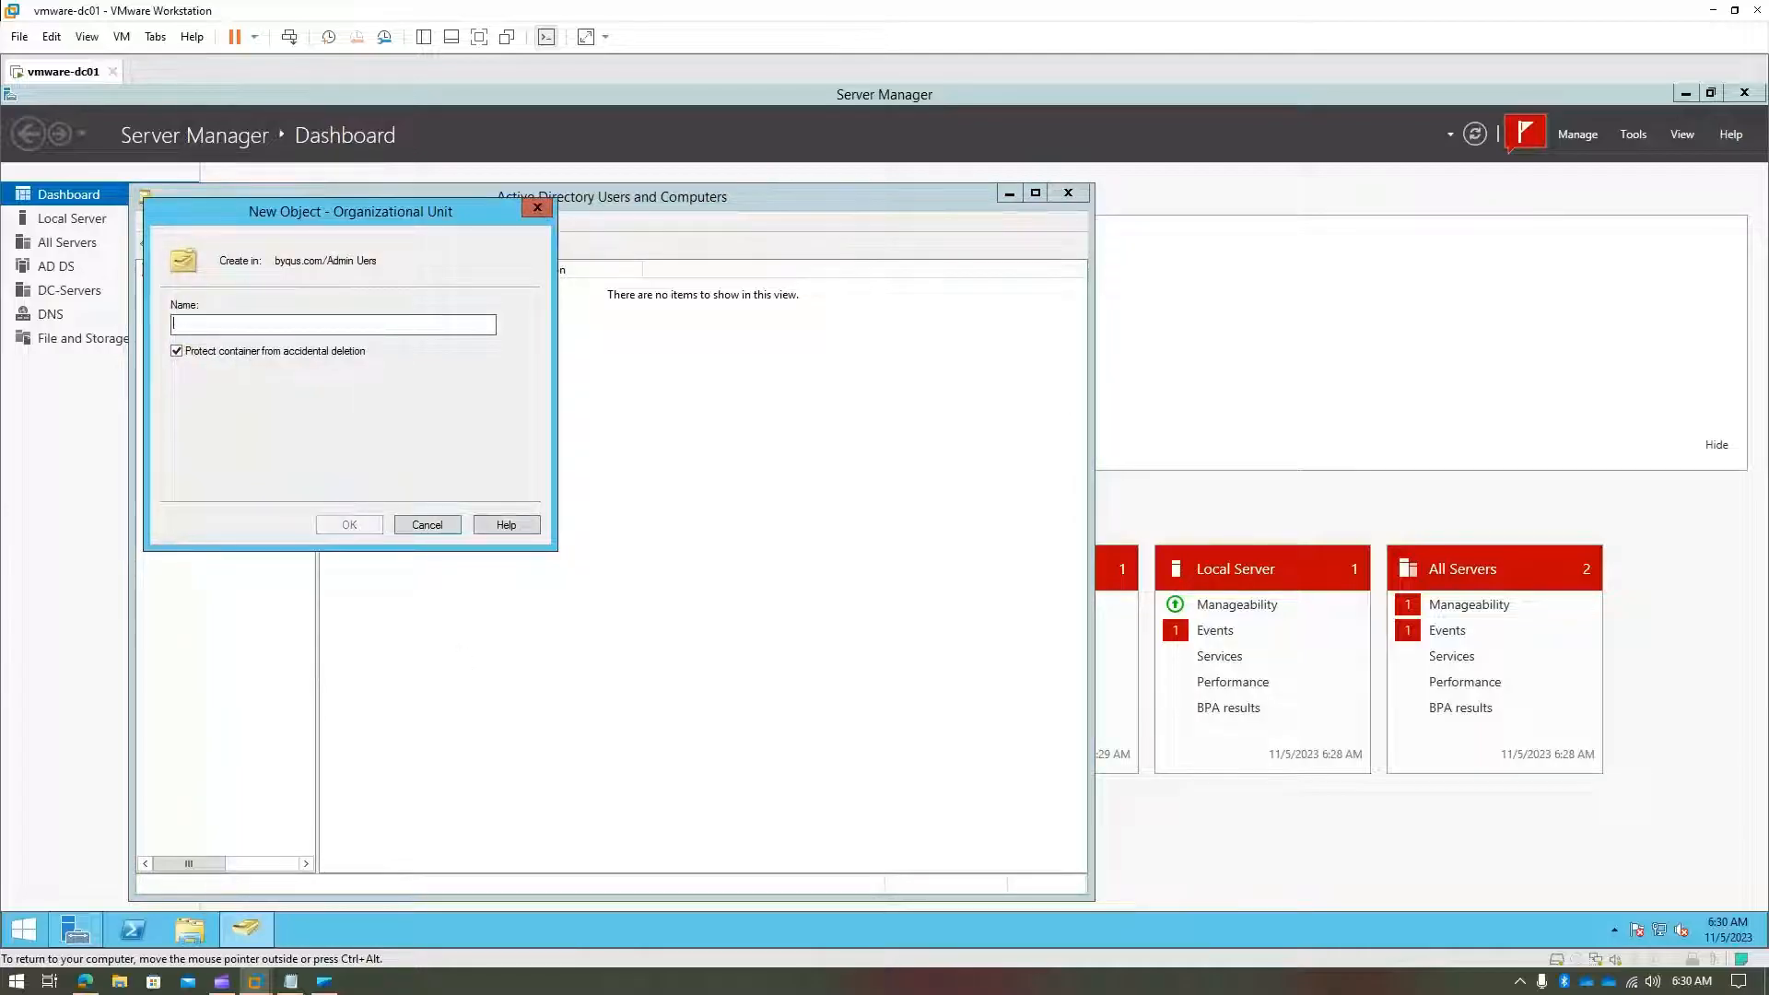
{"action": "type", "text": "Users"}
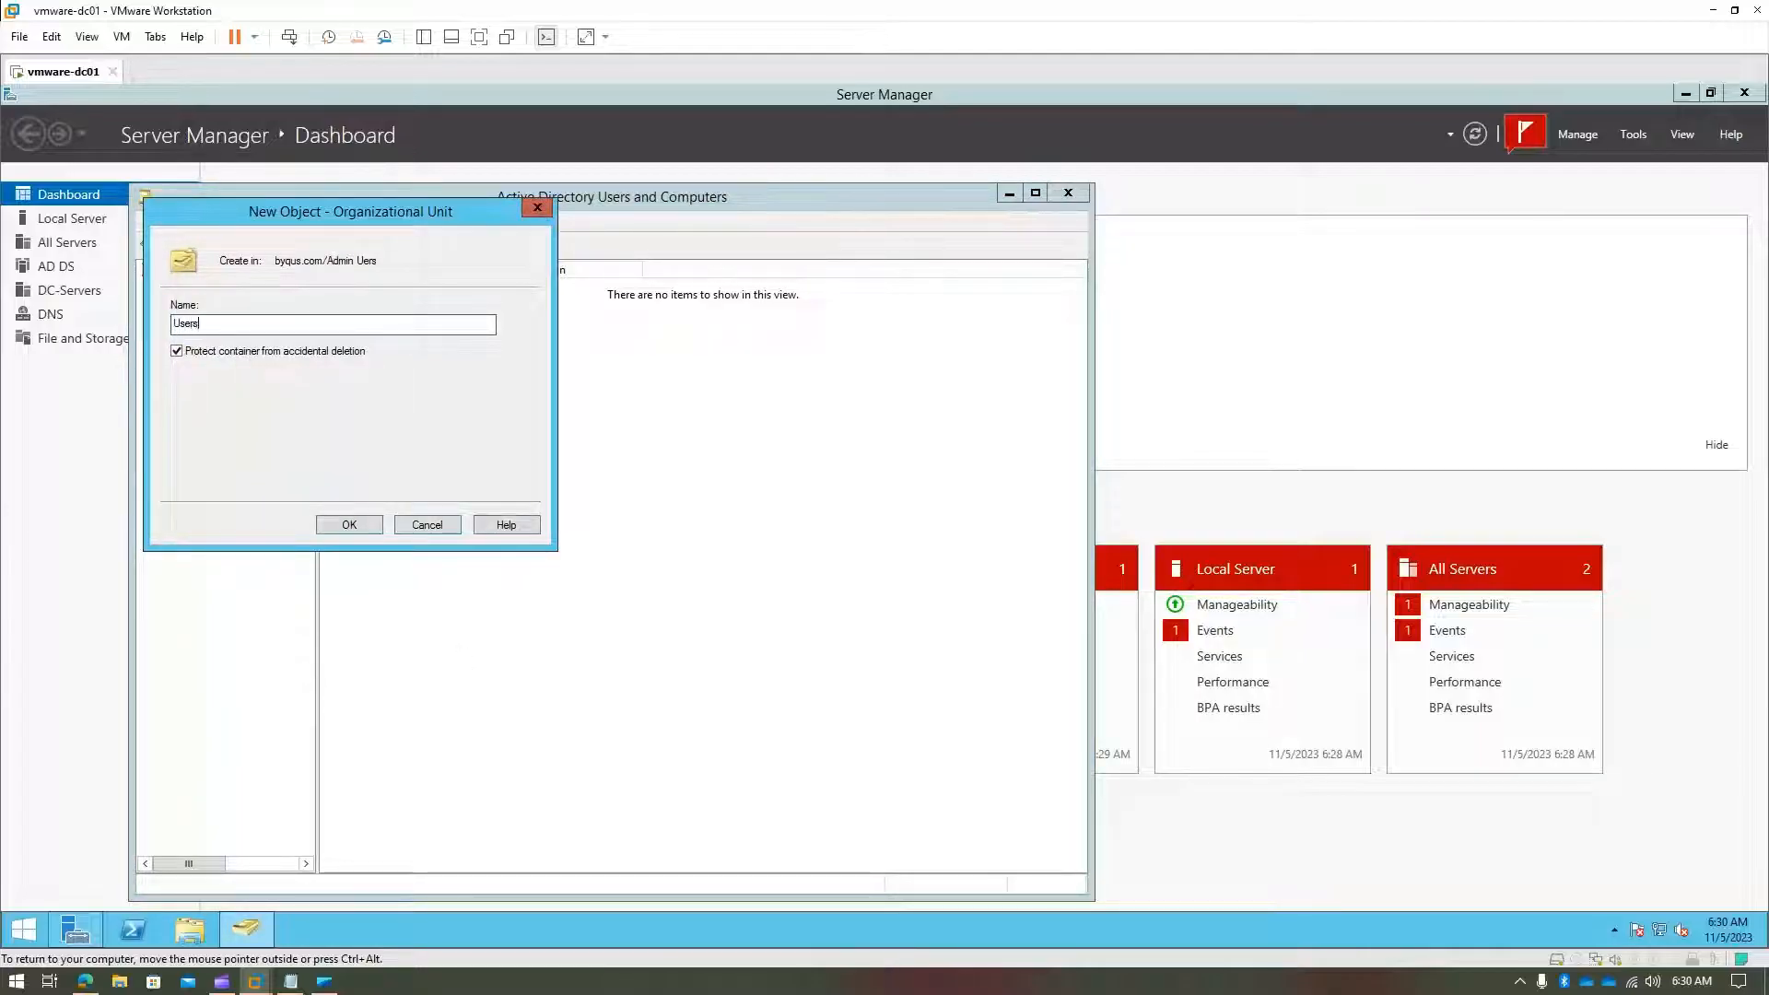
{"action": "left_click", "coordinate": [346, 523]}
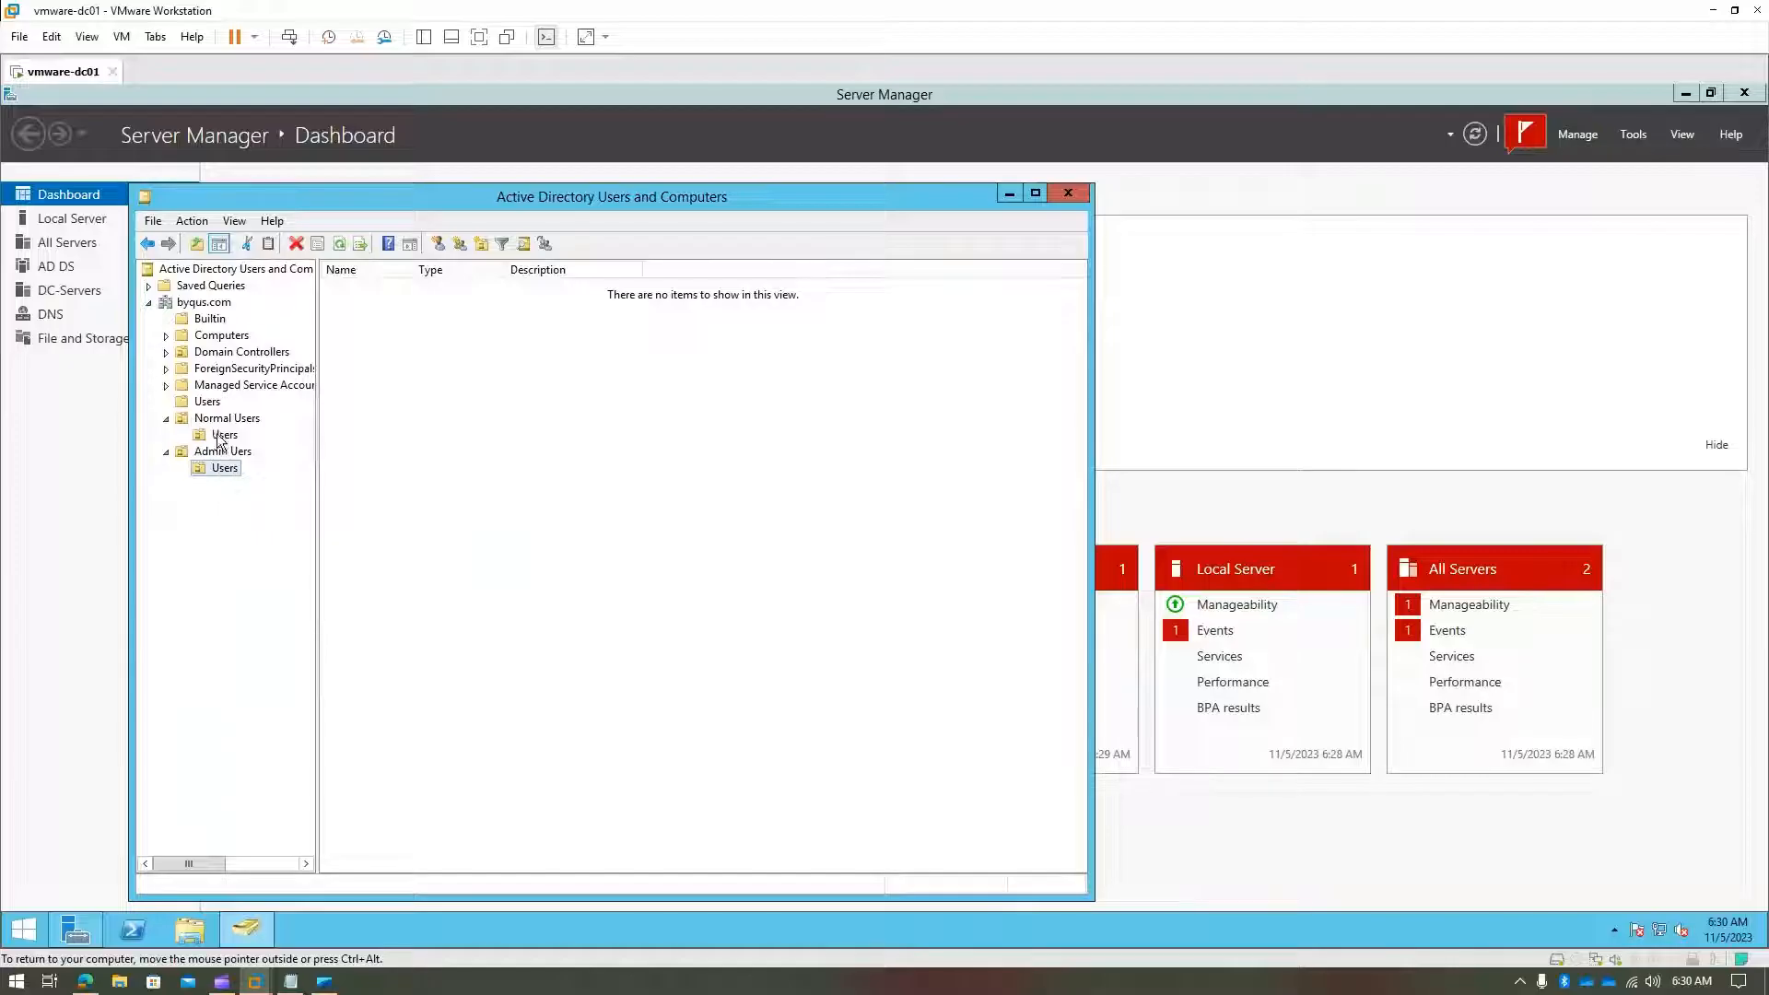
- Expand Normal Users and Admin Users to confirm each holds a Users sub-OU
{"action": "left_click", "coordinate": [223, 436]}
{"action": "left_click", "coordinate": [238, 421]}
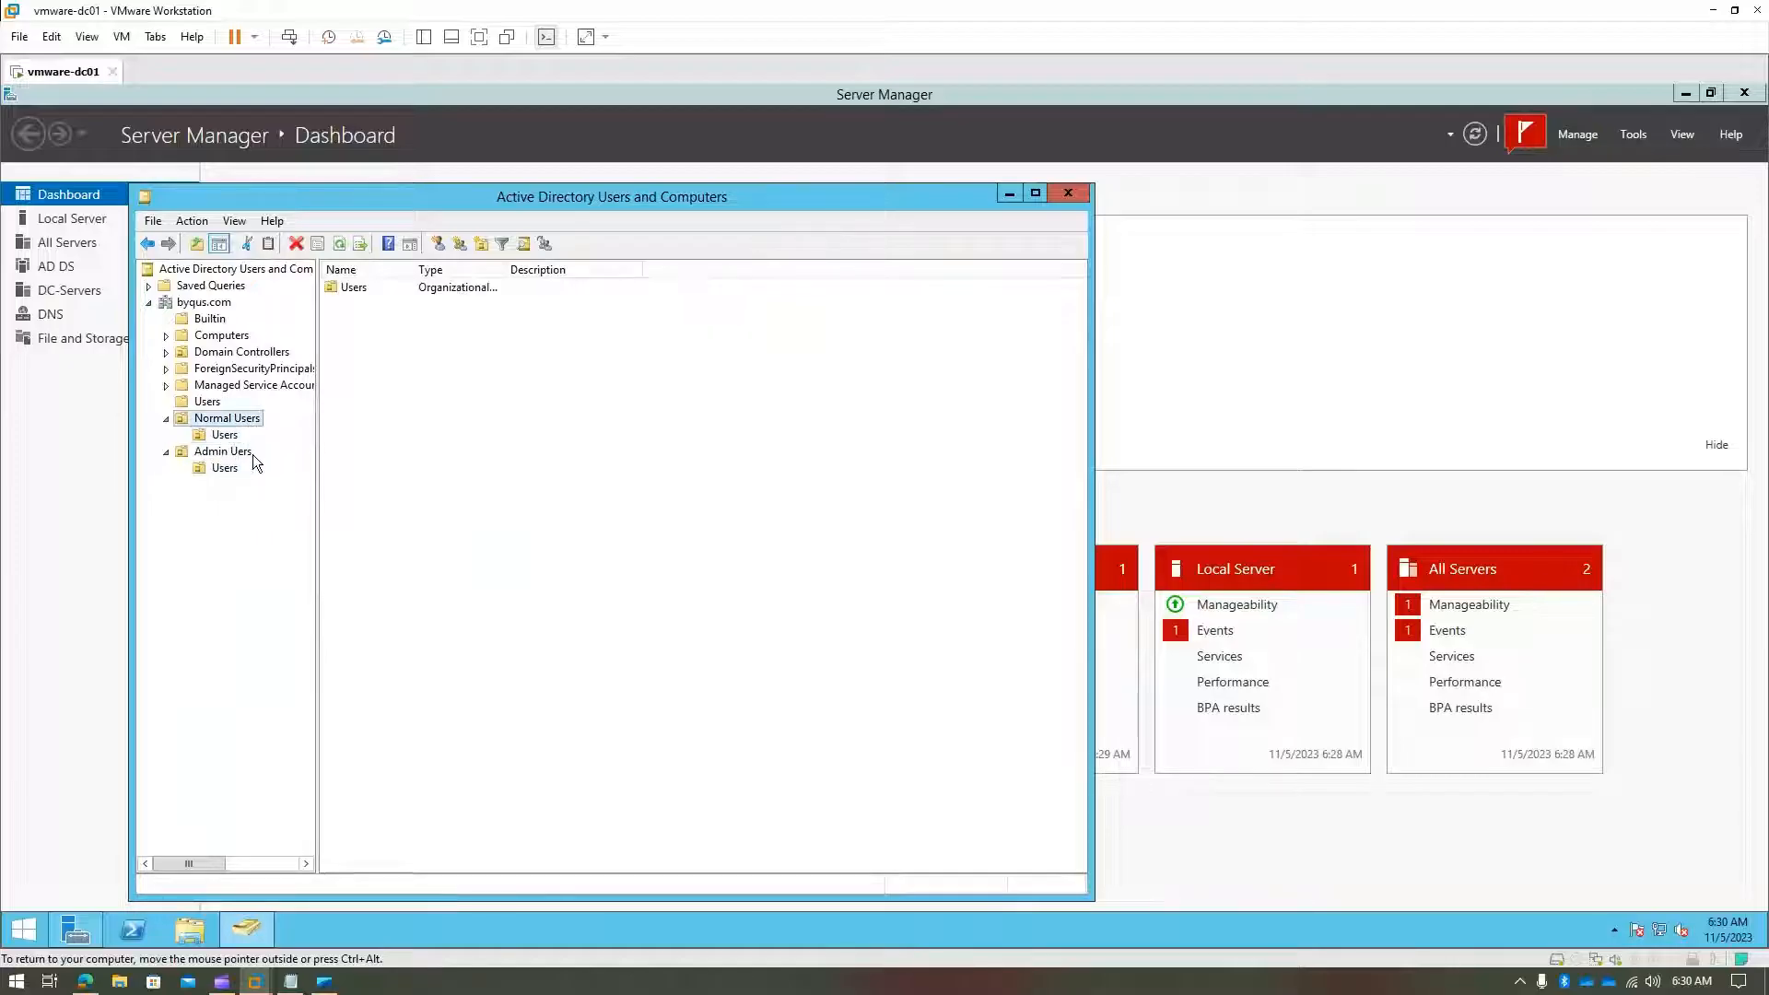
{"action": "left_click", "coordinate": [166, 419]}
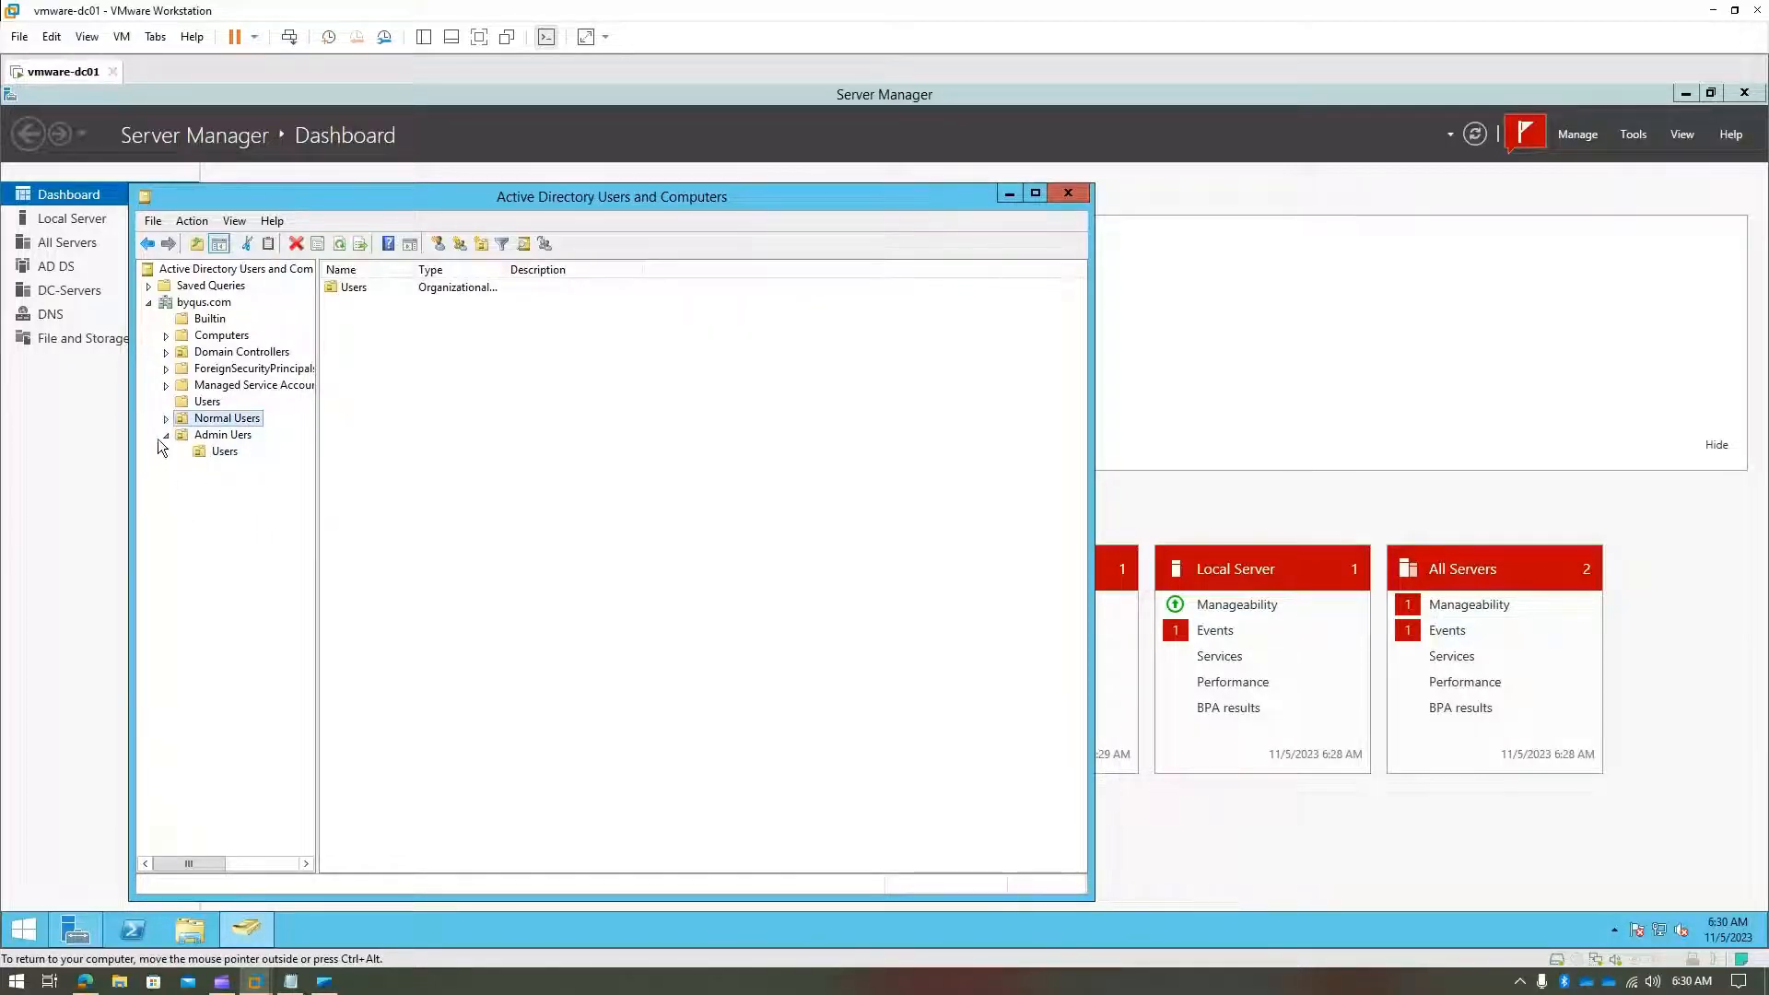
{"action": "left_click", "coordinate": [166, 435]}
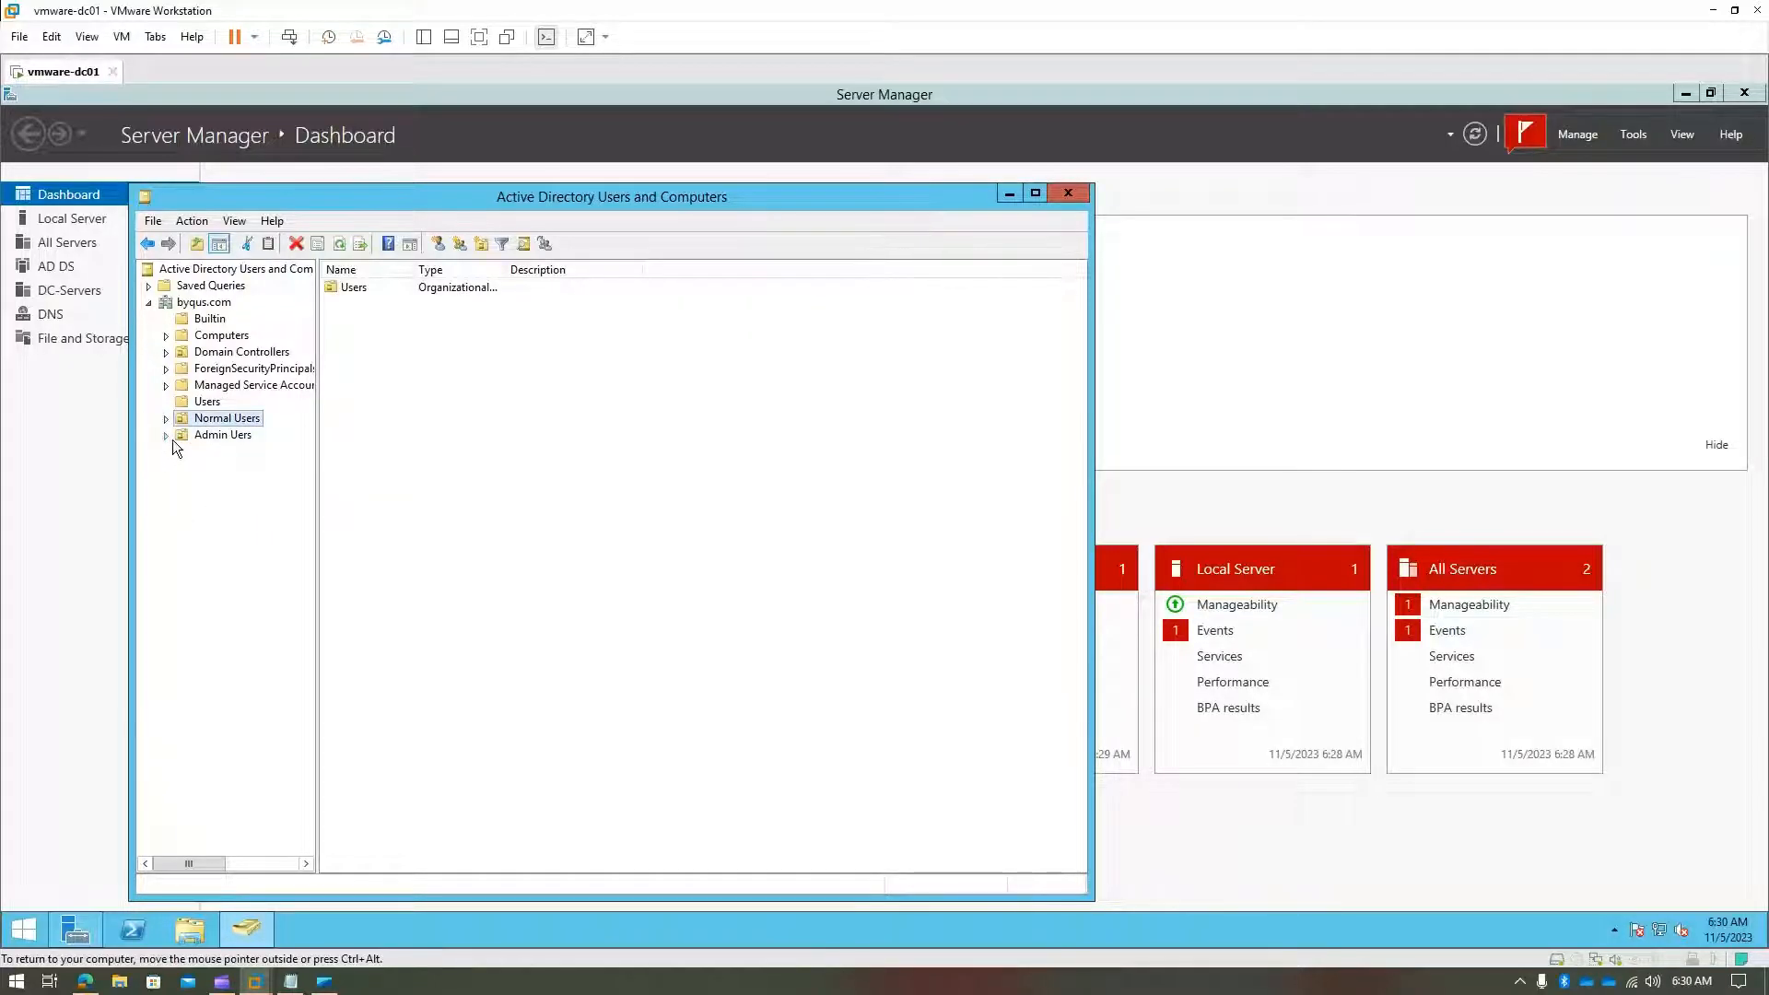
{"action": "left_click", "coordinate": [201, 304]}
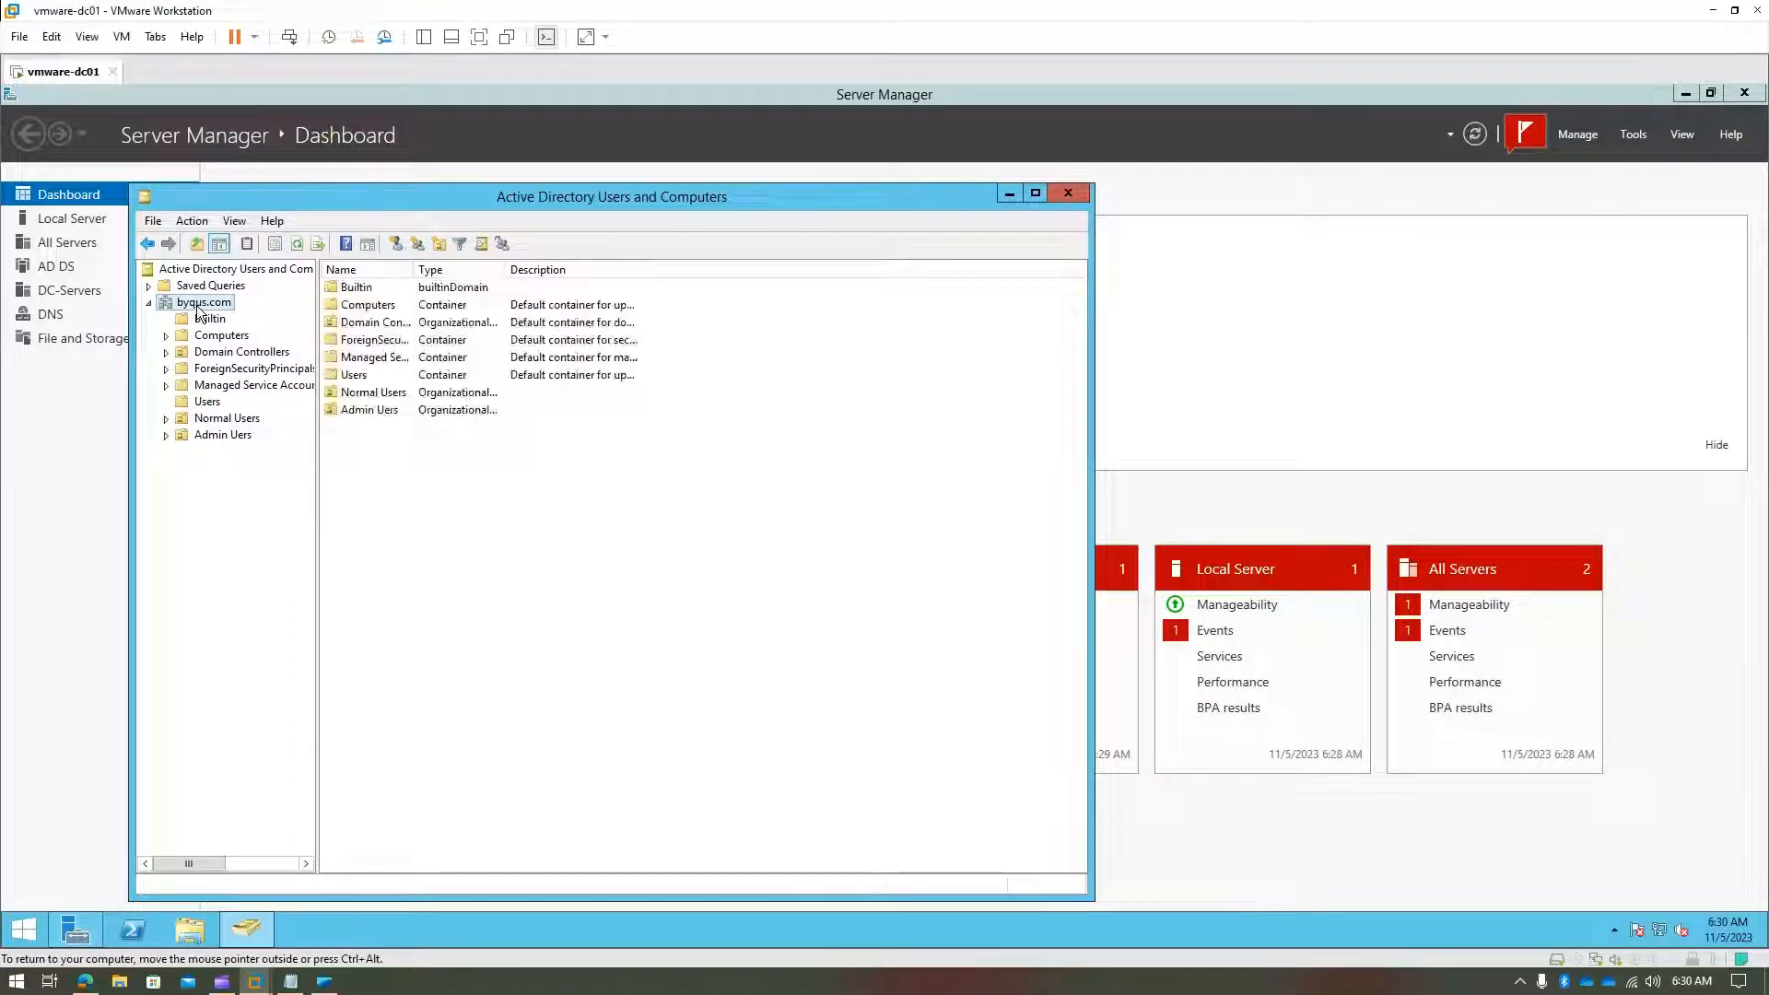
{"action": "left_click", "coordinate": [227, 421]}
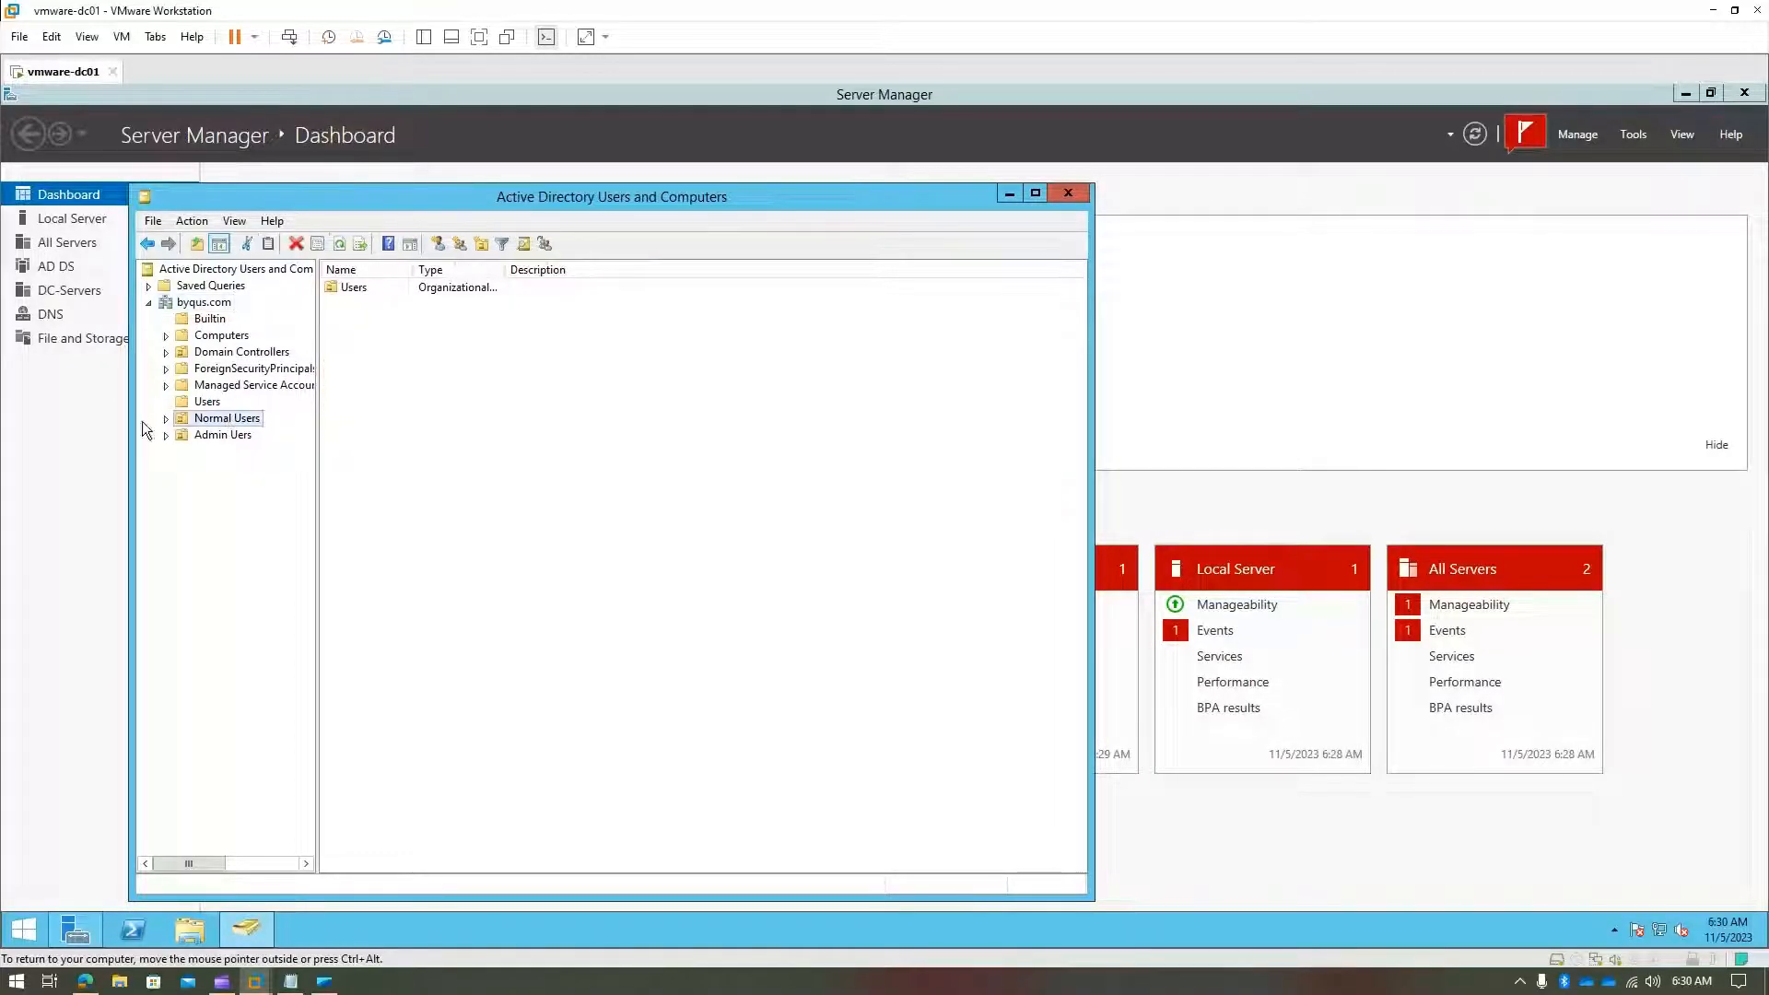
{"action": "left_click", "coordinate": [166, 419]}
{"action": "left_click", "coordinate": [219, 436]}
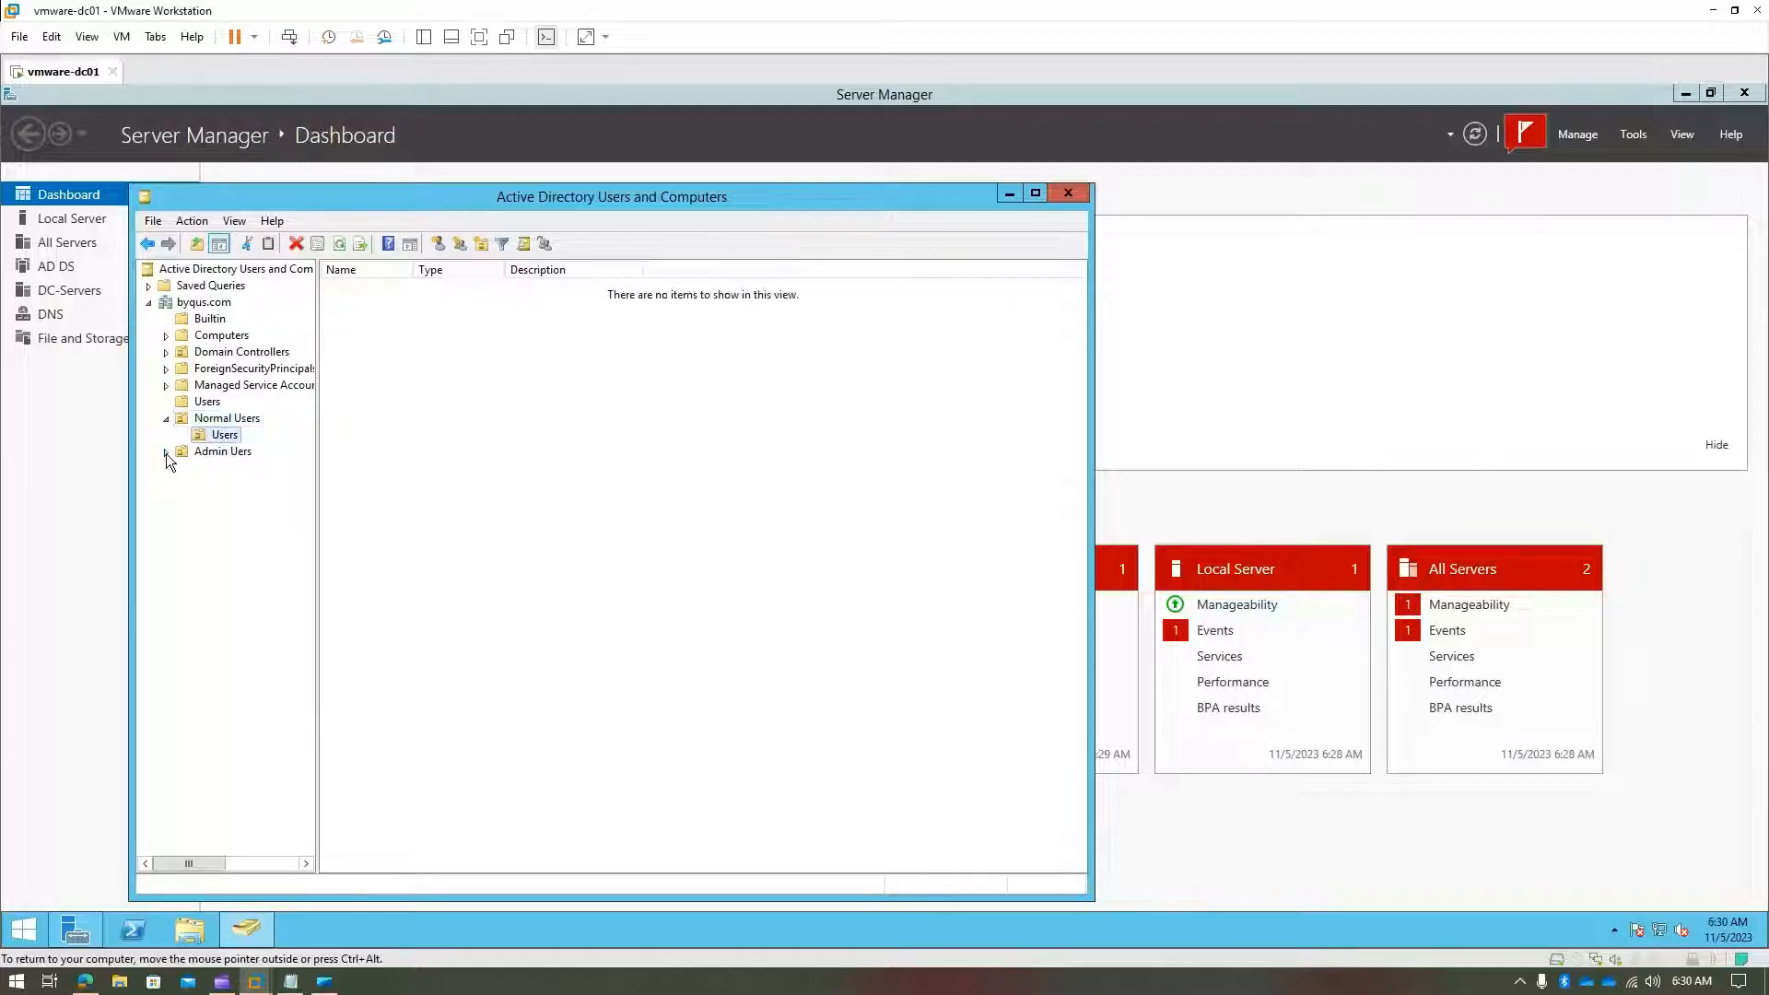
{"action": "left_click", "coordinate": [191, 455]}
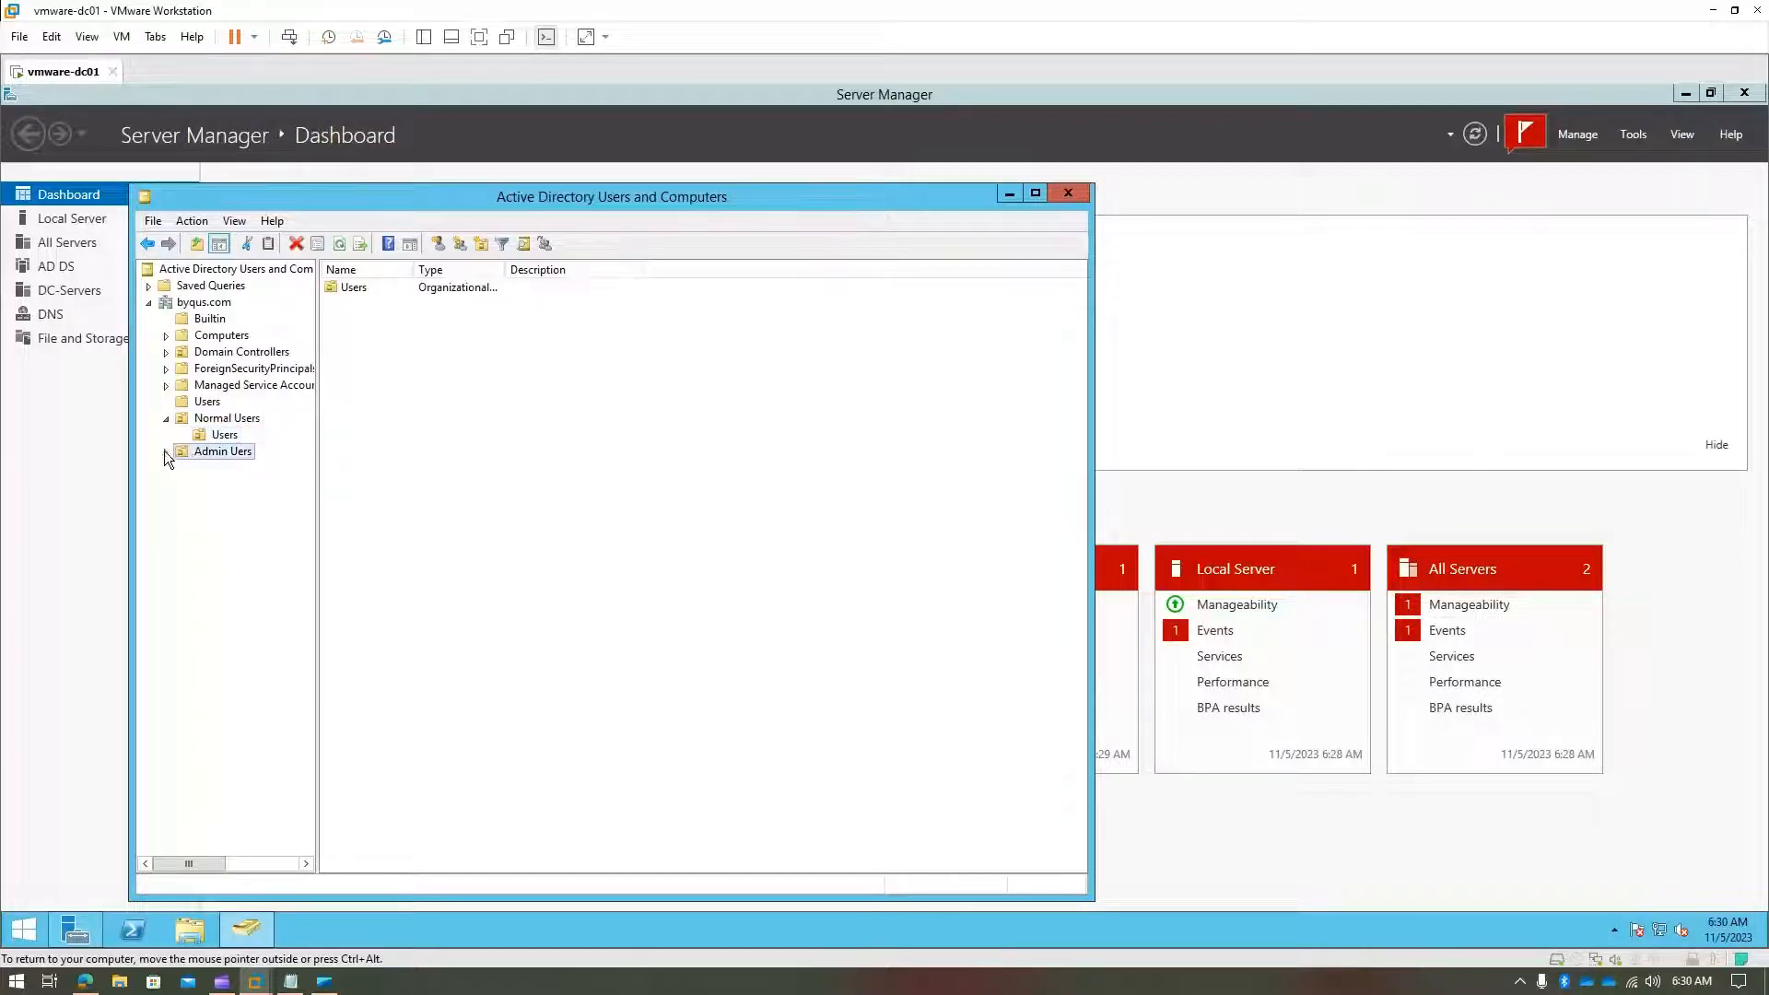
{"action": "left_click", "coordinate": [165, 452]}
{"action": "left_click", "coordinate": [226, 469]}
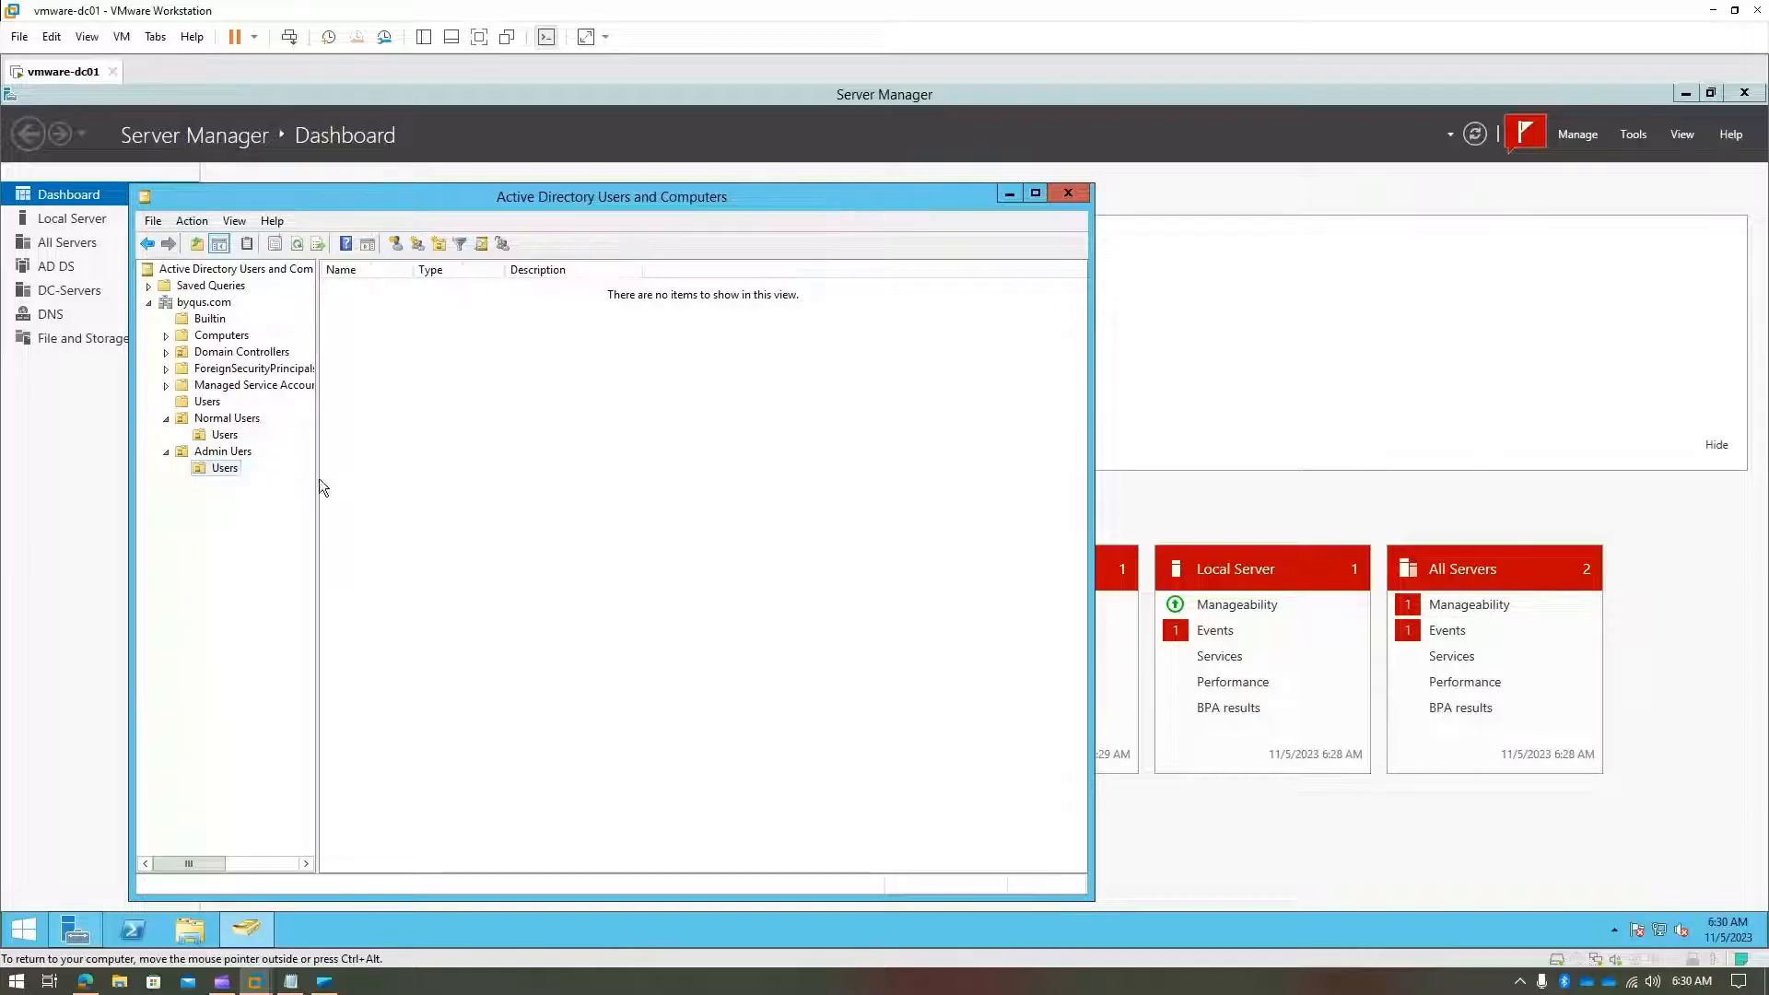
- Dismiss the context menu and bring the Notepad lesson notes to the front
{"action": "right_click", "coordinate": [223, 436]}
{"action": "left_click", "coordinate": [722, 477]}
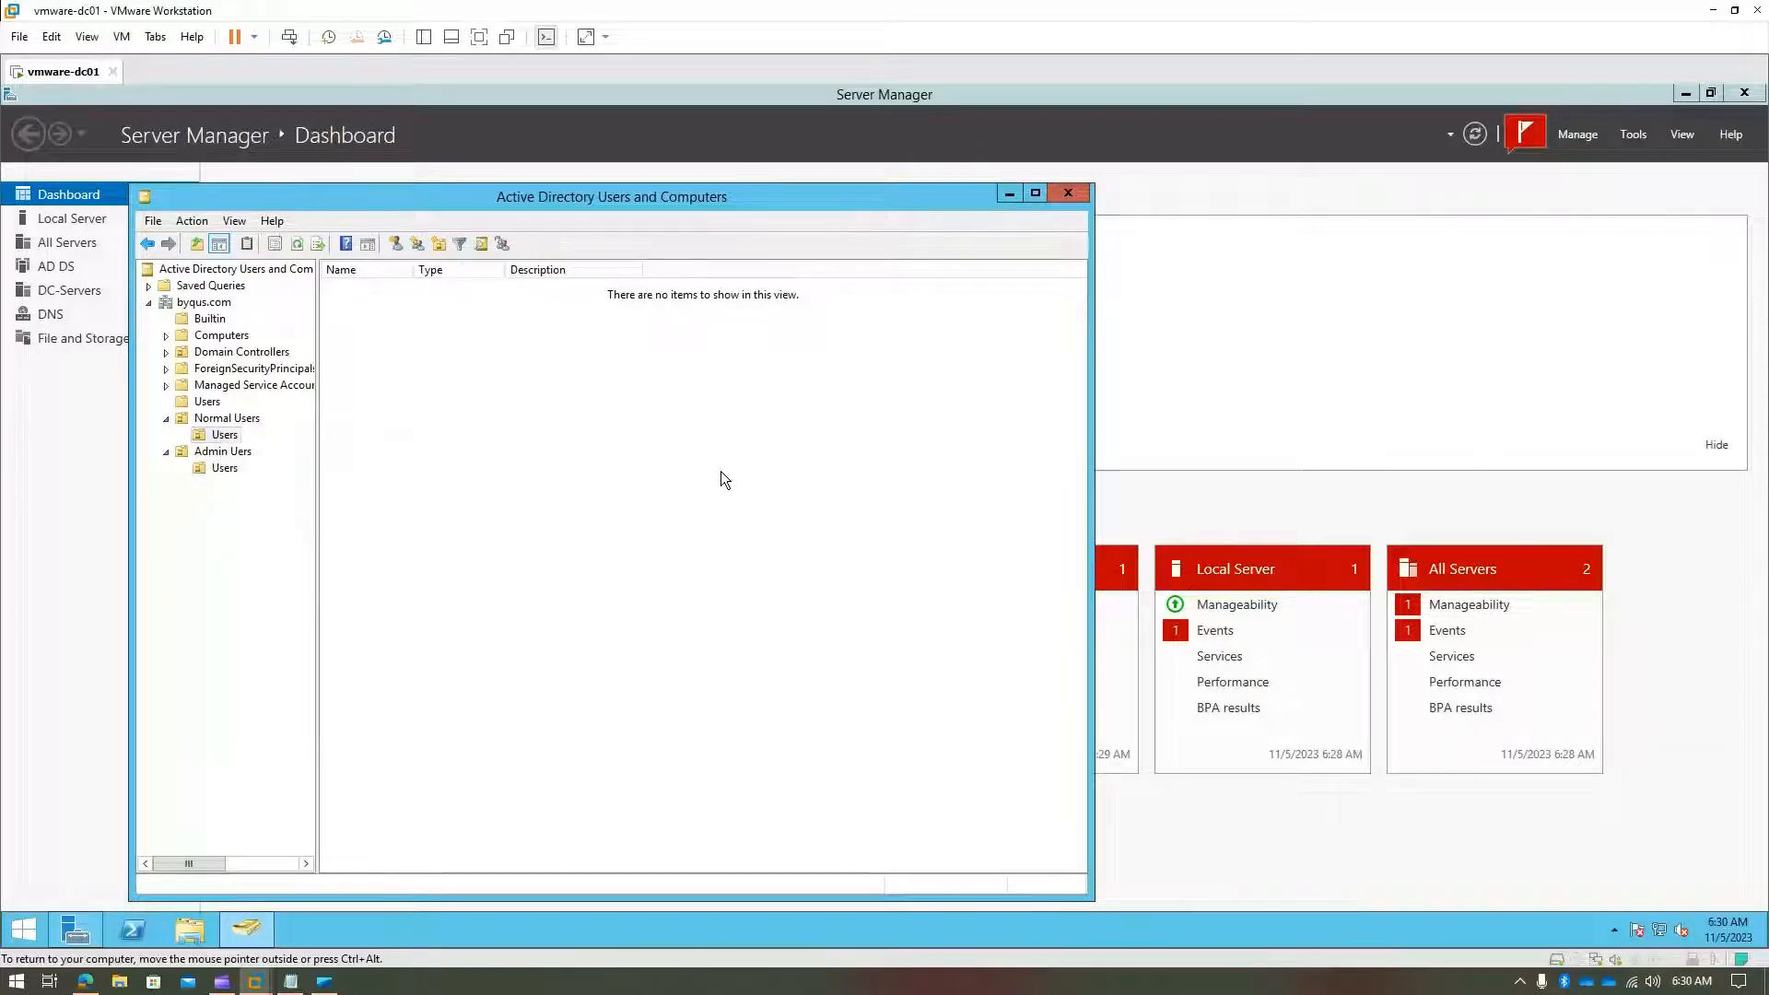
{"action": "left_click", "coordinate": [290, 982]}
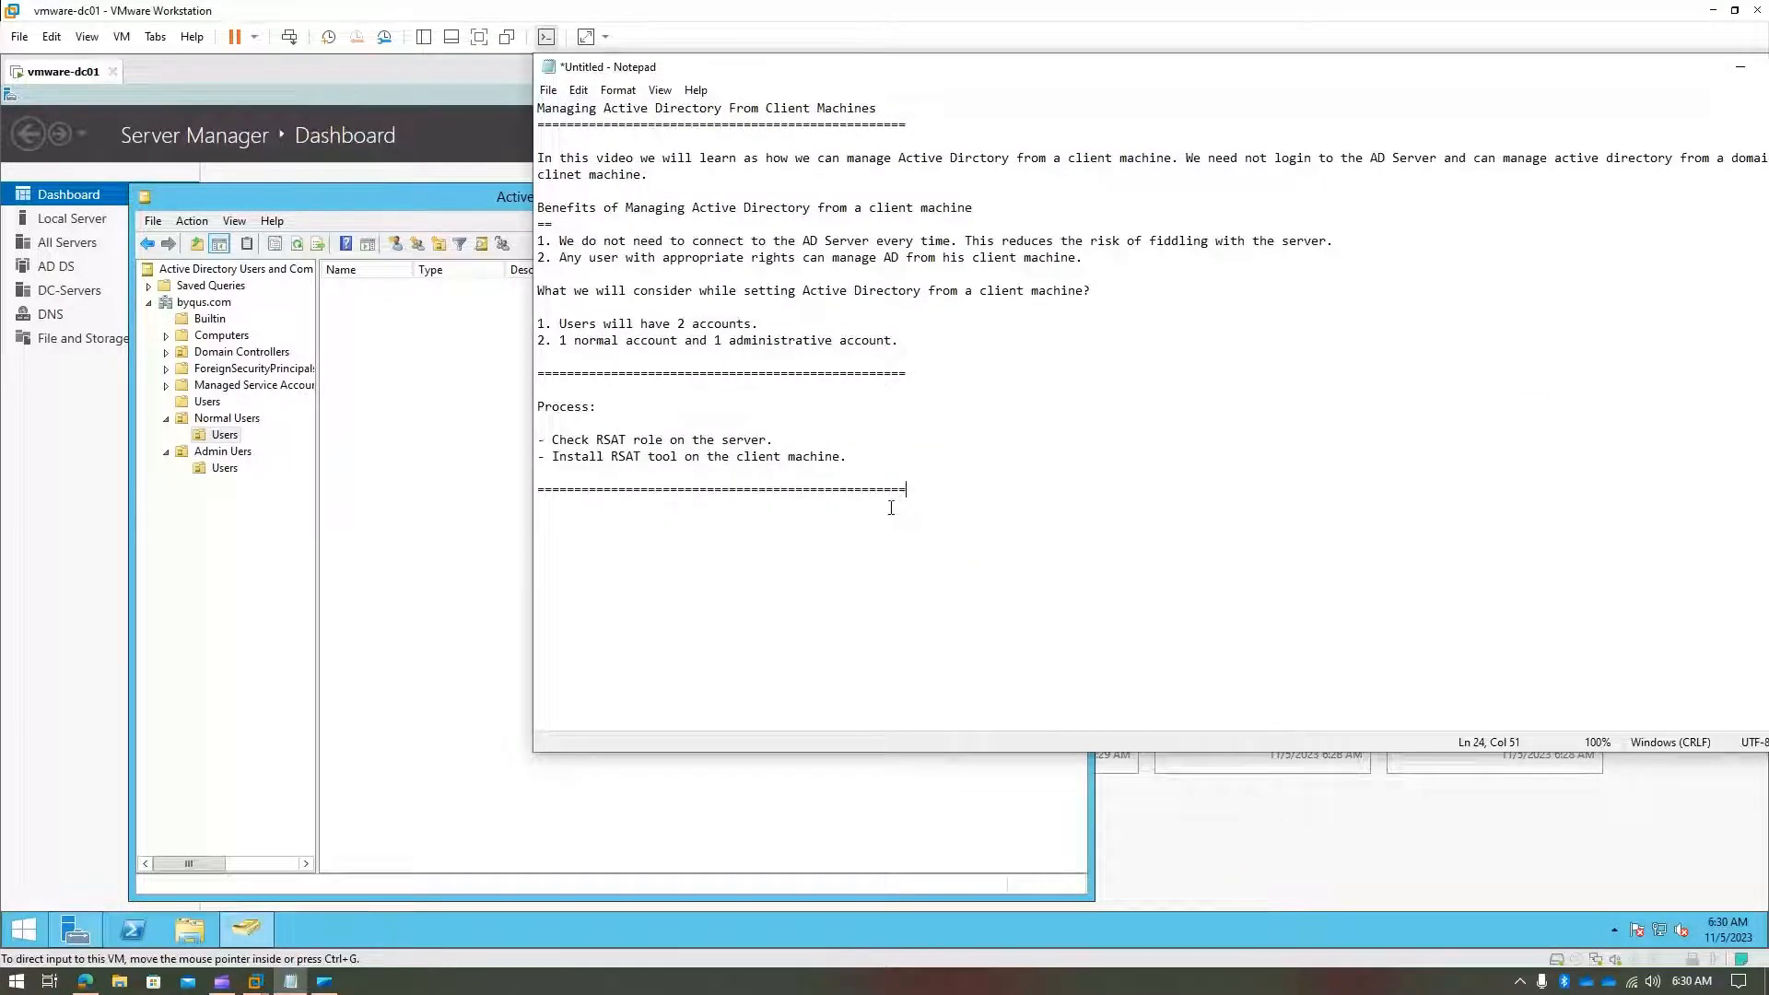
- Type the labels 'Name:' and 'Normal:' on separate new lines after the last separator
{"action": "key", "text": "Return"}
{"action": "key", "text": "Return"}
{"action": "type", "text": "Name: Sha"}
{"action": "key", "text": "BackSpace"}
{"action": "key", "text": "BackSpace"}
{"action": "key", "text": "BackSpace"}
{"action": "key", "text": "Return"}
{"action": "key", "text": "Return"}
{"action": "type", "text": "Normal:"}
{"action": "key", "text": "Return"}
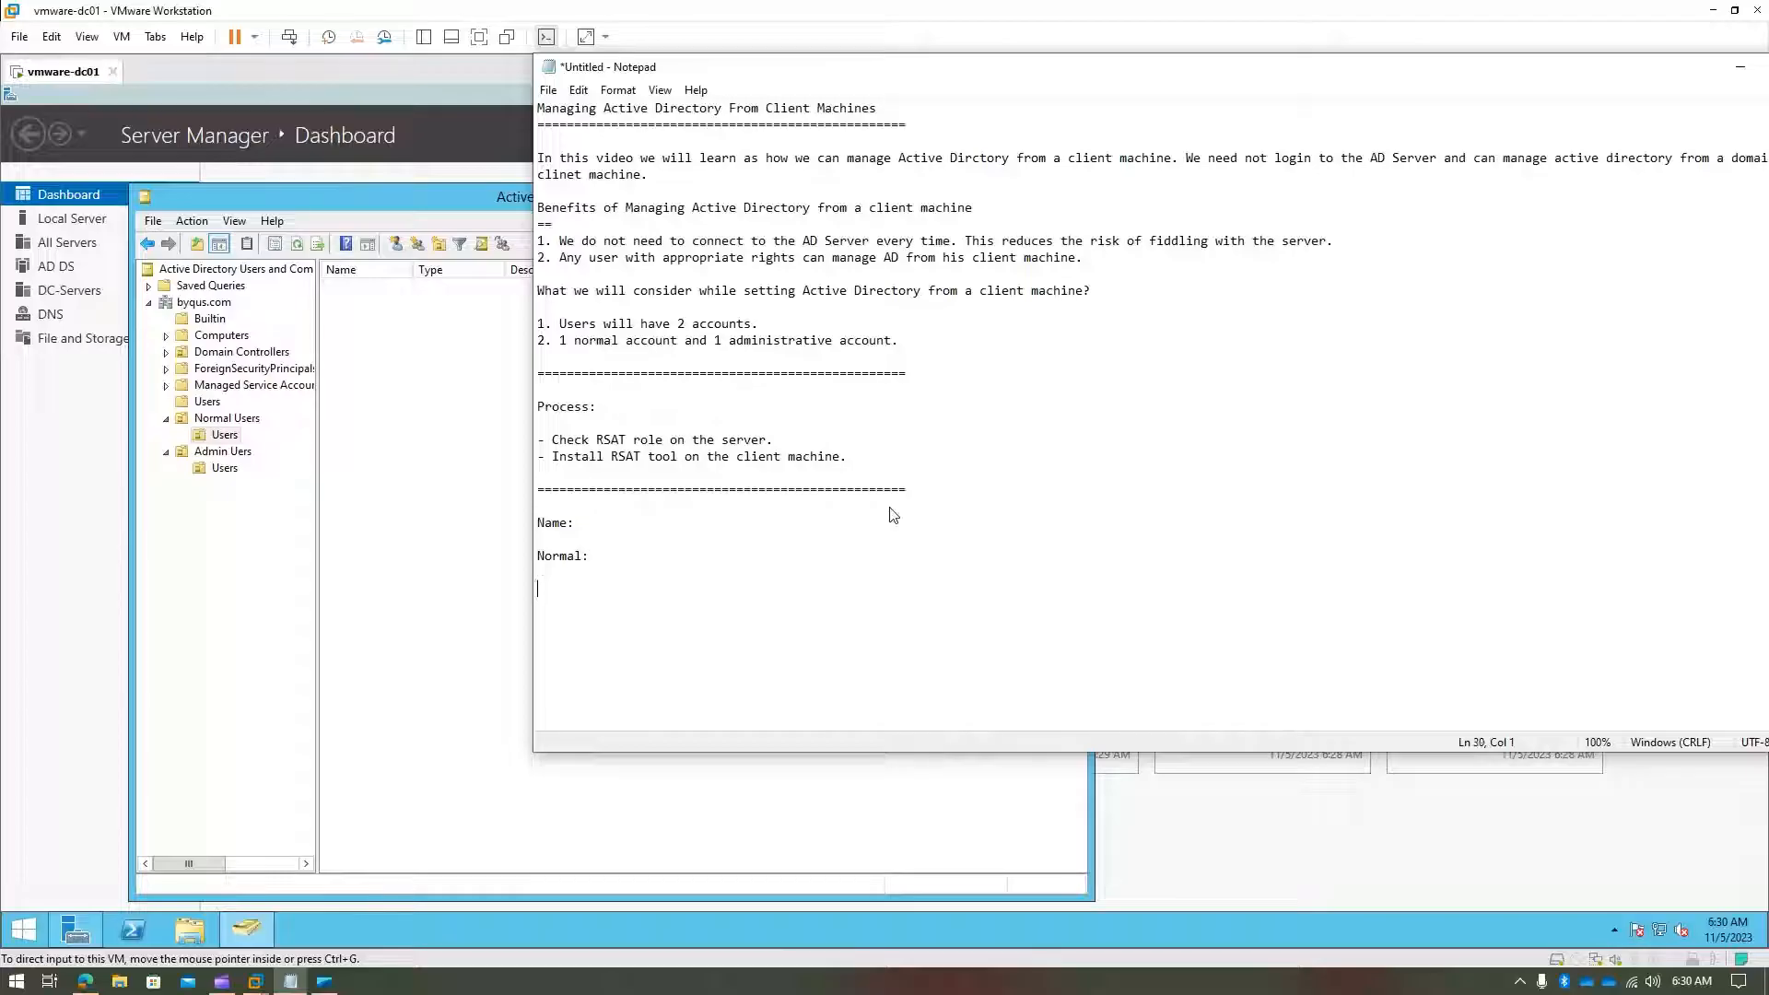
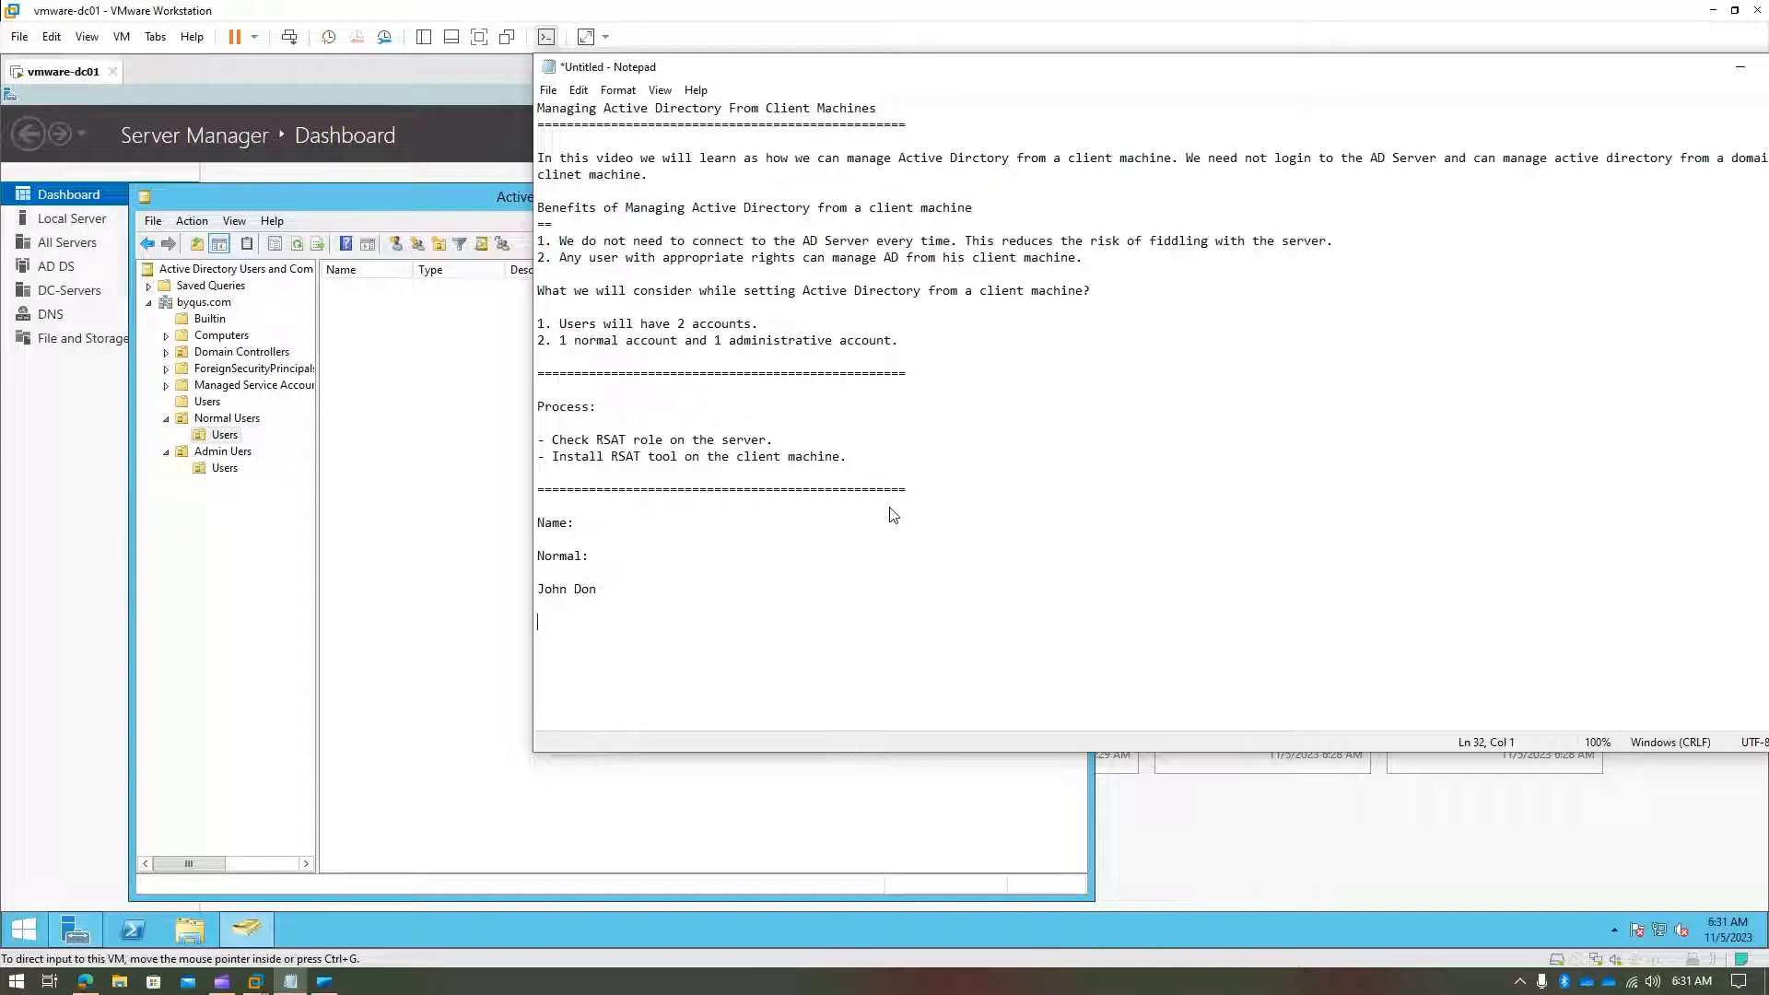
- Add an Admin Users heading and the admin account name to the Notepad notes, then return to the VM
{"action": "type", "text": "dm"}
{"action": "type", "text": "Jo"}
{"action": "type", "text": "Adm"}
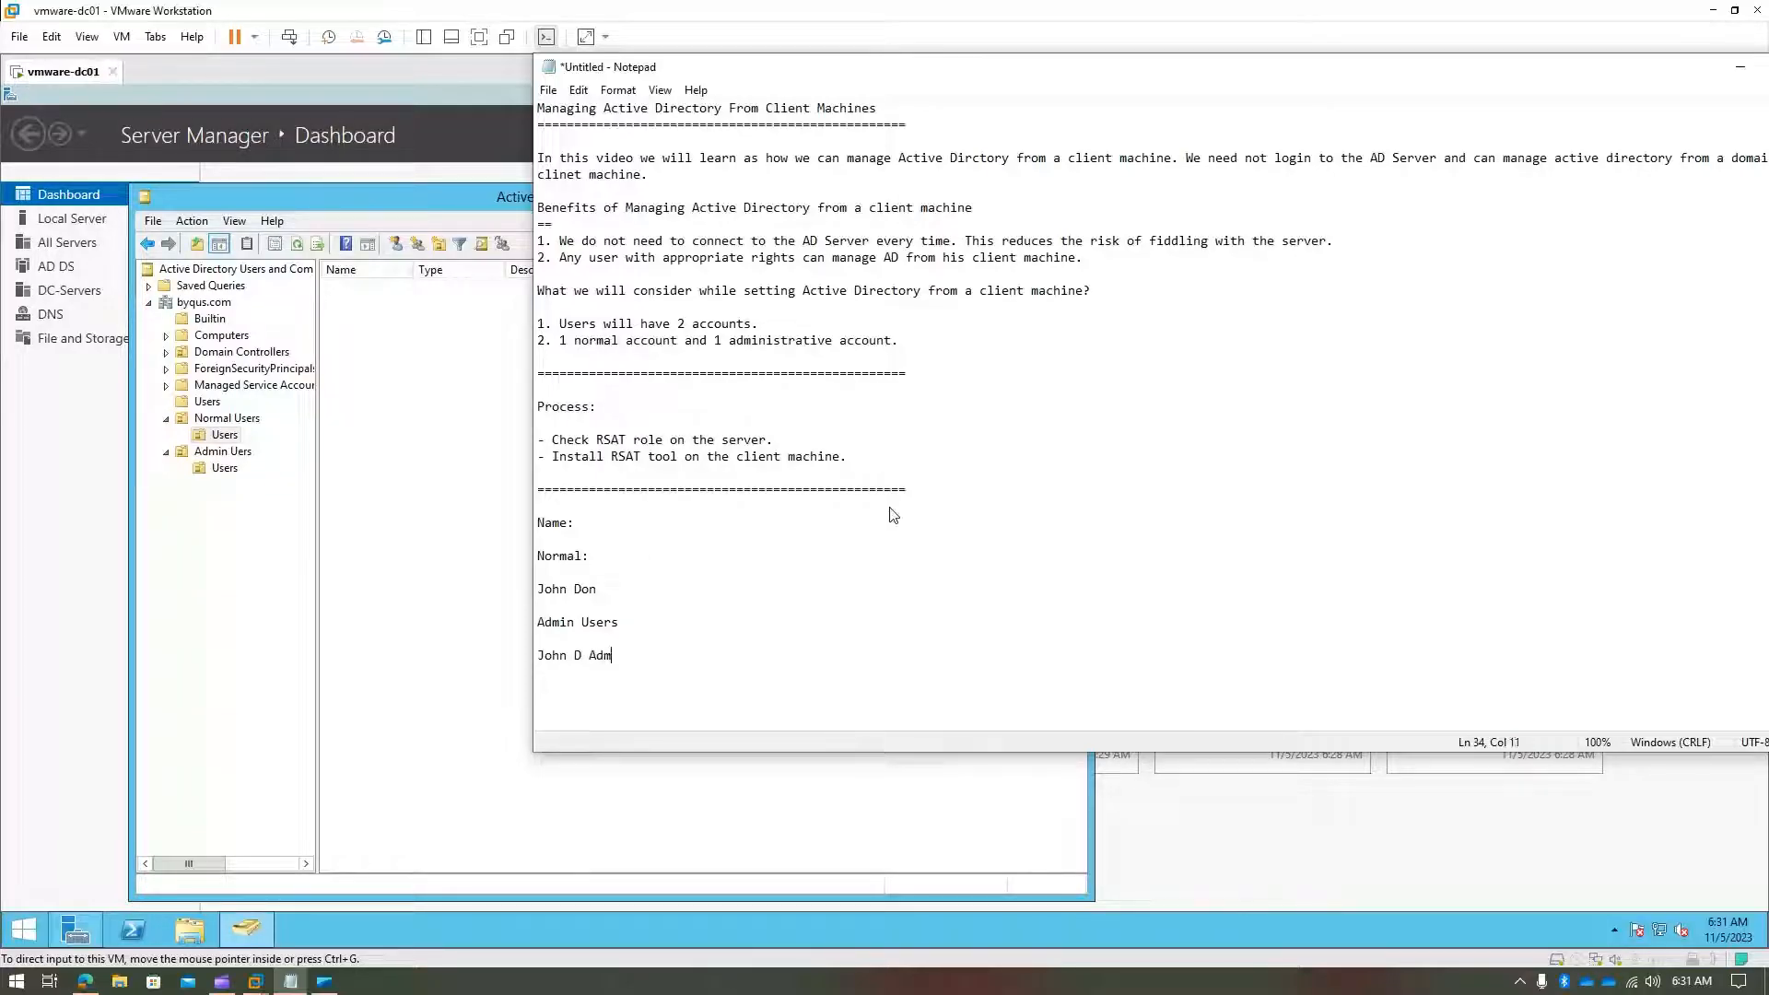
{"action": "left_click", "coordinate": [418, 582]}
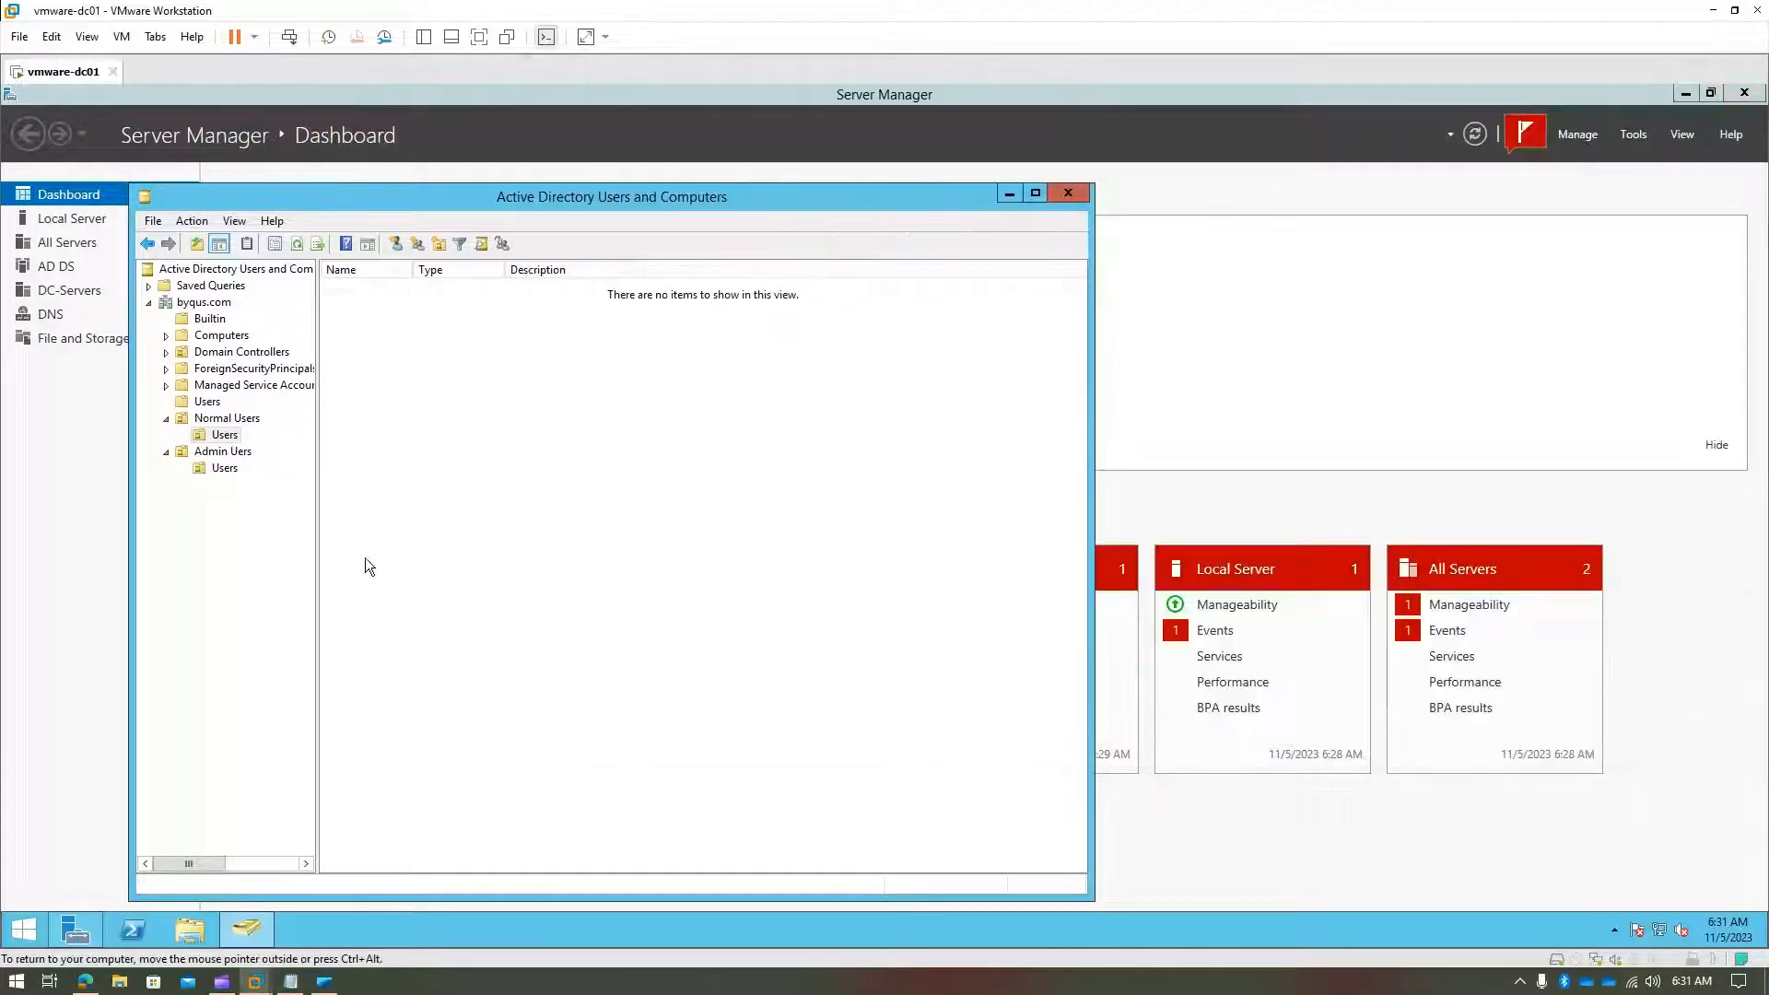
- Start a new user in Normal Users > Users and enter the normal user's first and last name
{"action": "right_click", "coordinate": [208, 435]}
{"action": "mouse_move", "coordinate": [310, 516]}
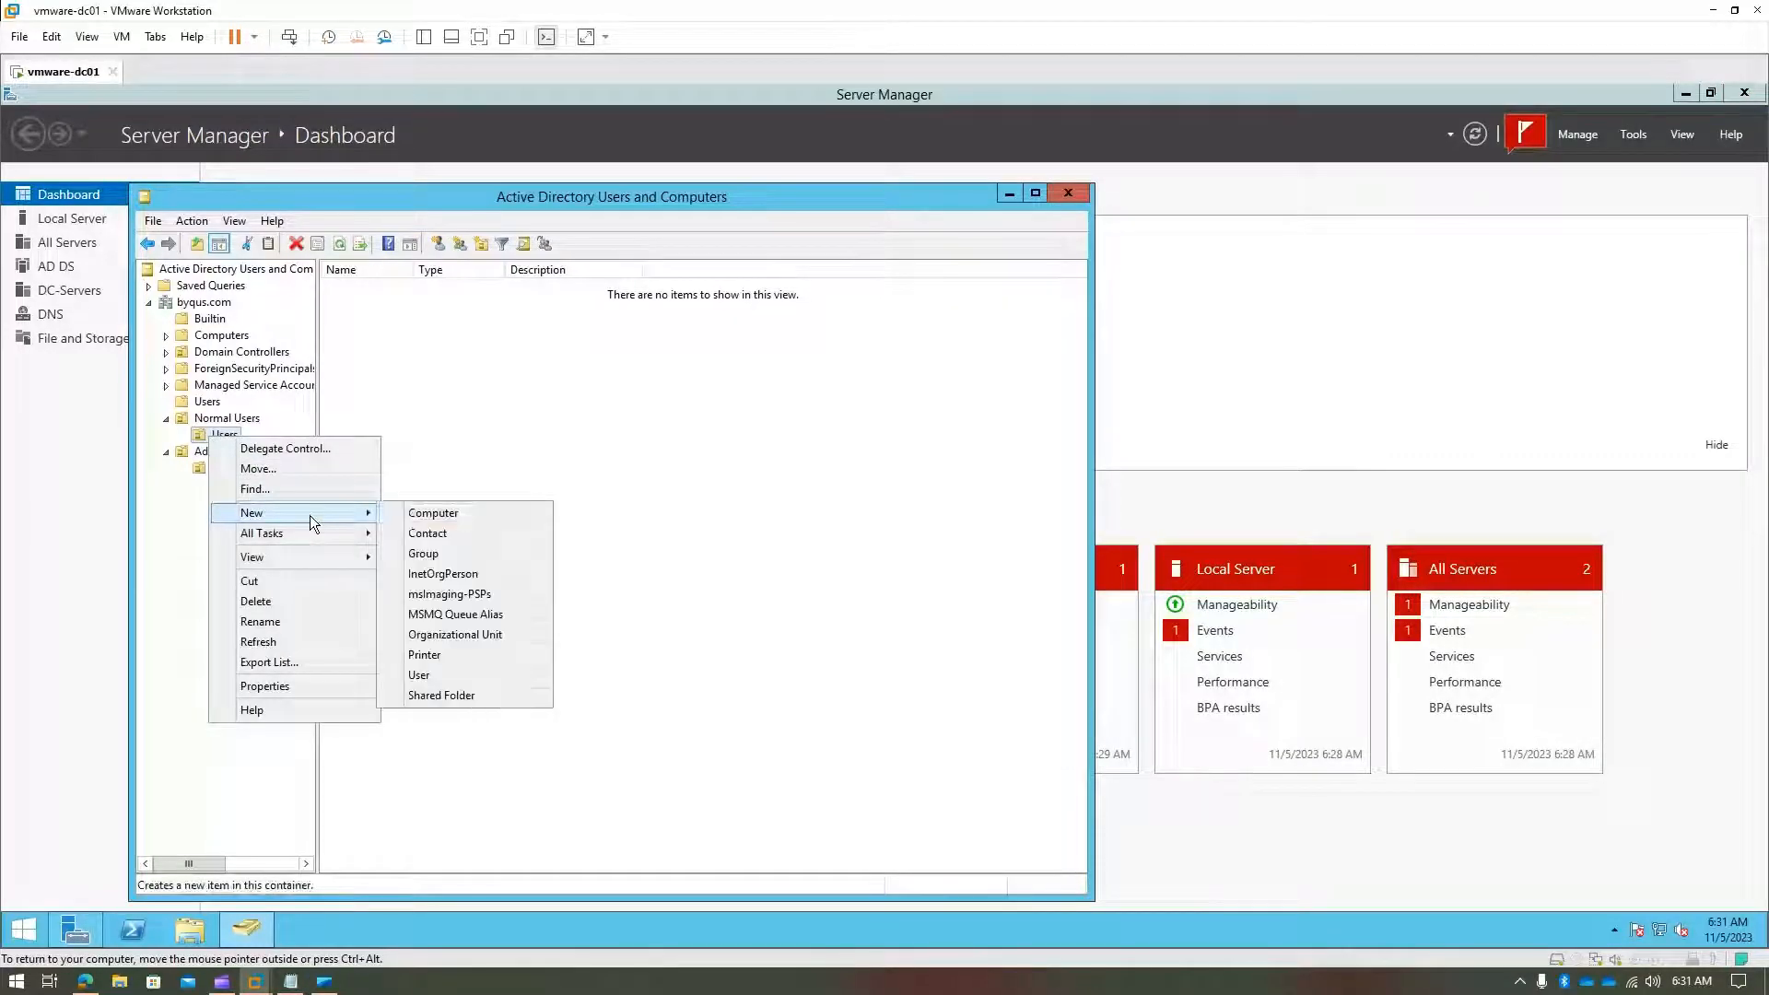
{"action": "left_click", "coordinate": [477, 678]}
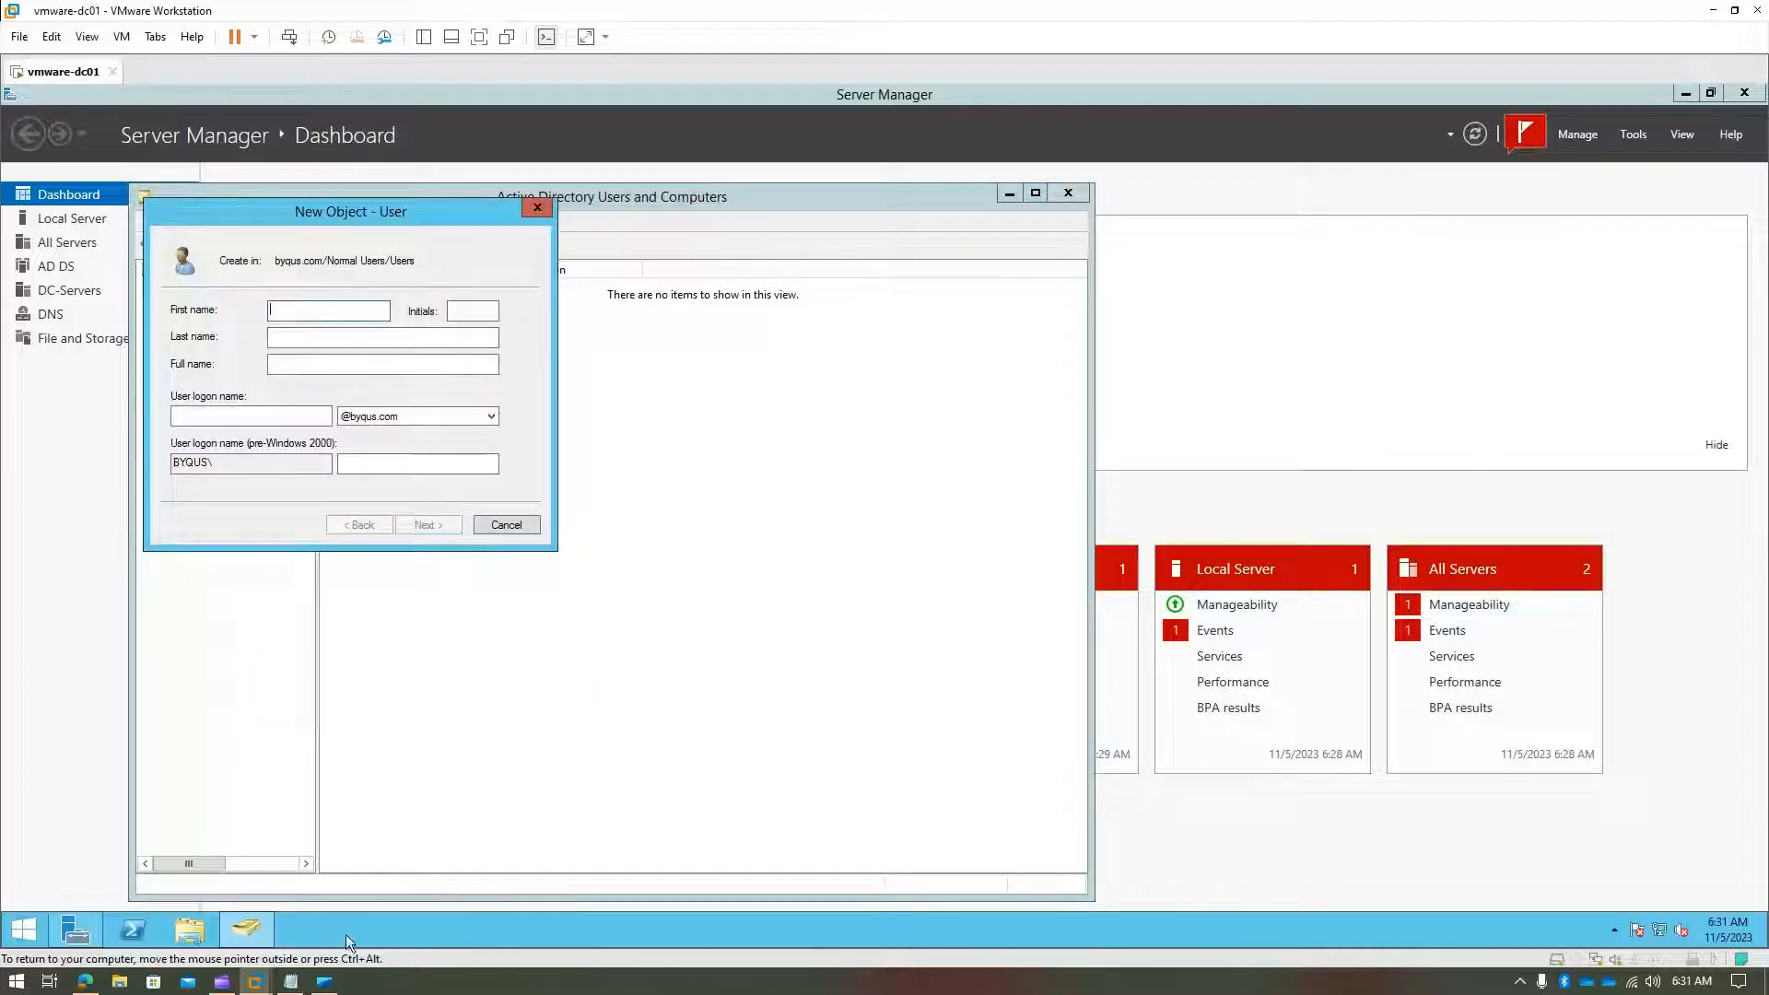
{"action": "left_click", "coordinate": [290, 981]}
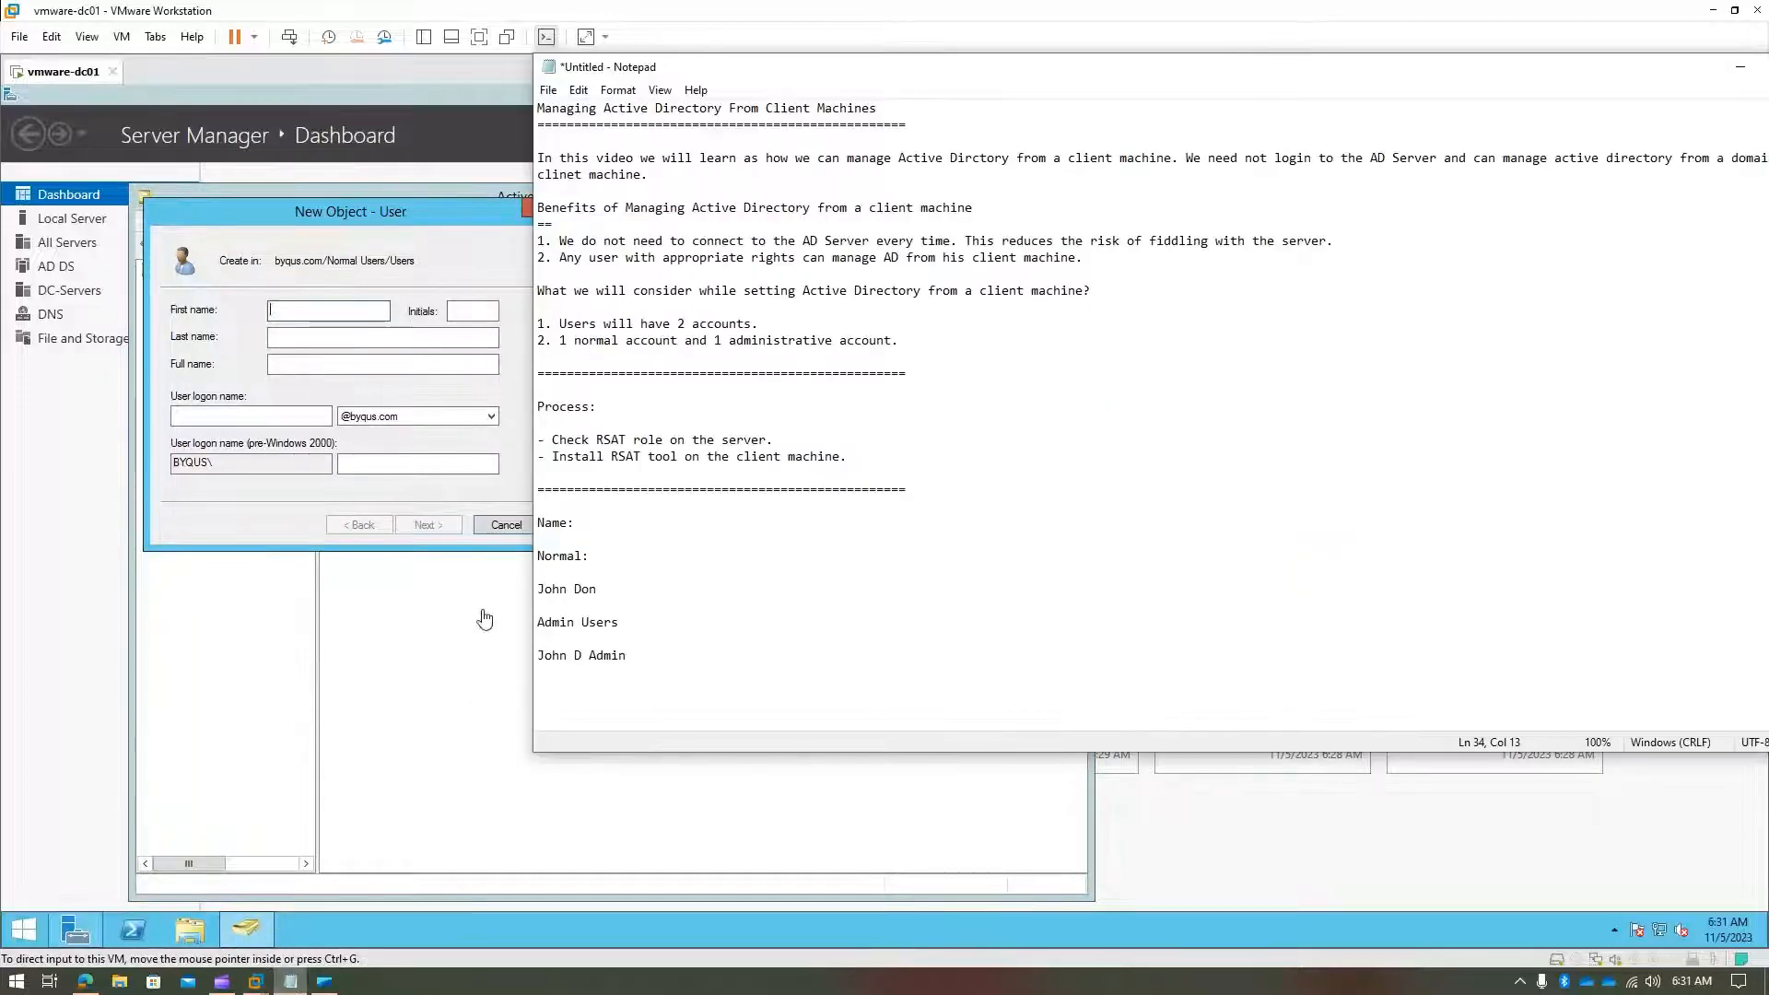
{"action": "left_click", "coordinate": [297, 320]}
{"action": "type", "text": "Jo"}
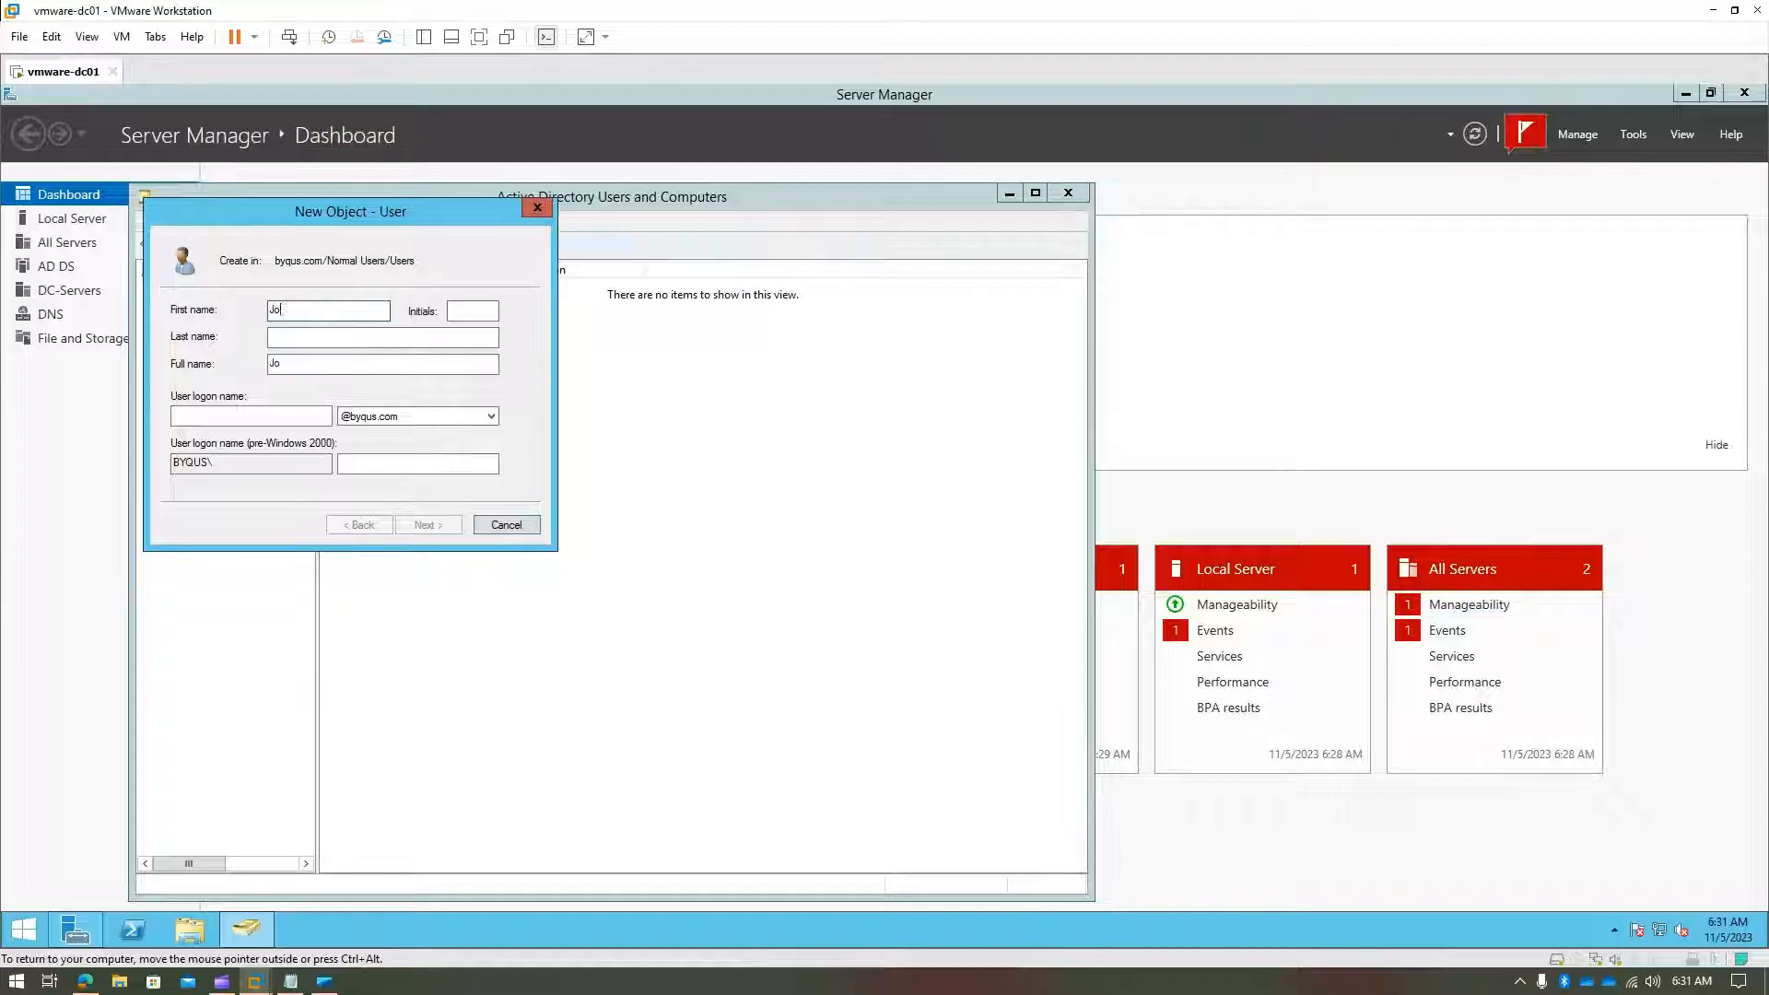
{"action": "type", "text": "hn"}
{"action": "key", "text": "Tab"}
{"action": "type", "text": "Don"}
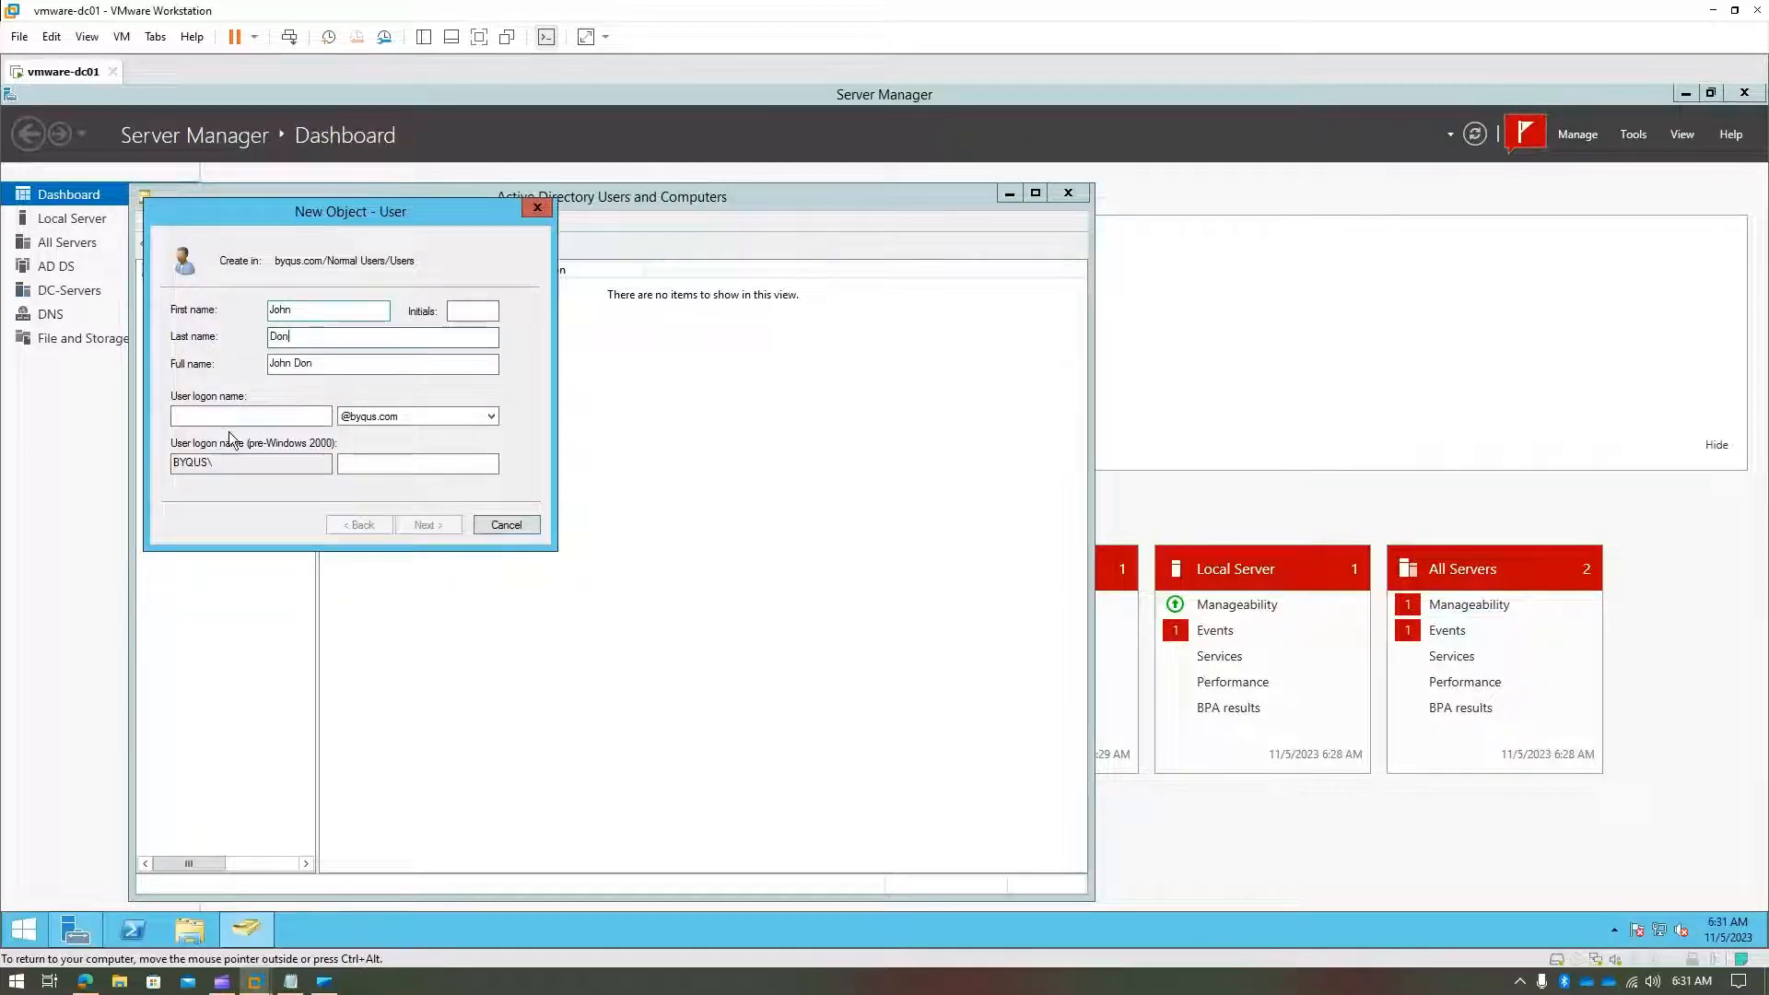
- Enter the logon name and the password twice, untick 'must change password', and finish the user
{"action": "left_click", "coordinate": [230, 417]}
{"action": "type", "text": "john"}
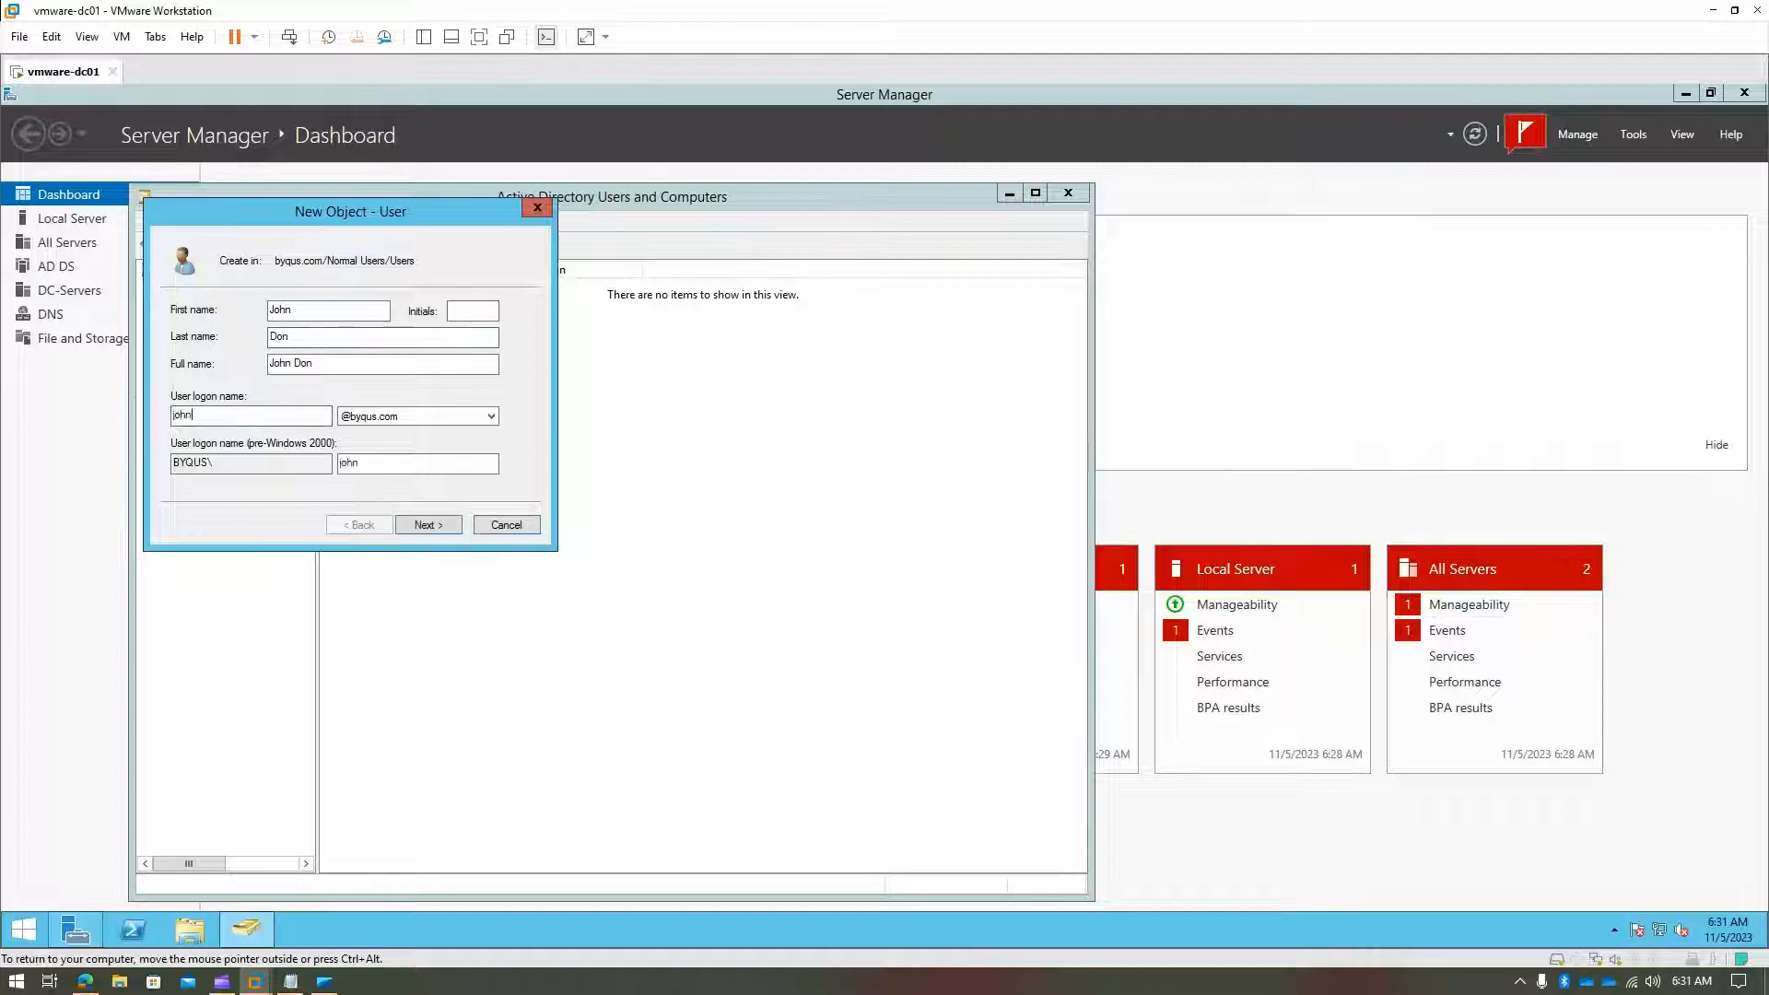
{"action": "type", "text": ".don"}
{"action": "left_click", "coordinate": [426, 524]}
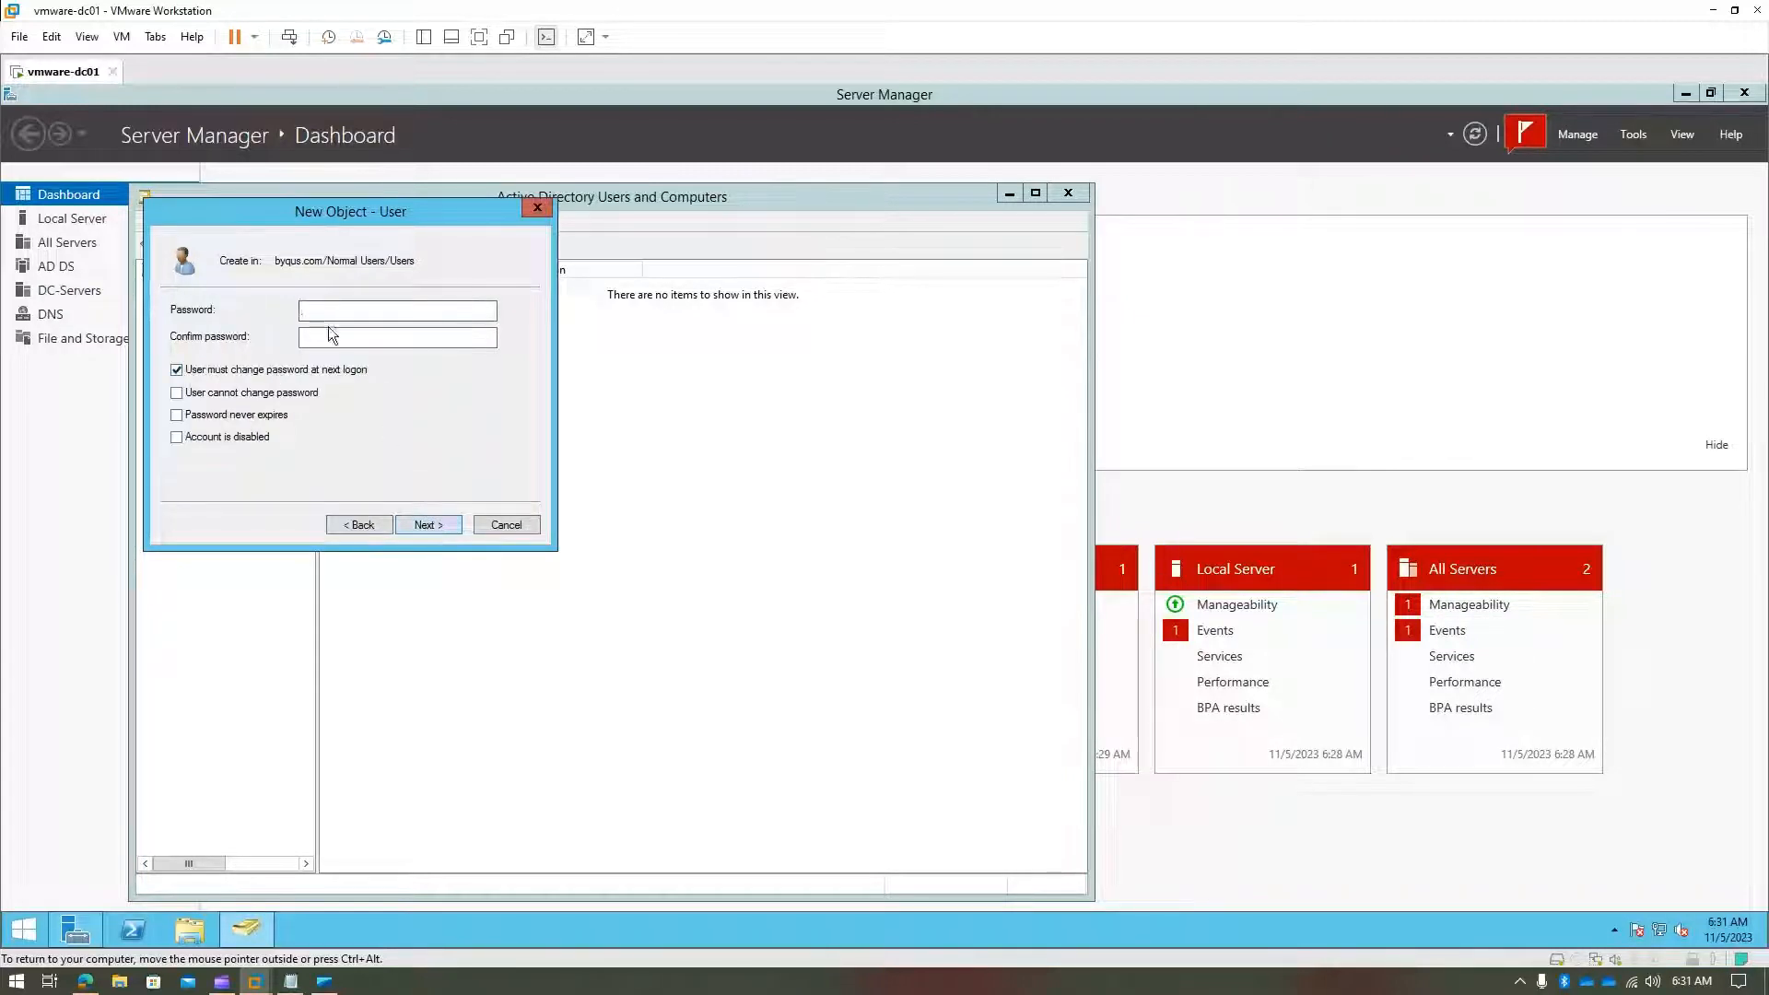
{"action": "type", "text": "P@ssw0rd"}
{"action": "key", "text": "Tab"}
{"action": "type", "text": "P"}
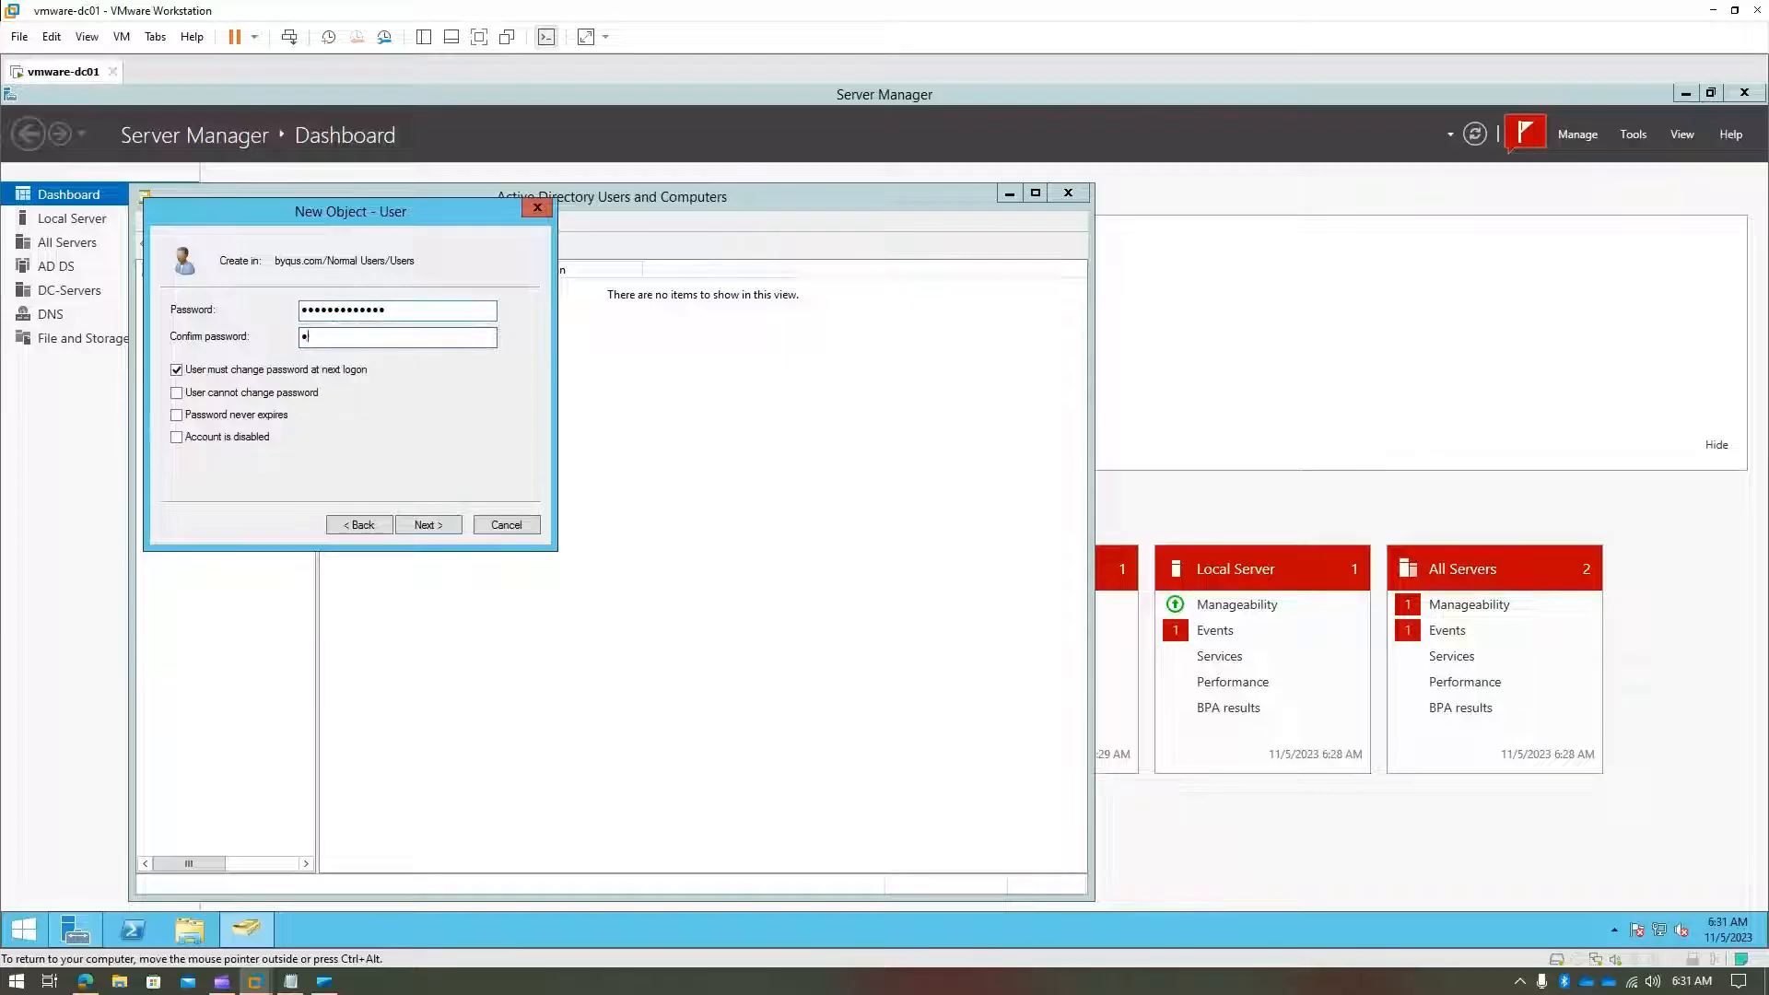
{"action": "type", "text": "••••••••••"}
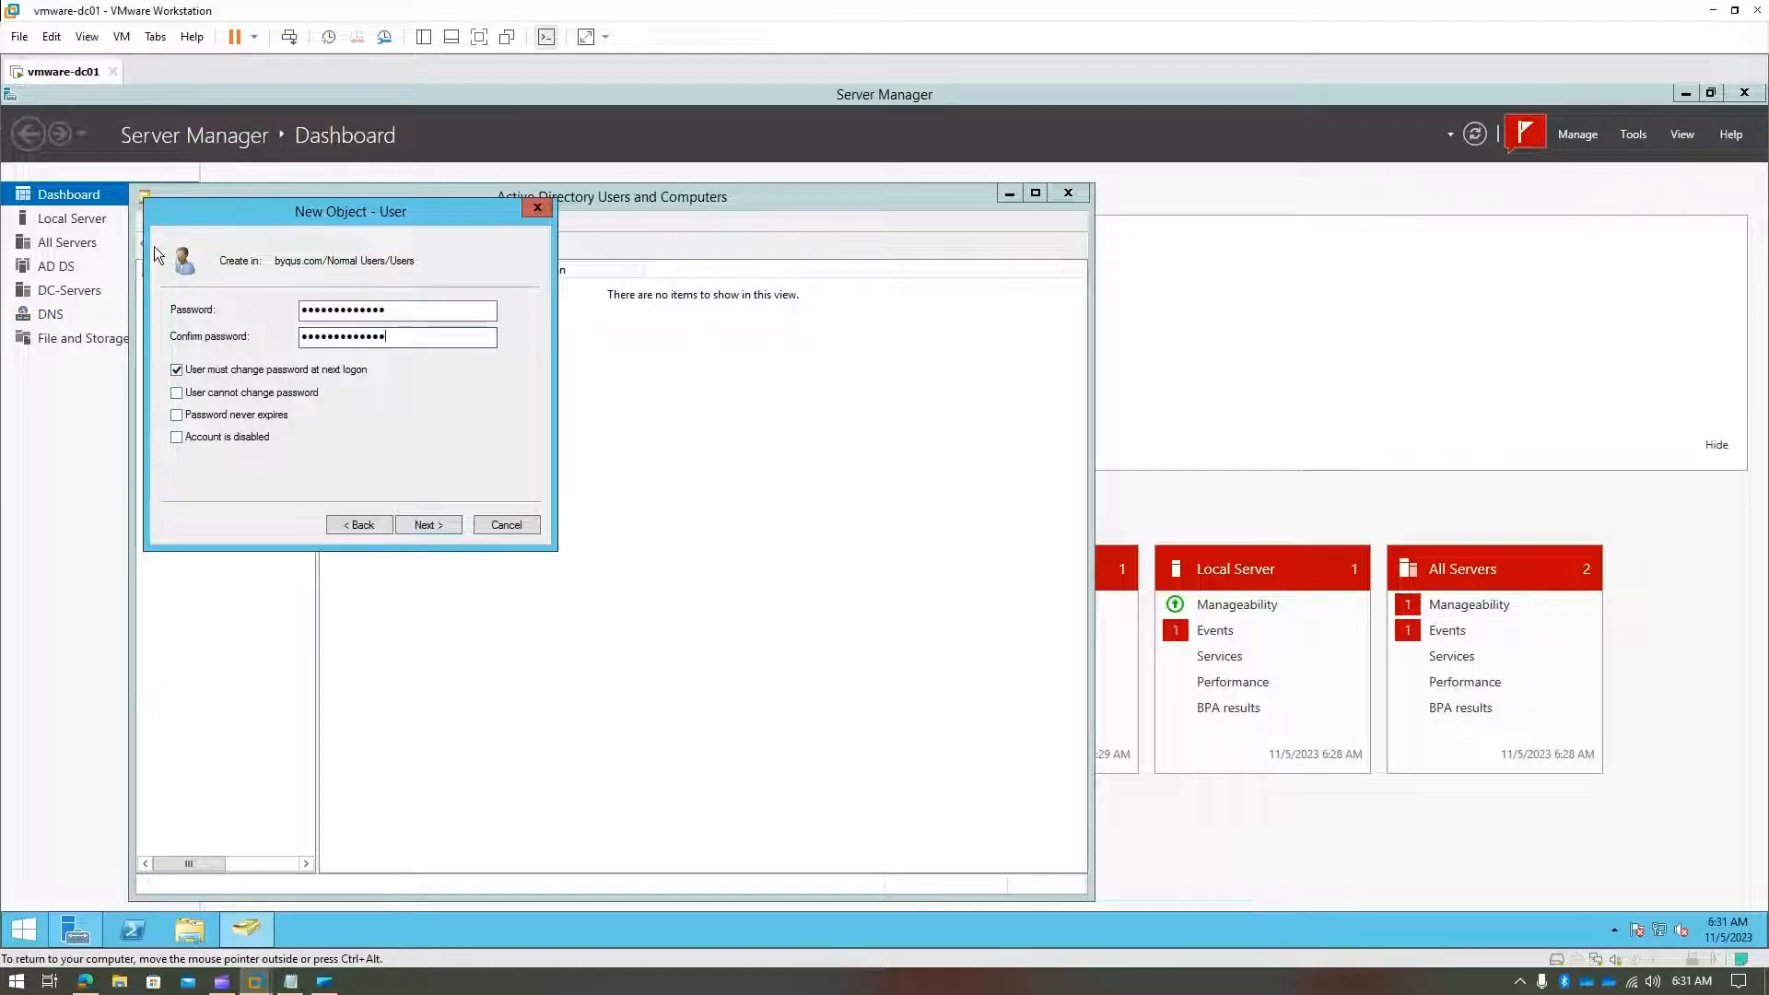
{"action": "left_click", "coordinate": [177, 370]}
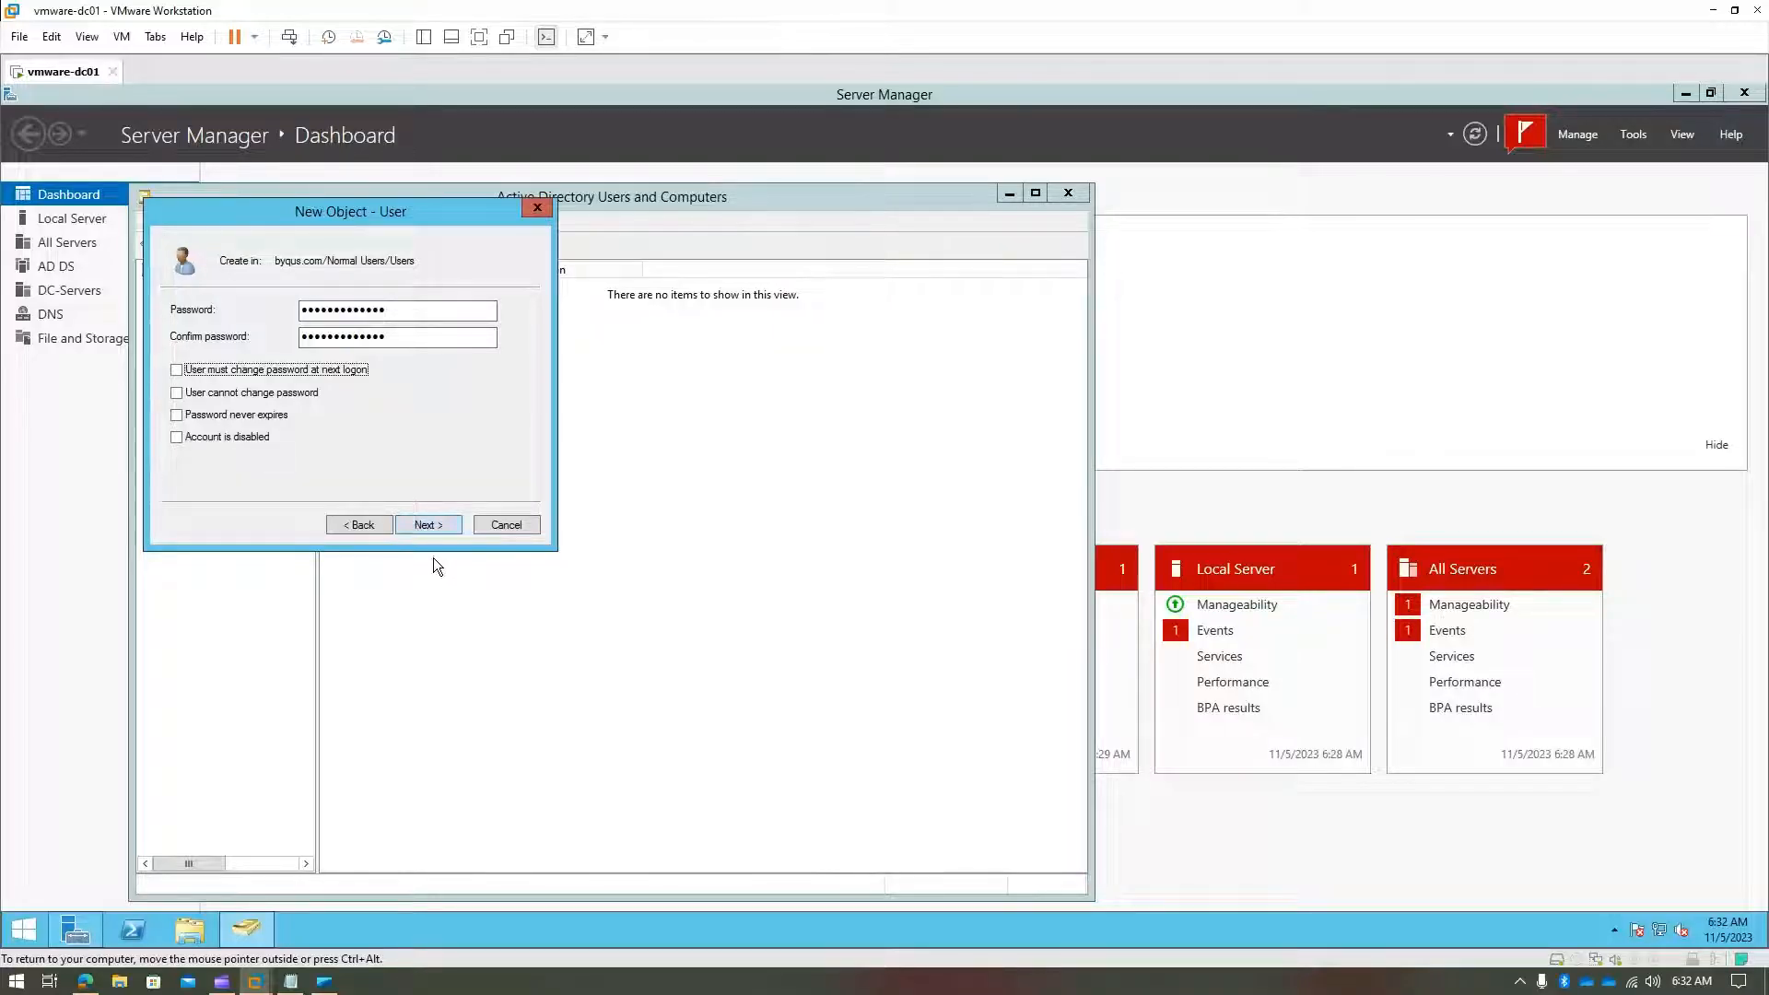
{"action": "left_click", "coordinate": [423, 524]}
{"action": "left_click", "coordinate": [423, 524]}
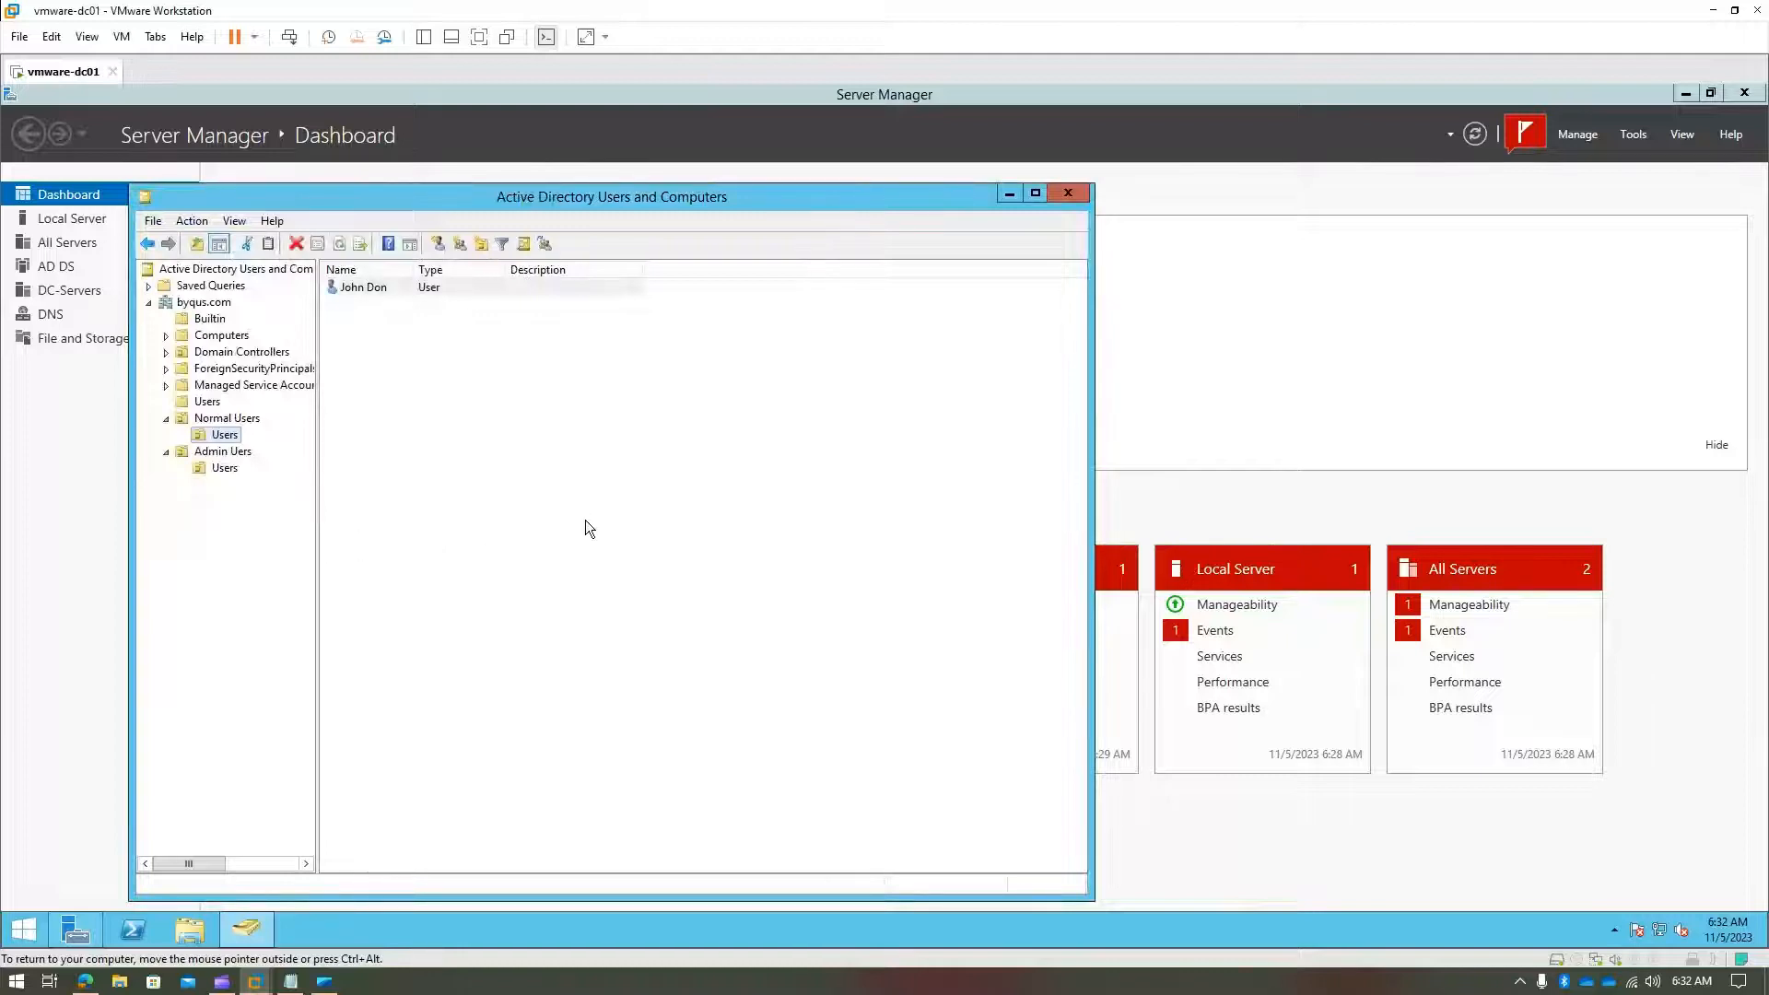
- Start a new user in Admin Users > Users and enter the admin account's name fields
{"action": "left_click", "coordinate": [224, 468]}
{"action": "right_click", "coordinate": [223, 468]}
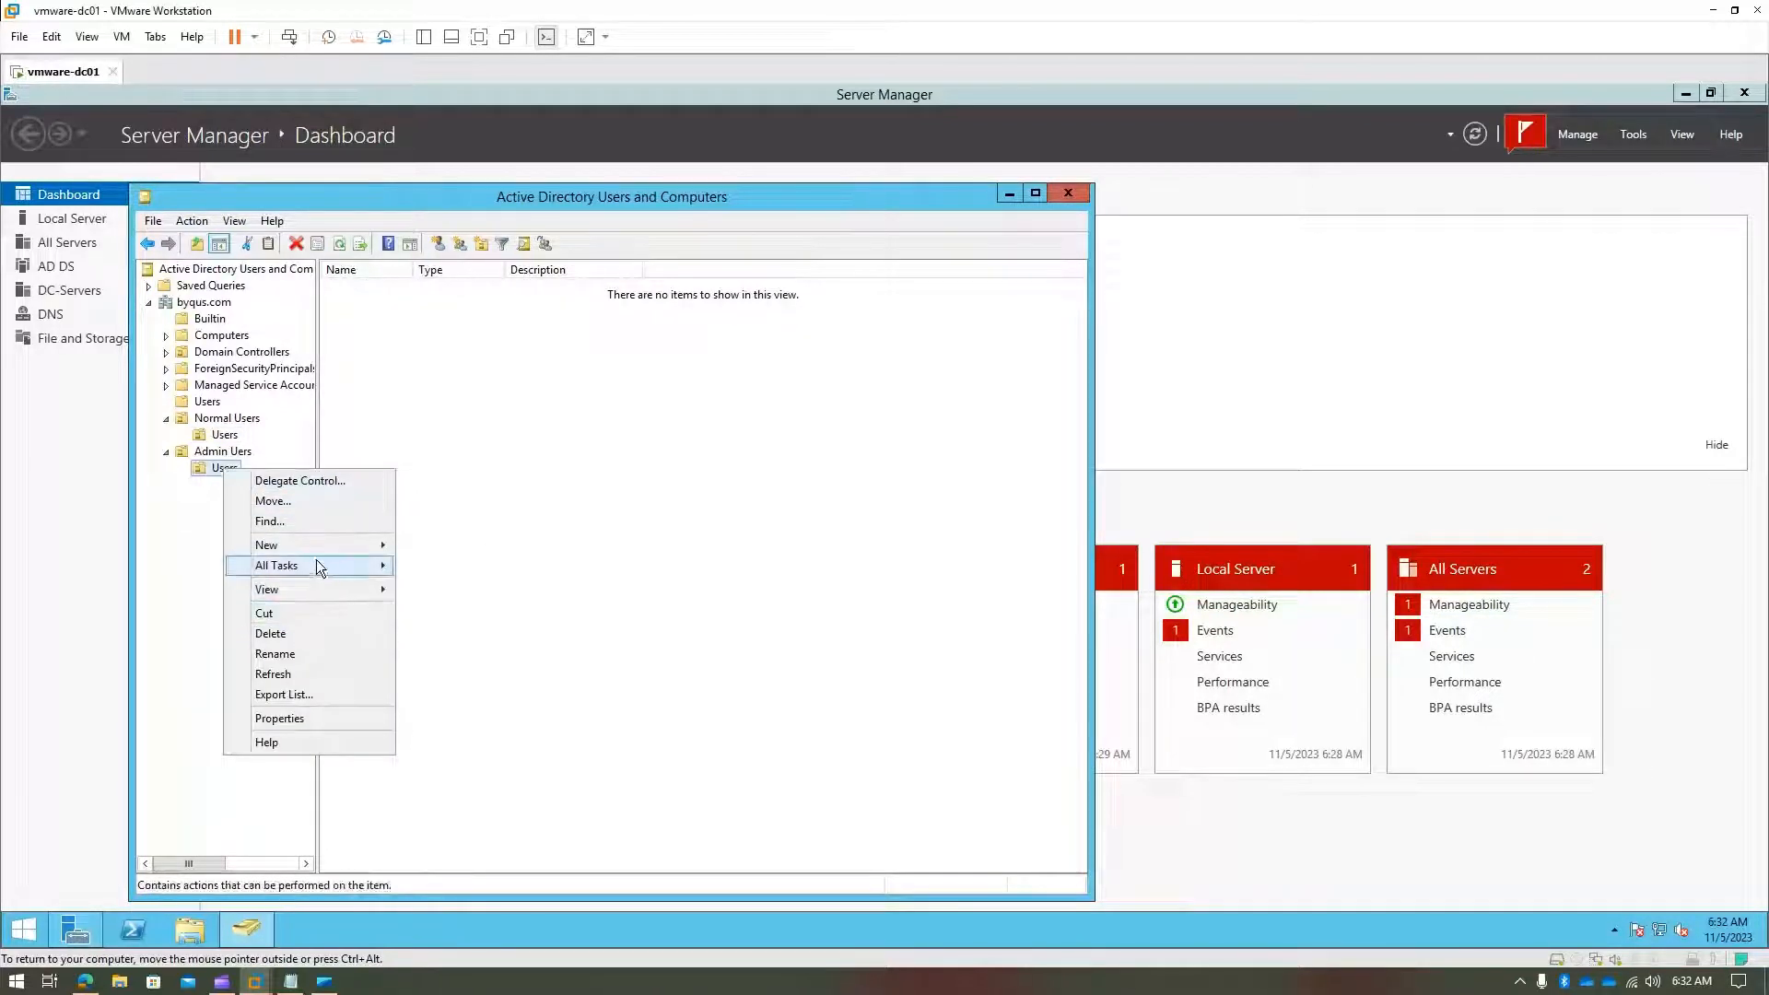
{"action": "mouse_move", "coordinate": [318, 544]}
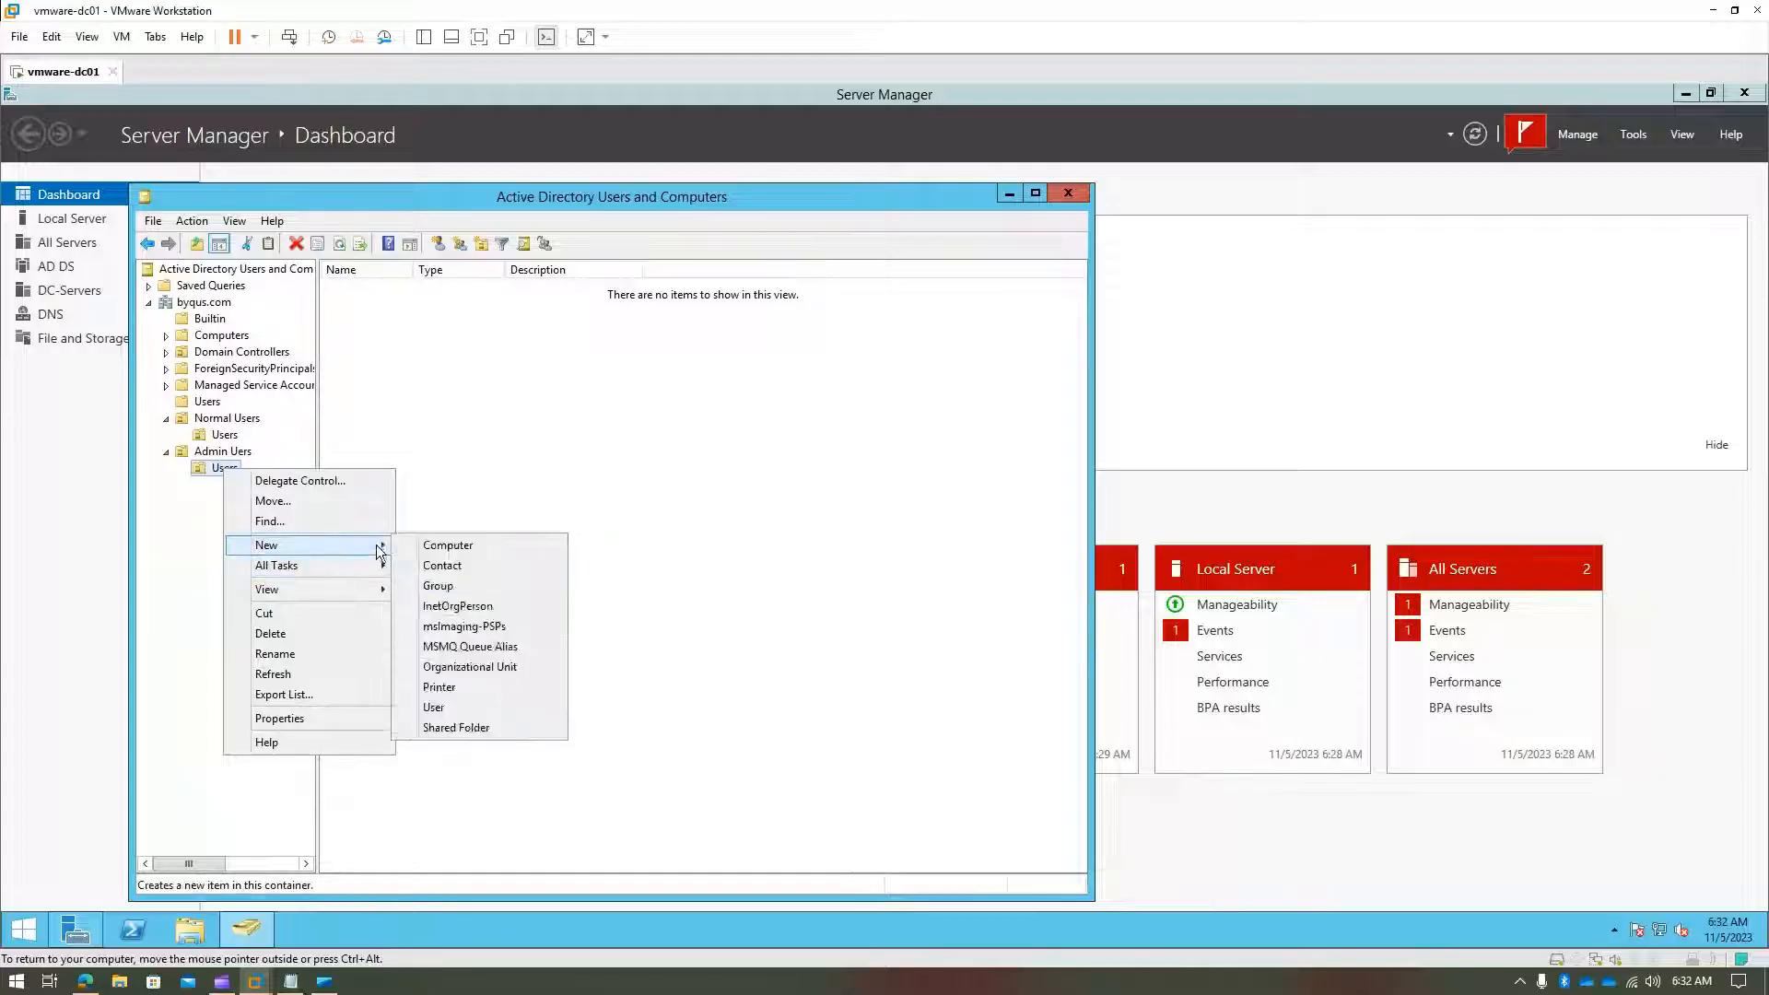
{"action": "left_click", "coordinate": [483, 706]}
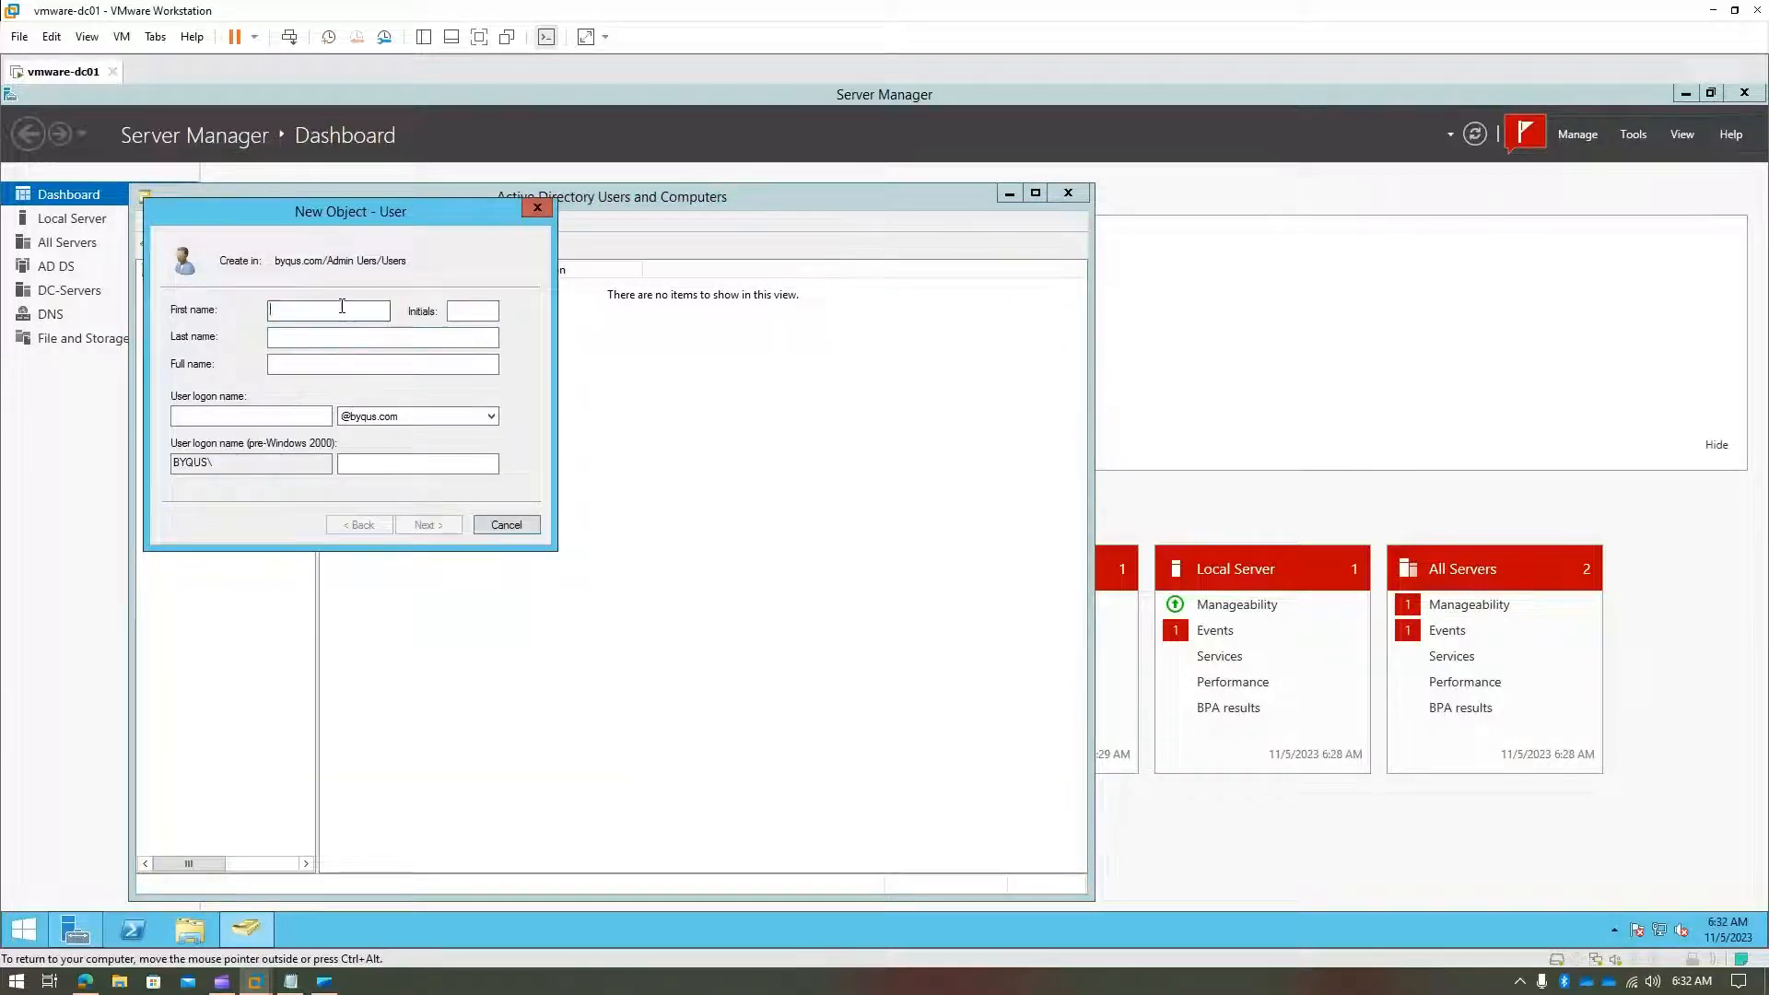
{"action": "type", "text": "John"}
{"action": "key", "text": "Tab"}
{"action": "type", "text": "Admin"}
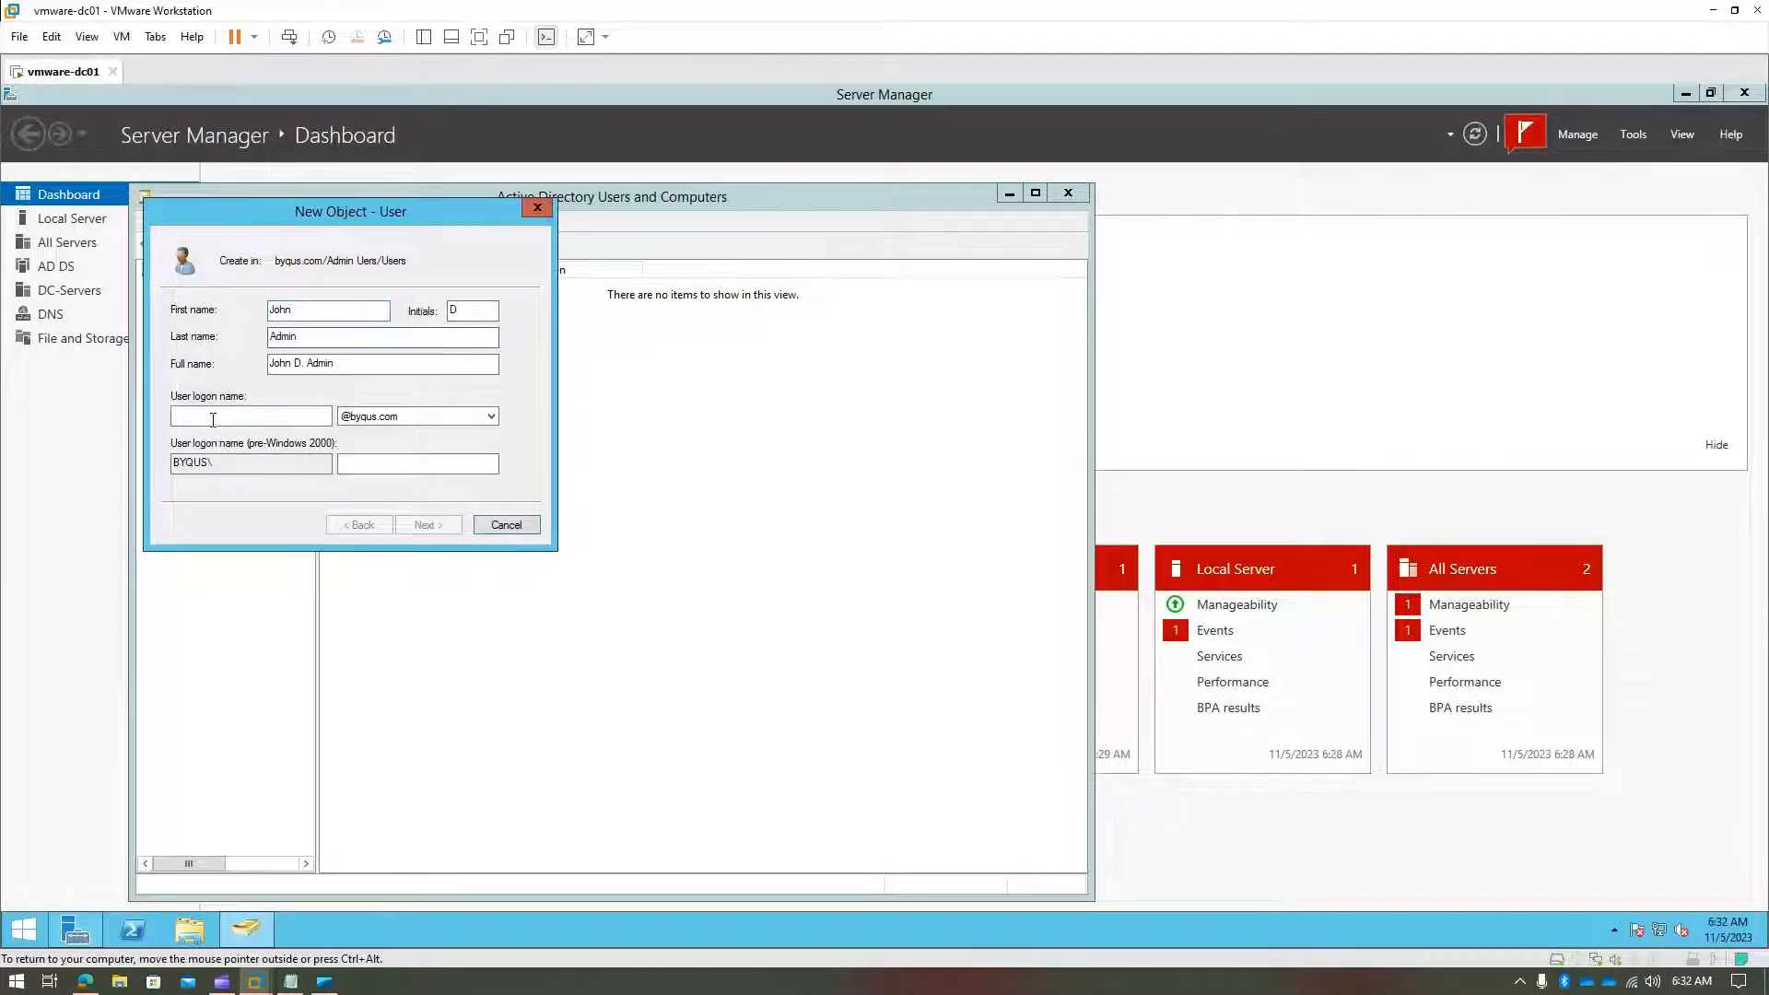
{"action": "type", "text": "john"}
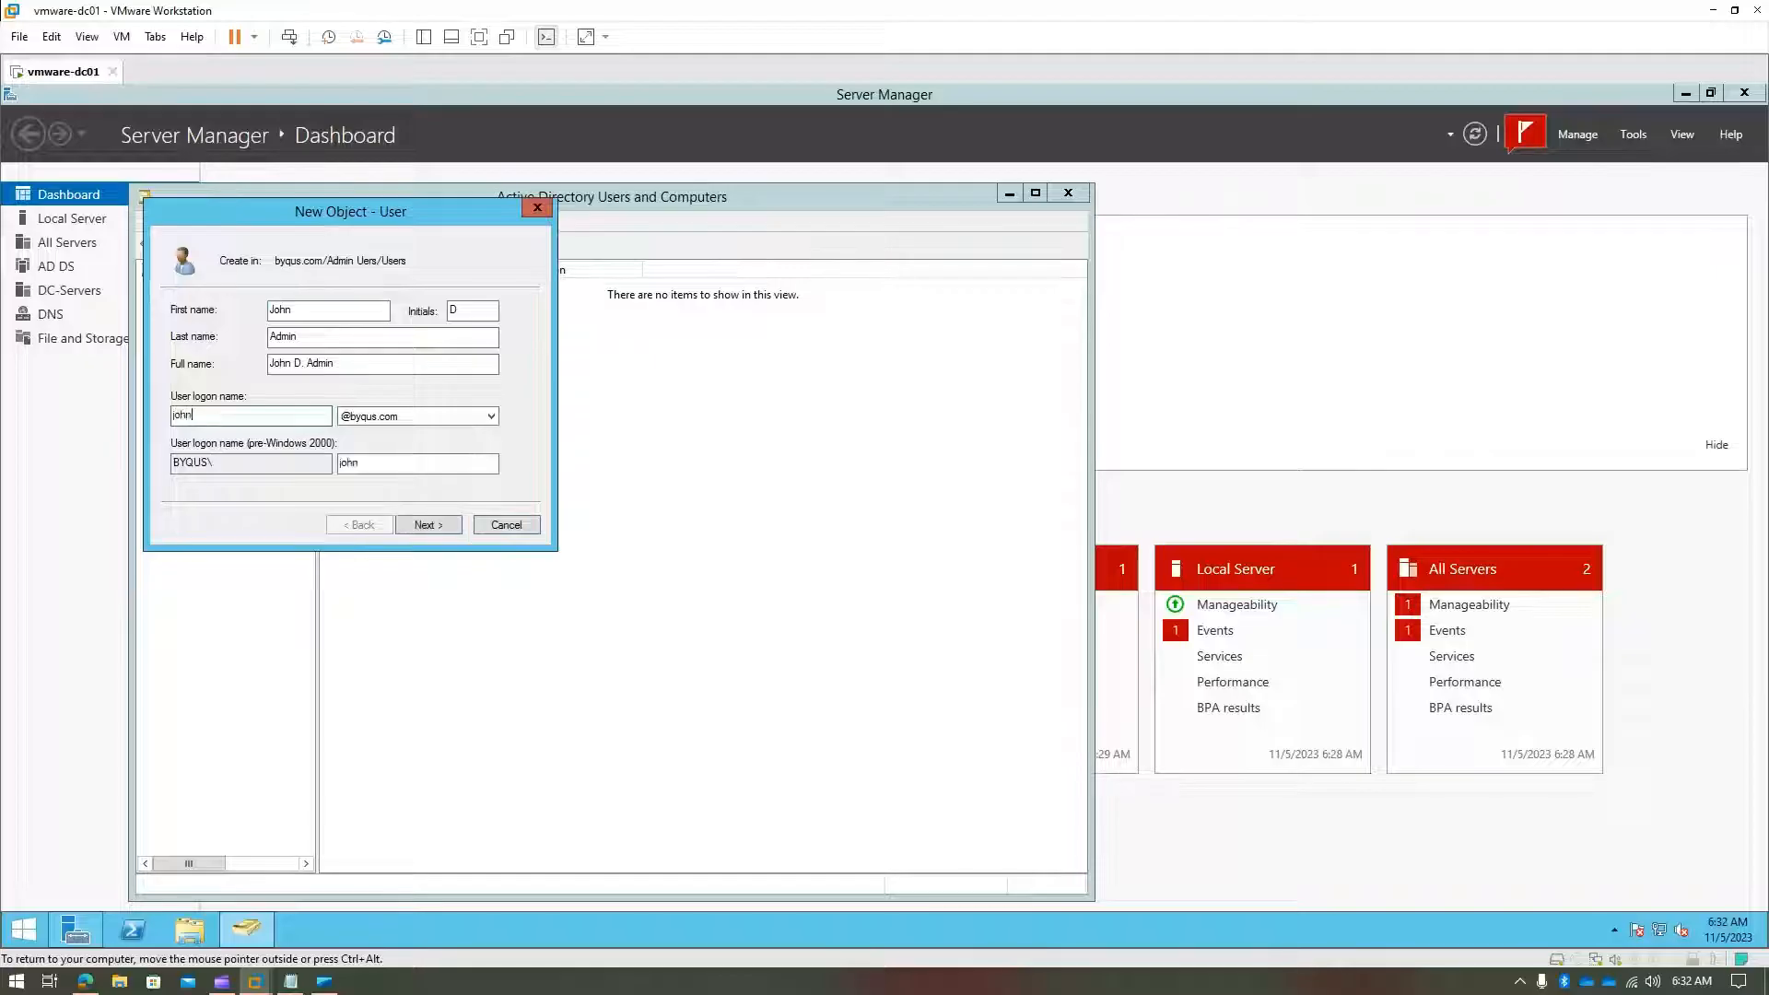
{"action": "type", "text": ".d.admin"}
- Set and confirm the admin password, untick 'must change password', finish, and view the container
{"action": "left_click", "coordinate": [452, 527]}
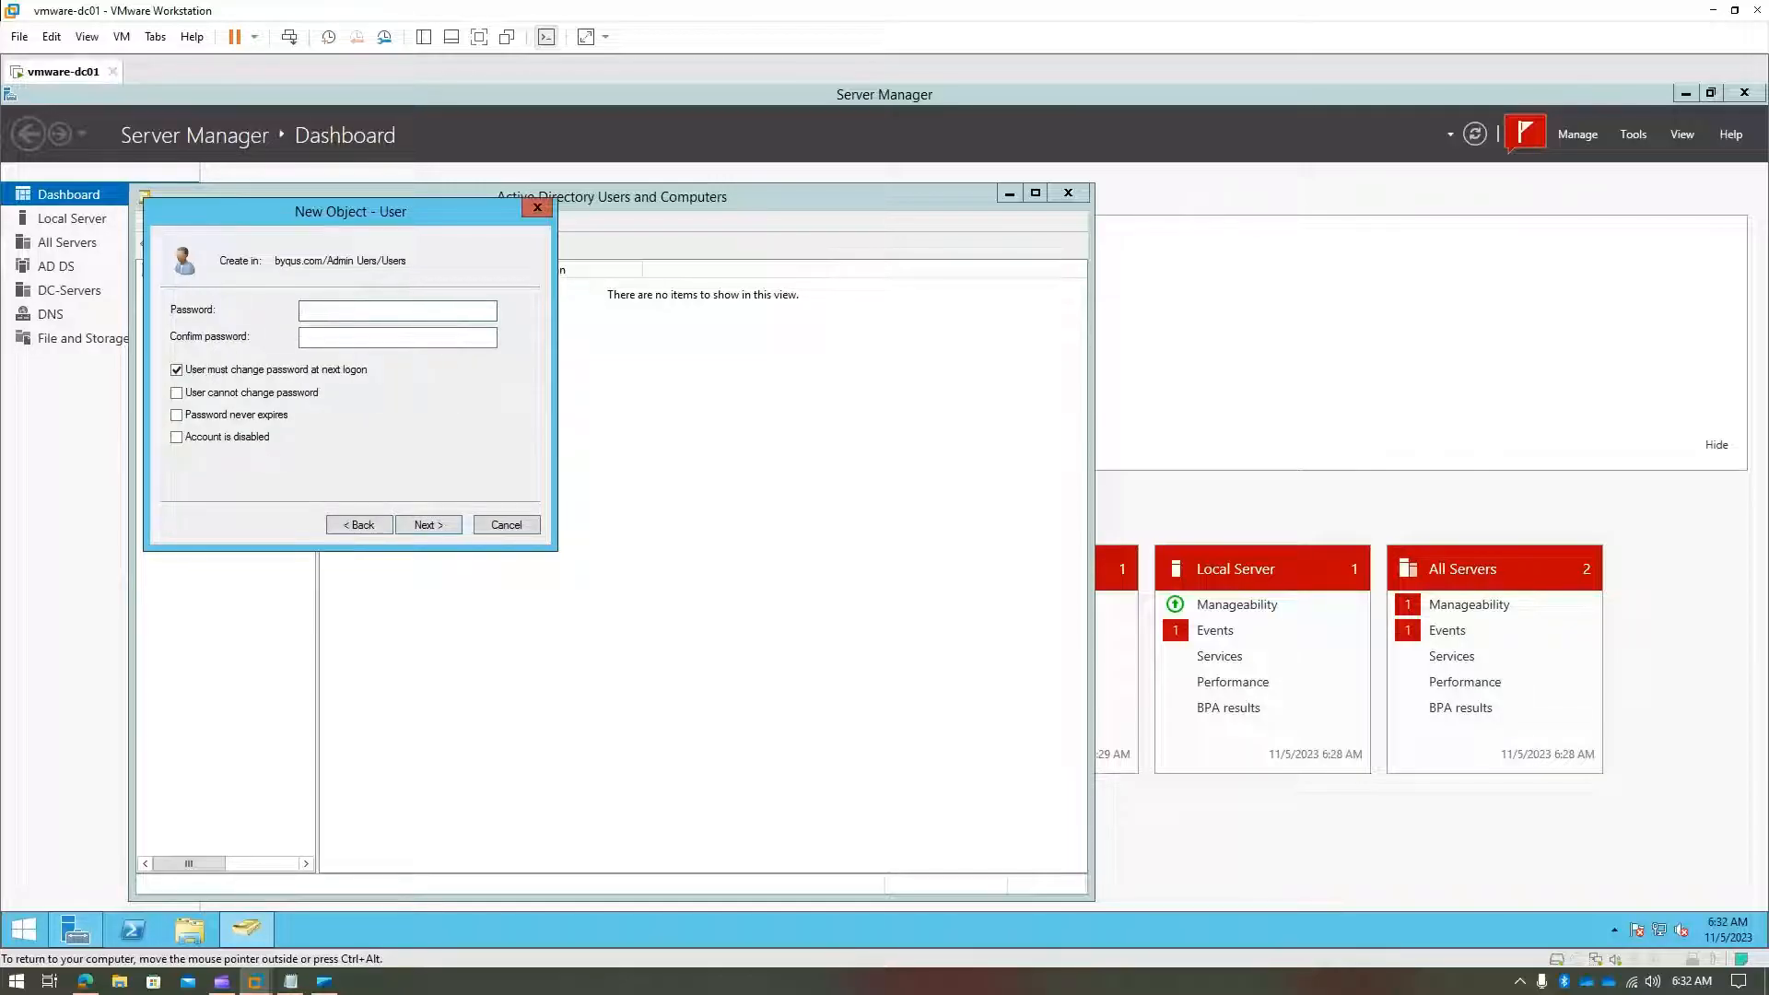
{"action": "type", "text": "P@ssw0rd2023"}
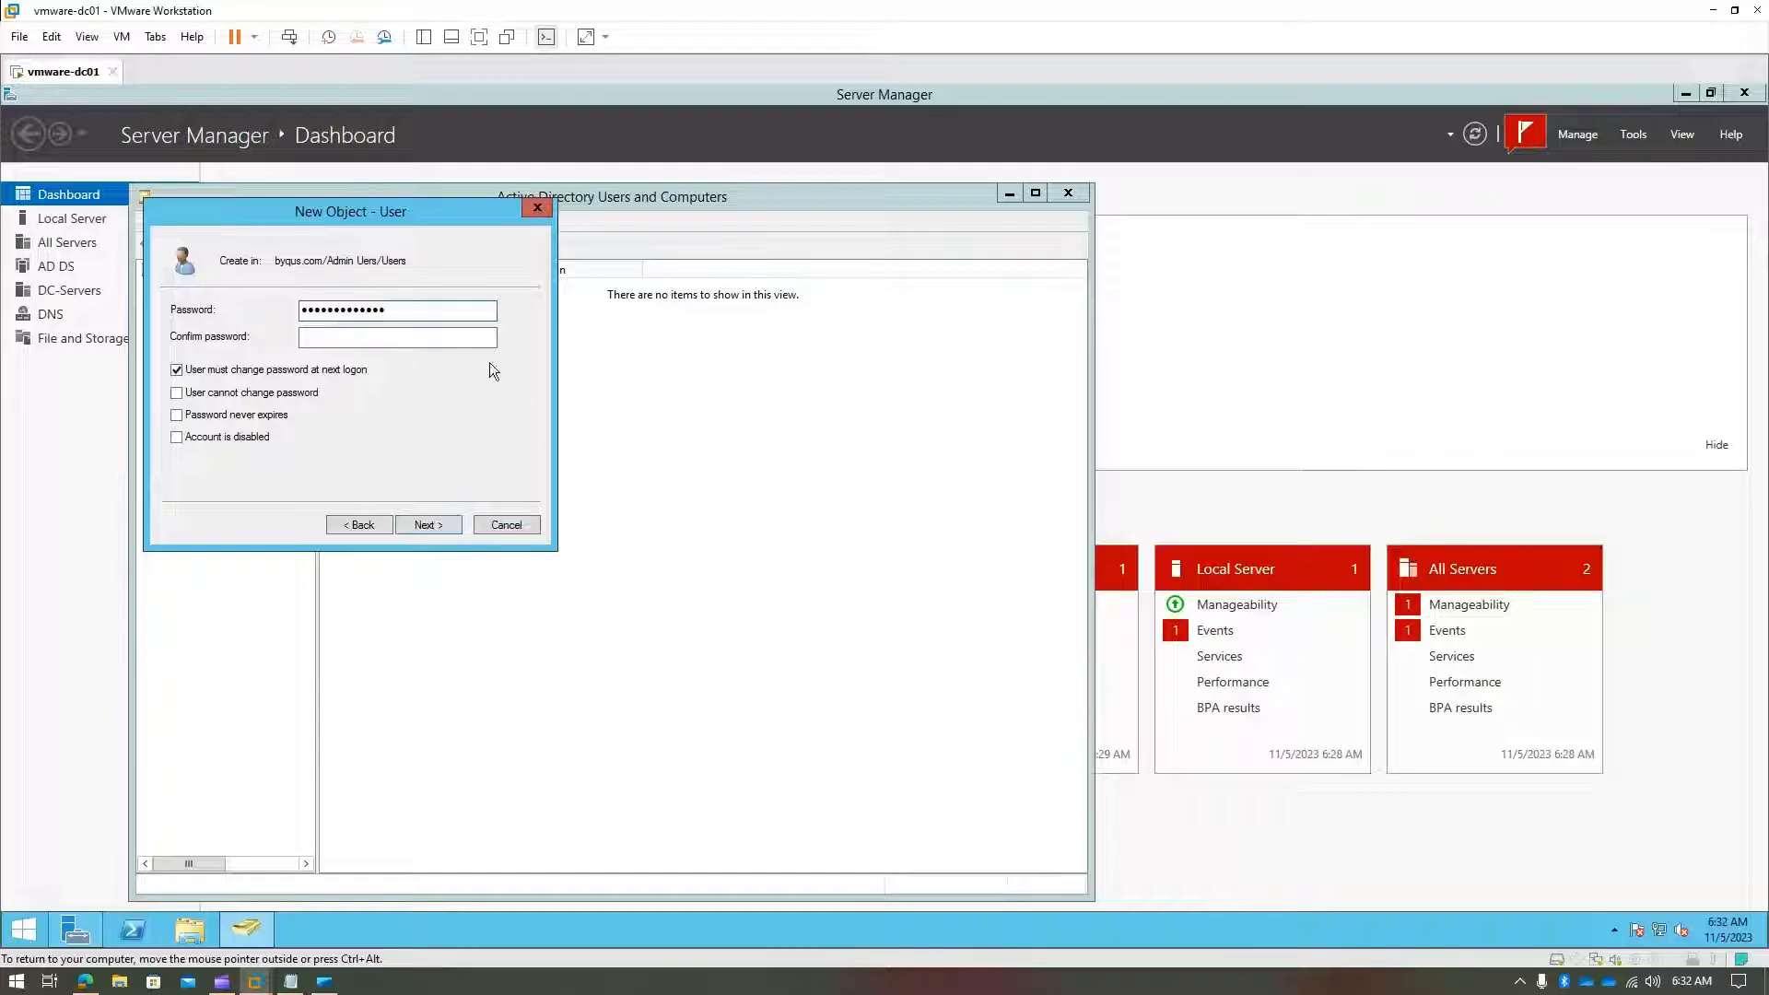
{"action": "left_click", "coordinate": [484, 344]}
{"action": "type", "text": "P@ssw0r"}
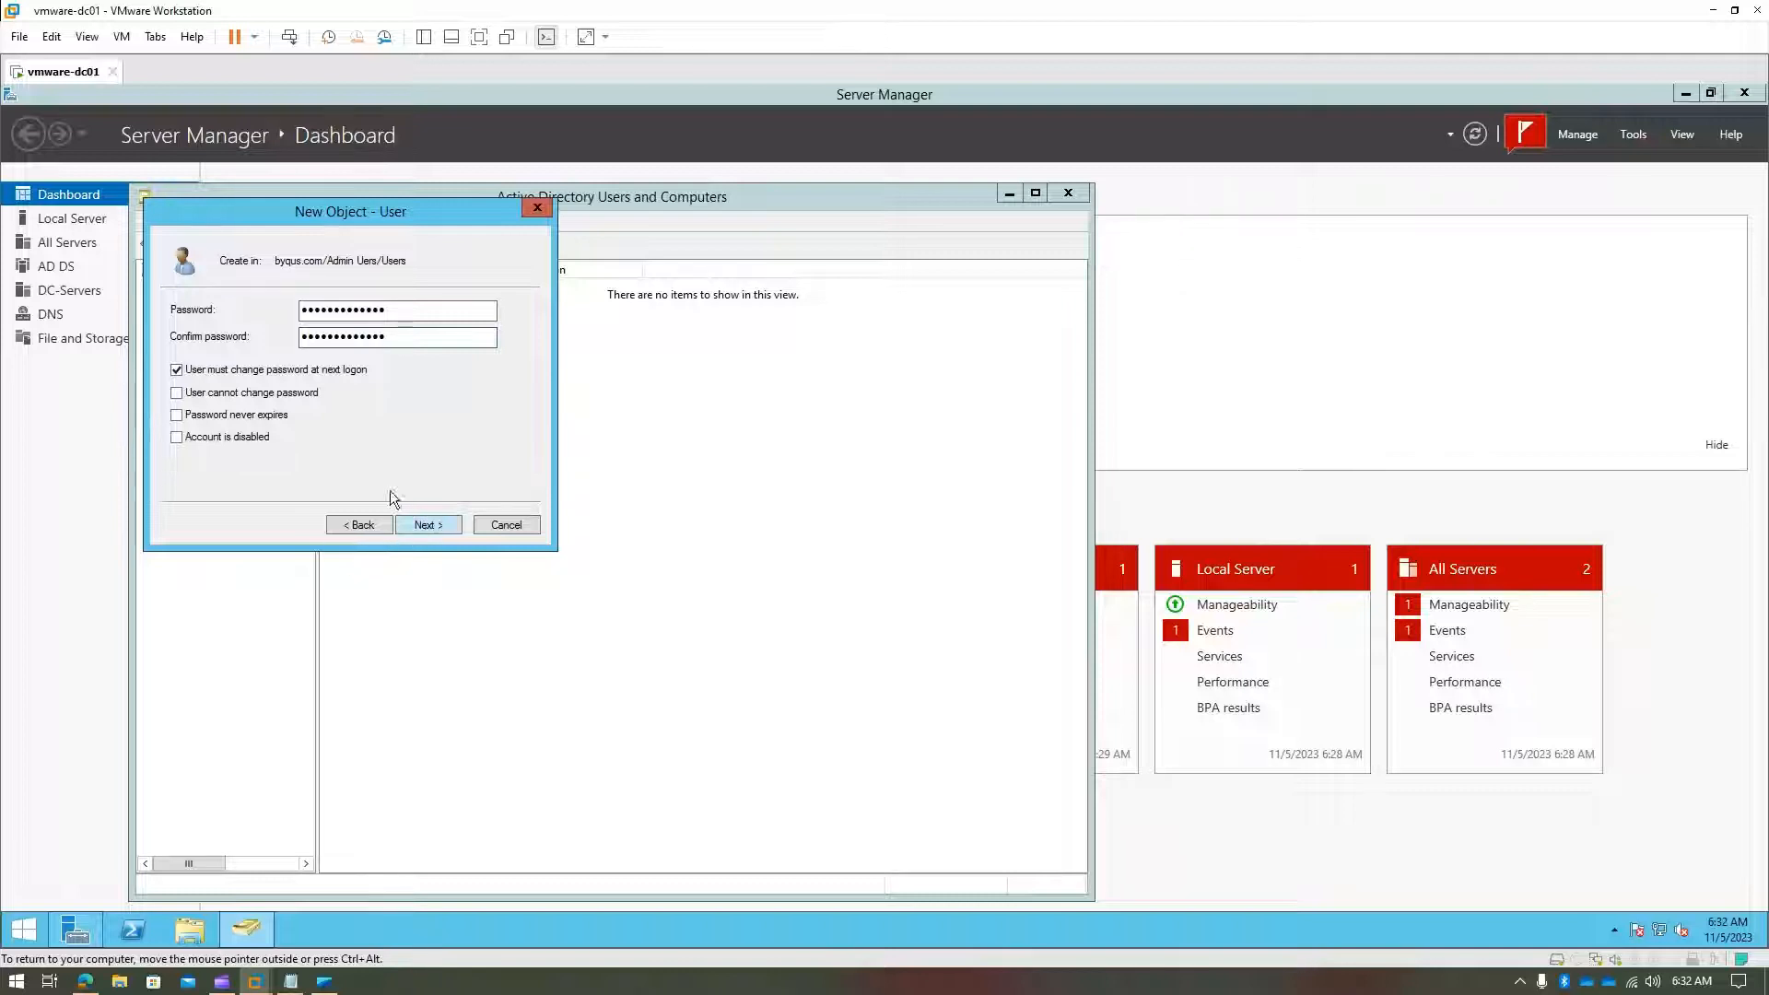
{"action": "left_click", "coordinate": [177, 369]}
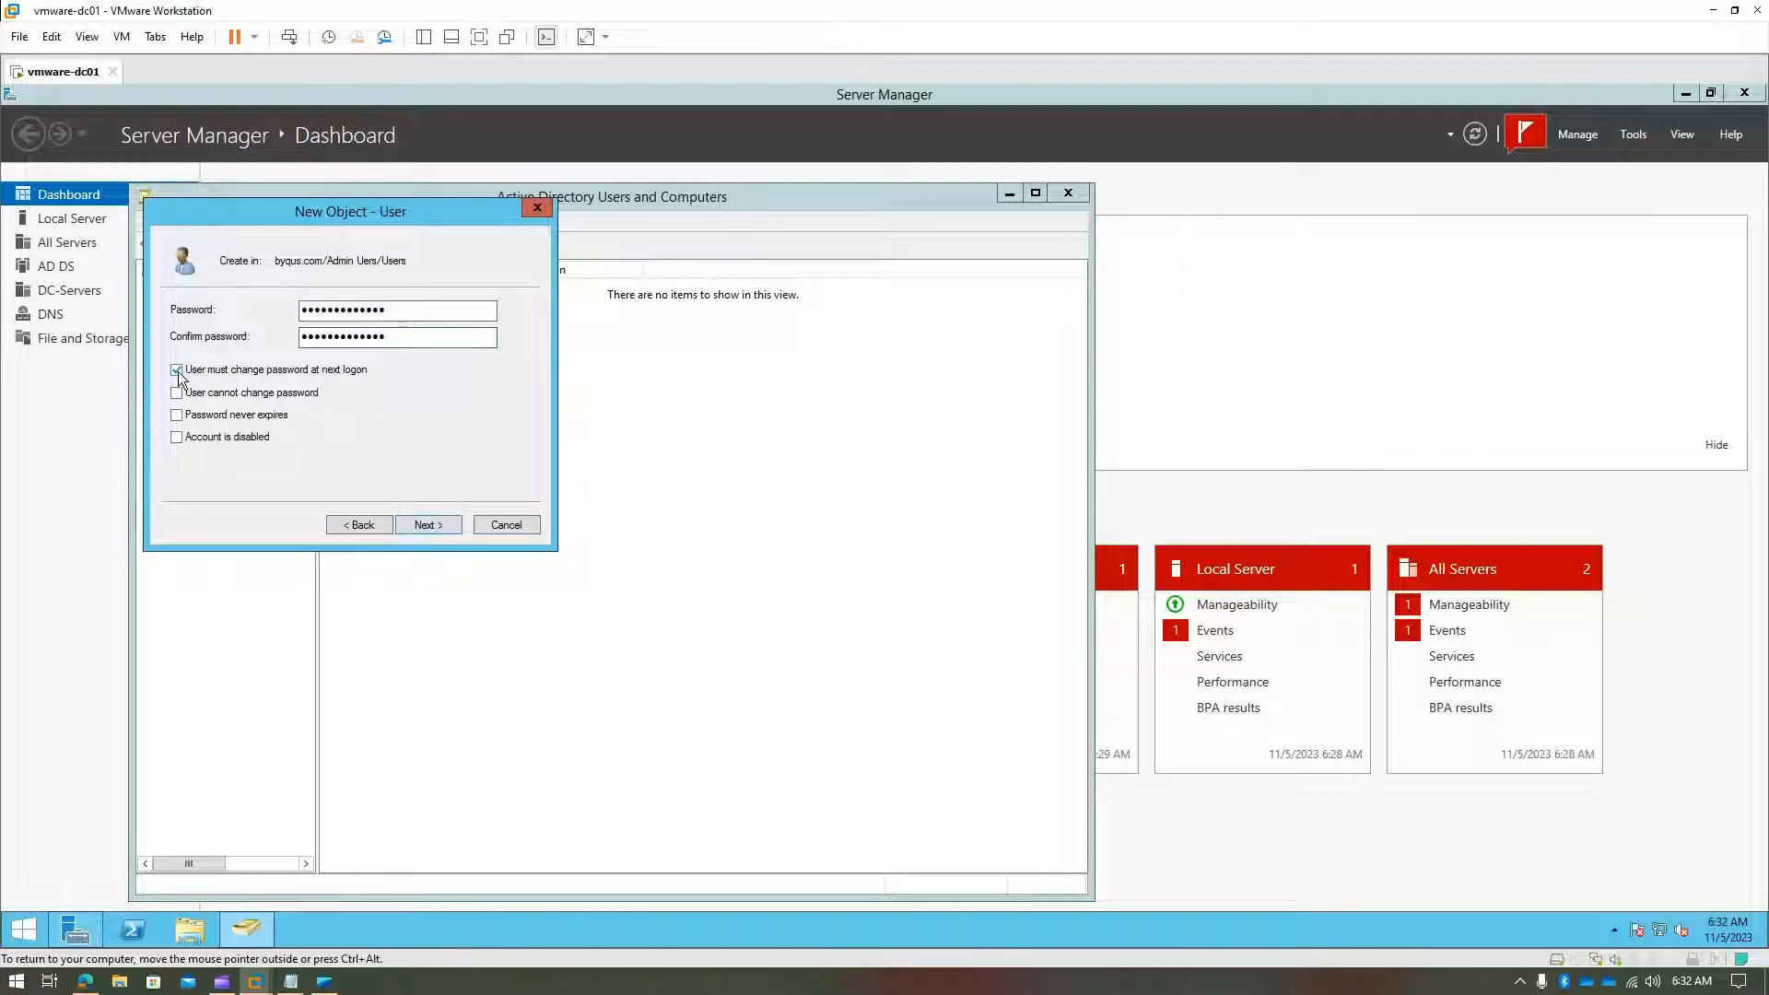
{"action": "left_click", "coordinate": [435, 530]}
{"action": "left_click", "coordinate": [429, 525]}
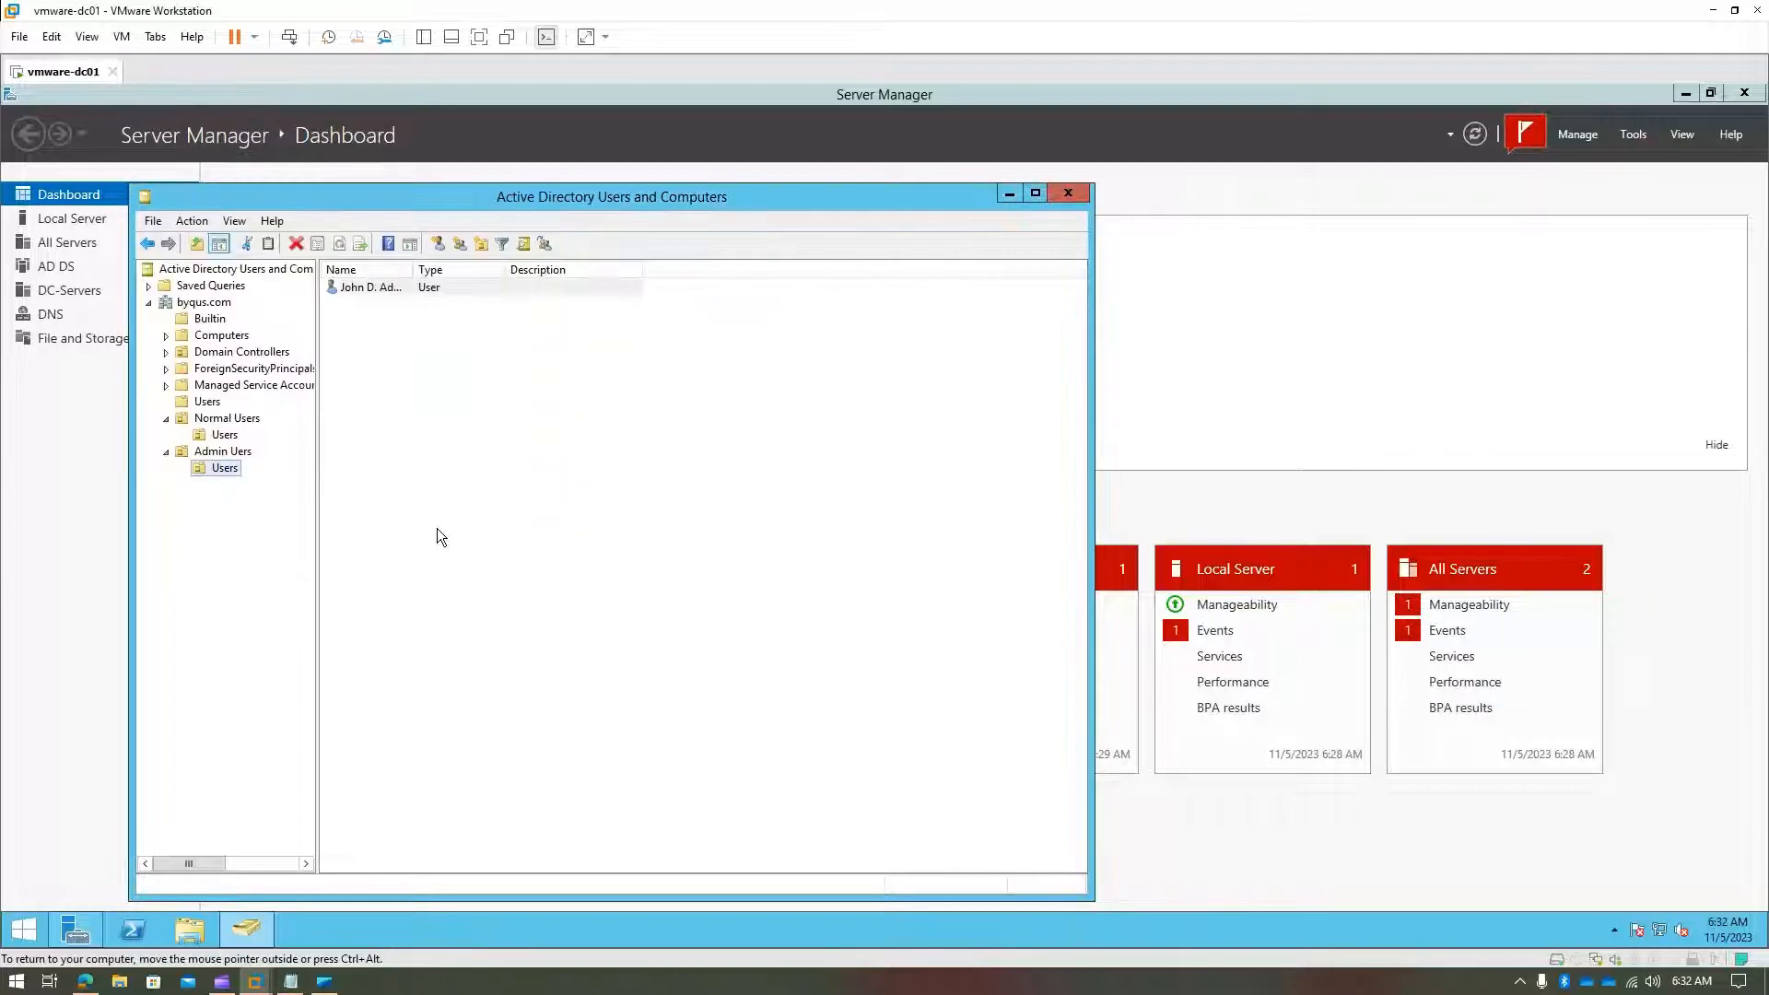
{"action": "left_click", "coordinate": [435, 534]}
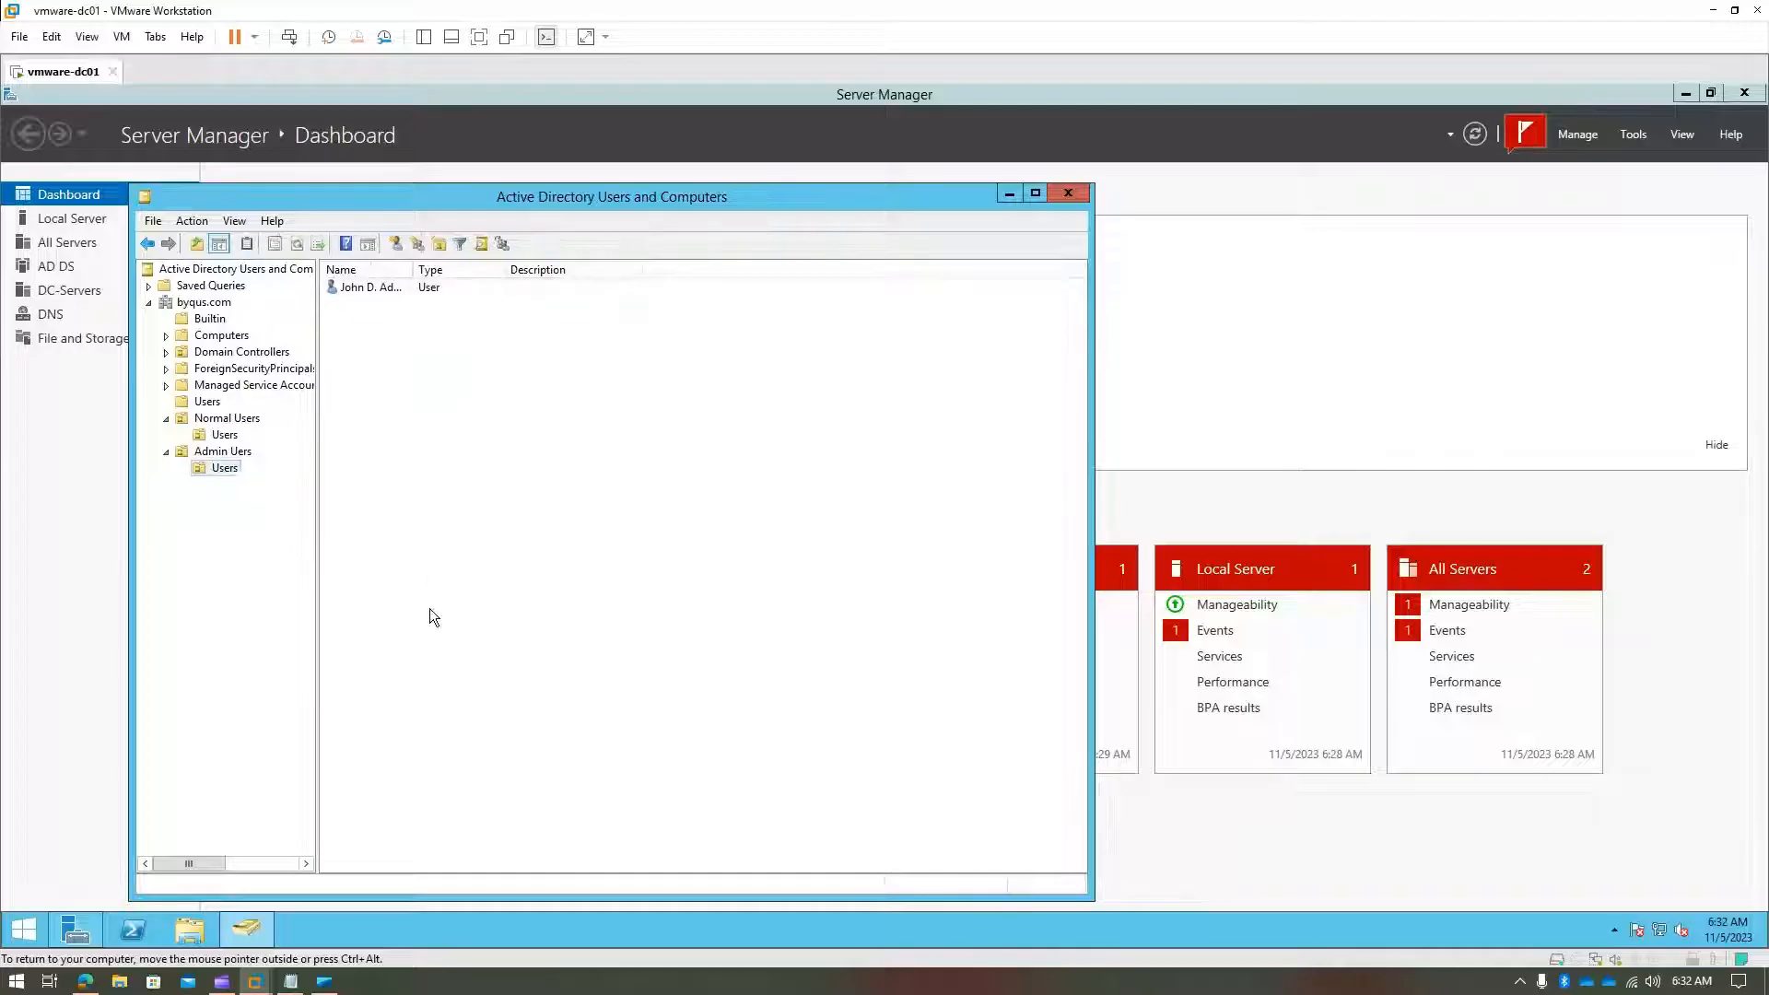
{"action": "left_click", "coordinate": [234, 472]}
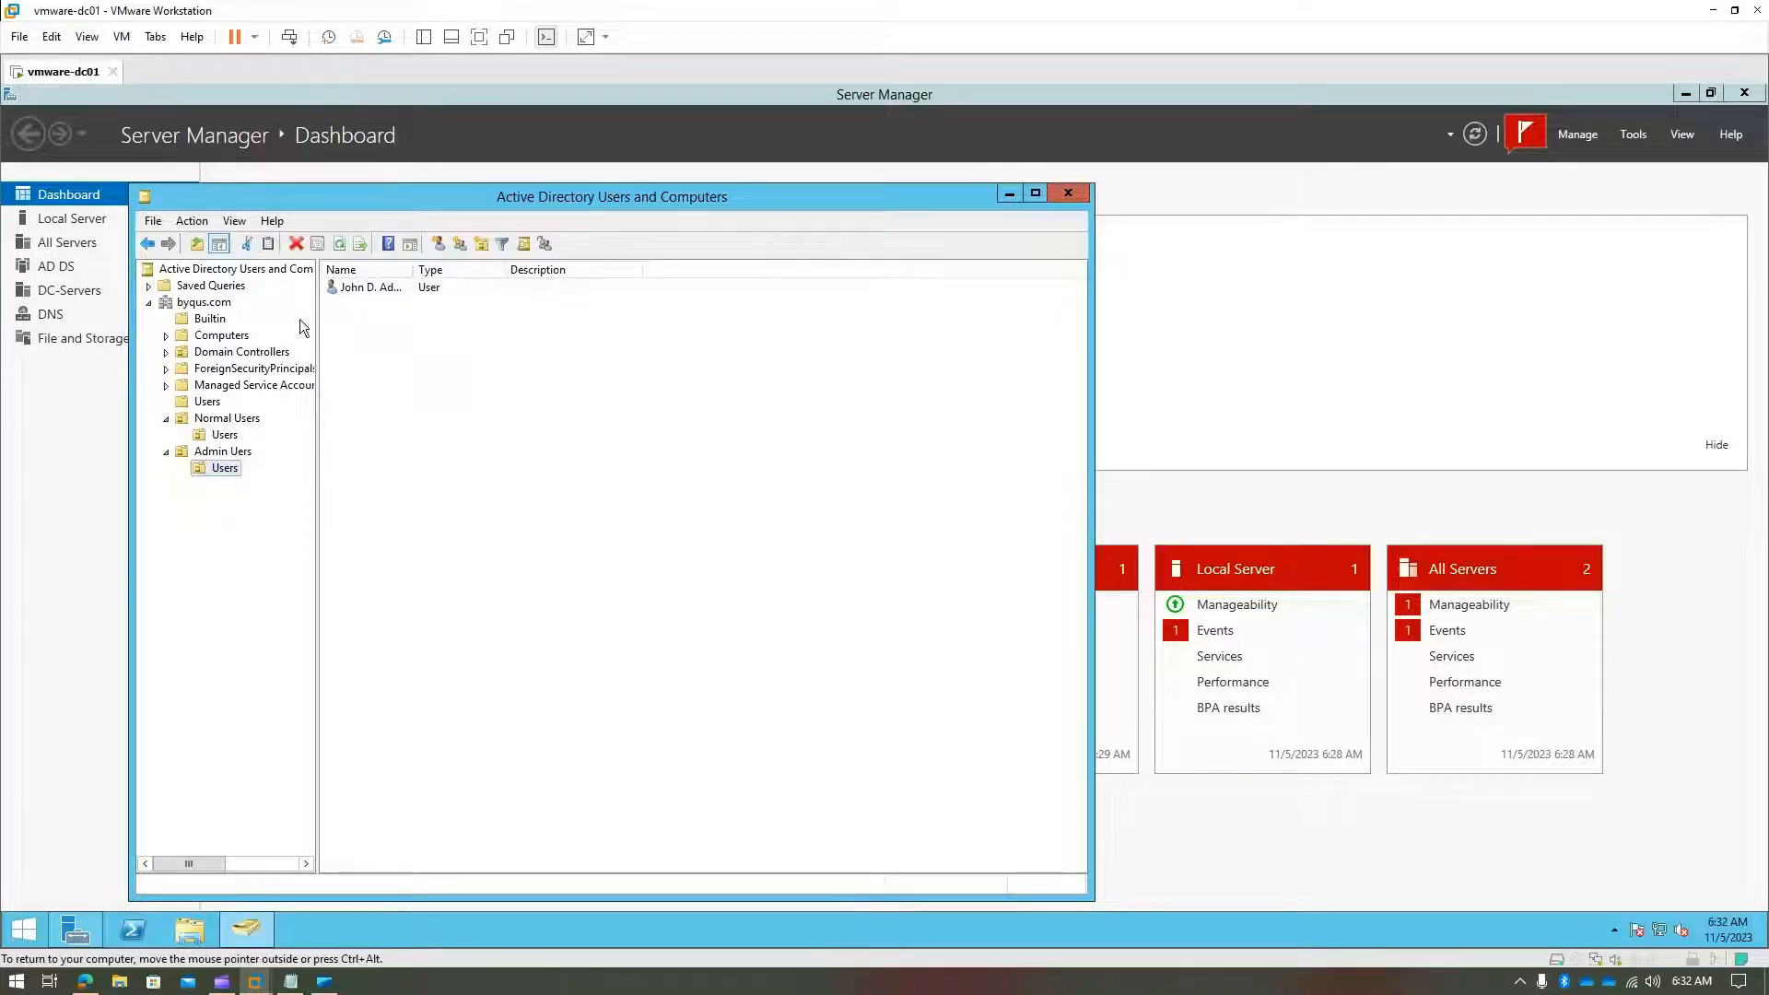
- Add the admin user to the Administrators group on Member Of, then apply and close
{"action": "double_click", "coordinate": [363, 289]}
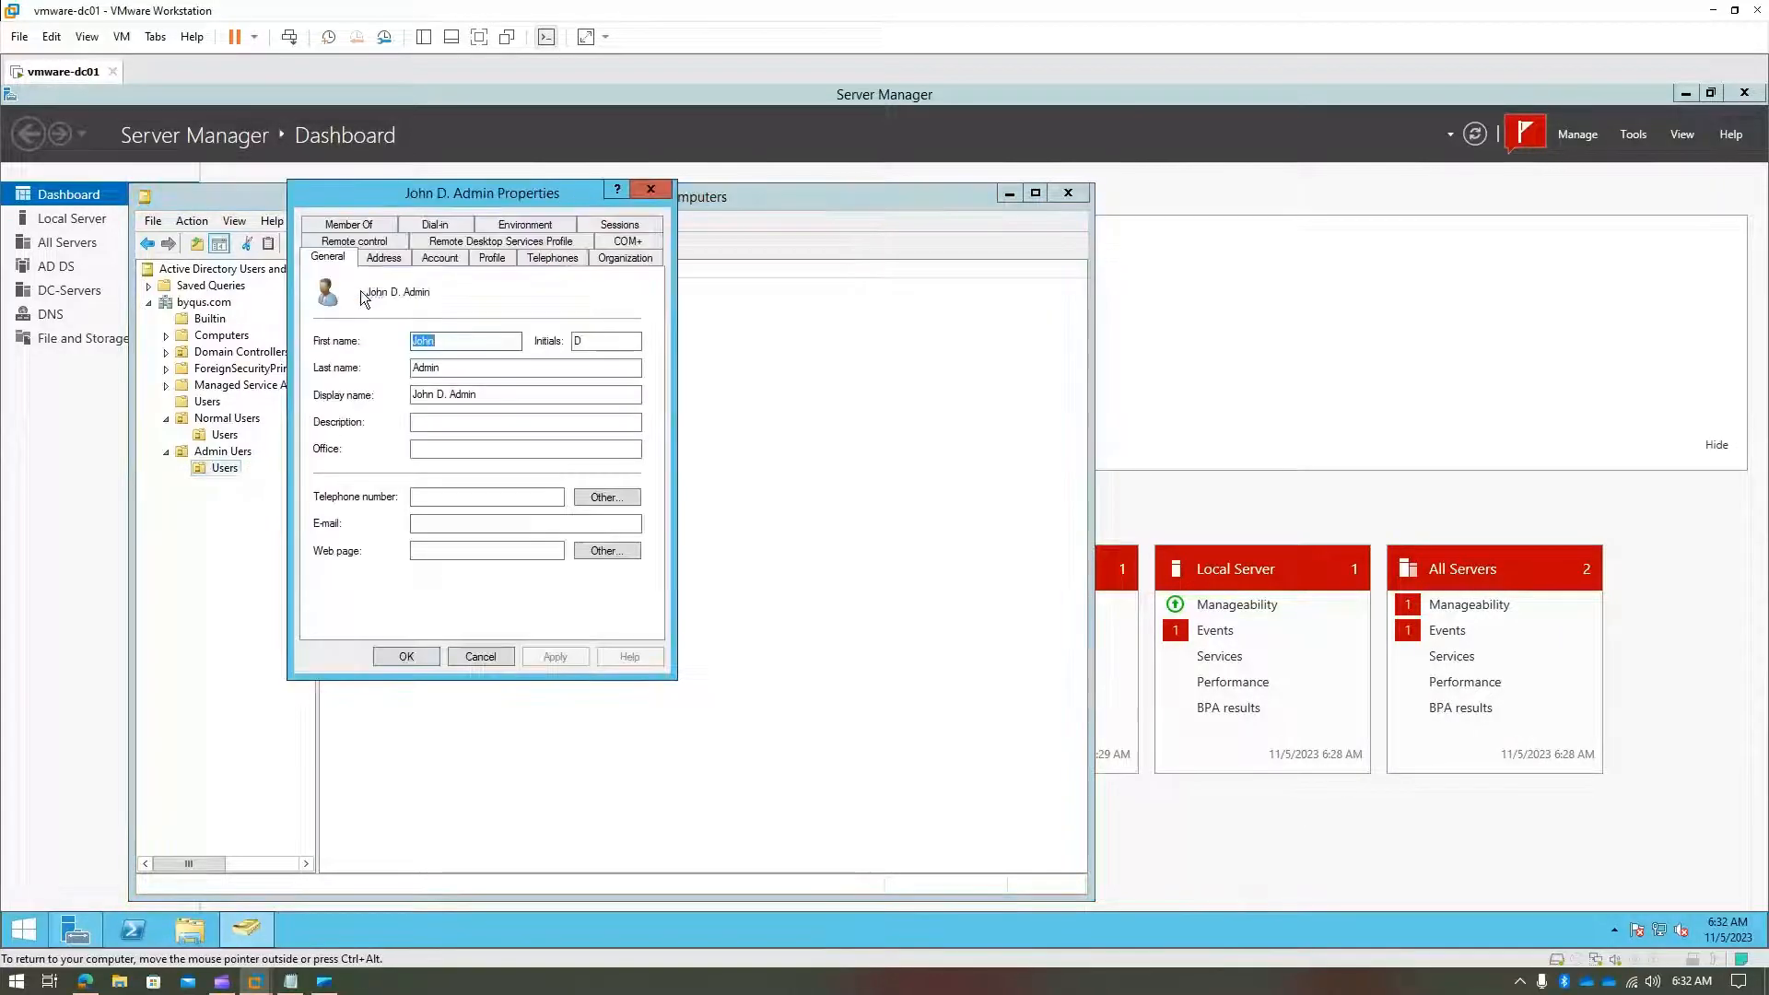
{"action": "left_click", "coordinate": [385, 227]}
{"action": "left_click", "coordinate": [351, 481]}
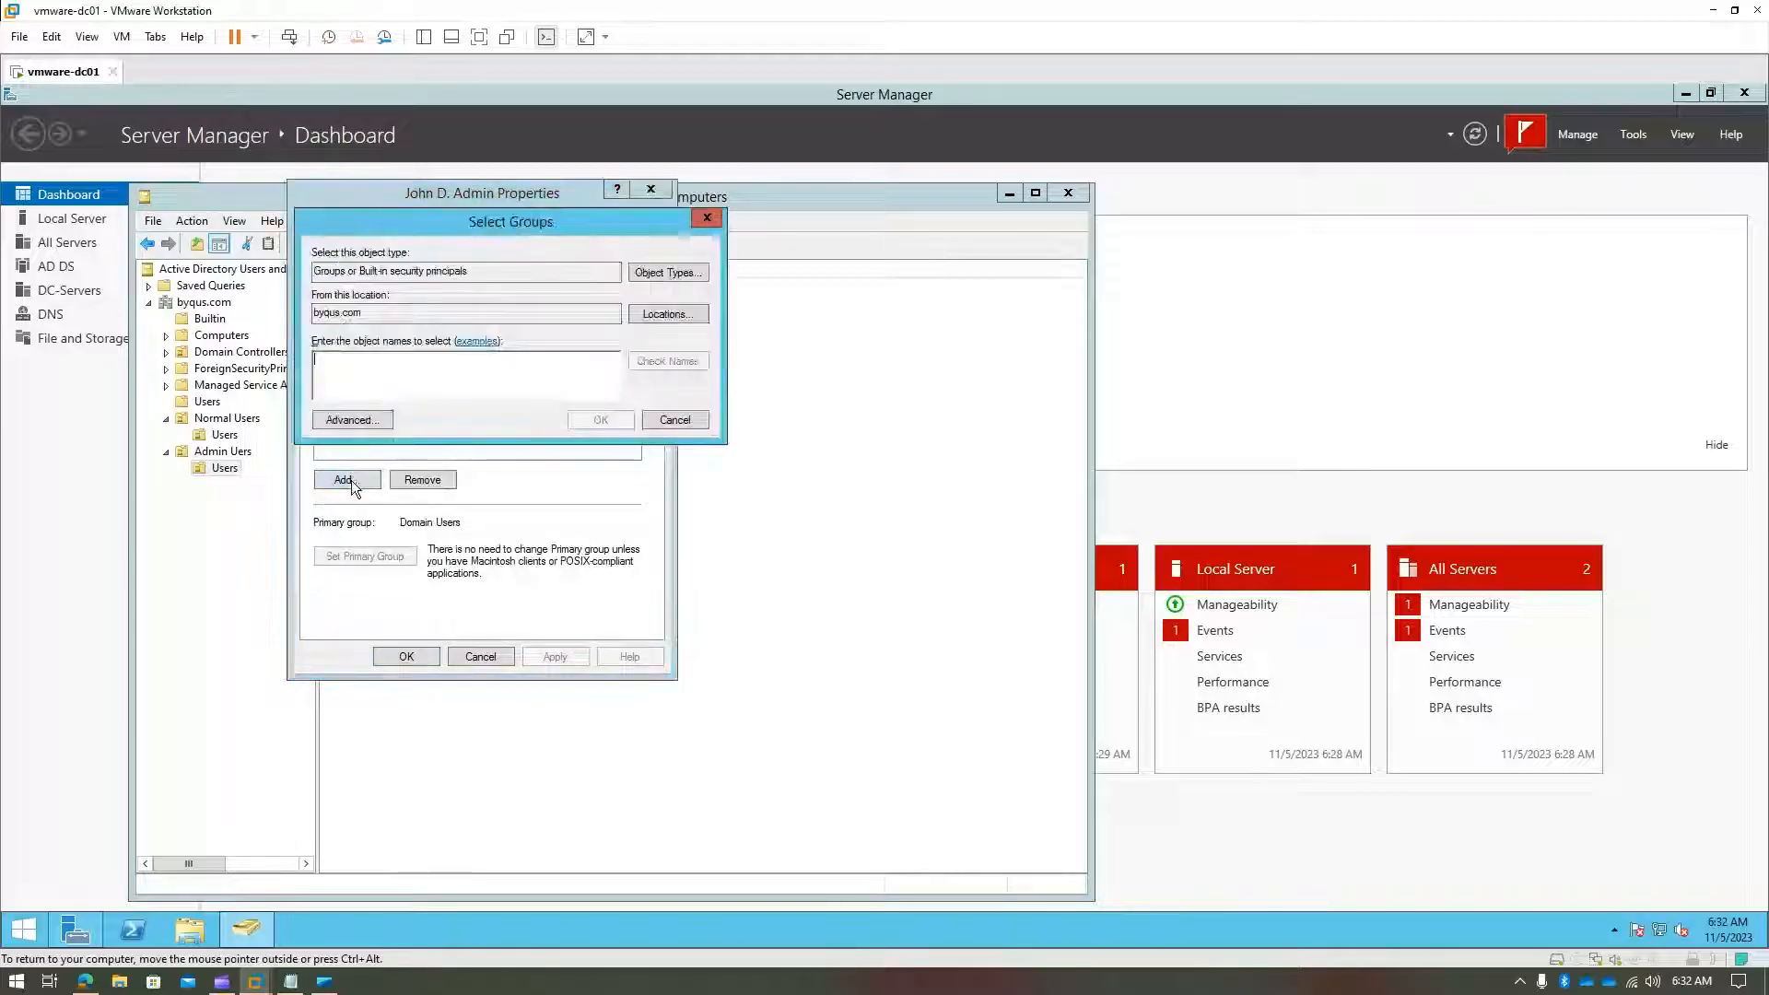
{"action": "type", "text": "a"}
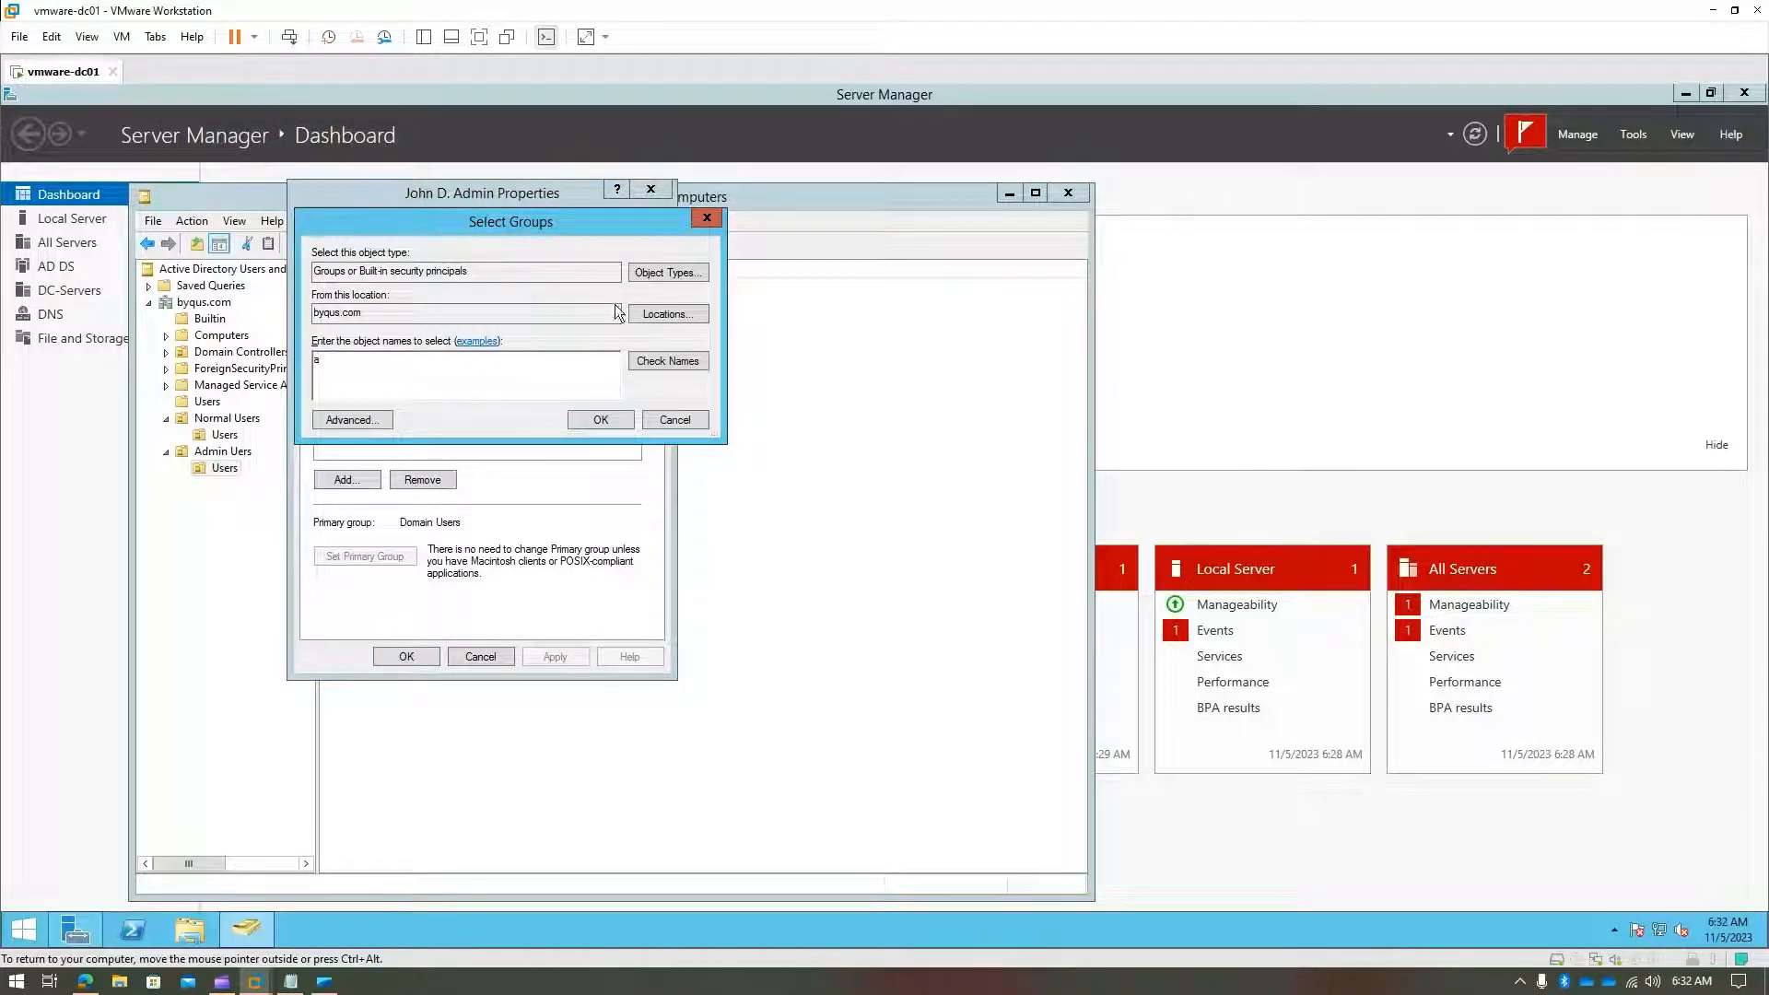
{"action": "type", "text": "d"}
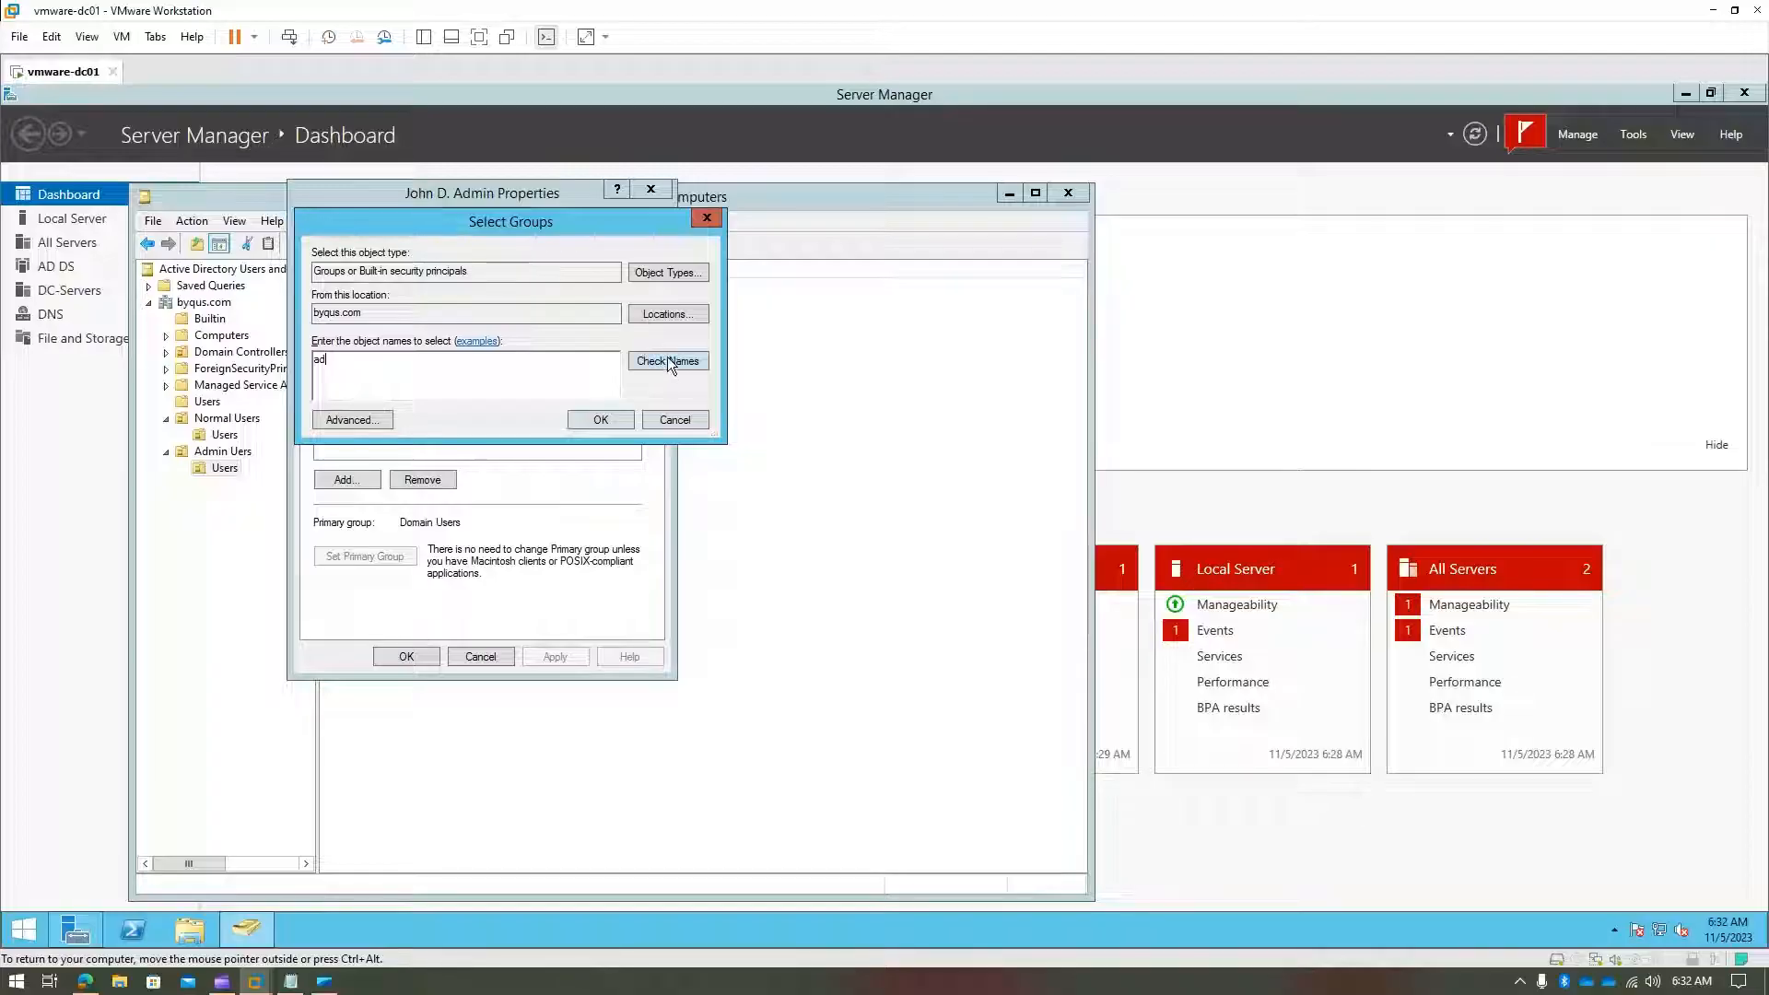
{"action": "left_click", "coordinate": [668, 361]}
{"action": "left_click", "coordinate": [597, 419]}
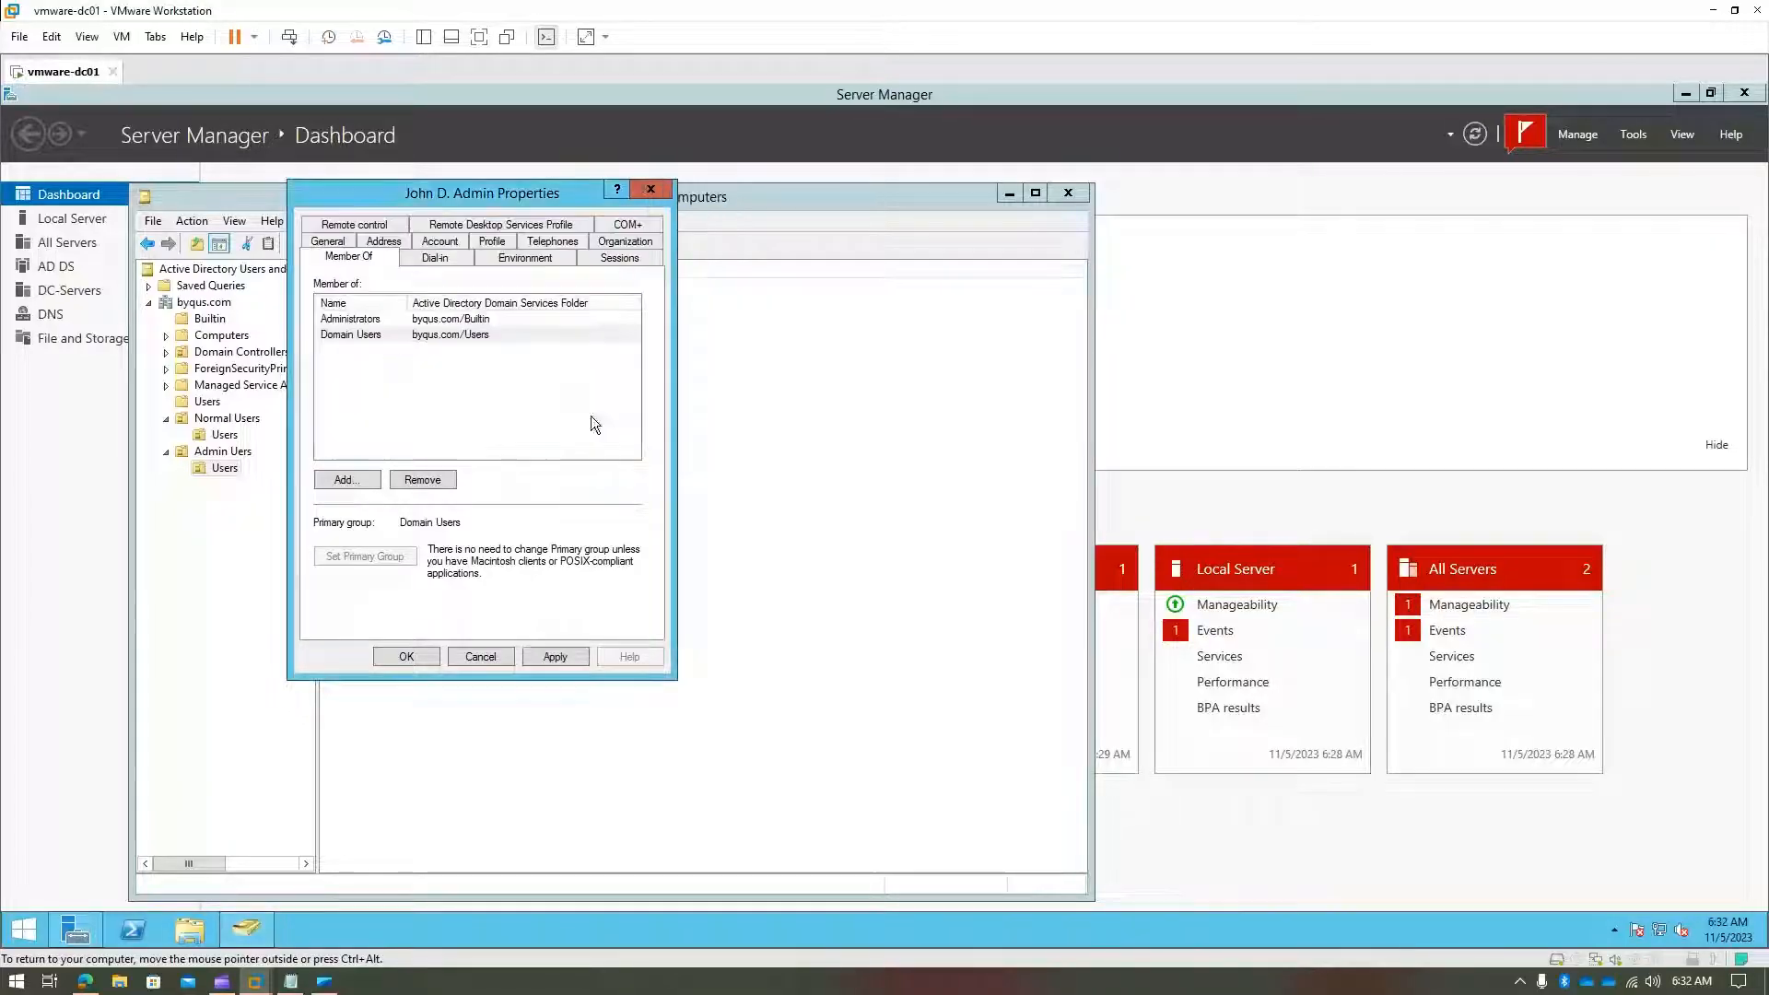
{"action": "left_click", "coordinate": [559, 656]}
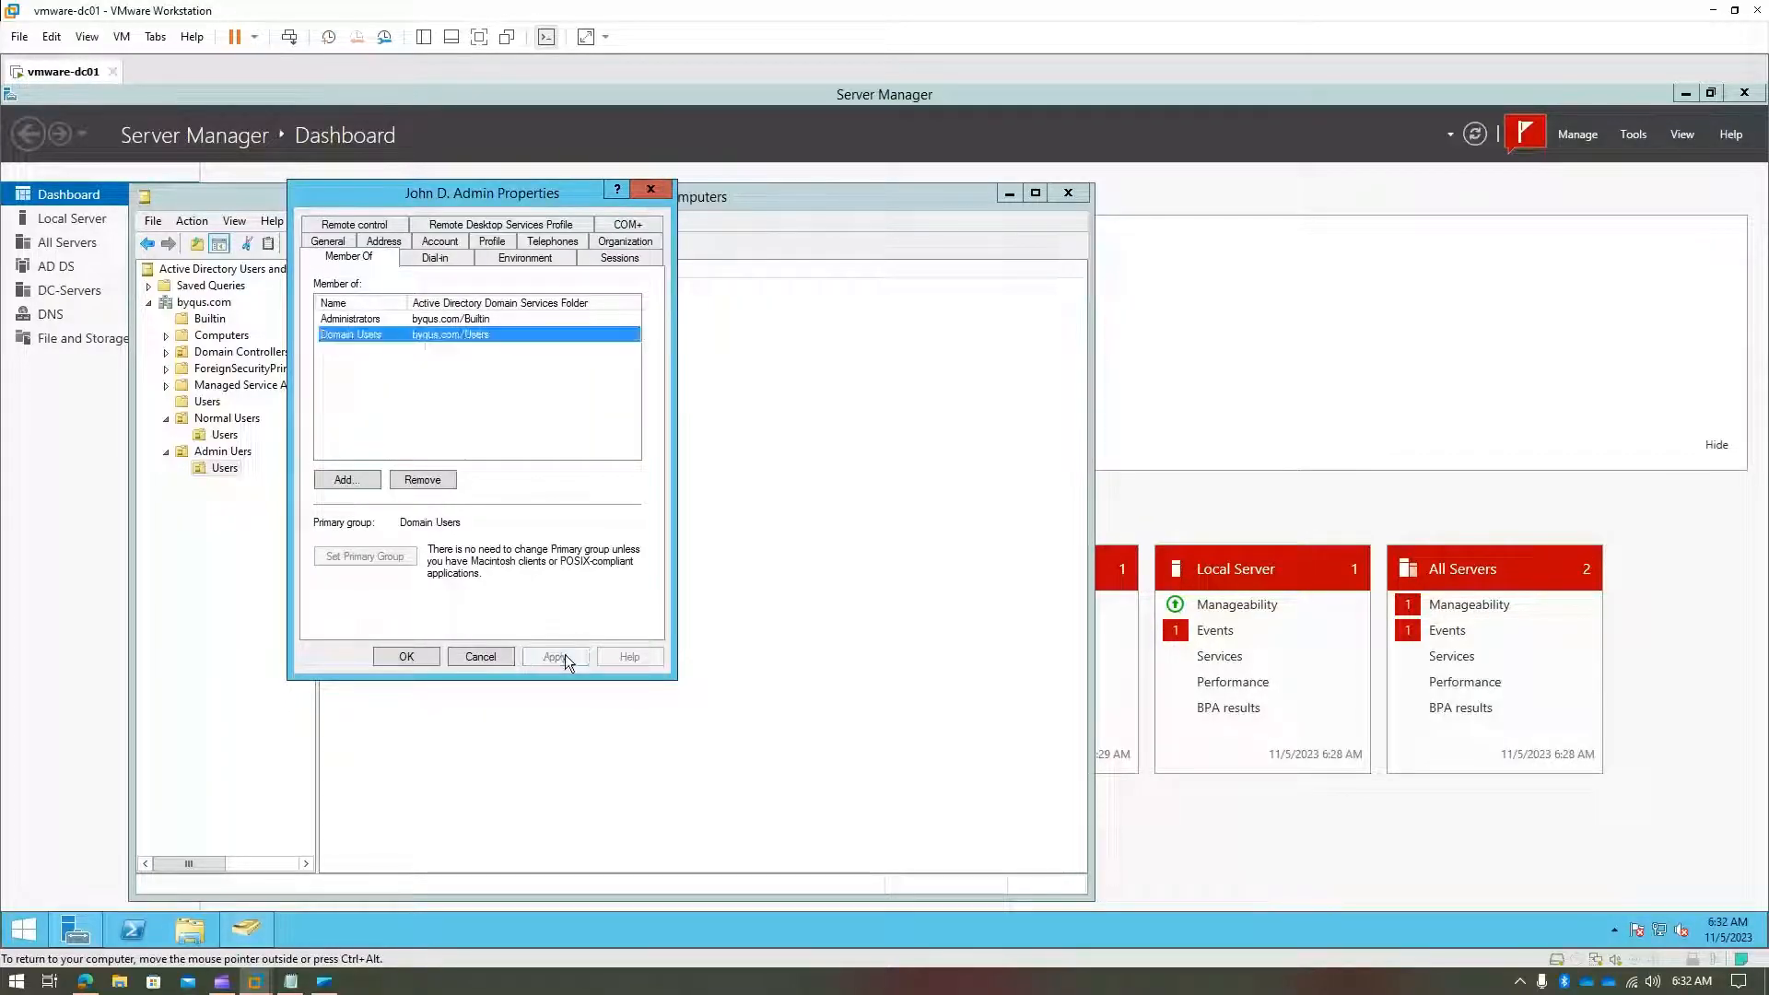
{"action": "left_click", "coordinate": [405, 656]}
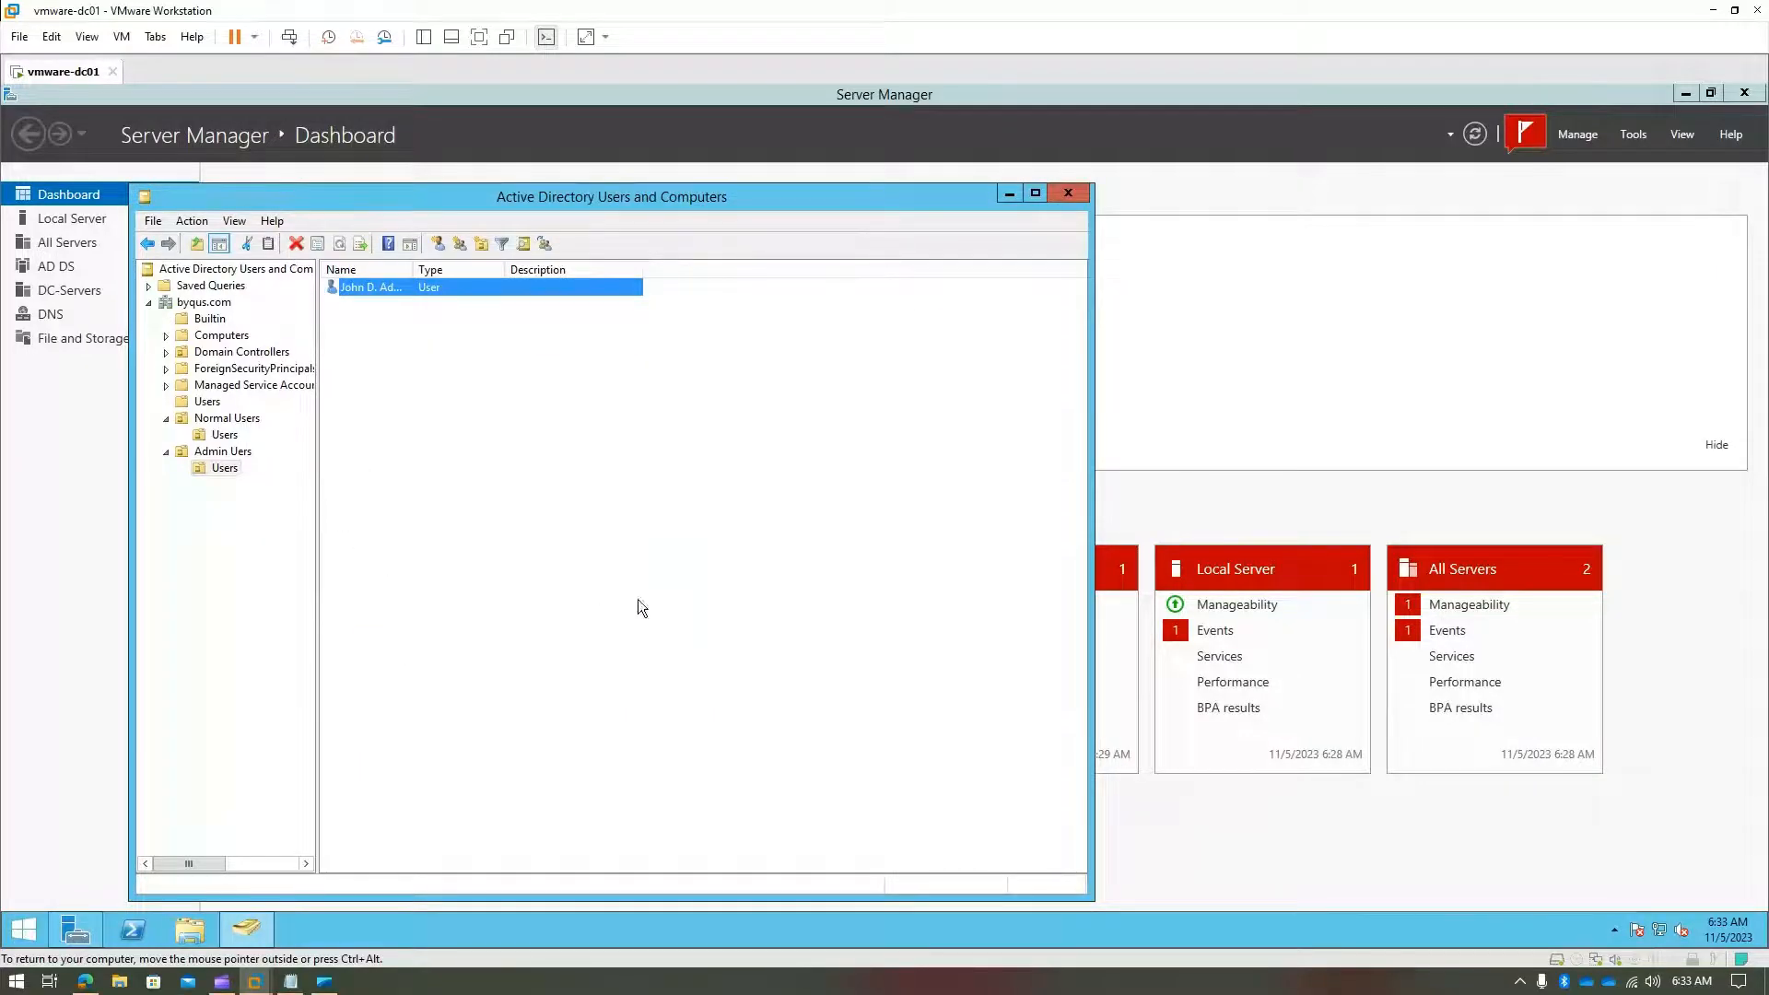
- Review both Users containers and widen the Name column to show the admin's full name
{"action": "left_click", "coordinate": [226, 436]}
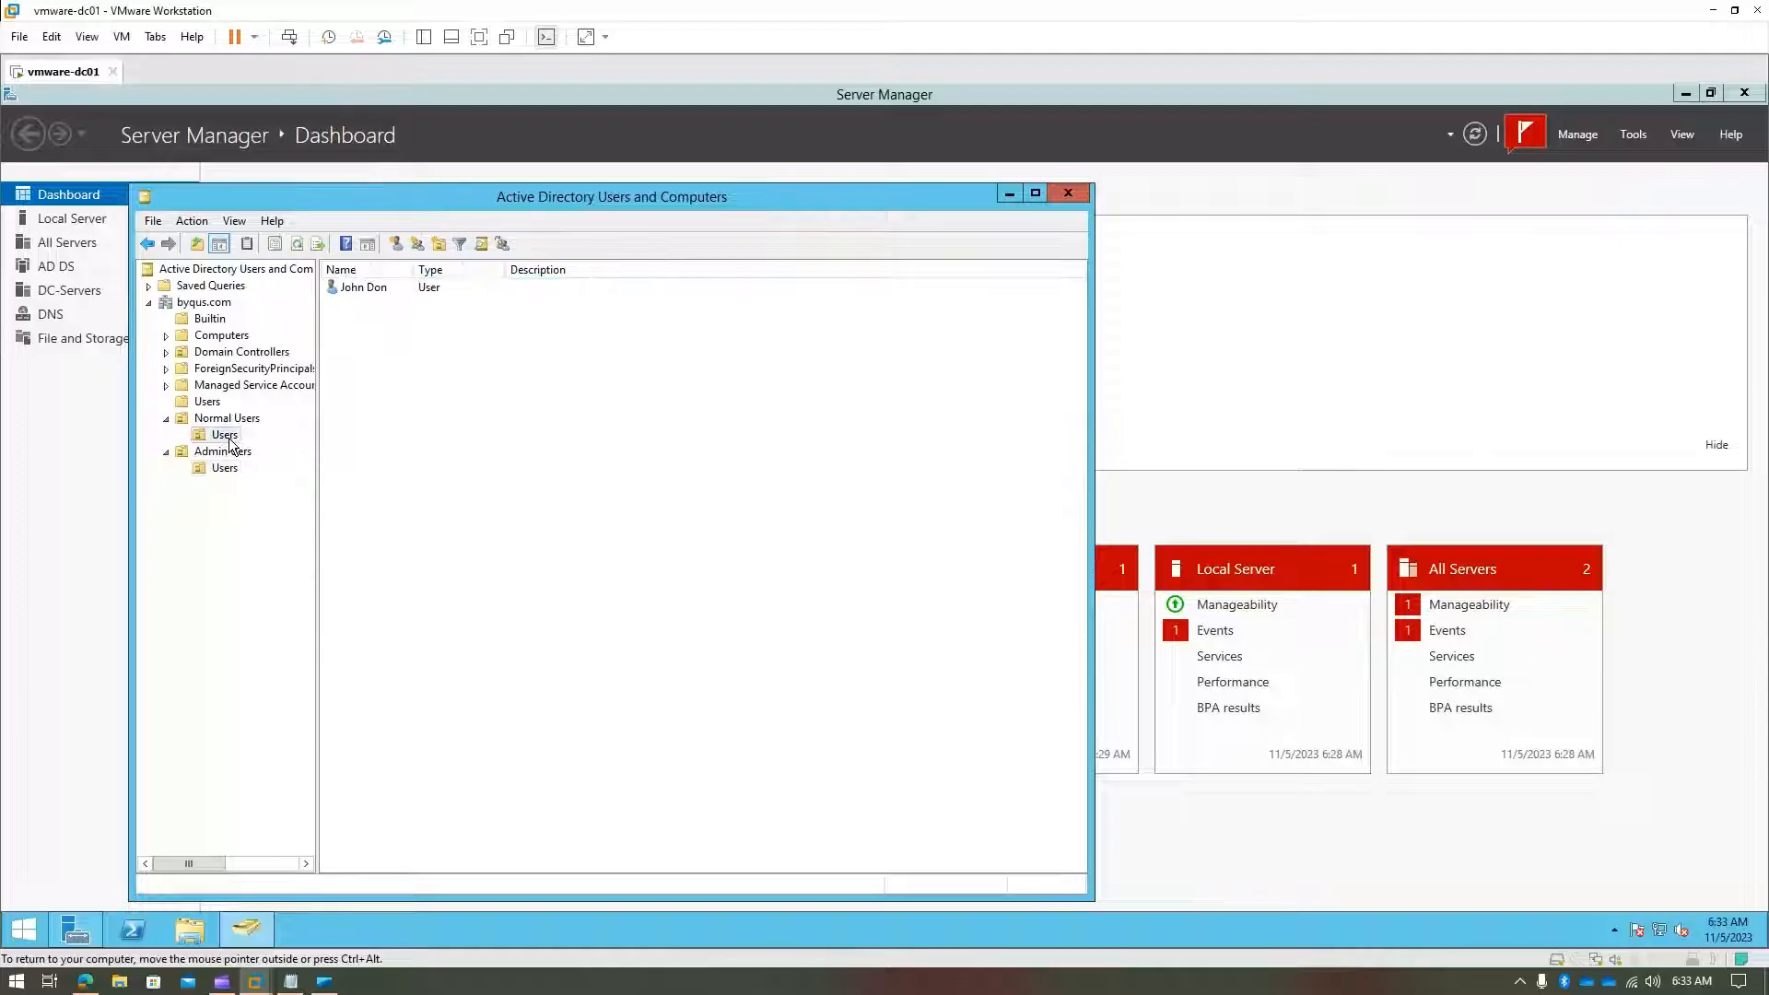
{"action": "left_click", "coordinate": [360, 290]}
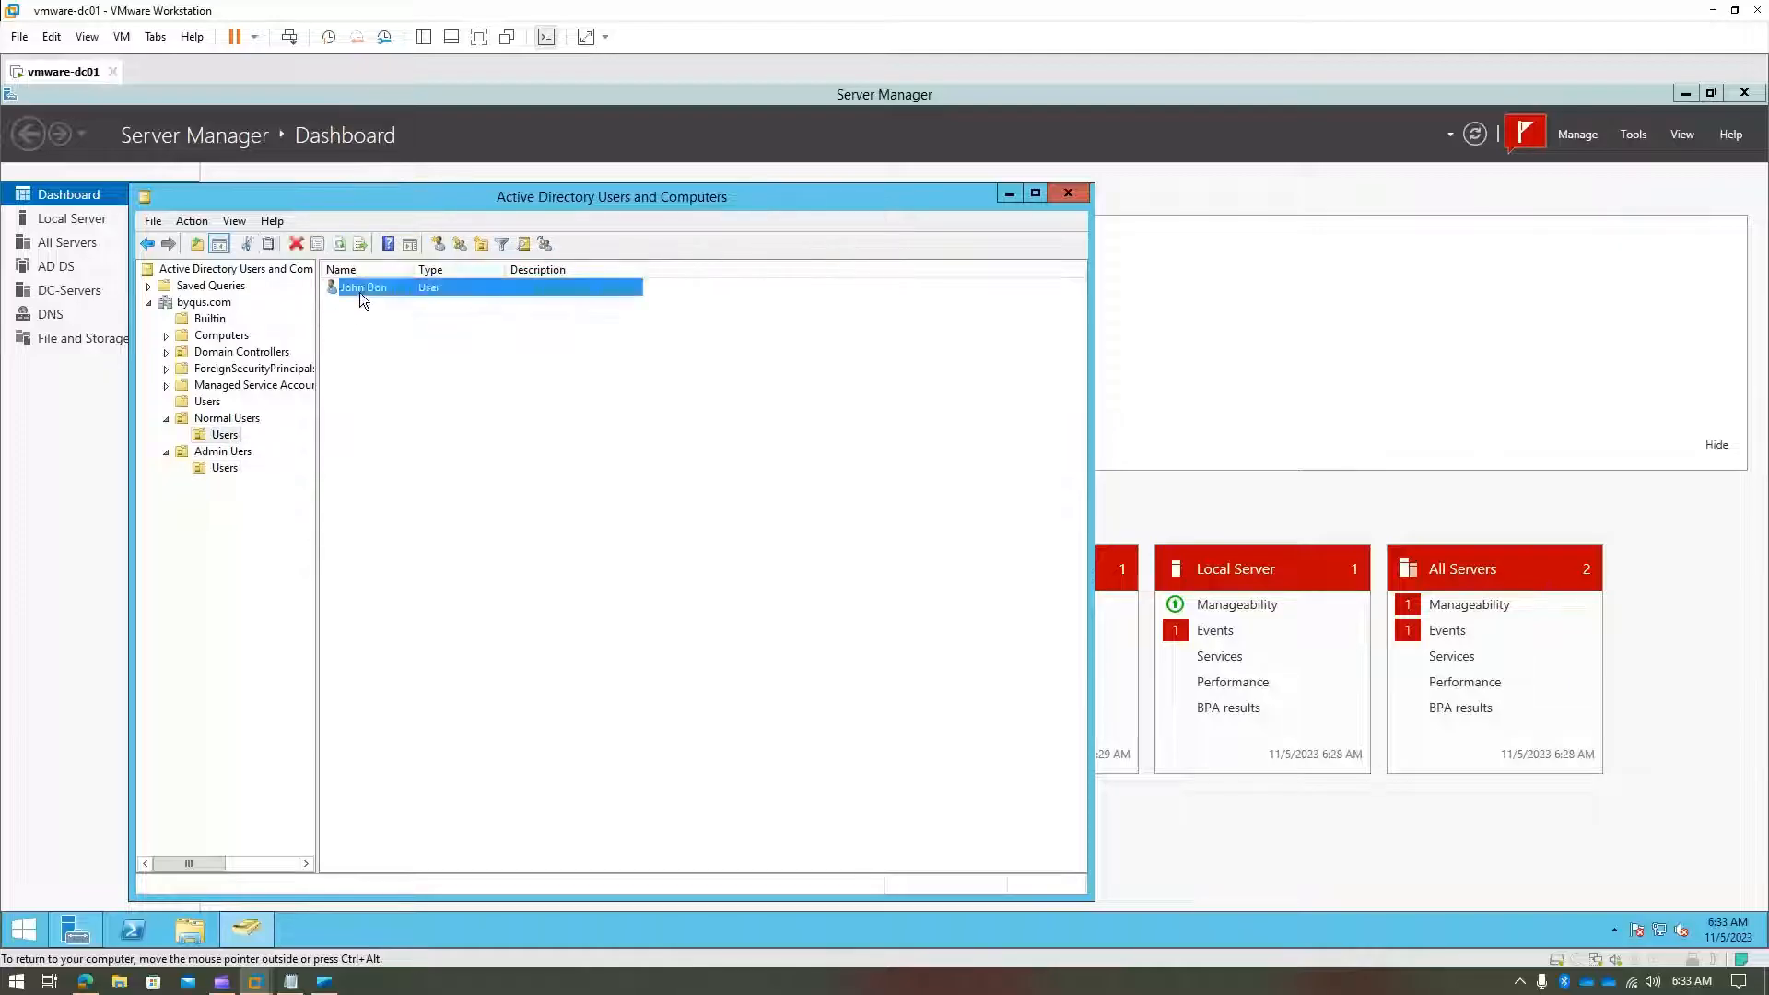
{"action": "left_click", "coordinate": [226, 468]}
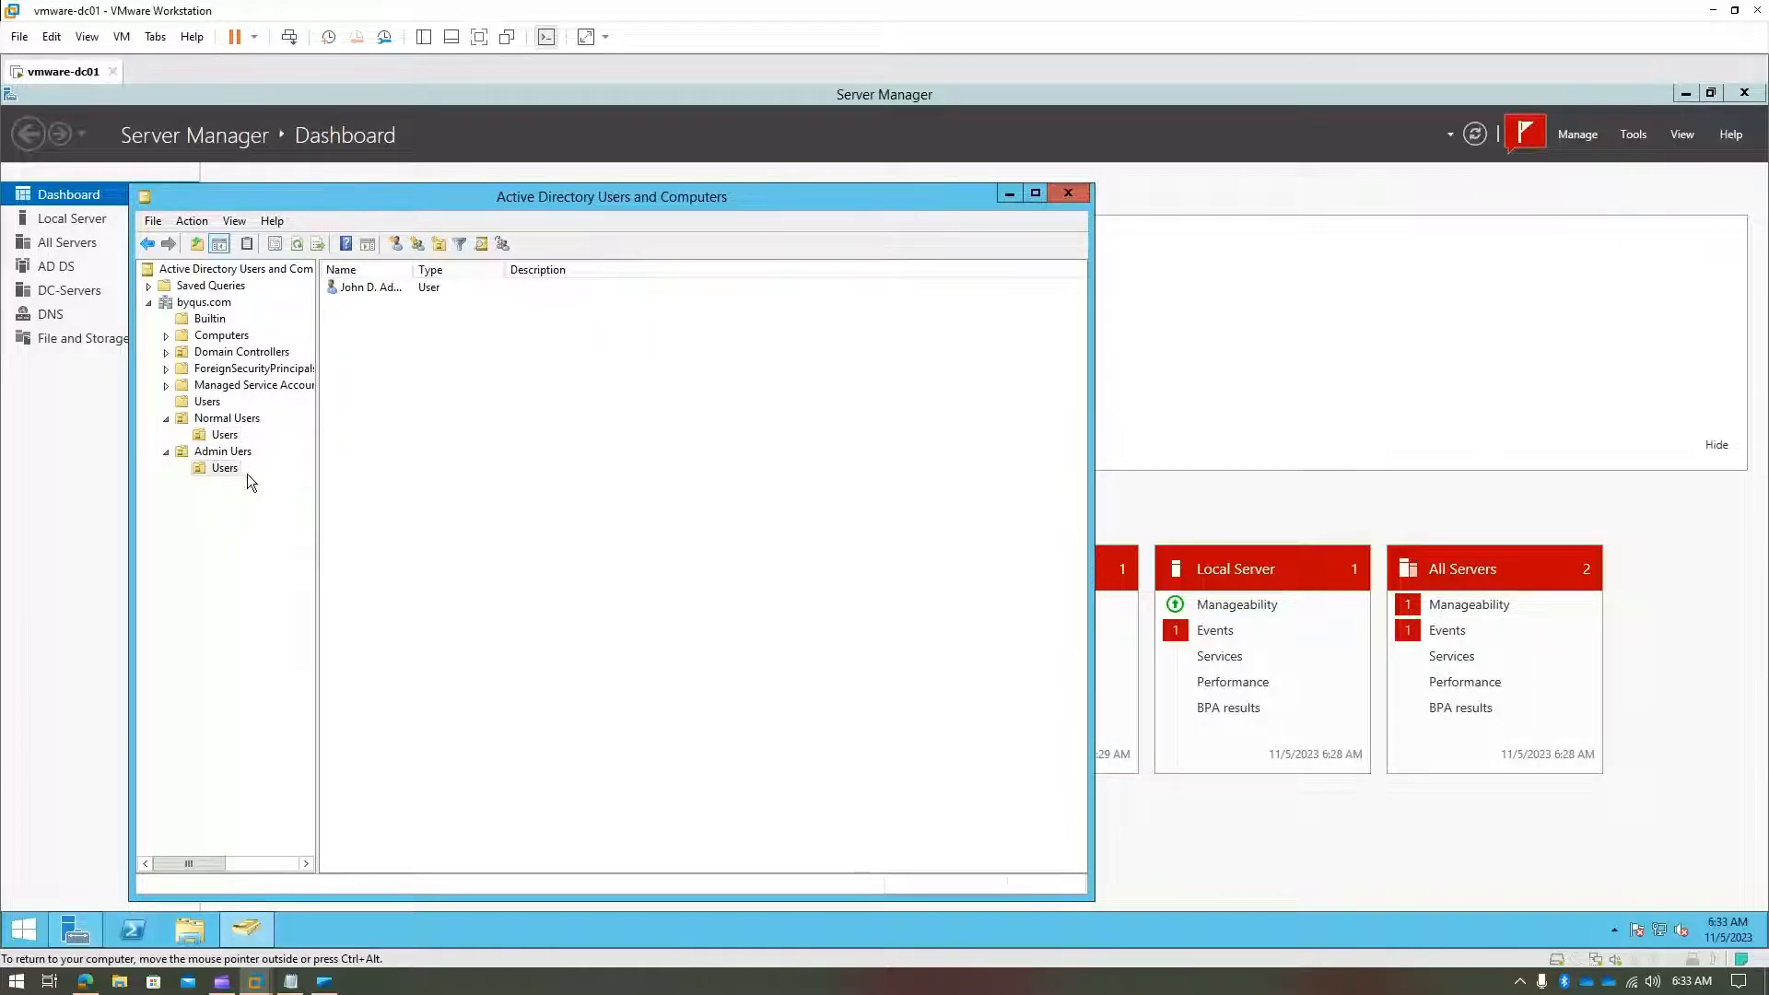
{"action": "left_click", "coordinate": [359, 287]}
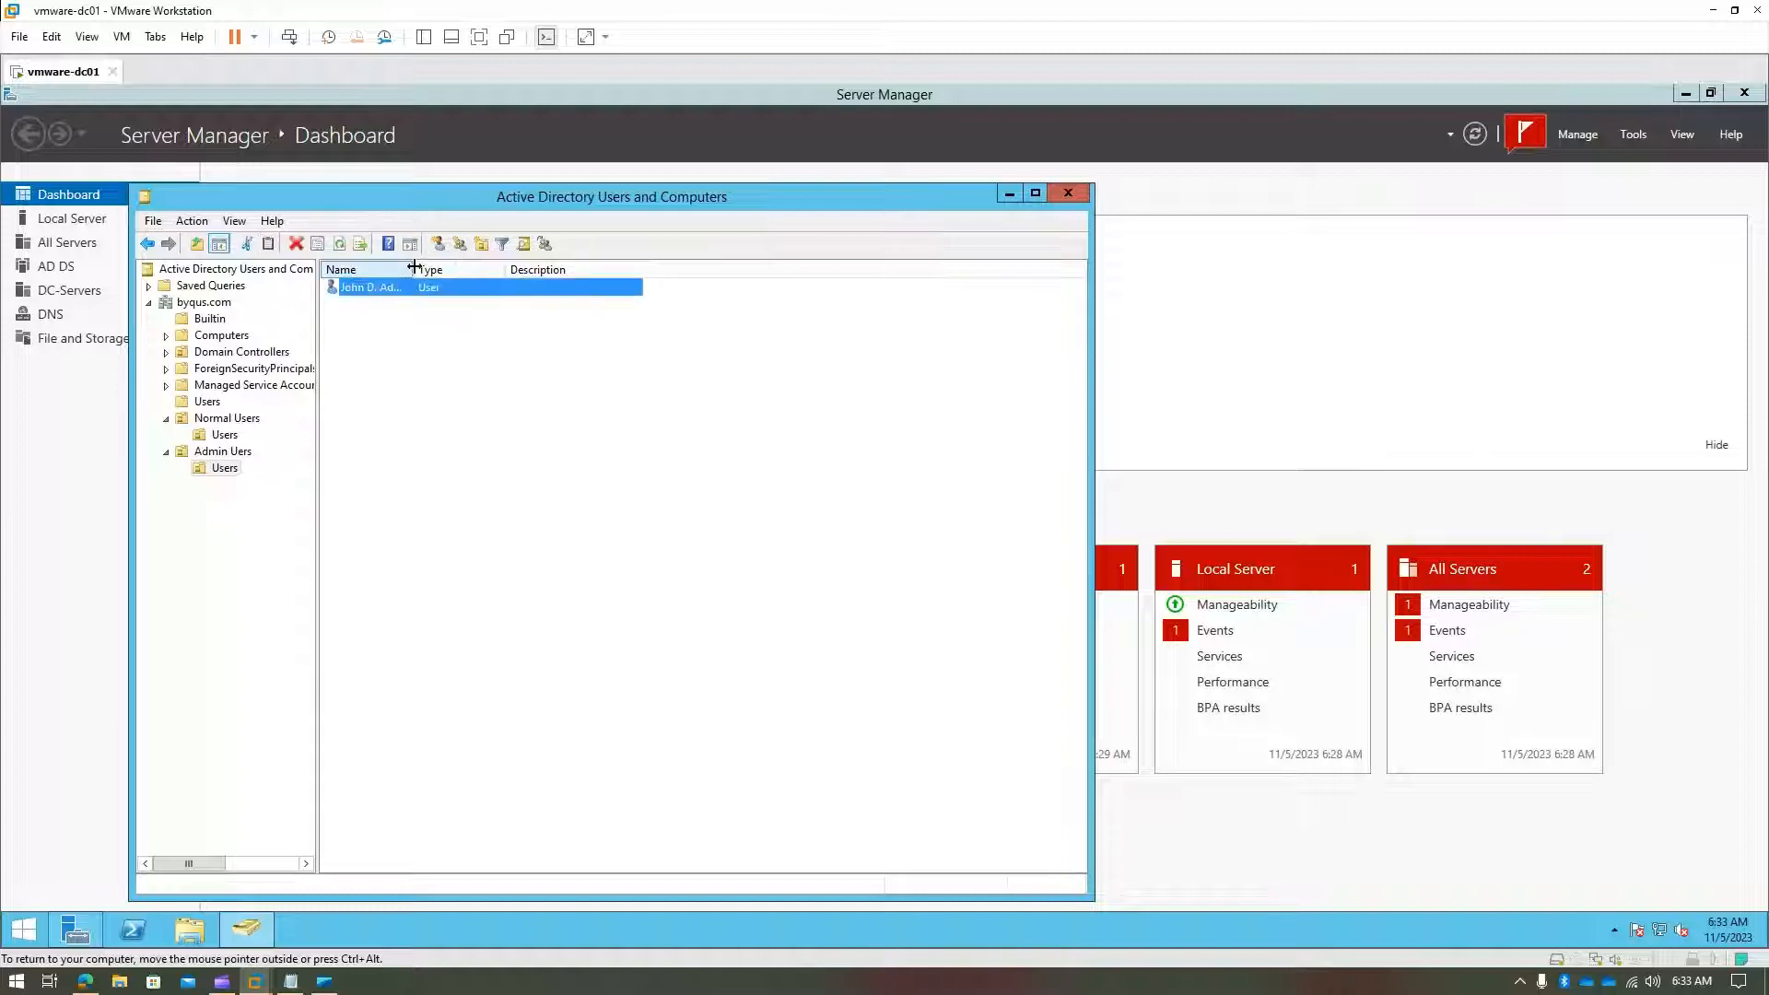
{"action": "left_click_drag", "start_coordinate": [412, 269], "coordinate": [452, 273]}
{"action": "left_click", "coordinate": [829, 384]}
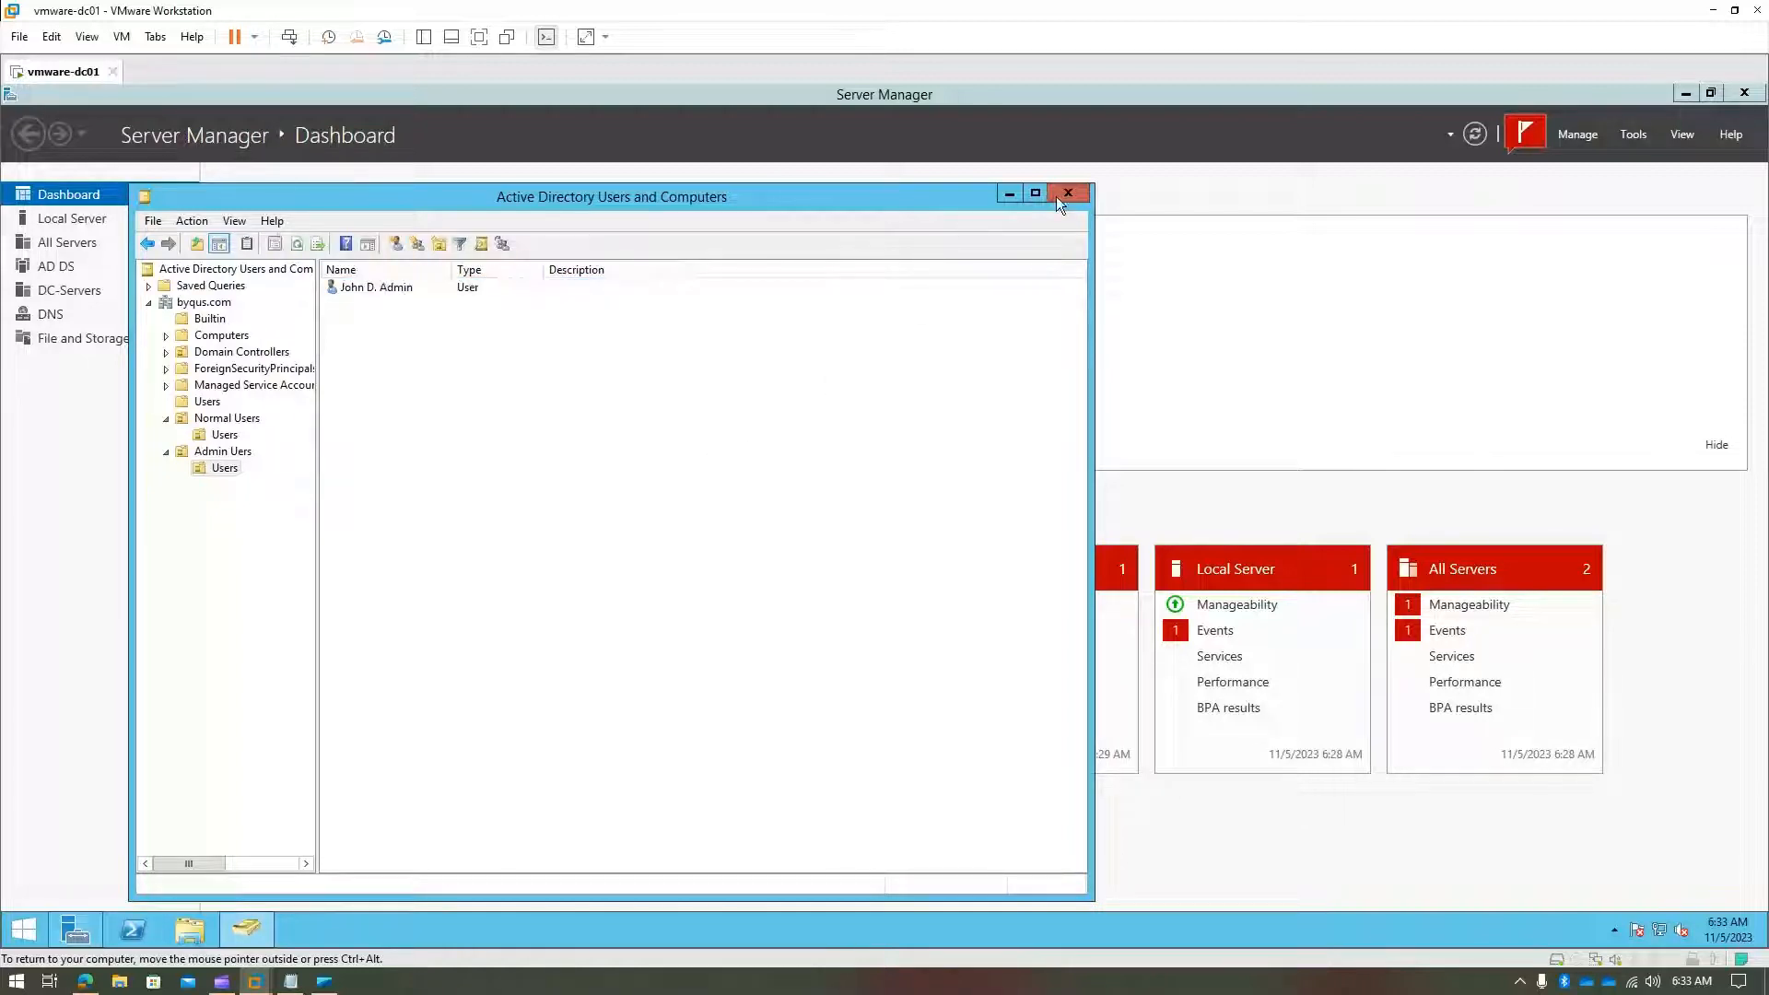
- Switch to the Windows 10 x64 client and sign out of its local account from Start
{"action": "mouse_move", "coordinate": [254, 980]}
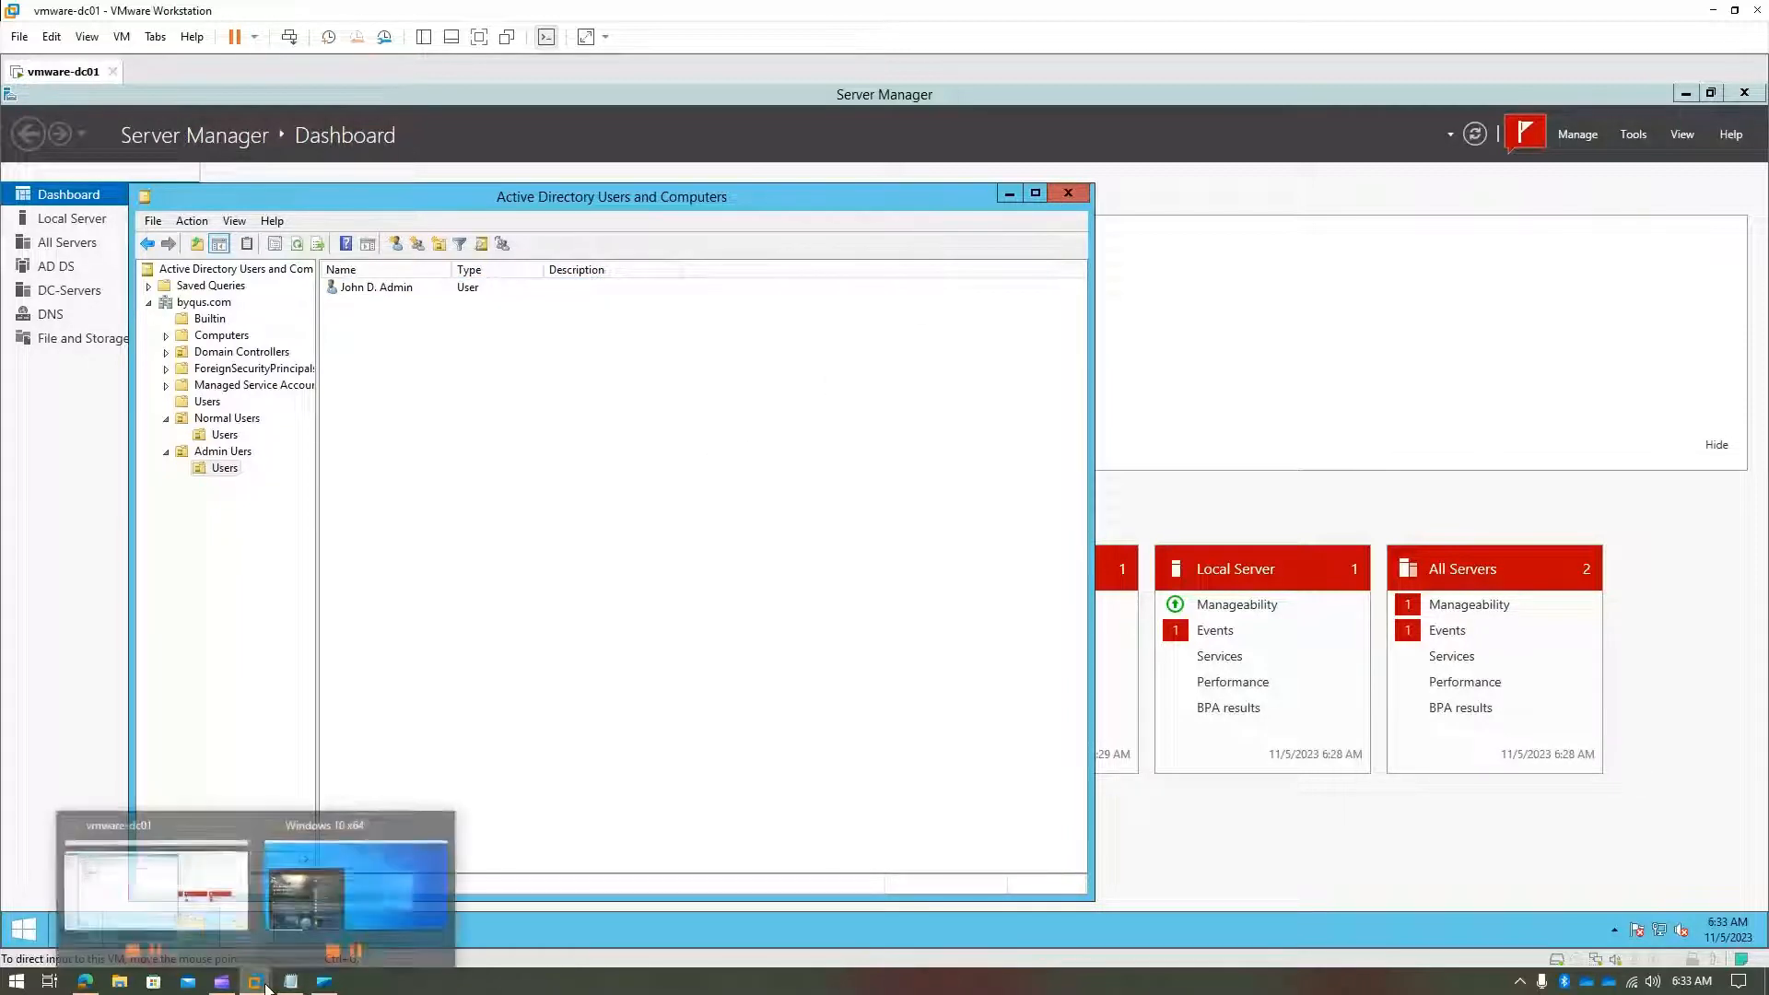
{"action": "left_click", "coordinate": [412, 900]}
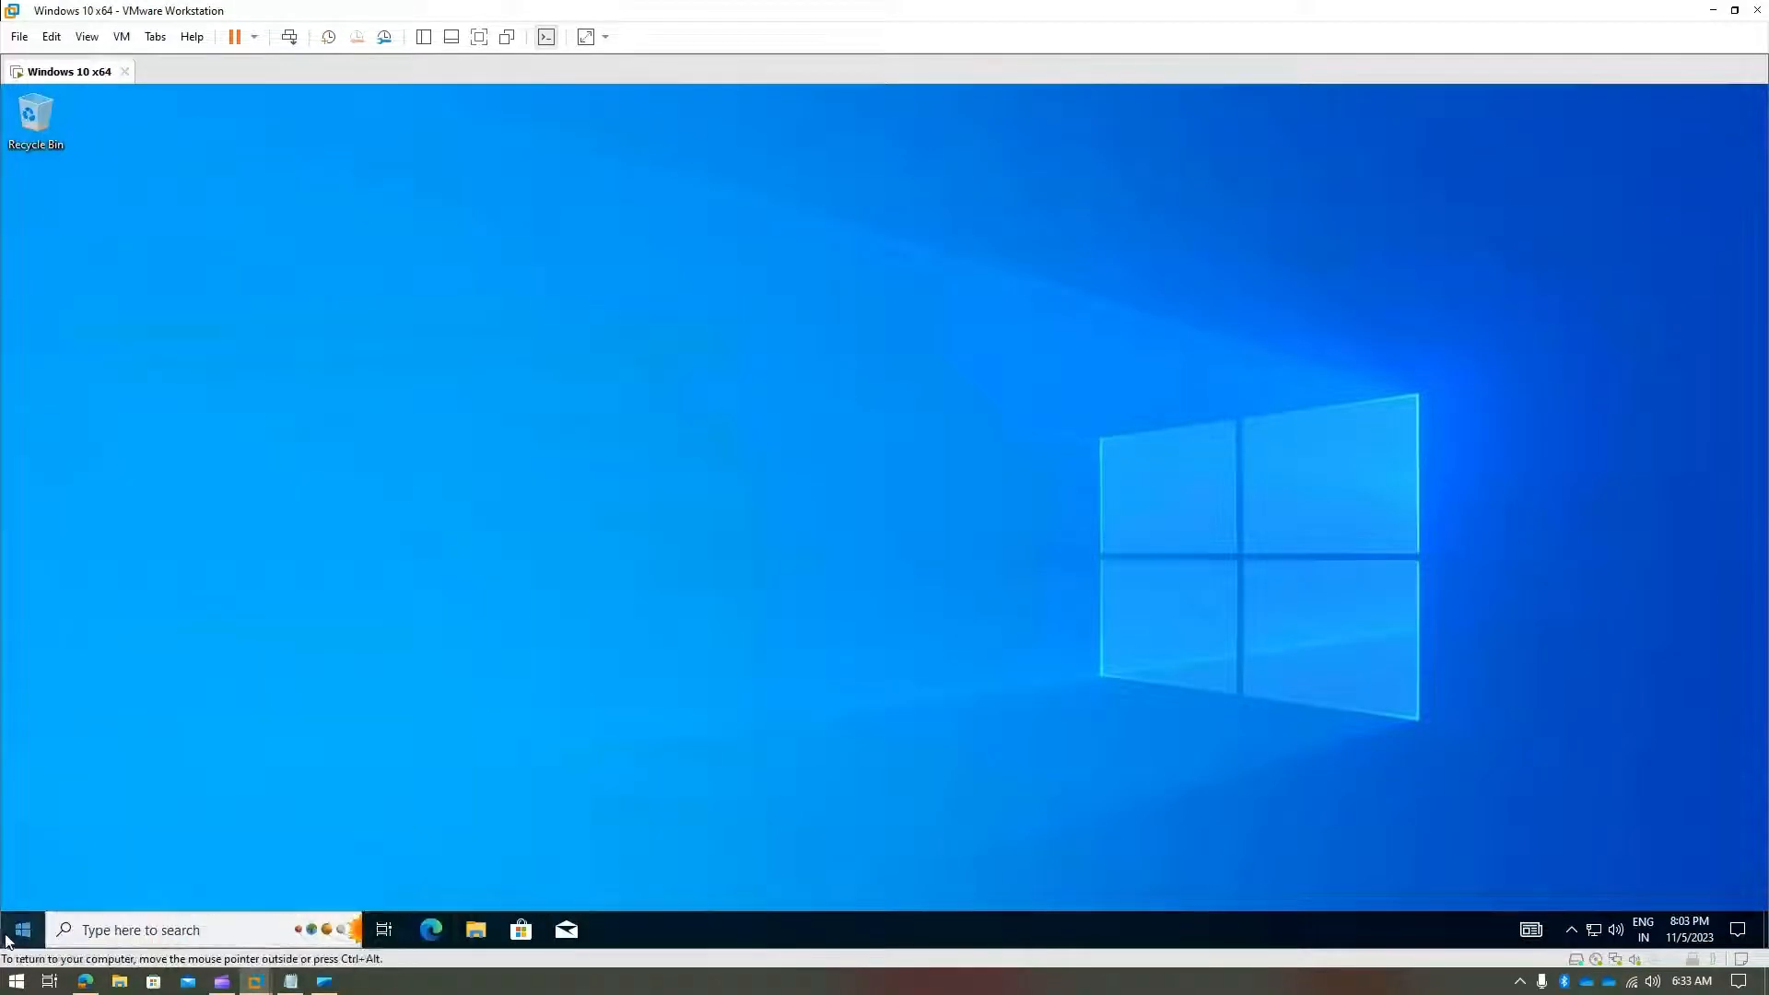
{"action": "left_click", "coordinate": [10, 936]}
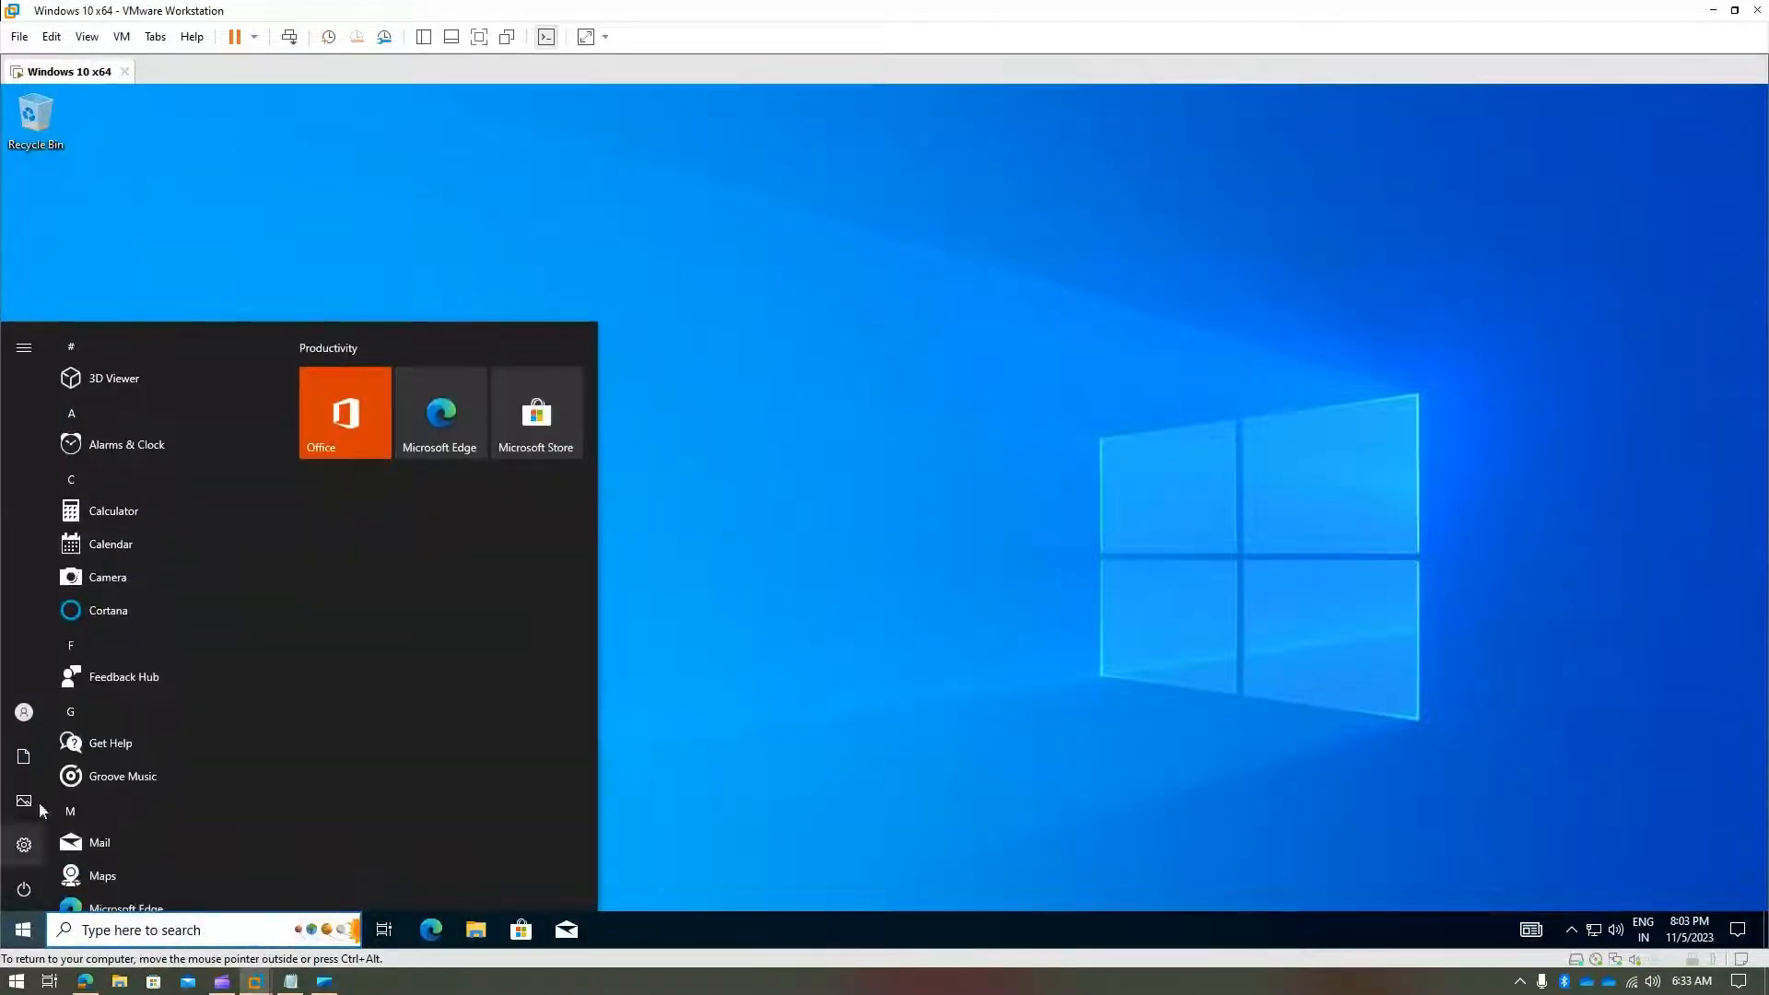
{"action": "left_click", "coordinate": [37, 840]}
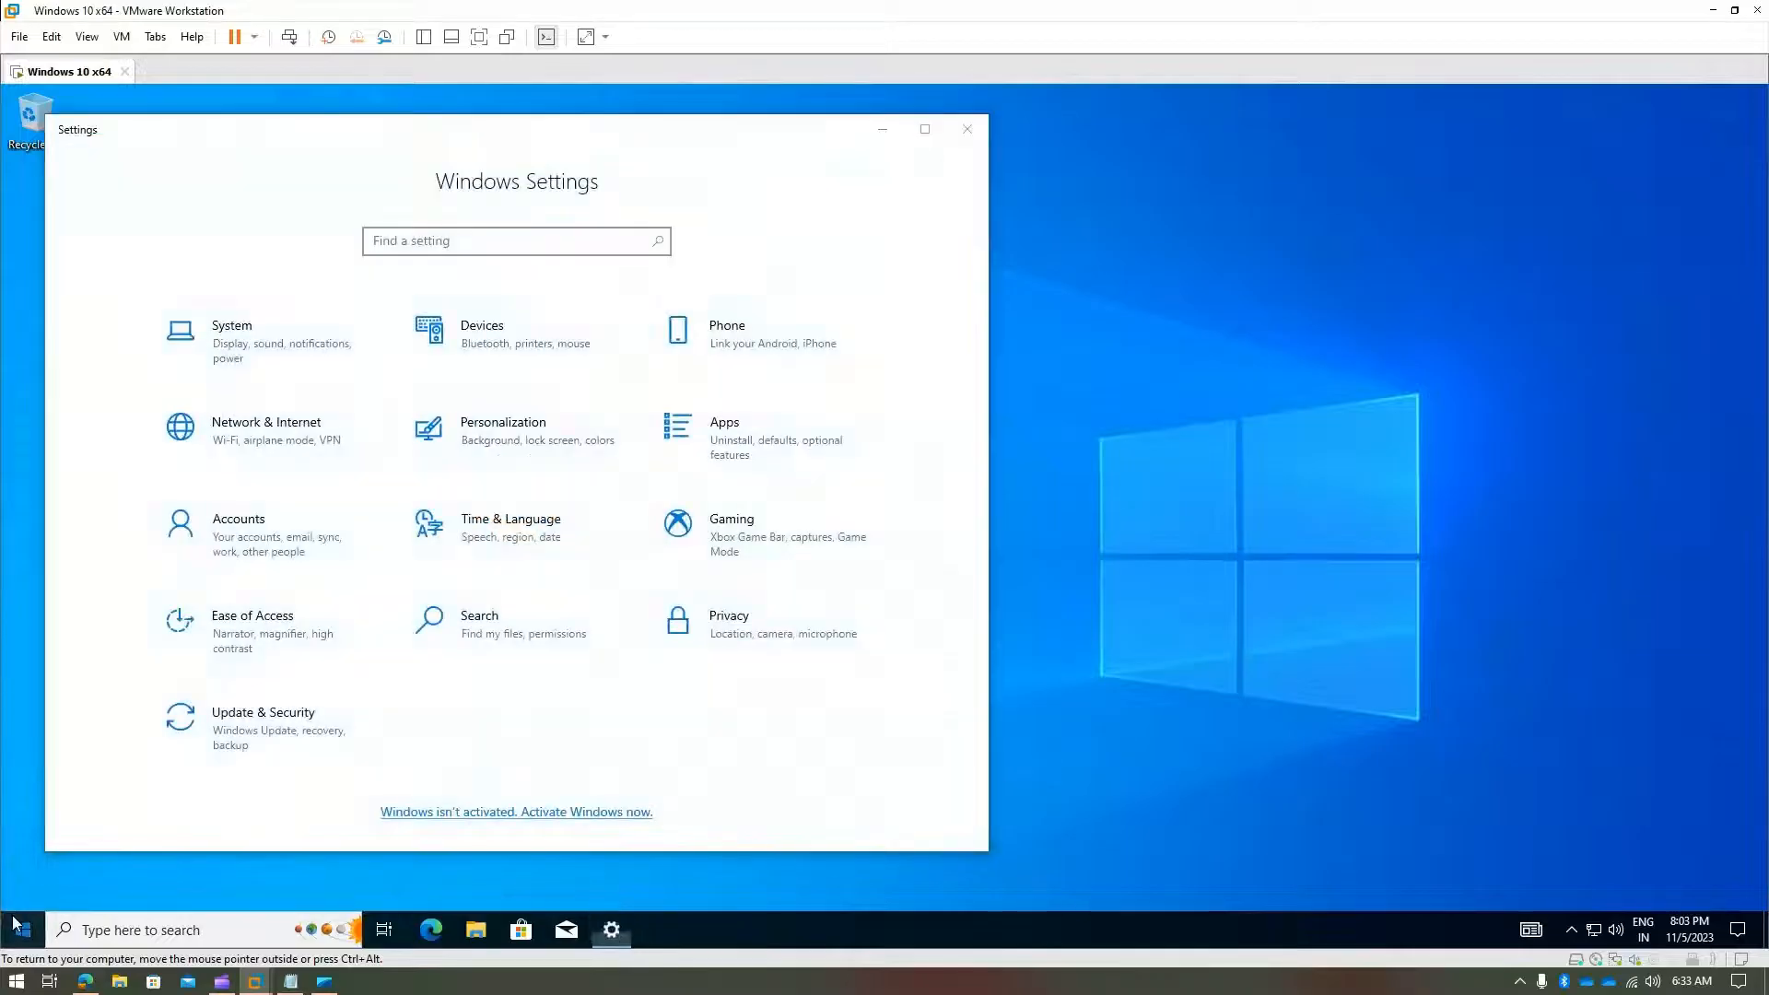
{"action": "left_click", "coordinate": [15, 923]}
{"action": "left_click", "coordinate": [20, 718]}
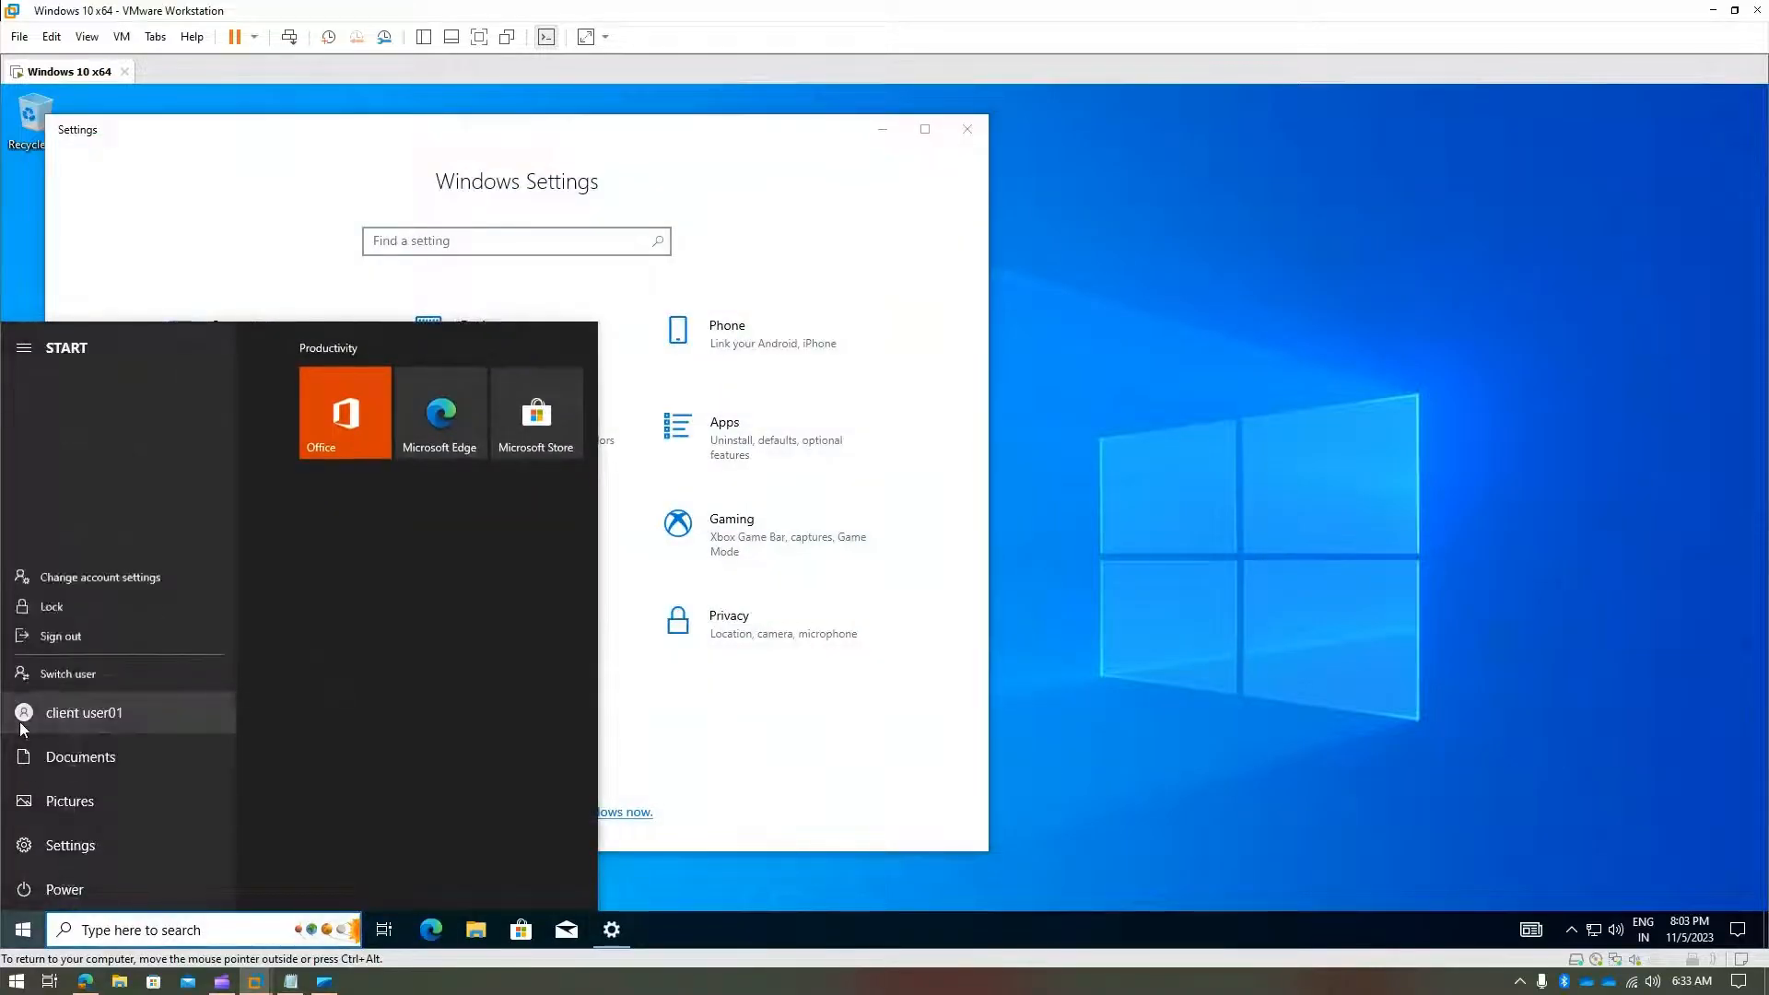
{"action": "left_click", "coordinate": [87, 628]}
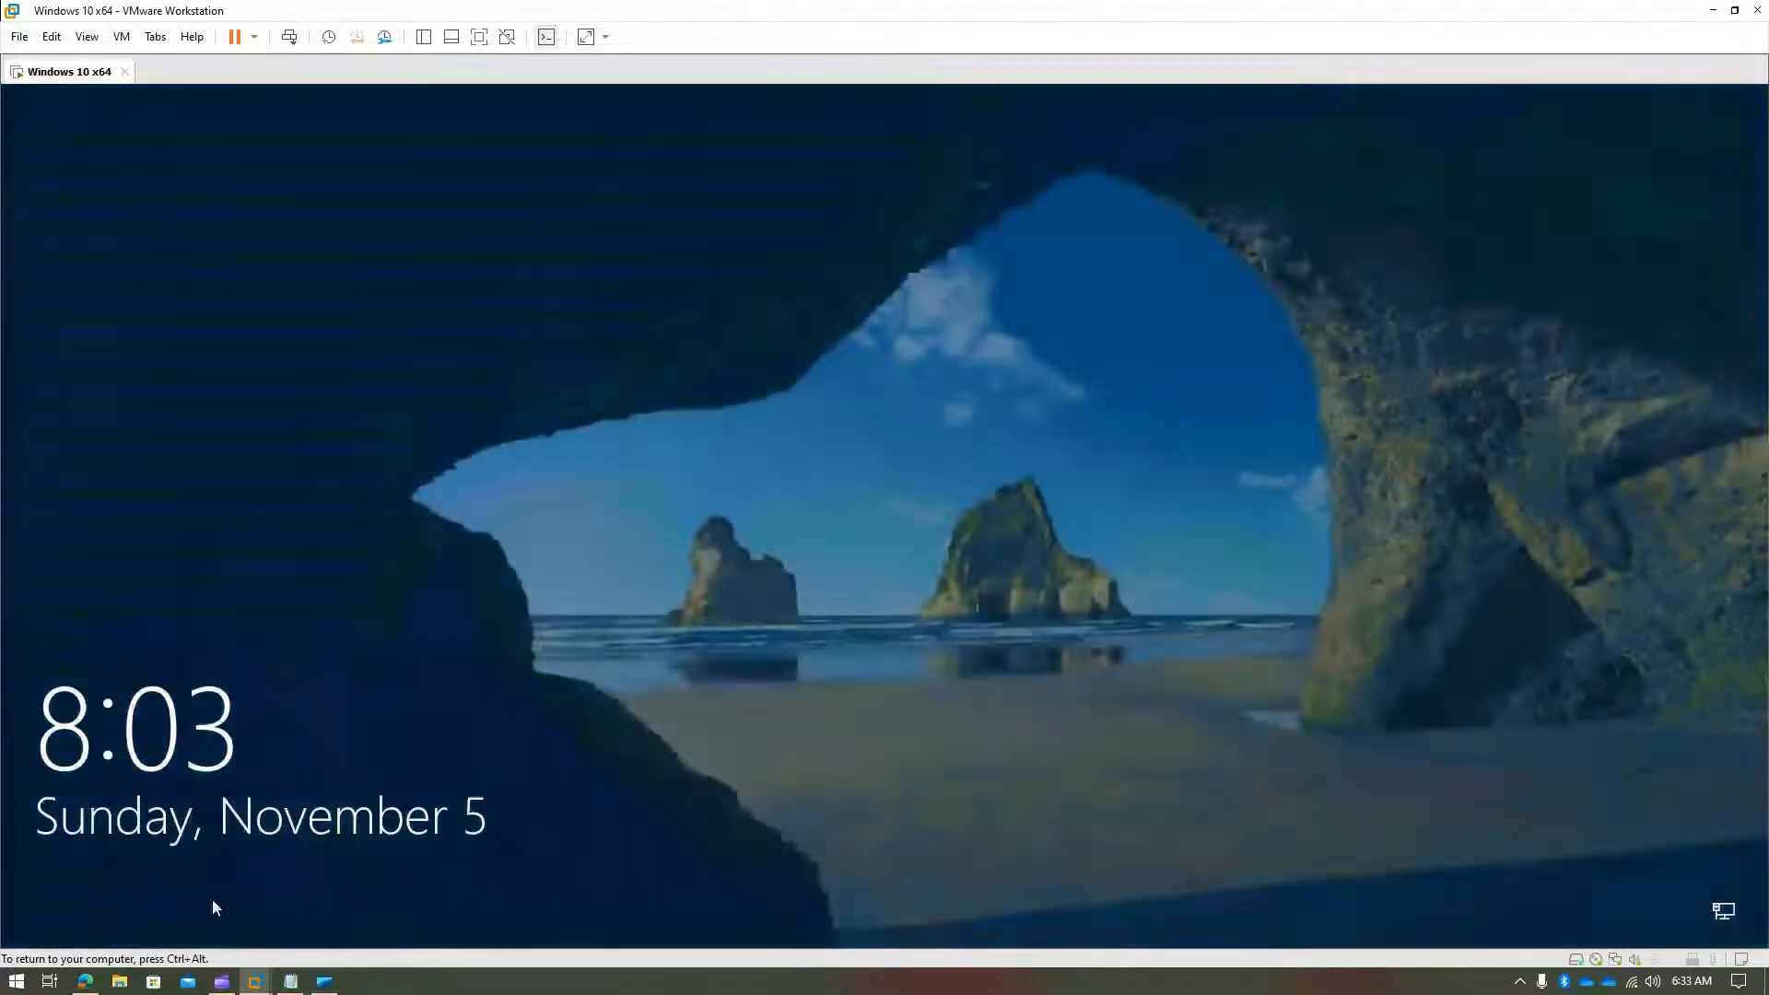
- Sign in via Other user with the normal domain user's logon name and password
{"action": "key", "text": "ctrl+alt"}
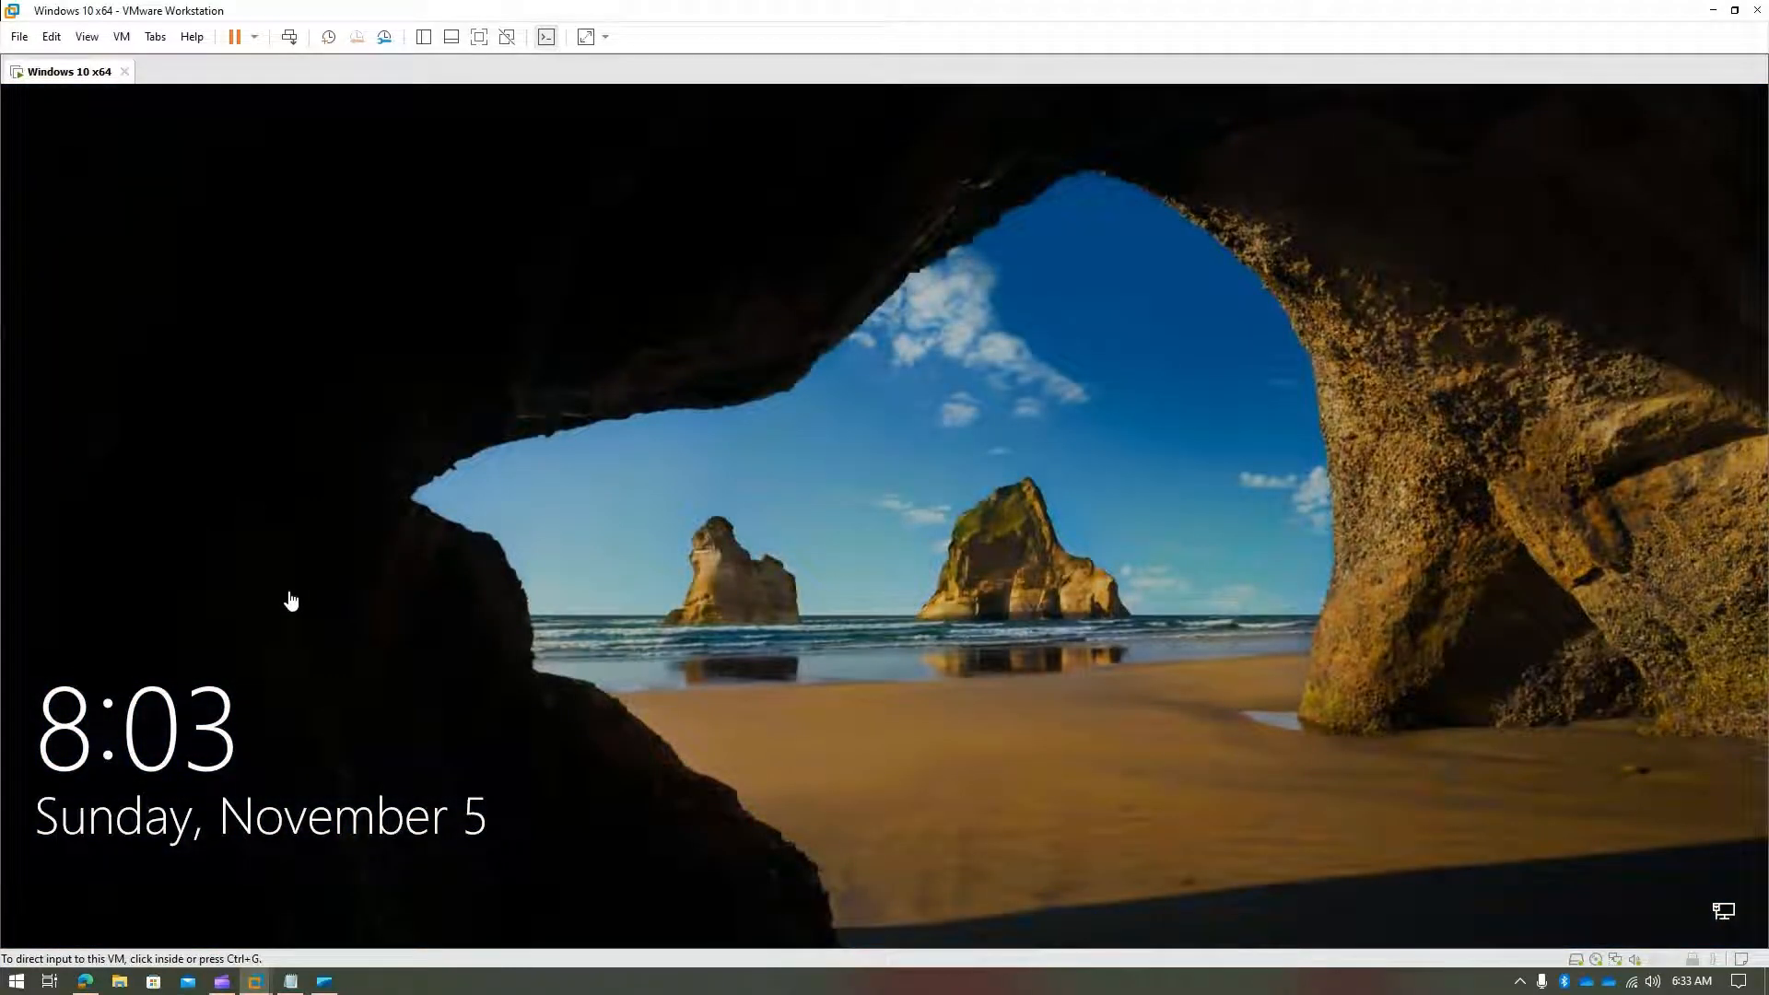
{"action": "left_click", "coordinate": [225, 984]}
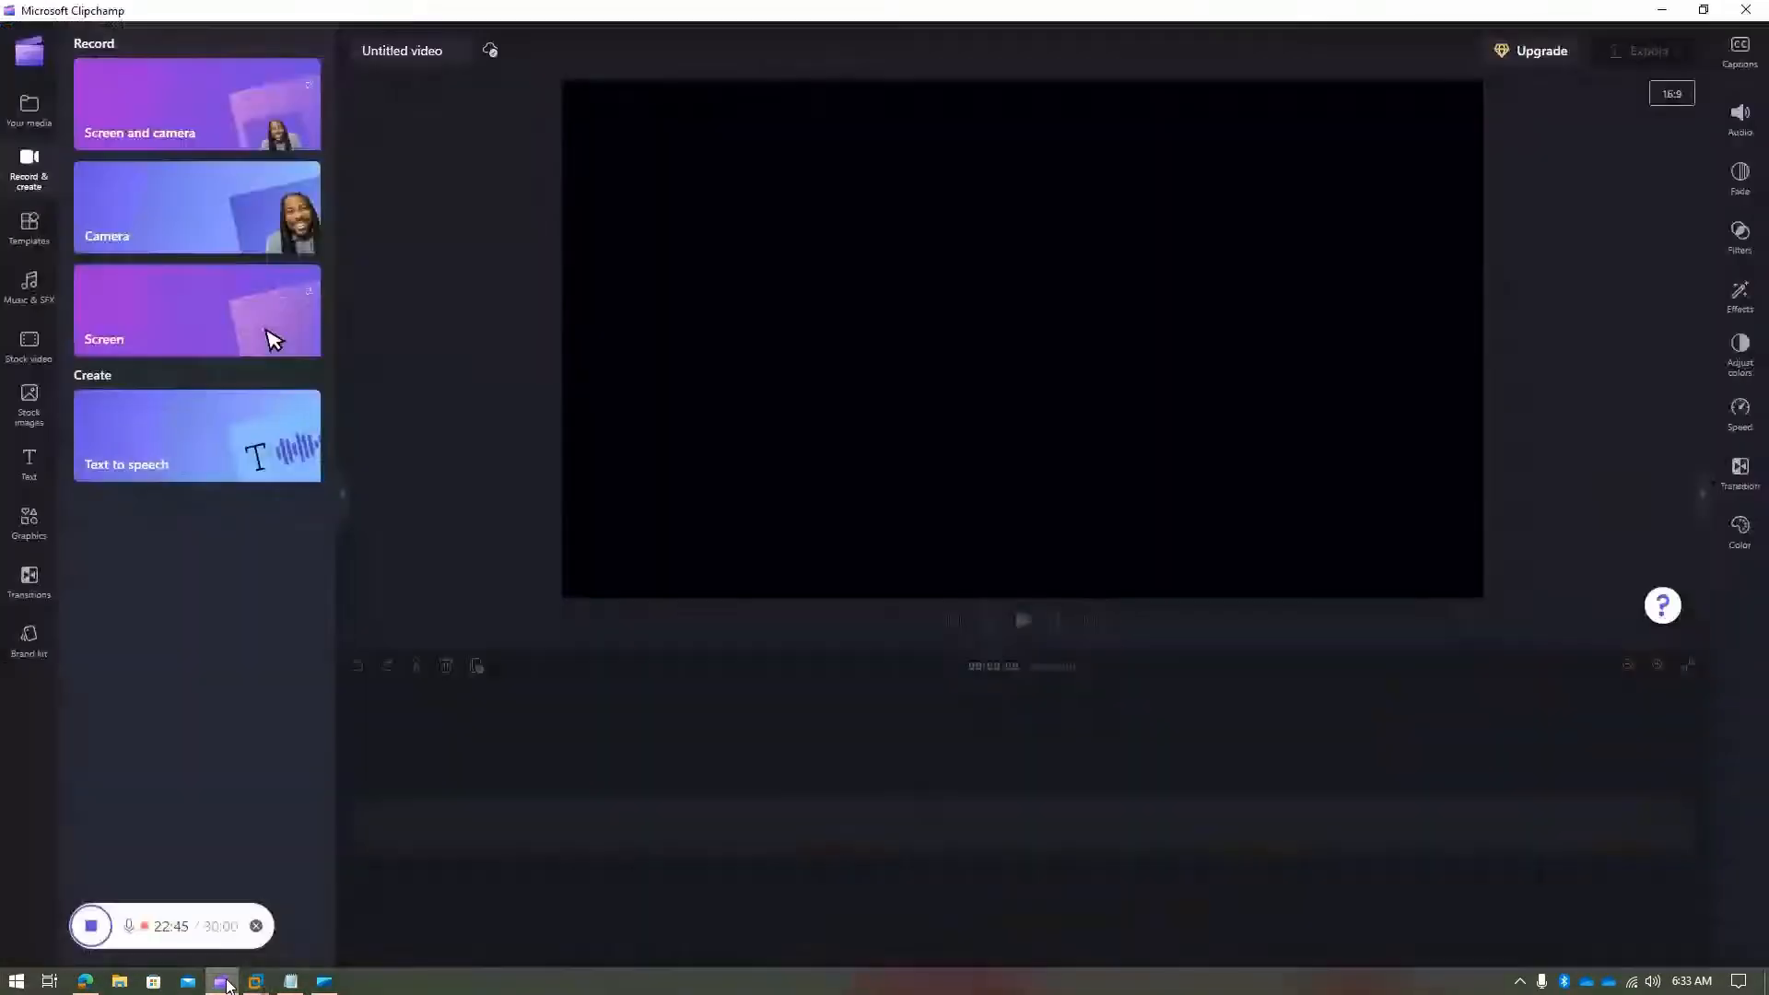
{"action": "left_click", "coordinate": [255, 982]}
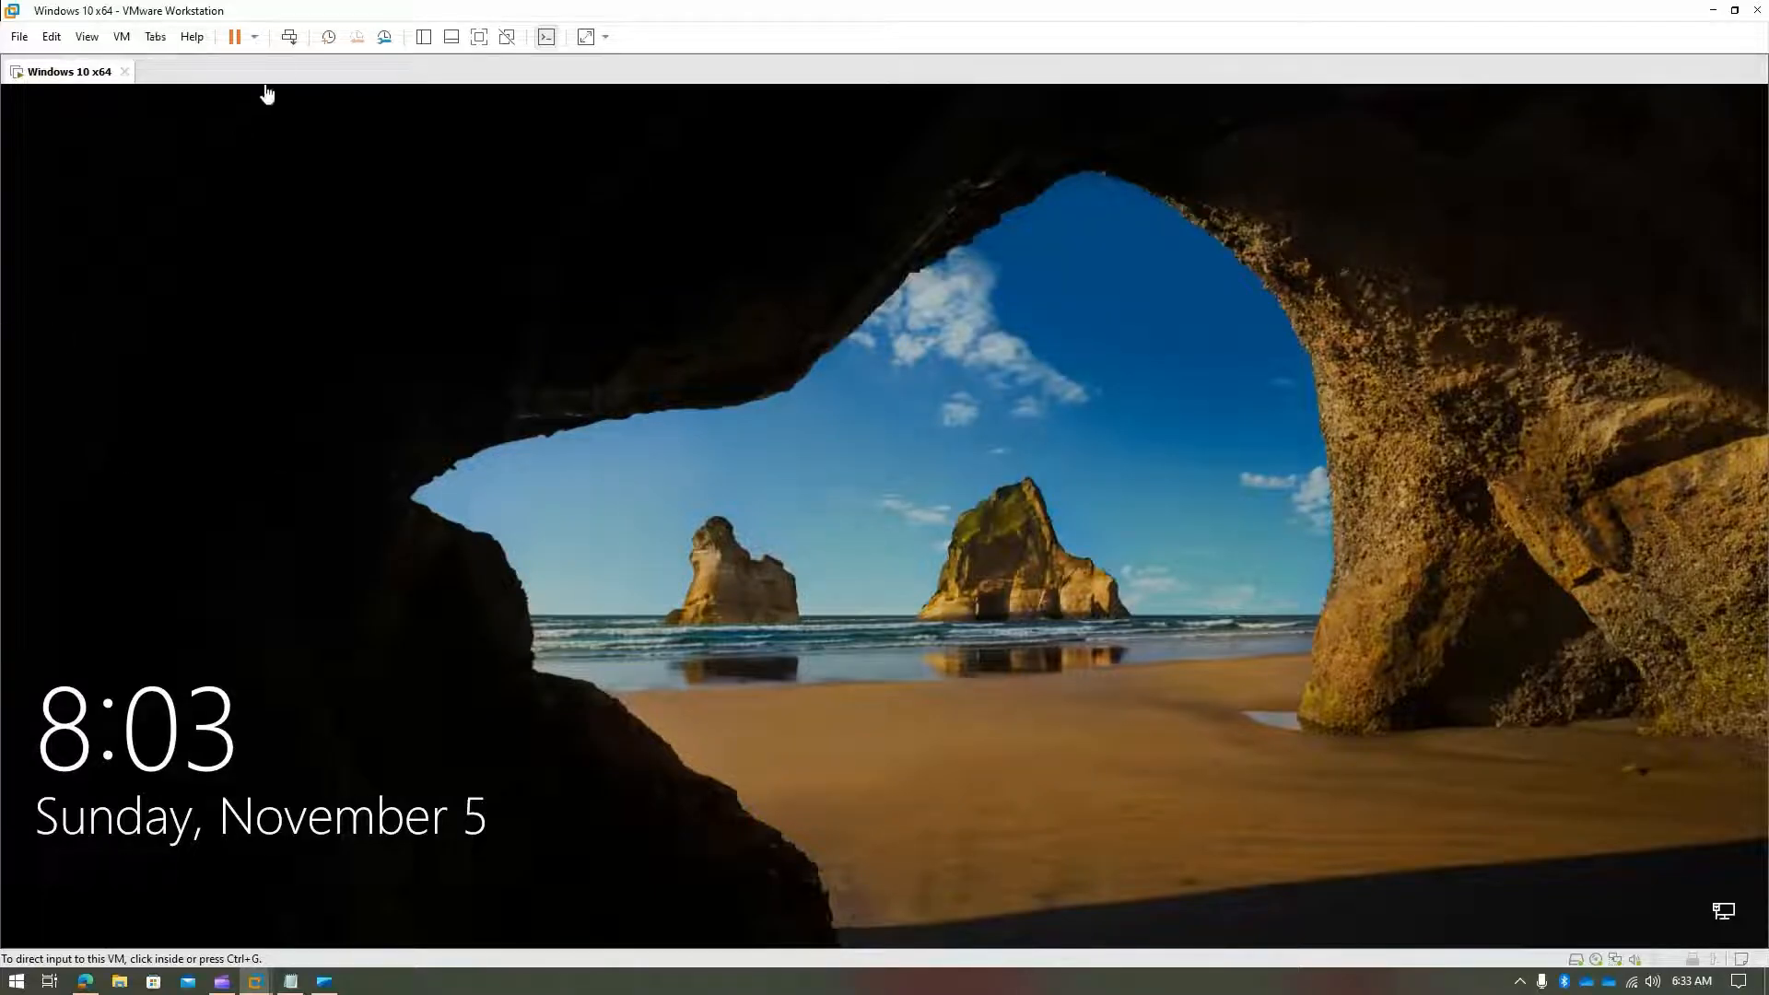
{"action": "left_click", "coordinate": [415, 276]}
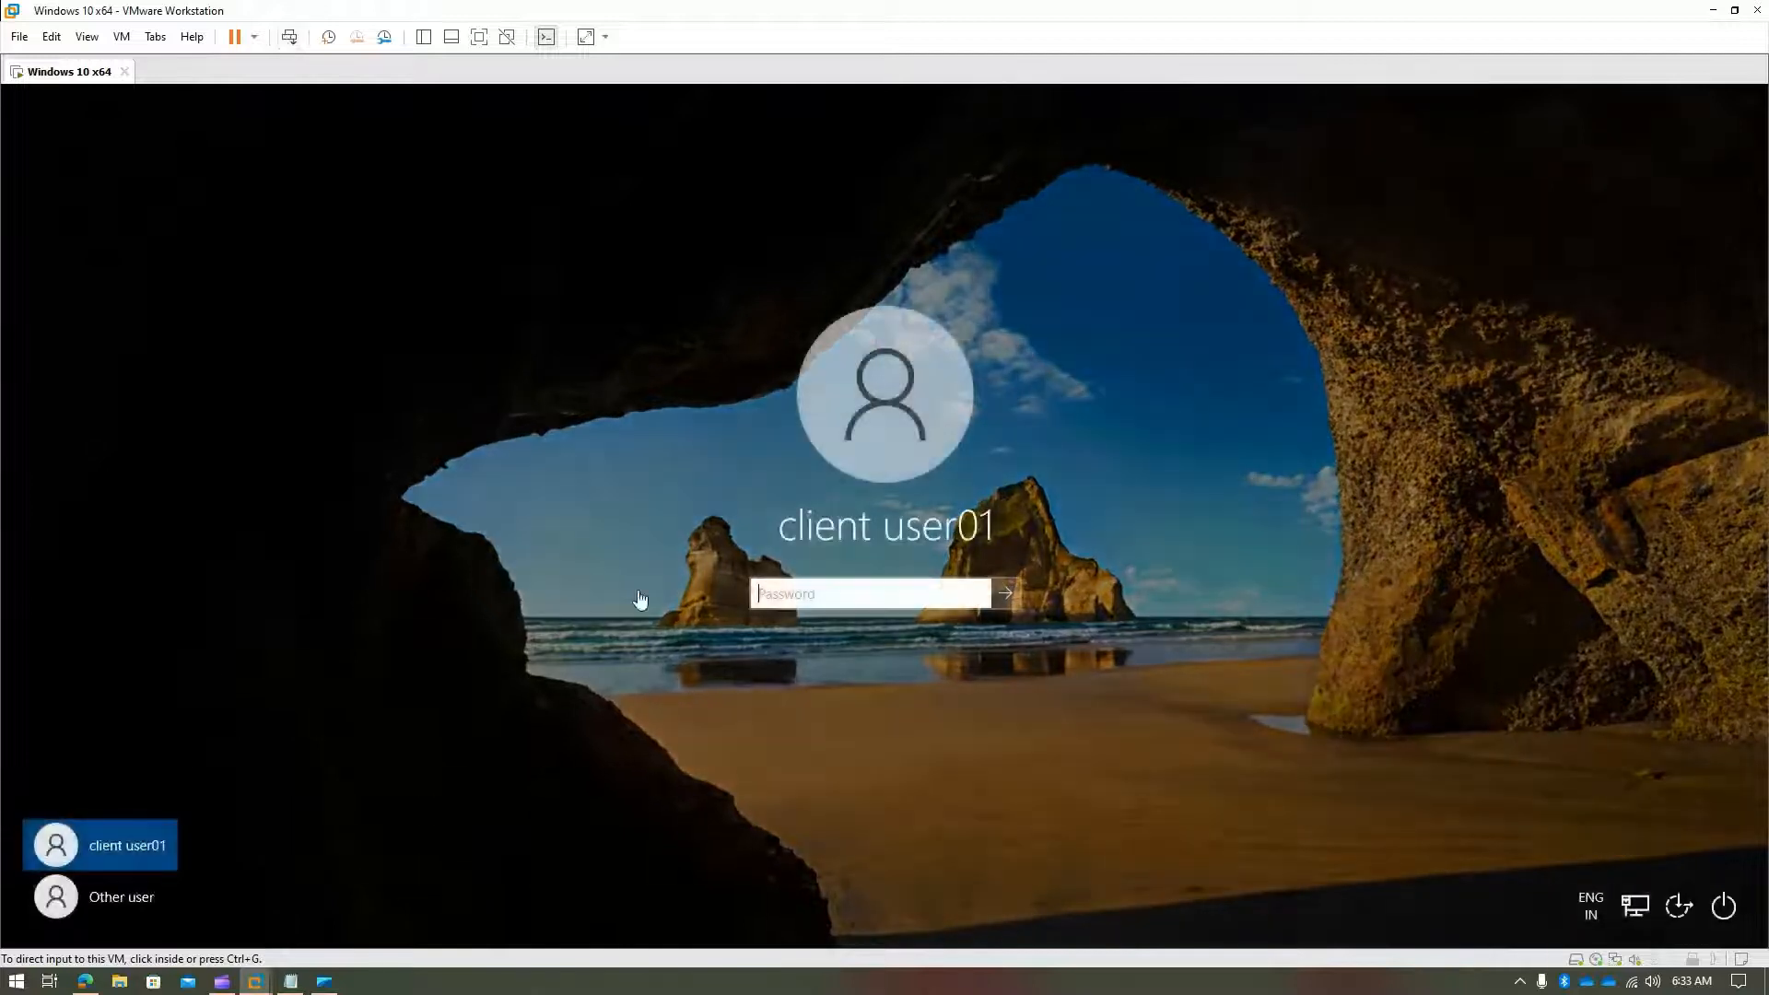
{"action": "left_click", "coordinate": [101, 898]}
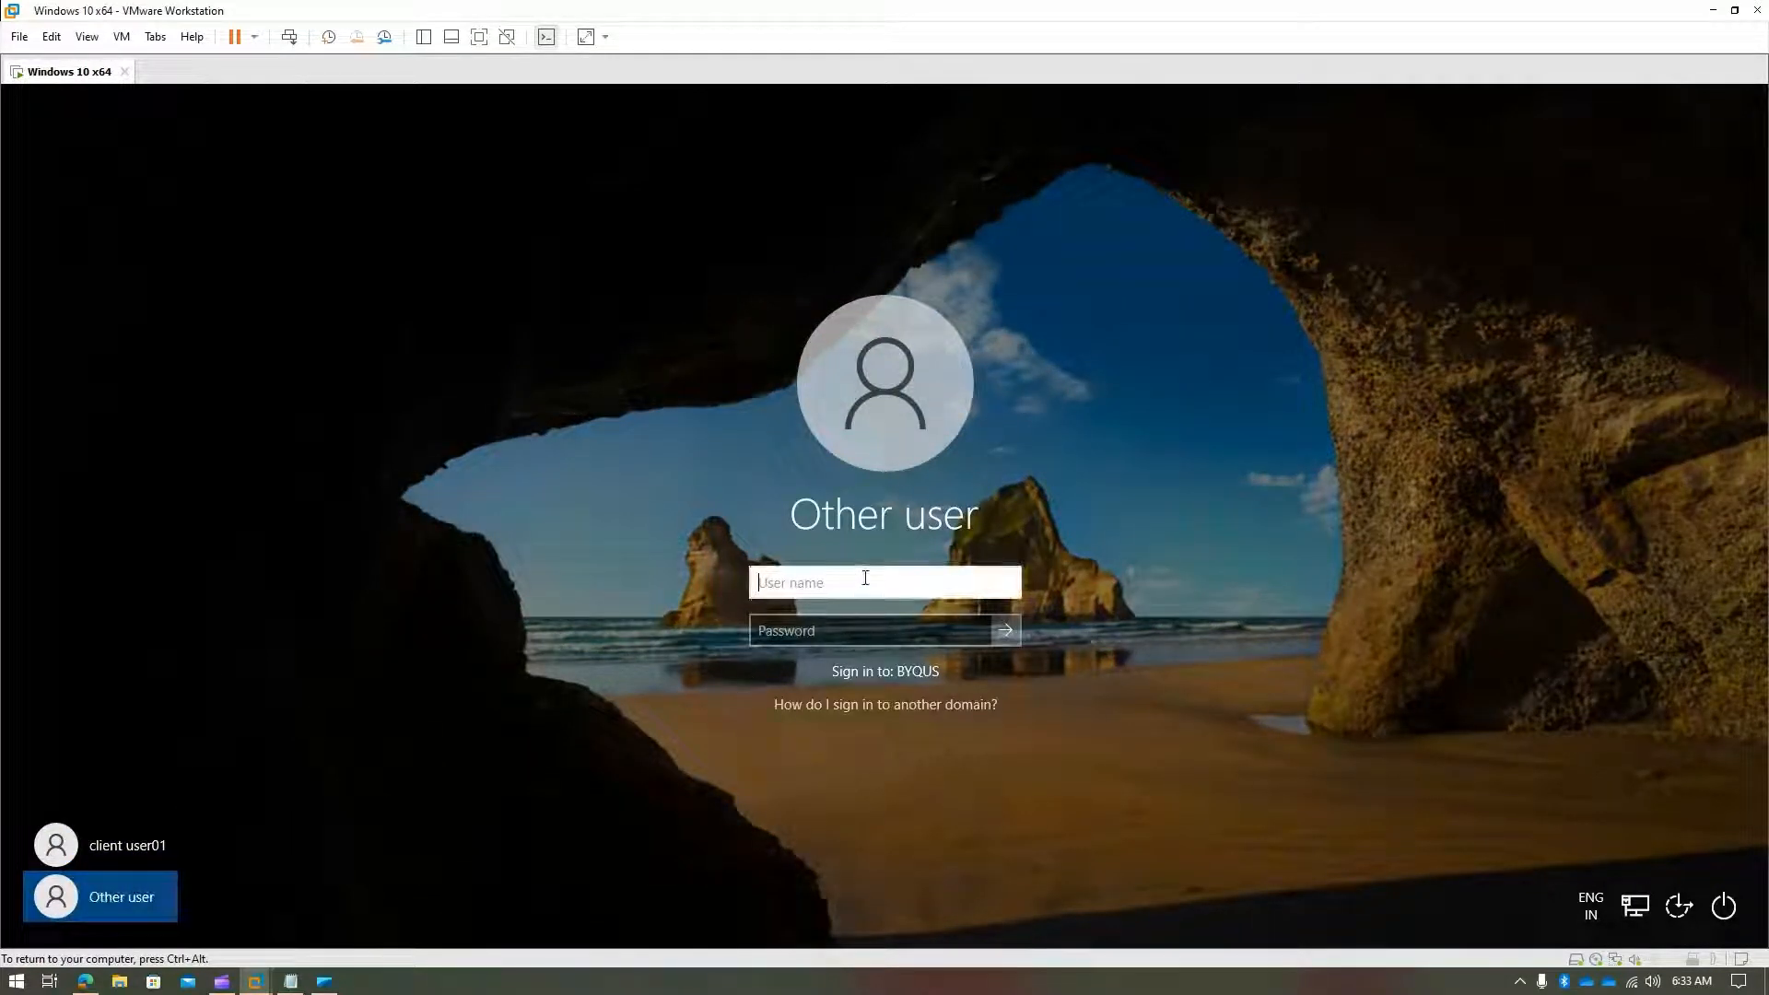
{"action": "type", "text": "john.don"}
{"action": "key", "text": "Tab"}
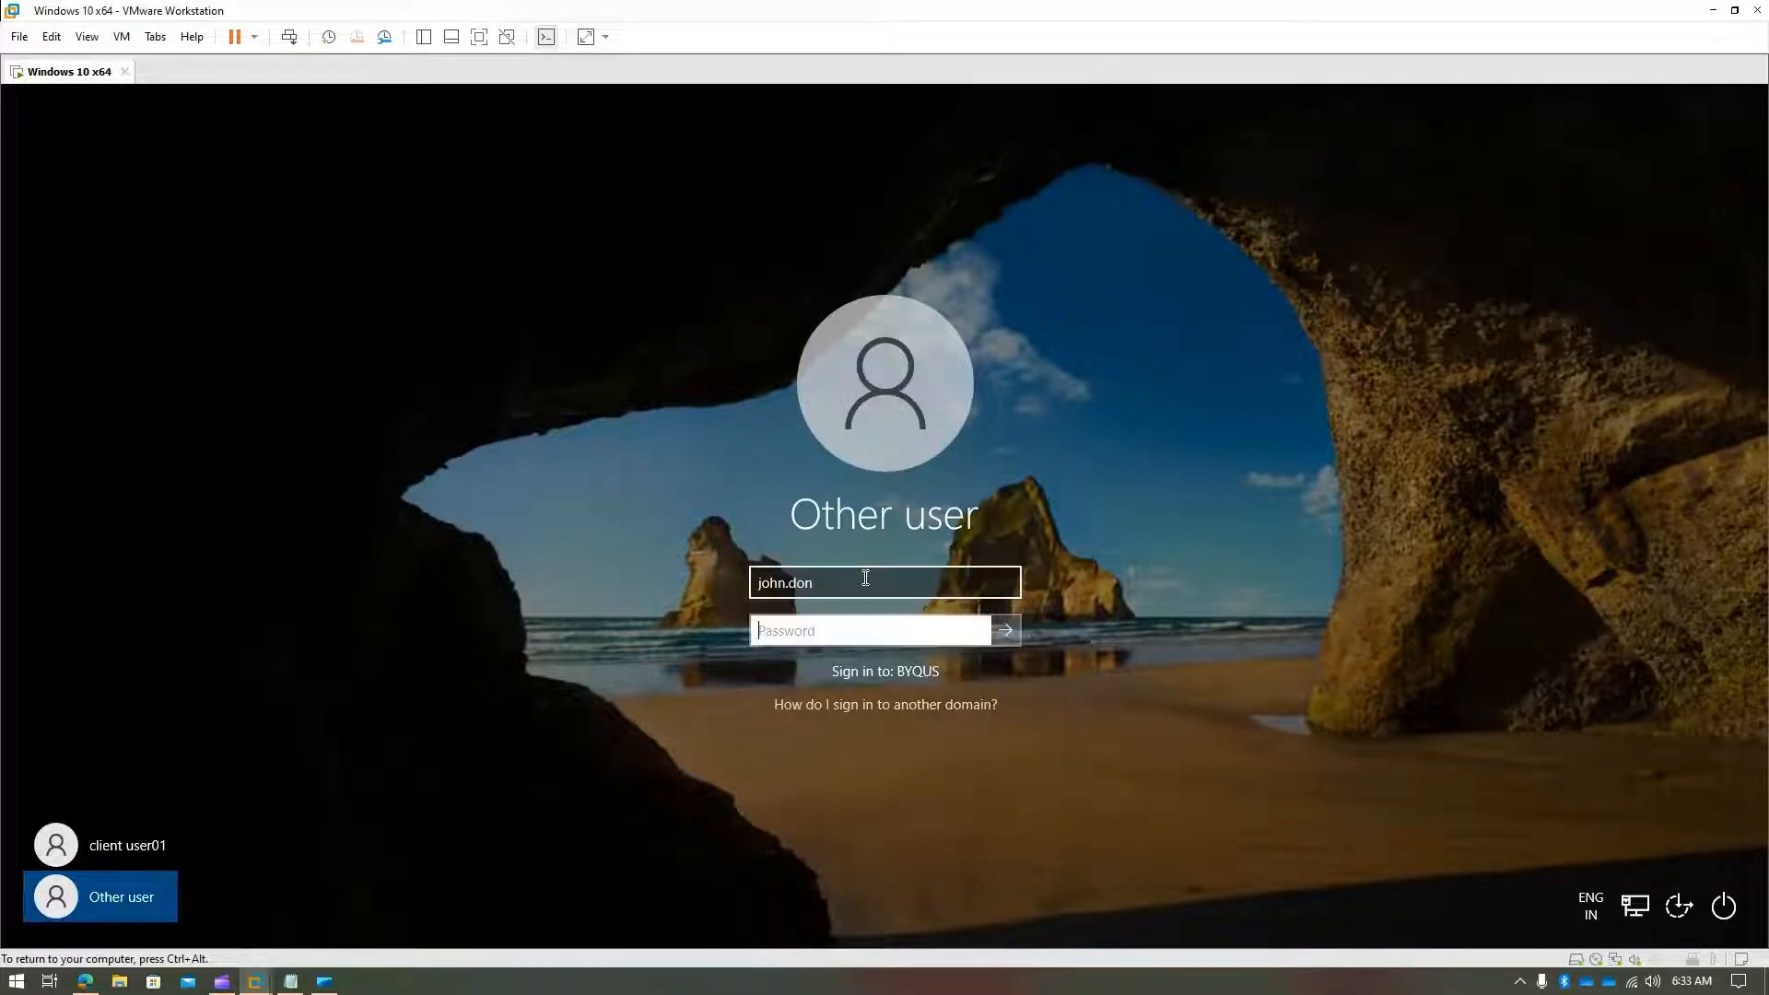
{"action": "type", "text": "P•••••"}
{"action": "key", "text": "Return"}
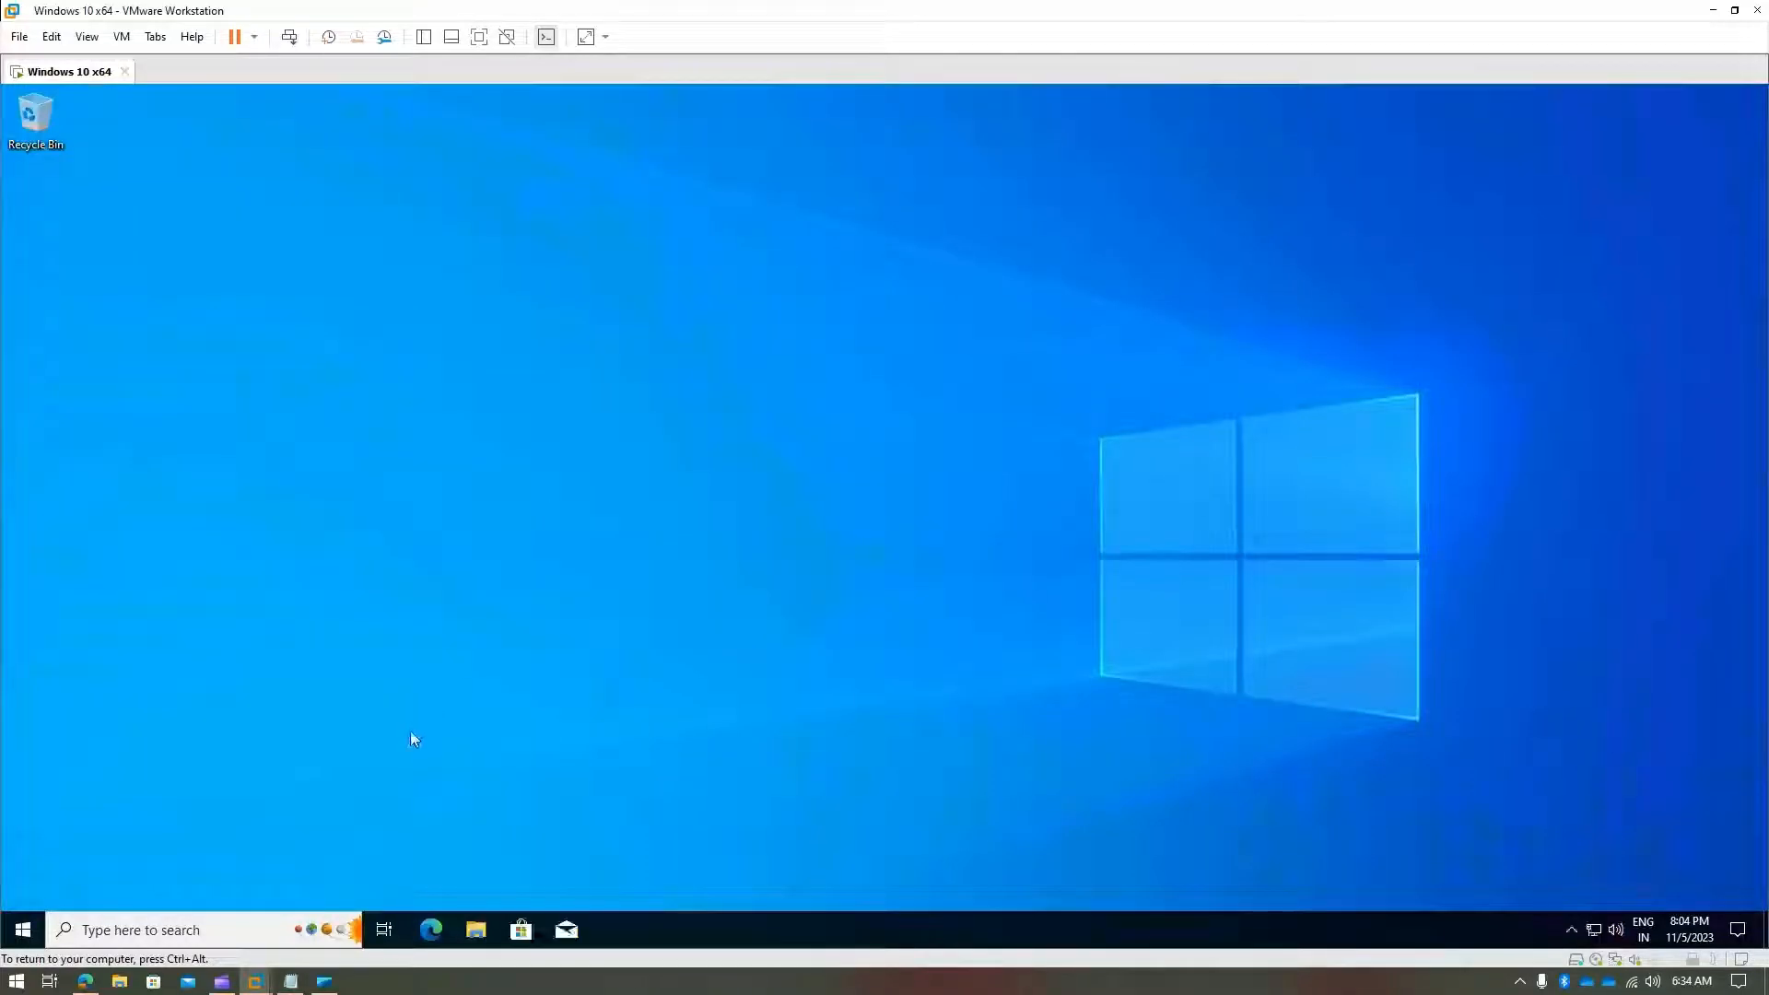
{"action": "left_click", "coordinate": [195, 922]}
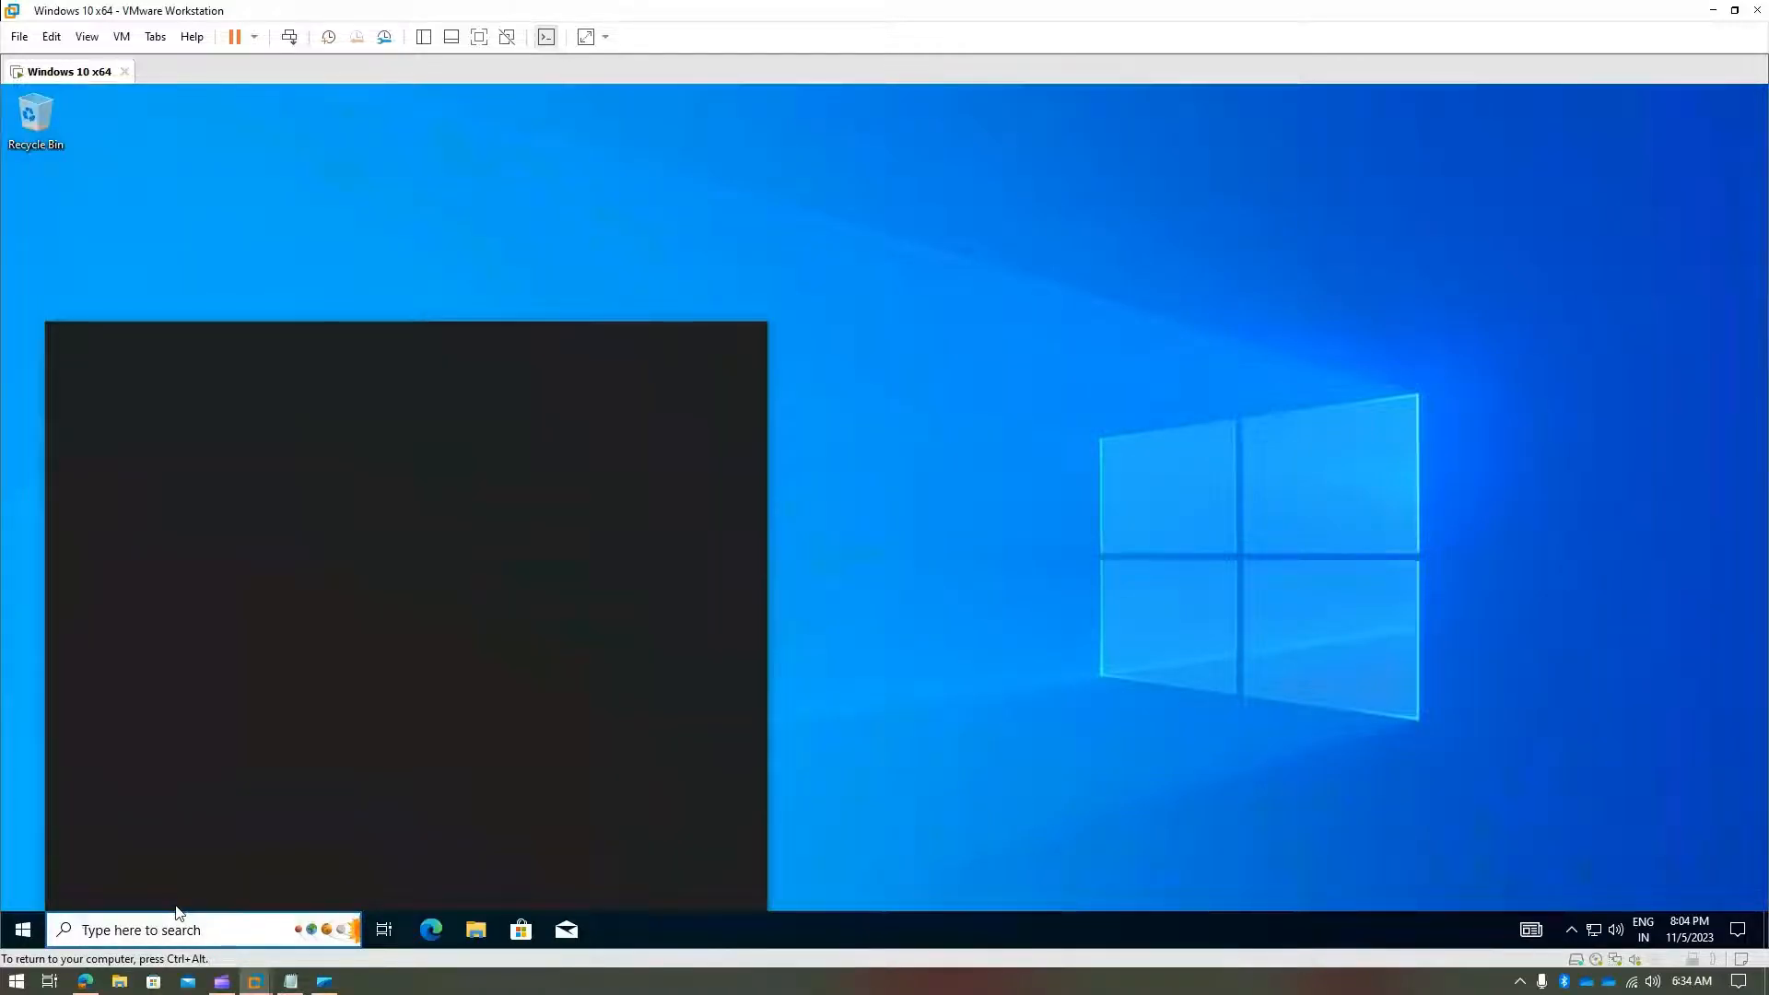
{"action": "type", "text": "dsa.msc"}
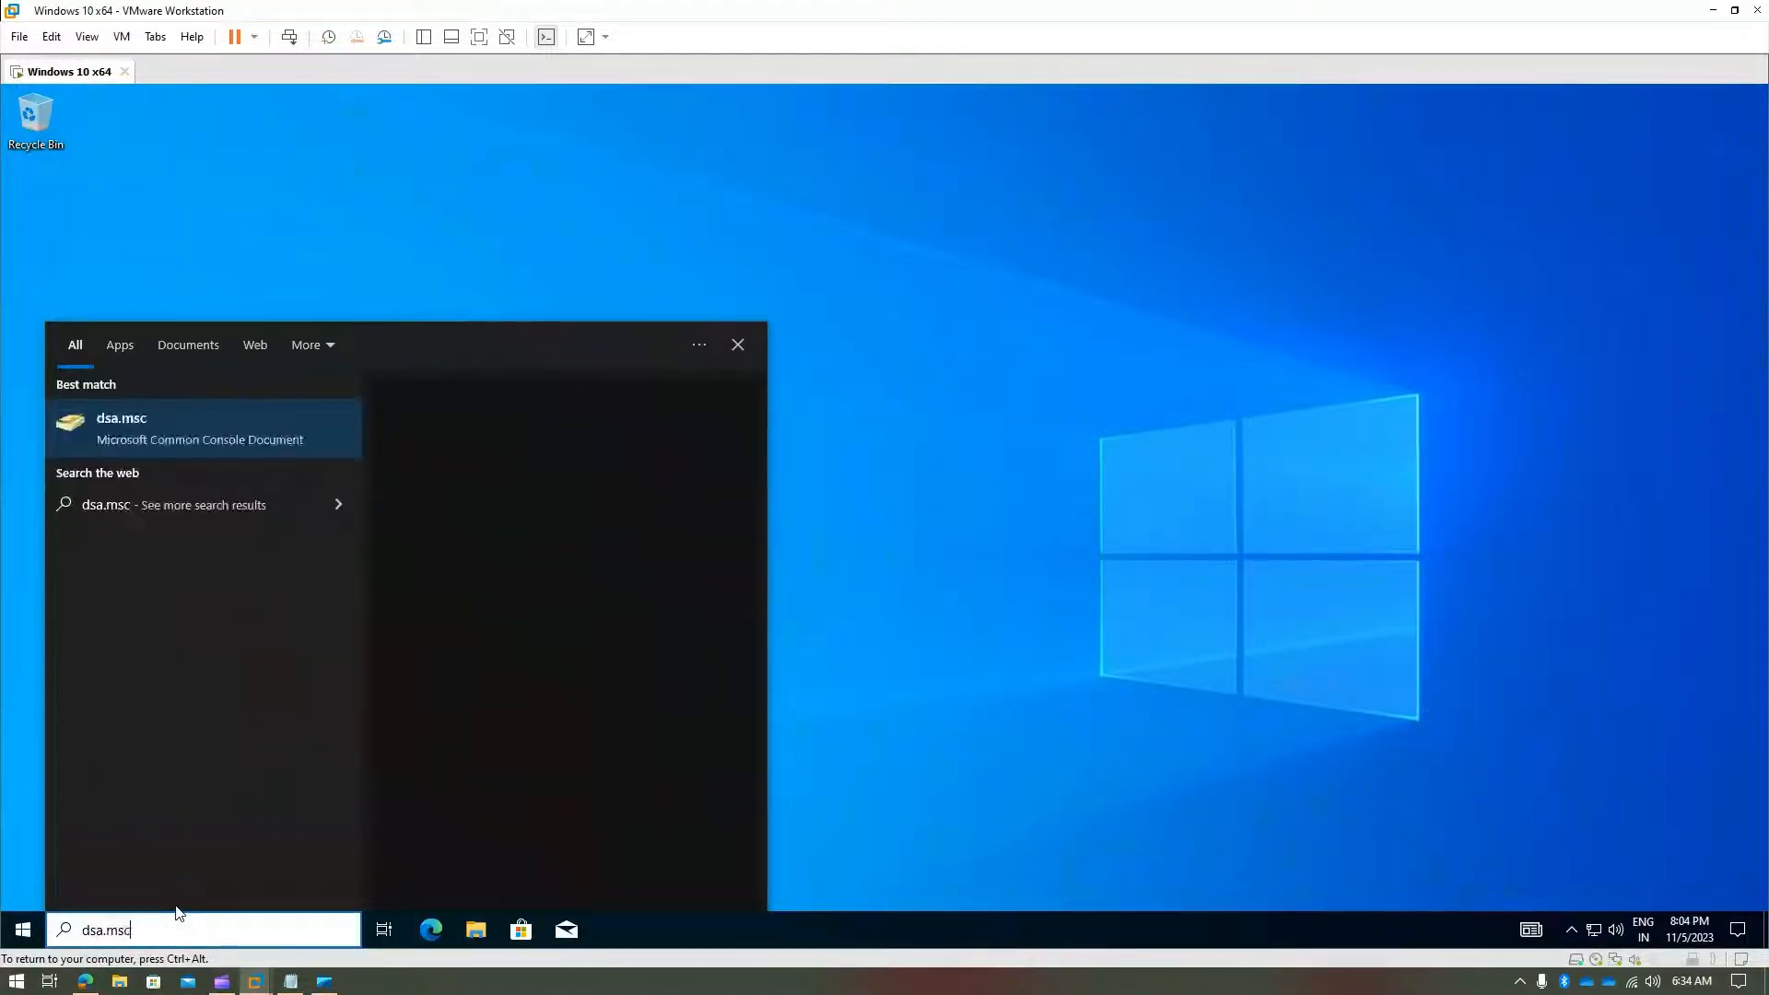
{"action": "left_click", "coordinate": [142, 437]}
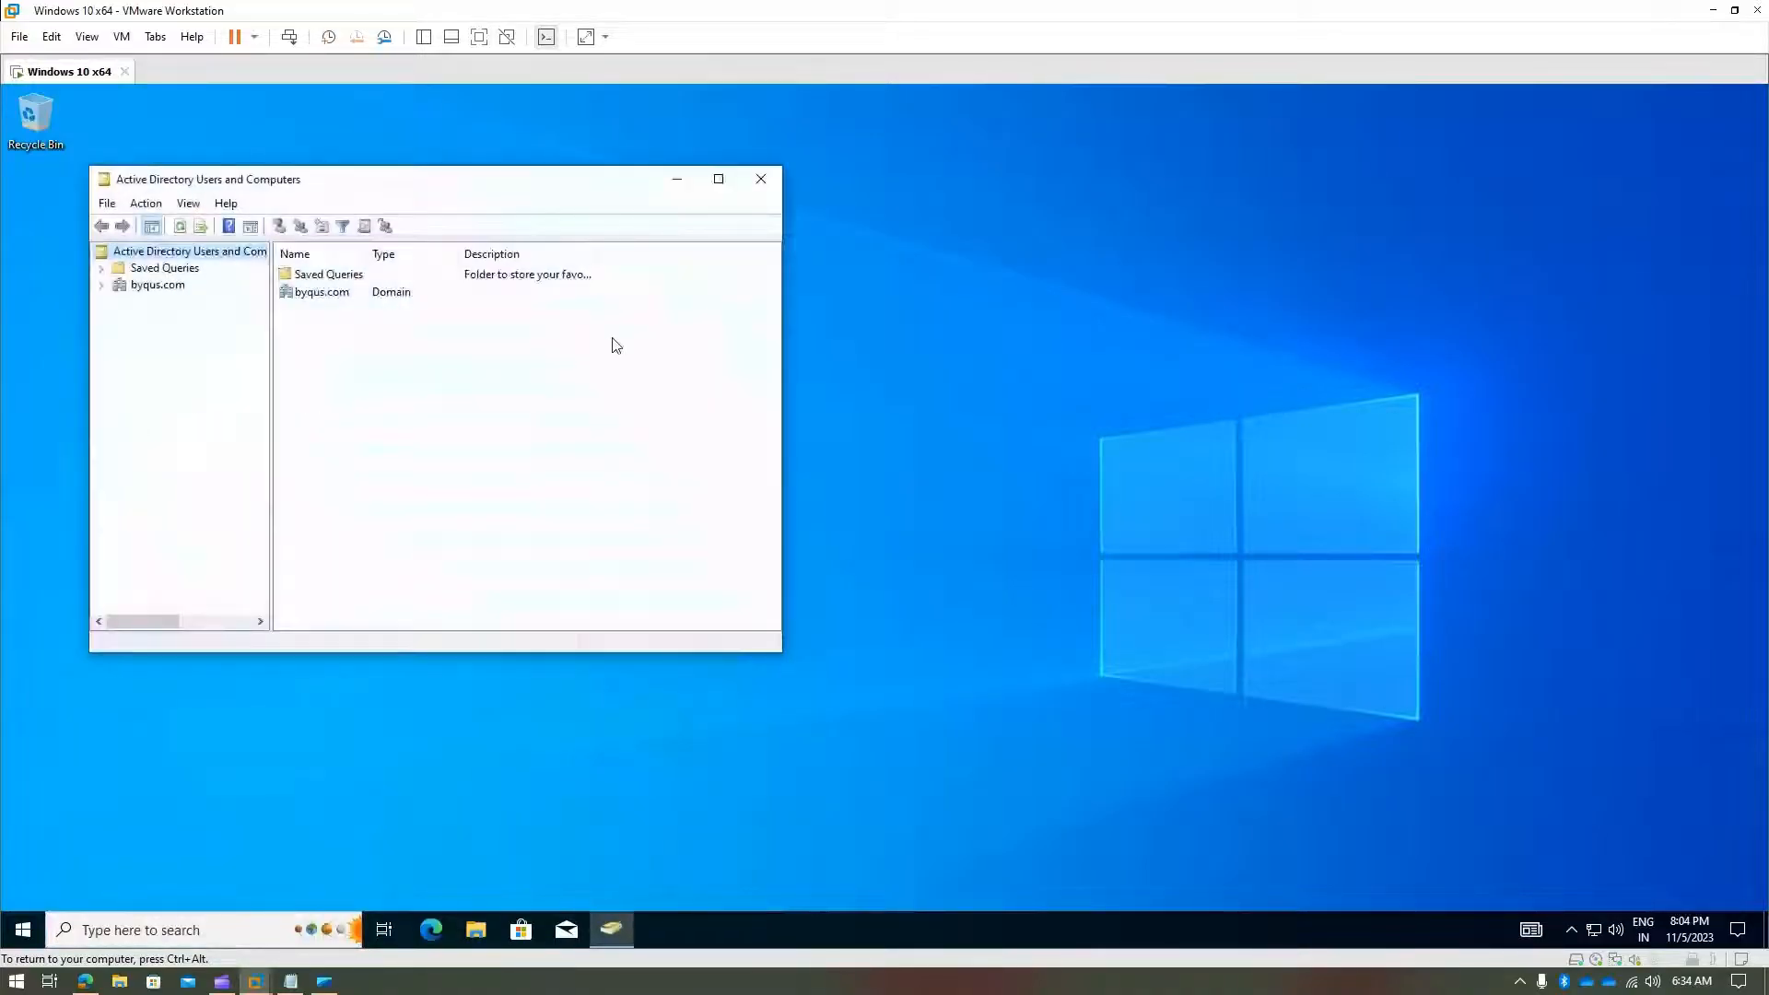
{"action": "left_click", "coordinate": [760, 178]}
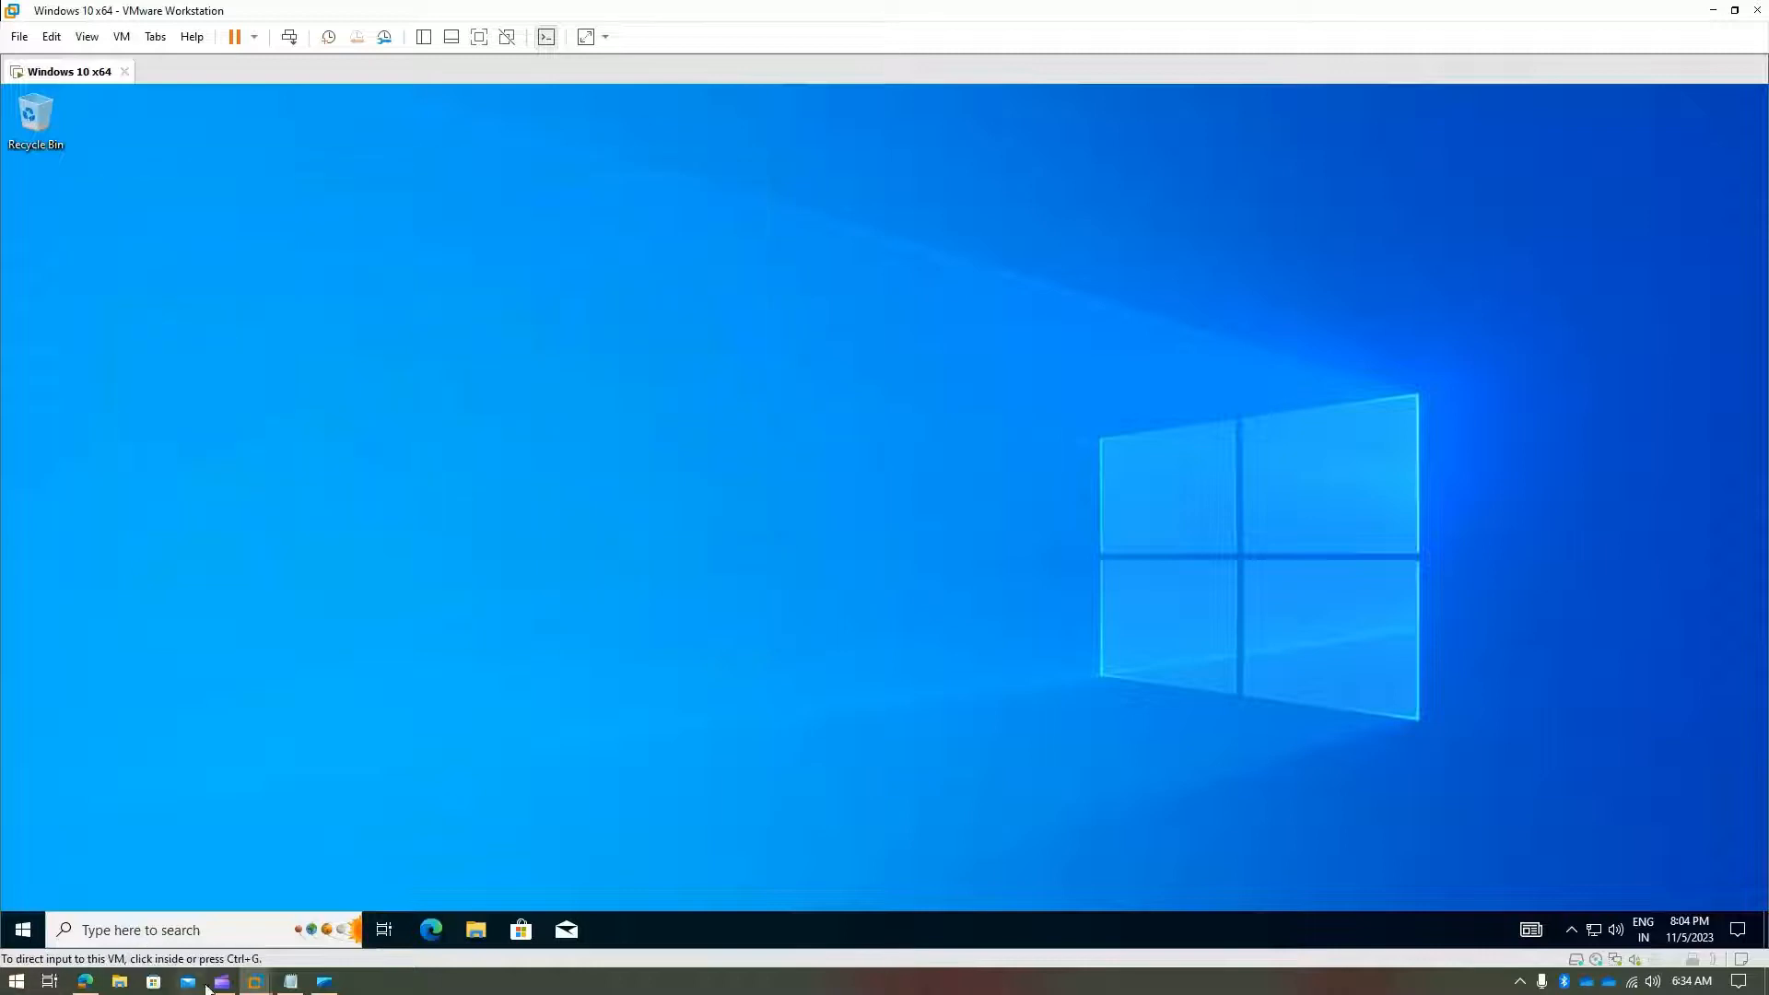
{"action": "mouse_move", "coordinate": [255, 981]}
{"action": "left_click", "coordinate": [147, 890]}
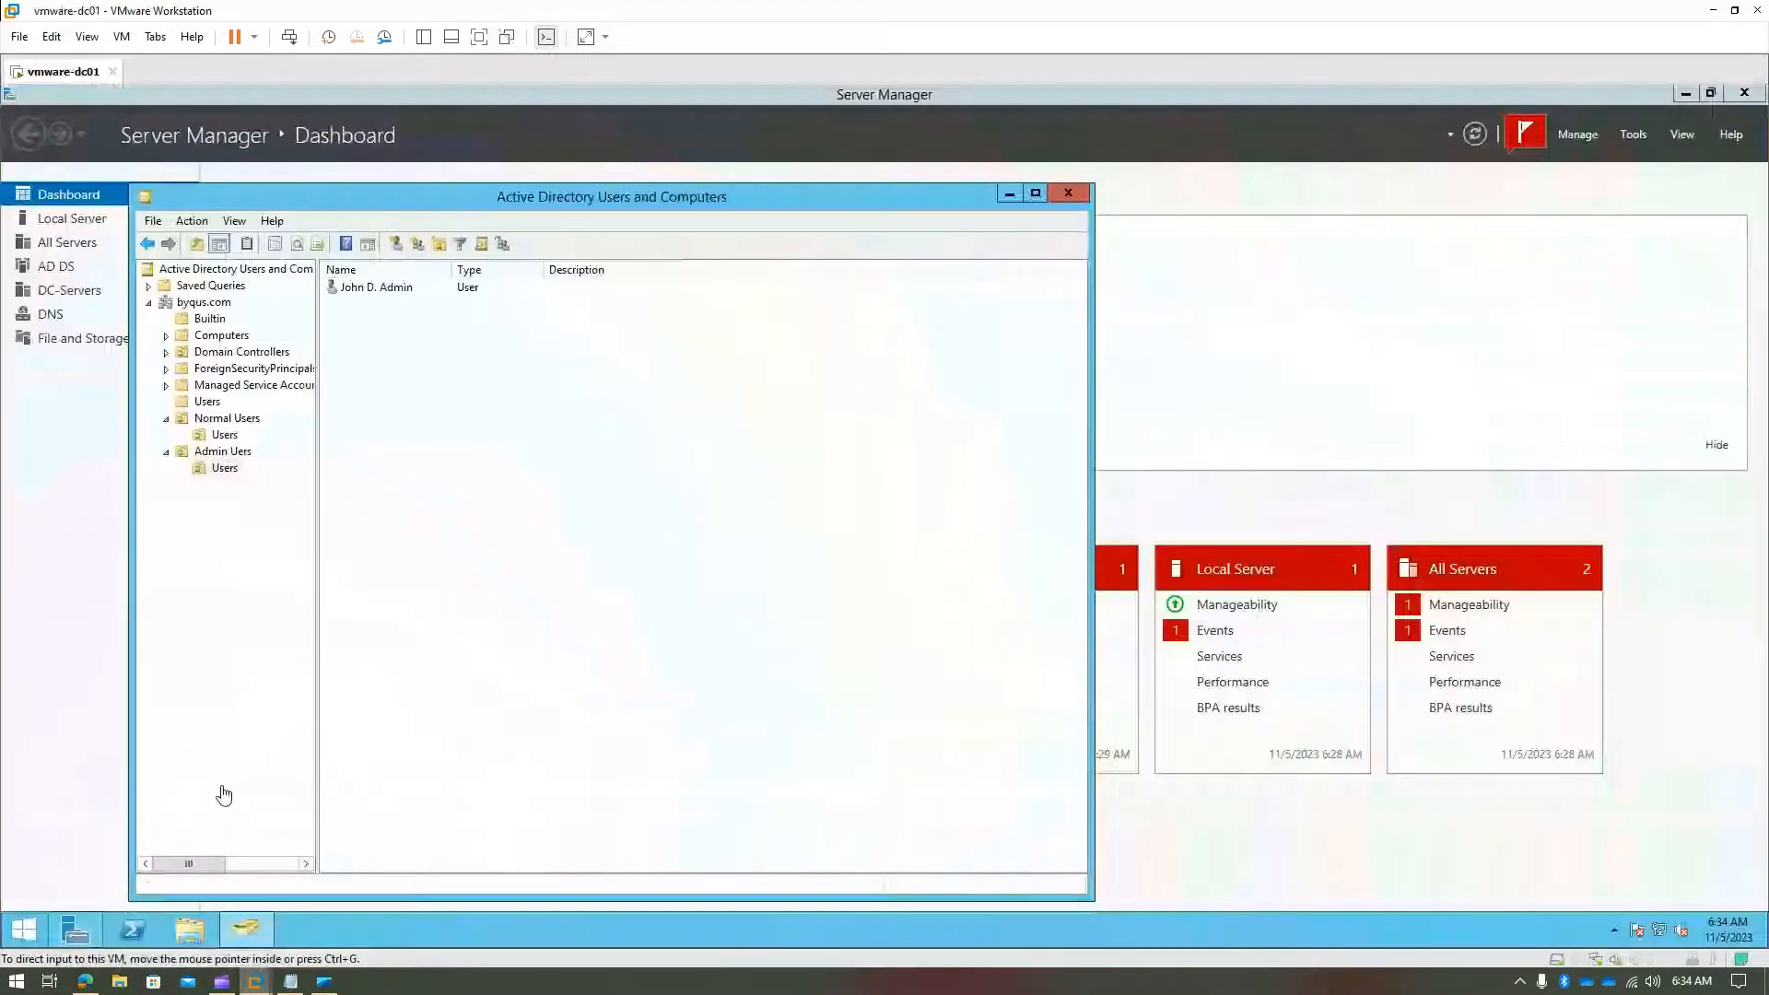
{"action": "left_click", "coordinate": [376, 288]}
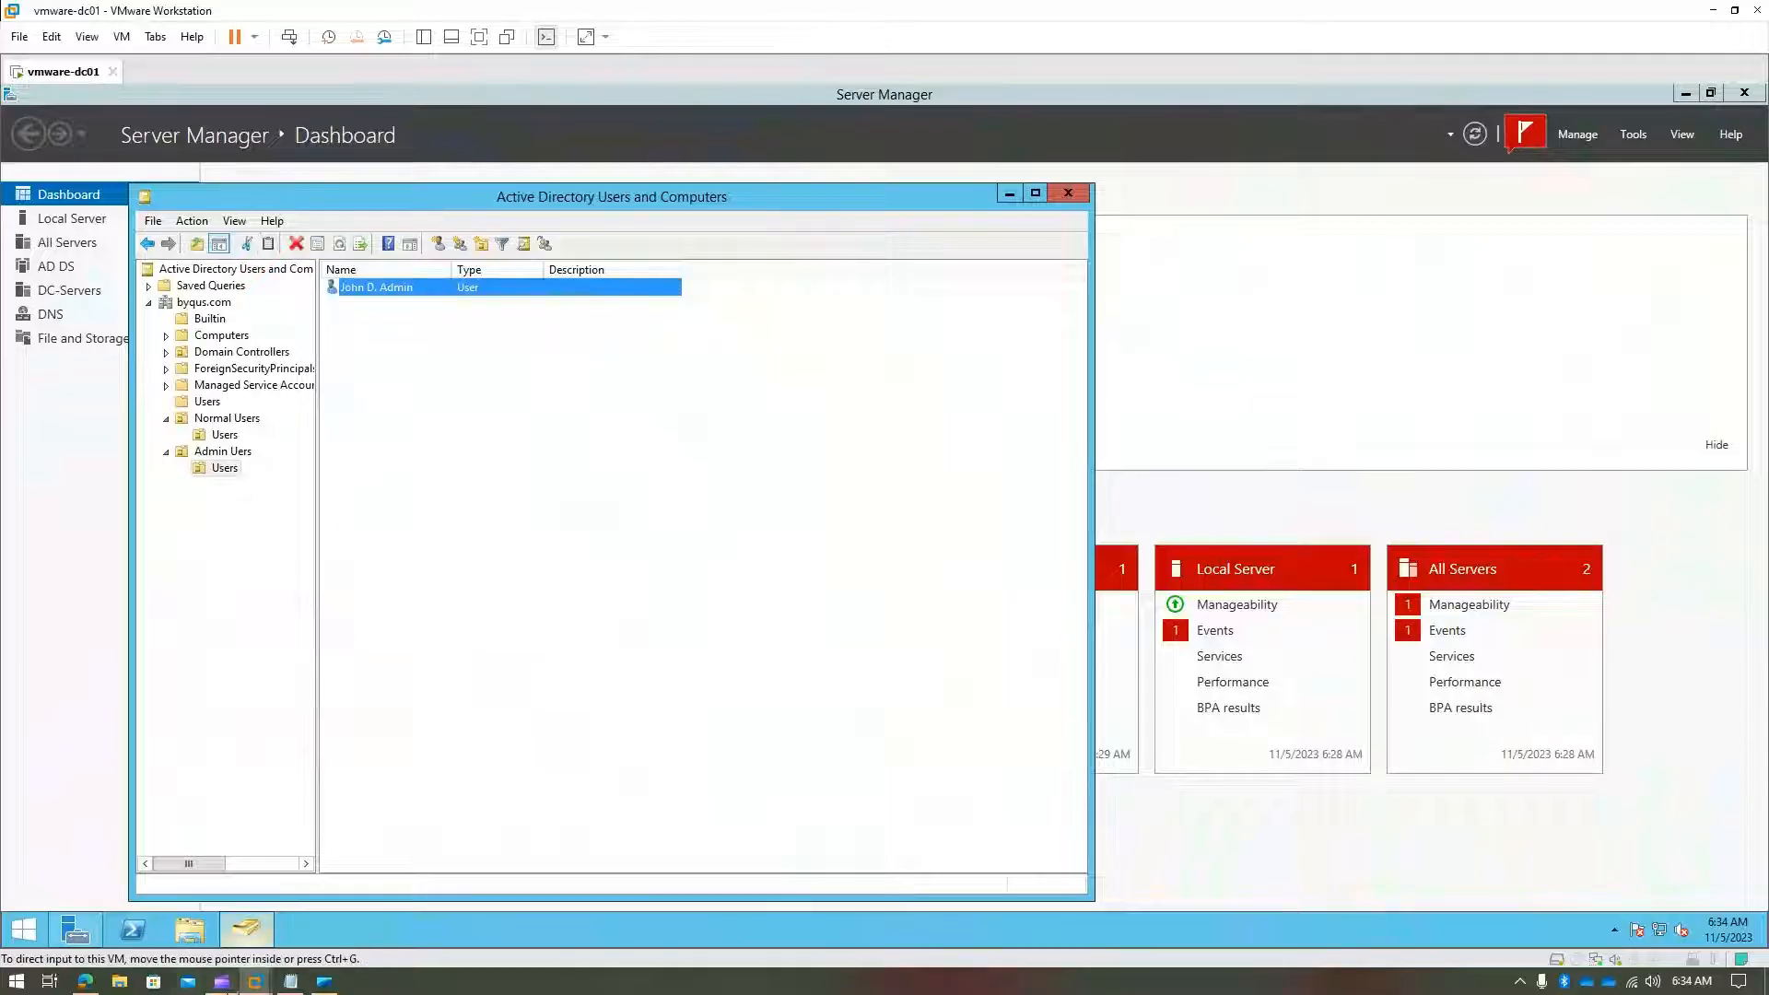
{"action": "mouse_move", "coordinate": [258, 984]}
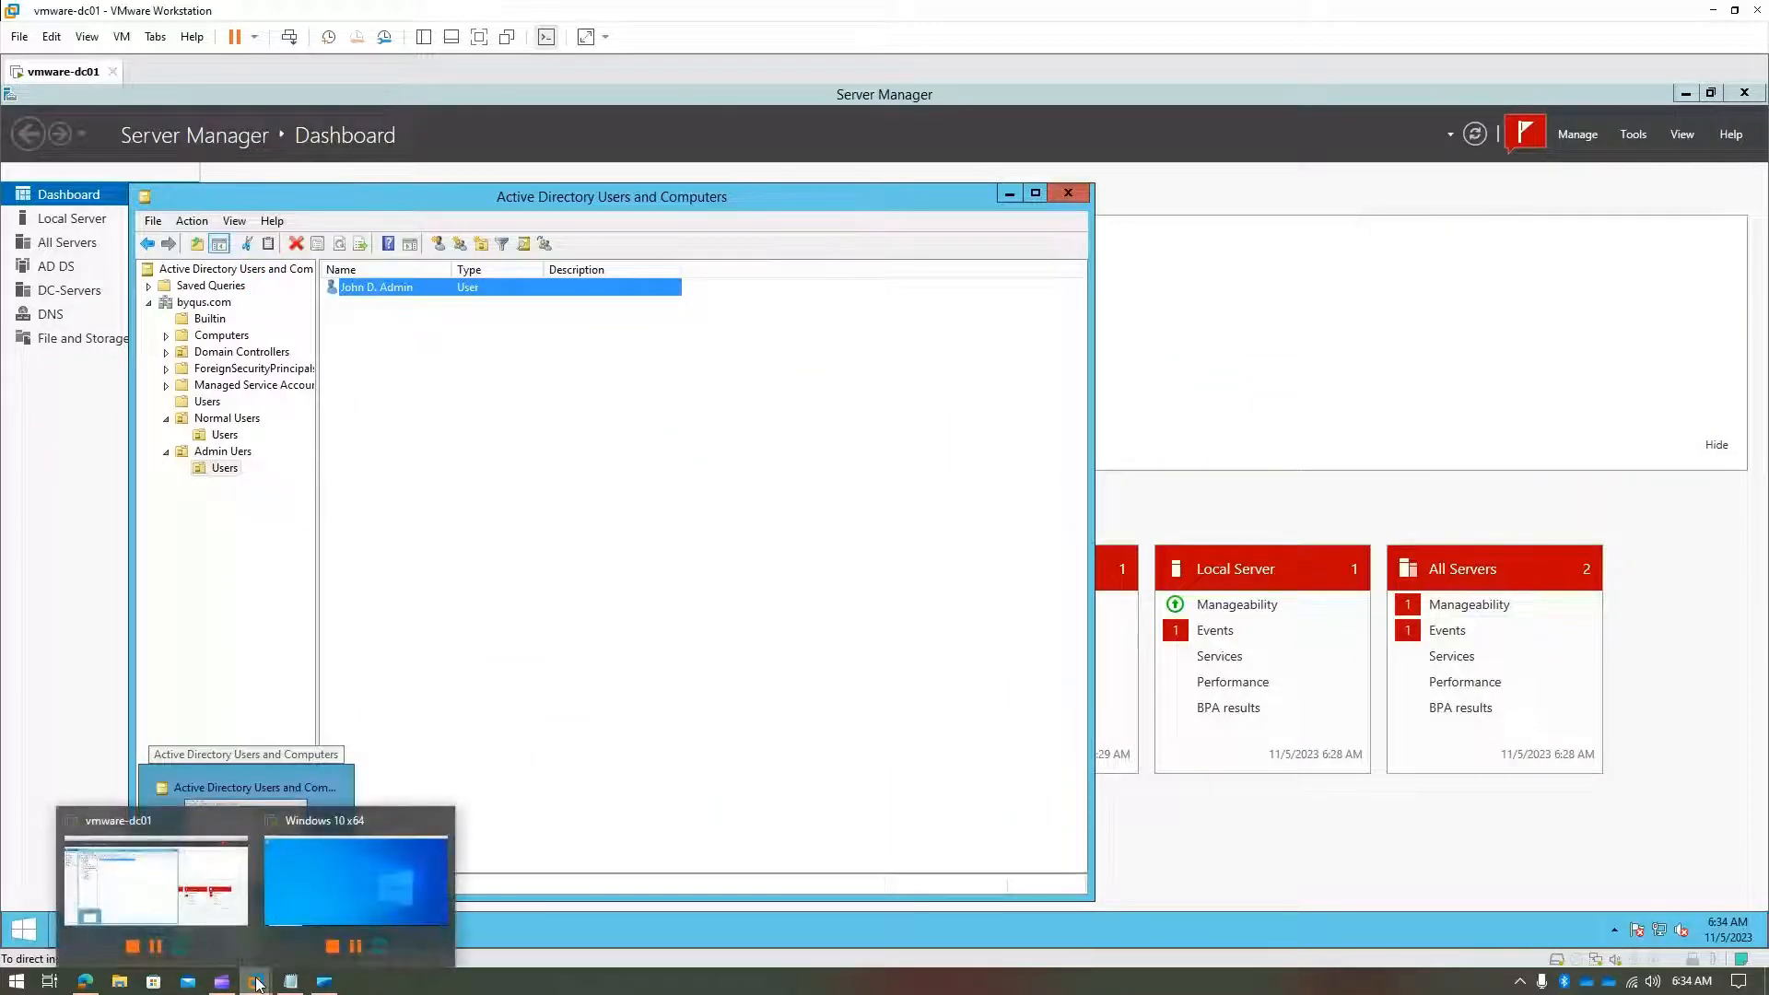
{"action": "left_click", "coordinate": [339, 895]}
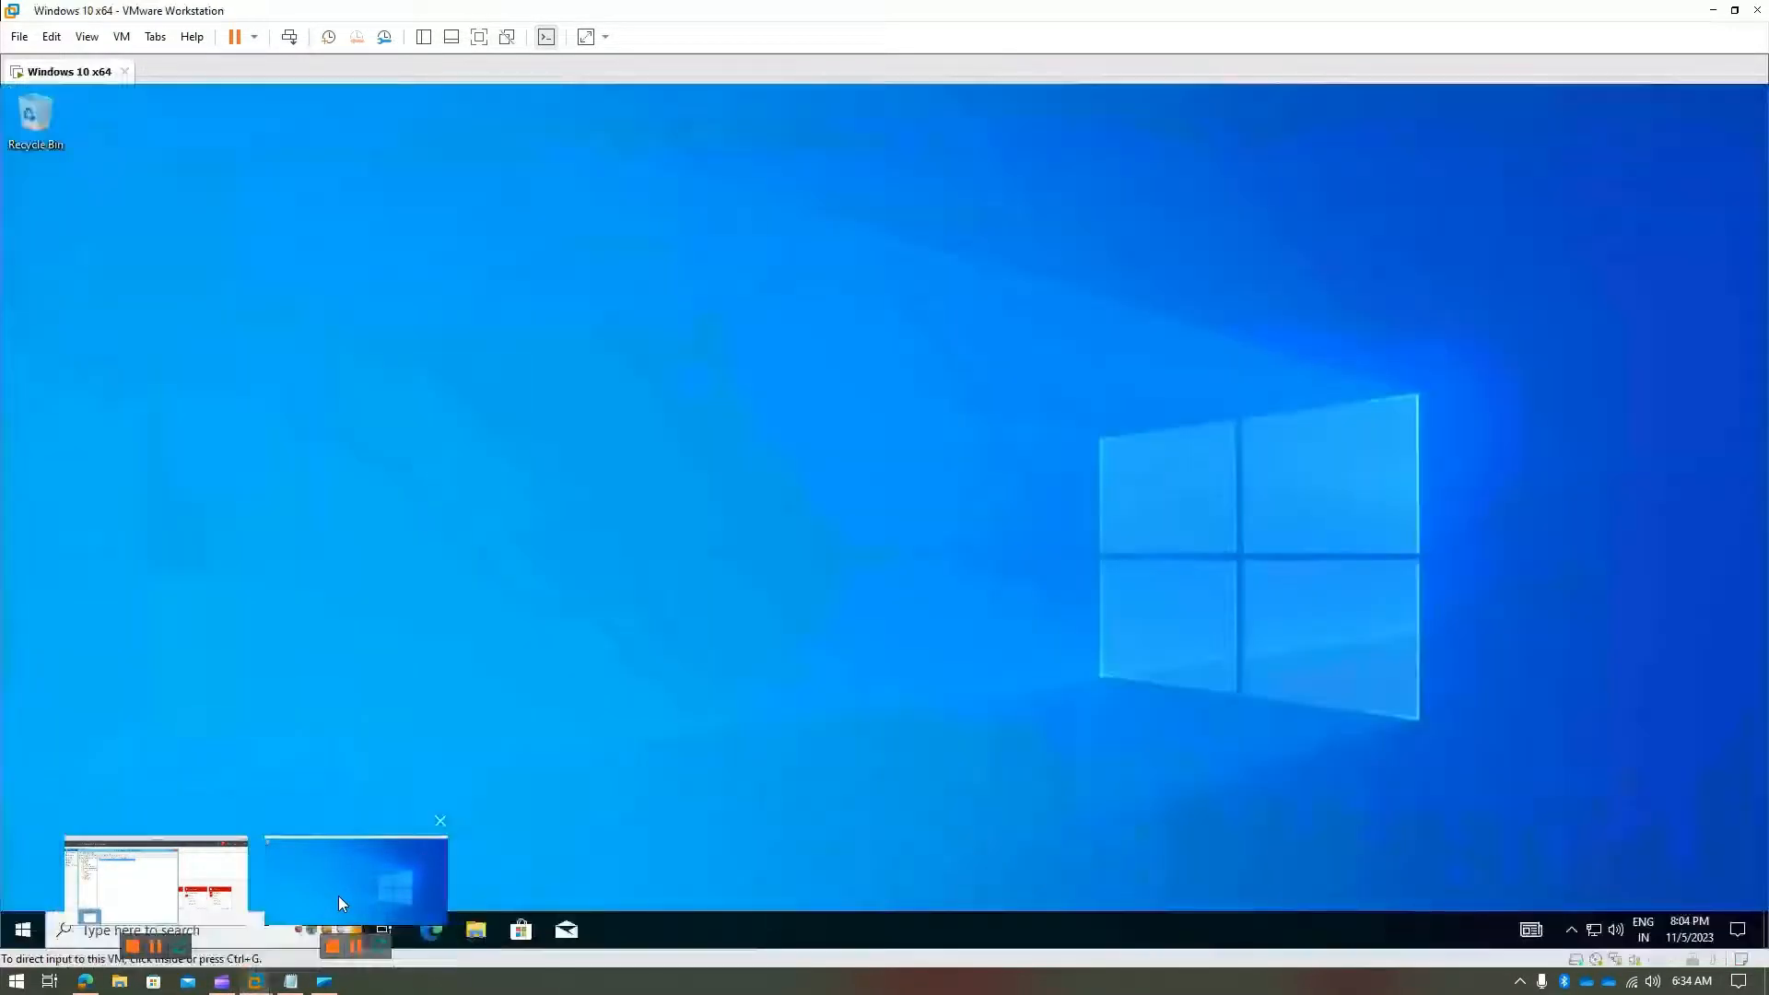
- Try running dsa.msc as administrator with the admin account's credentials, then dismiss the elevation error
{"action": "left_click", "coordinate": [221, 929]}
{"action": "type", "text": "ds"}
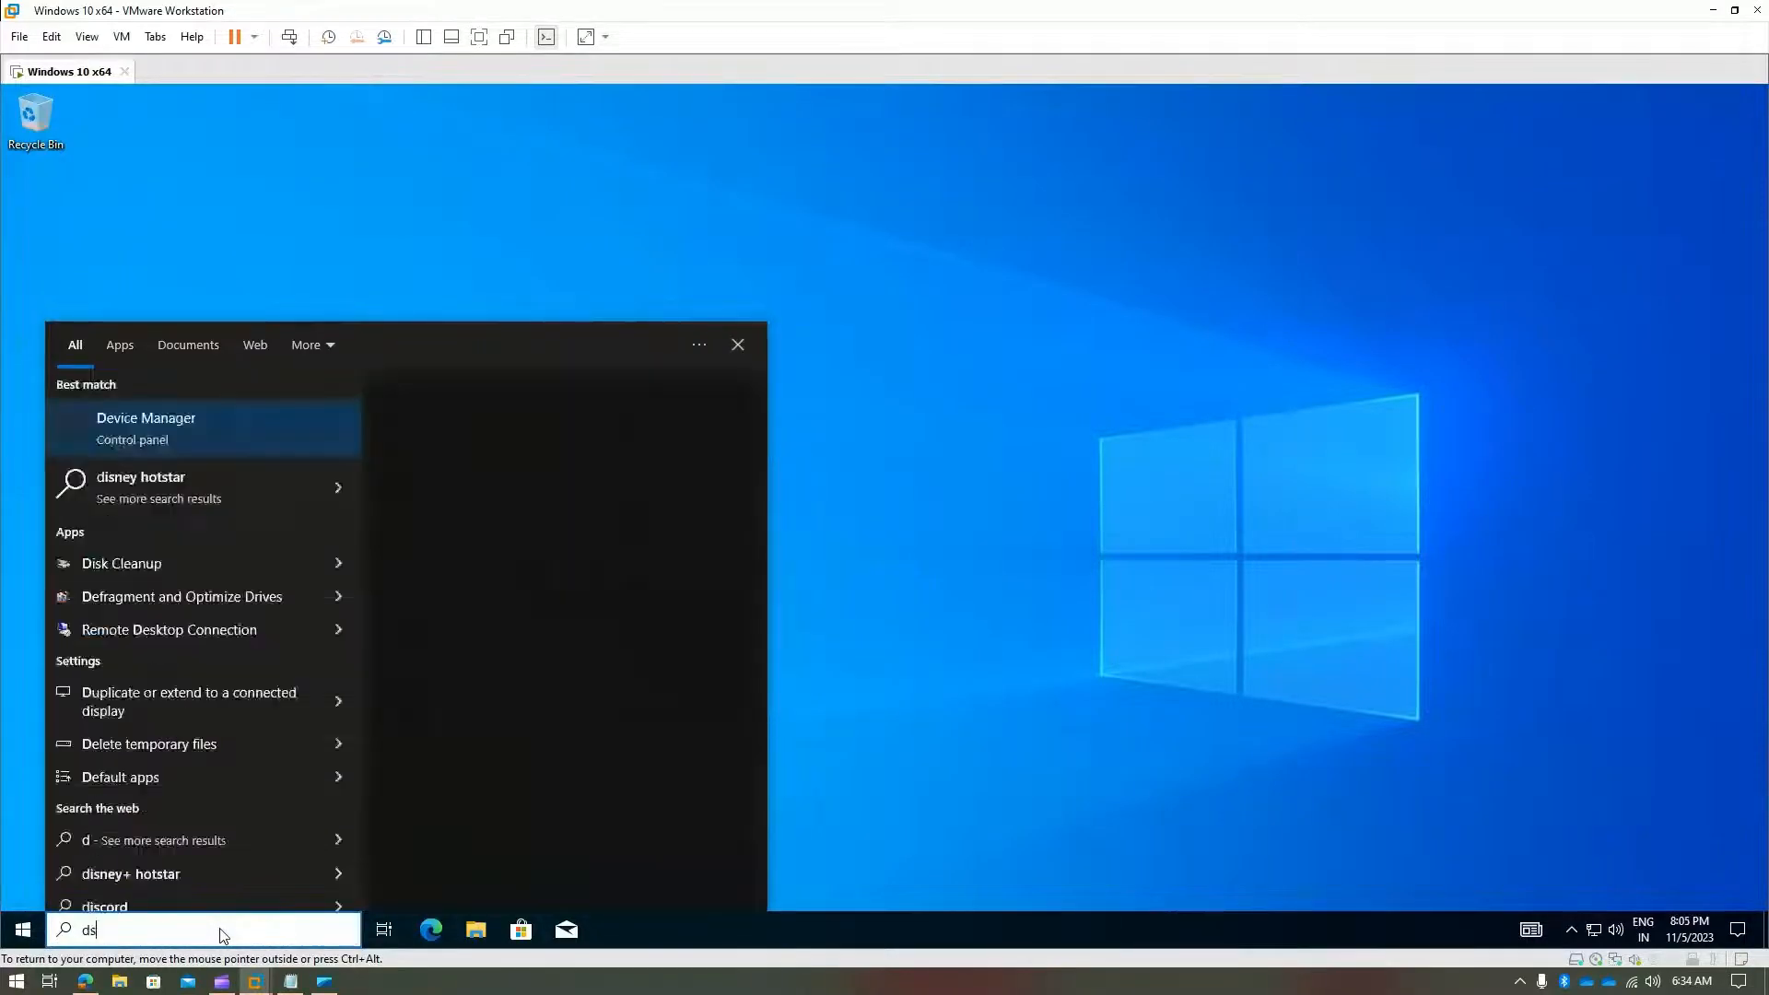
{"action": "type", "text": "a.msc"}
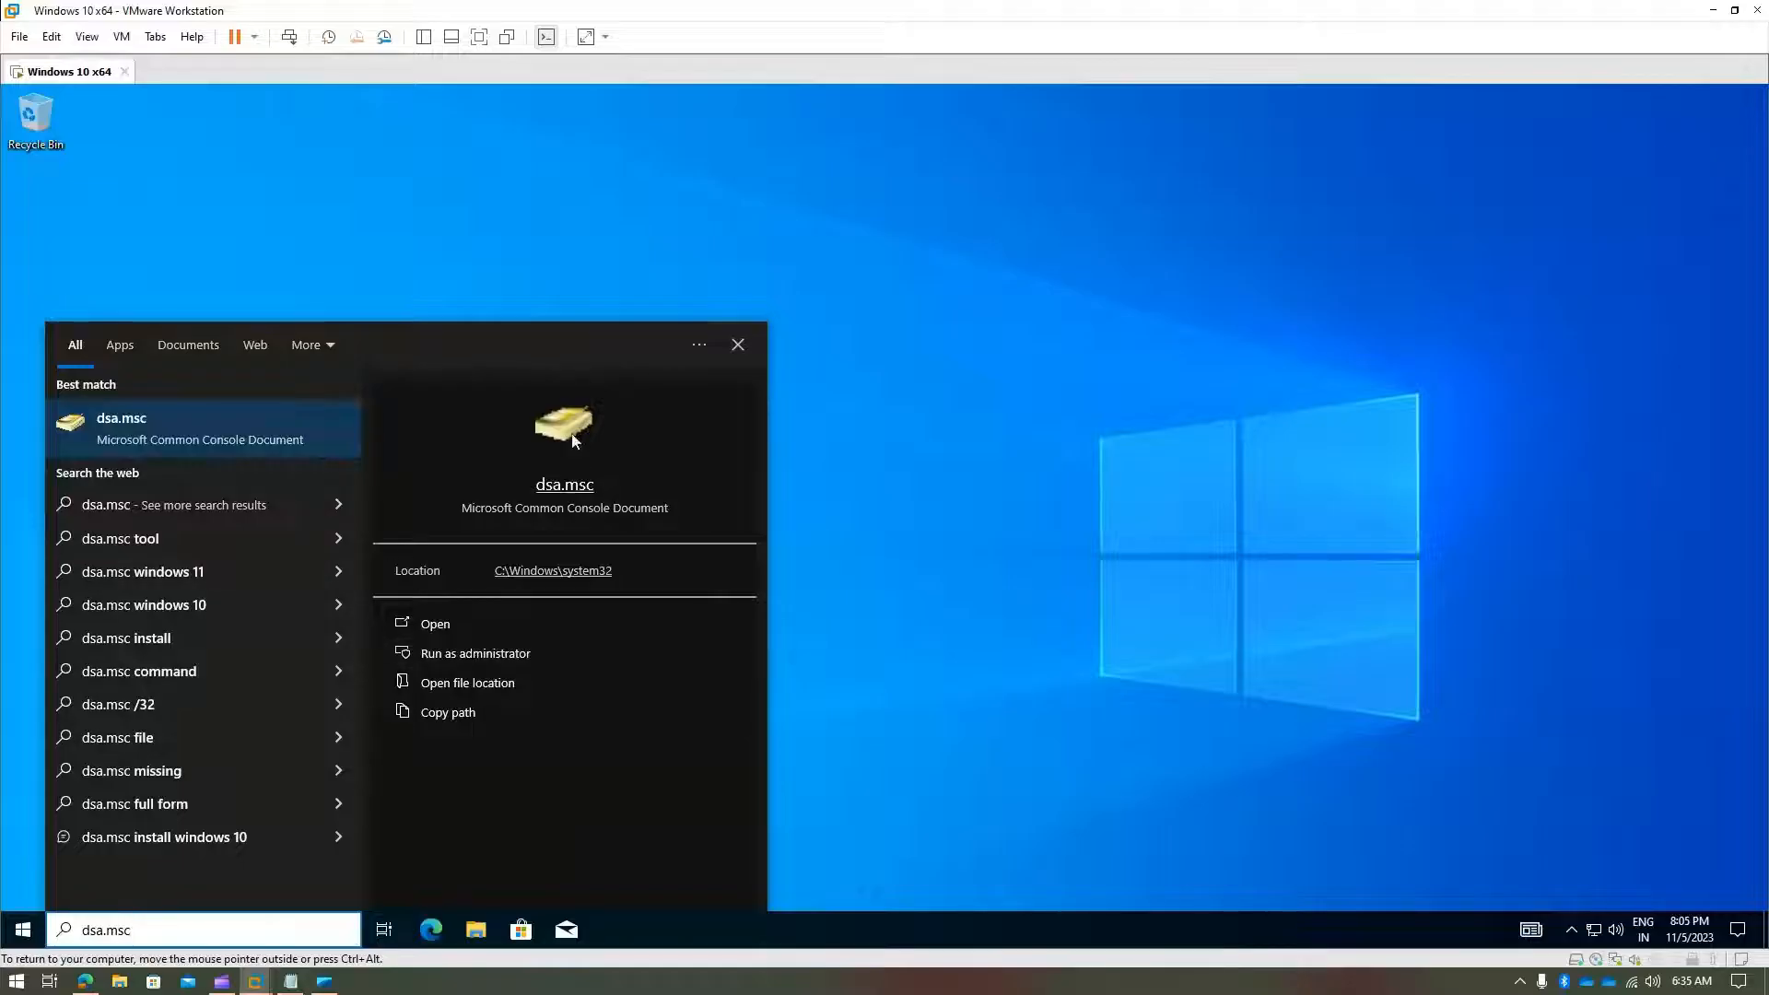
{"action": "right_click", "coordinate": [171, 444]}
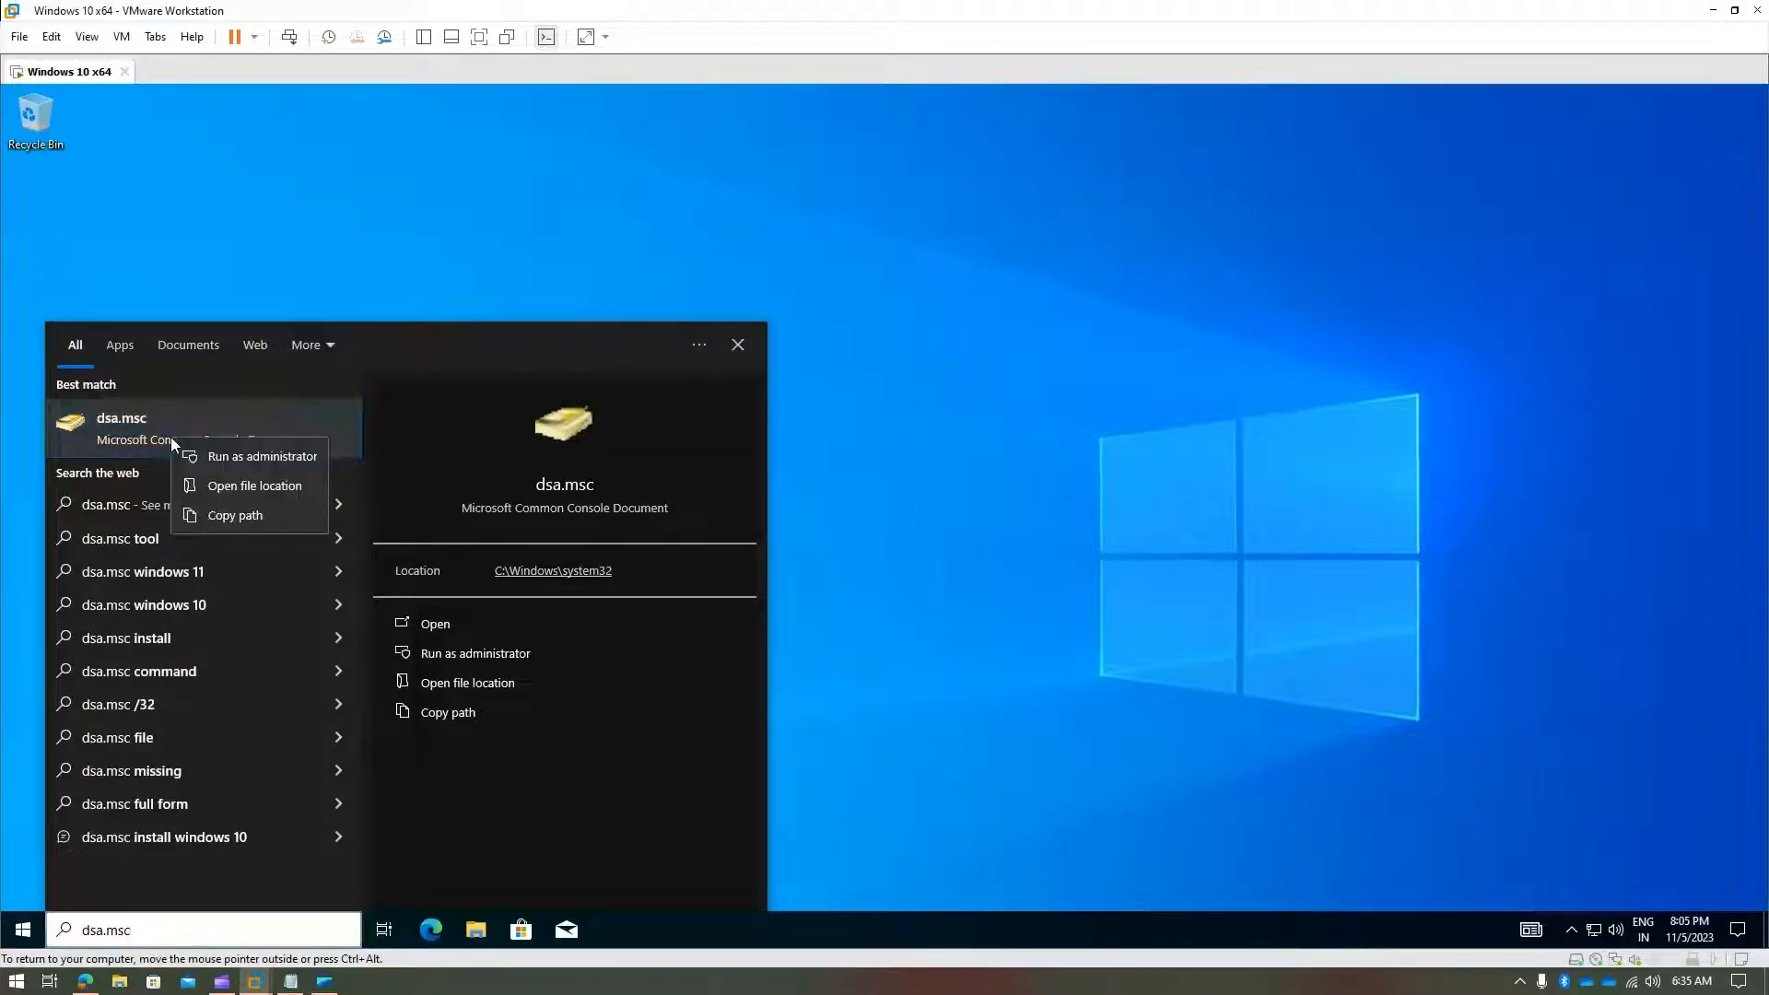
{"action": "left_click", "coordinate": [217, 463]}
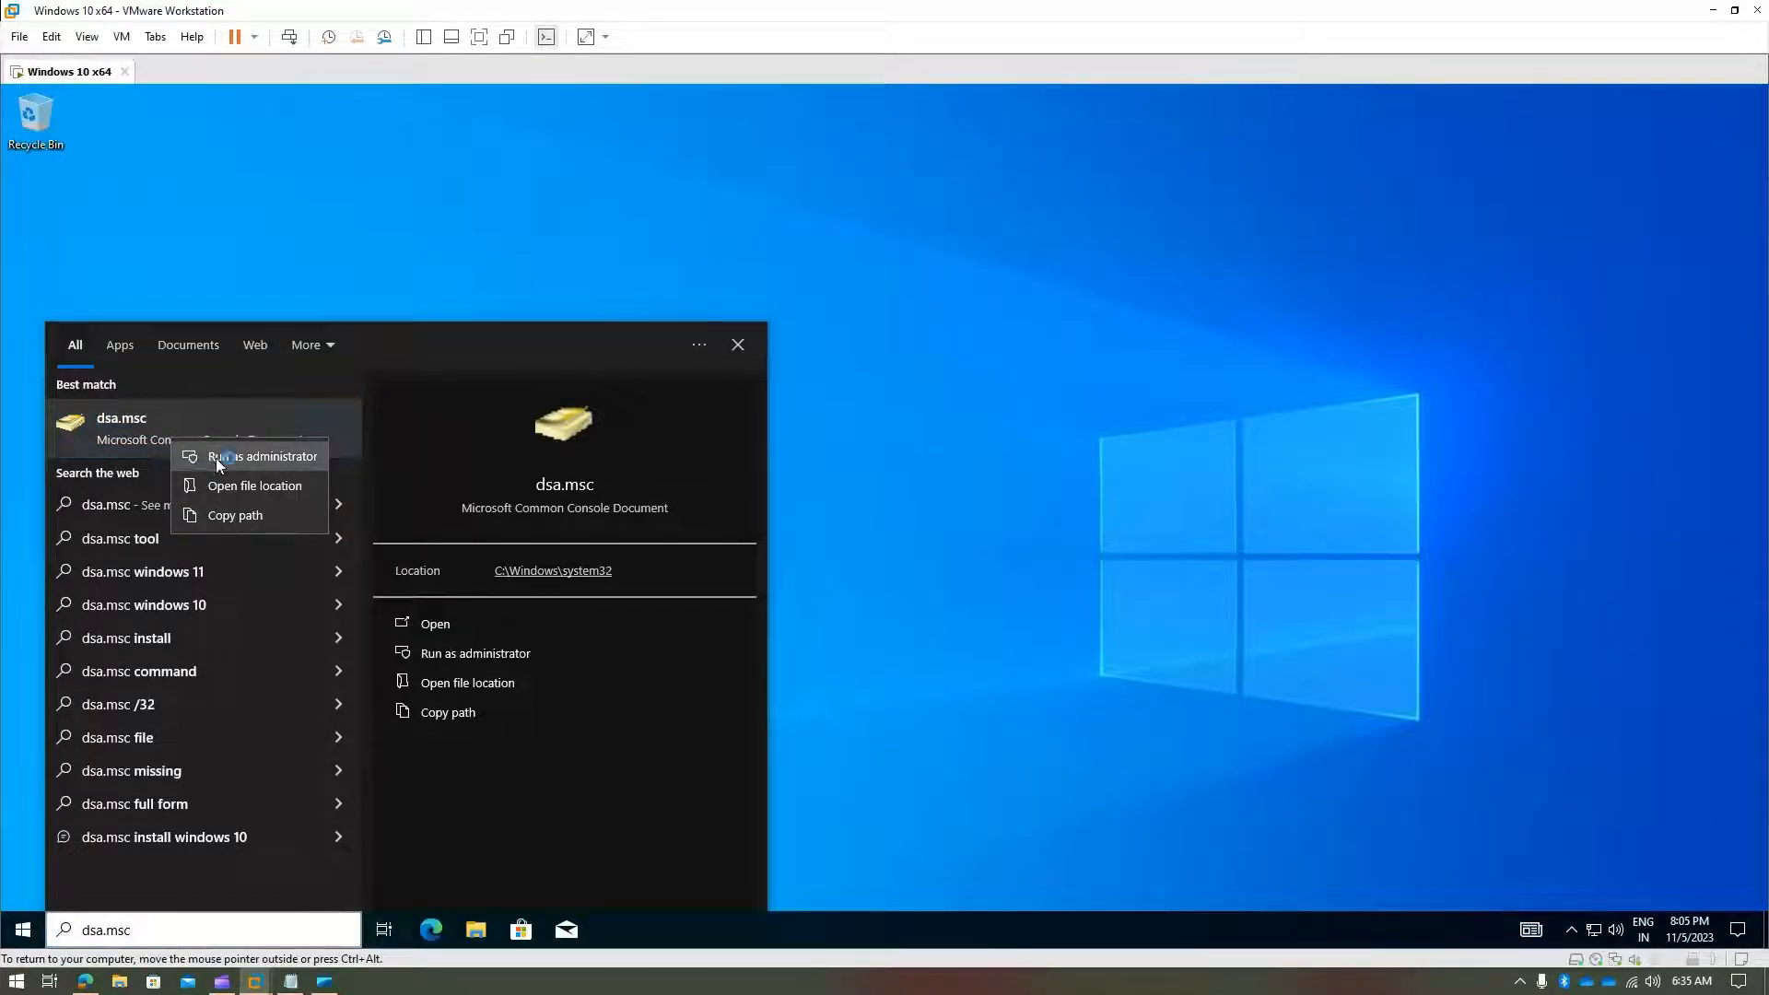
{"action": "left_click", "coordinate": [485, 658]}
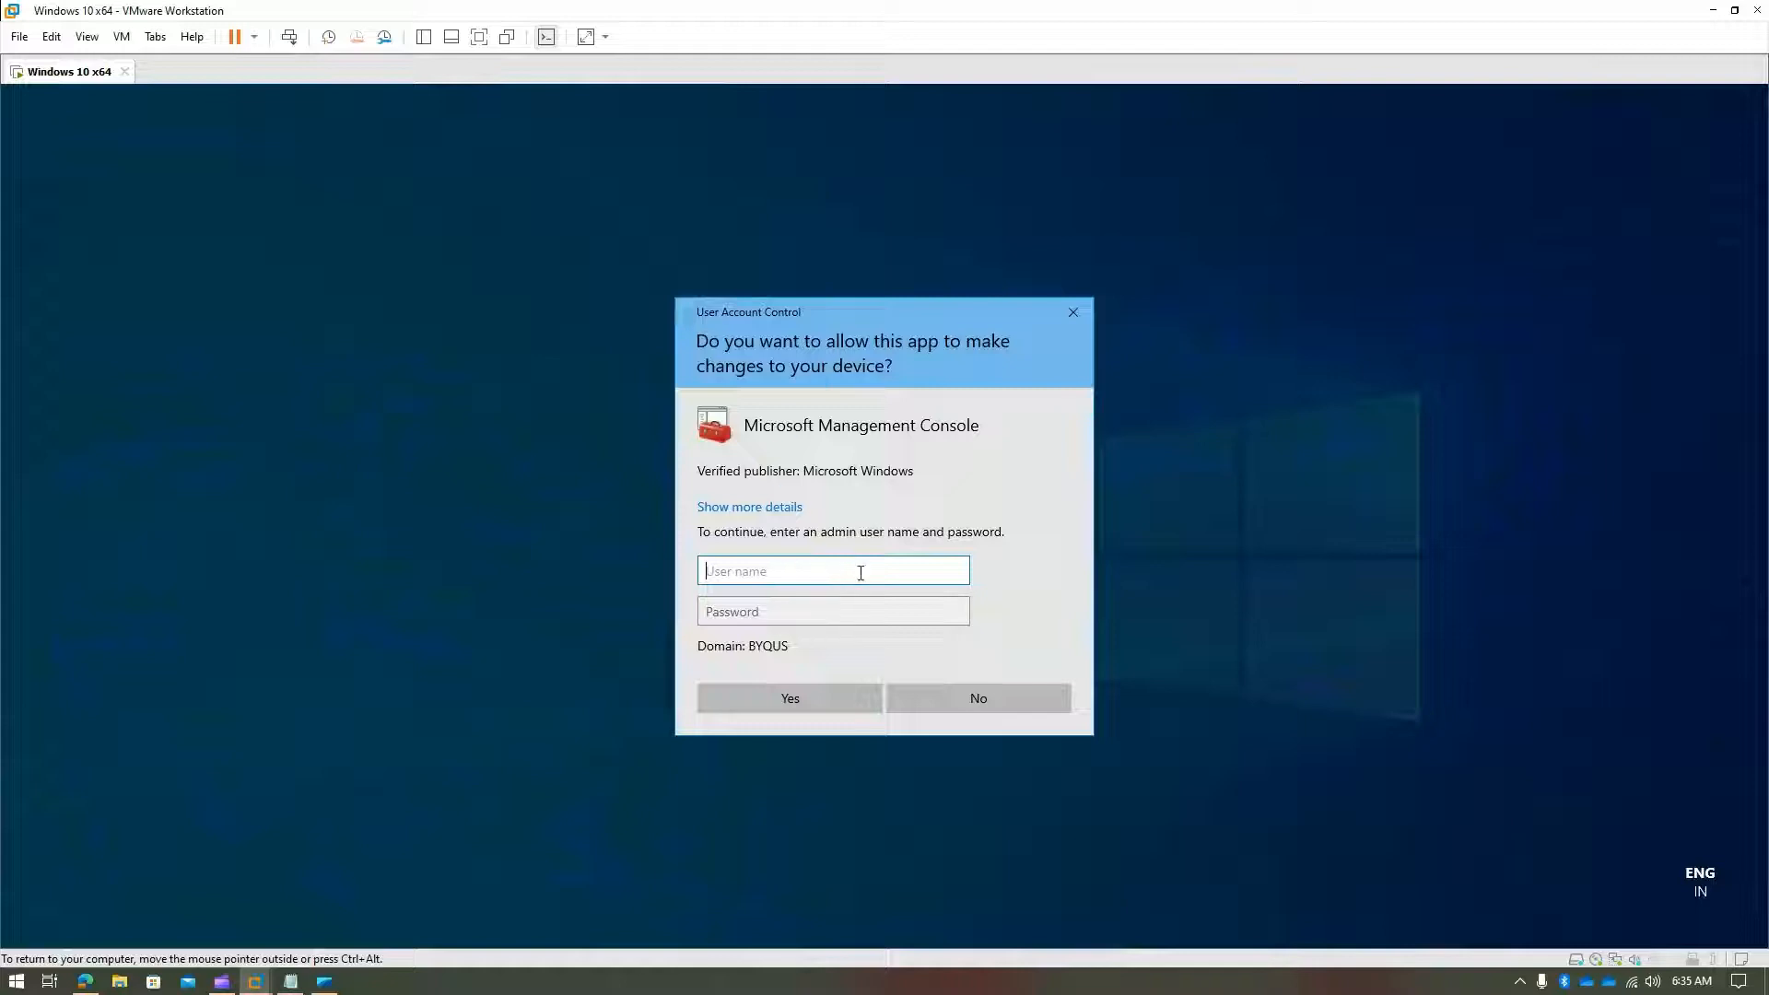
{"action": "type", "text": "john.d.admin"}
{"action": "key", "text": "Tab"}
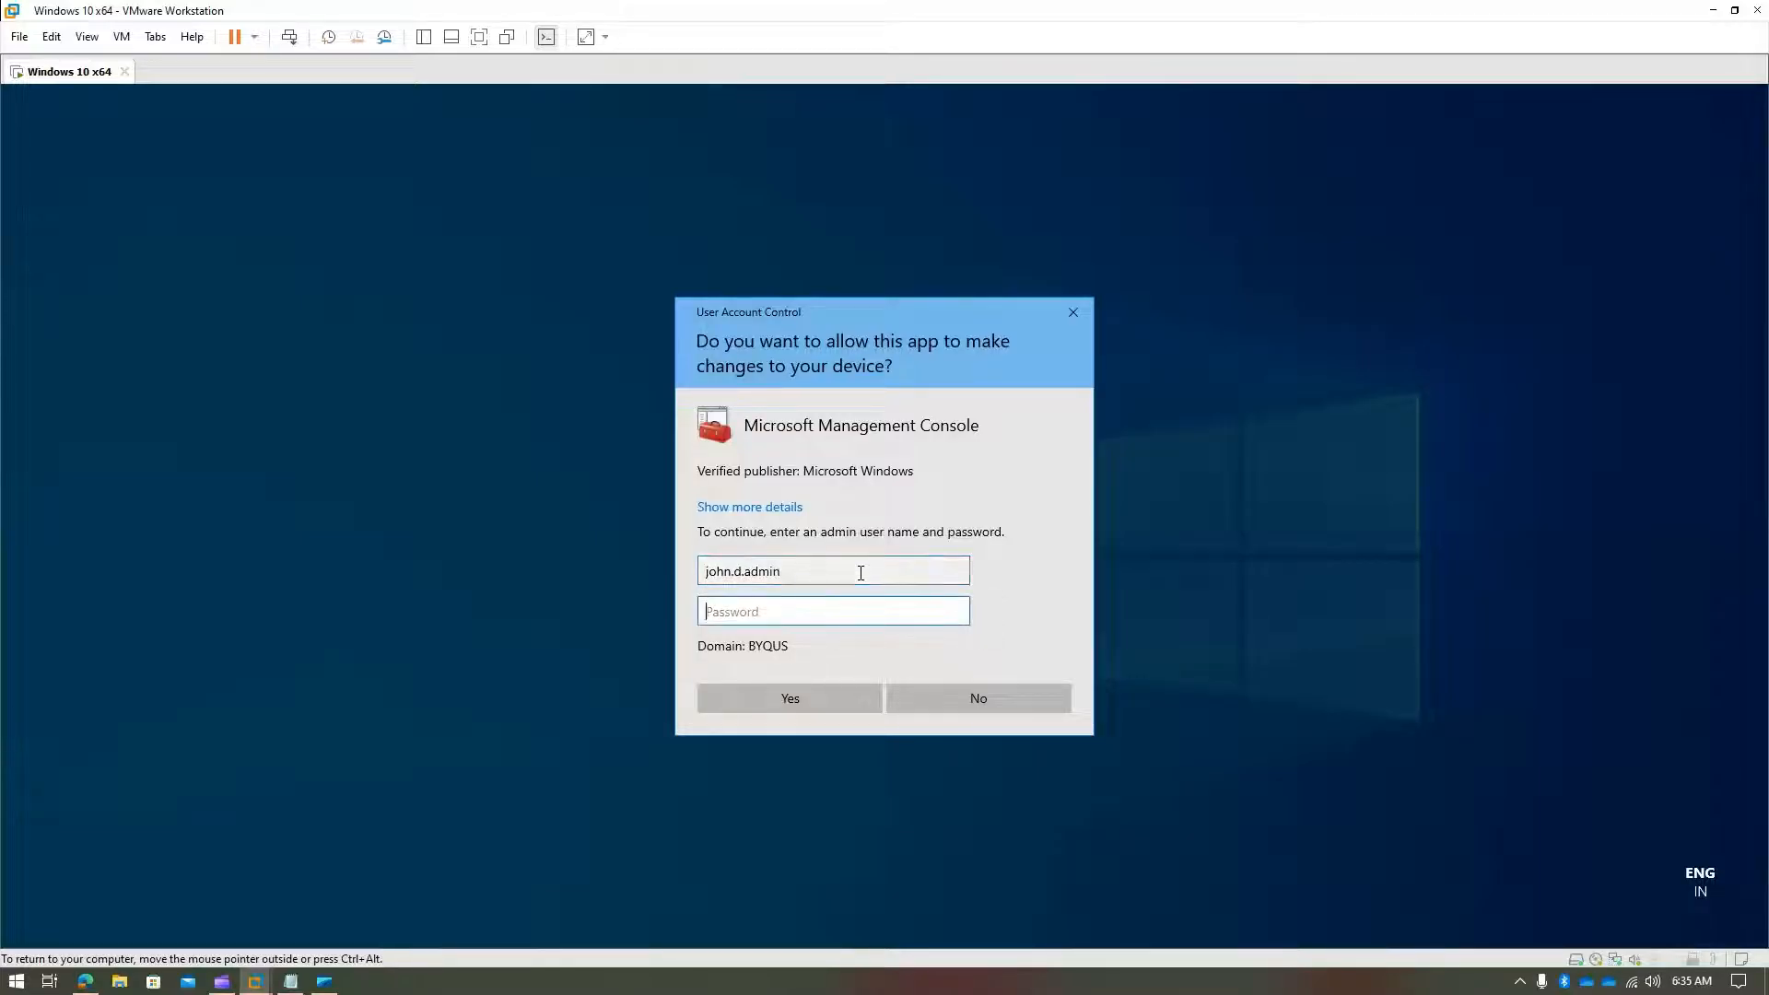
{"action": "type", "text": "••••••••"}
{"action": "key", "text": "Return"}
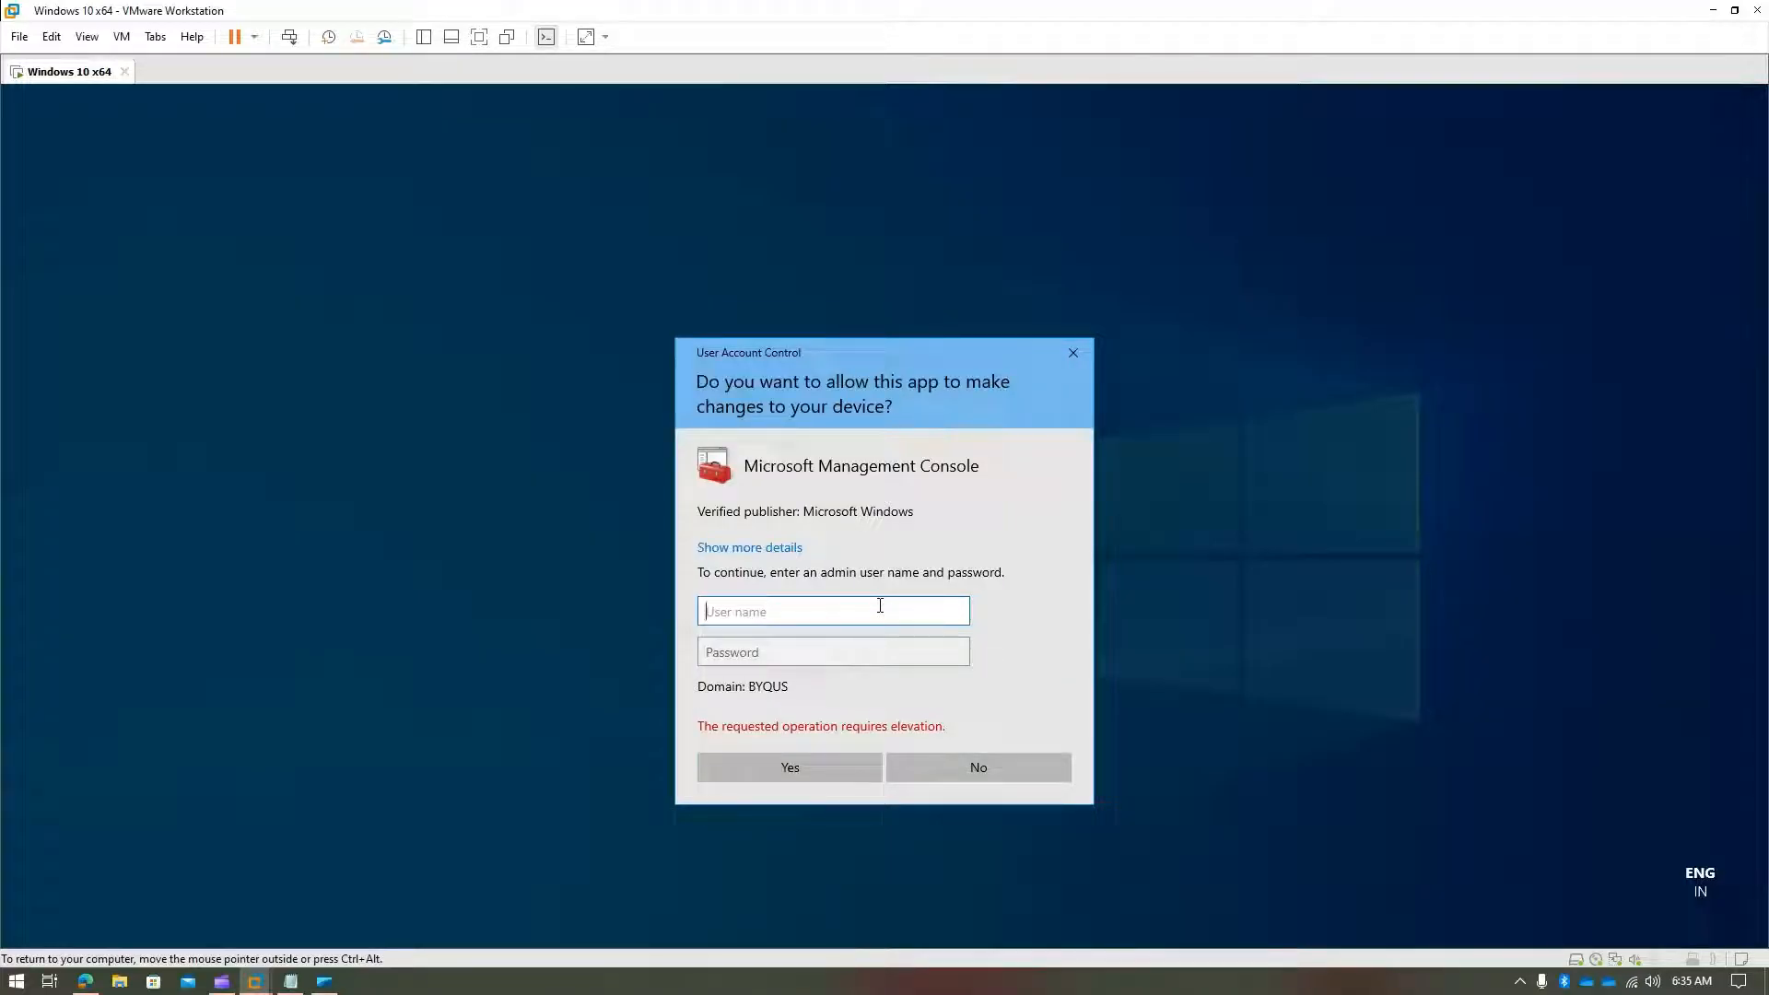
{"action": "left_click", "coordinate": [1073, 352]}
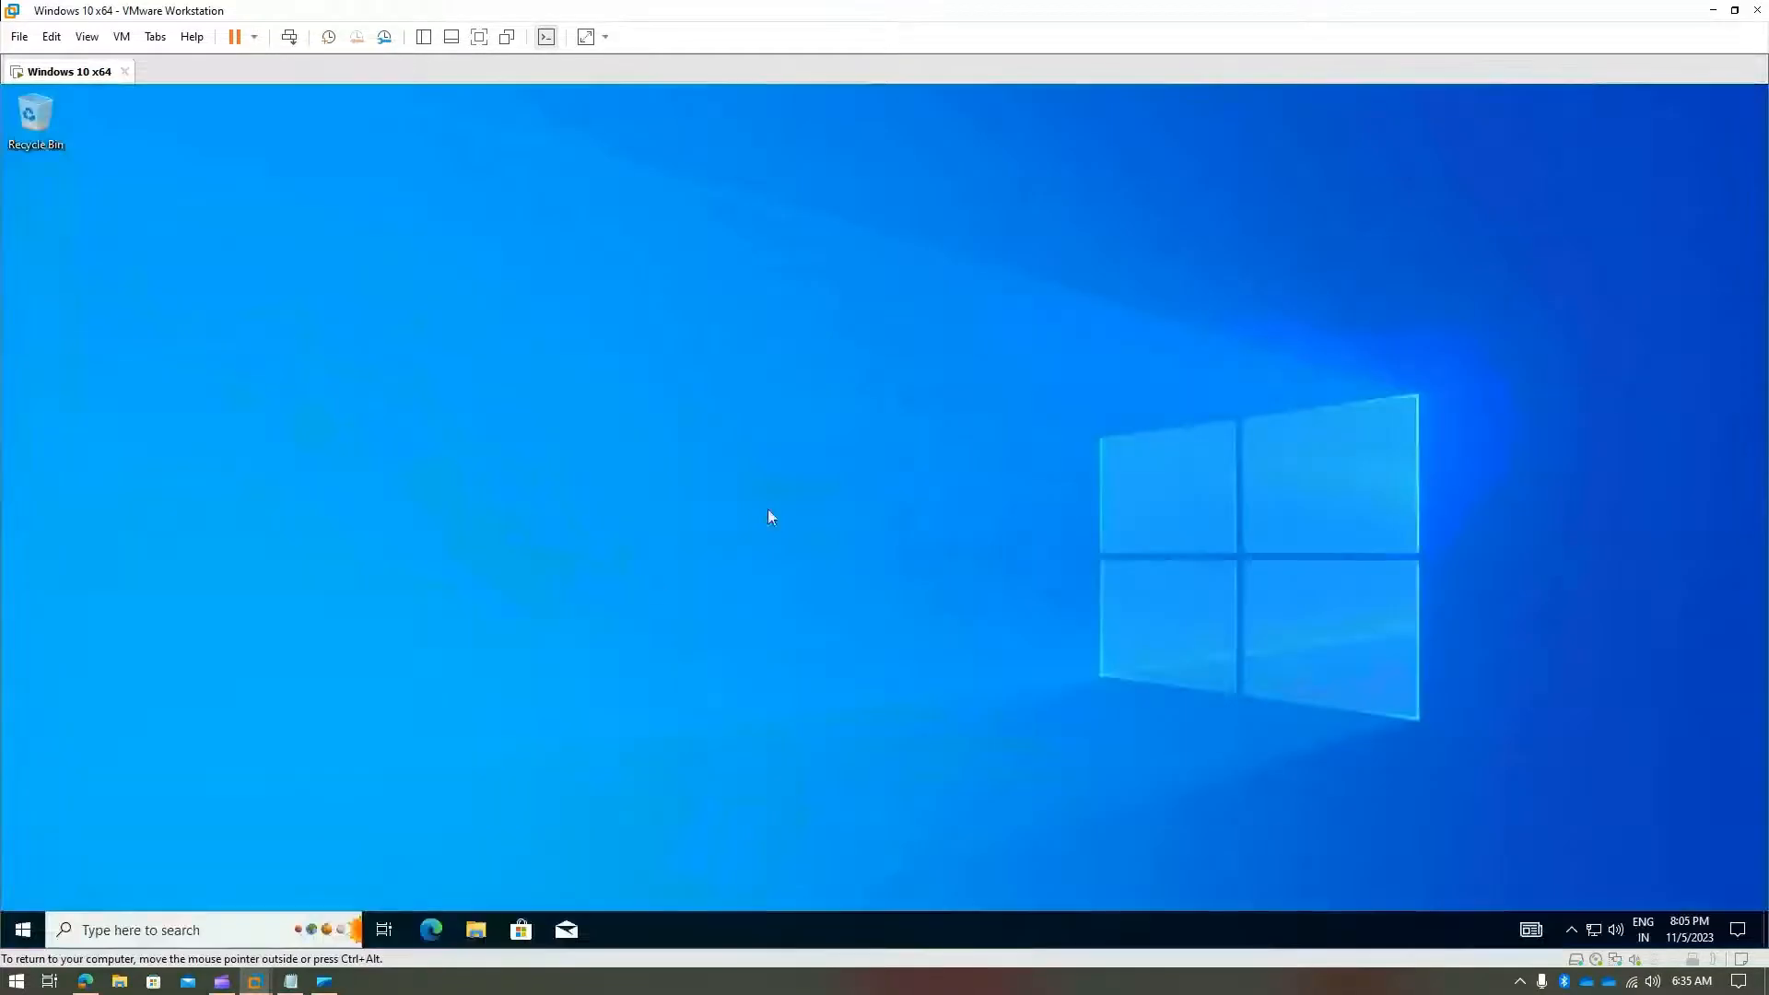
- Open dsa.msc's file location and run dsa as a different user with the admin credentials
{"action": "left_click", "coordinate": [131, 929]}
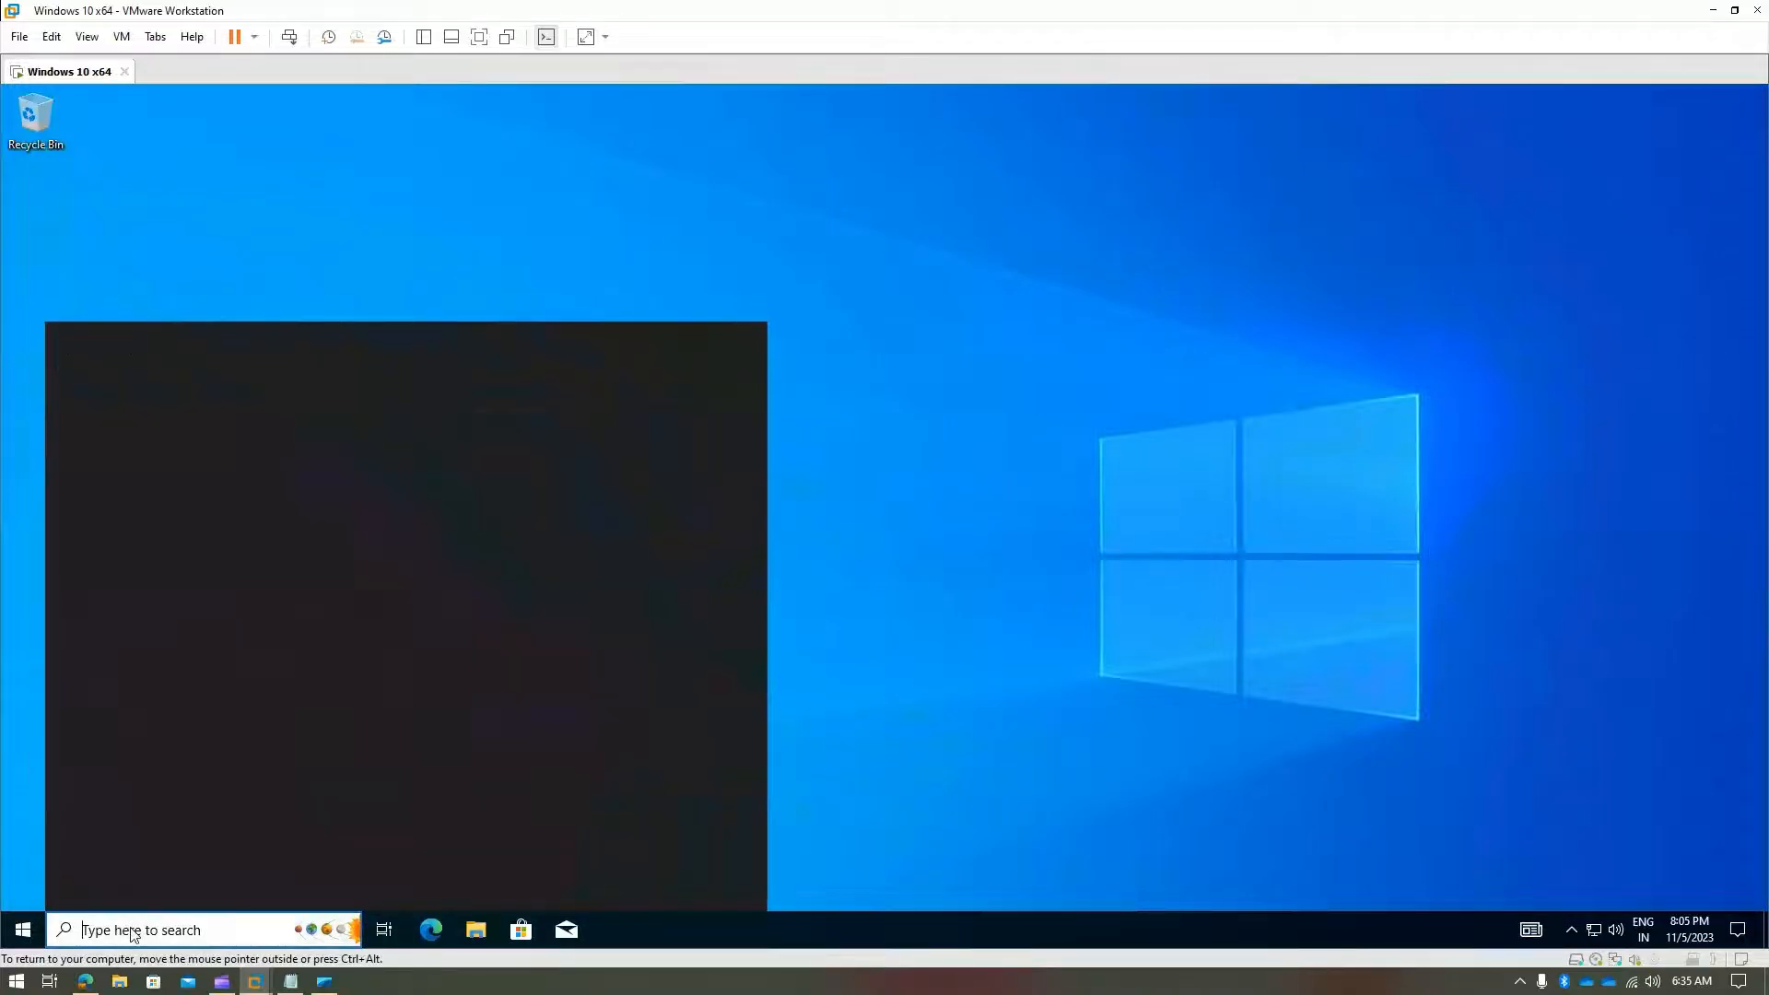
{"action": "type", "text": "dsa.msc"}
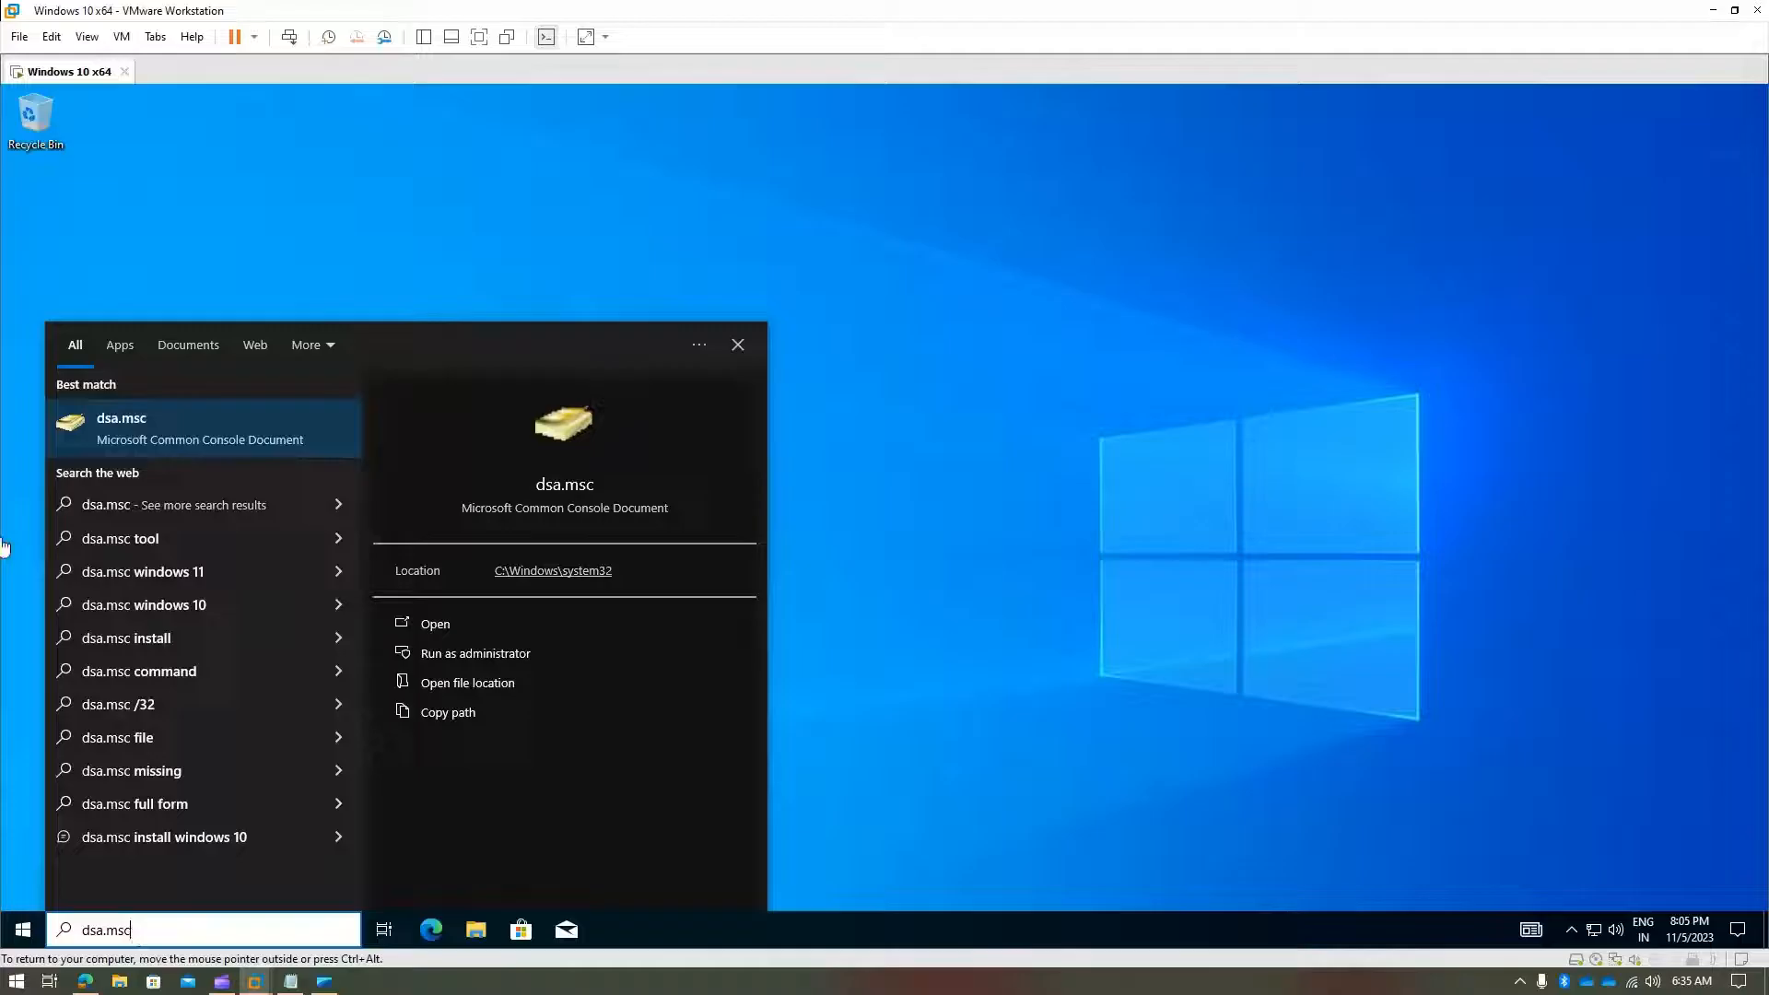
{"action": "right_click", "coordinate": [110, 421]}
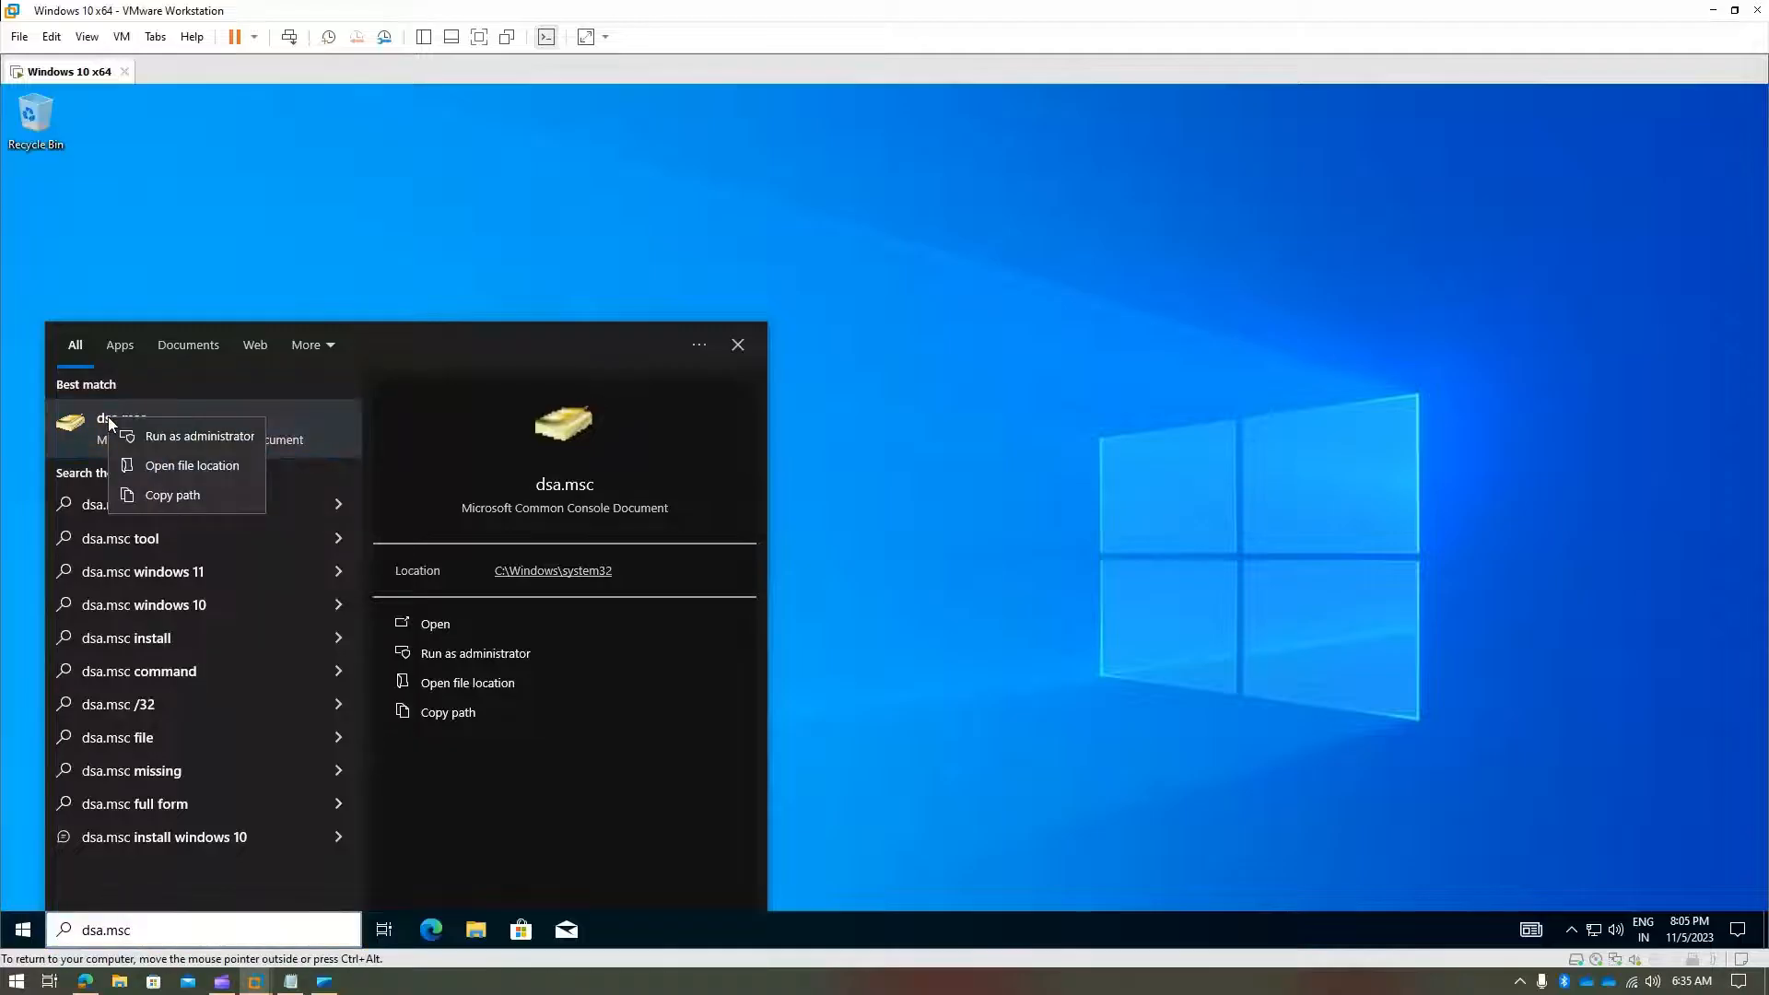
{"action": "left_click", "coordinate": [191, 466]}
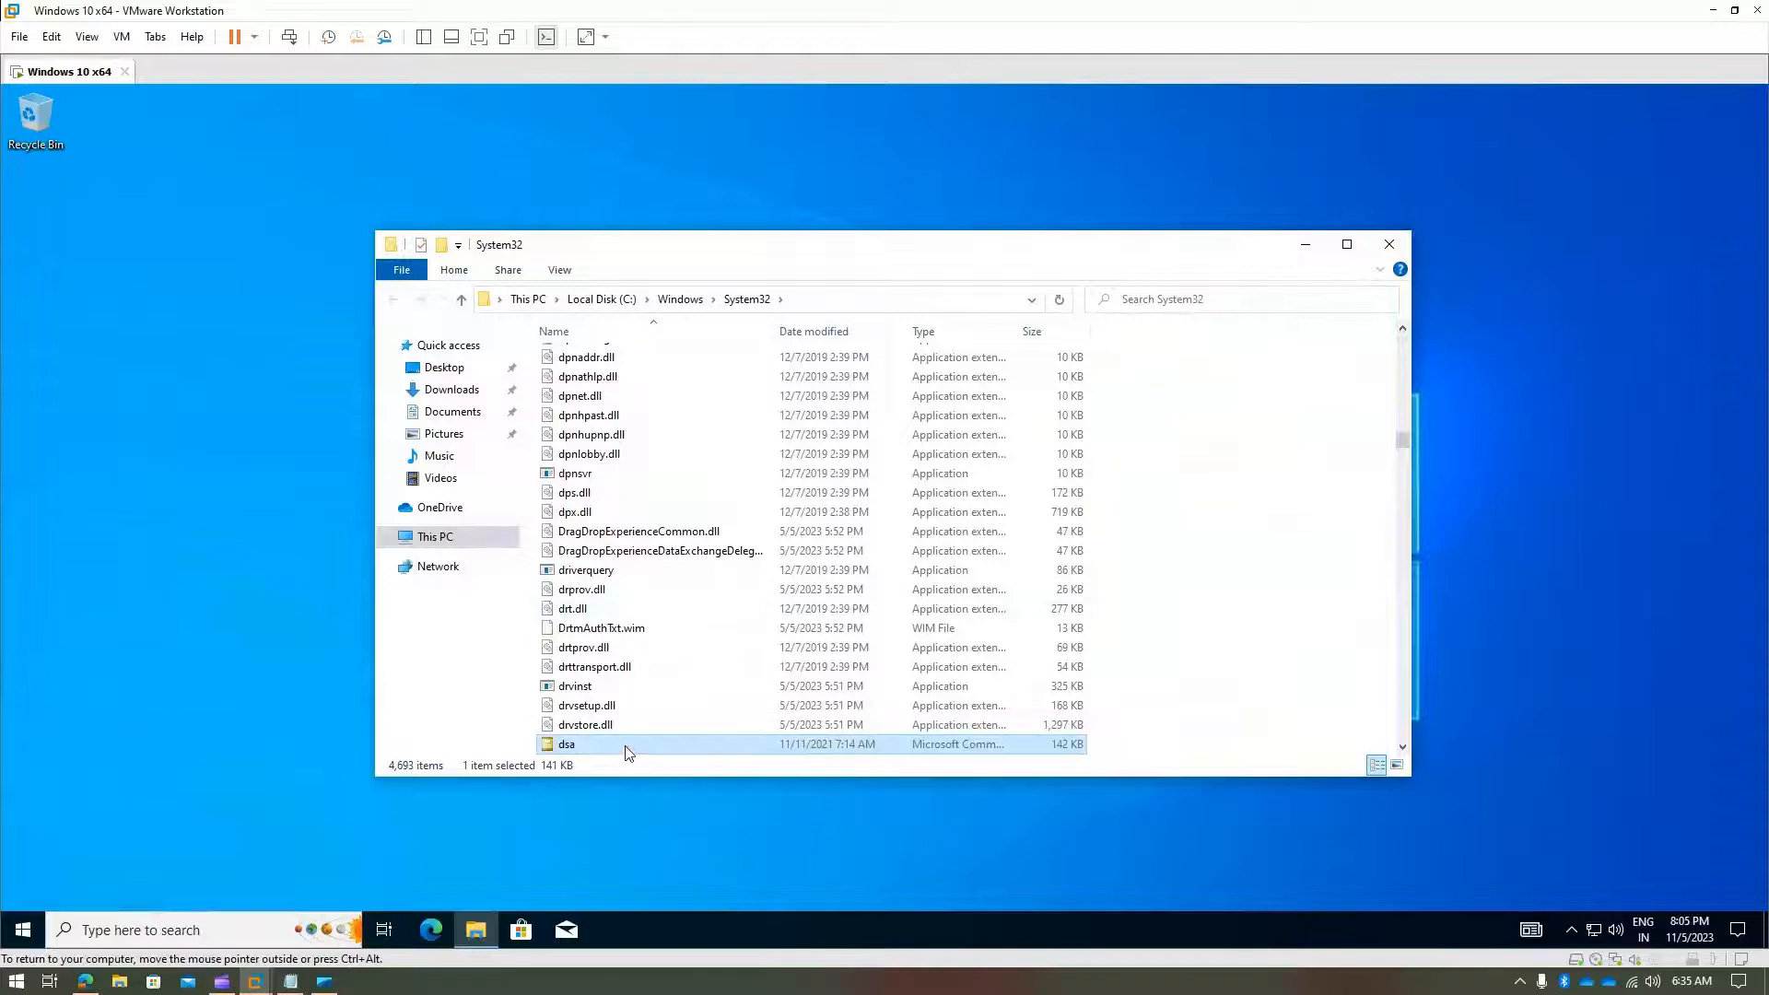
{"action": "right_click", "coordinate": [628, 753]}
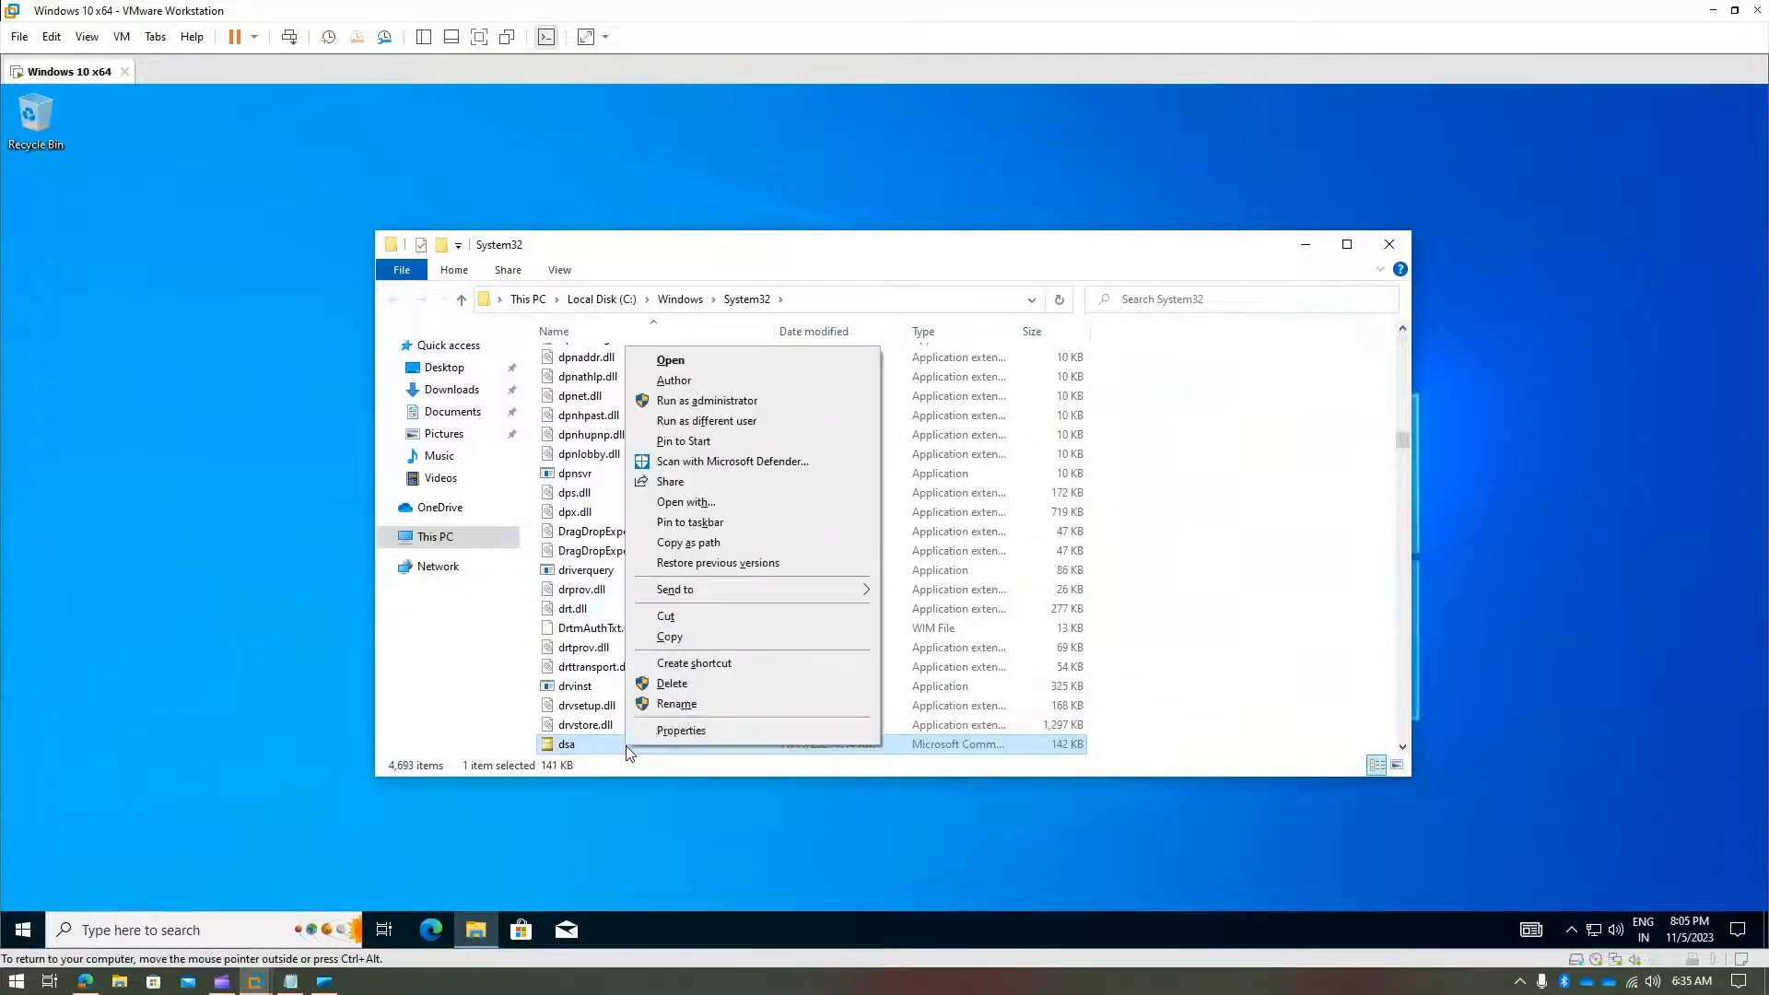
{"action": "left_click", "coordinate": [763, 425]}
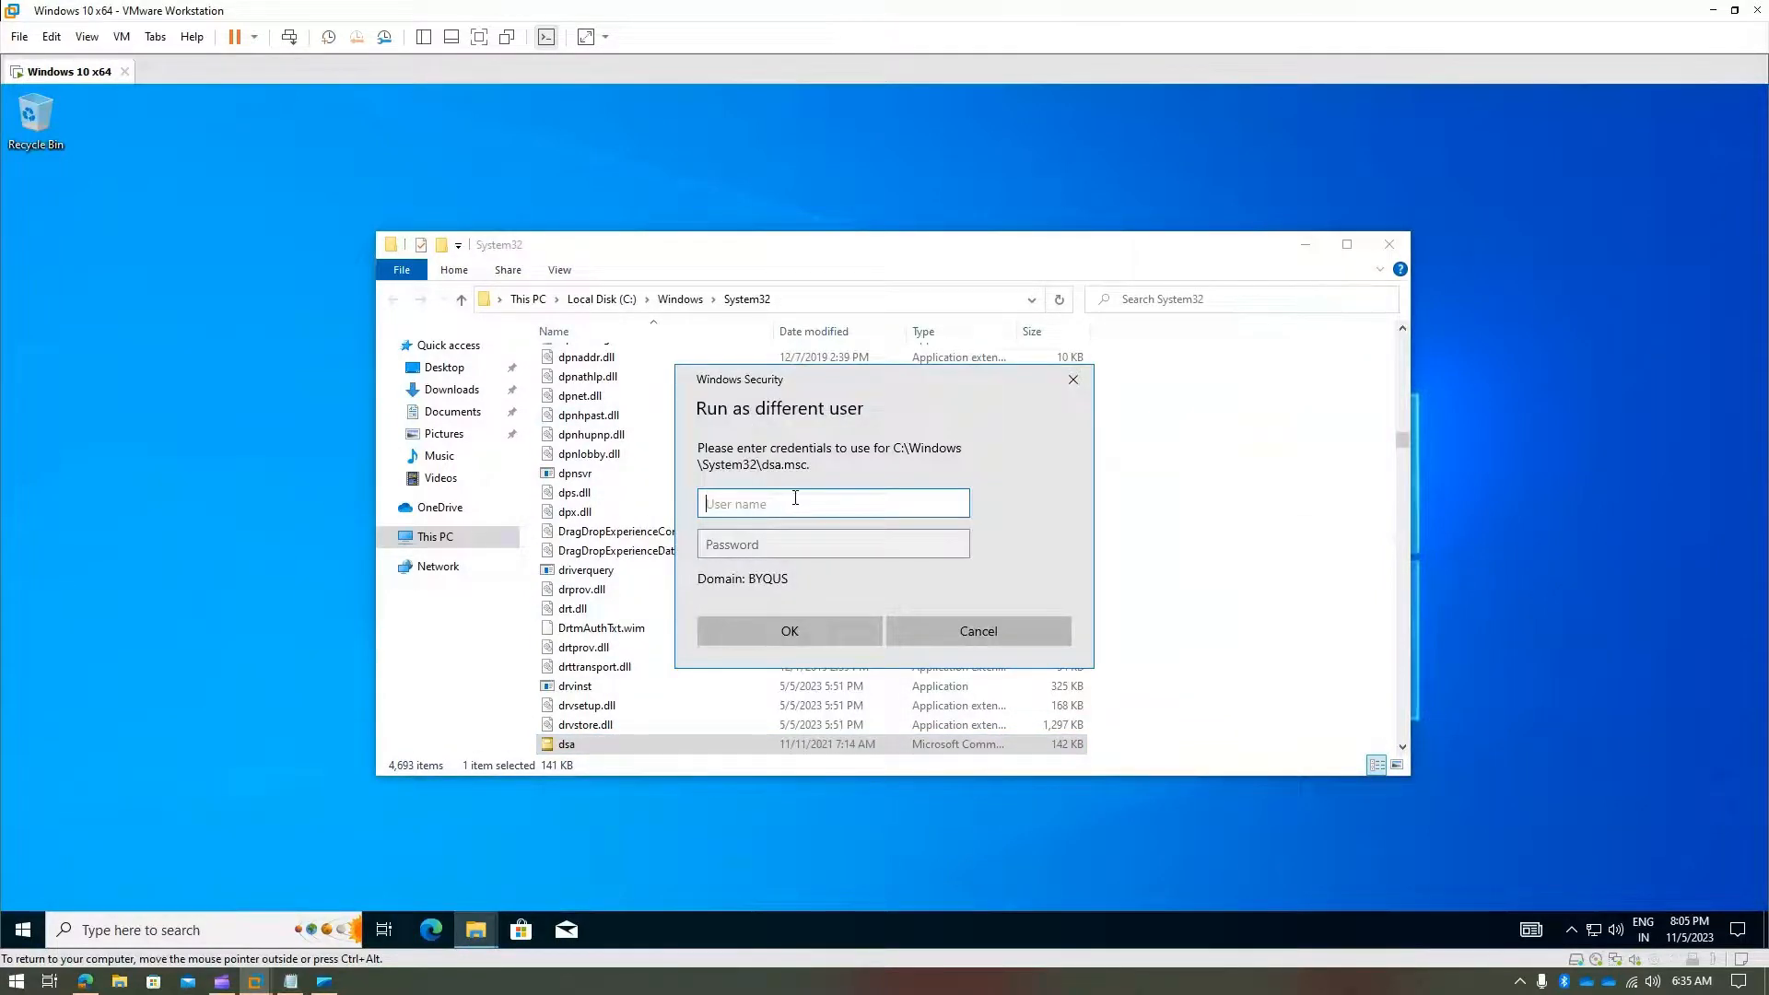
{"action": "type", "text": "john.d.admin"}
{"action": "key", "text": "Tab"}
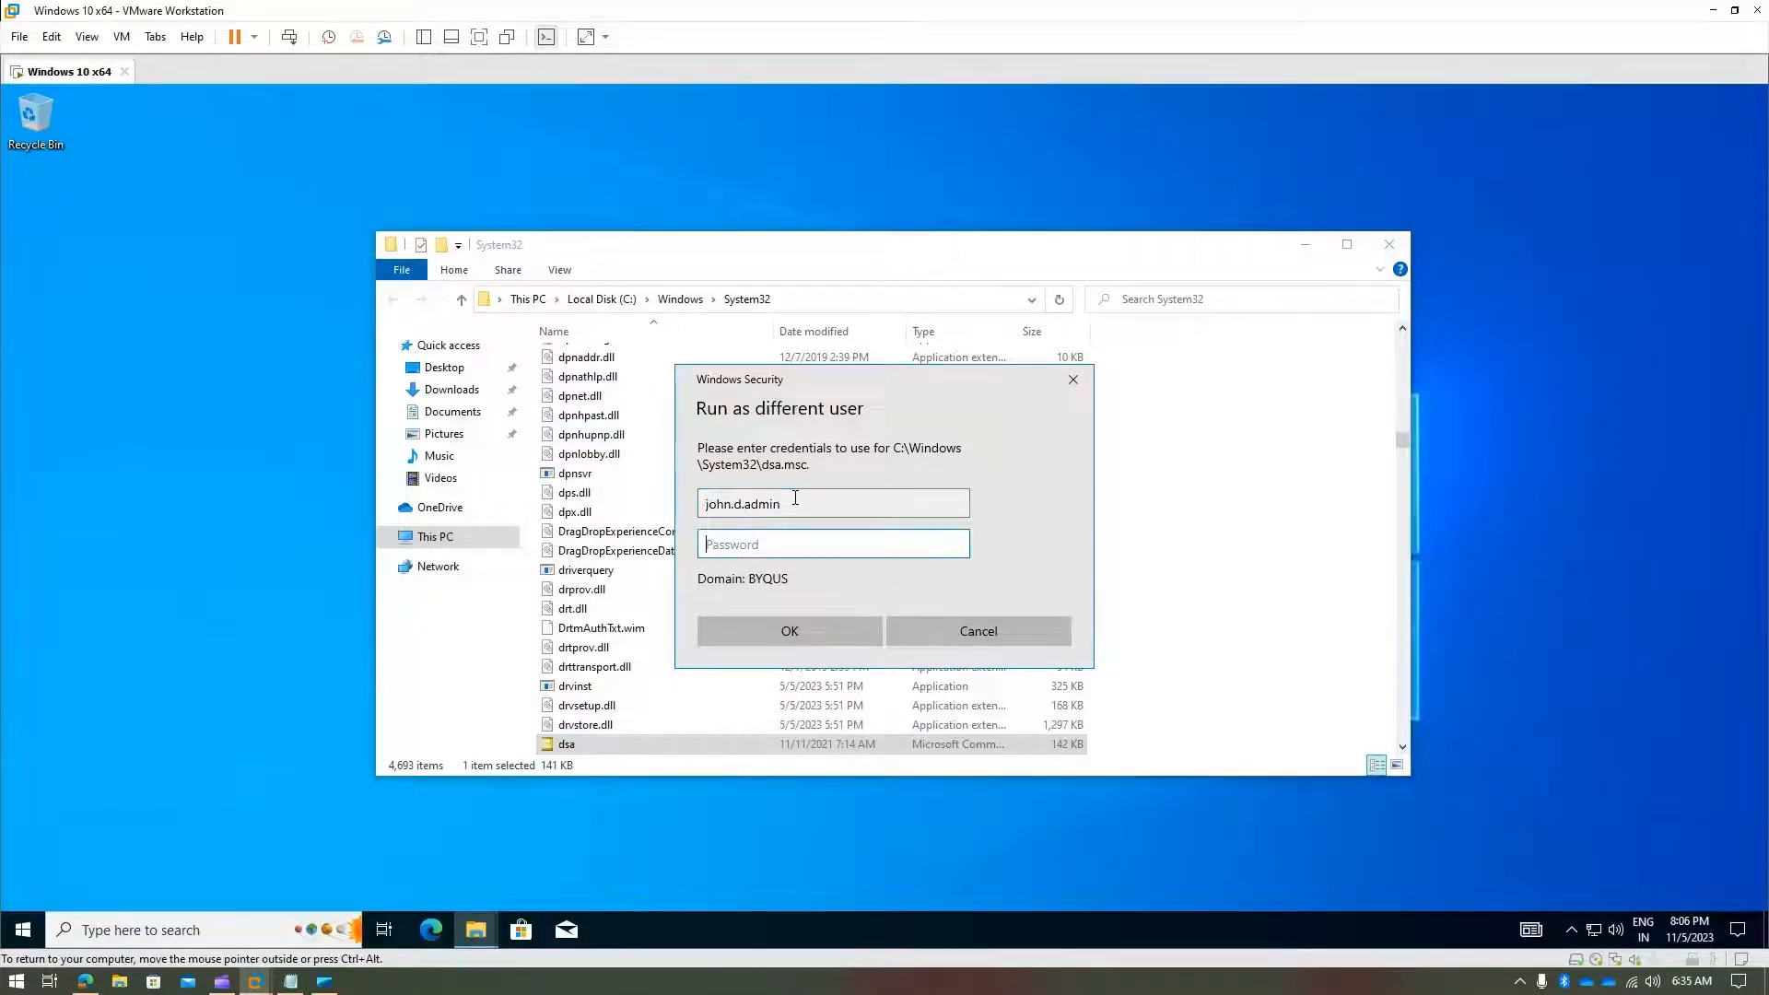
{"action": "type", "text": "************"}
{"action": "key", "text": "Return"}
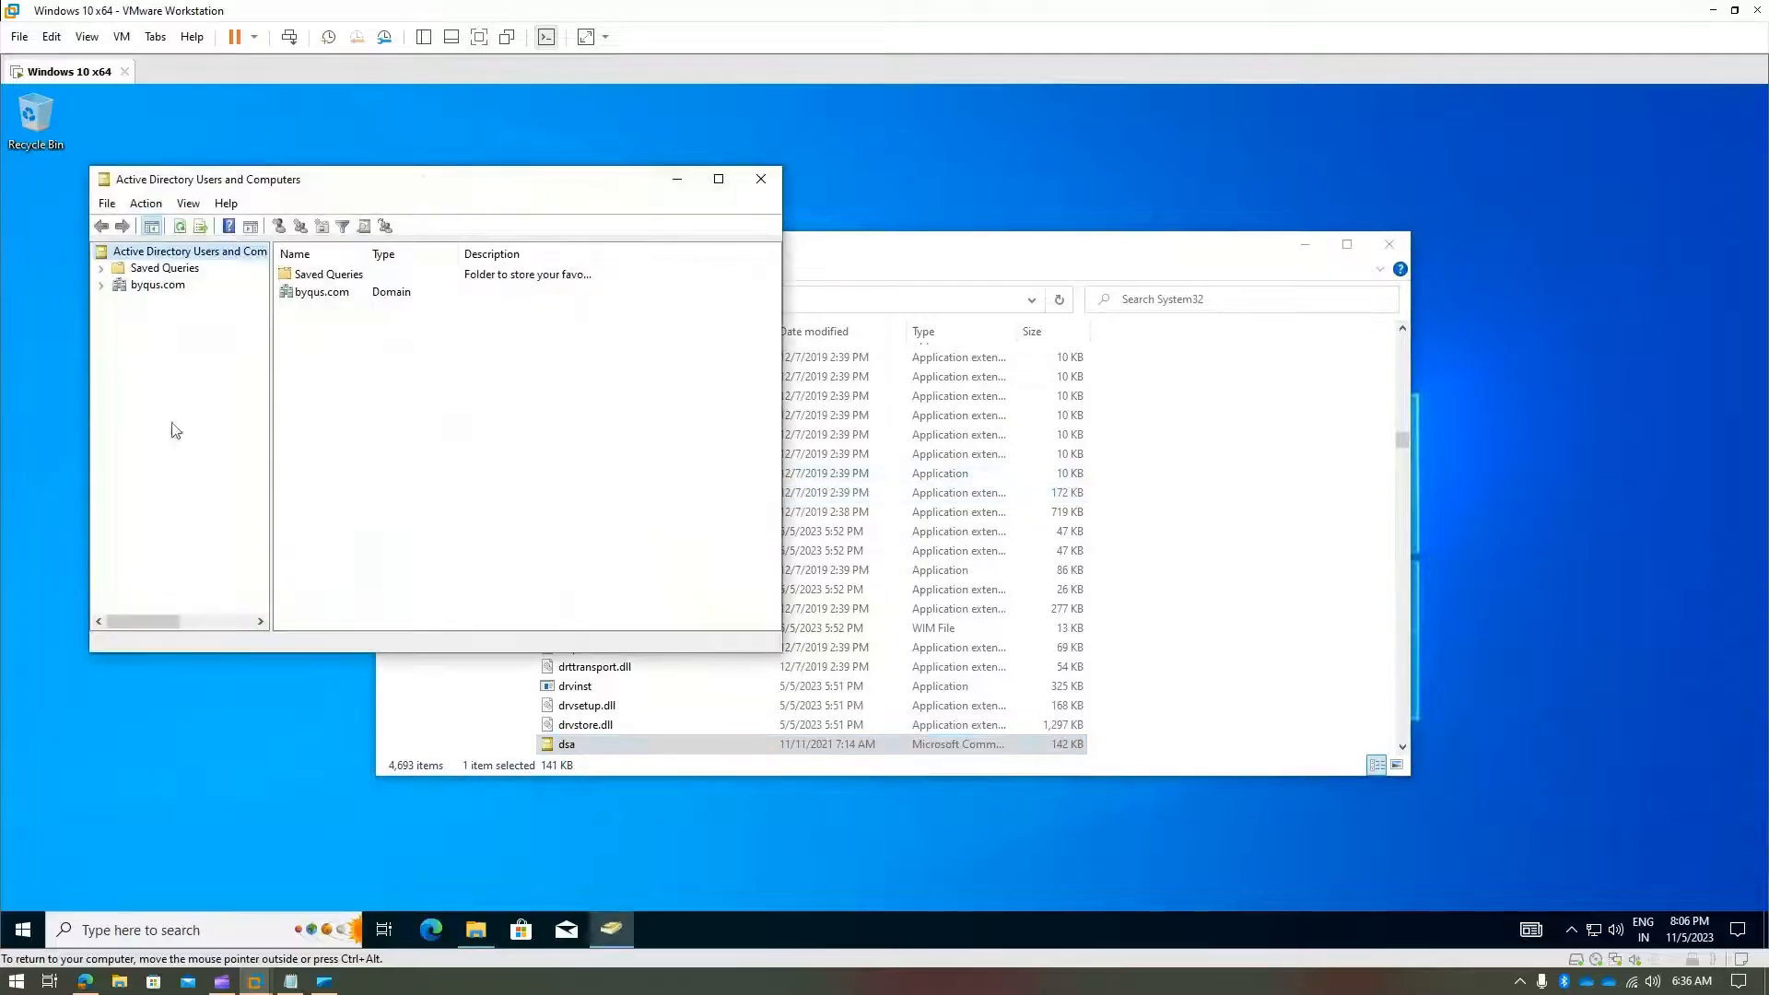
- Close Active Directory Users and Computers and the System32 folder, then refresh the desktop
{"action": "left_click", "coordinate": [761, 179]}
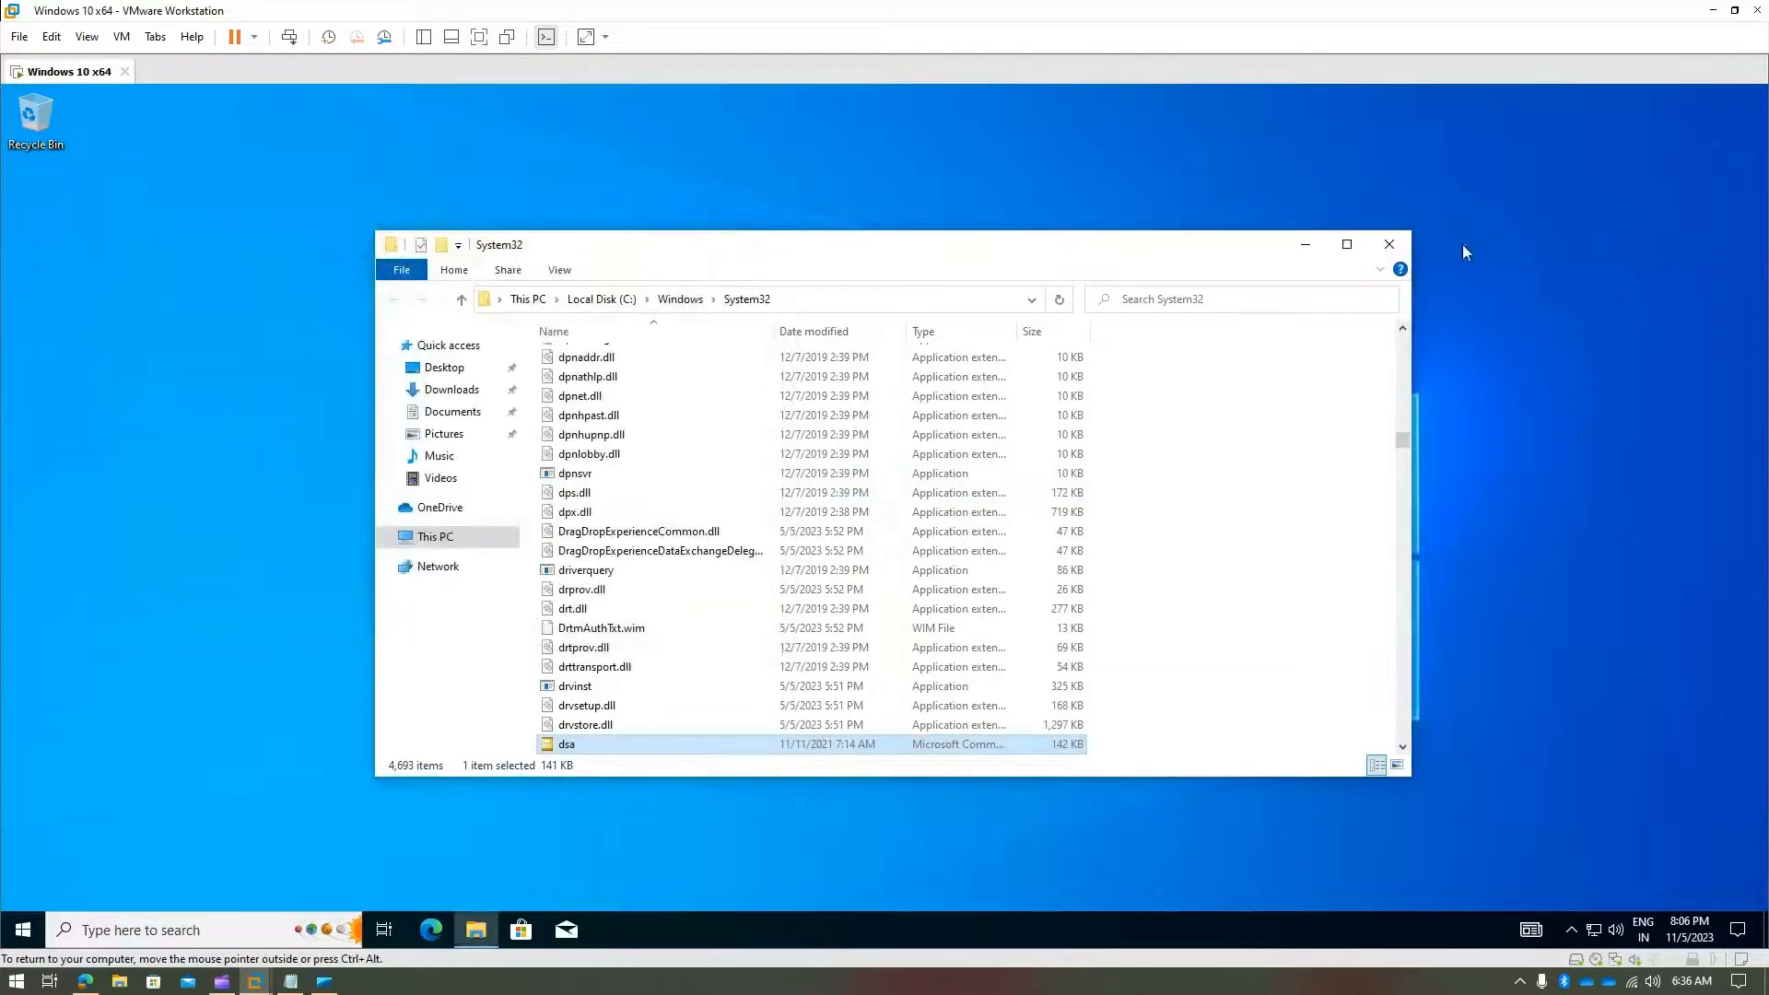
{"action": "left_click", "coordinate": [1388, 245]}
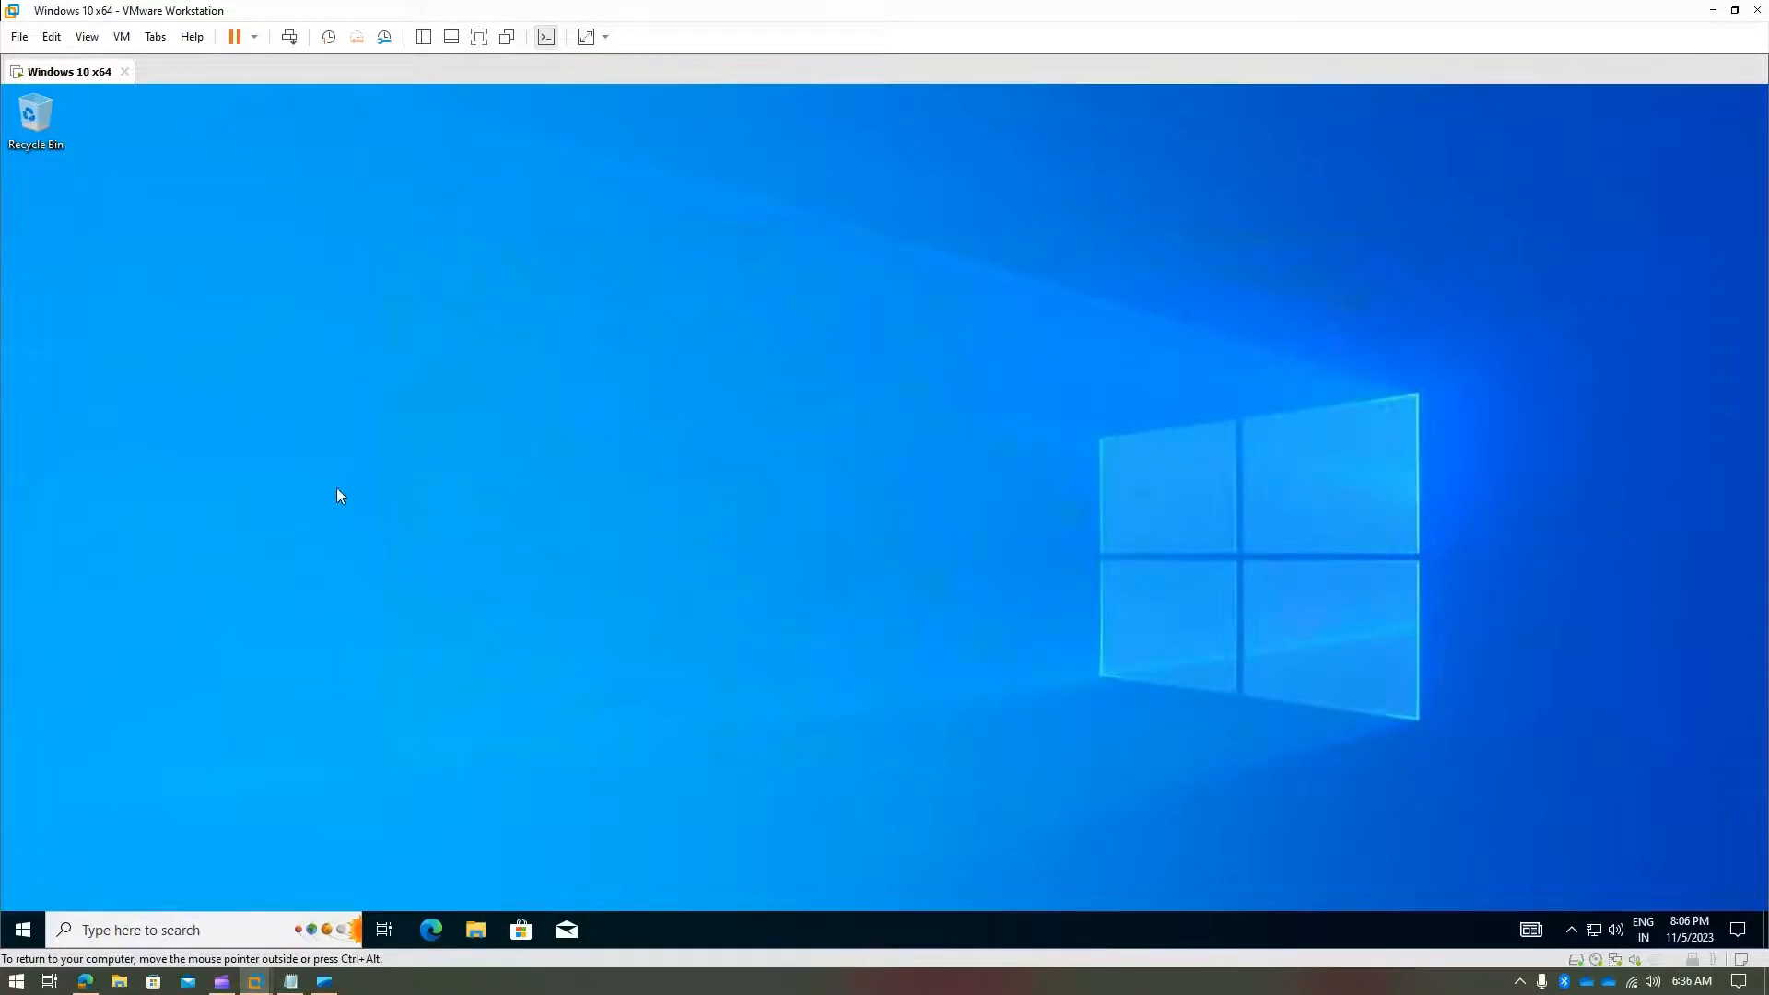
{"action": "right_click", "coordinate": [335, 488]}
{"action": "left_click", "coordinate": [385, 541]}
- Launch dsa.msc as administrator, then close the console from its taskbar button
{"action": "left_click", "coordinate": [120, 935]}
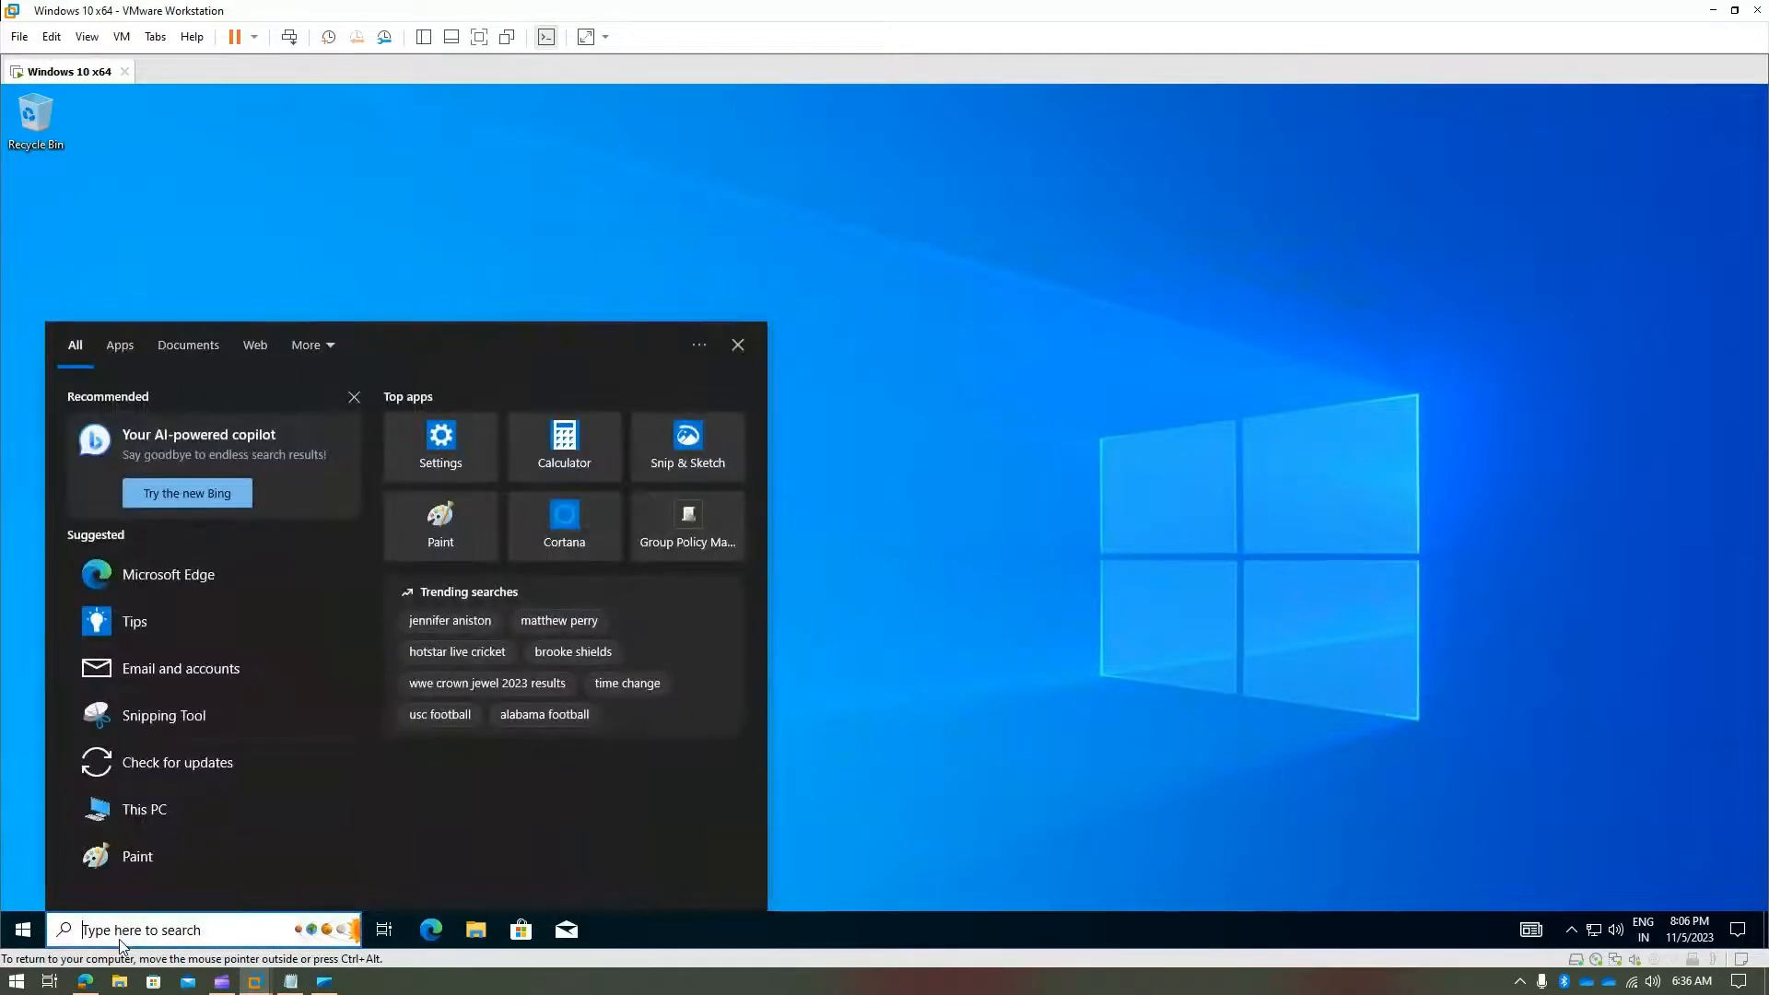
{"action": "type", "text": "dsa."}
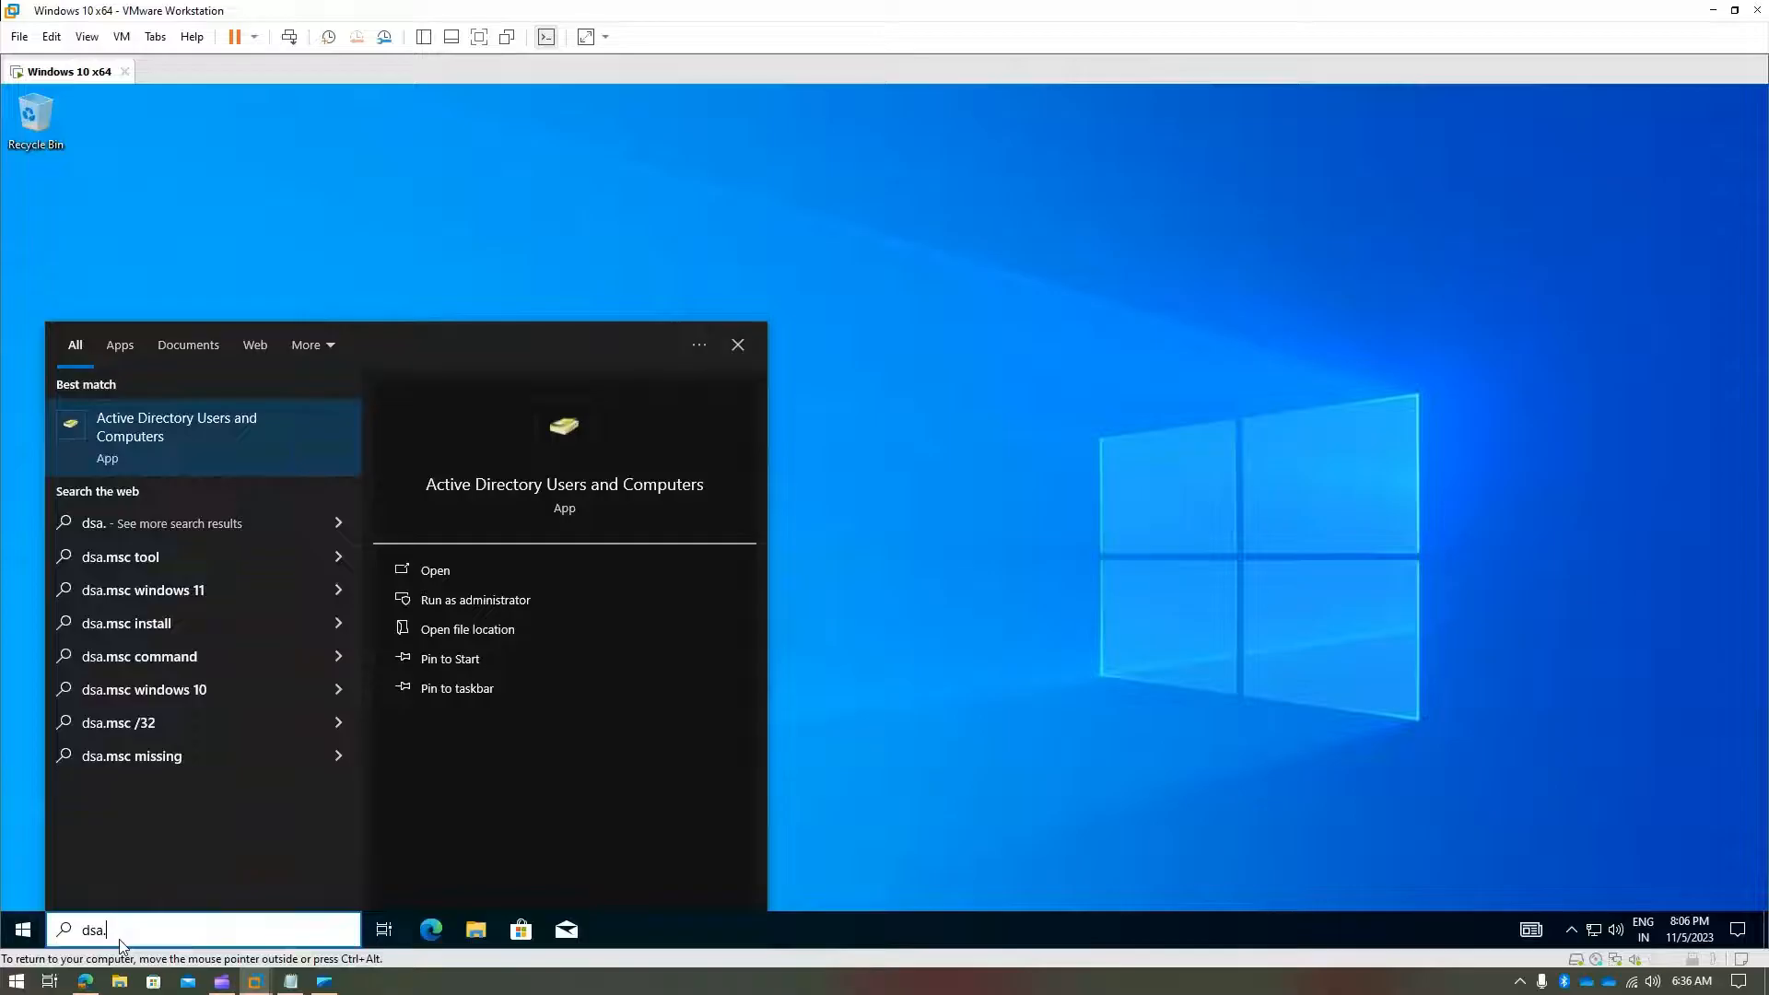
{"action": "type", "text": "msc"}
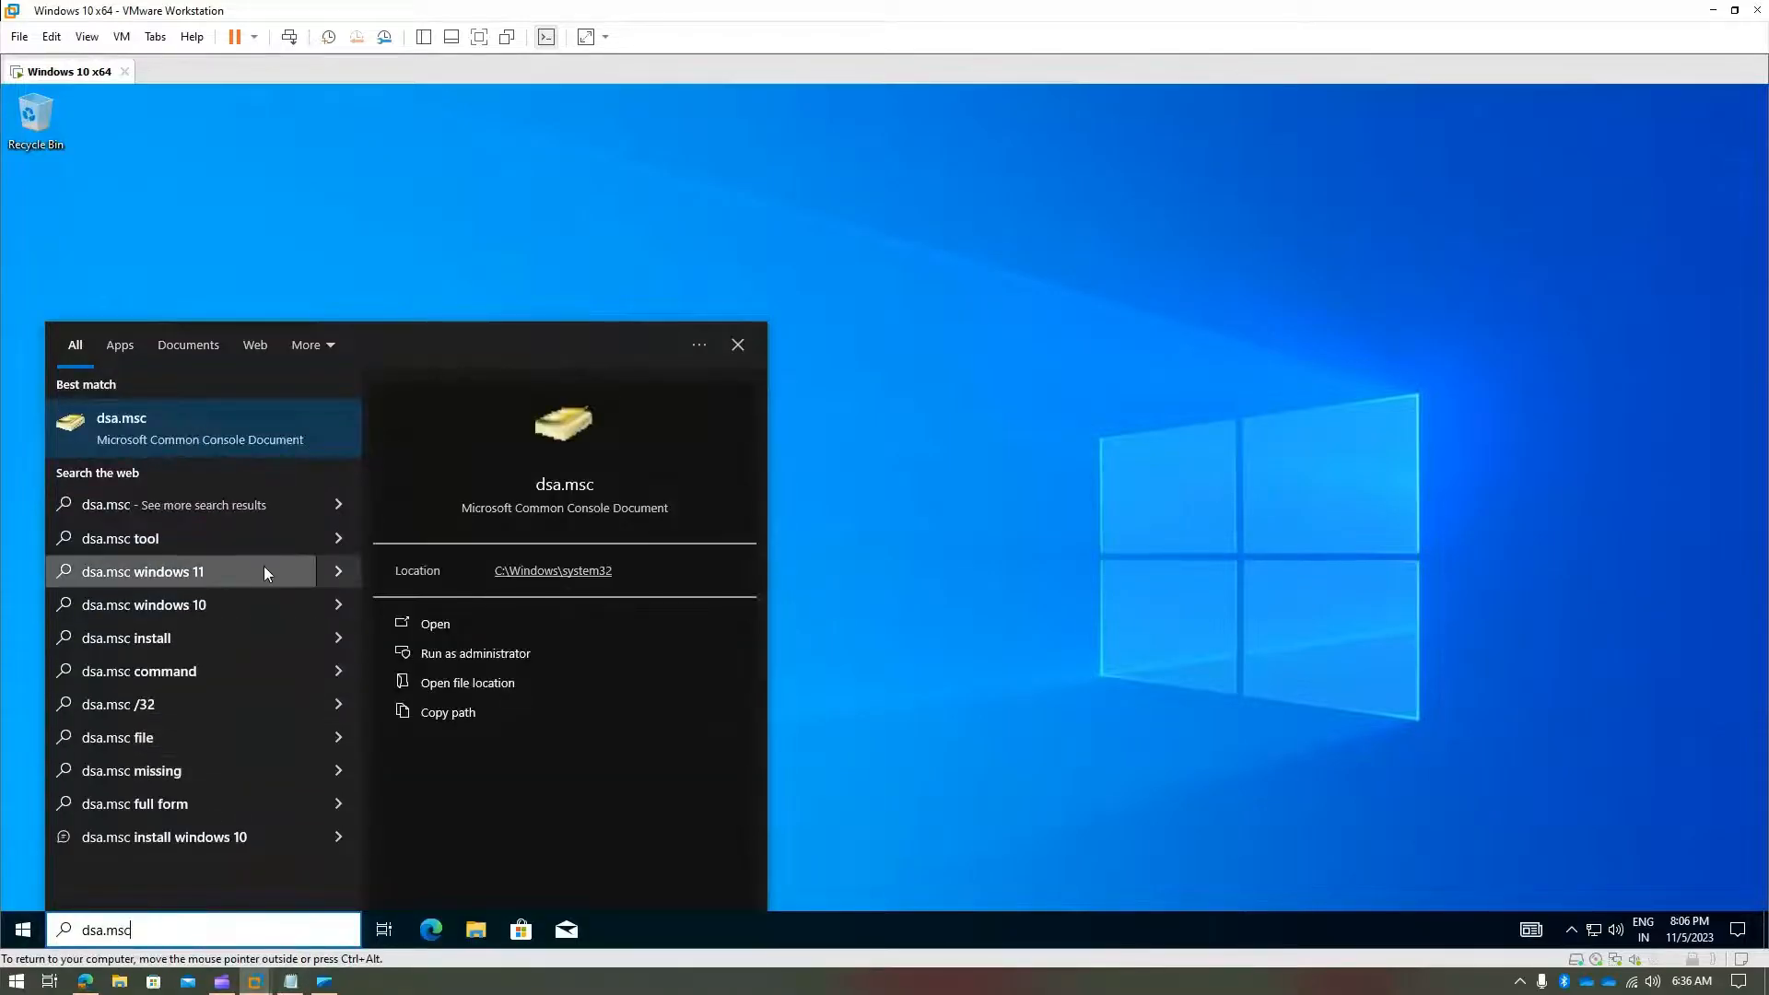
{"action": "right_click", "coordinate": [219, 428]}
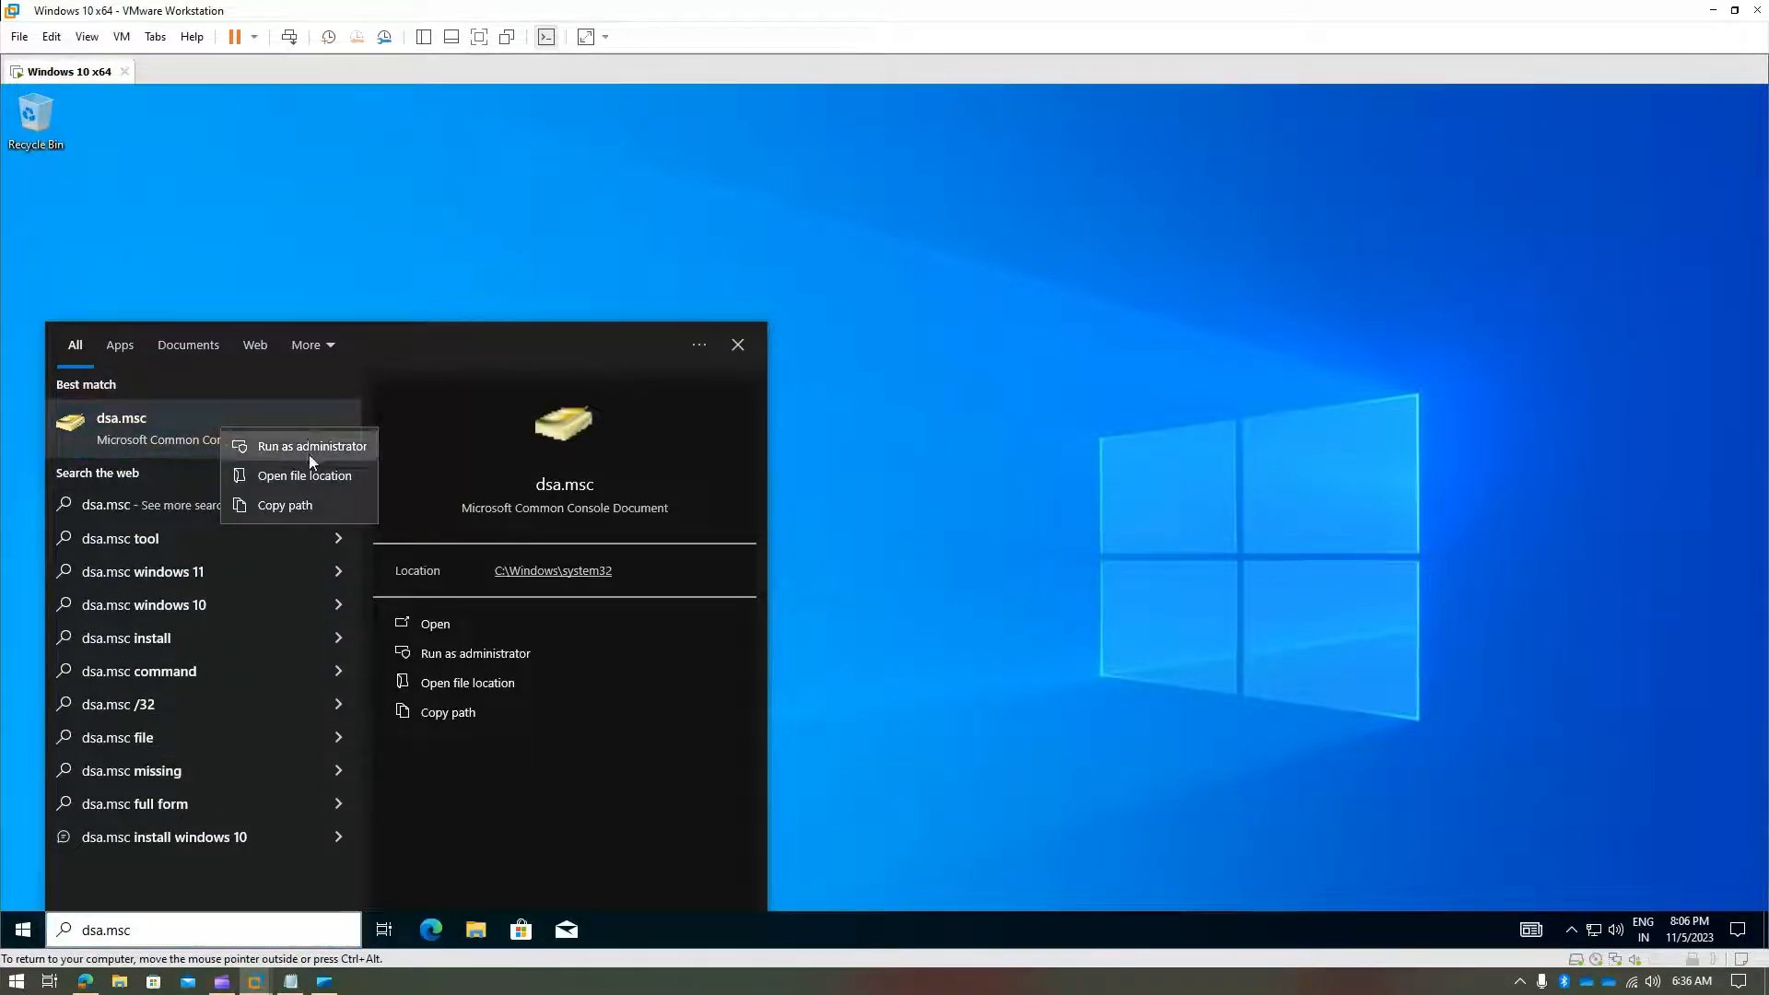
{"action": "left_click", "coordinate": [162, 428]}
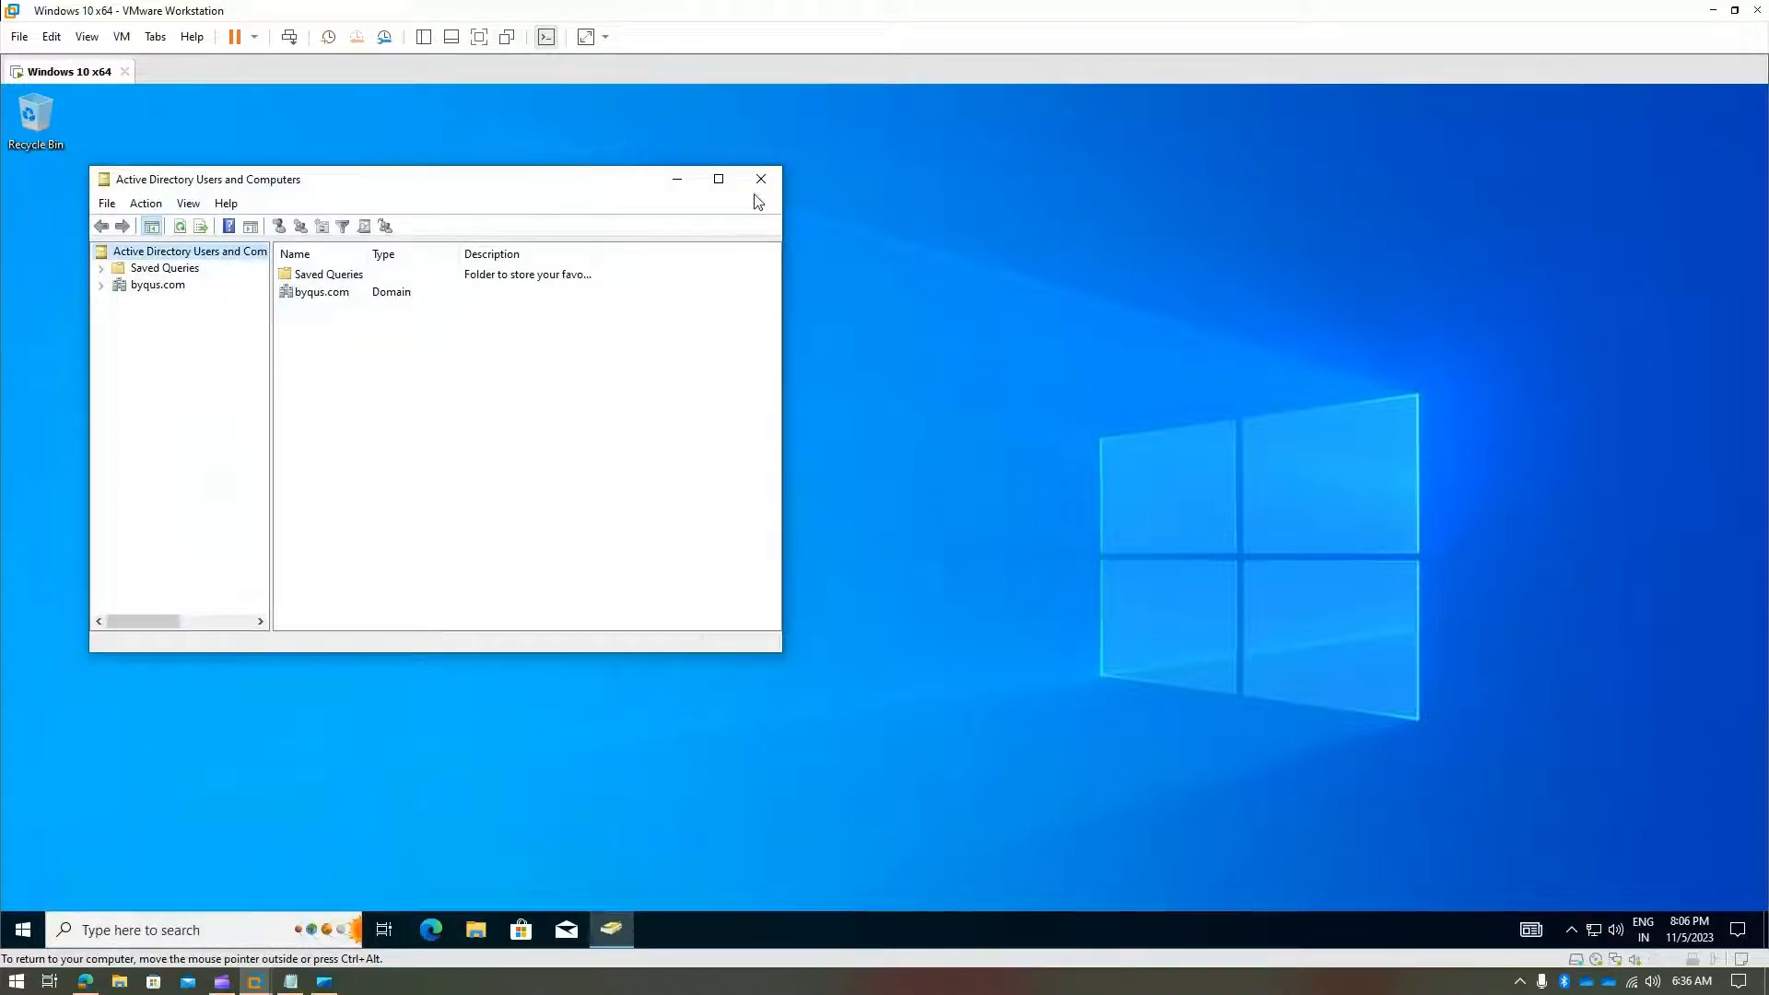
{"action": "left_click", "coordinate": [611, 938]}
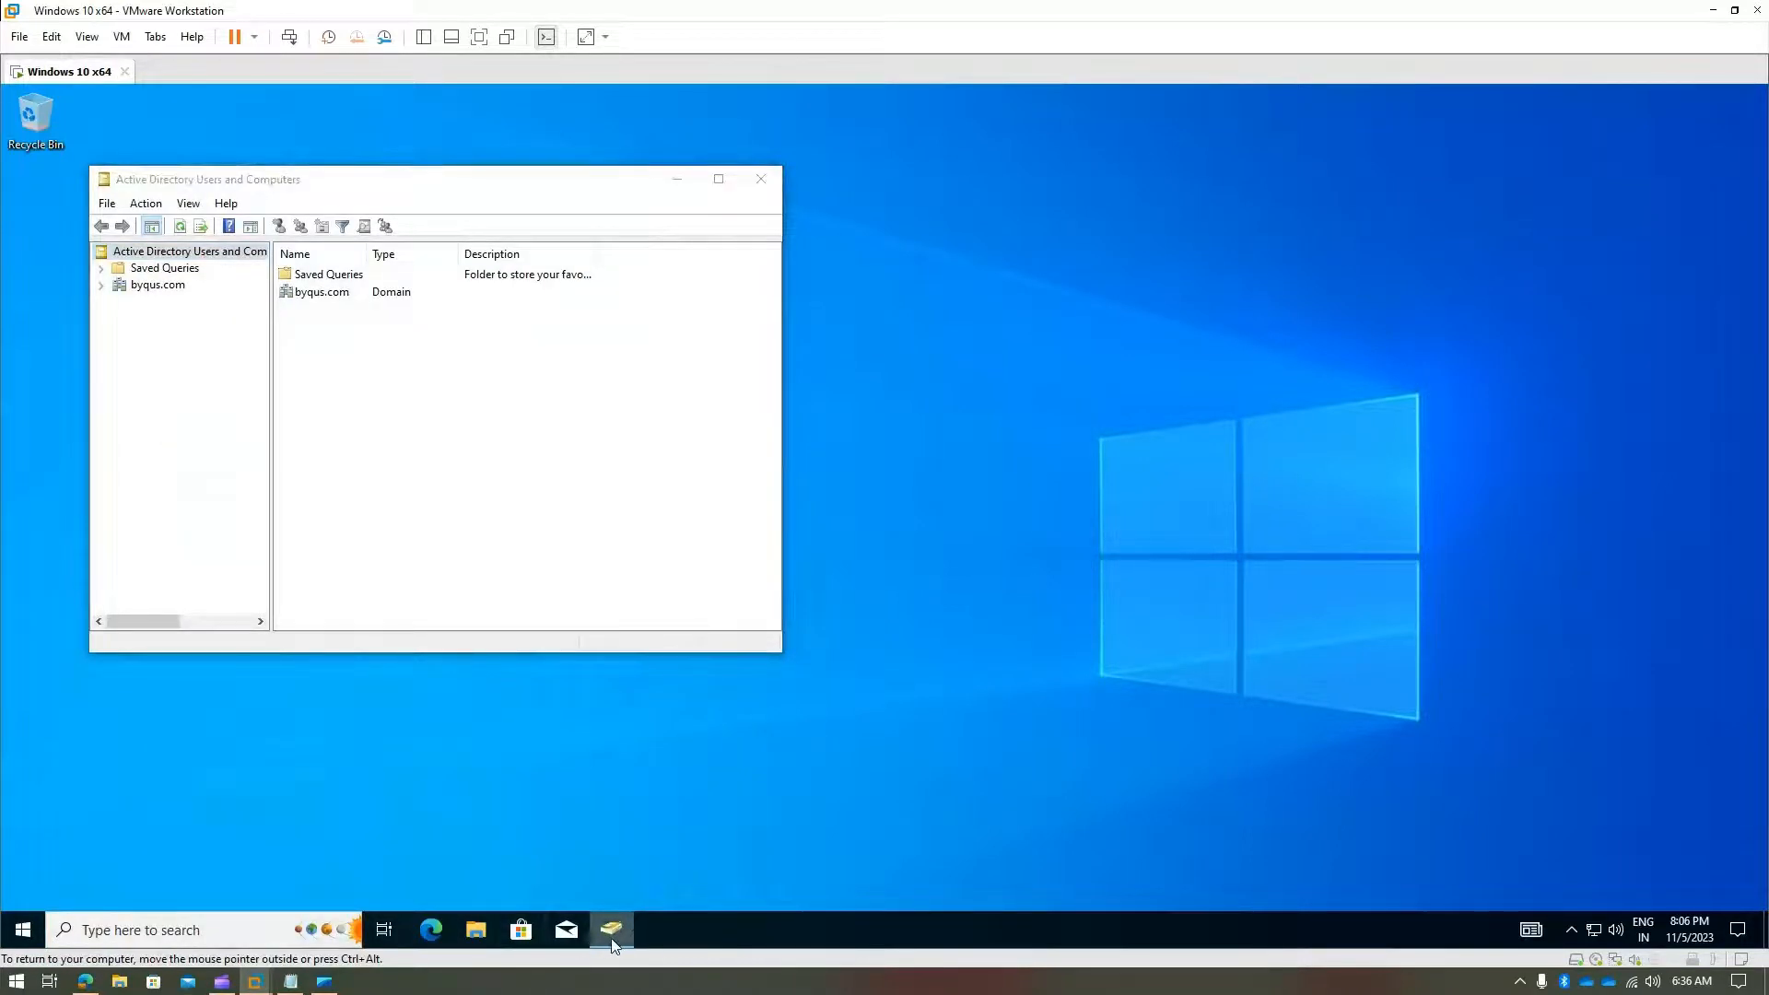
{"action": "right_click", "coordinate": [612, 928]}
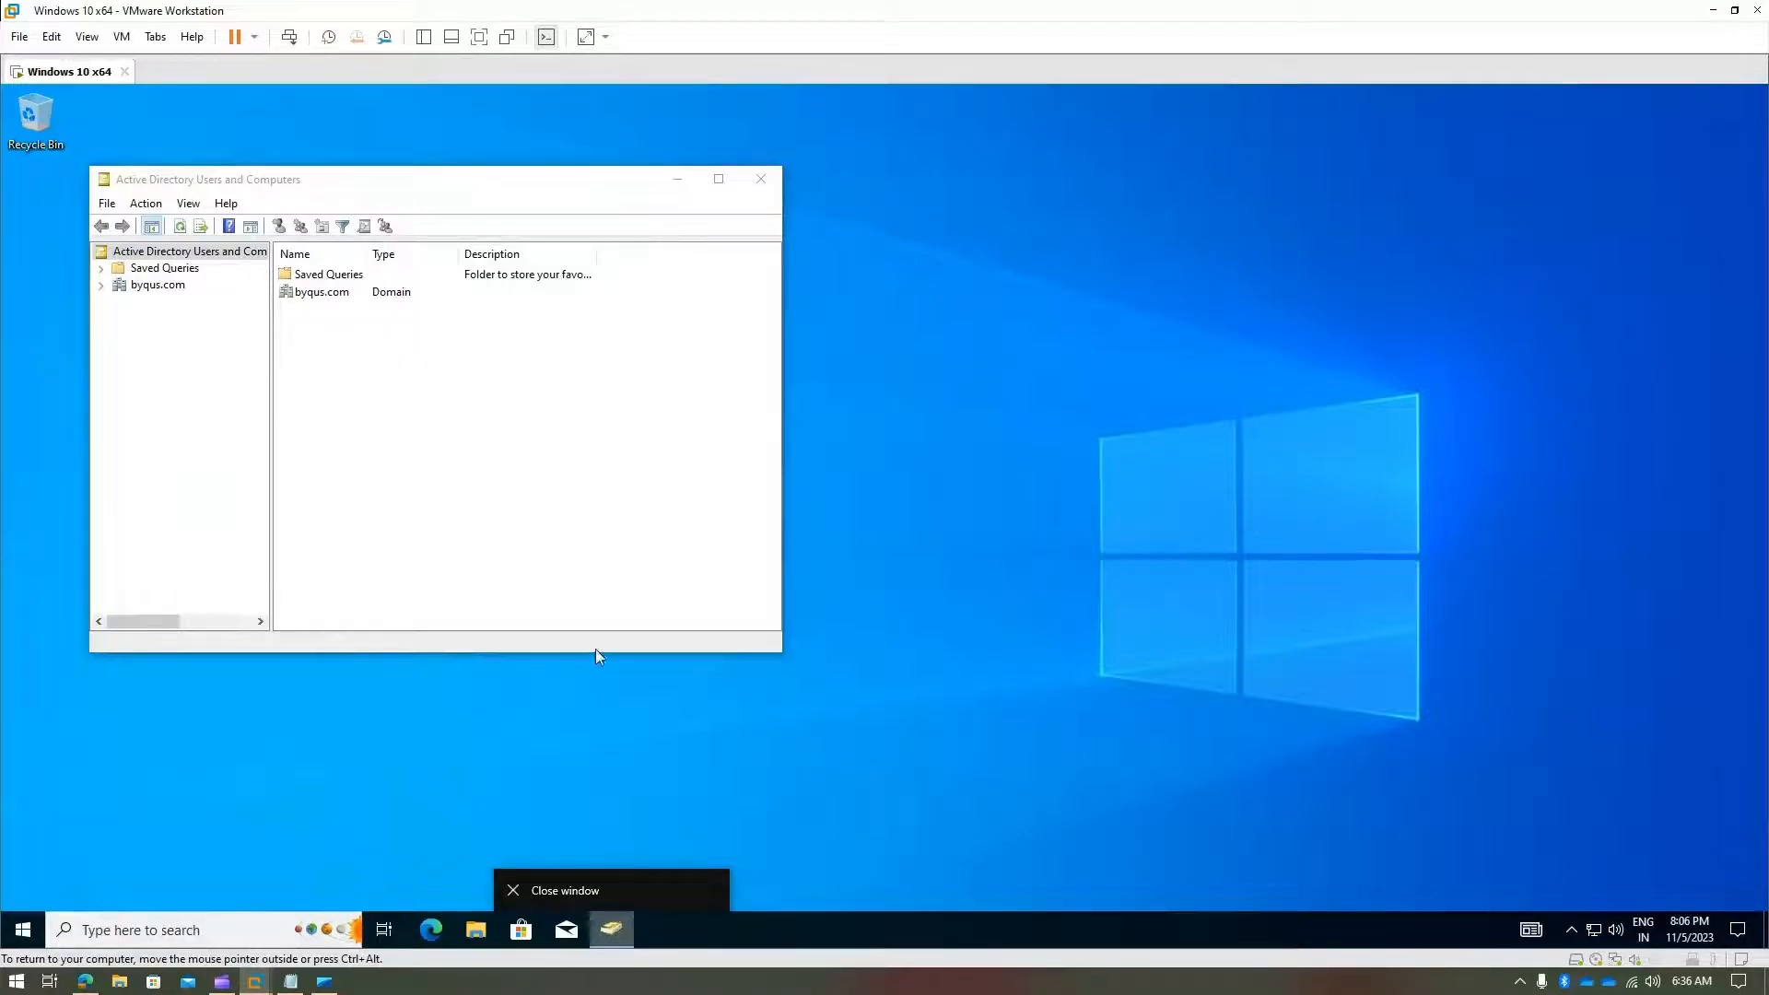
{"action": "left_click", "coordinate": [762, 172]}
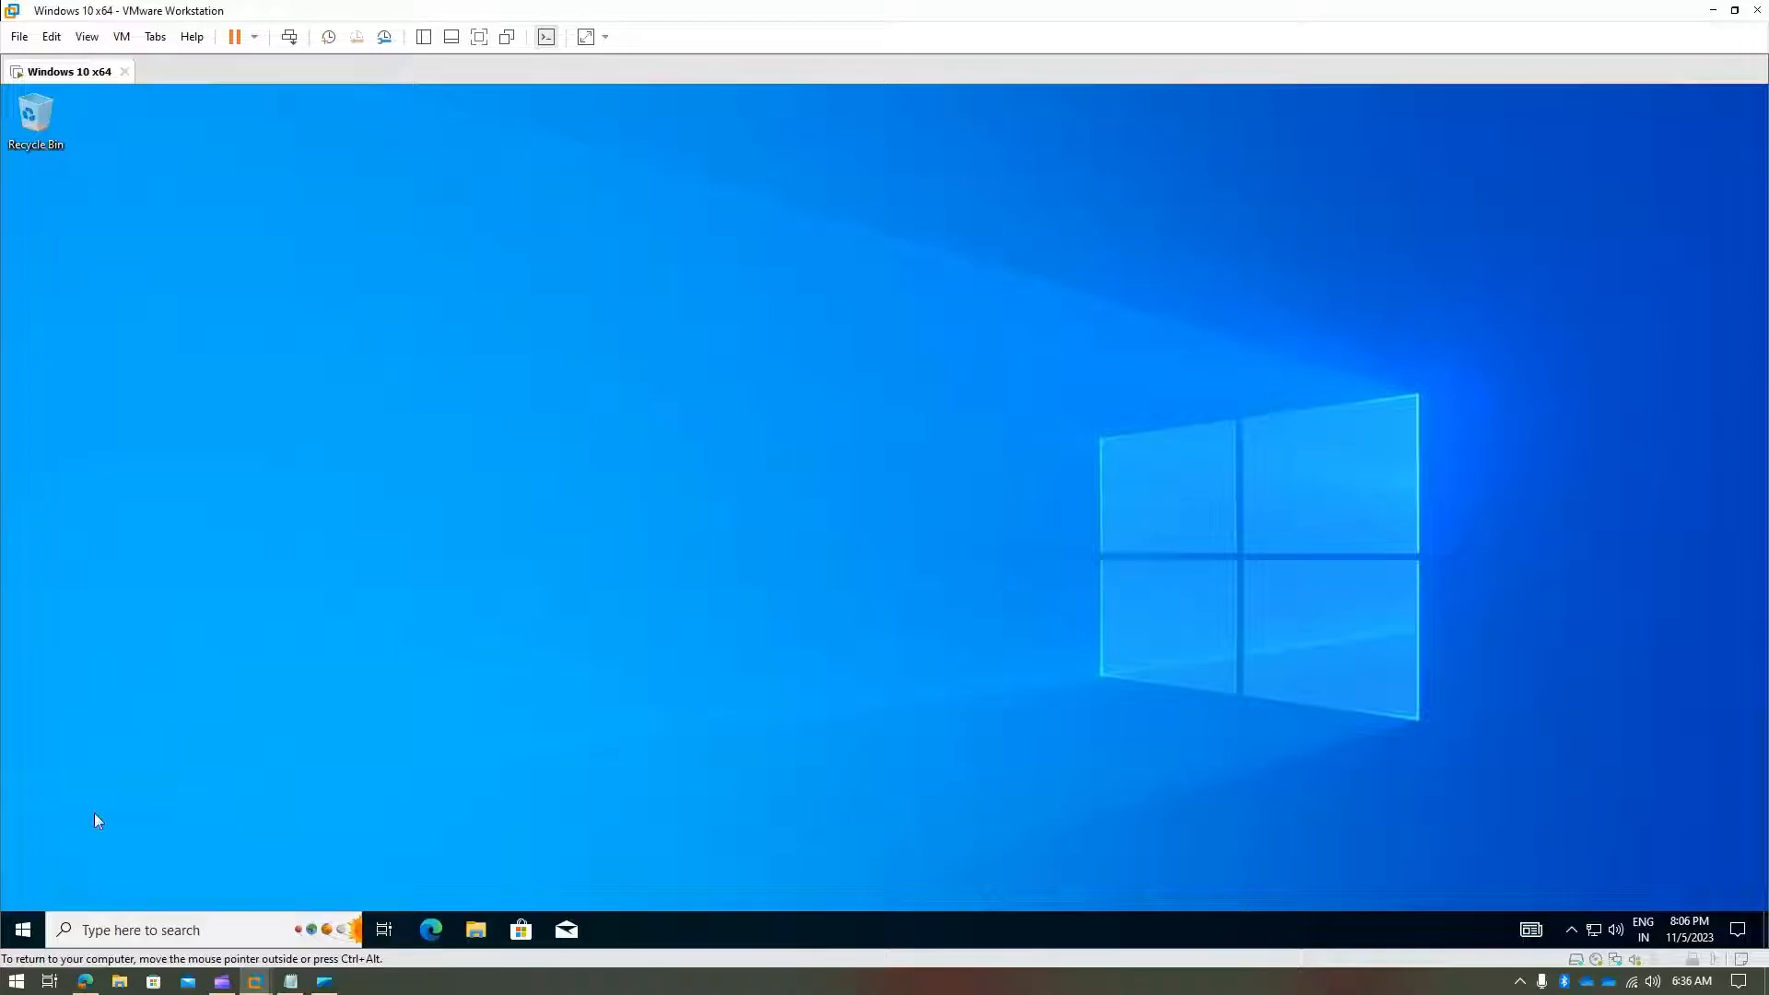
- Search for dsa.msc and open its file location in the System32 folder
{"action": "left_click", "coordinate": [109, 930]}
{"action": "type", "text": "dsa"}
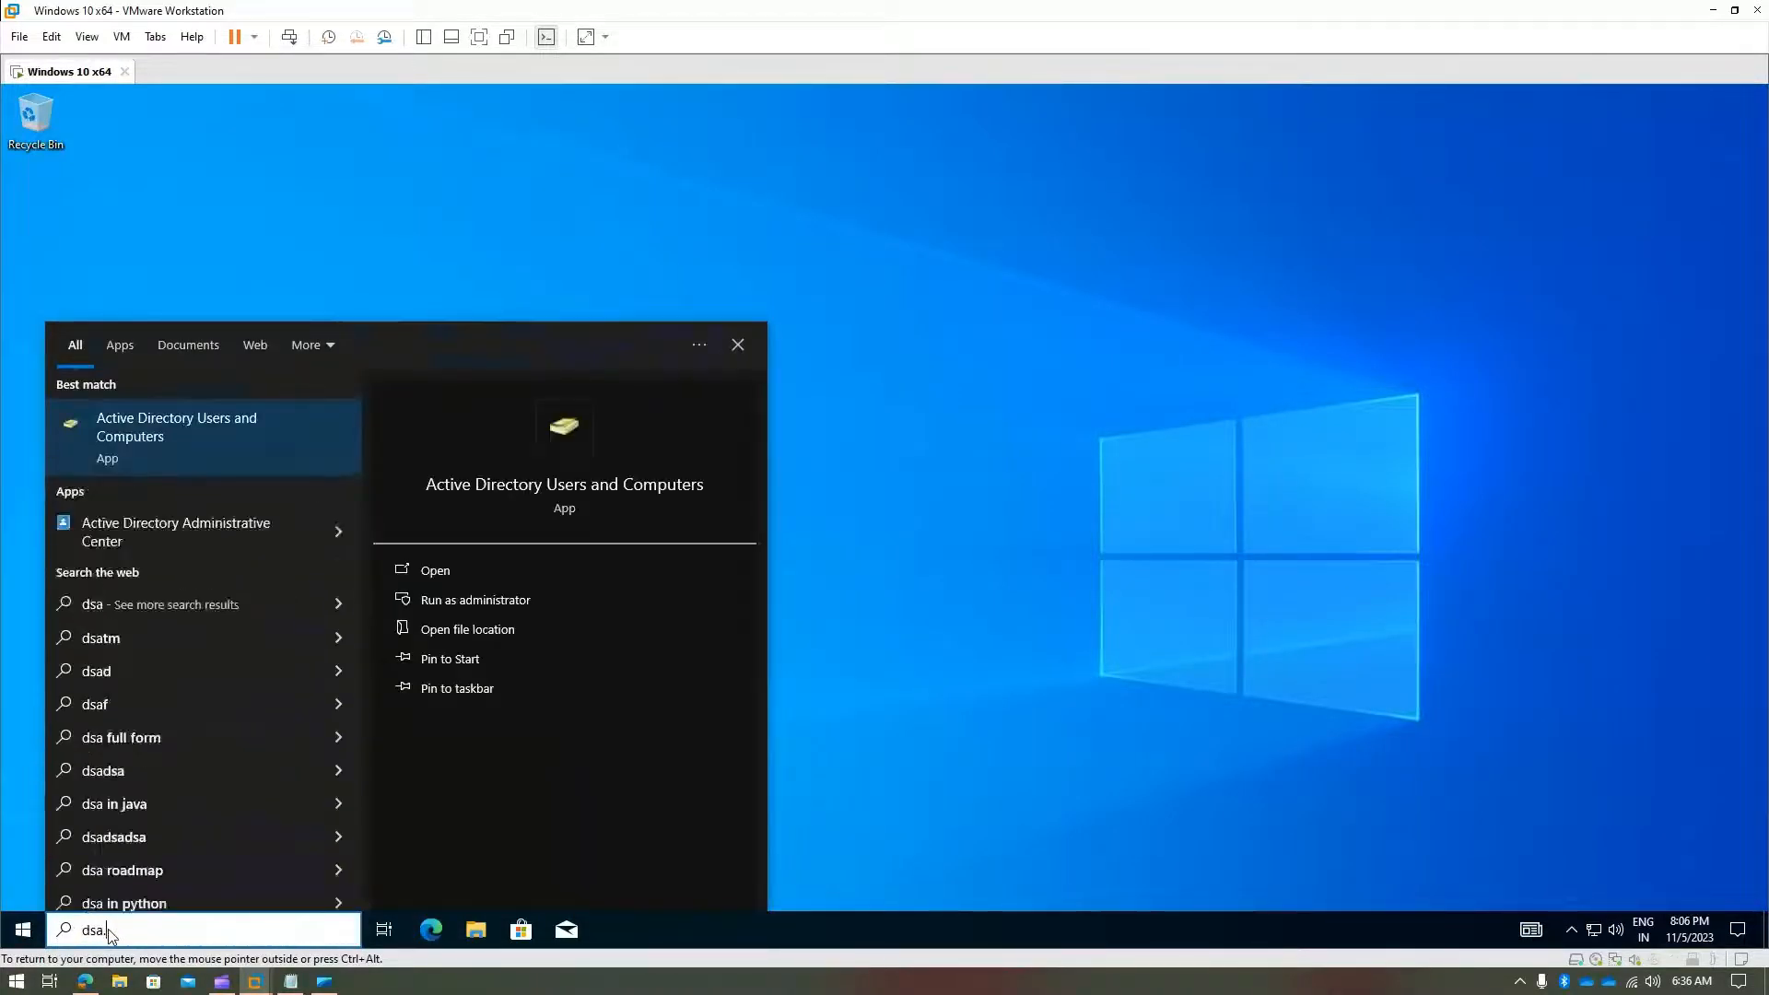
{"action": "type", "text": ".msc"}
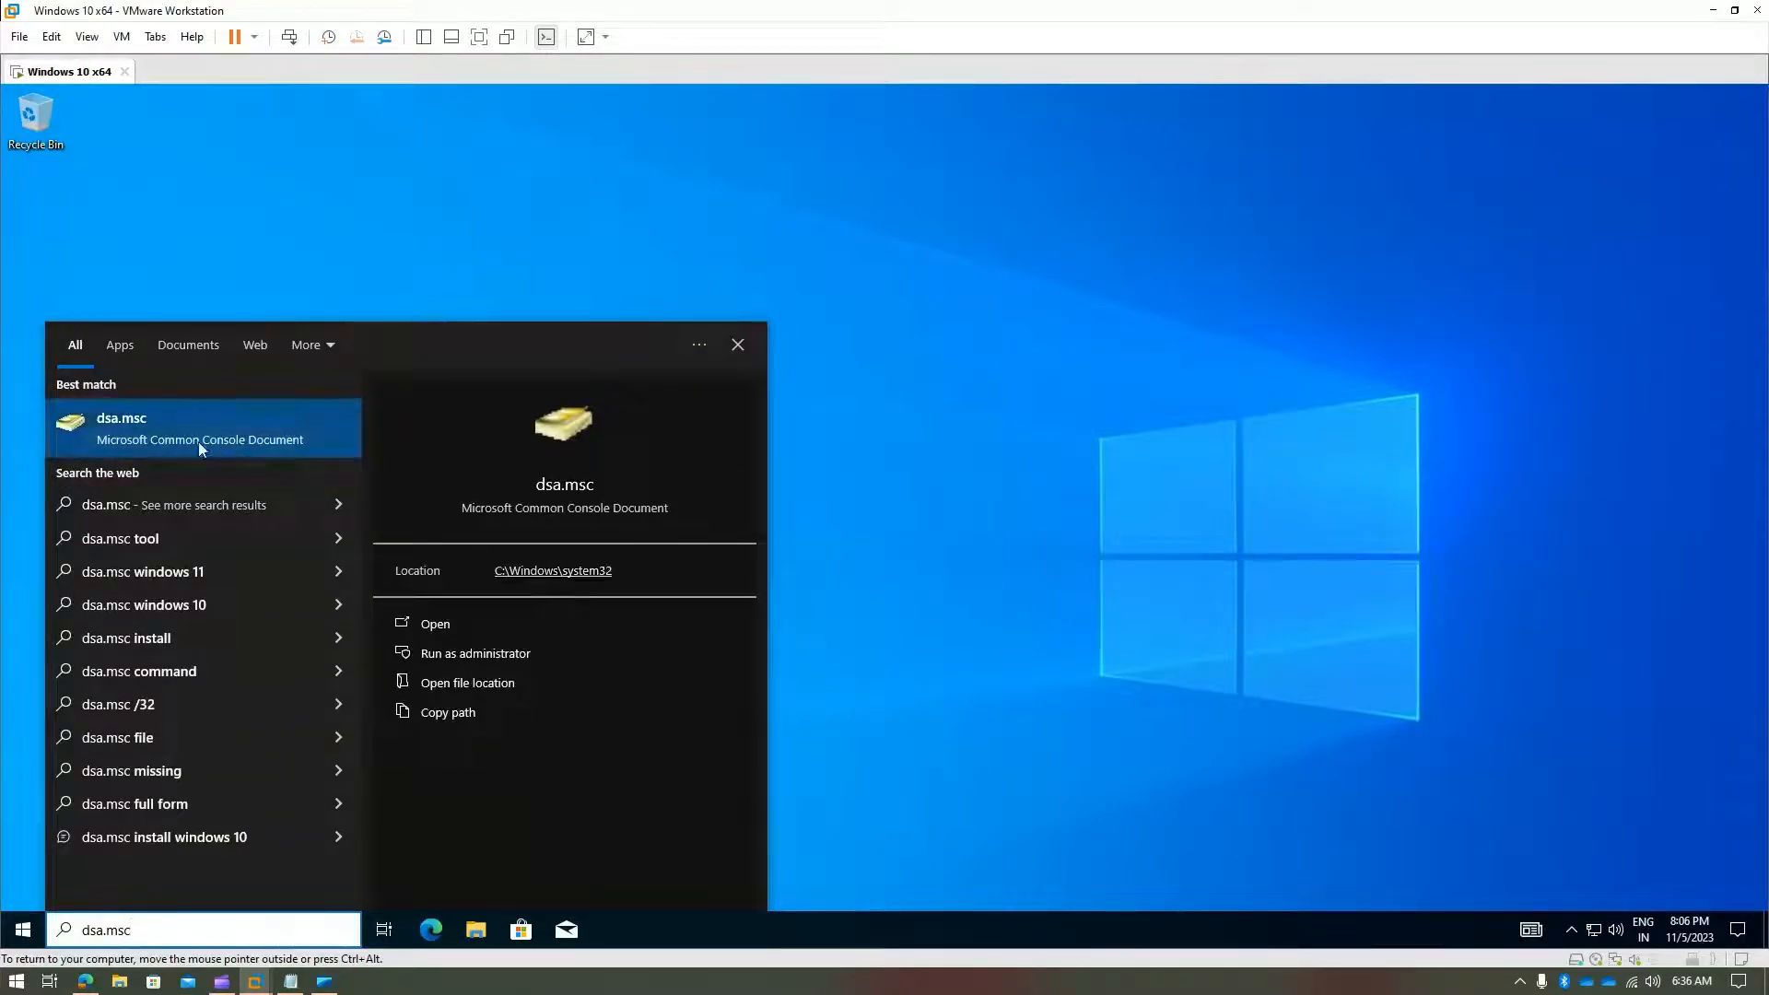
{"action": "right_click", "coordinate": [190, 421]}
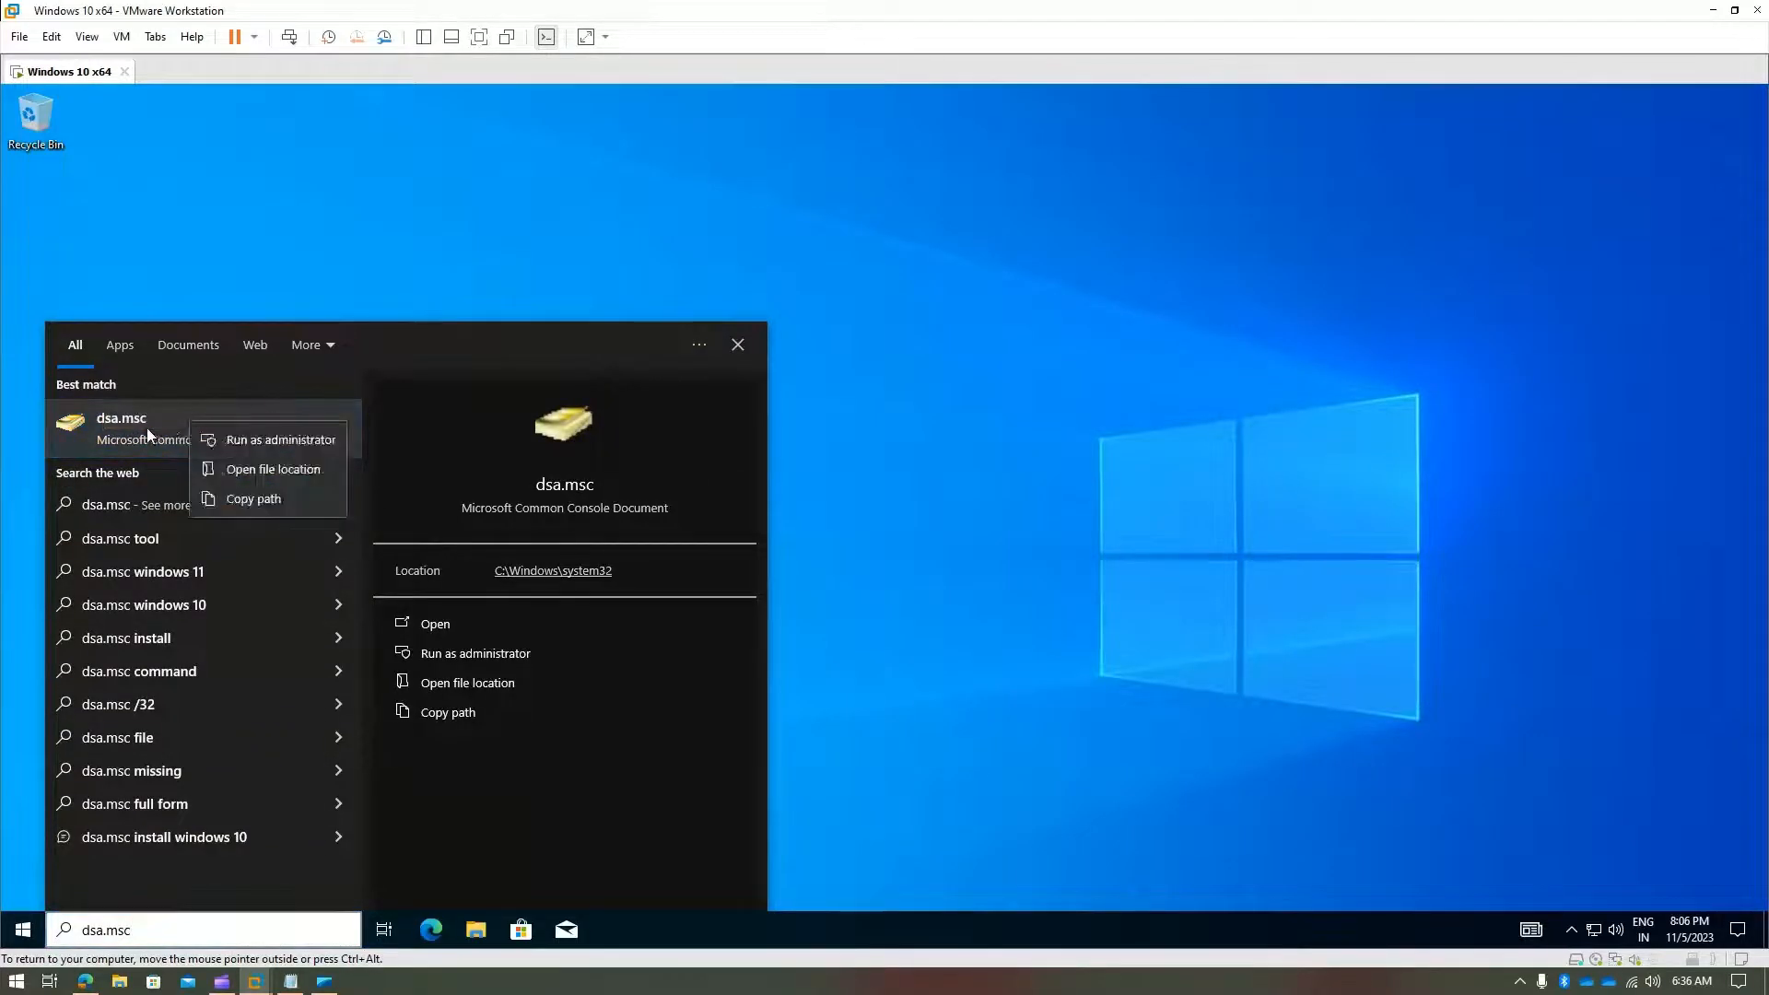
{"action": "left_click", "coordinate": [290, 468]}
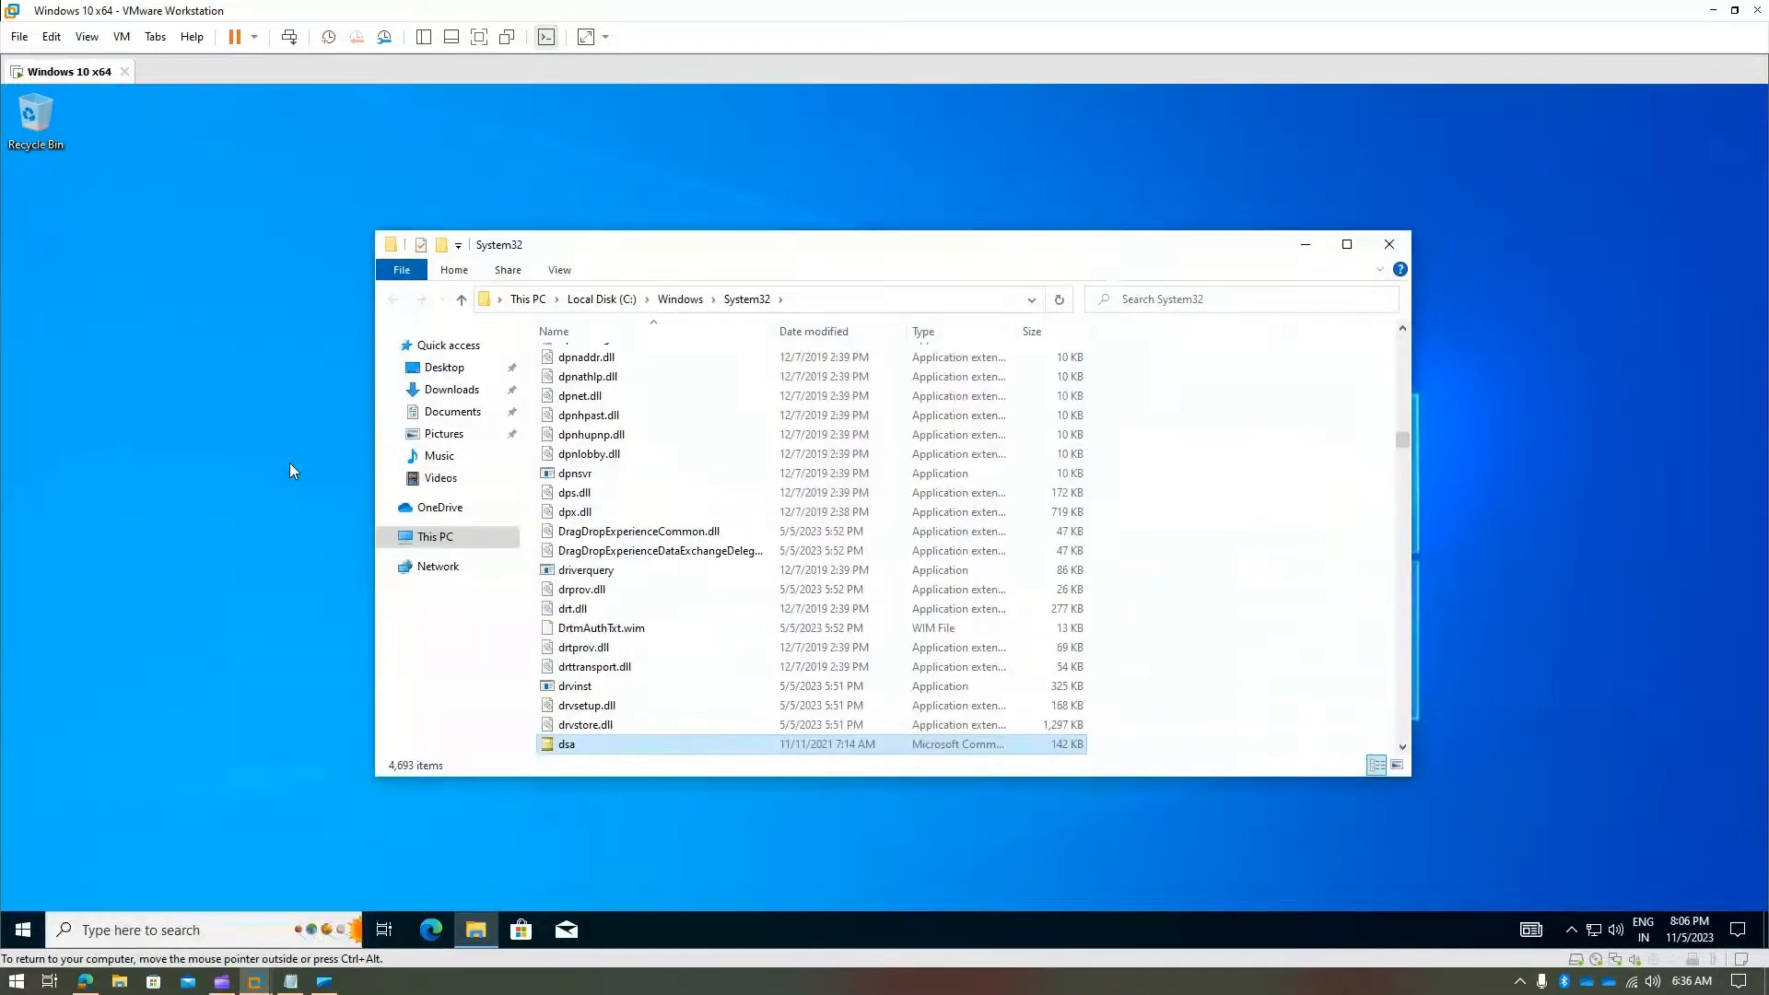
{"action": "left_click", "coordinate": [880, 299]}
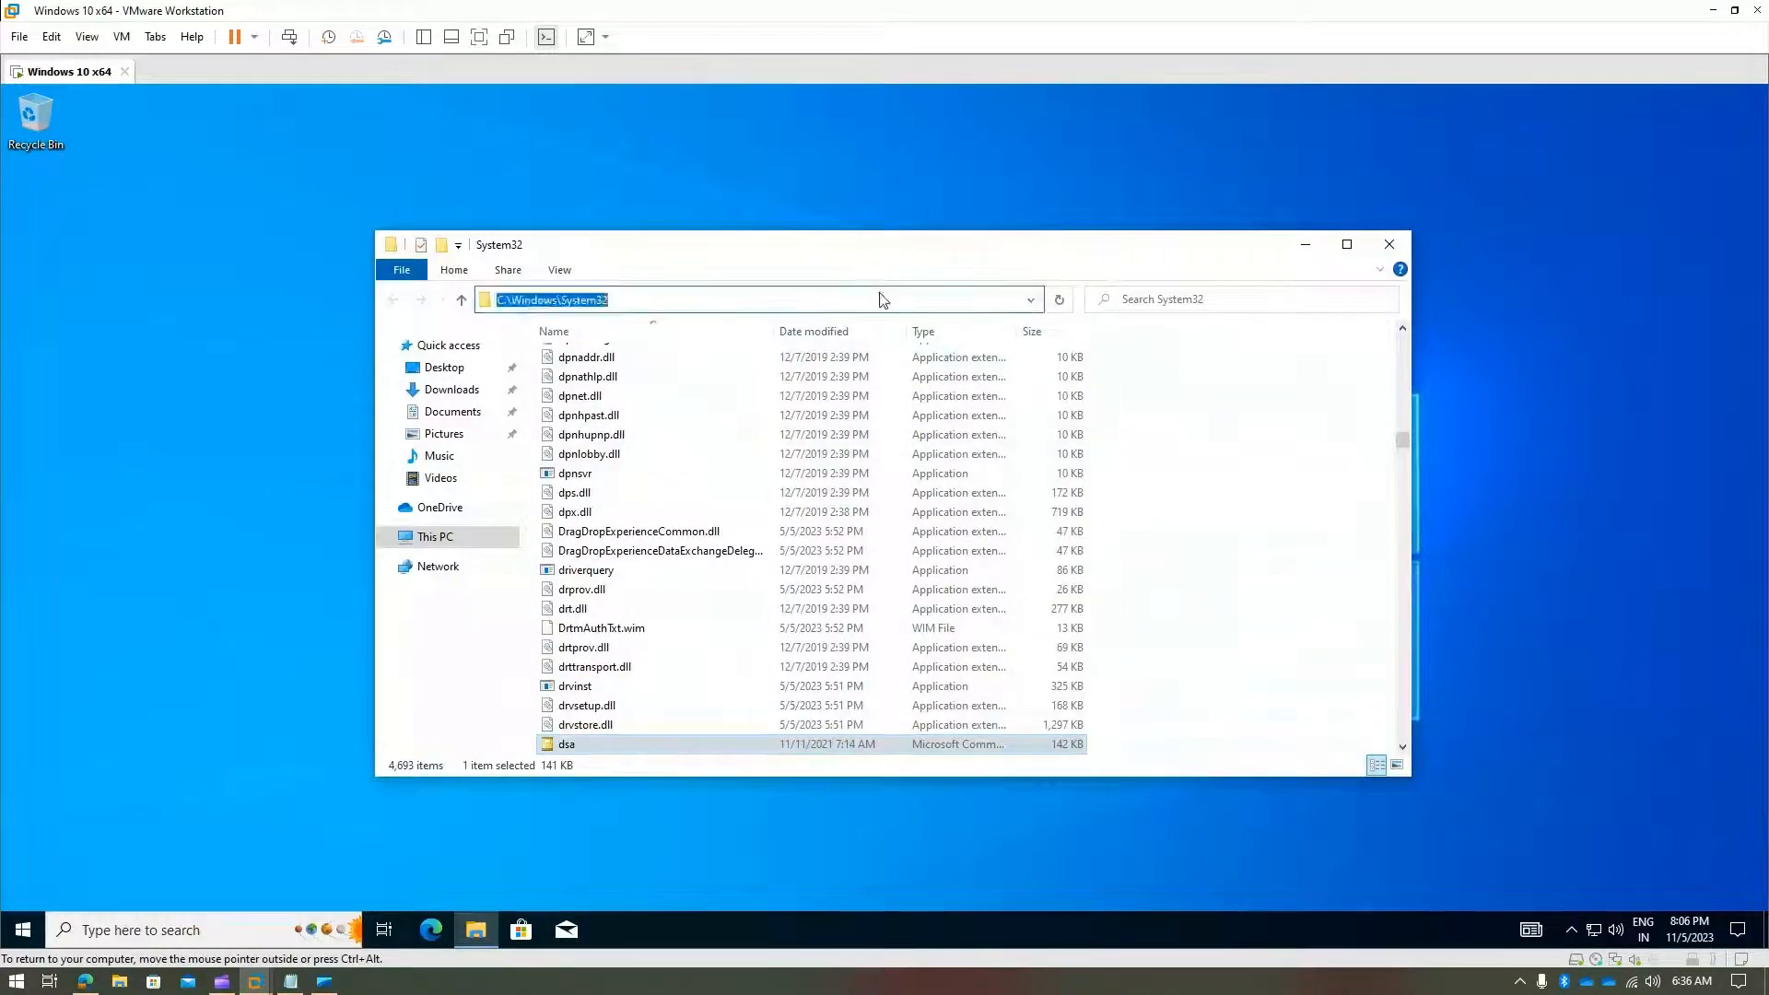
- Send dsa to the desktop as a shortcut and close the System32 window
{"action": "right_click", "coordinate": [602, 746]}
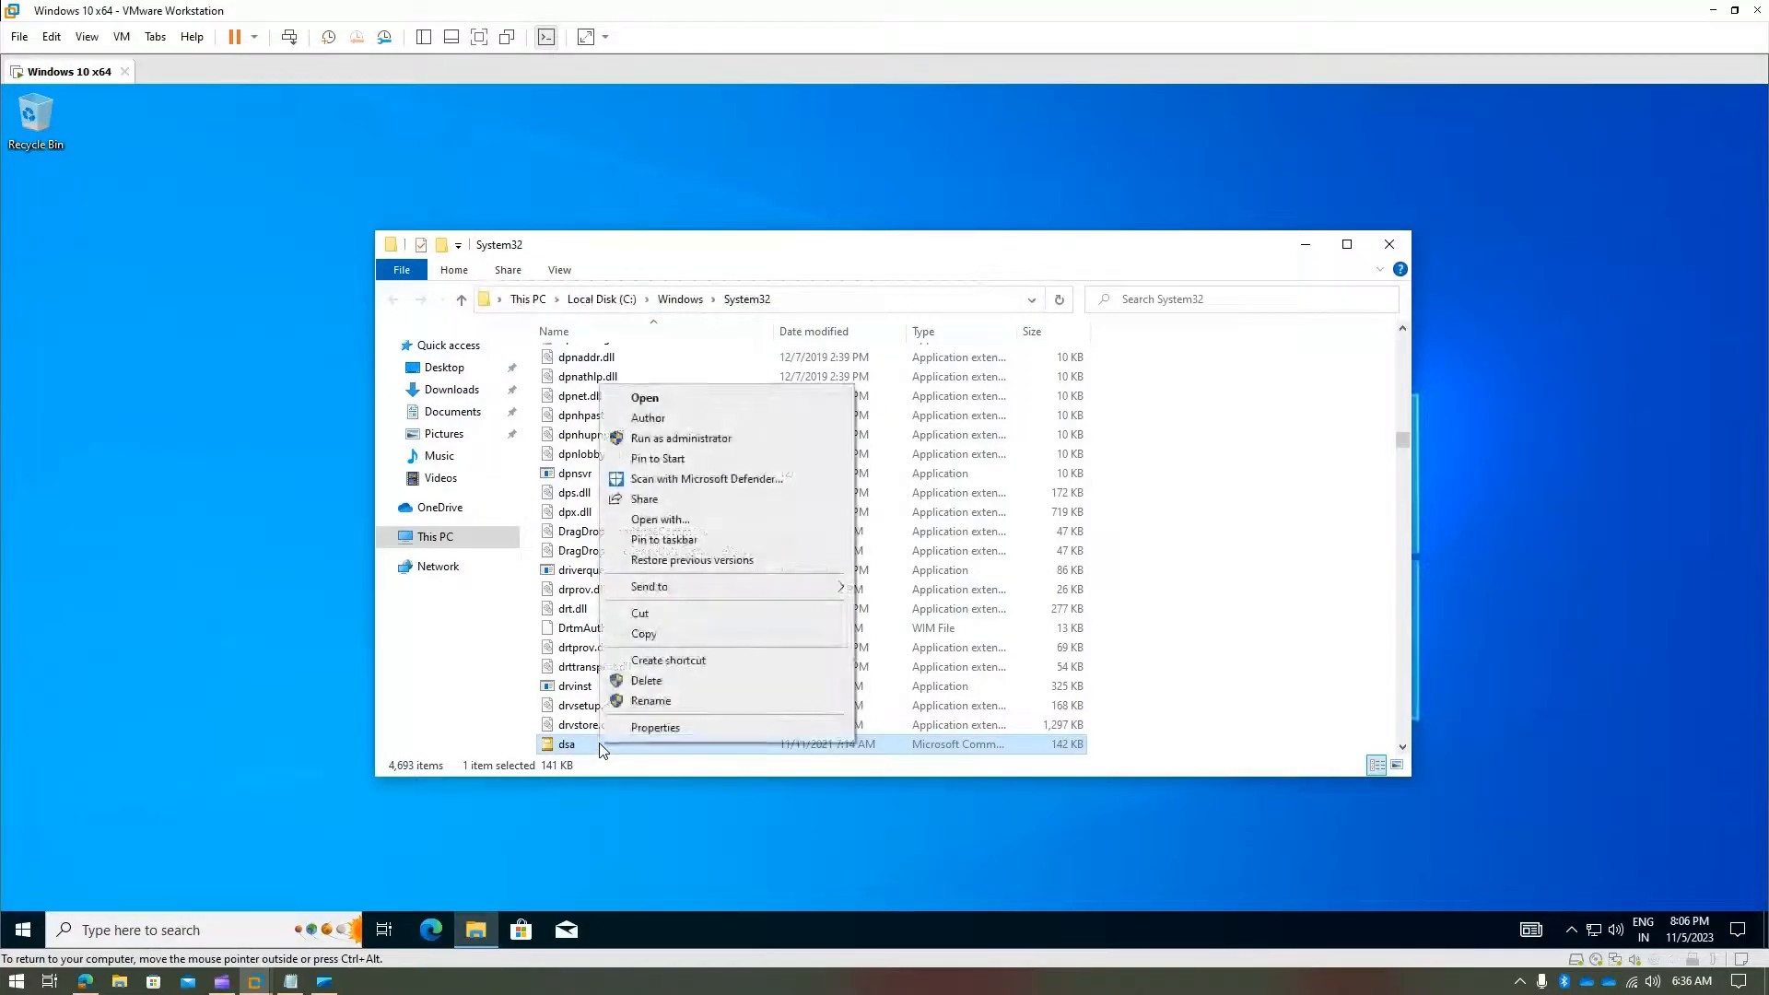
{"action": "mouse_move", "coordinate": [807, 596]}
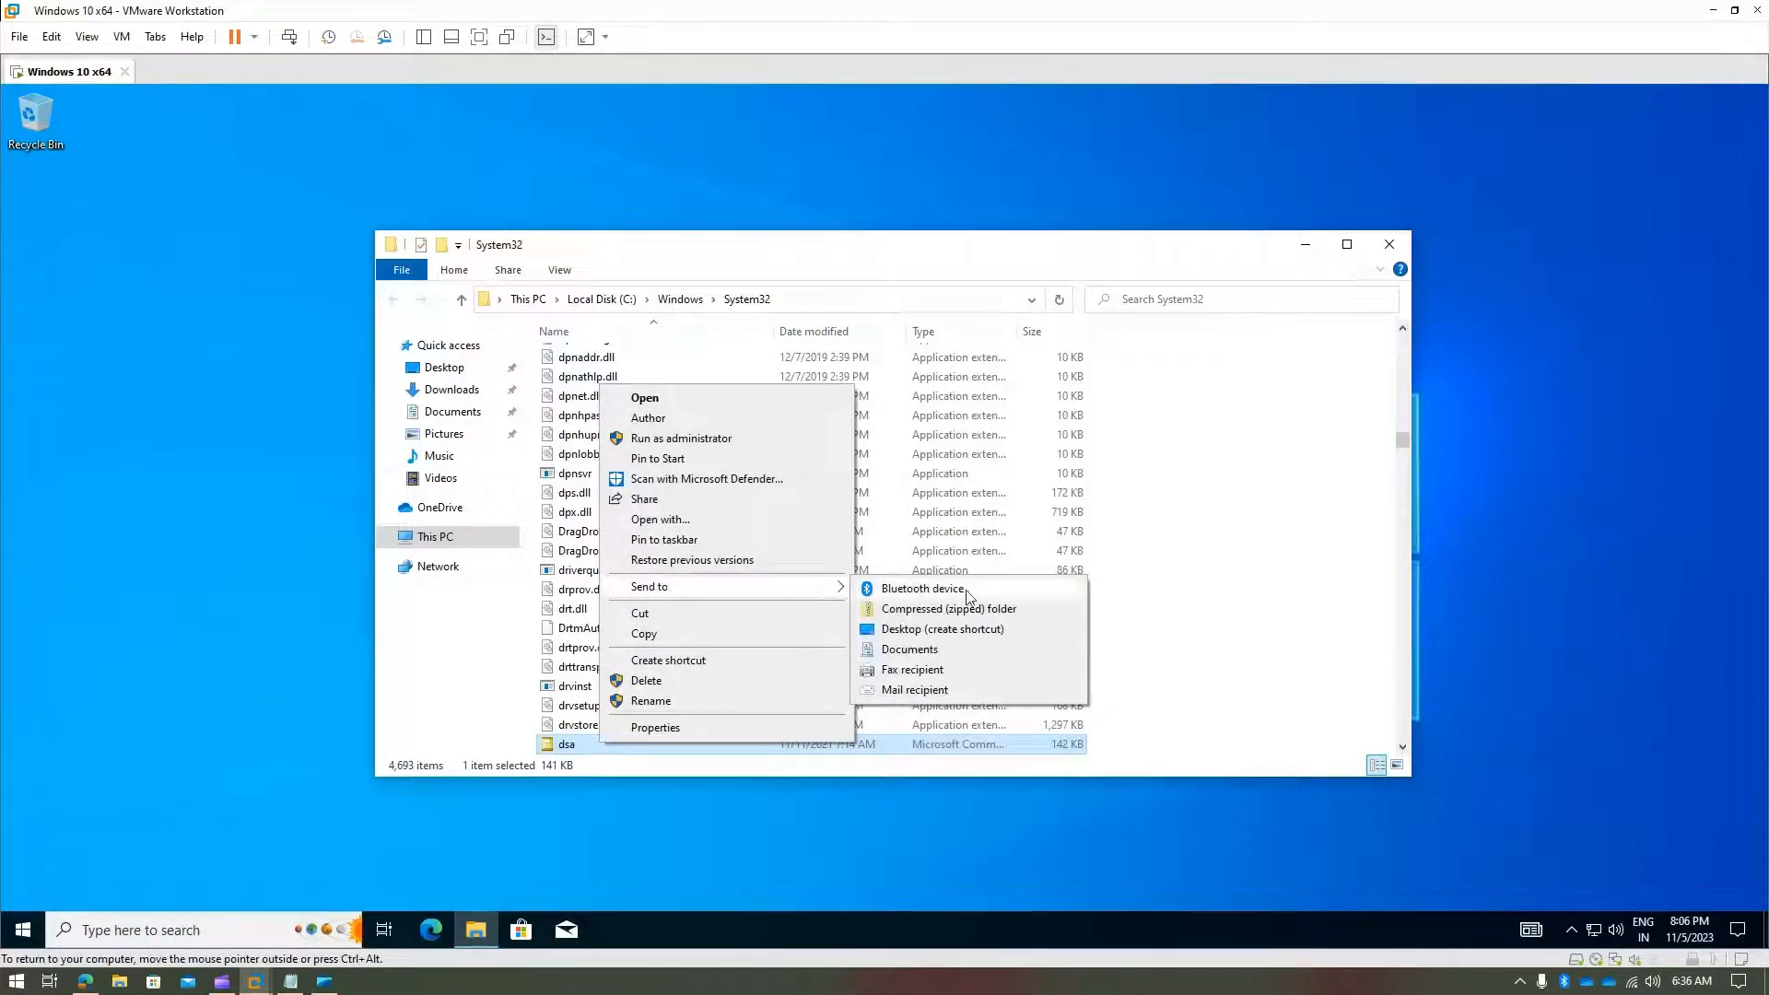
{"action": "left_click", "coordinate": [967, 629]}
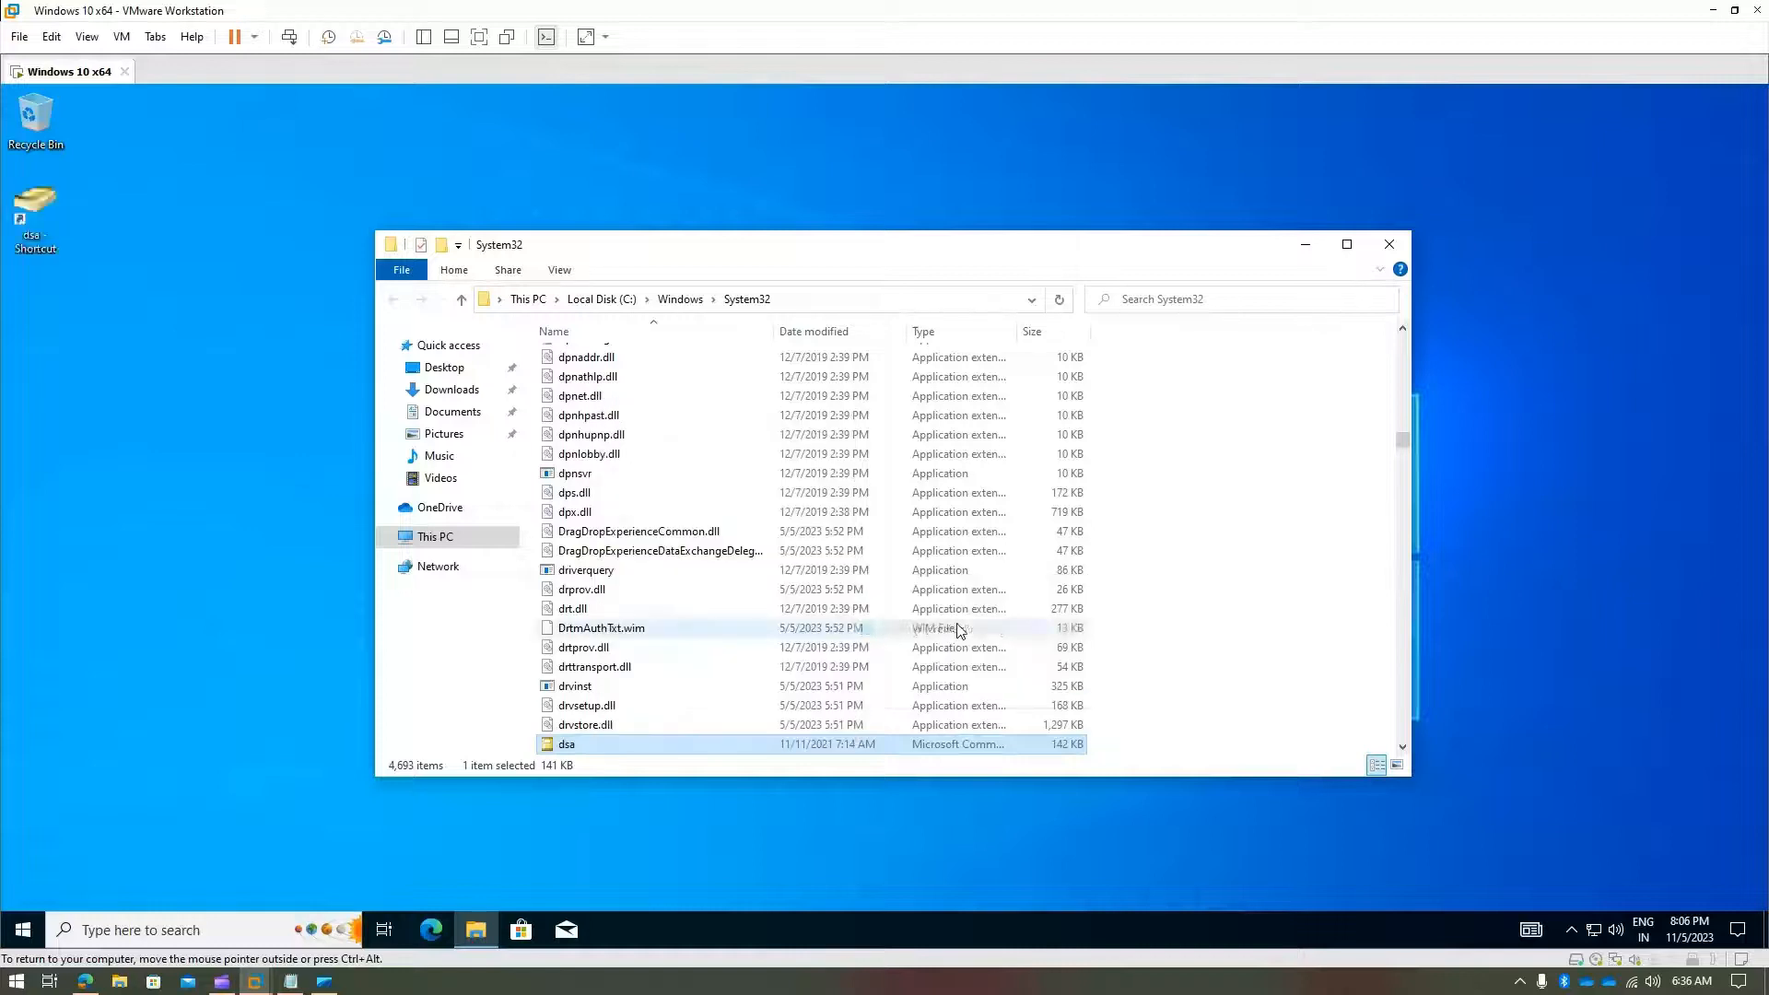
{"action": "left_click", "coordinate": [1389, 244]}
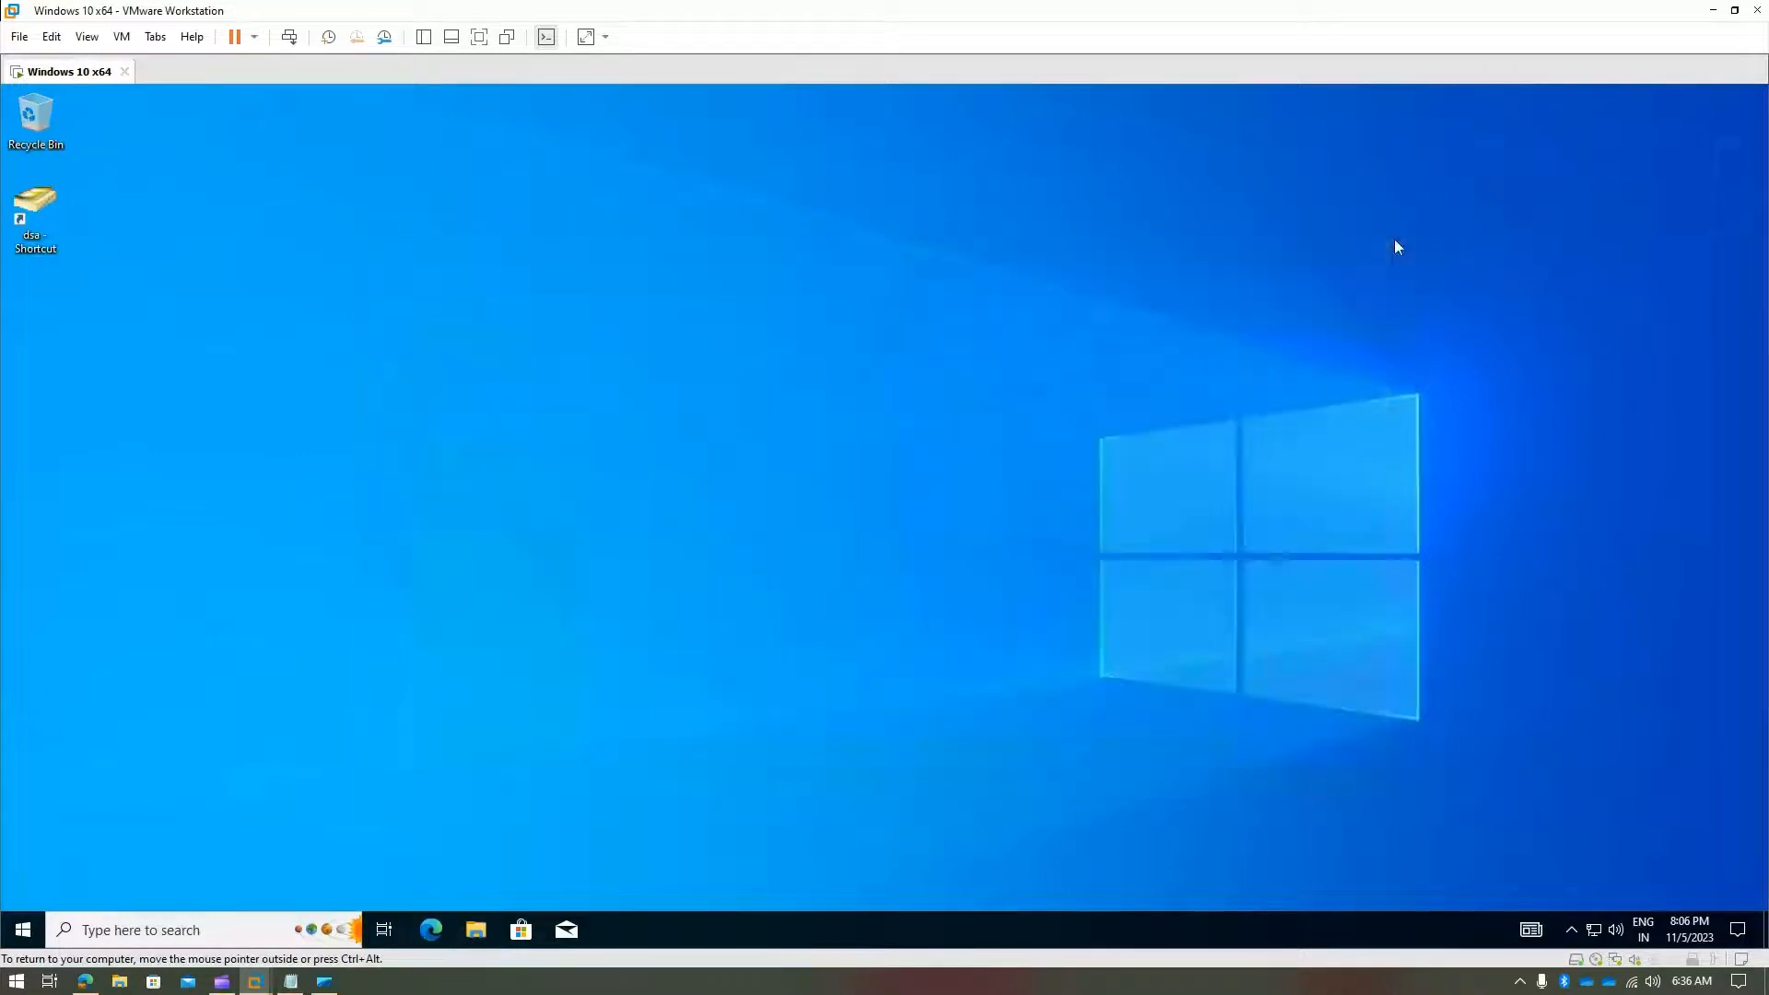
- Launch the dsa desktop shortcut with Run as different user
{"action": "right_click", "coordinate": [37, 199]}
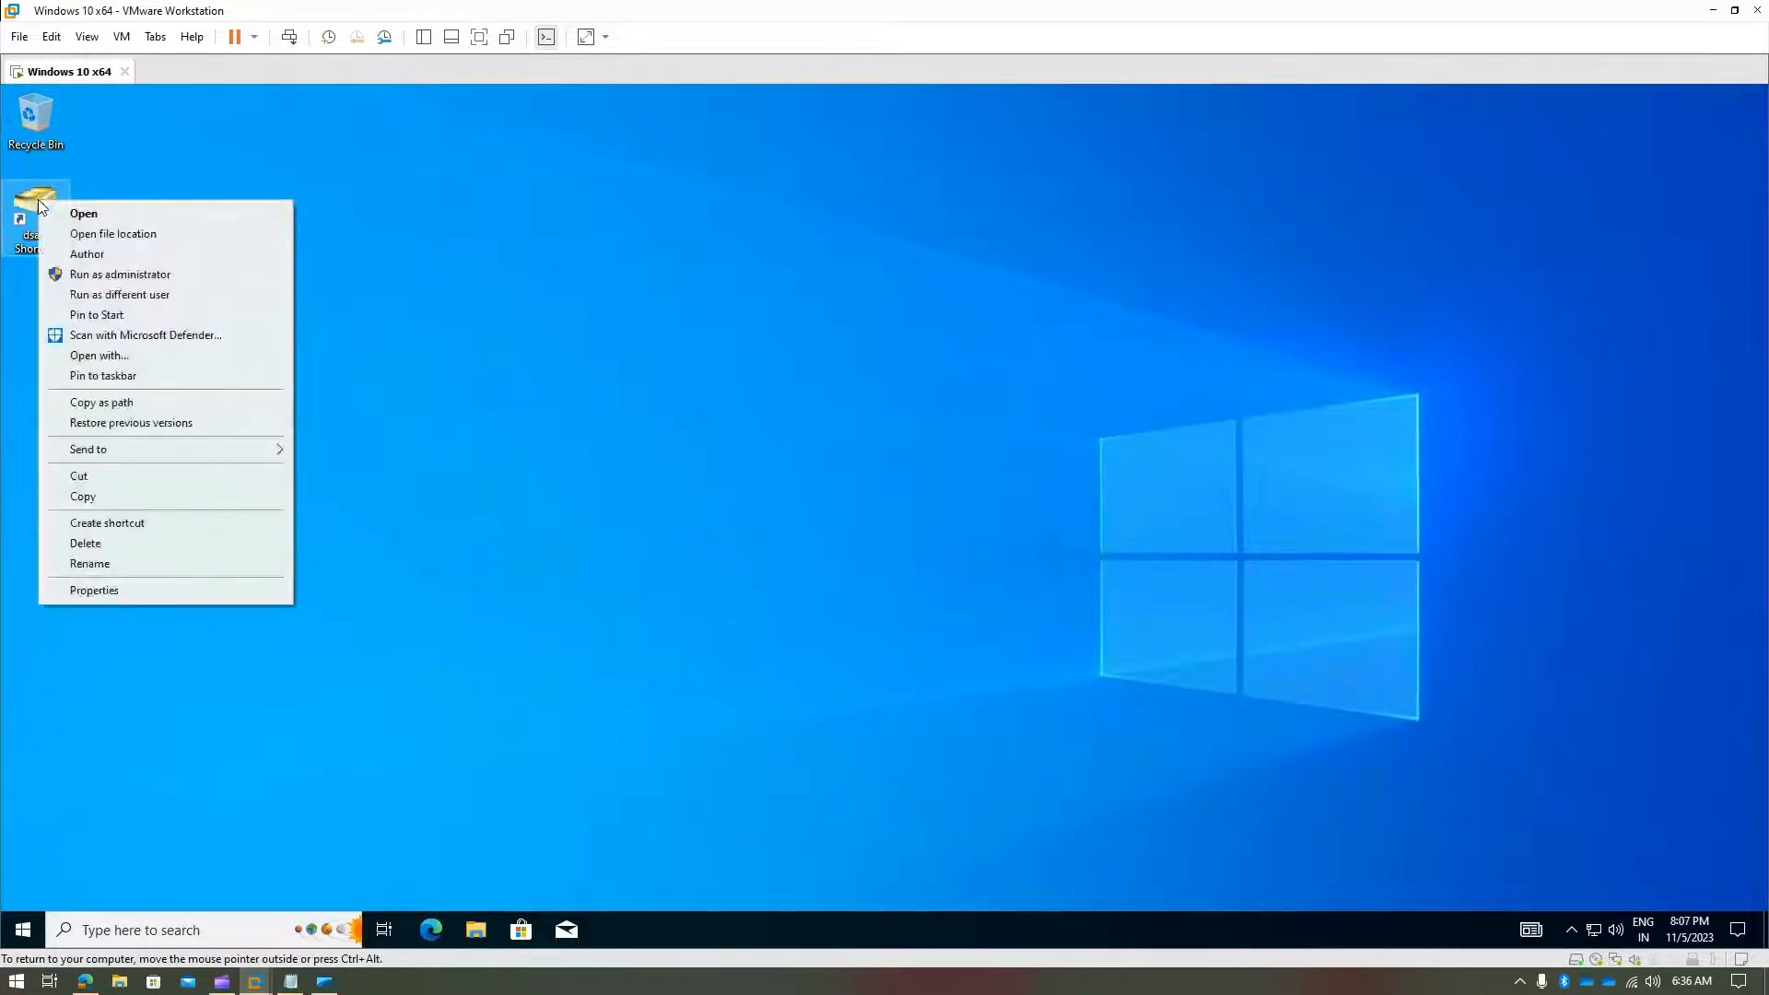
{"action": "left_click", "coordinate": [716, 324]}
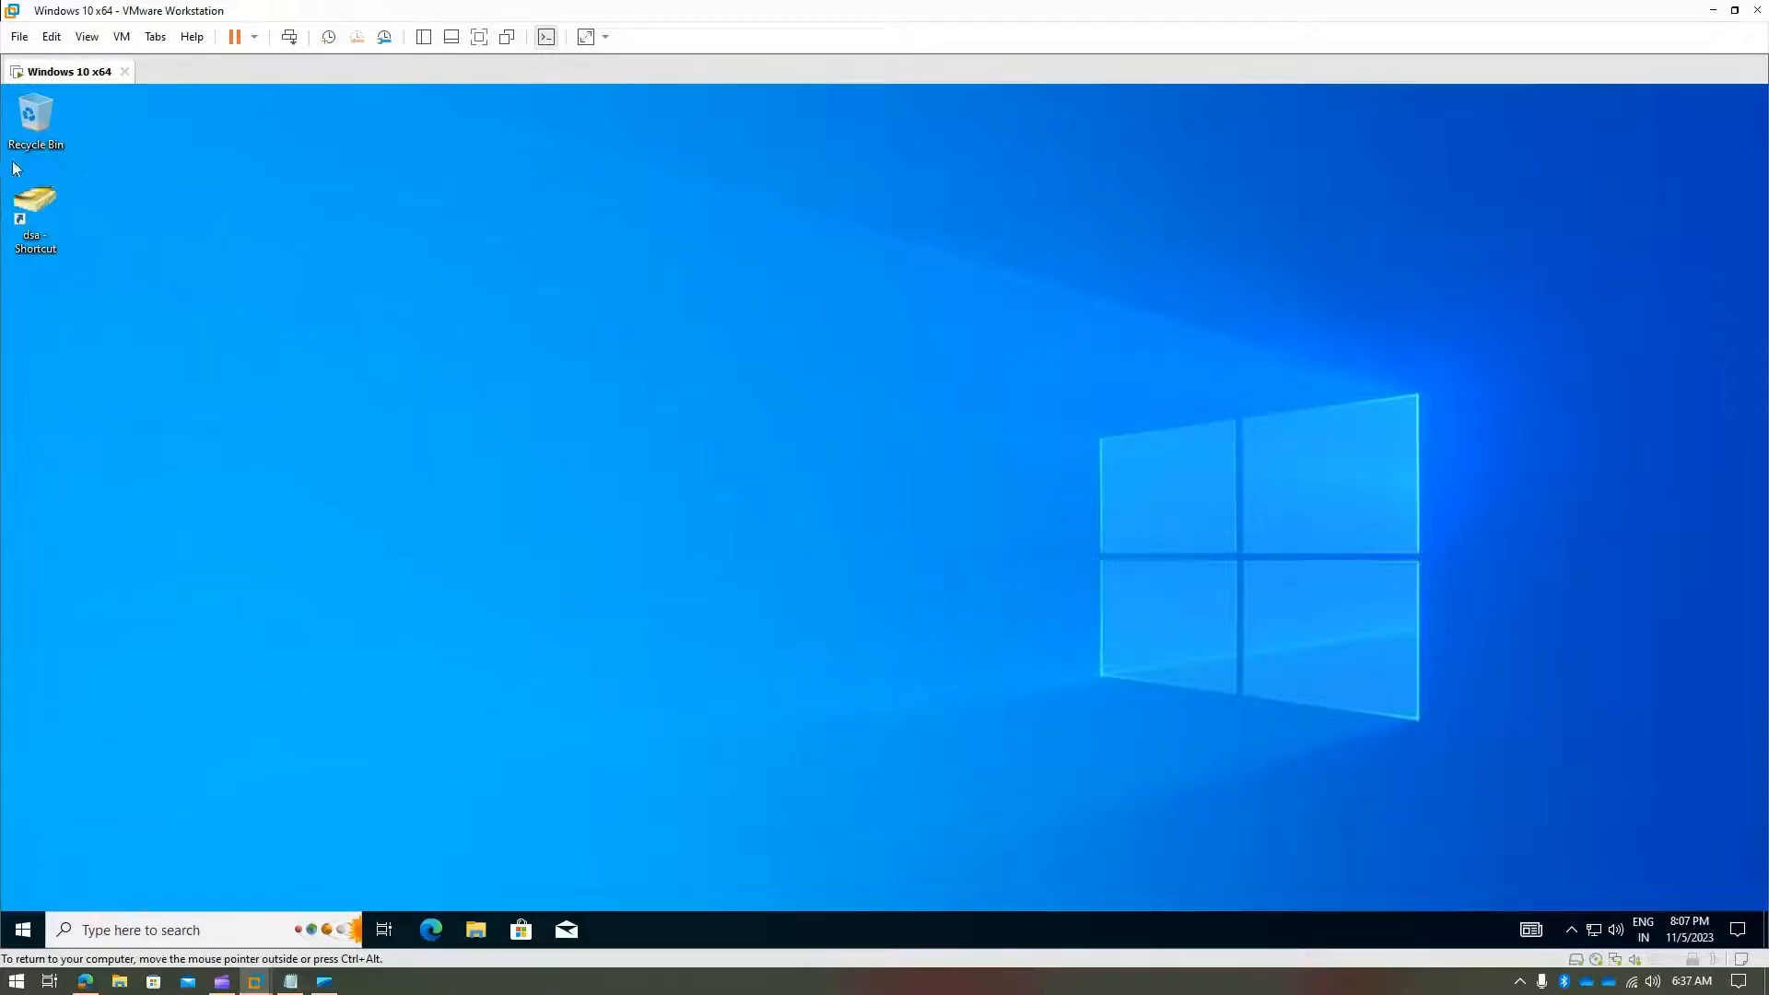
{"action": "left_click_drag", "start_coordinate": [5, 165], "coordinate": [140, 285]}
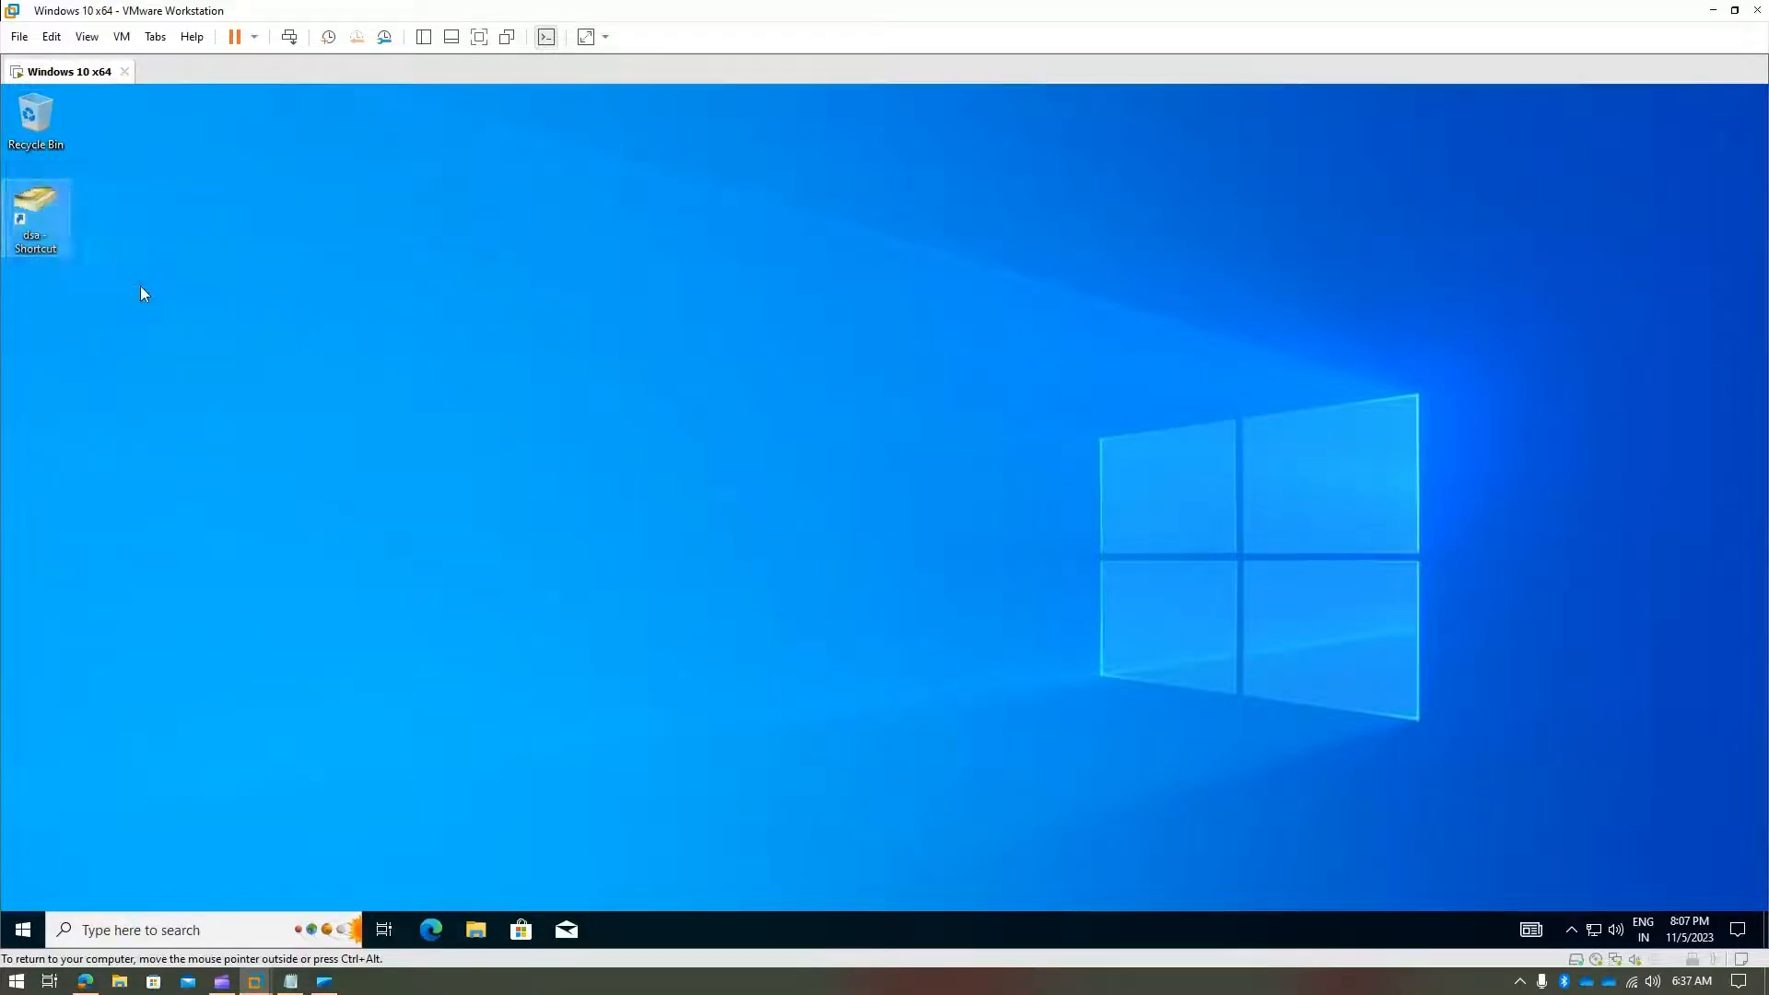
{"action": "right_click", "coordinate": [41, 213]}
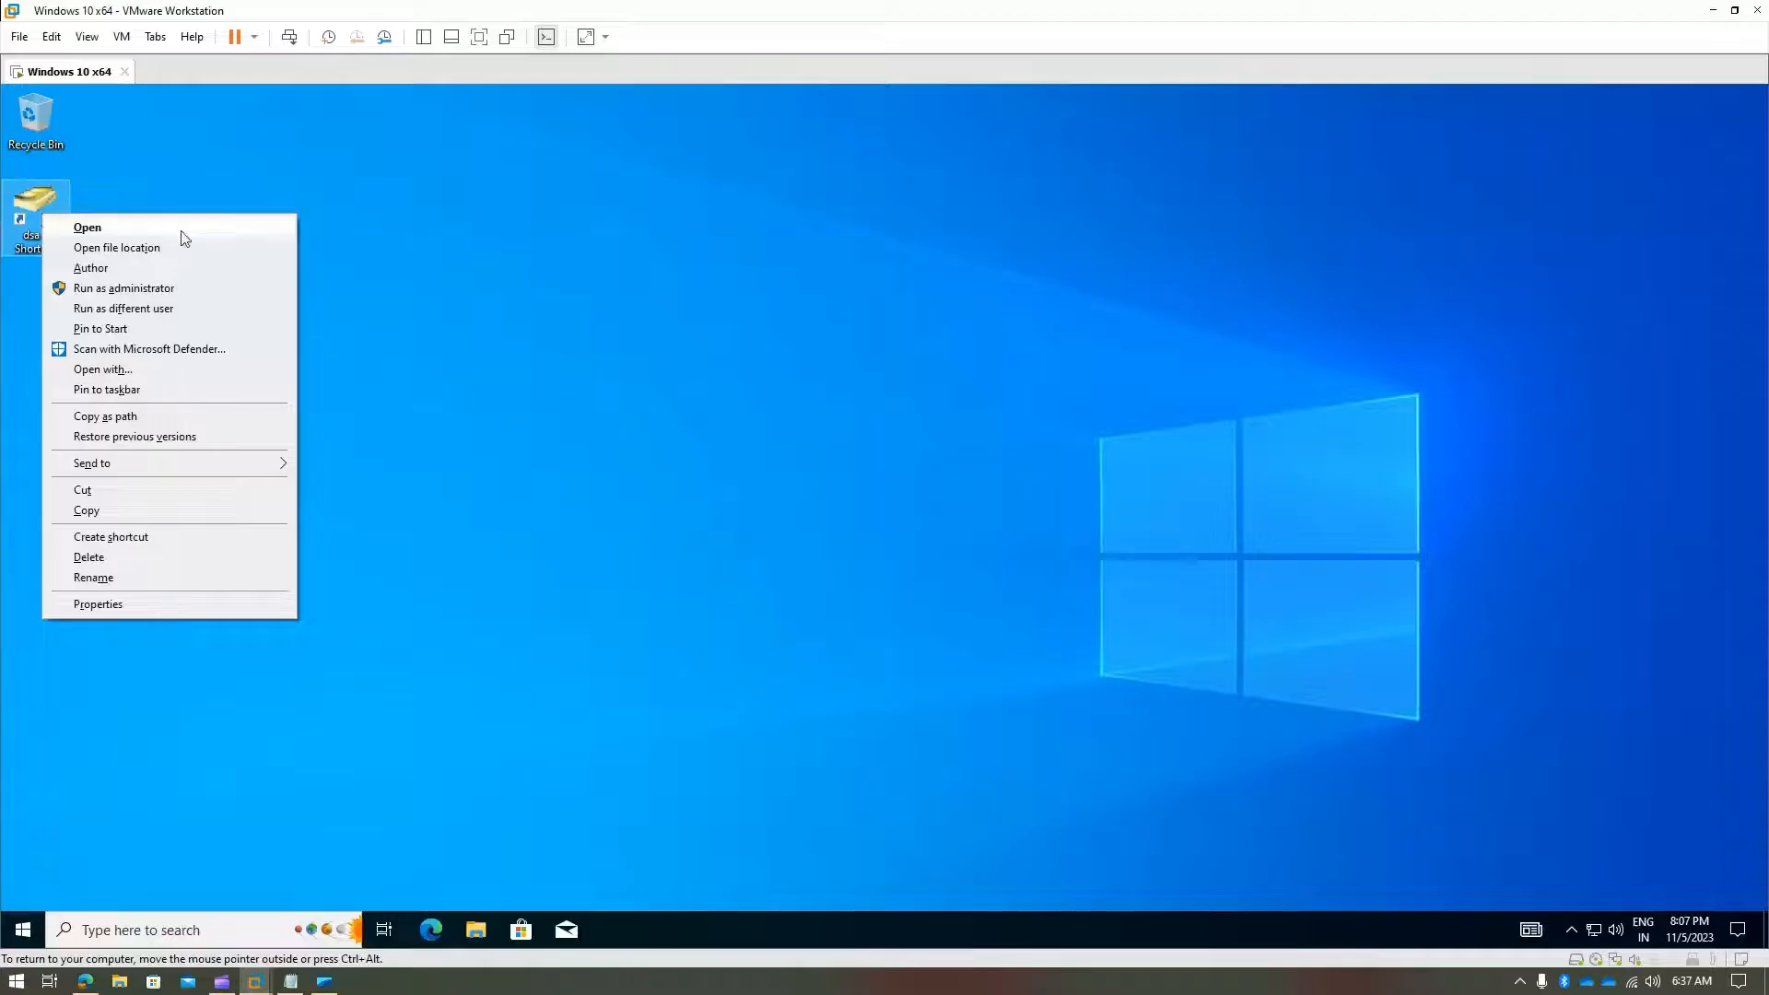
{"action": "left_click", "coordinate": [184, 316]}
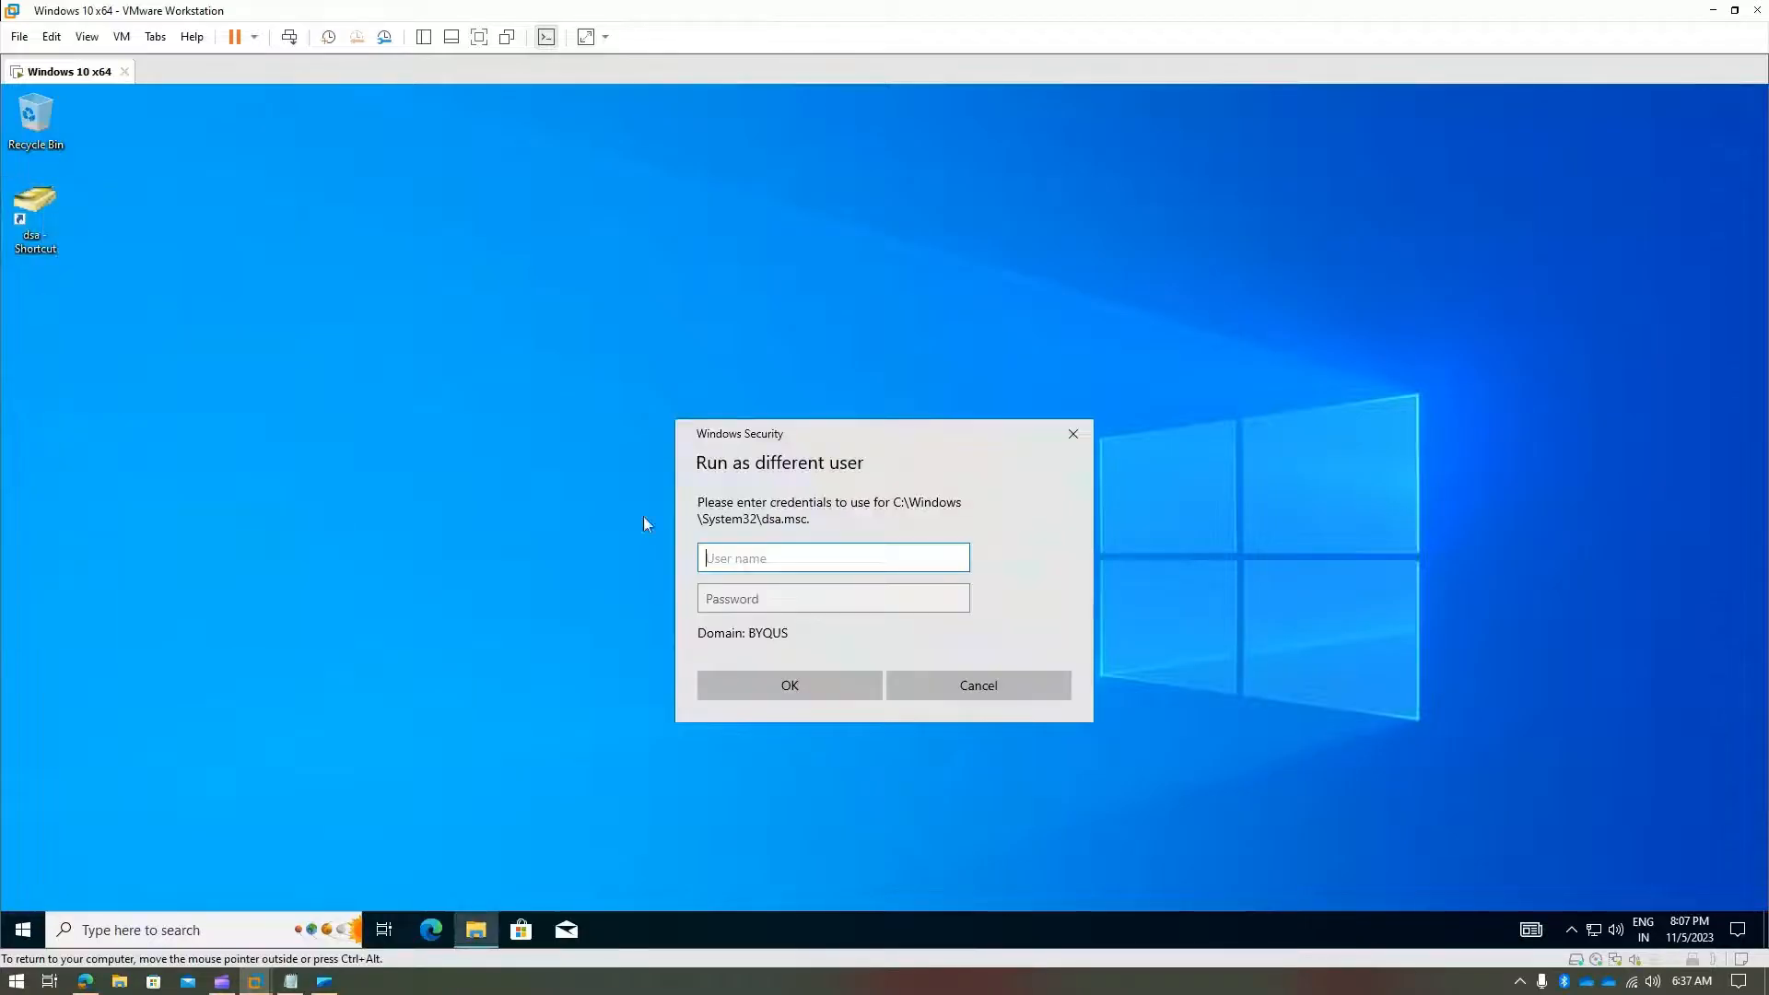
- Enter the domain admin user name and password to open ADUC under that account
{"action": "type", "text": "john.d.admin"}
{"action": "key", "text": "Tab"}
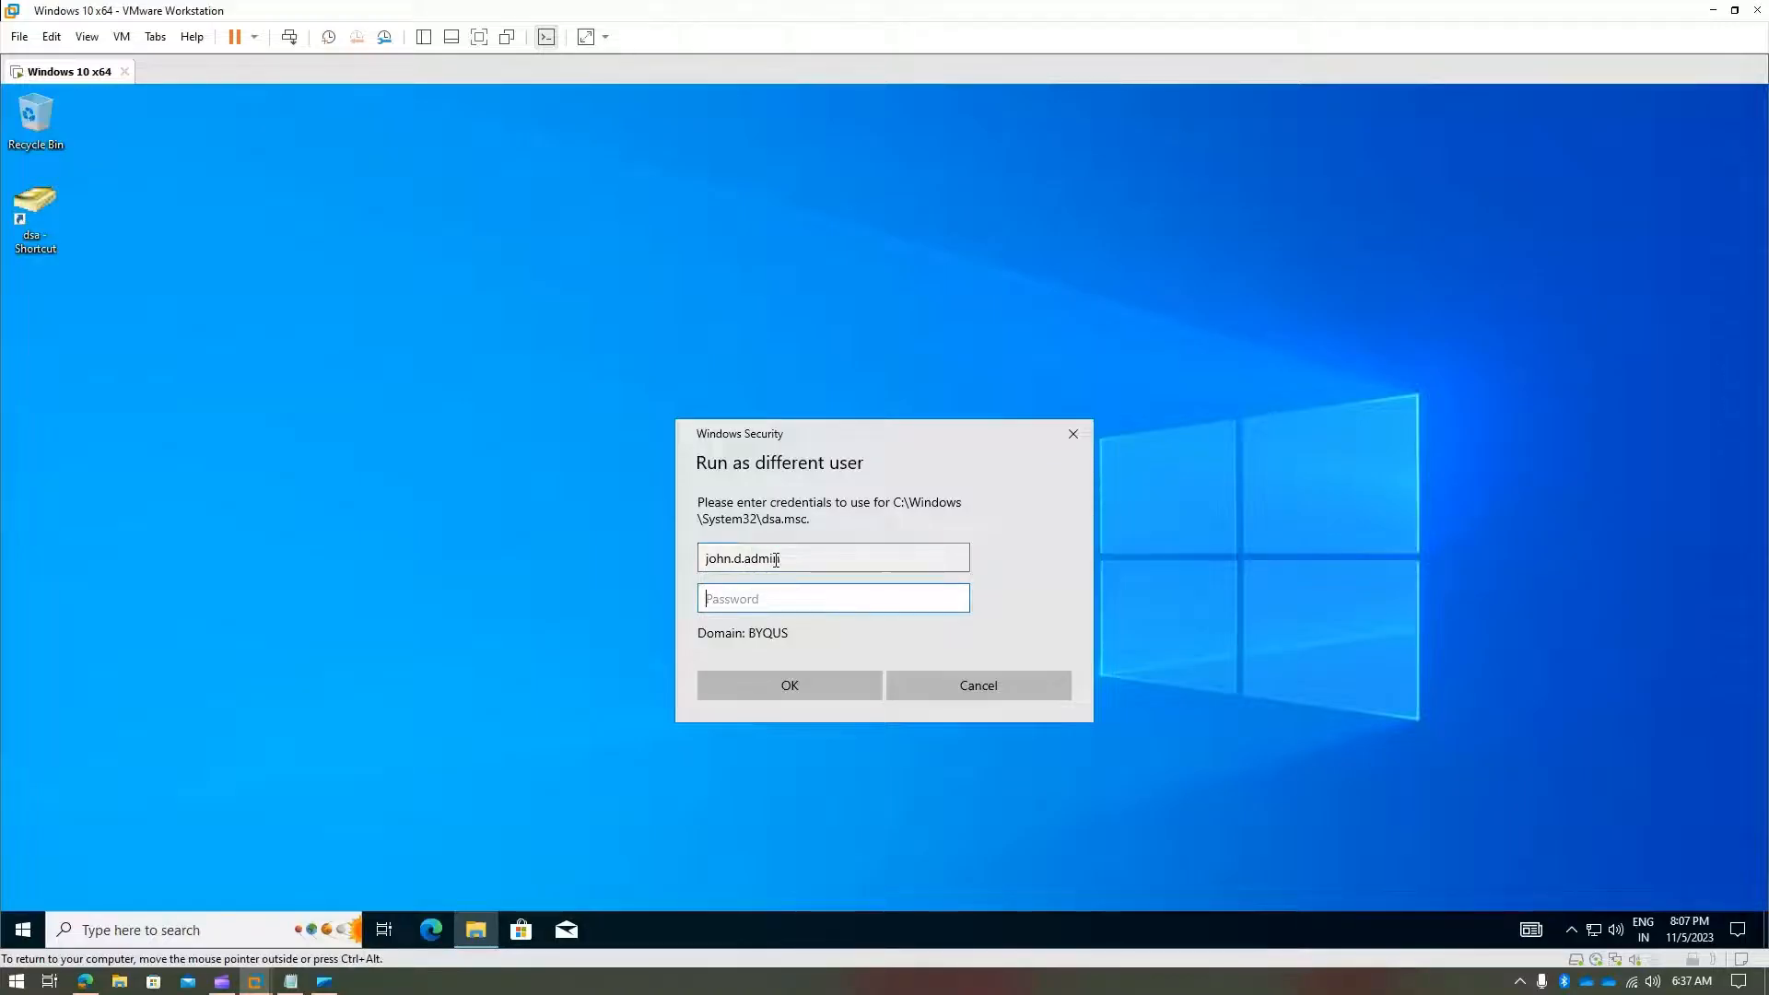
{"action": "type", "text": "••••••••••••"}
{"action": "key", "text": "Return"}
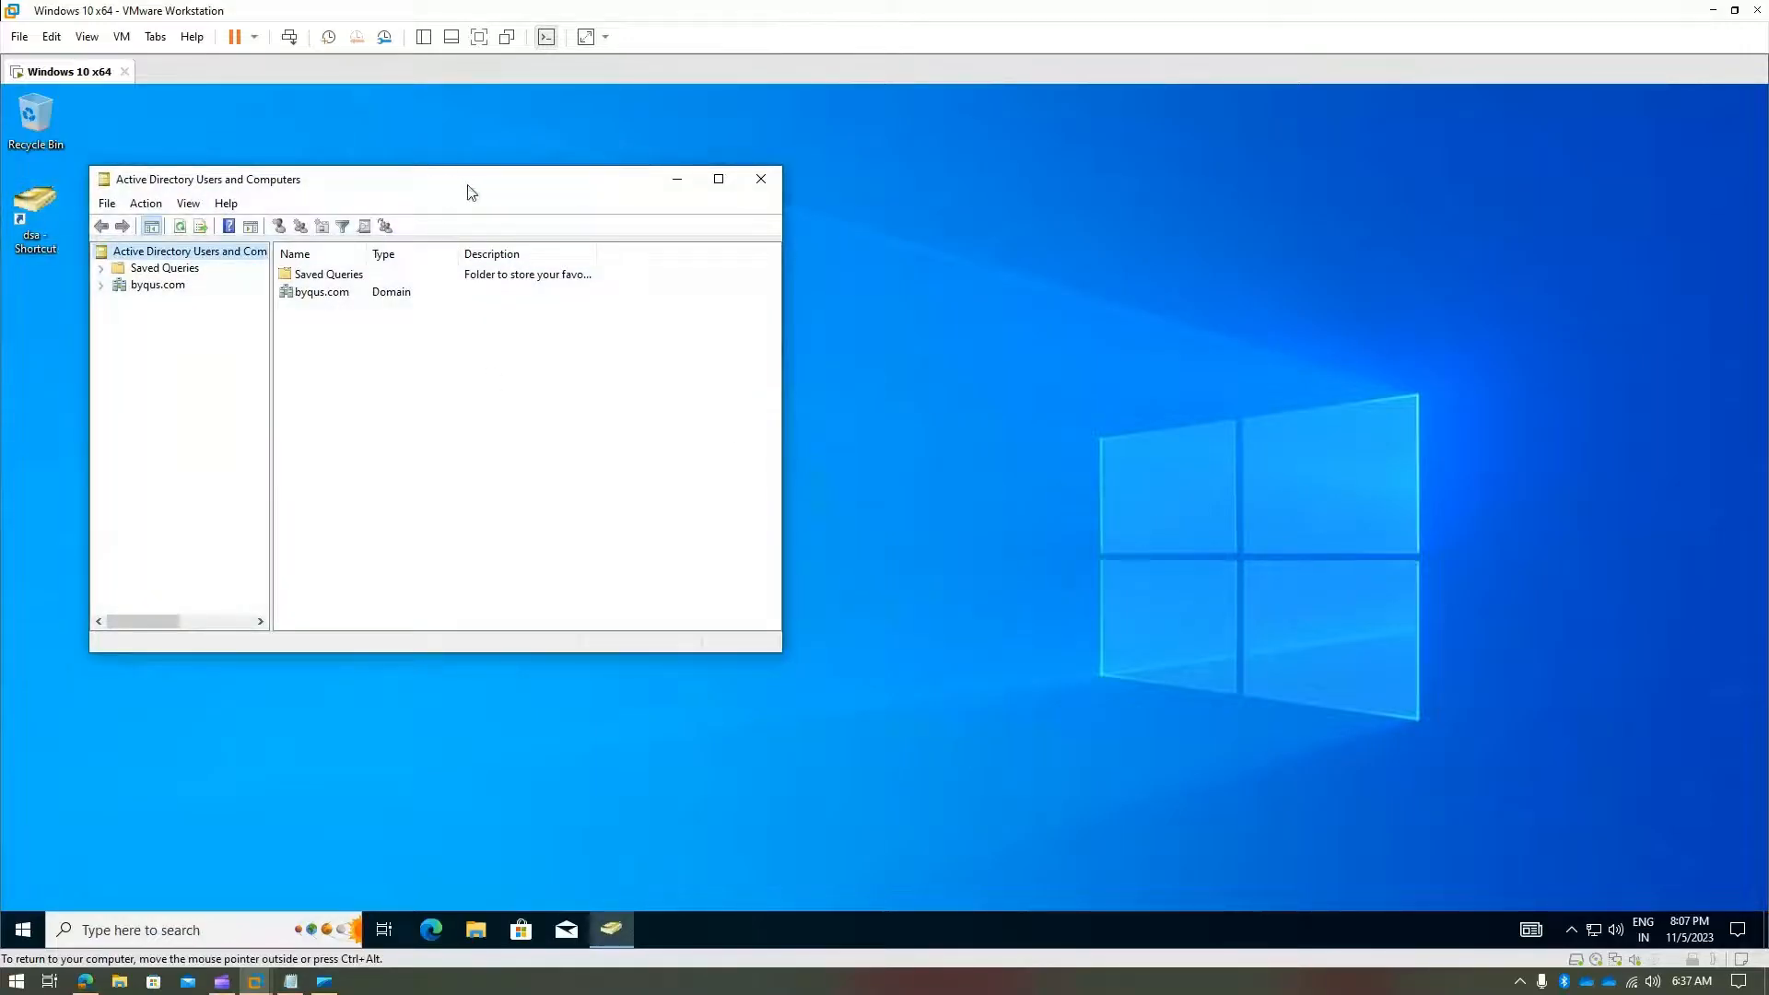
- Start a new byqus.com user with first name 'wedrwe' and last name 'werwer'
{"action": "left_click_drag", "start_coordinate": [454, 184], "coordinate": [708, 175]}
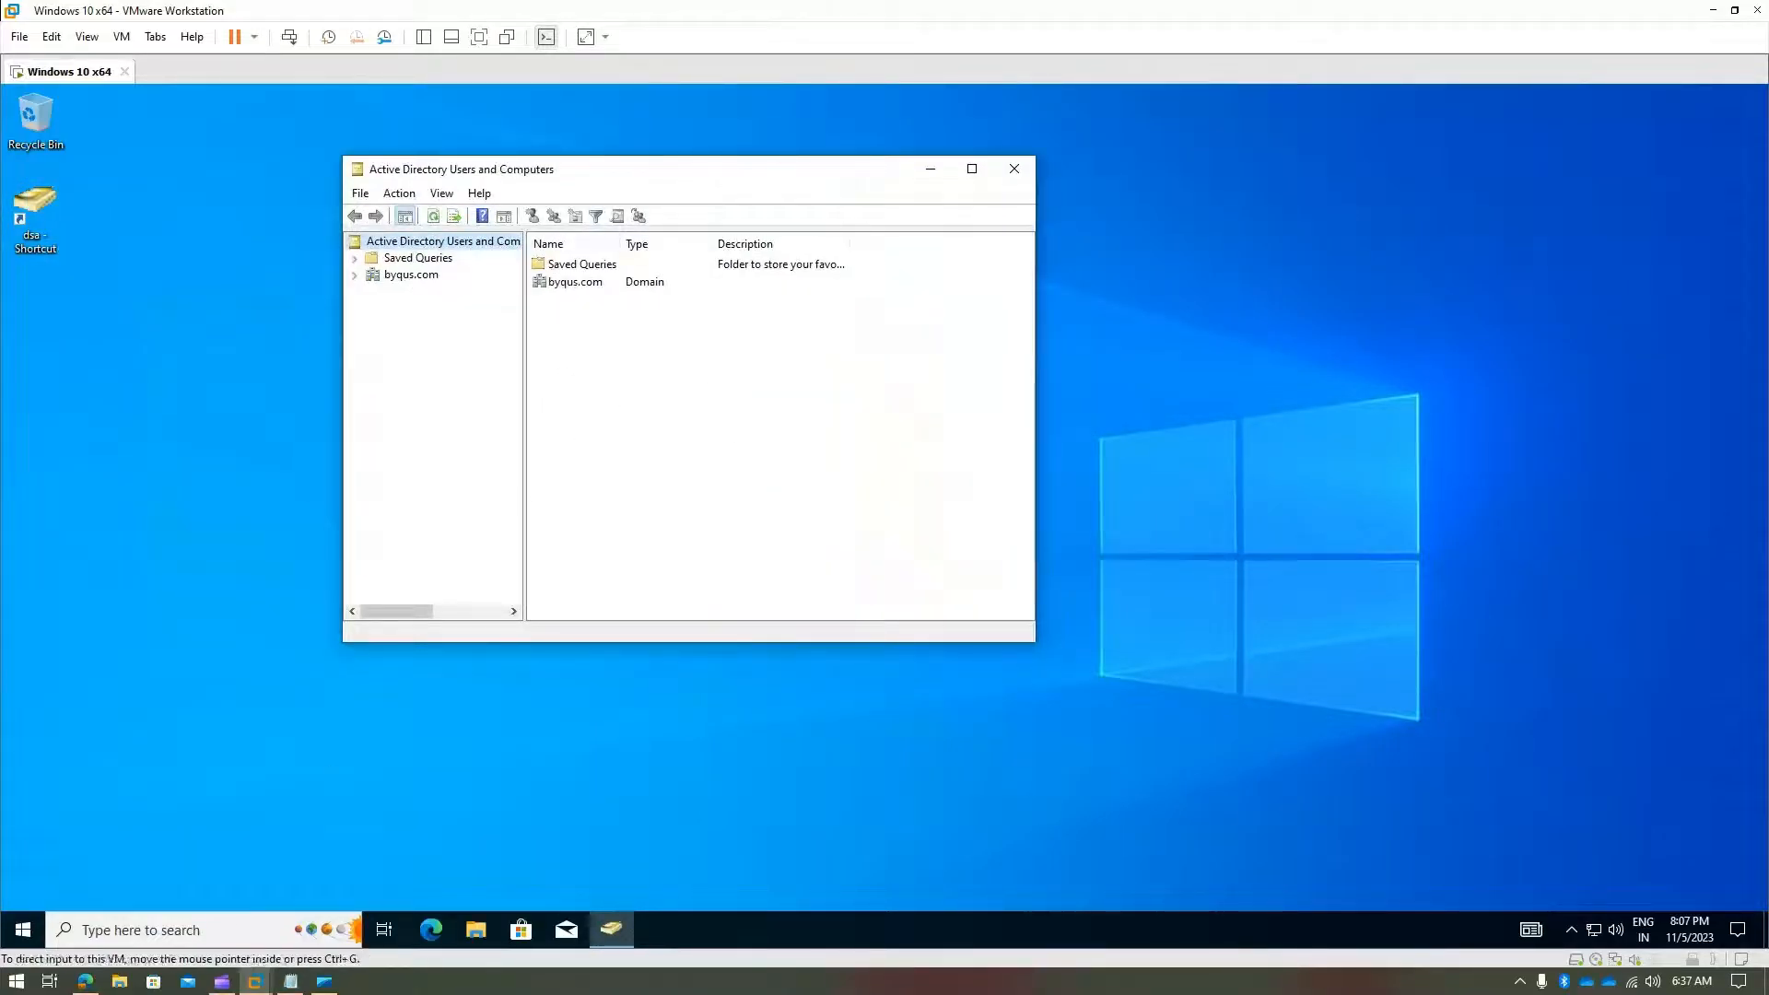
{"action": "left_click", "coordinate": [226, 982]}
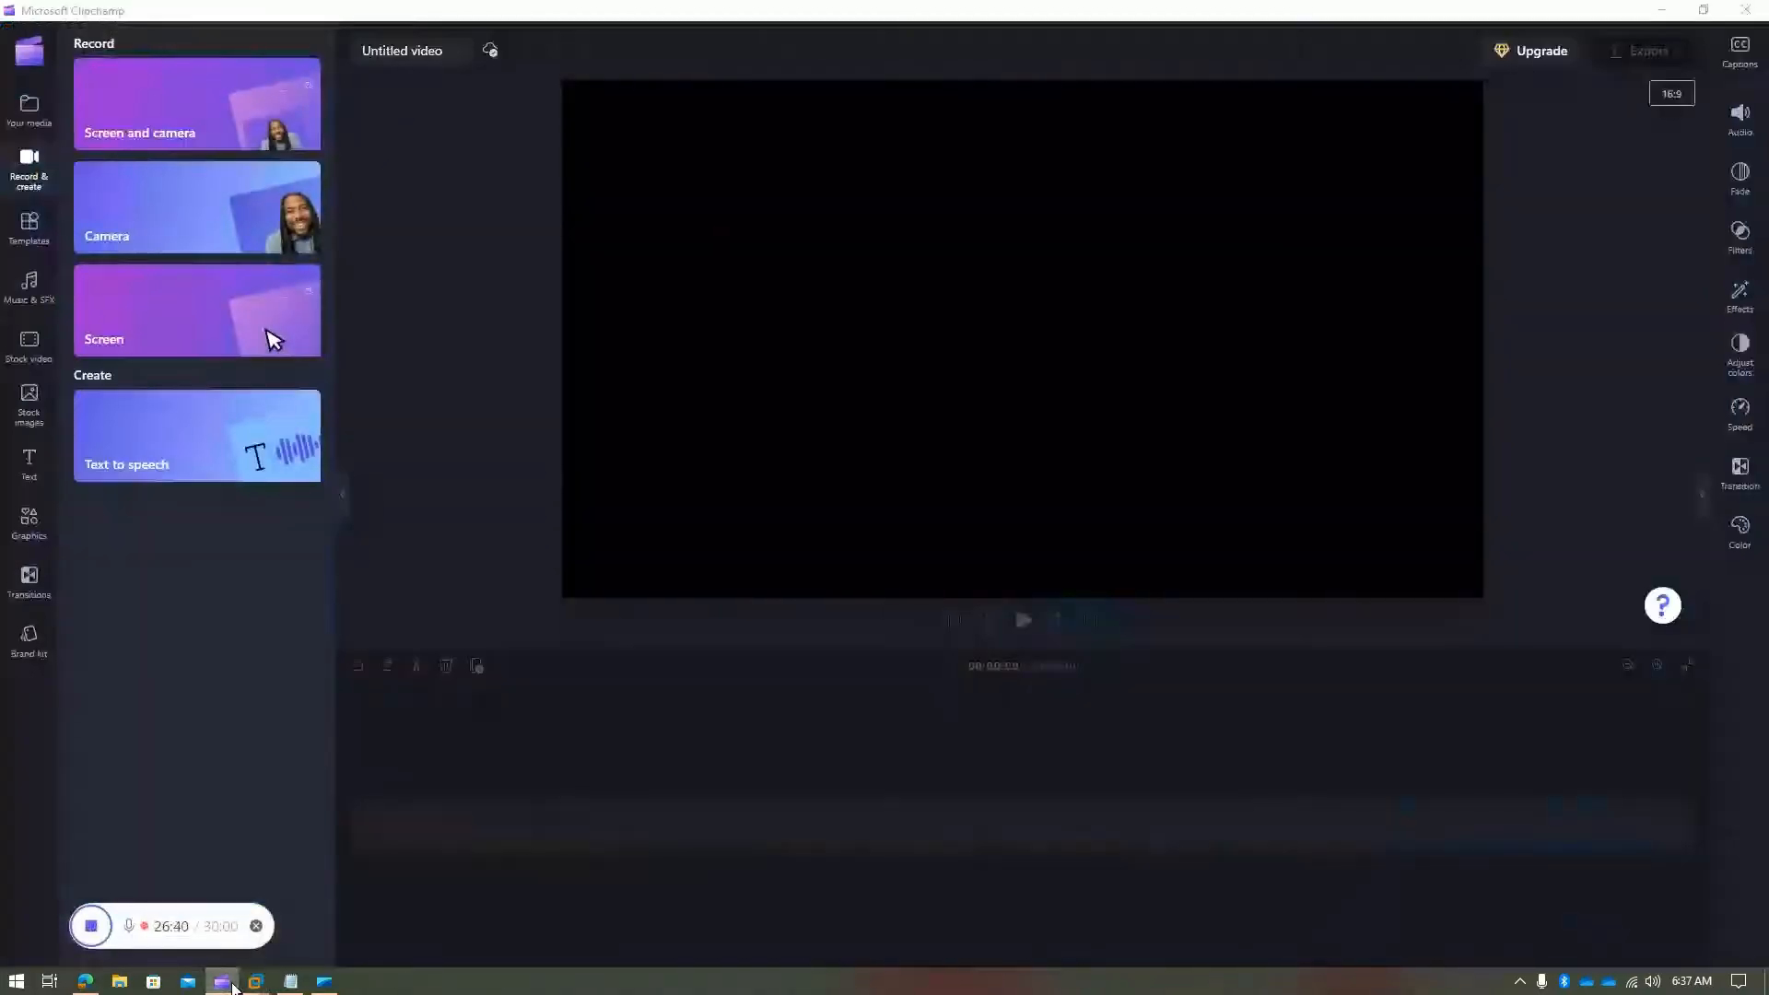
{"action": "left_click", "coordinate": [232, 987]}
{"action": "right_click", "coordinate": [396, 278]}
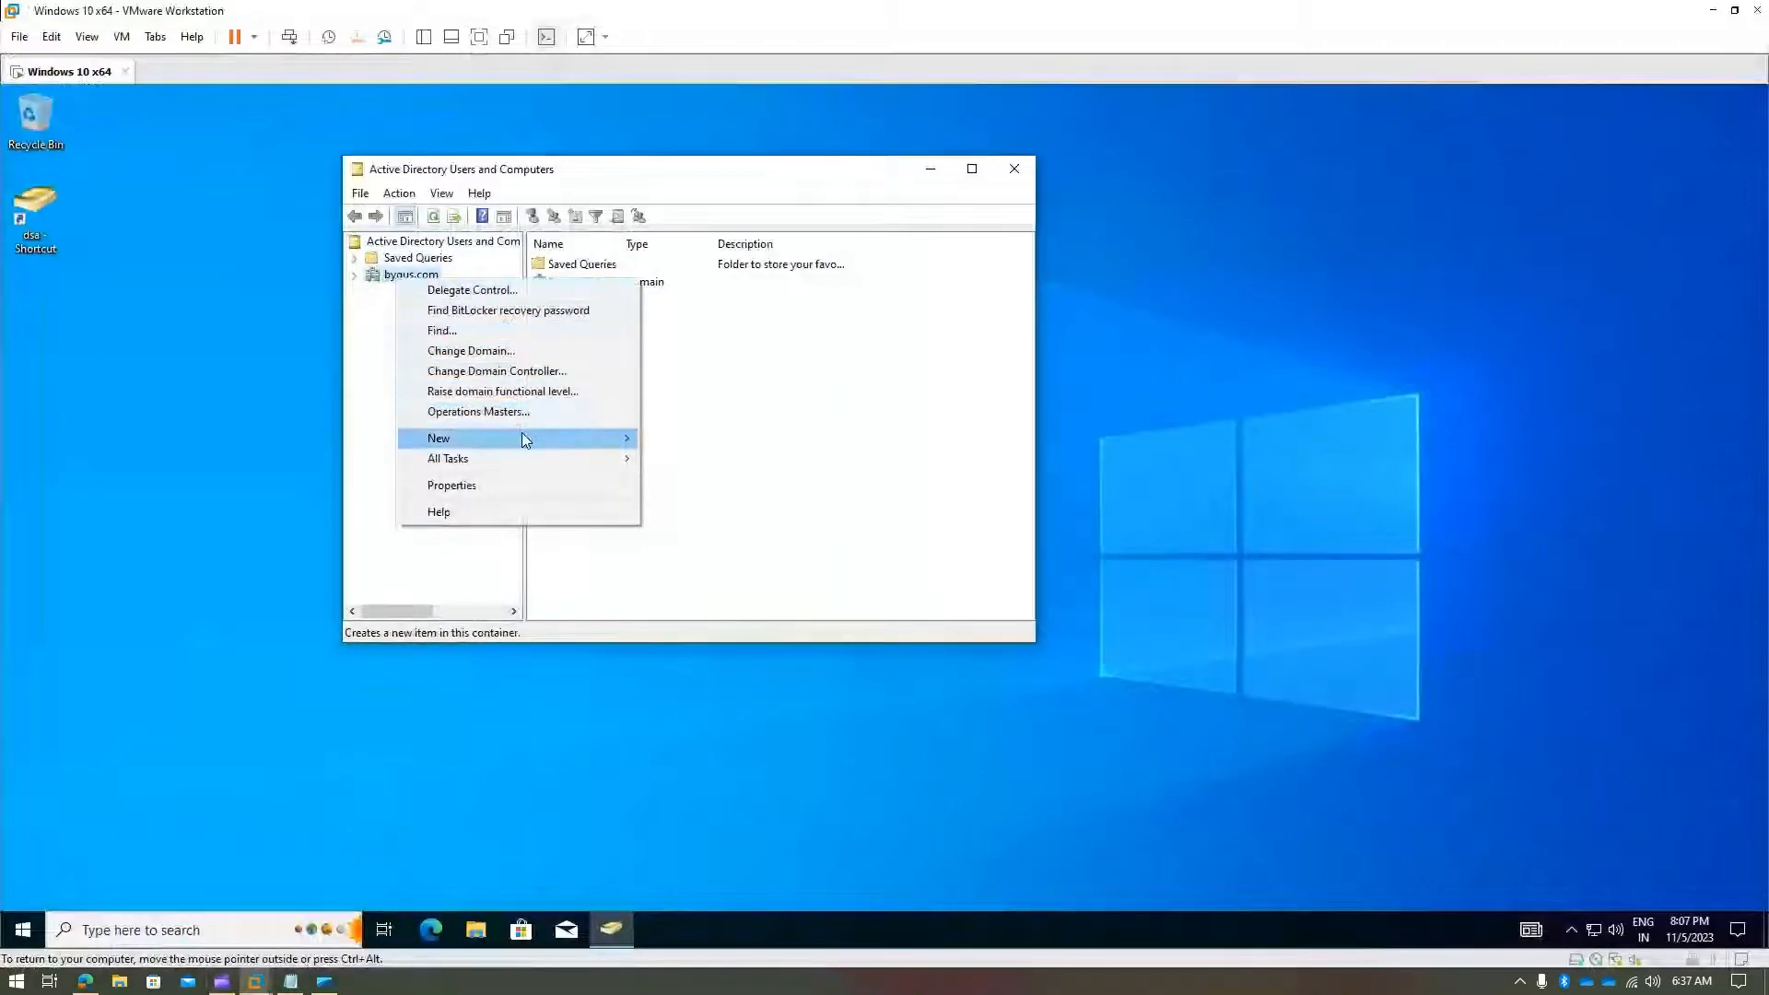
{"action": "mouse_move", "coordinate": [521, 435]}
{"action": "left_click", "coordinate": [722, 599]}
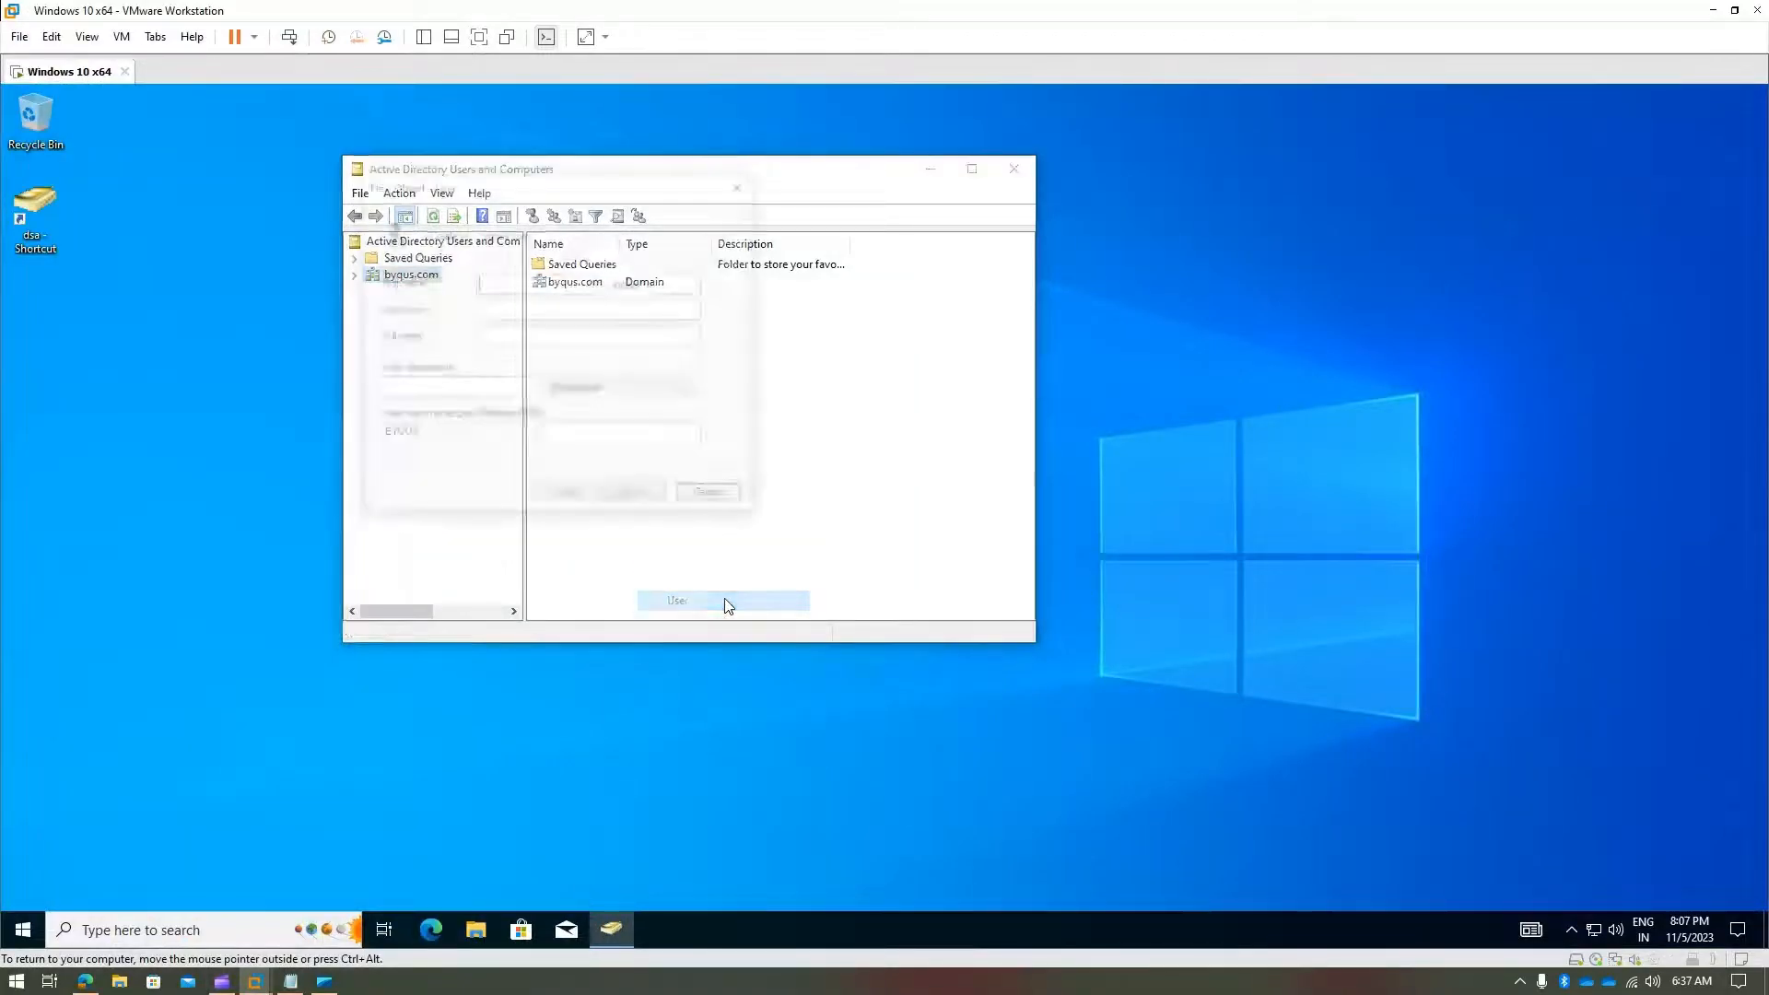
{"action": "type", "text": "wedrwe"}
{"action": "left_click", "coordinate": [542, 310]}
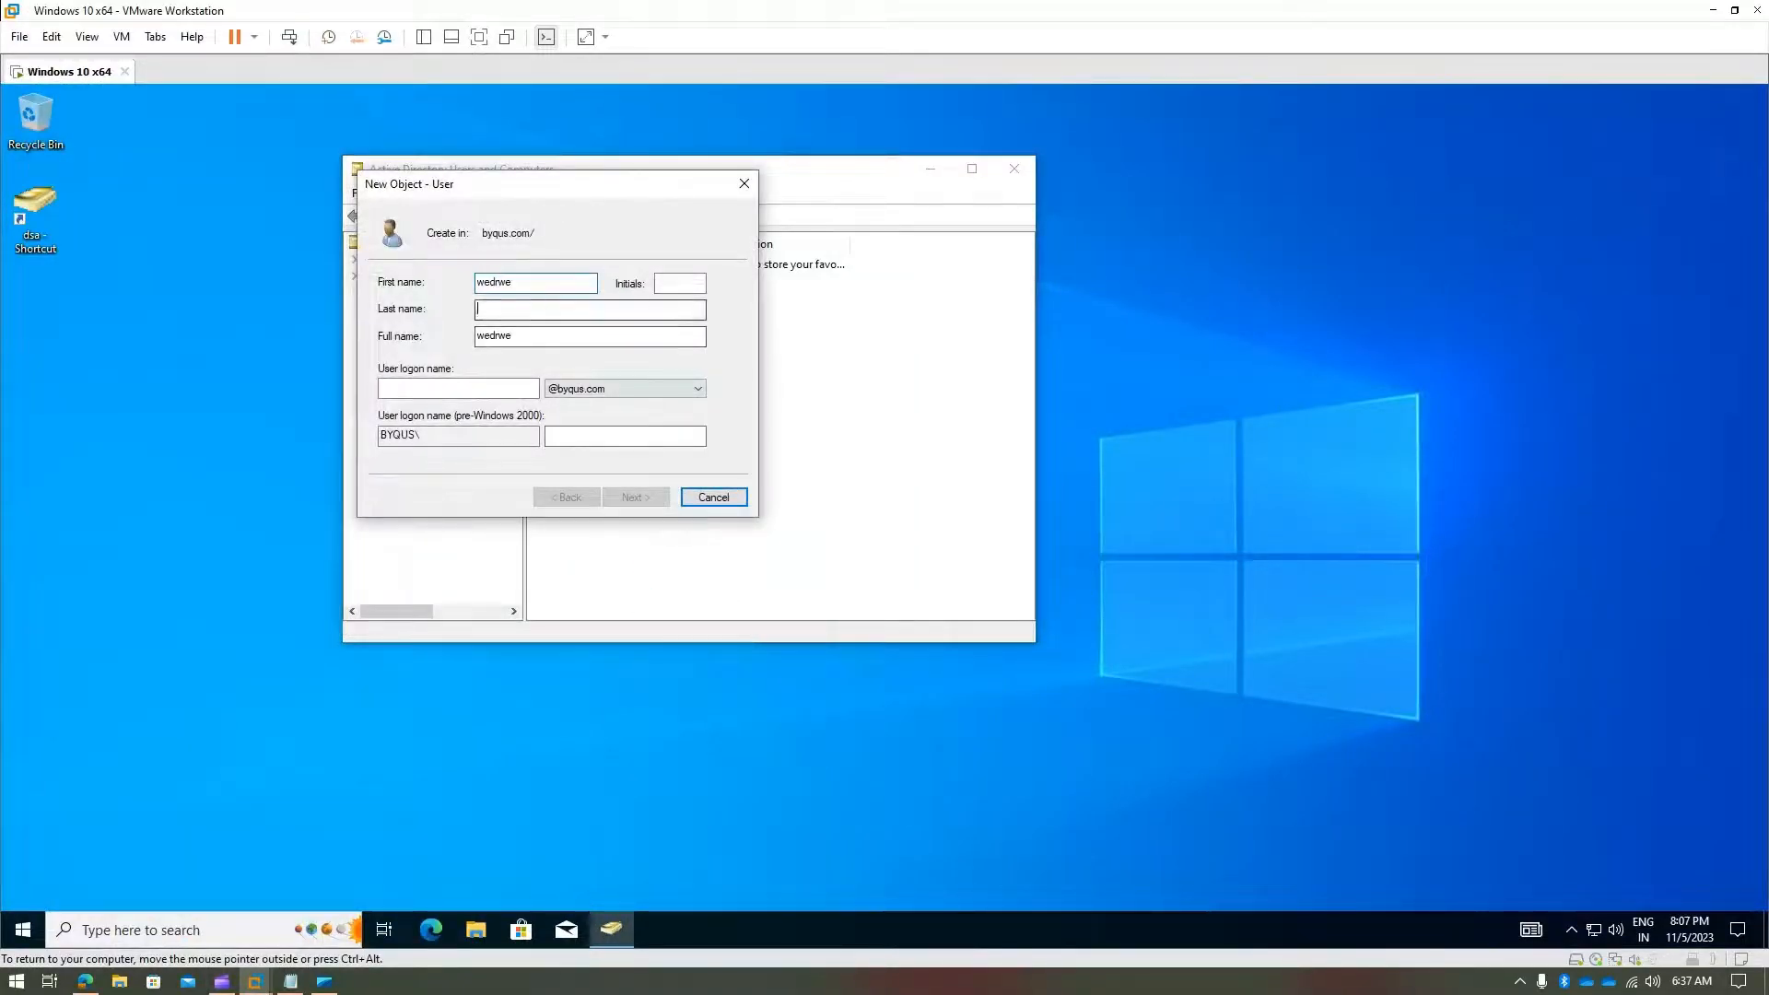
{"action": "type", "text": "werwer"}
{"action": "left_click", "coordinate": [492, 381]}
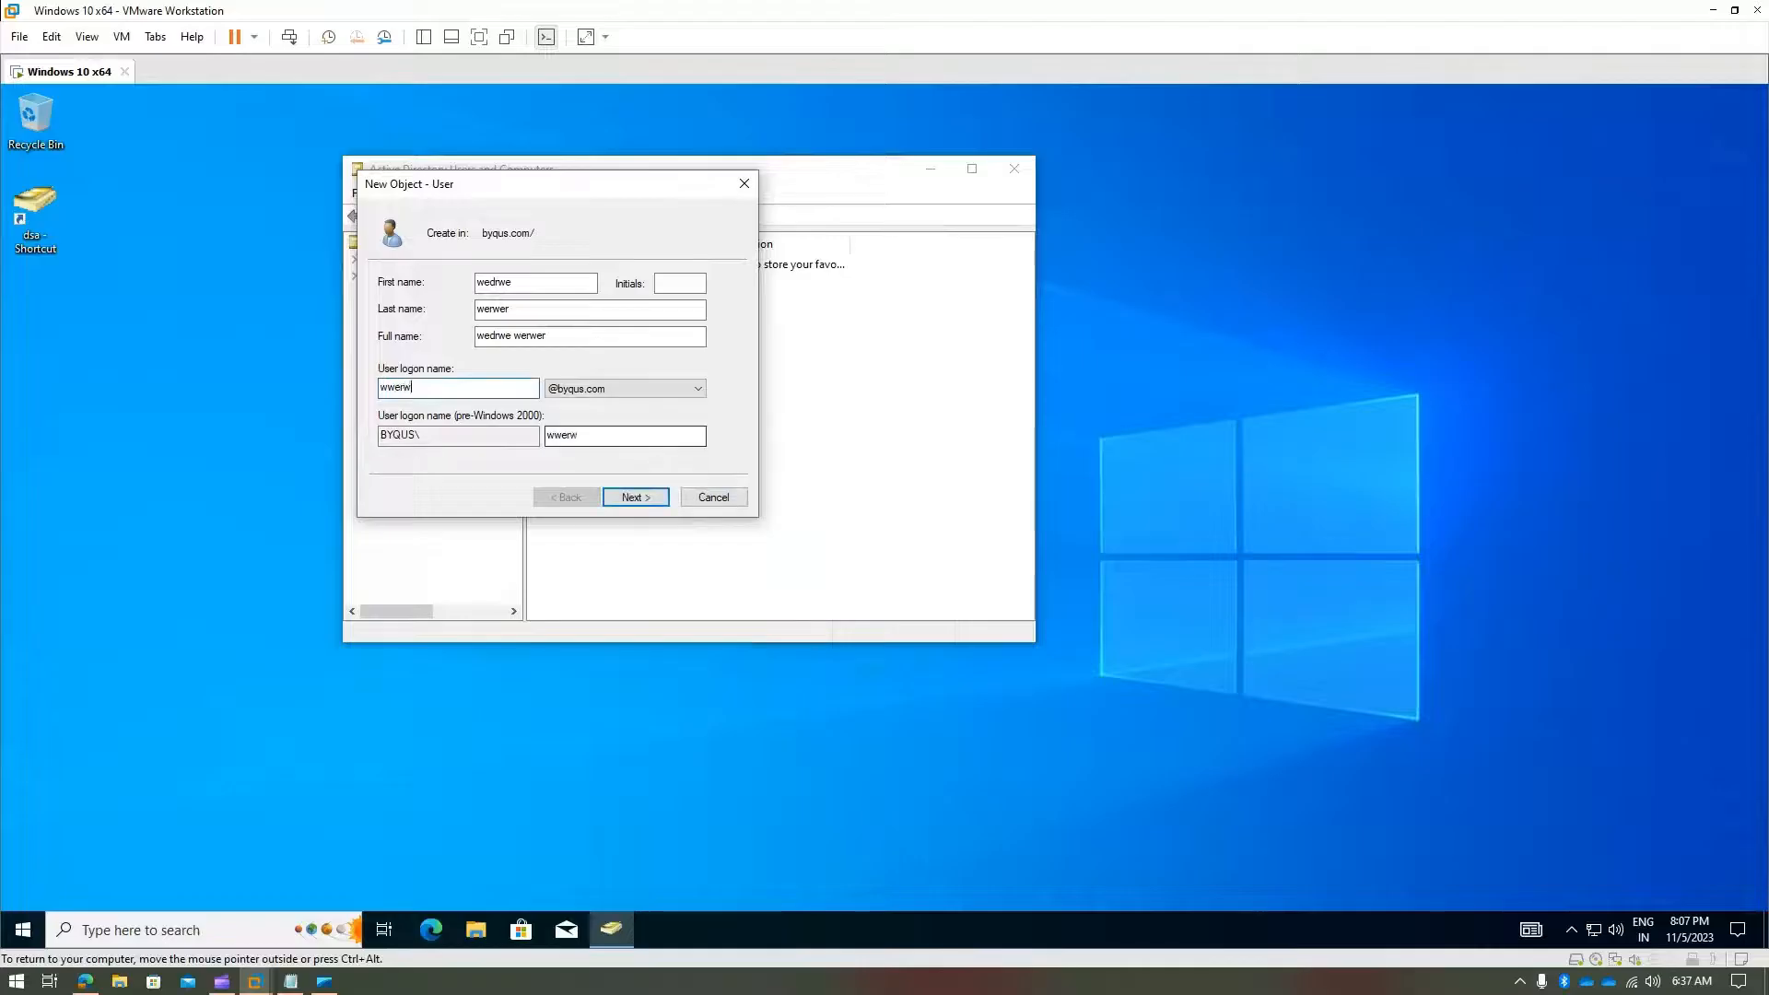
- Set the new user's password, clear change-at-next-logon, and finish creating the user
{"action": "left_click", "coordinate": [634, 497]}
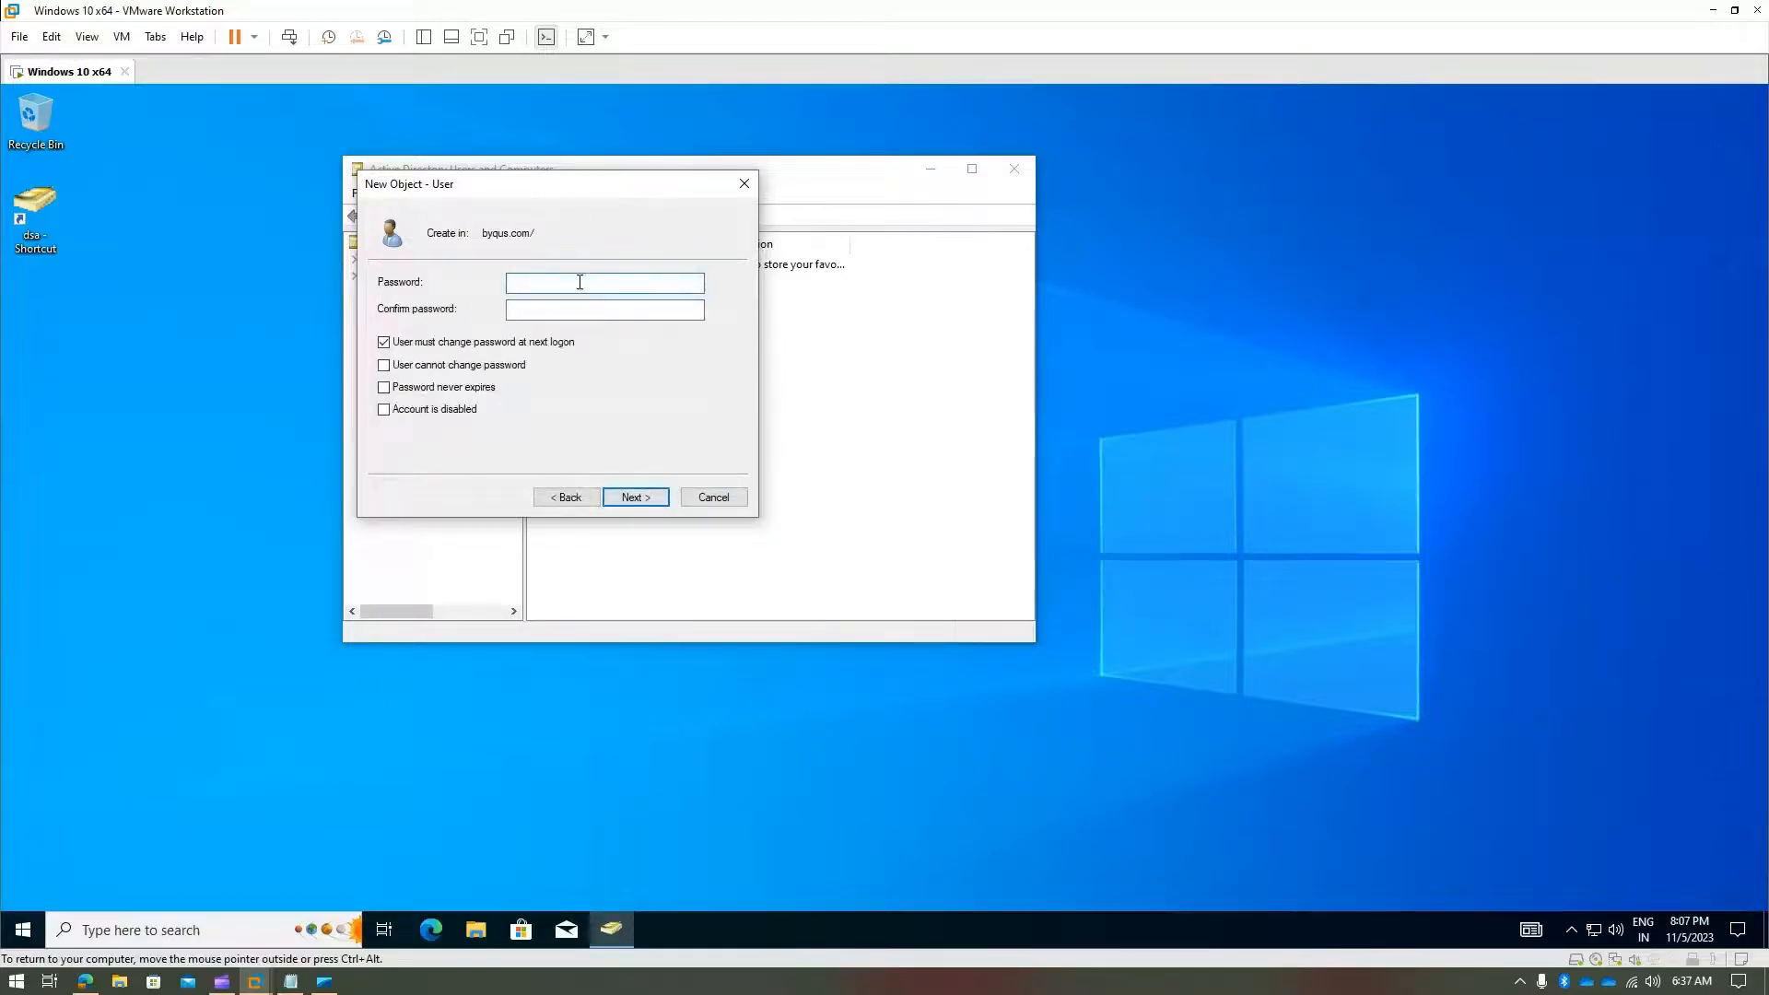
{"action": "type", "text": "••••••"}
{"action": "left_click", "coordinate": [605, 310]}
{"action": "type", "text": "••••••••••"}
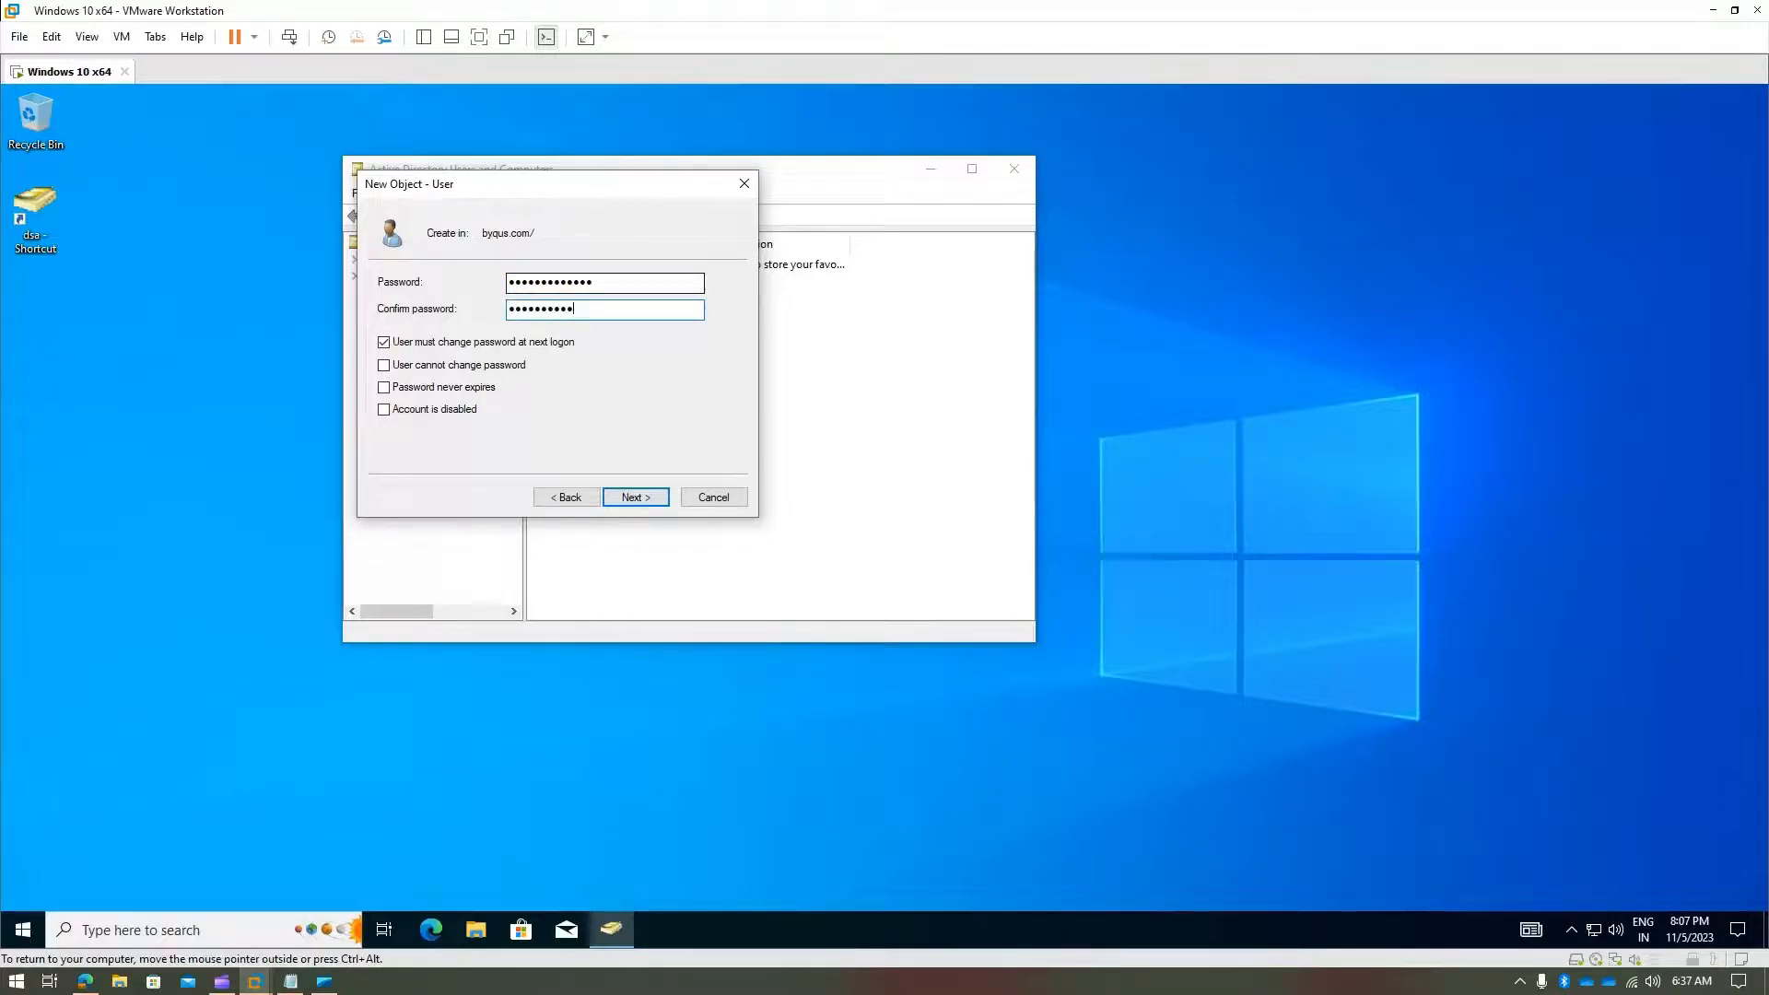
{"action": "left_click", "coordinate": [383, 342]}
{"action": "left_click", "coordinate": [634, 498]}
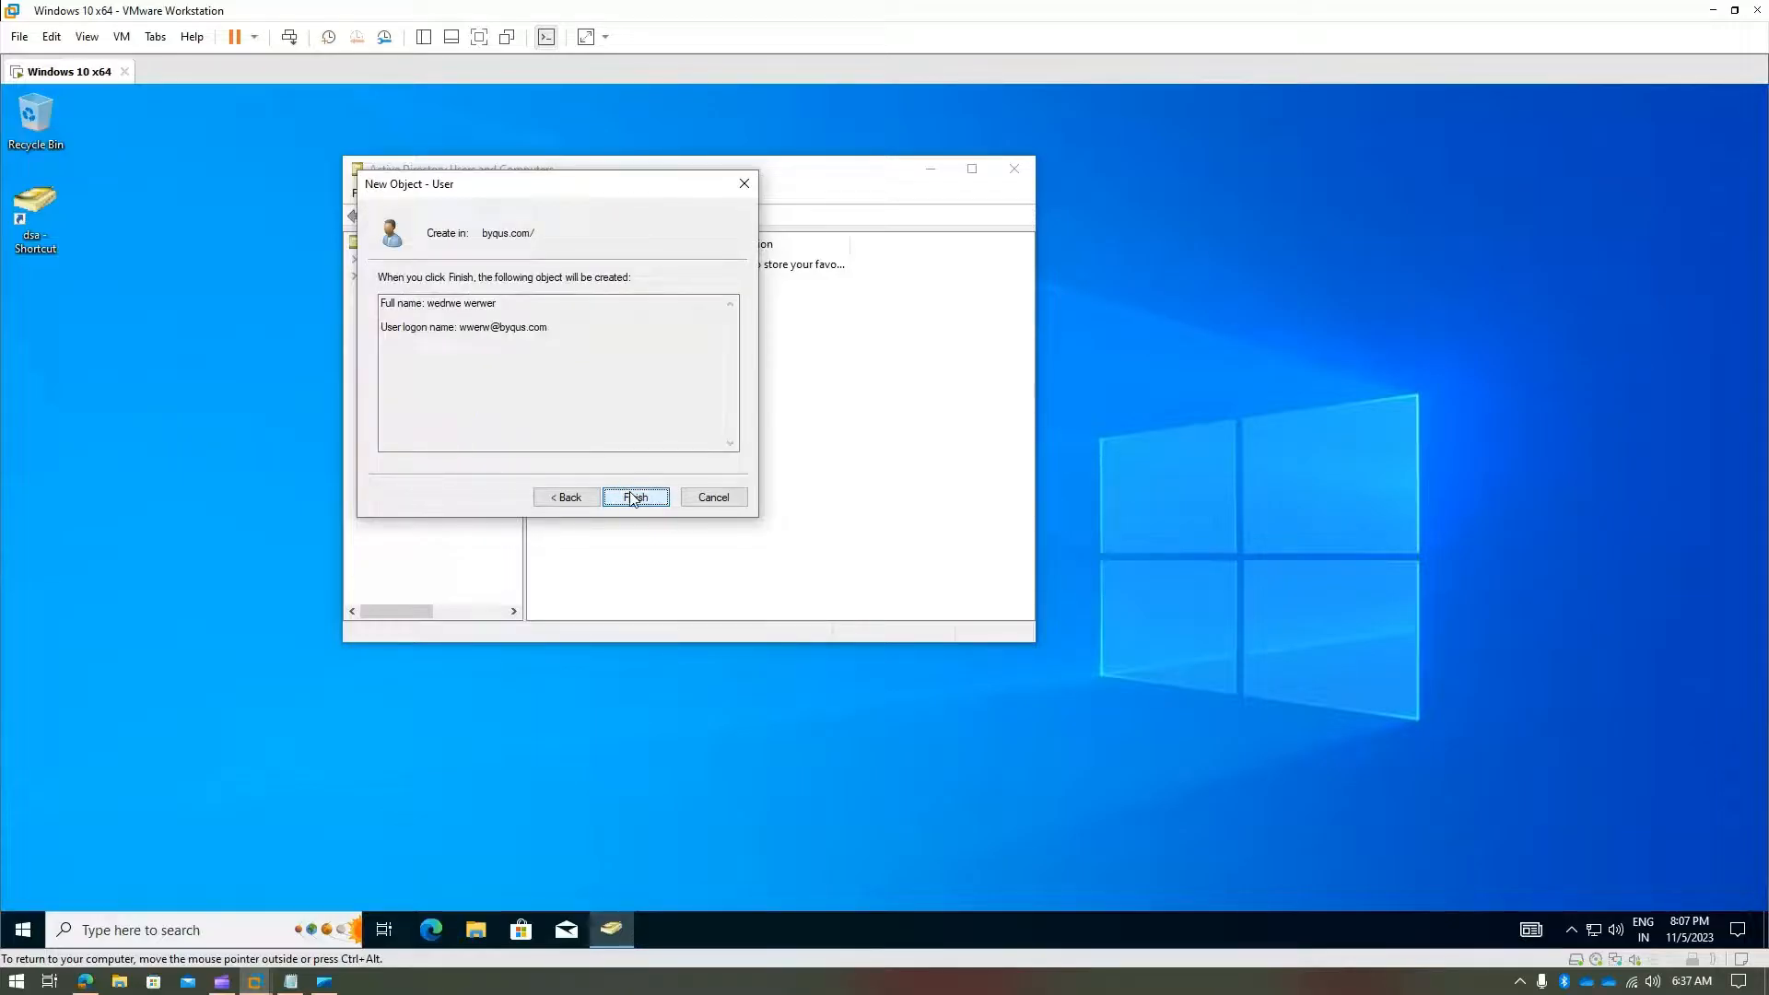
{"action": "left_click", "coordinate": [634, 499]}
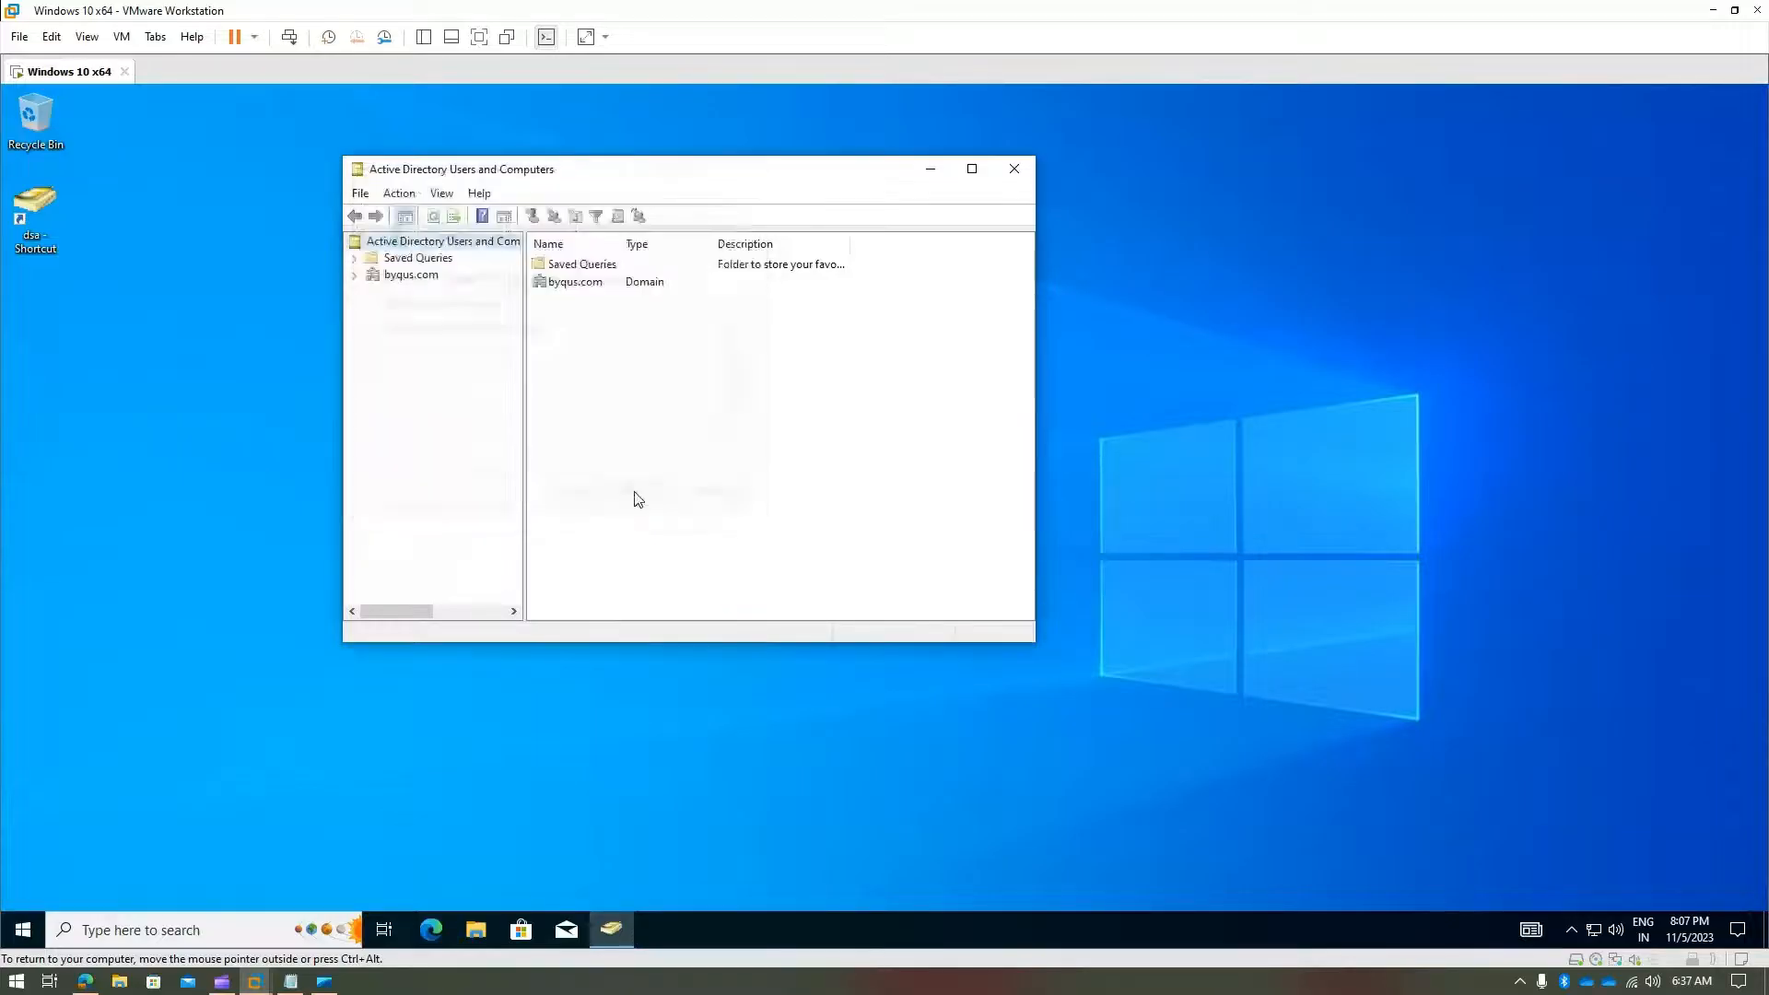
- Expand byqus.com and refresh the default Users container listing
{"action": "left_click", "coordinate": [355, 275]}
{"action": "left_click", "coordinate": [415, 408]}
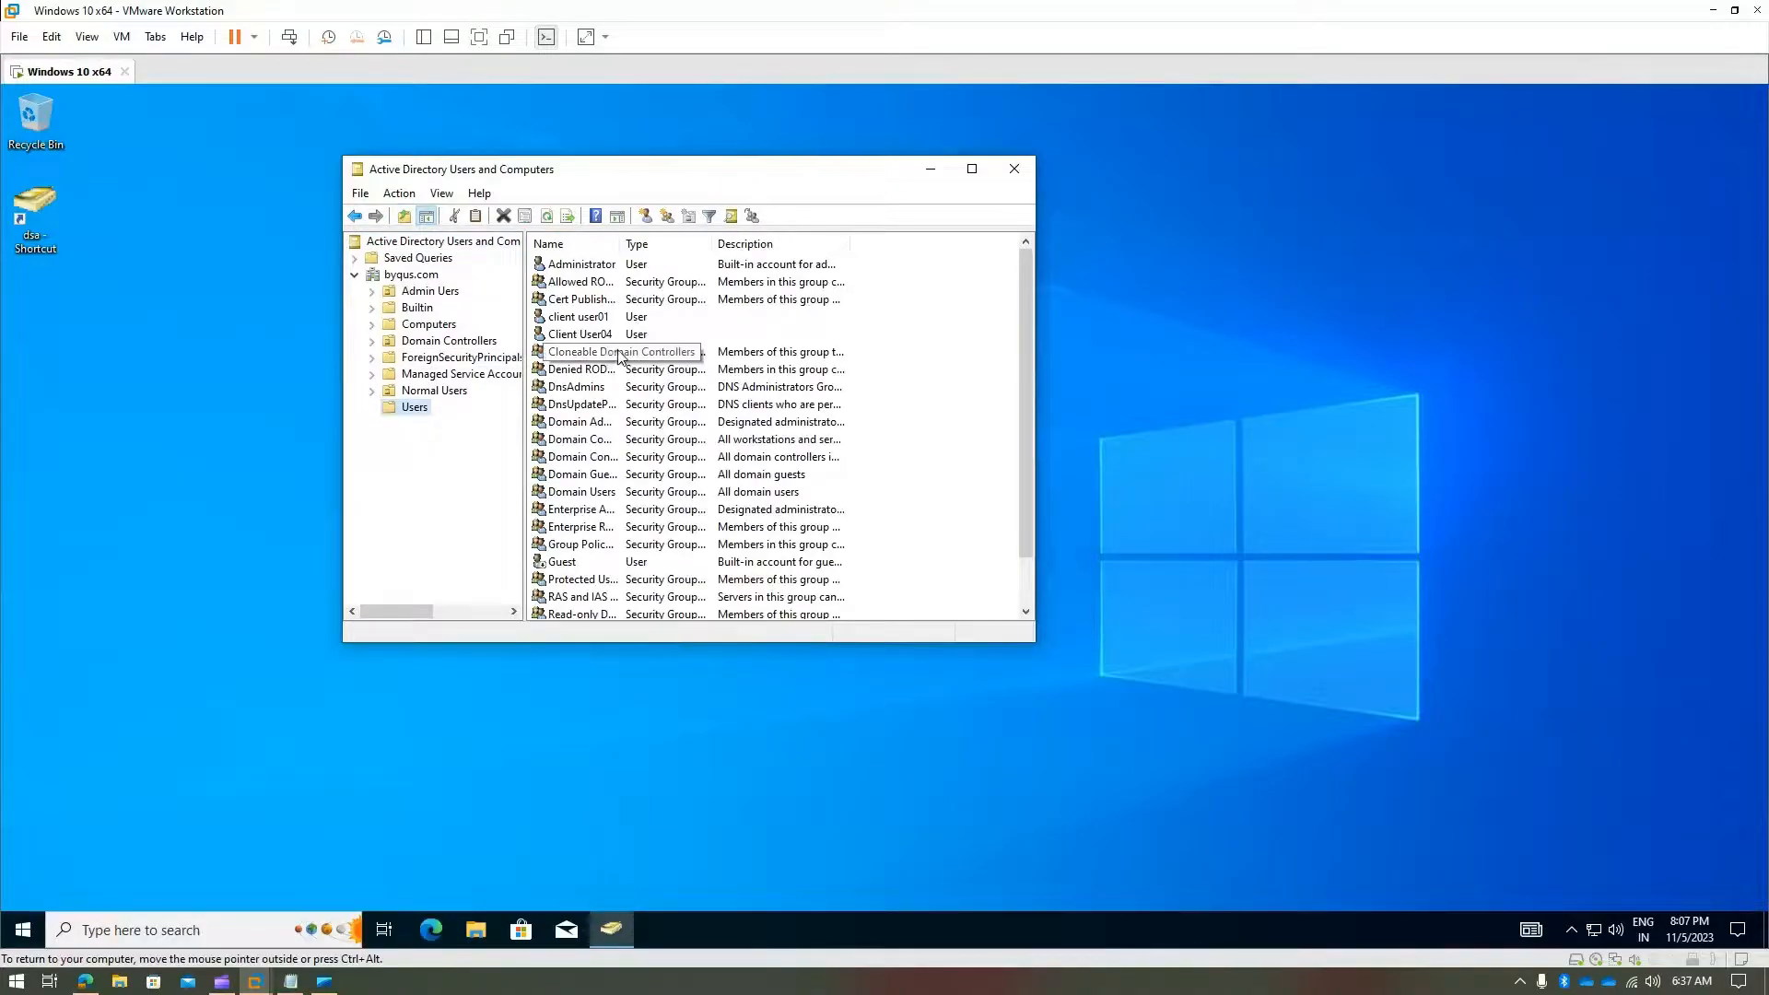
{"action": "right_click", "coordinate": [899, 382]}
{"action": "left_click", "coordinate": [993, 481]}
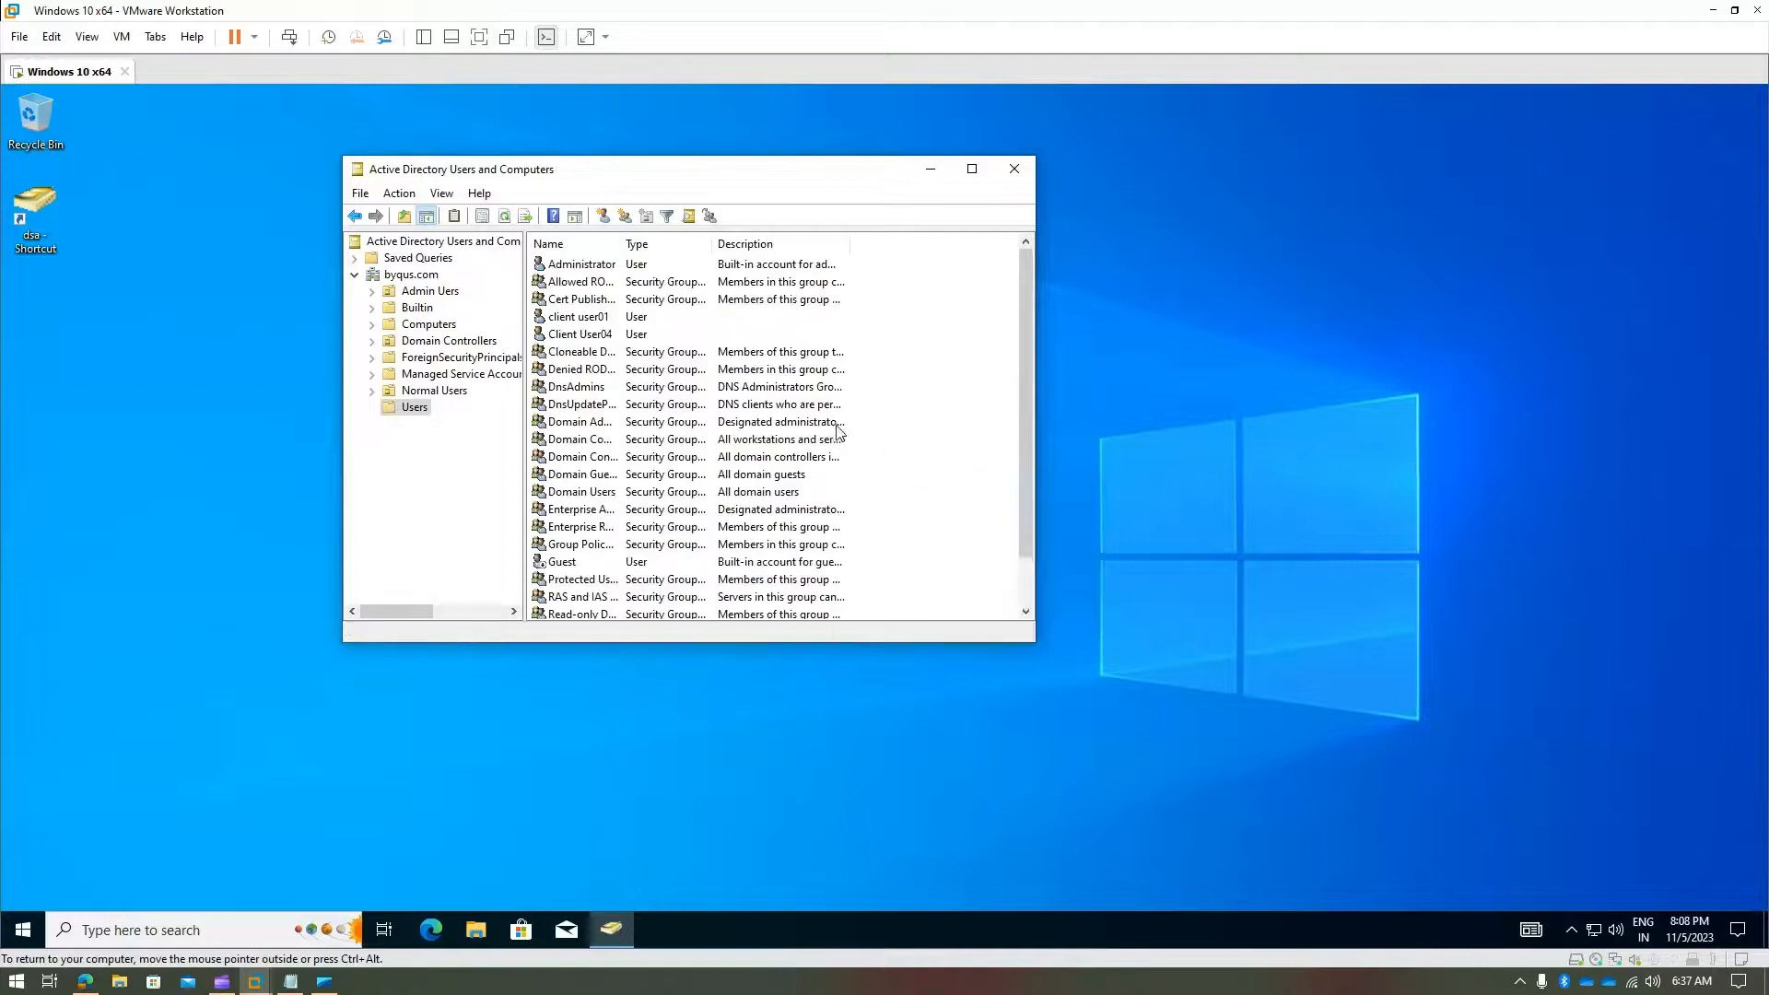
{"action": "scroll", "coordinate": [850, 428], "scroll_direction": "down", "scroll_amount": 1}
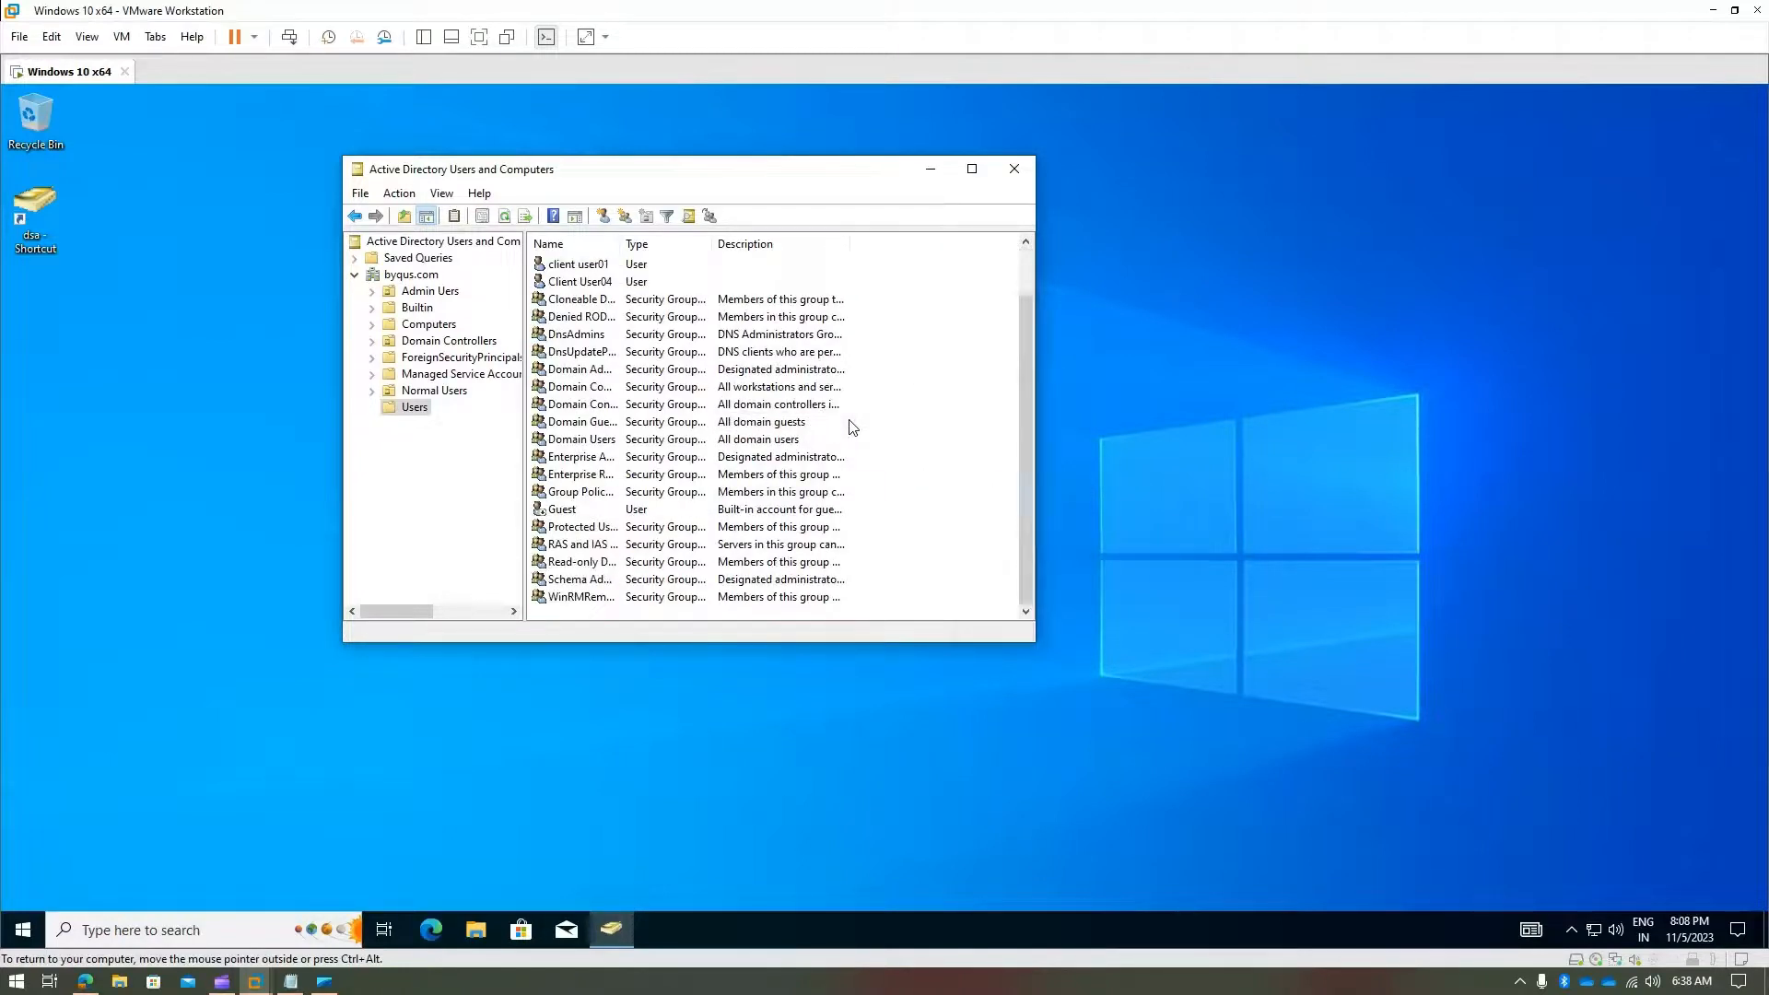
{"action": "scroll", "coordinate": [852, 427], "scroll_direction": "up", "scroll_amount": 1}
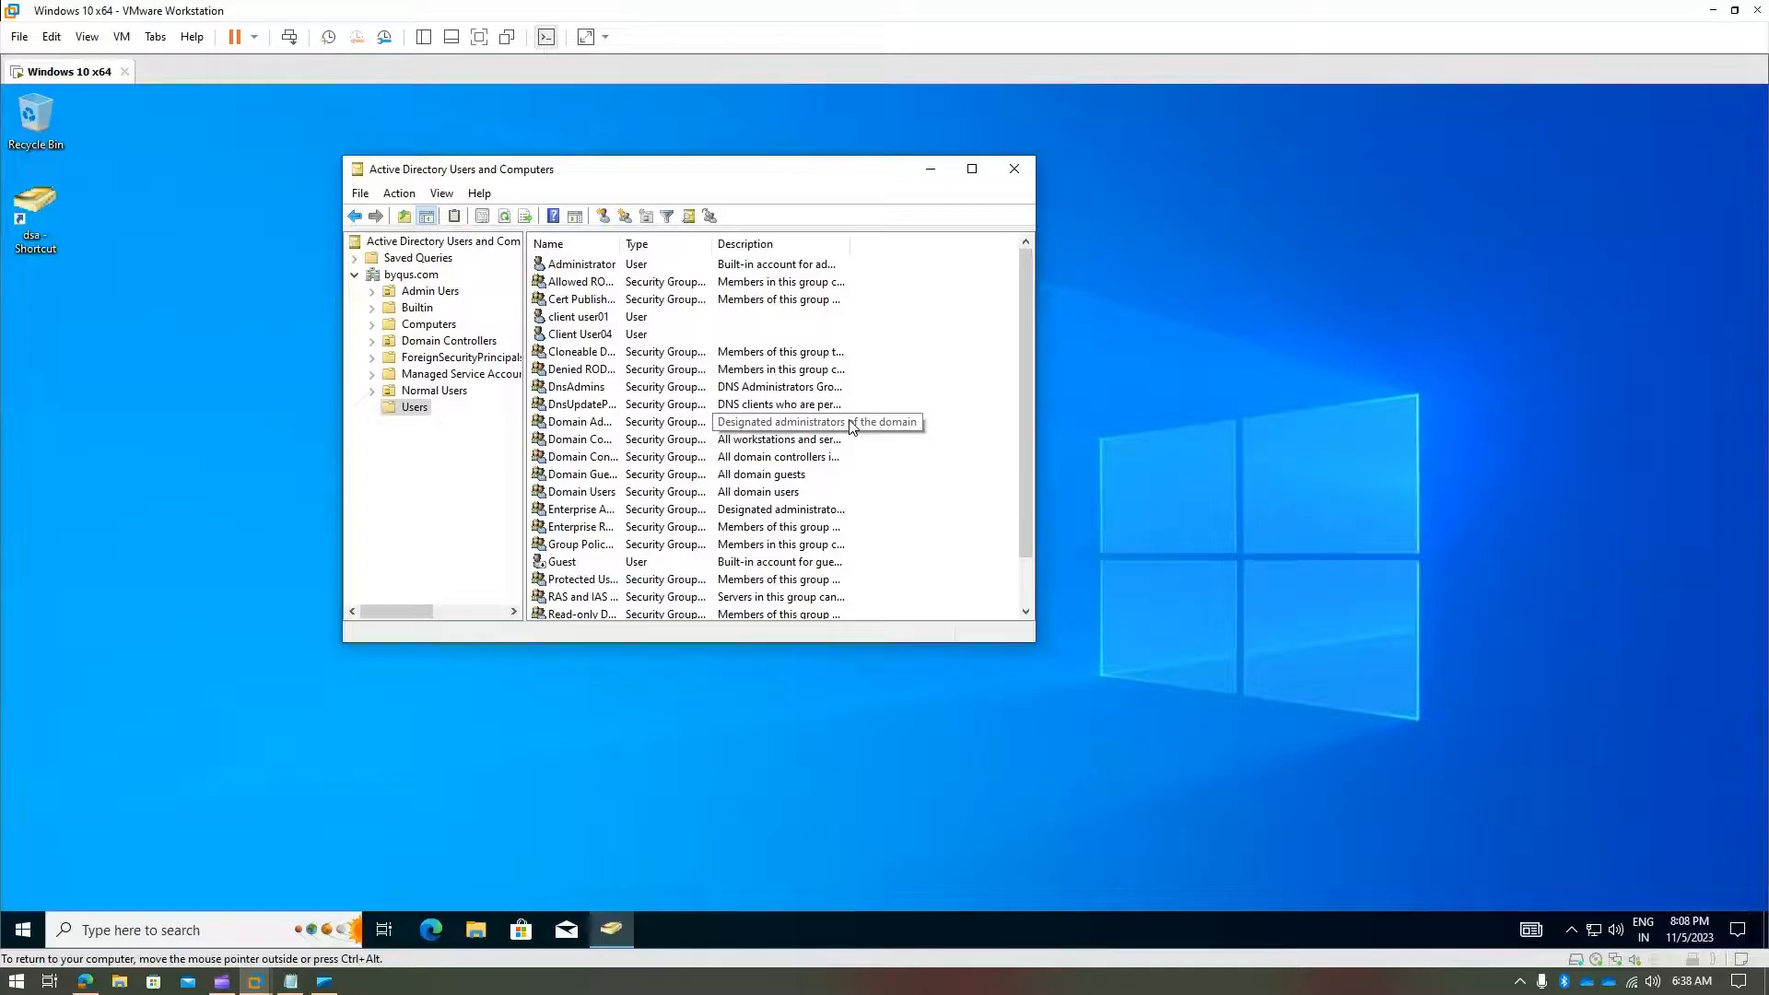
{"action": "scroll", "coordinate": [850, 427], "scroll_direction": "down", "scroll_amount": 1}
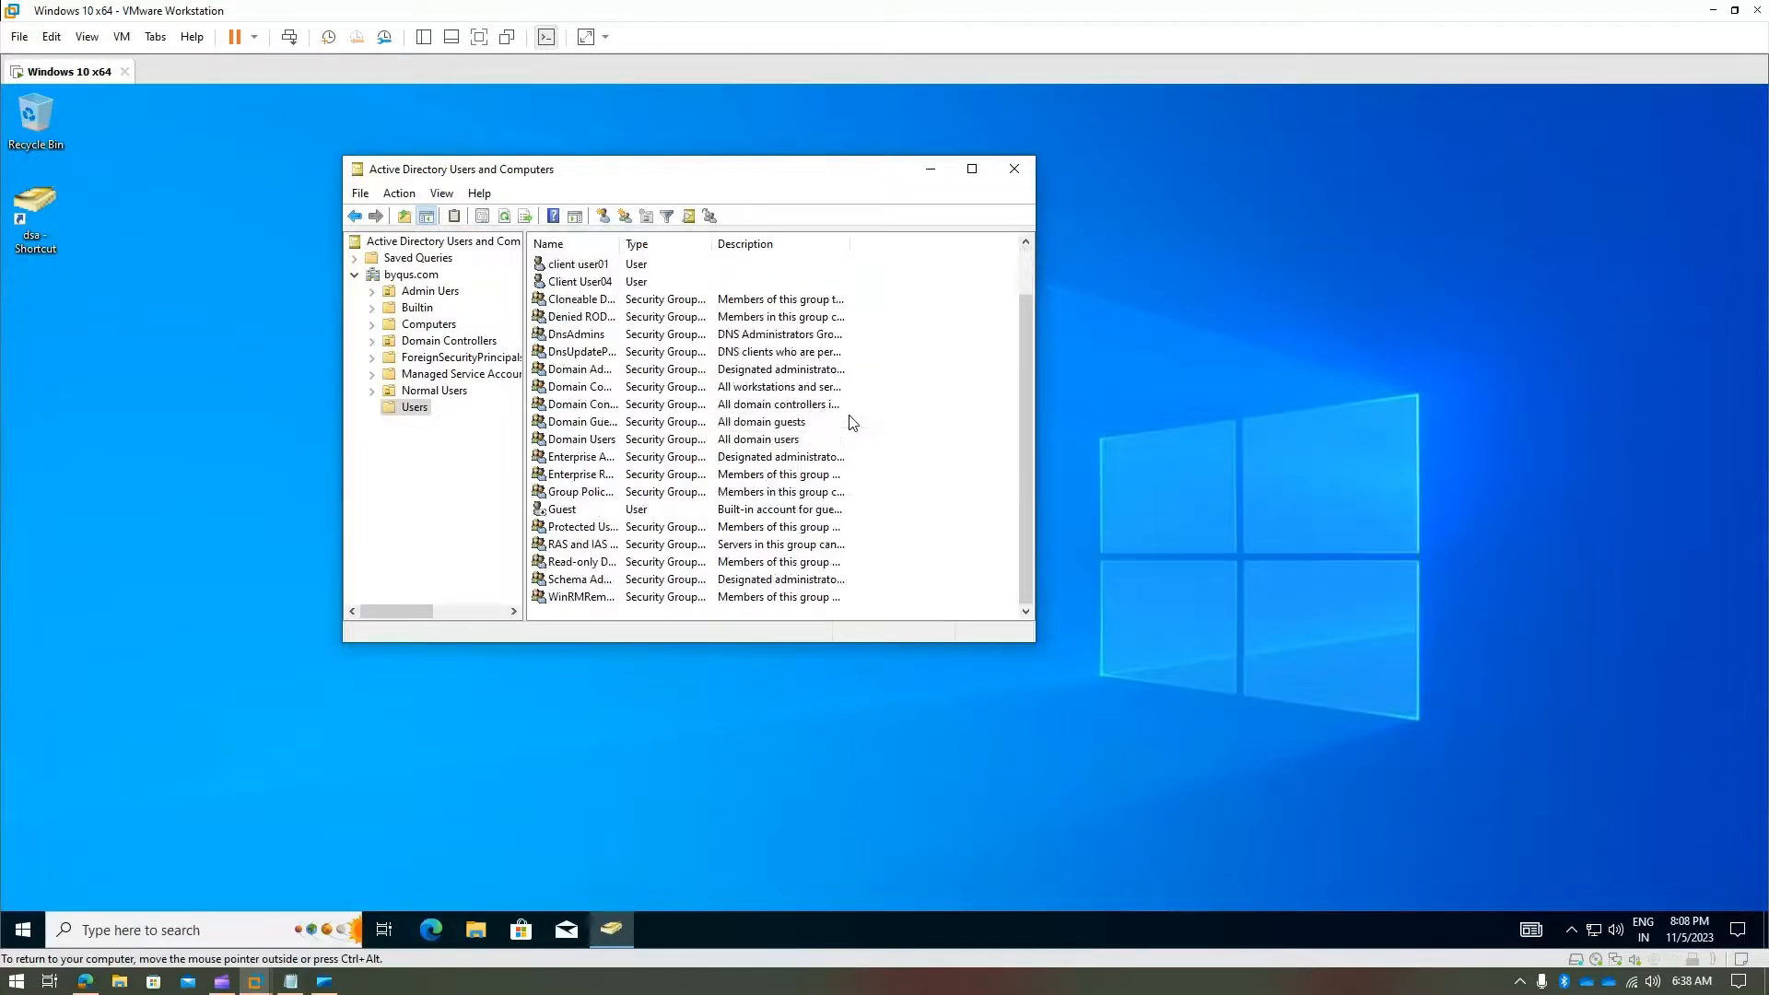
- Browse Normal Users > Users, then refresh the default Users container list again
{"action": "left_click", "coordinate": [411, 394]}
{"action": "double_click", "coordinate": [544, 264]}
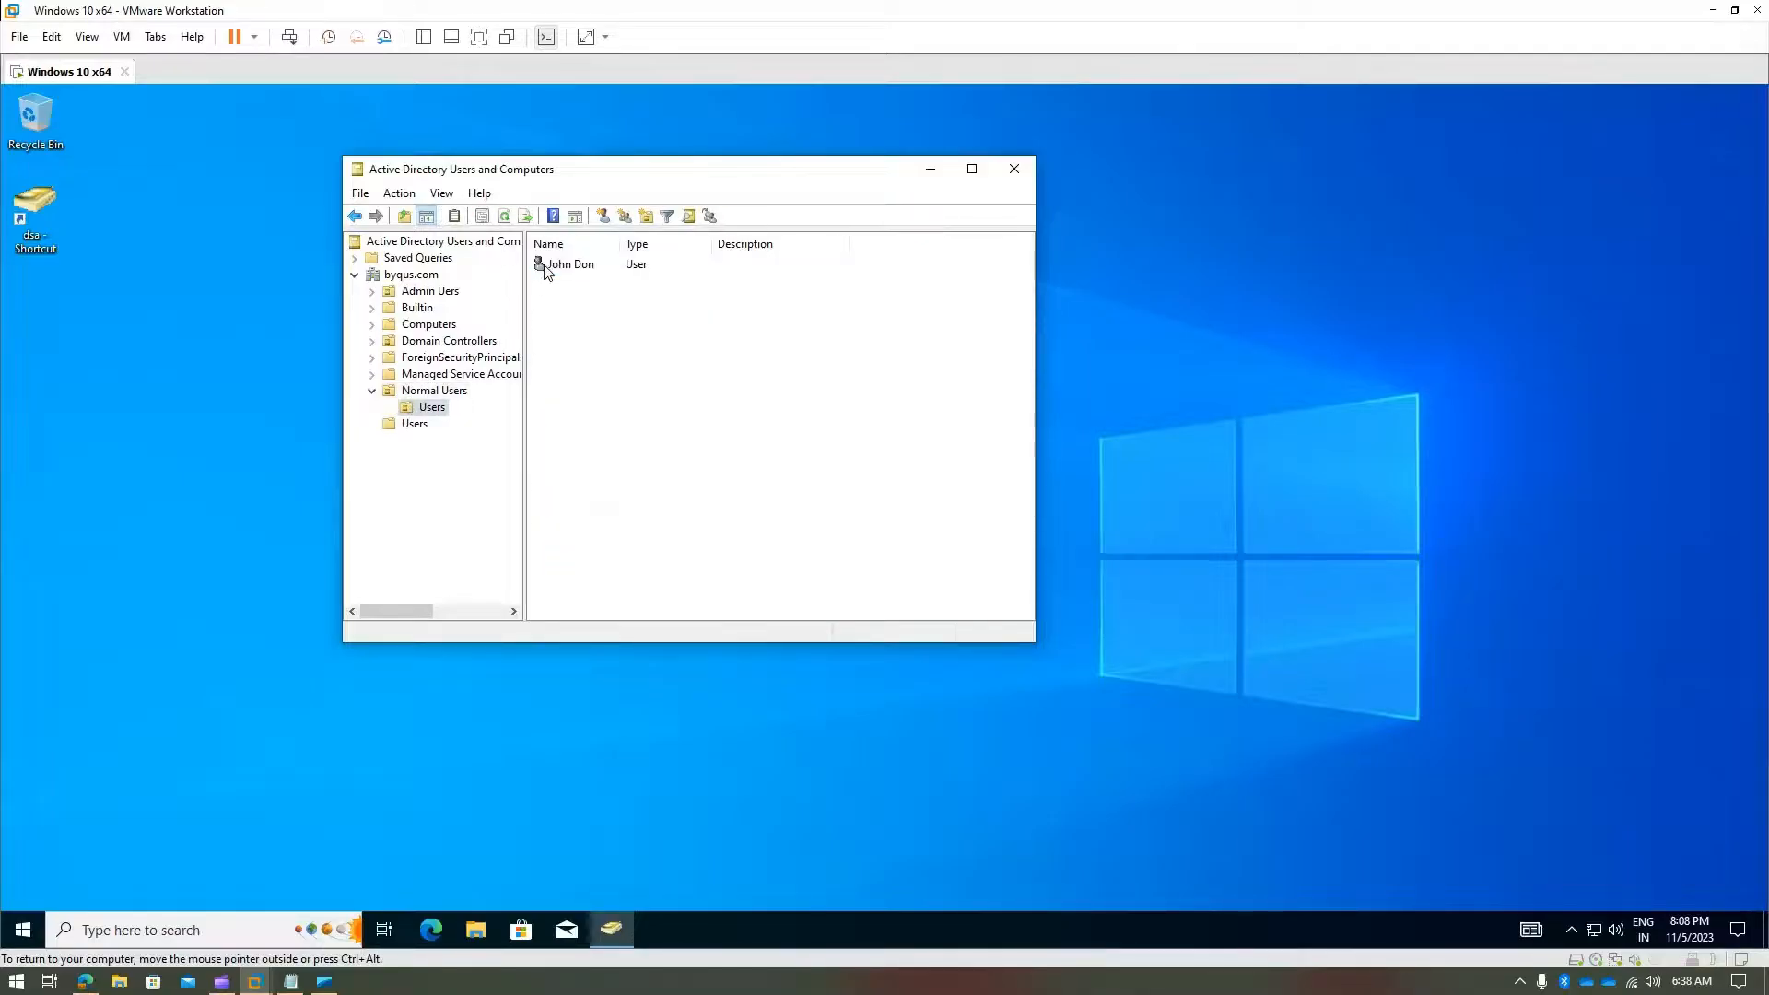
{"action": "left_click", "coordinate": [415, 424]}
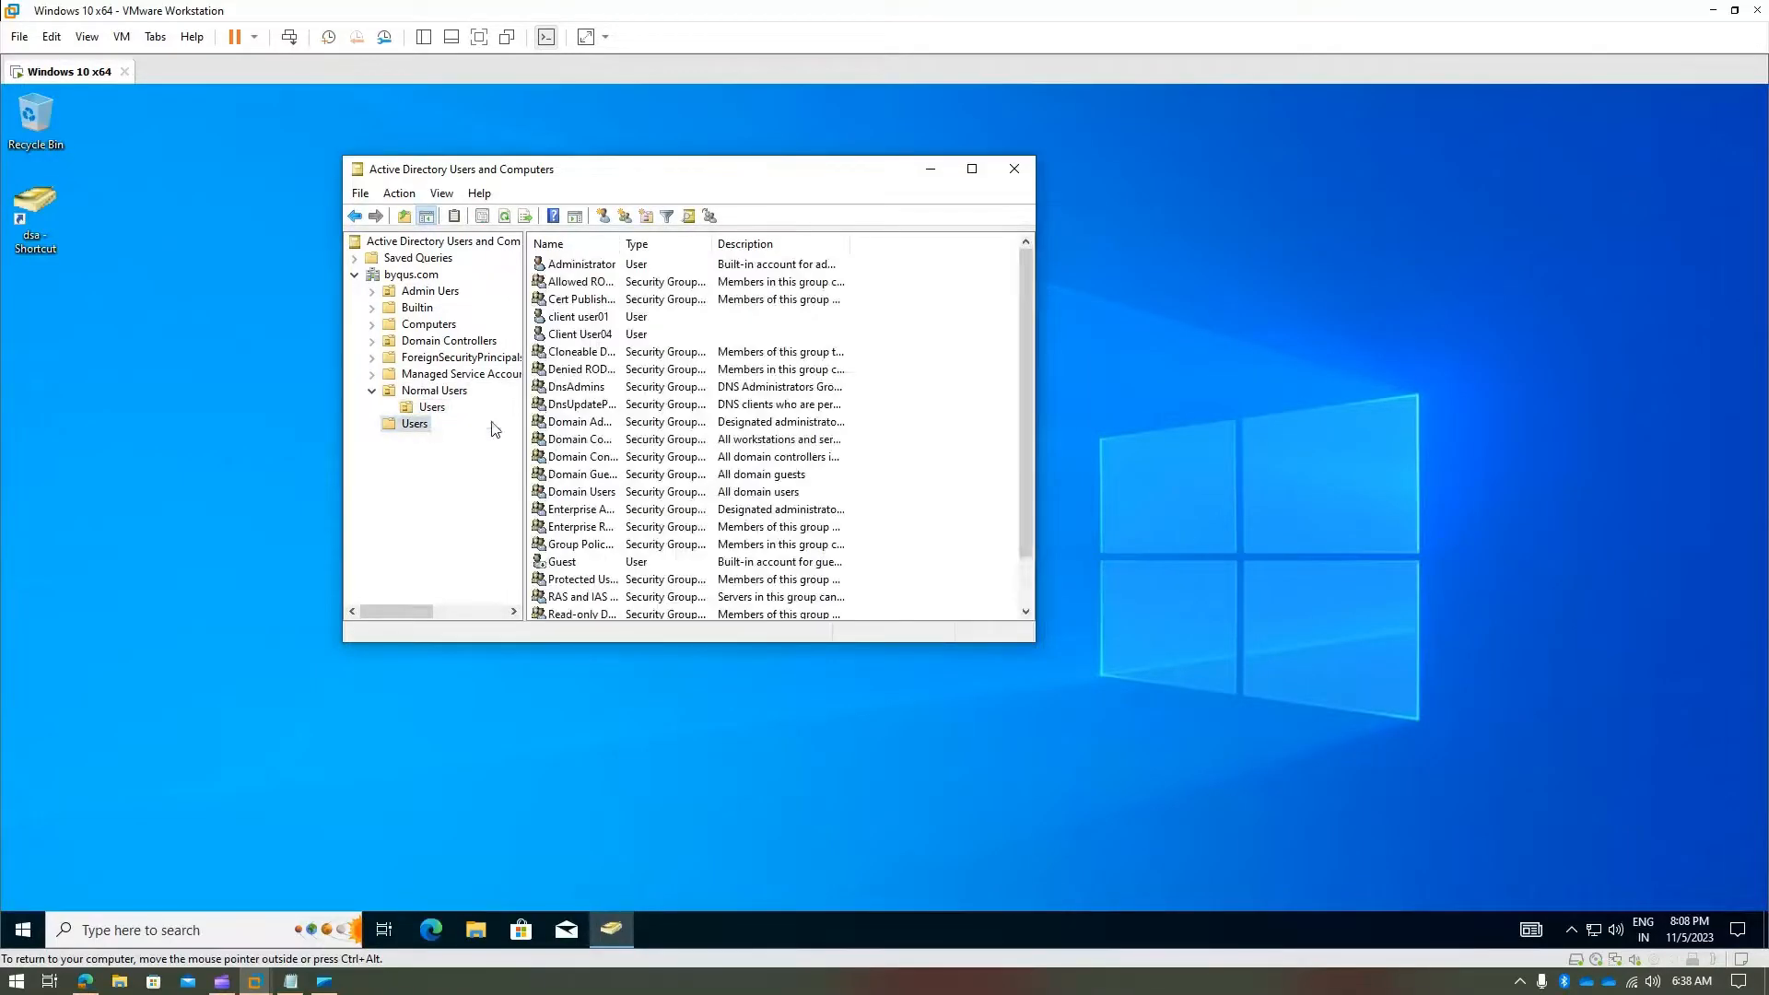
{"action": "scroll", "coordinate": [888, 434], "scroll_direction": "down", "scroll_amount": 1}
{"action": "right_click", "coordinate": [888, 435]}
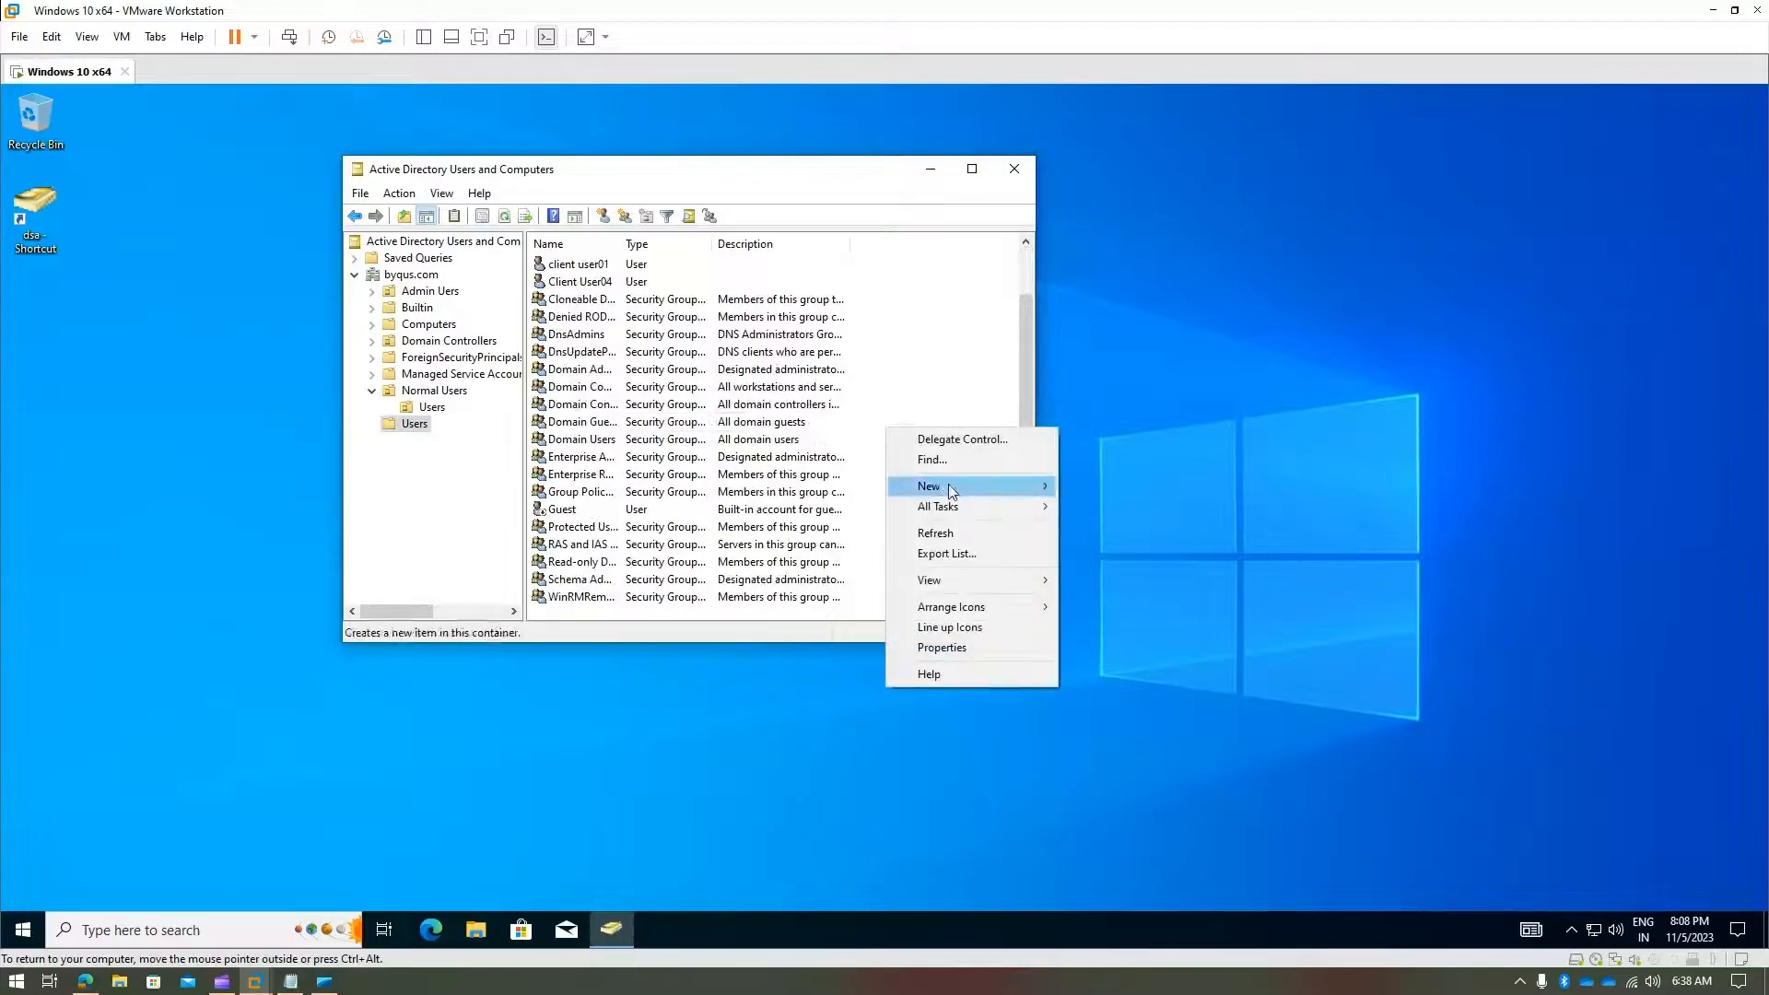
{"action": "left_click", "coordinate": [935, 533]}
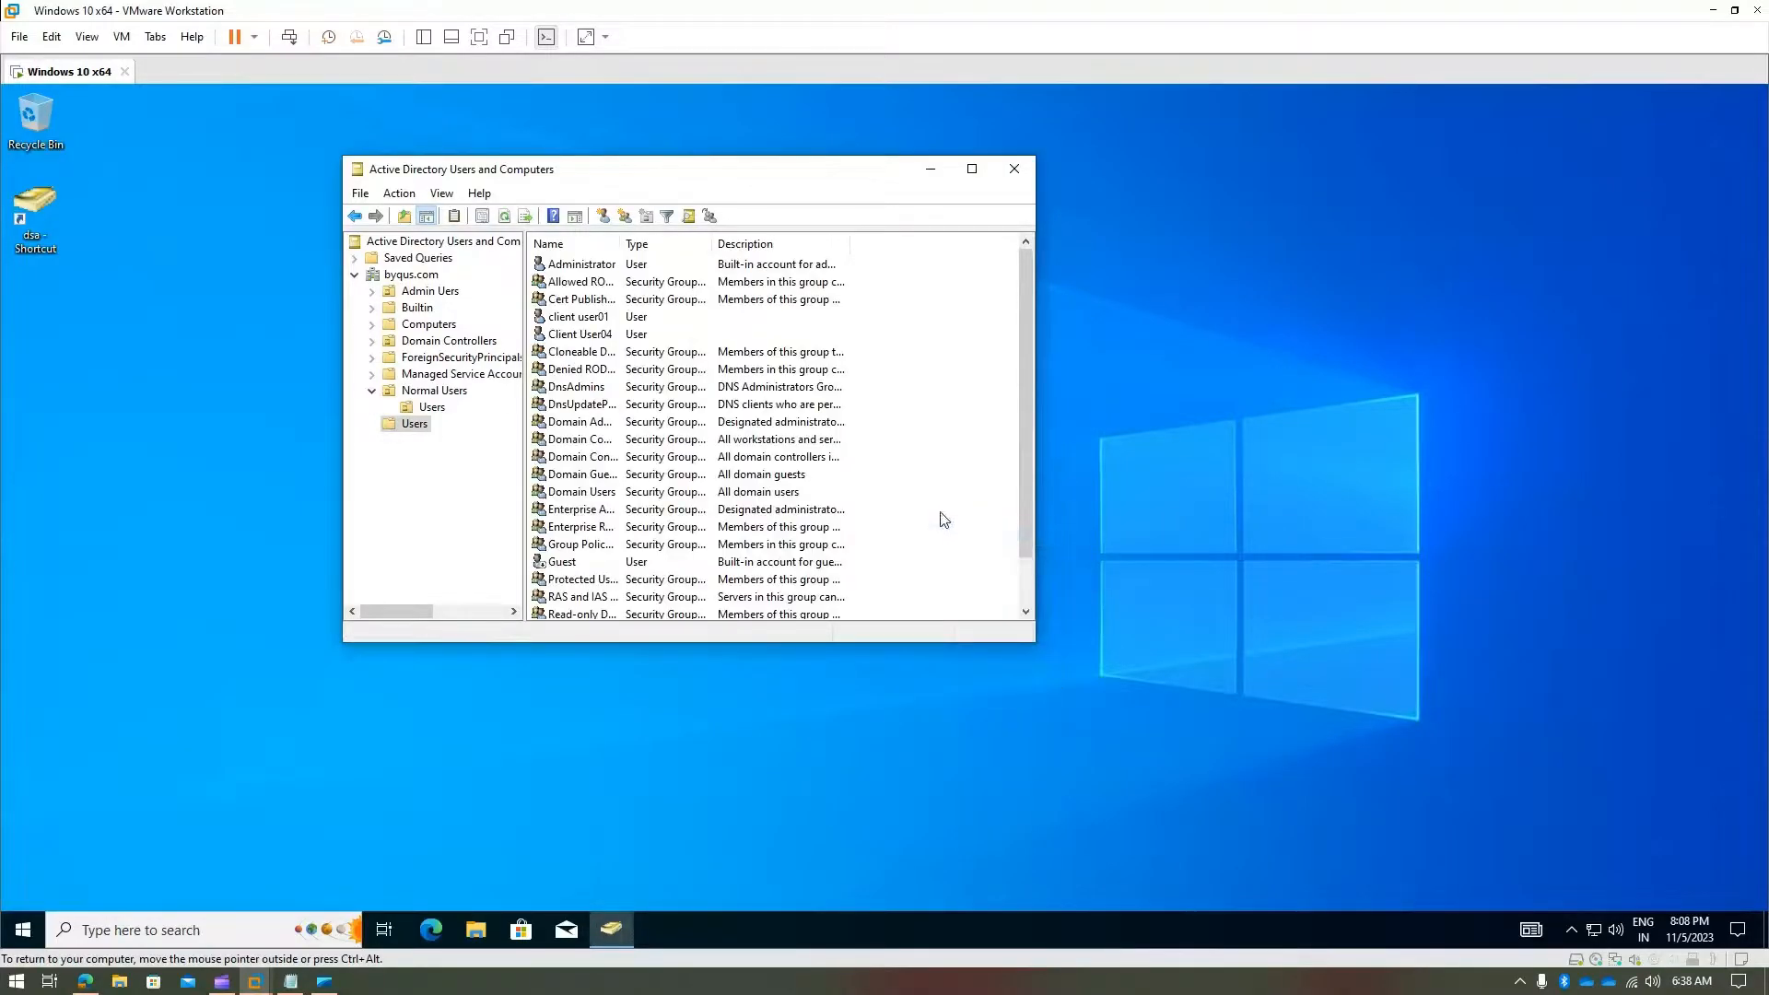
{"action": "scroll", "coordinate": [942, 519], "scroll_direction": "down", "scroll_amount": 1}
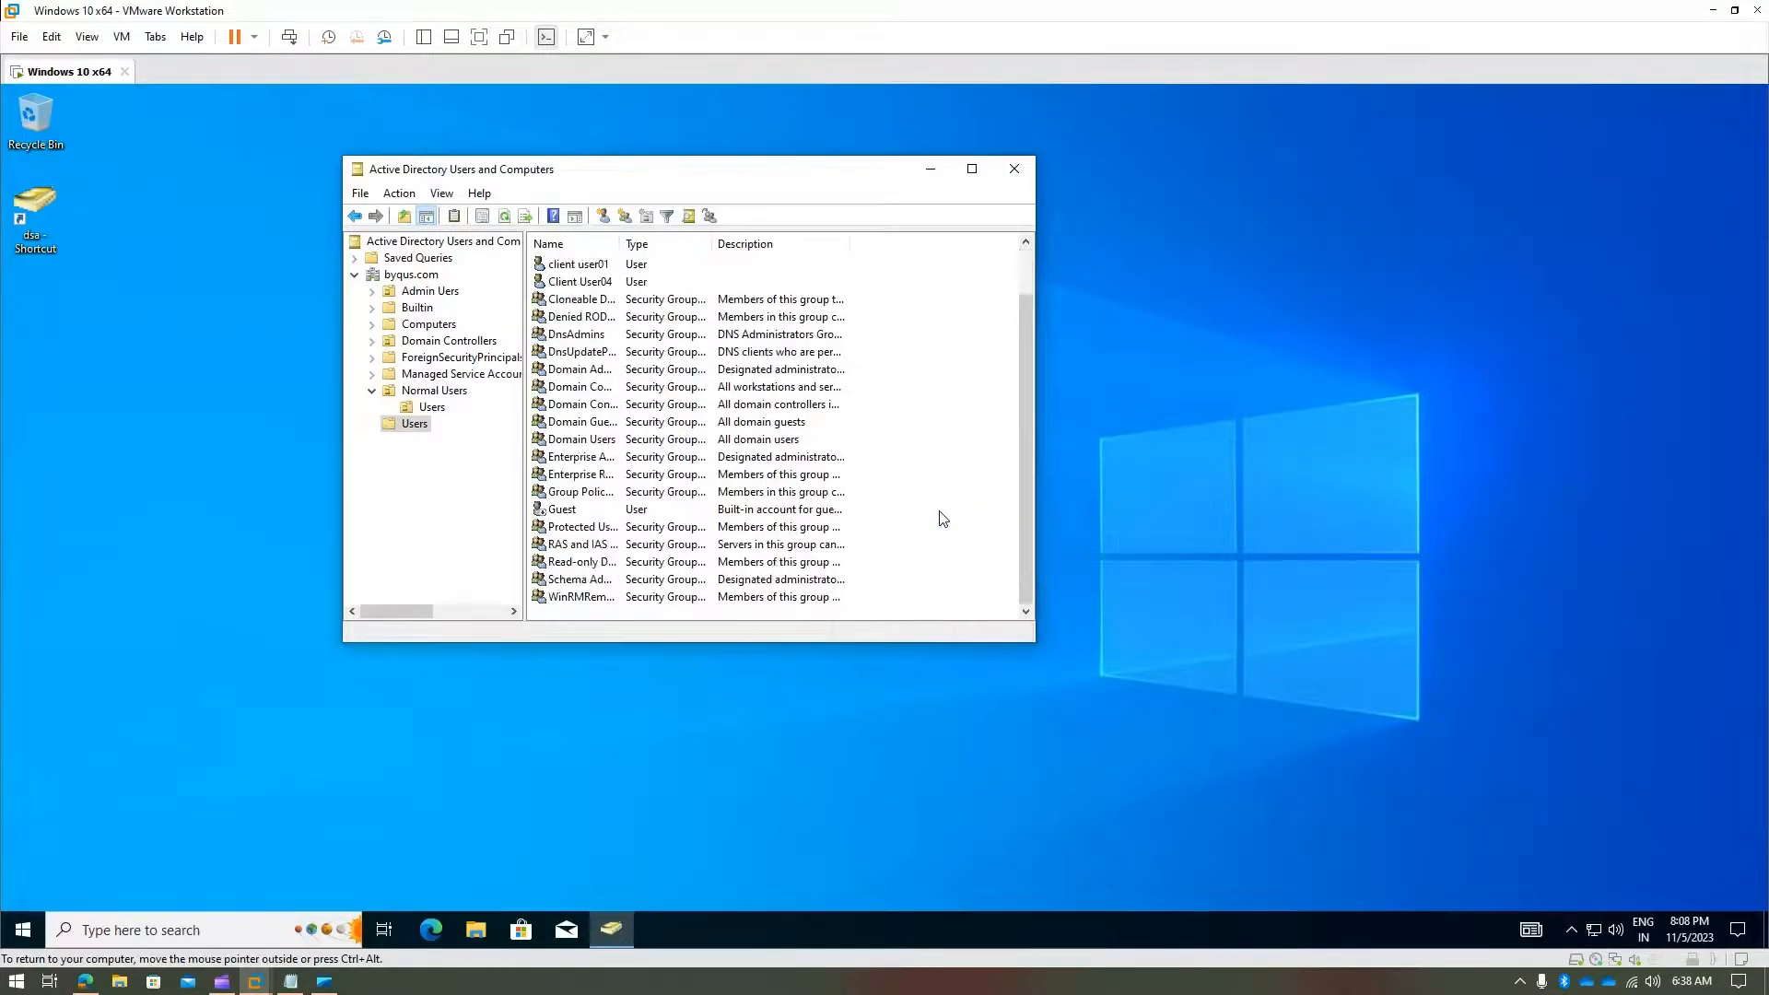
{"action": "scroll", "coordinate": [942, 513], "scroll_direction": "up", "scroll_amount": 1}
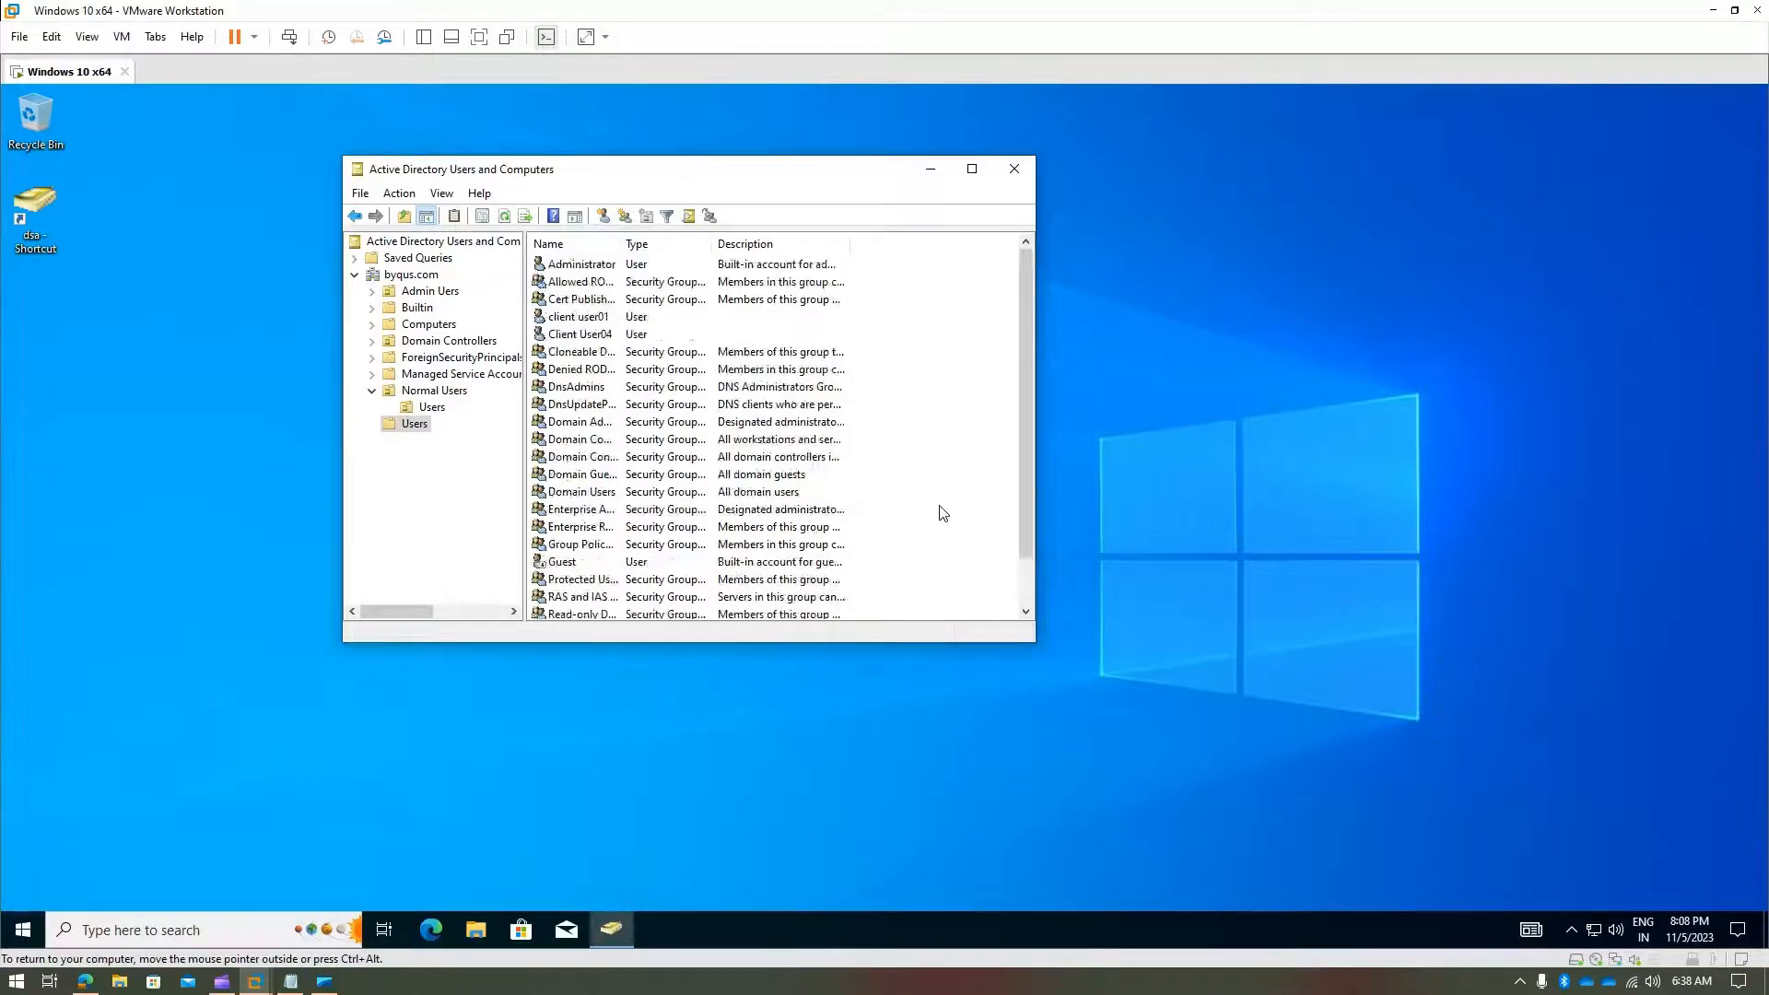
{"action": "right_click", "coordinate": [914, 469]}
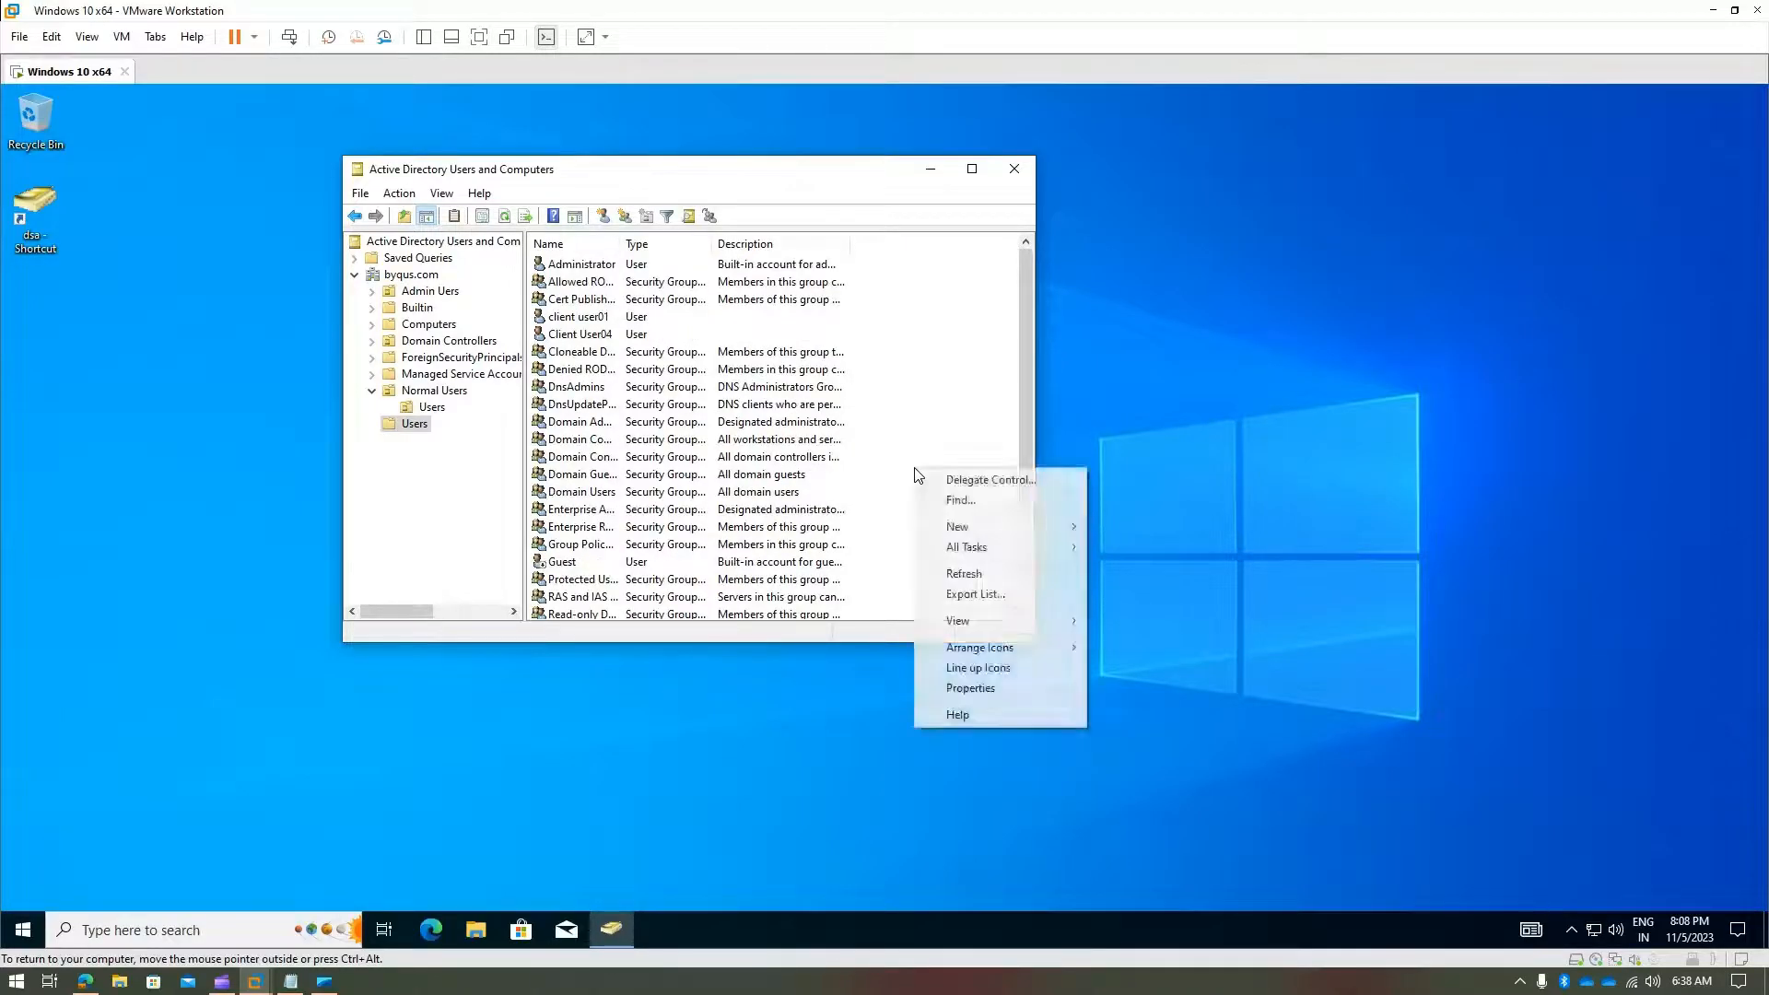
{"action": "left_click", "coordinate": [963, 573]}
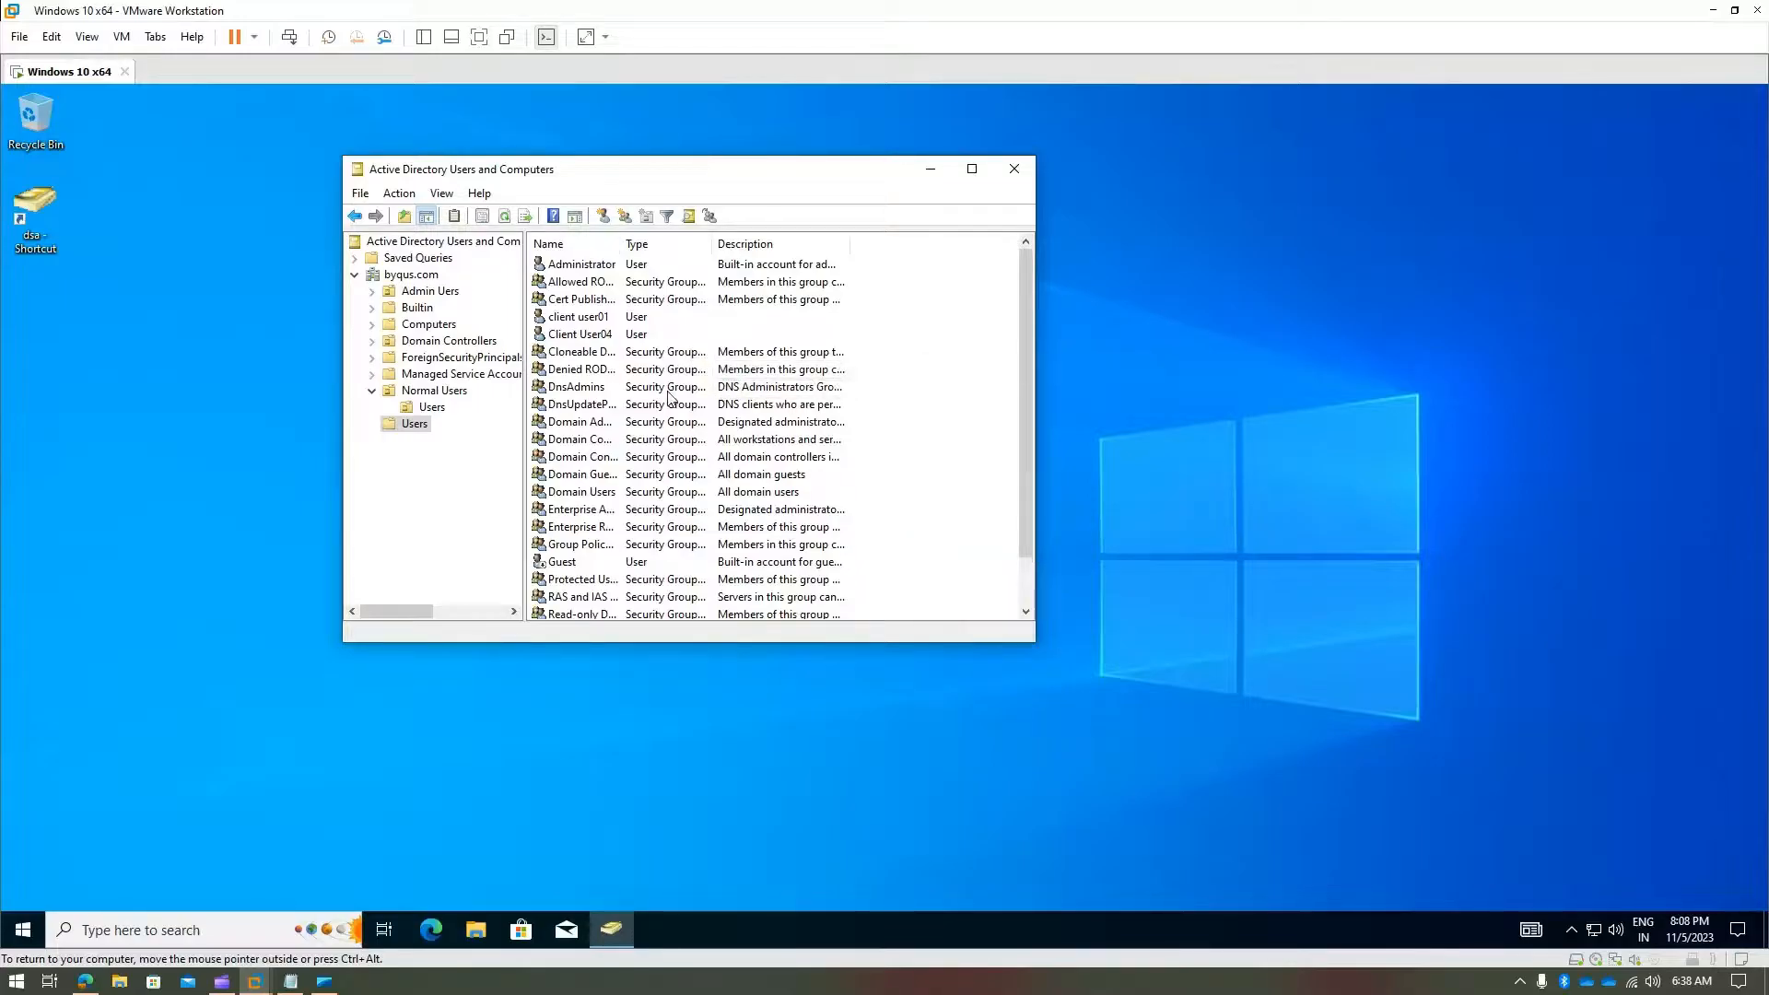
{"action": "scroll", "coordinate": [669, 397], "scroll_direction": "down", "scroll_amount": 1}
{"action": "scroll", "coordinate": [669, 397], "scroll_direction": "up", "scroll_amount": 1}
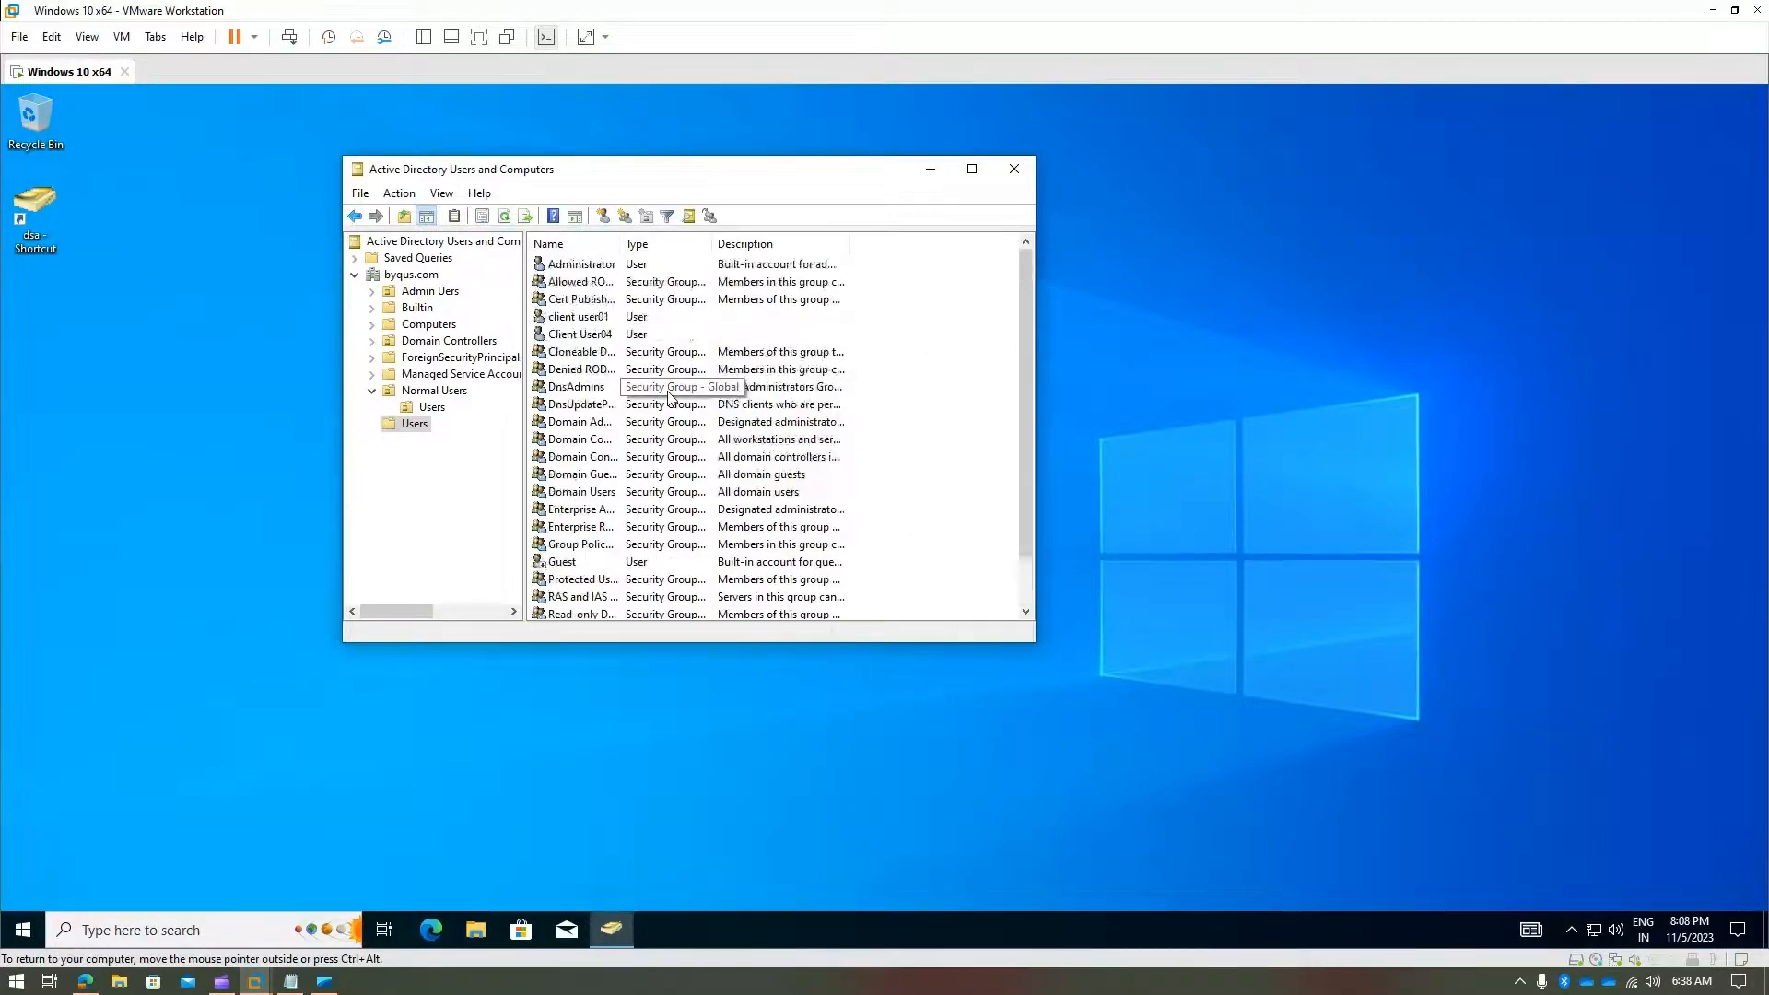
- Collapse Normal Users and start a Find search on byqus.com
{"action": "left_click", "coordinate": [410, 427]}
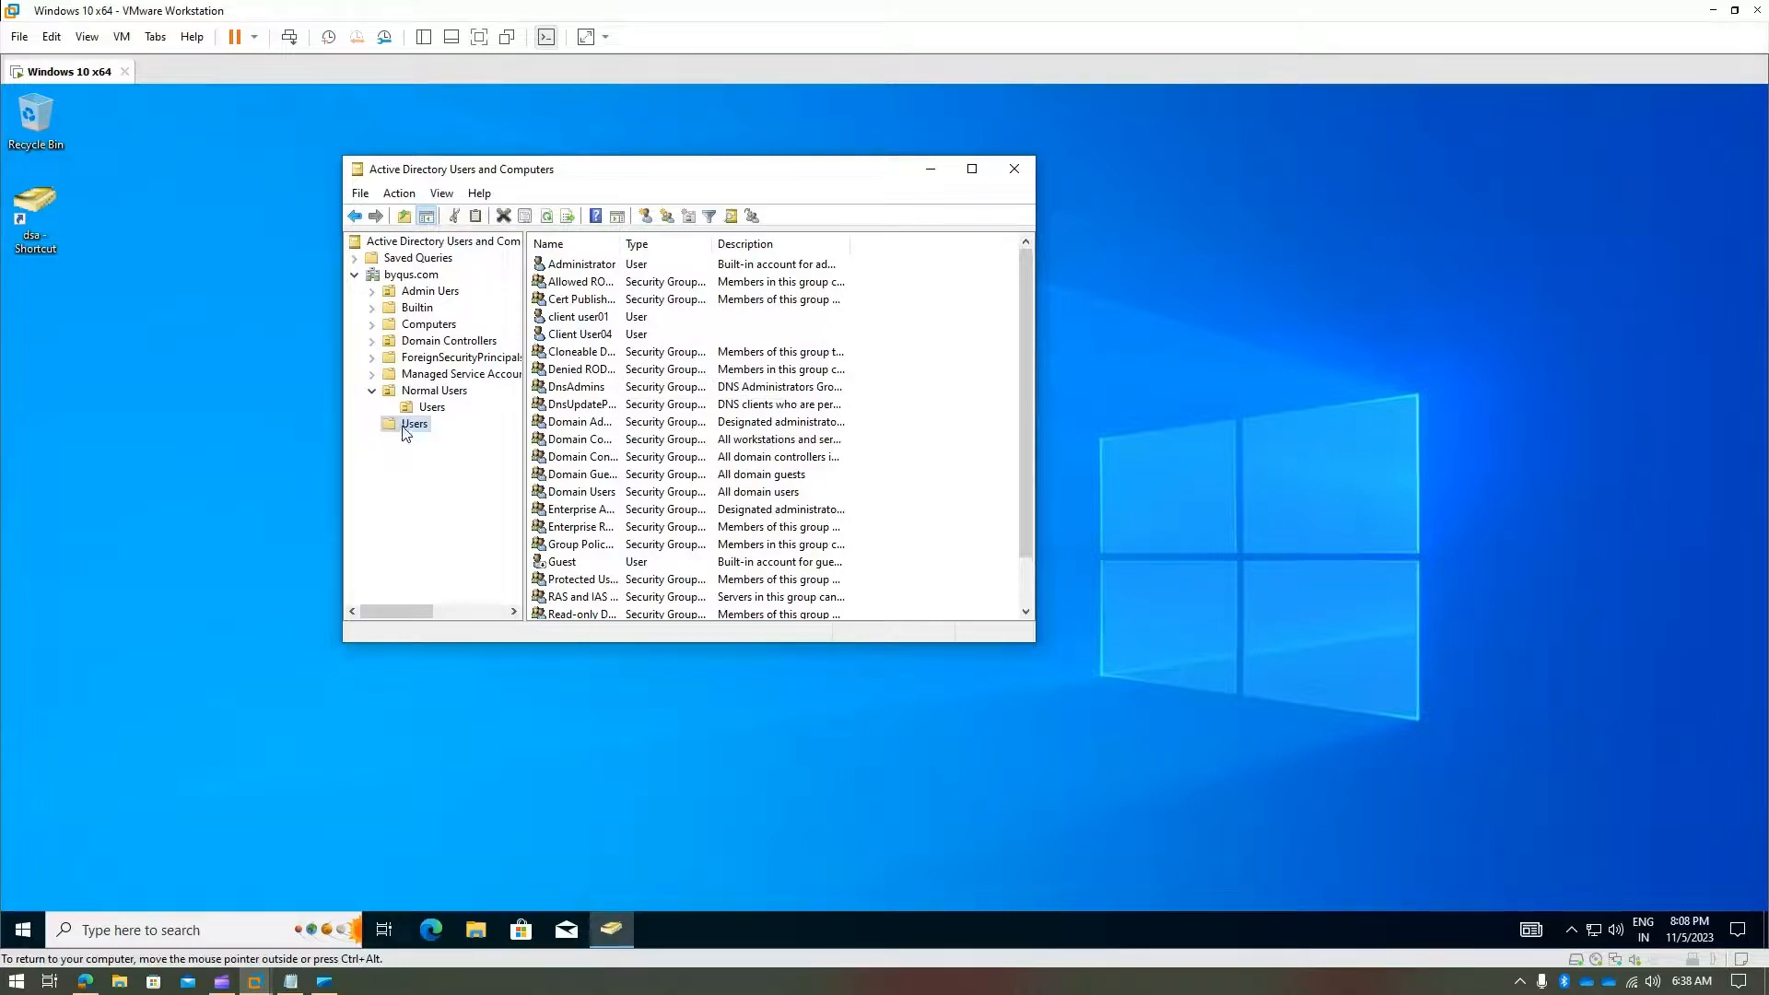
{"action": "left_click", "coordinate": [372, 392]}
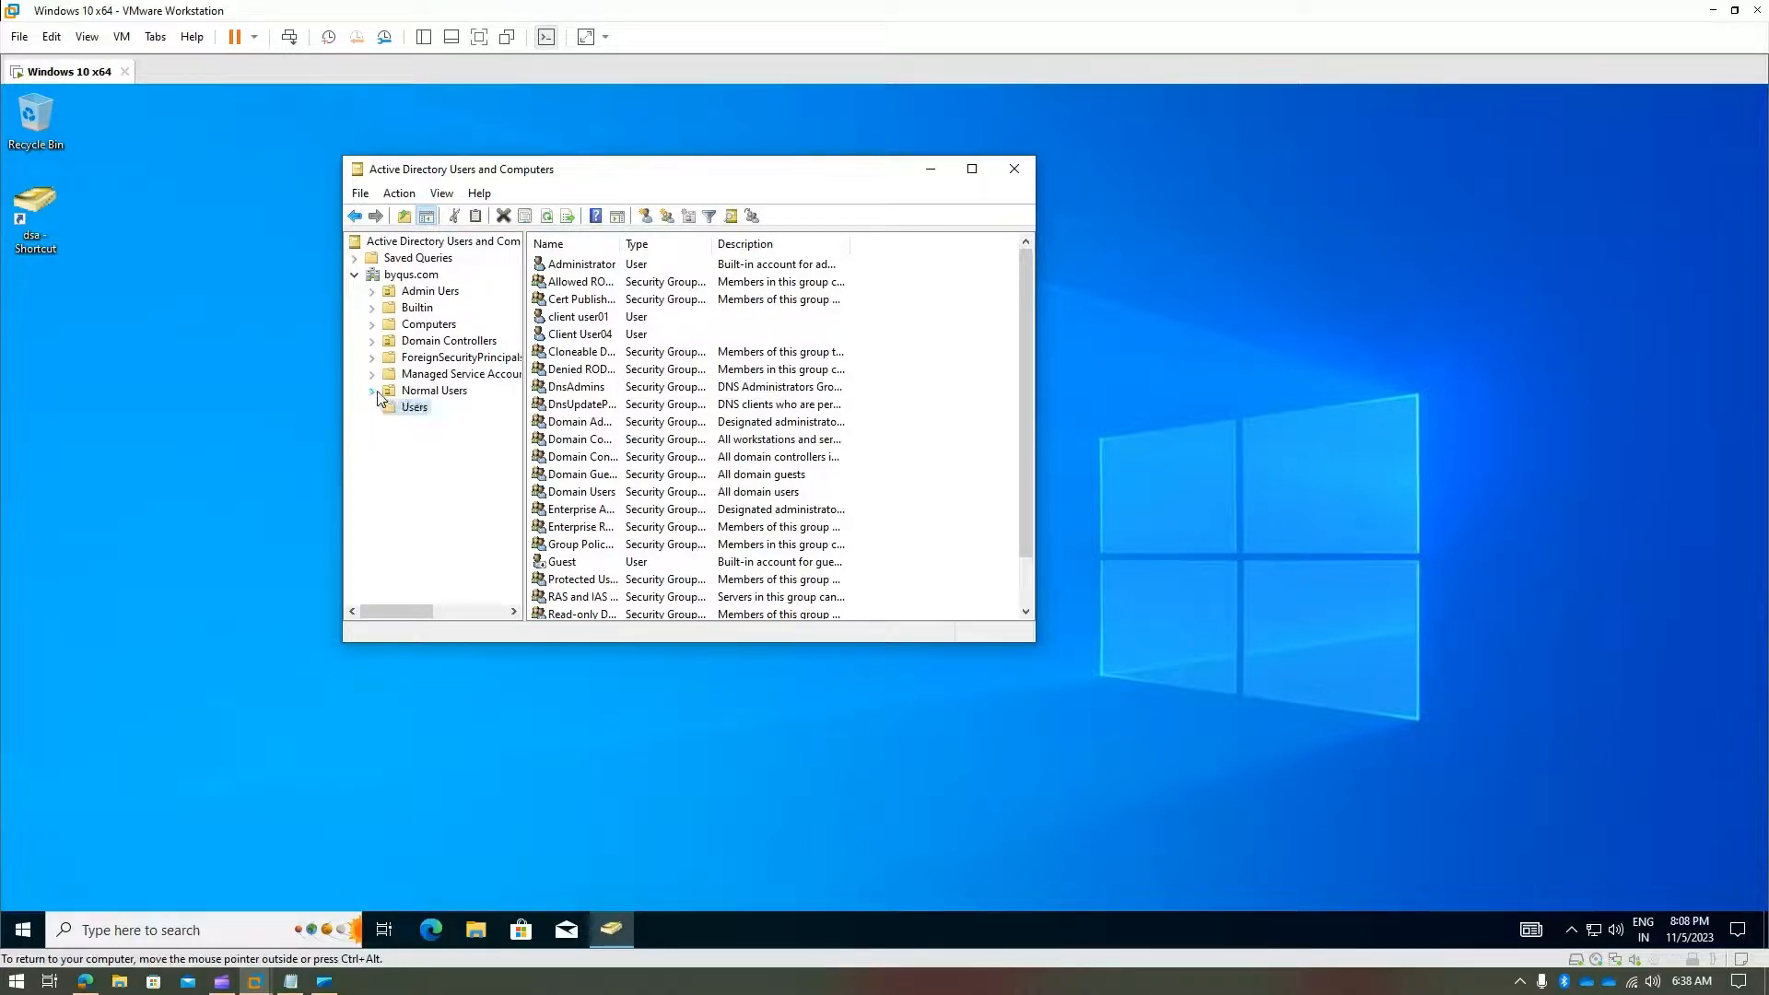
{"action": "right_click", "coordinate": [406, 275]}
{"action": "left_click", "coordinate": [497, 331]}
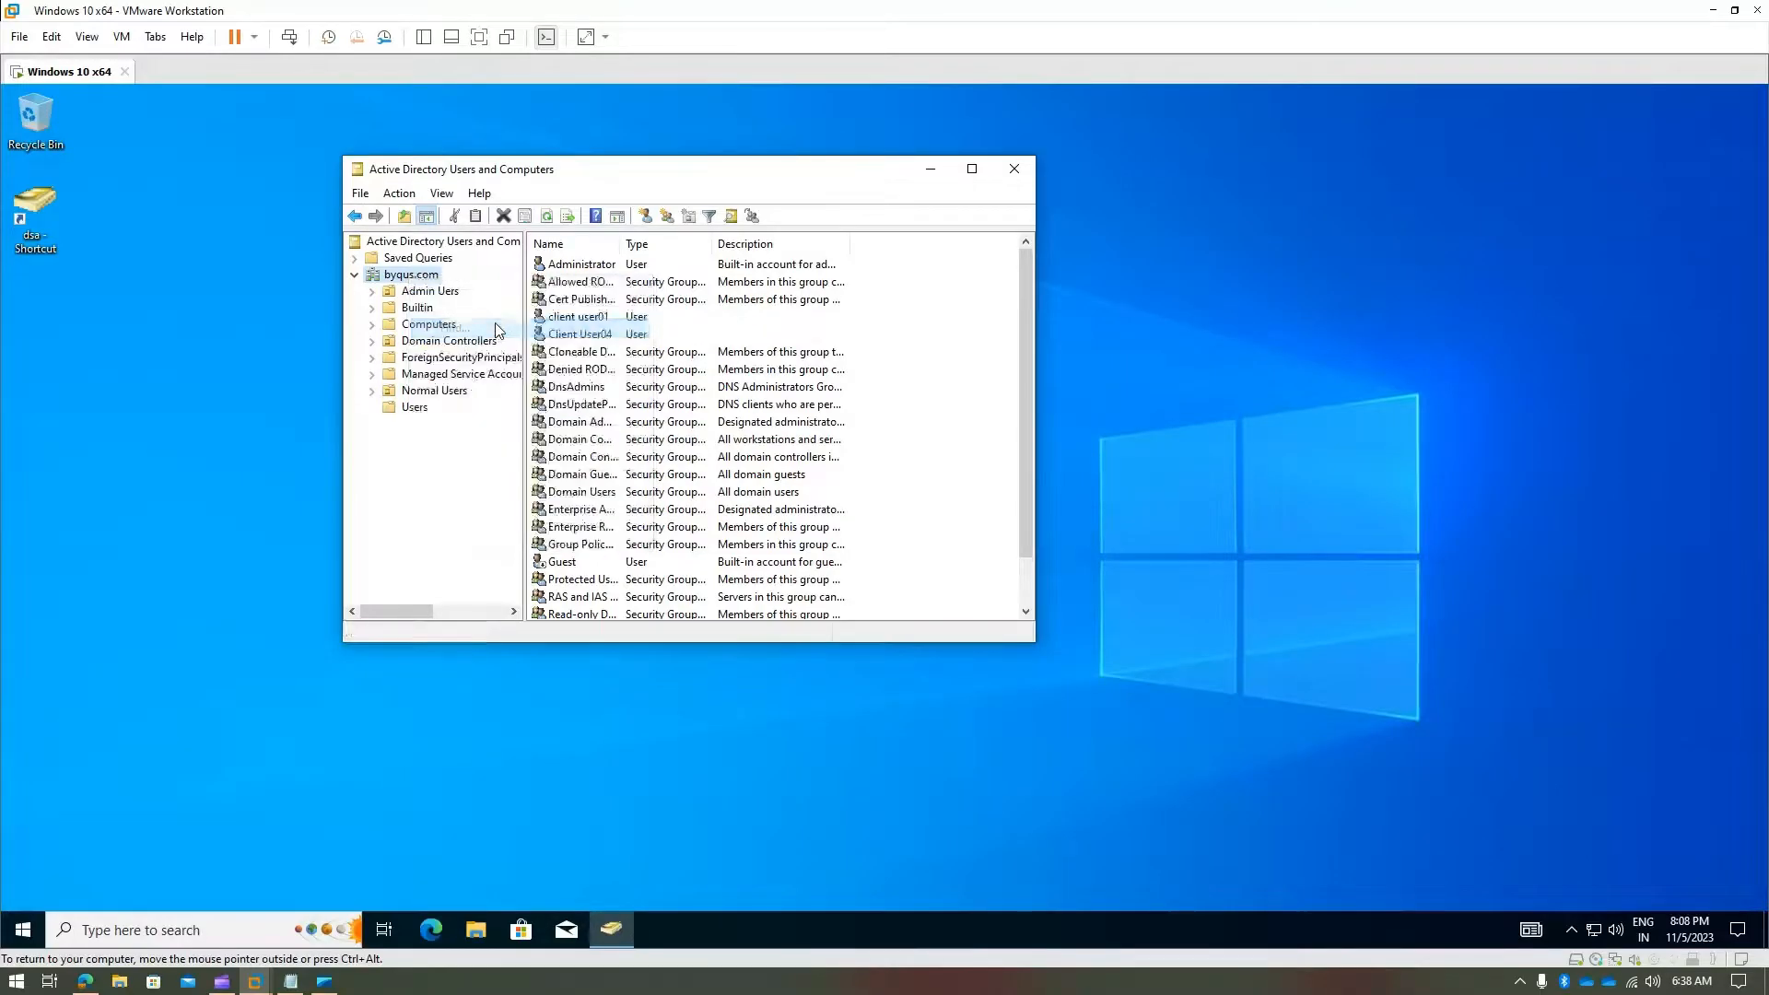
- Search for the name 'qwew' and close the Find dialog
{"action": "type", "text": "qwewe"}
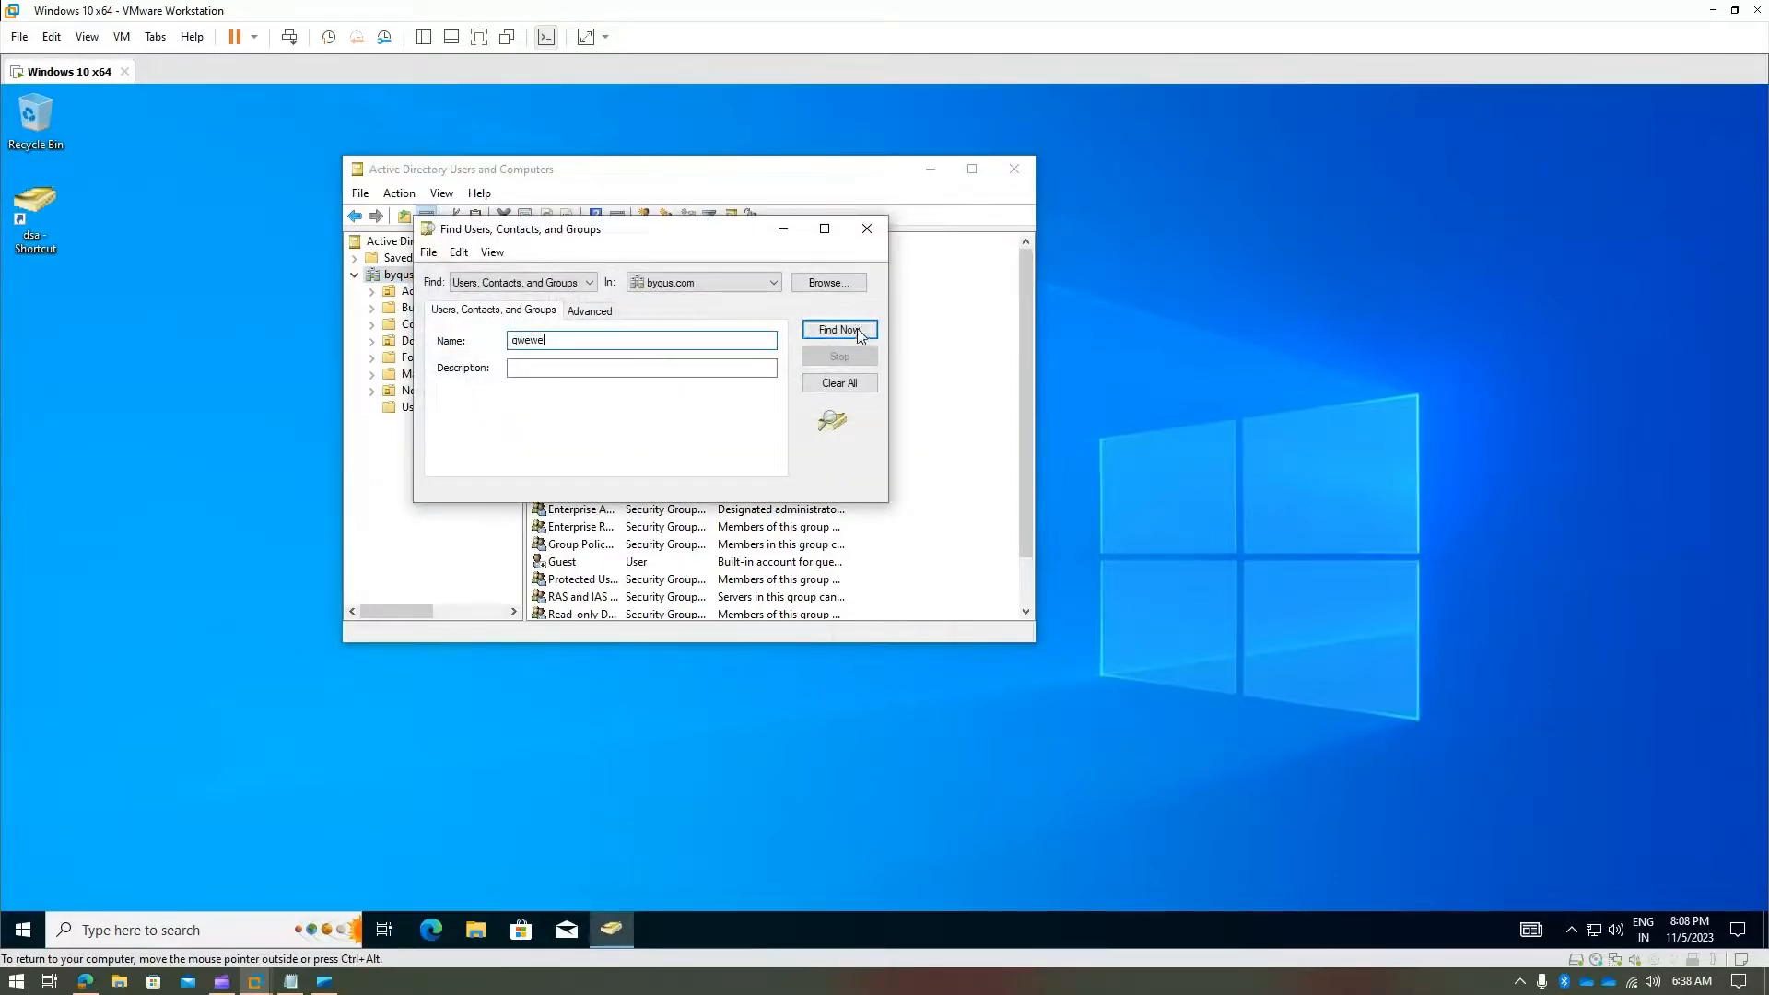
{"action": "left_click", "coordinate": [838, 330]}
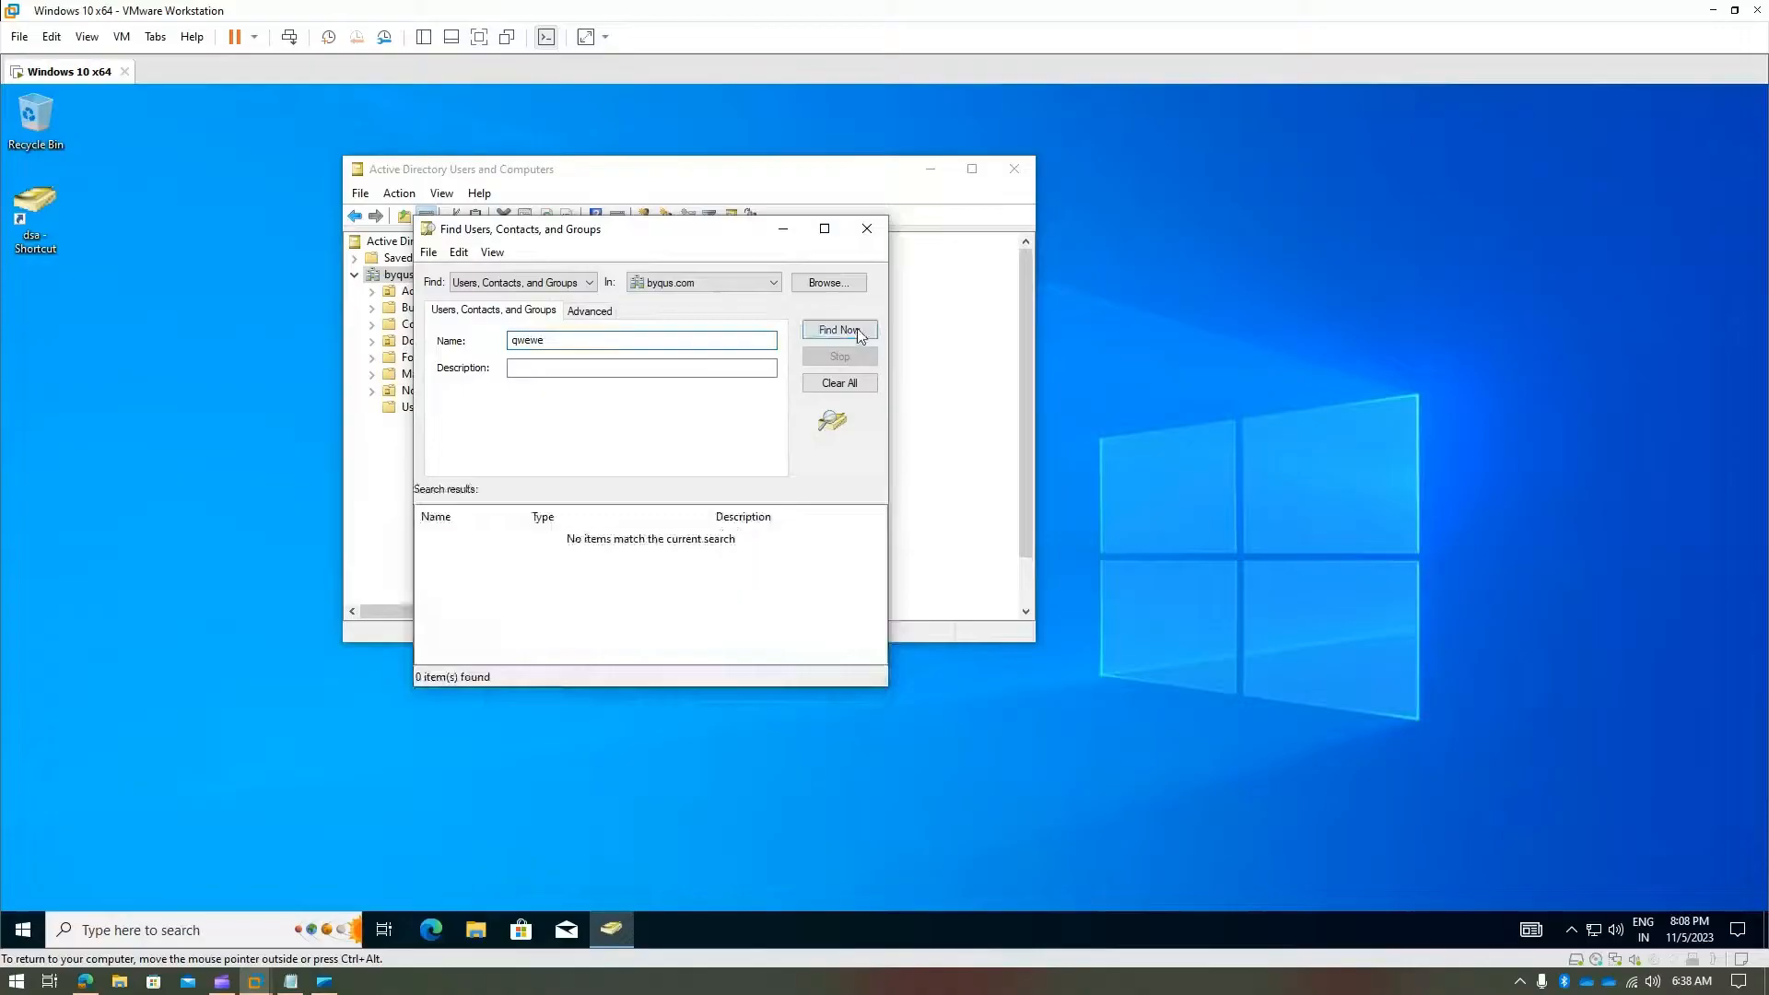
{"action": "left_click", "coordinate": [866, 229]}
- Select byqus.com in the tree to list its containers and the new user
{"action": "right_click", "coordinate": [422, 408]}
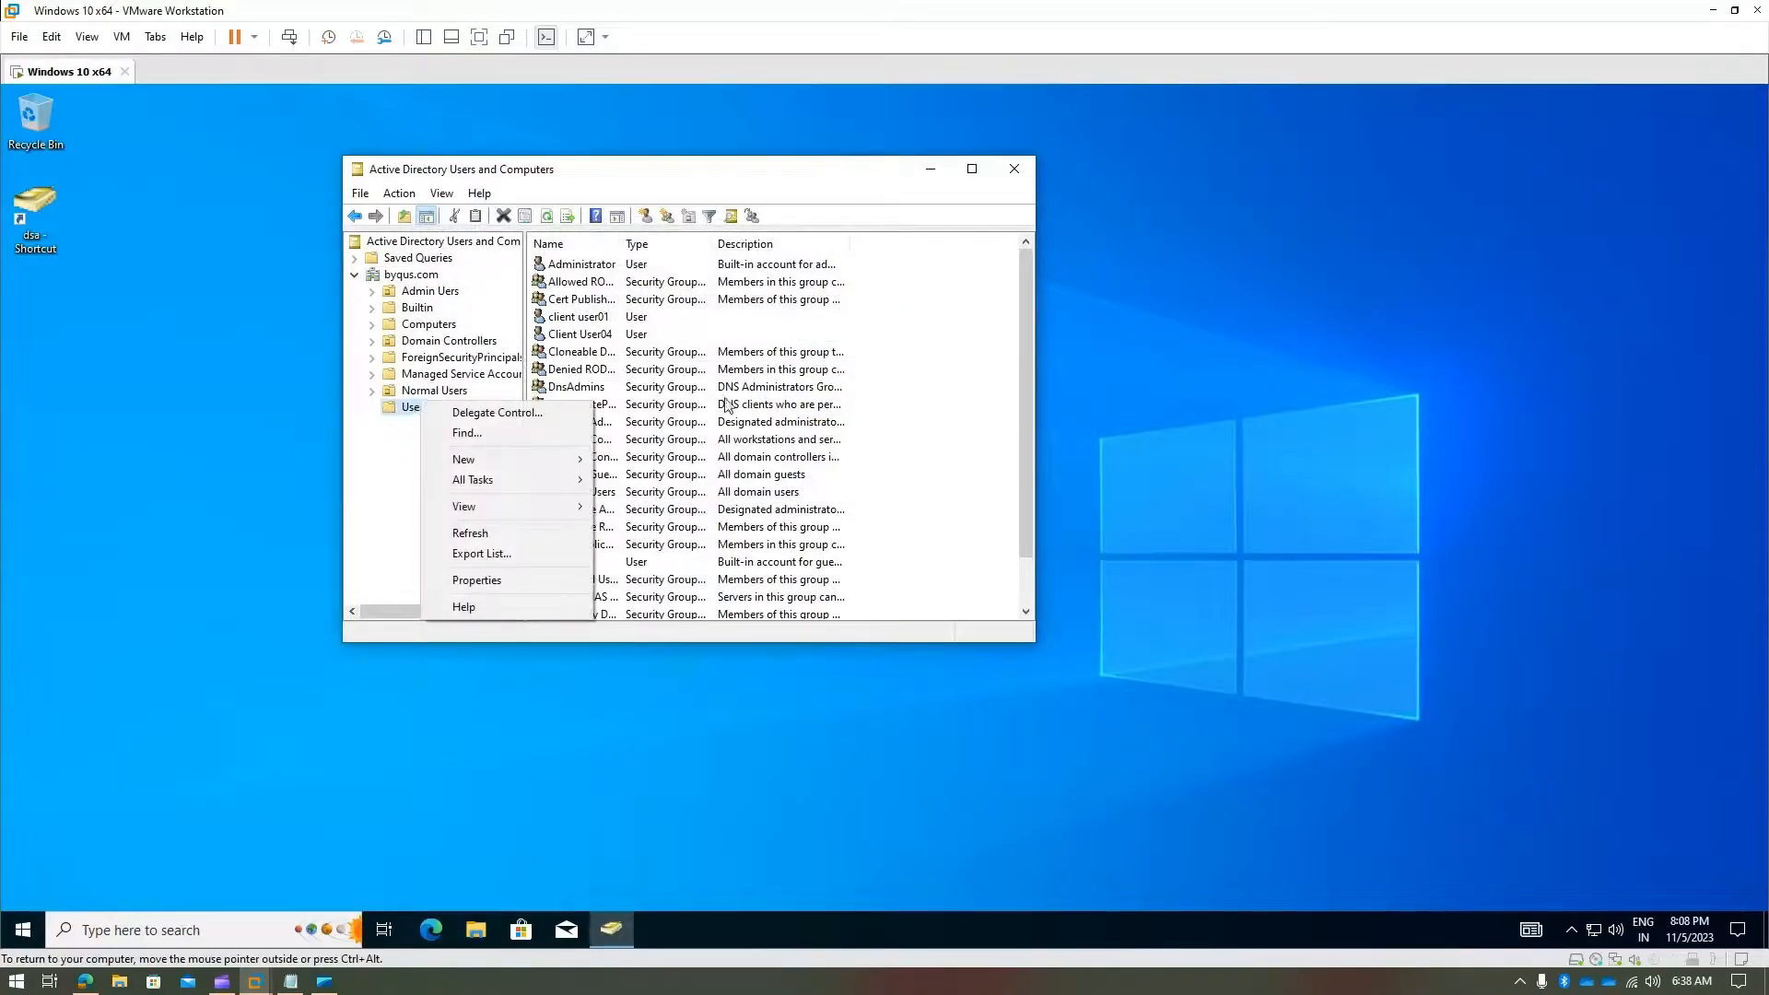
{"action": "left_click", "coordinate": [784, 411]}
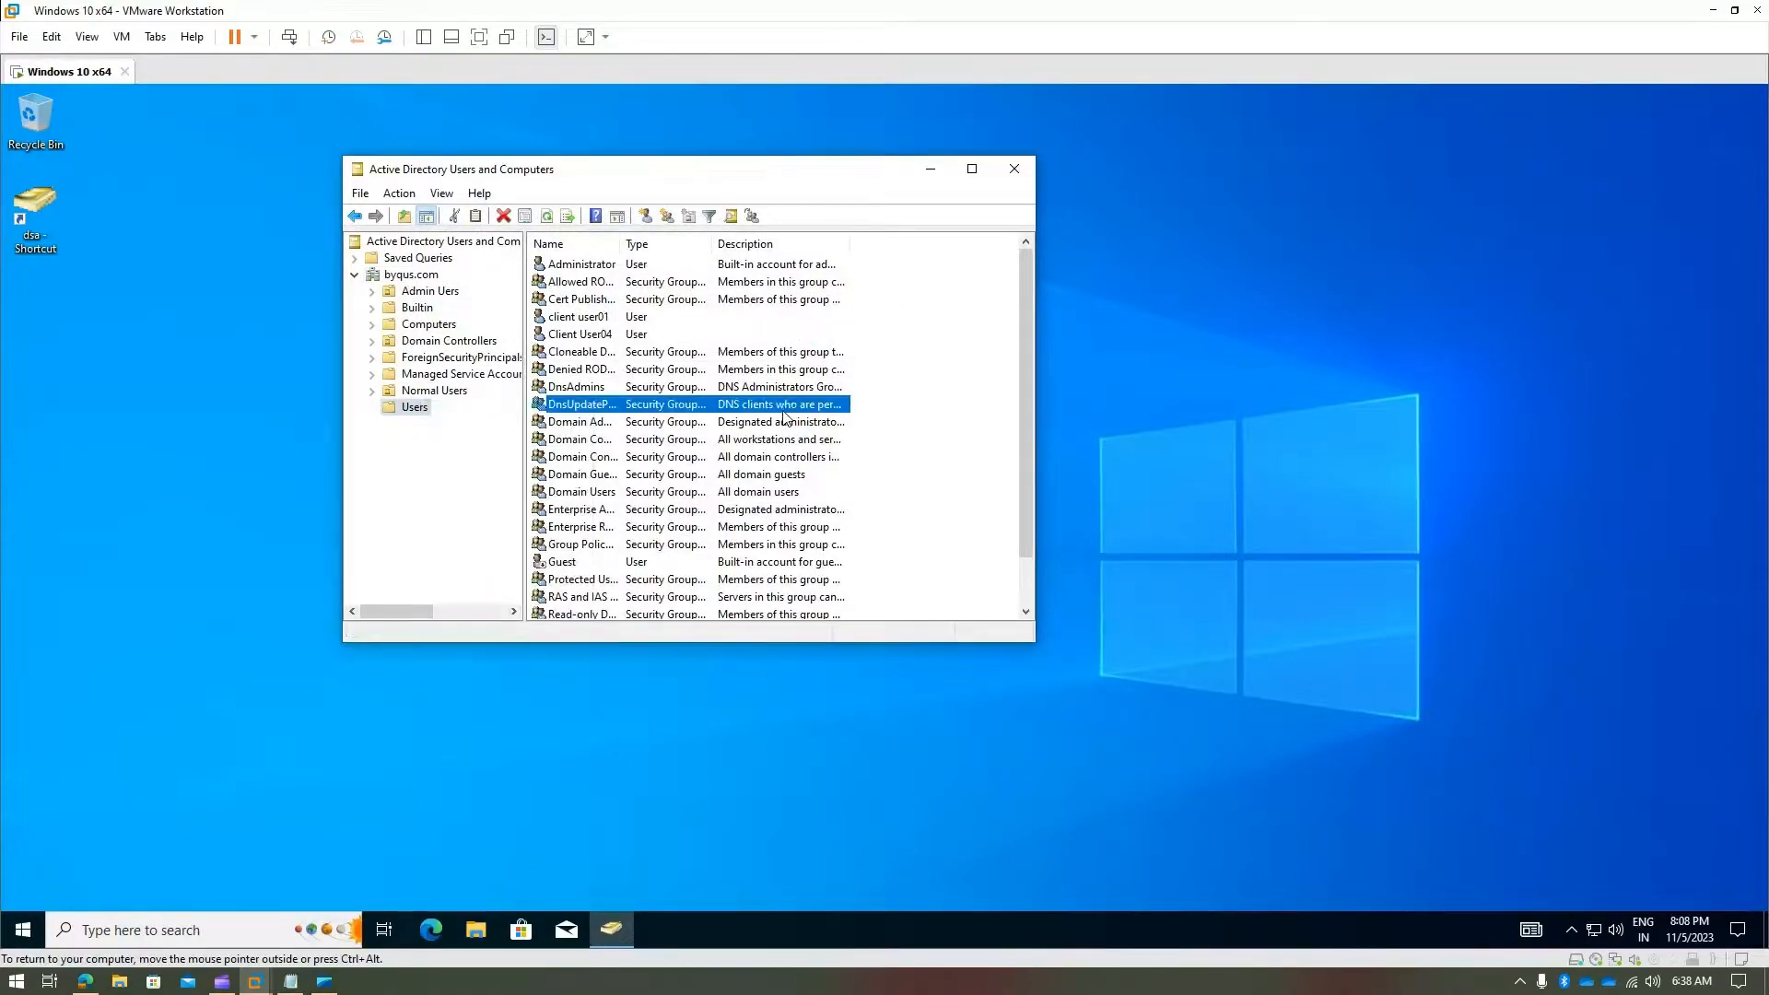
{"action": "right_click", "coordinate": [397, 409]}
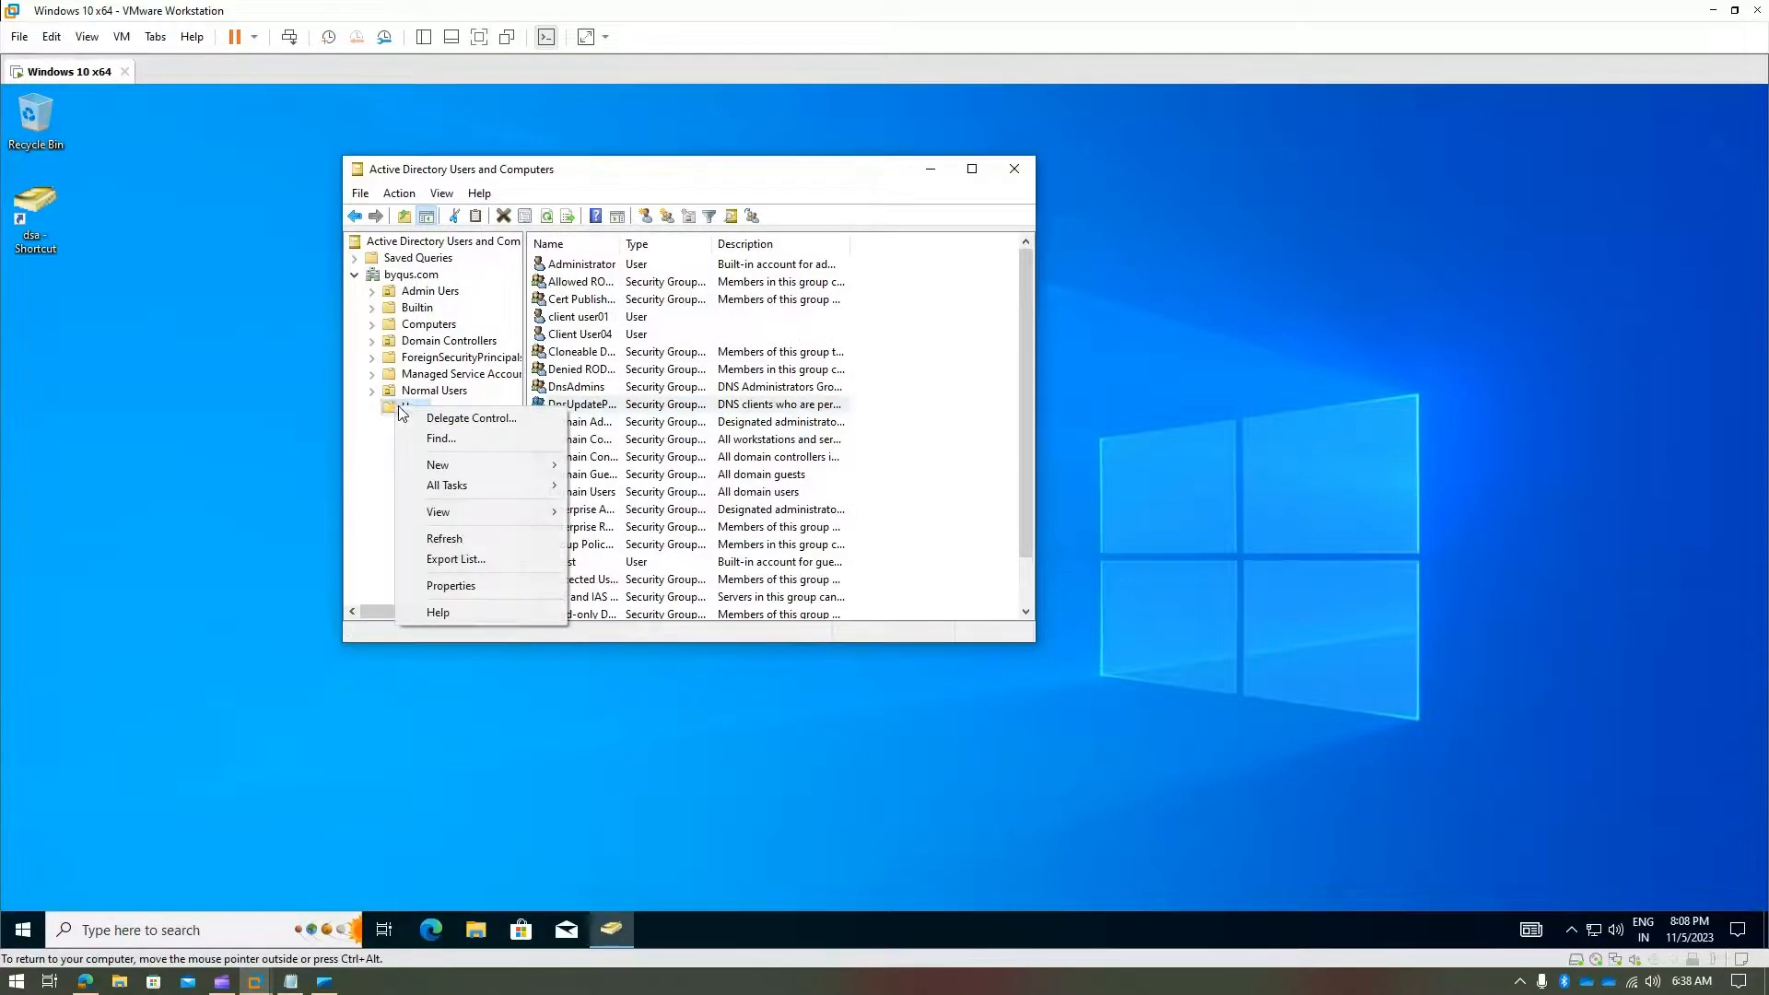
{"action": "left_click", "coordinate": [405, 275]}
{"action": "right_click", "coordinate": [423, 275]}
{"action": "left_click", "coordinate": [423, 274]}
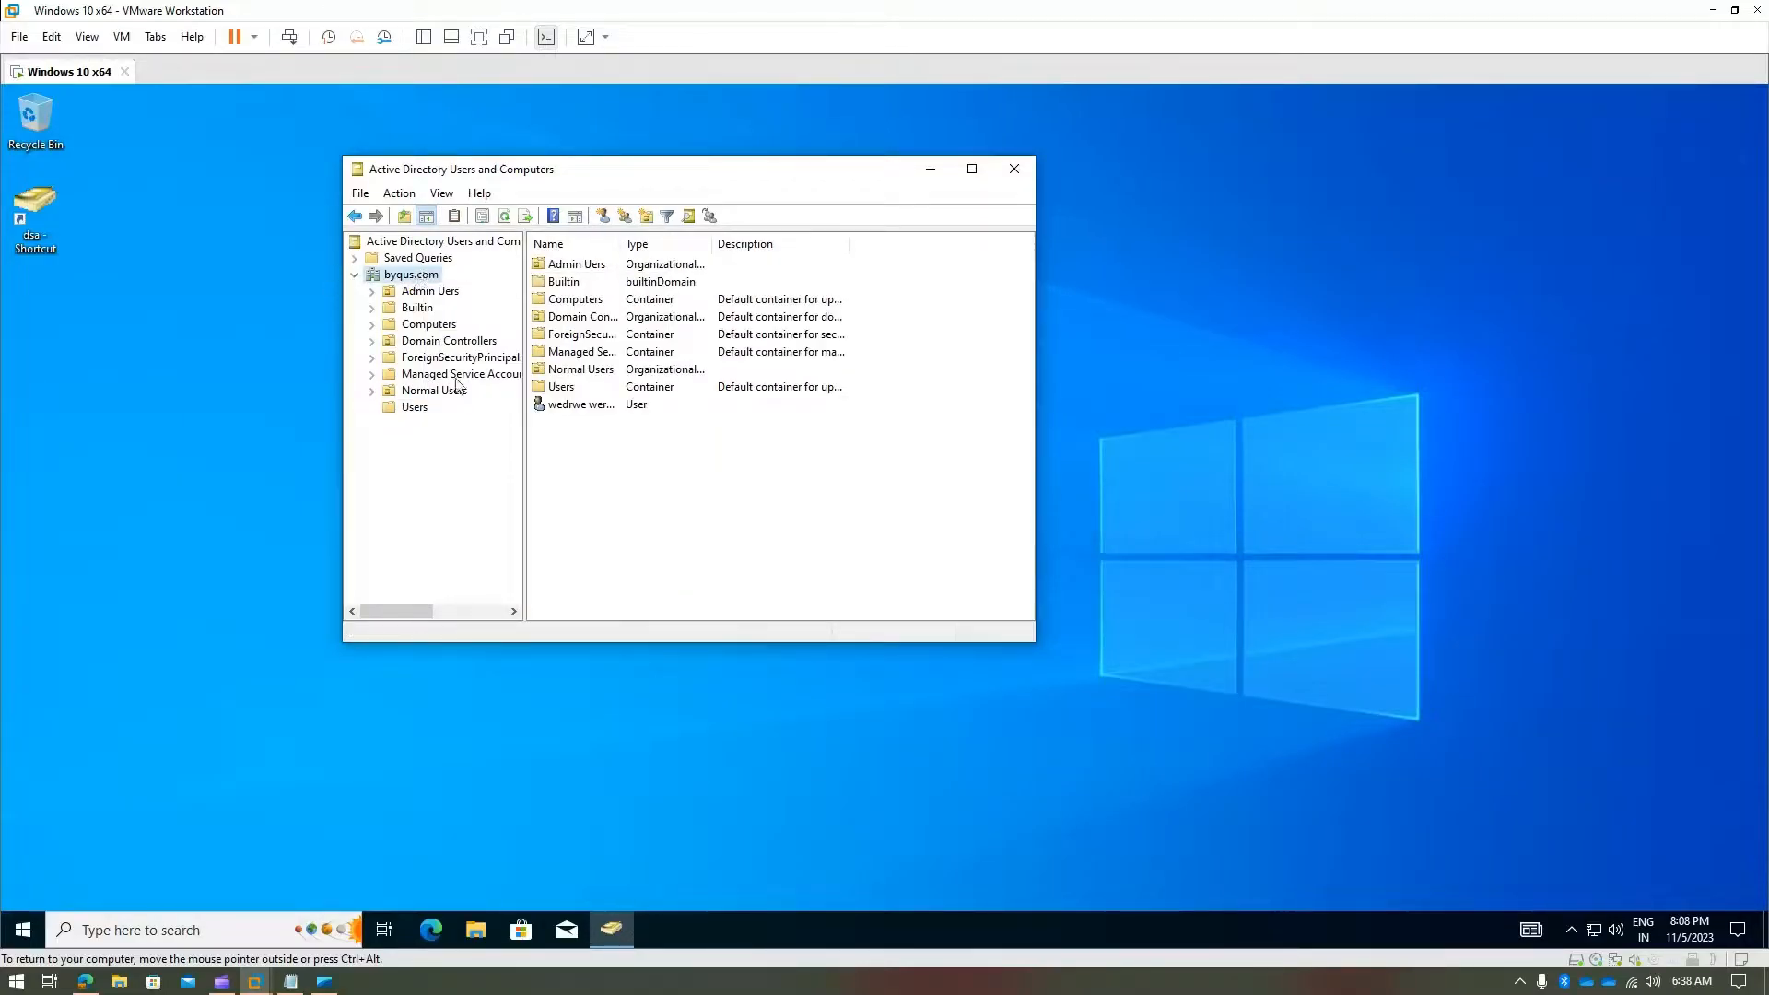
- Move the new user from the byqus.com root into Normal Users > Users
{"action": "right_click", "coordinate": [418, 282]}
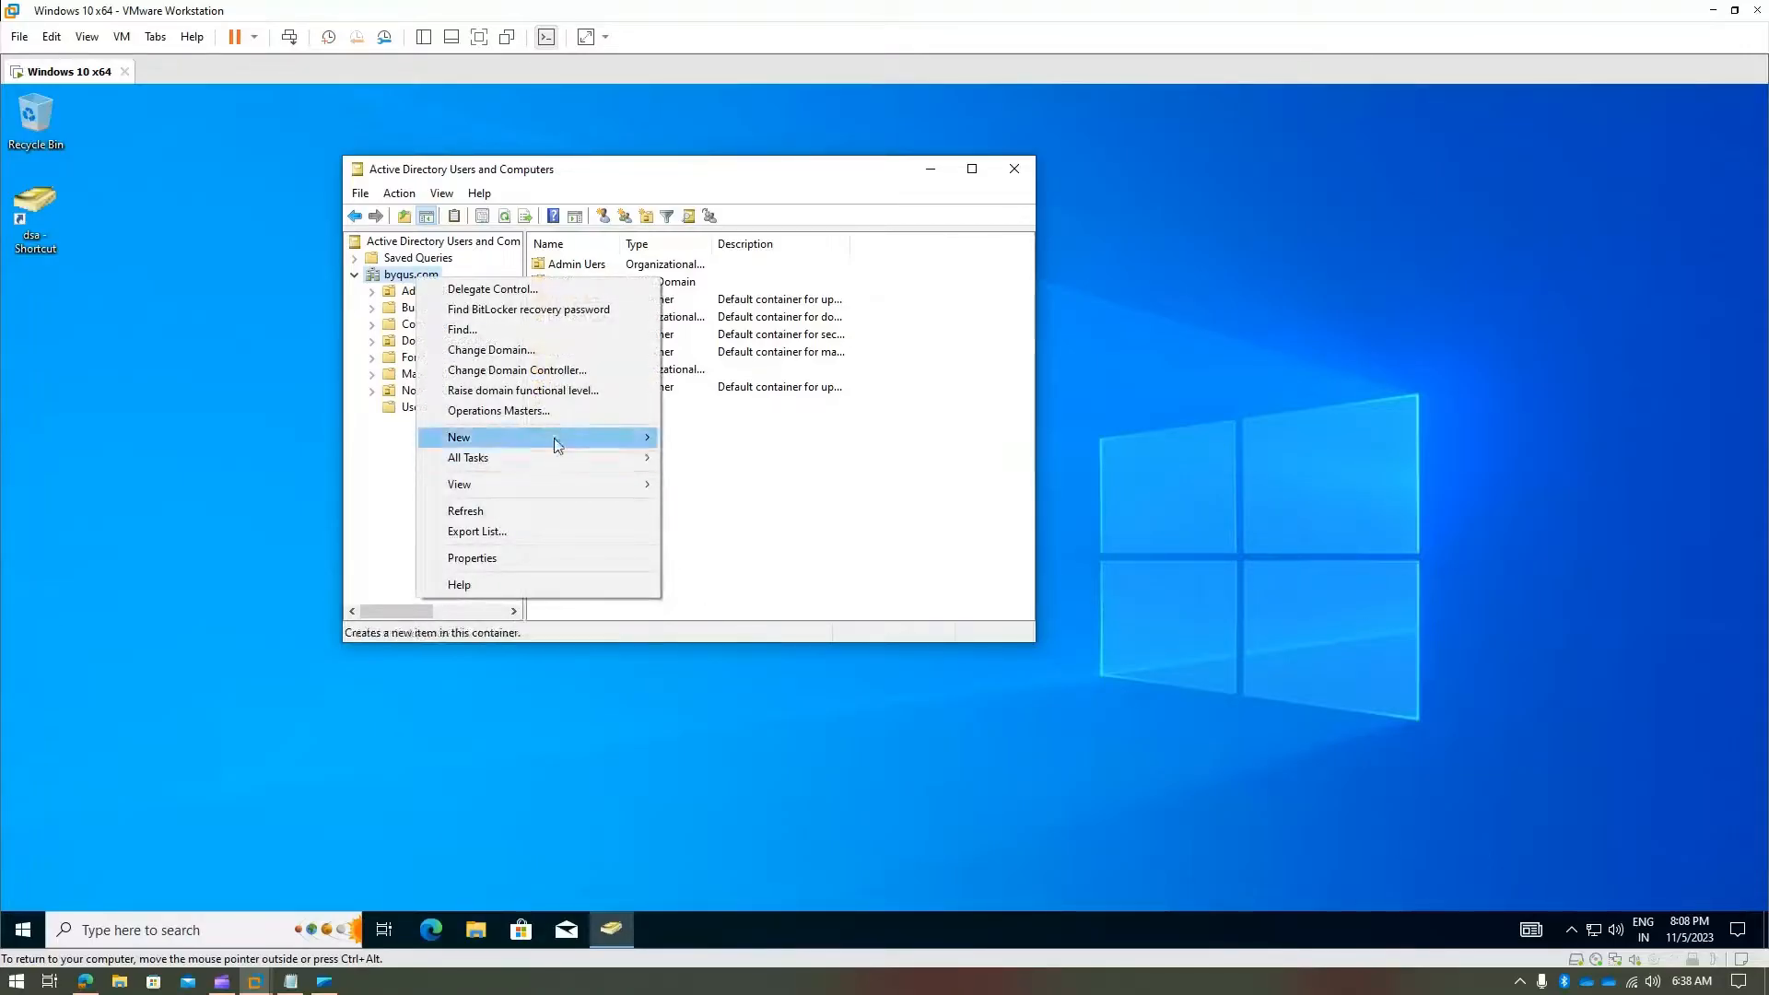
{"action": "left_click", "coordinate": [816, 482]}
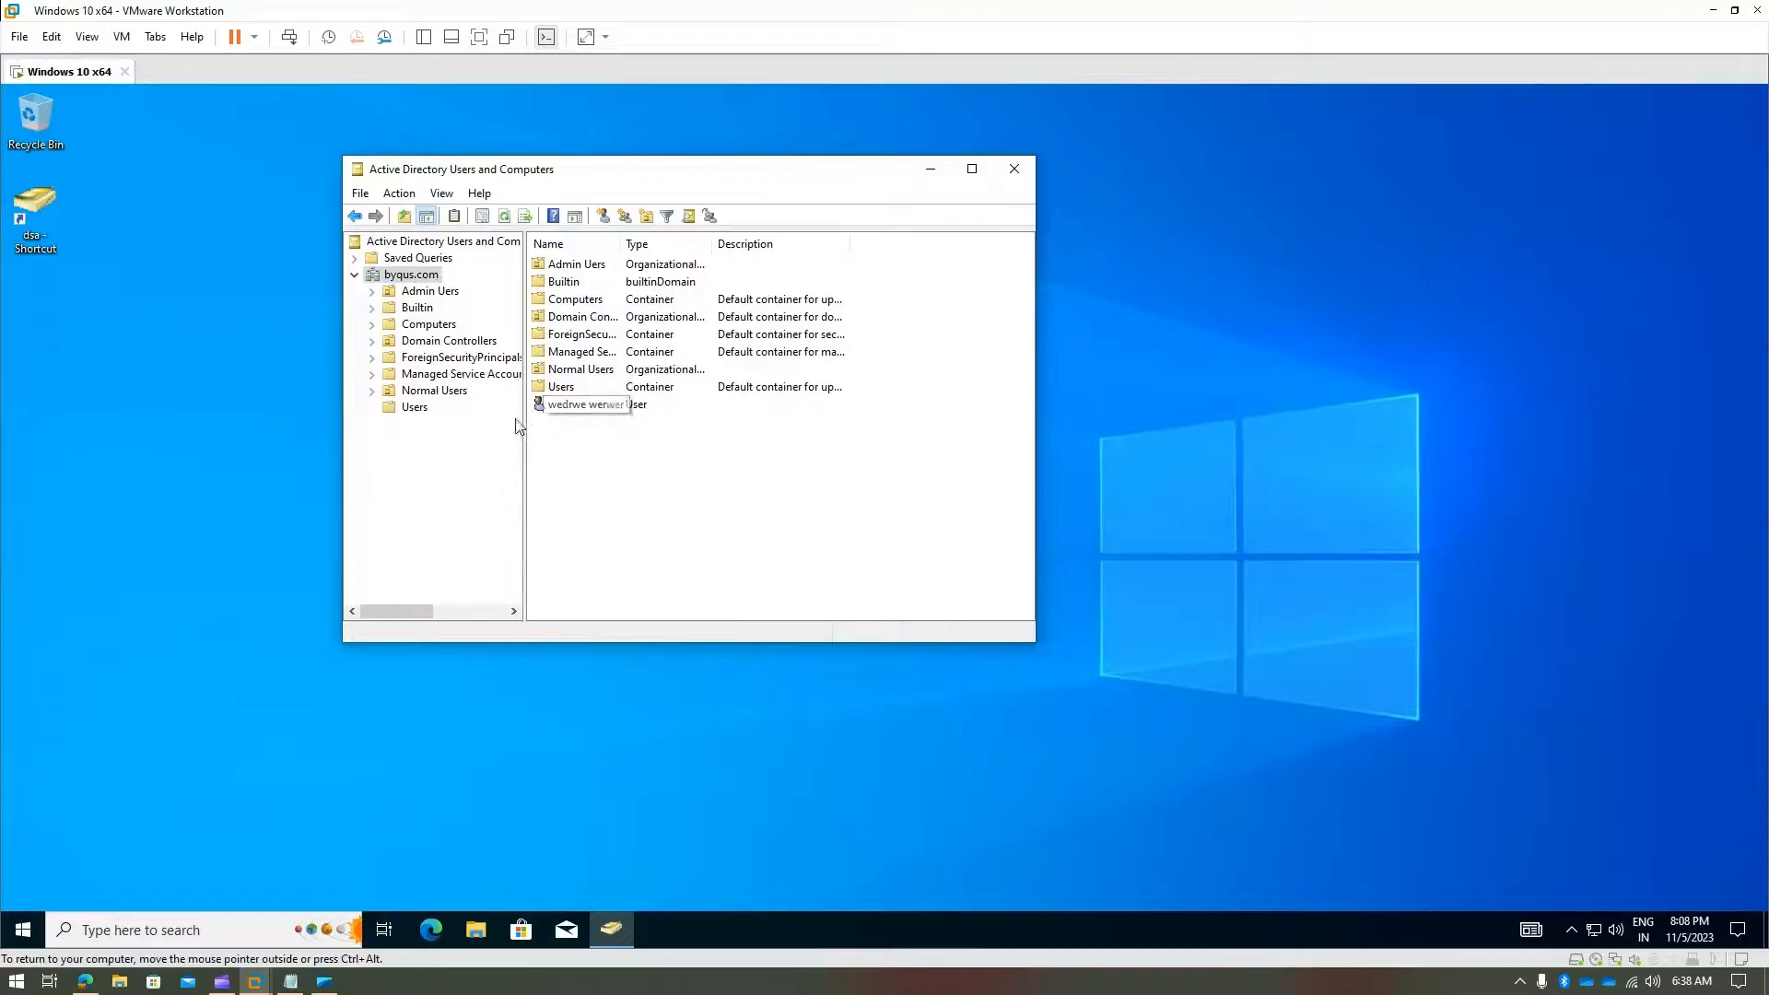
{"action": "left_click", "coordinate": [565, 405]}
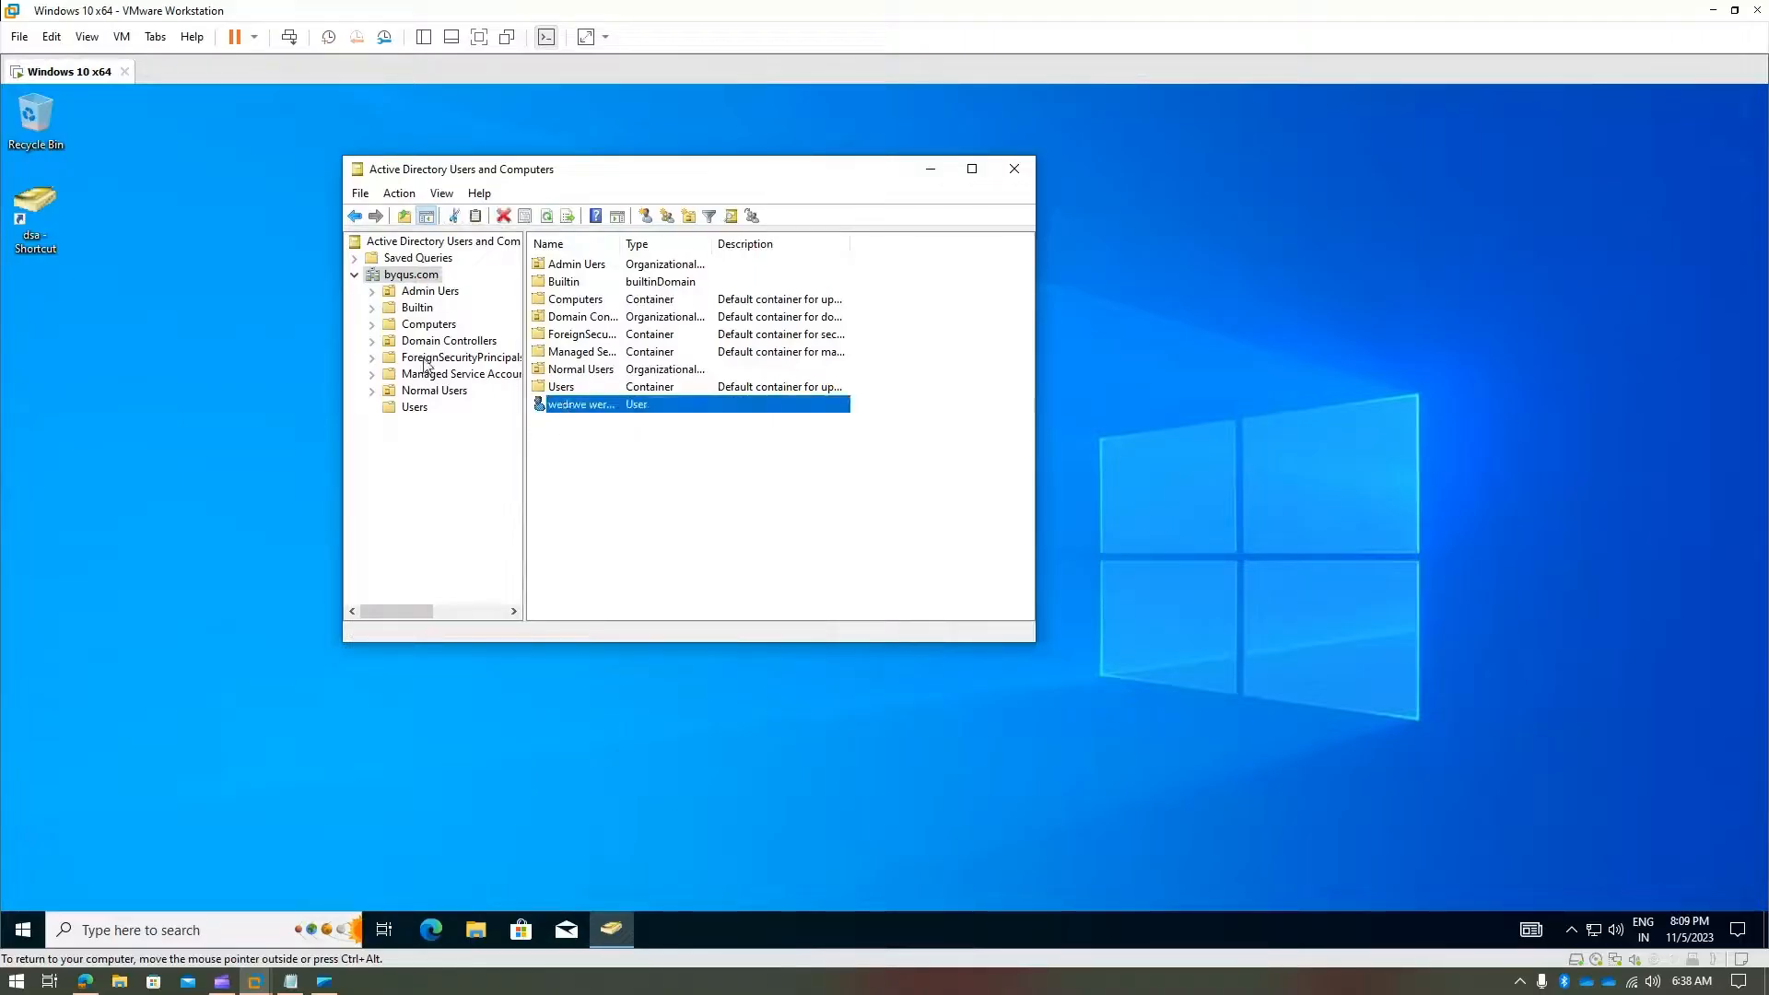
{"action": "left_click", "coordinate": [619, 440]}
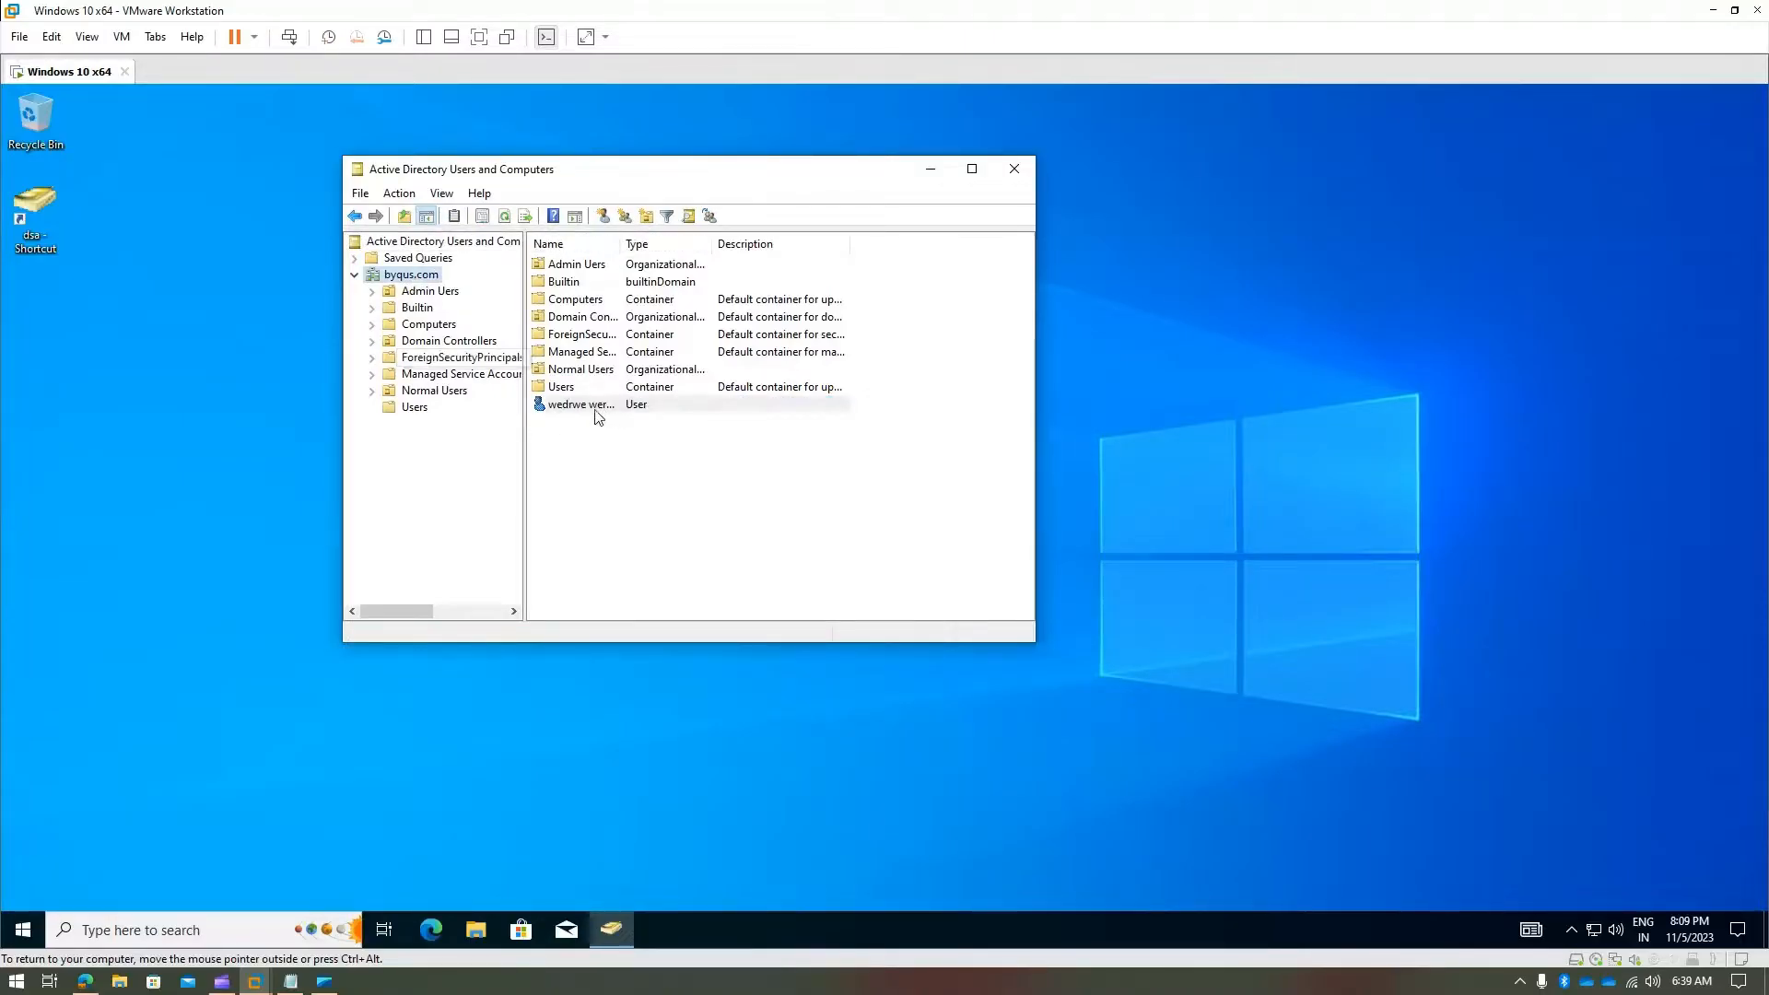
{"action": "right_click", "coordinate": [594, 406]}
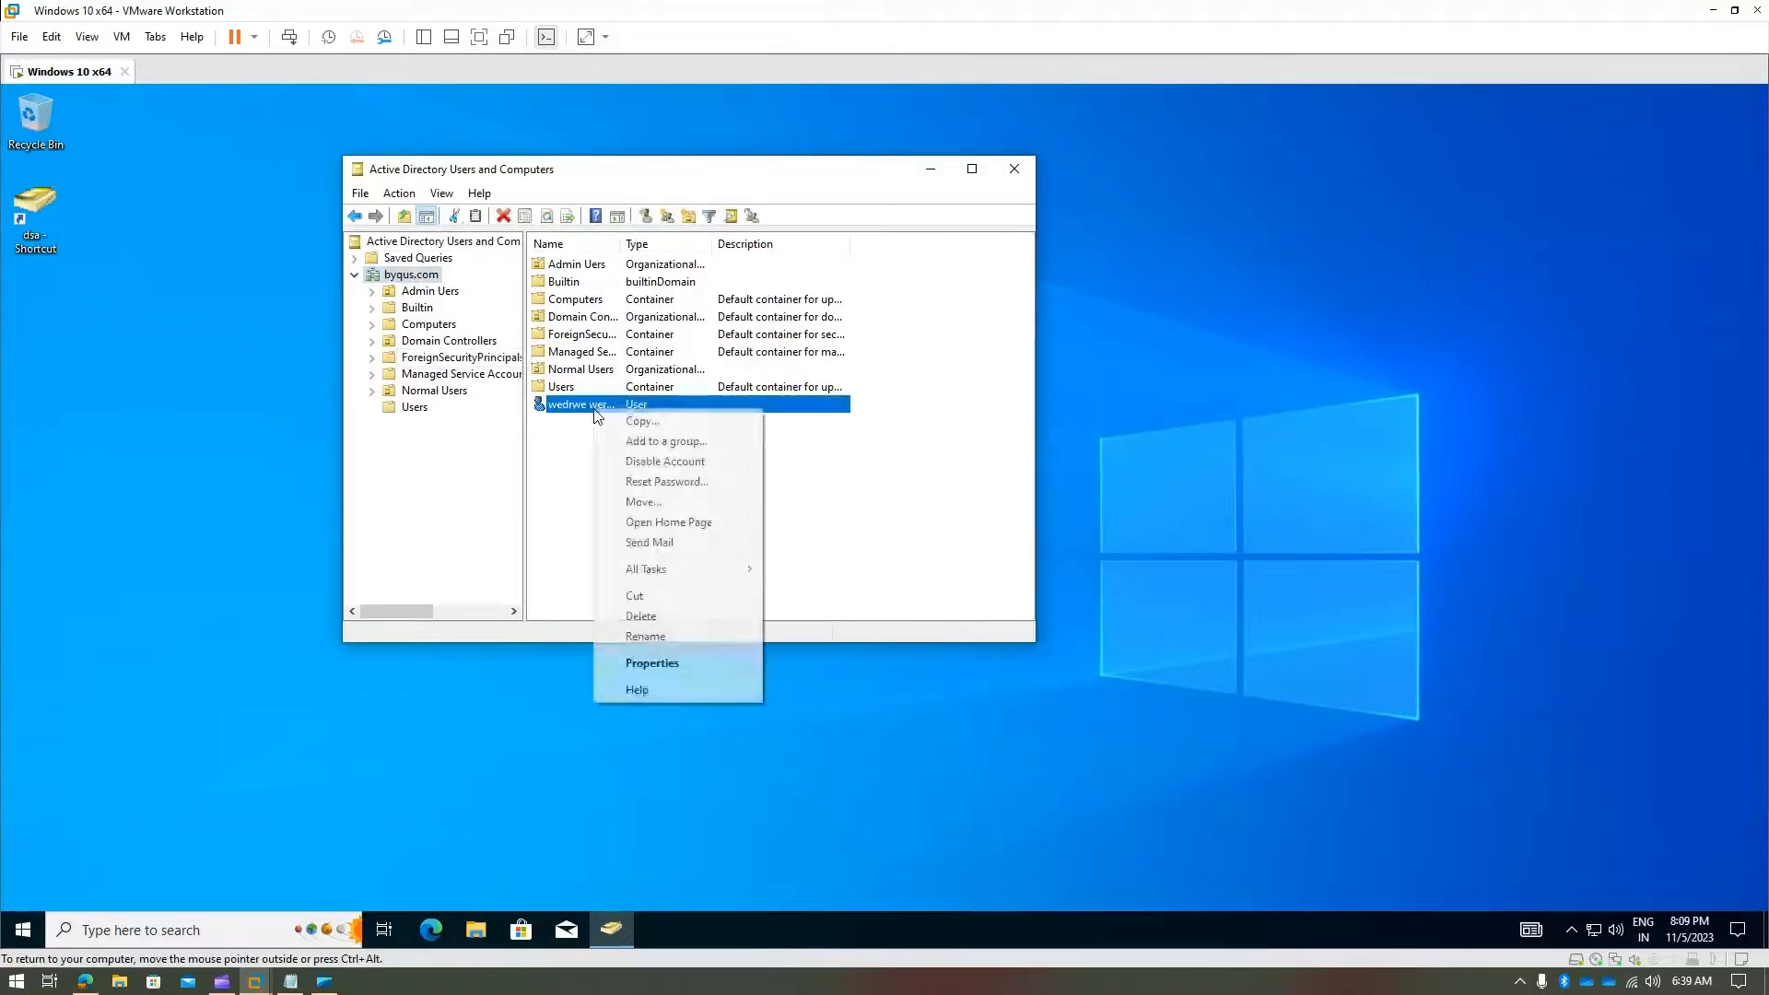
{"action": "left_click", "coordinate": [715, 501]}
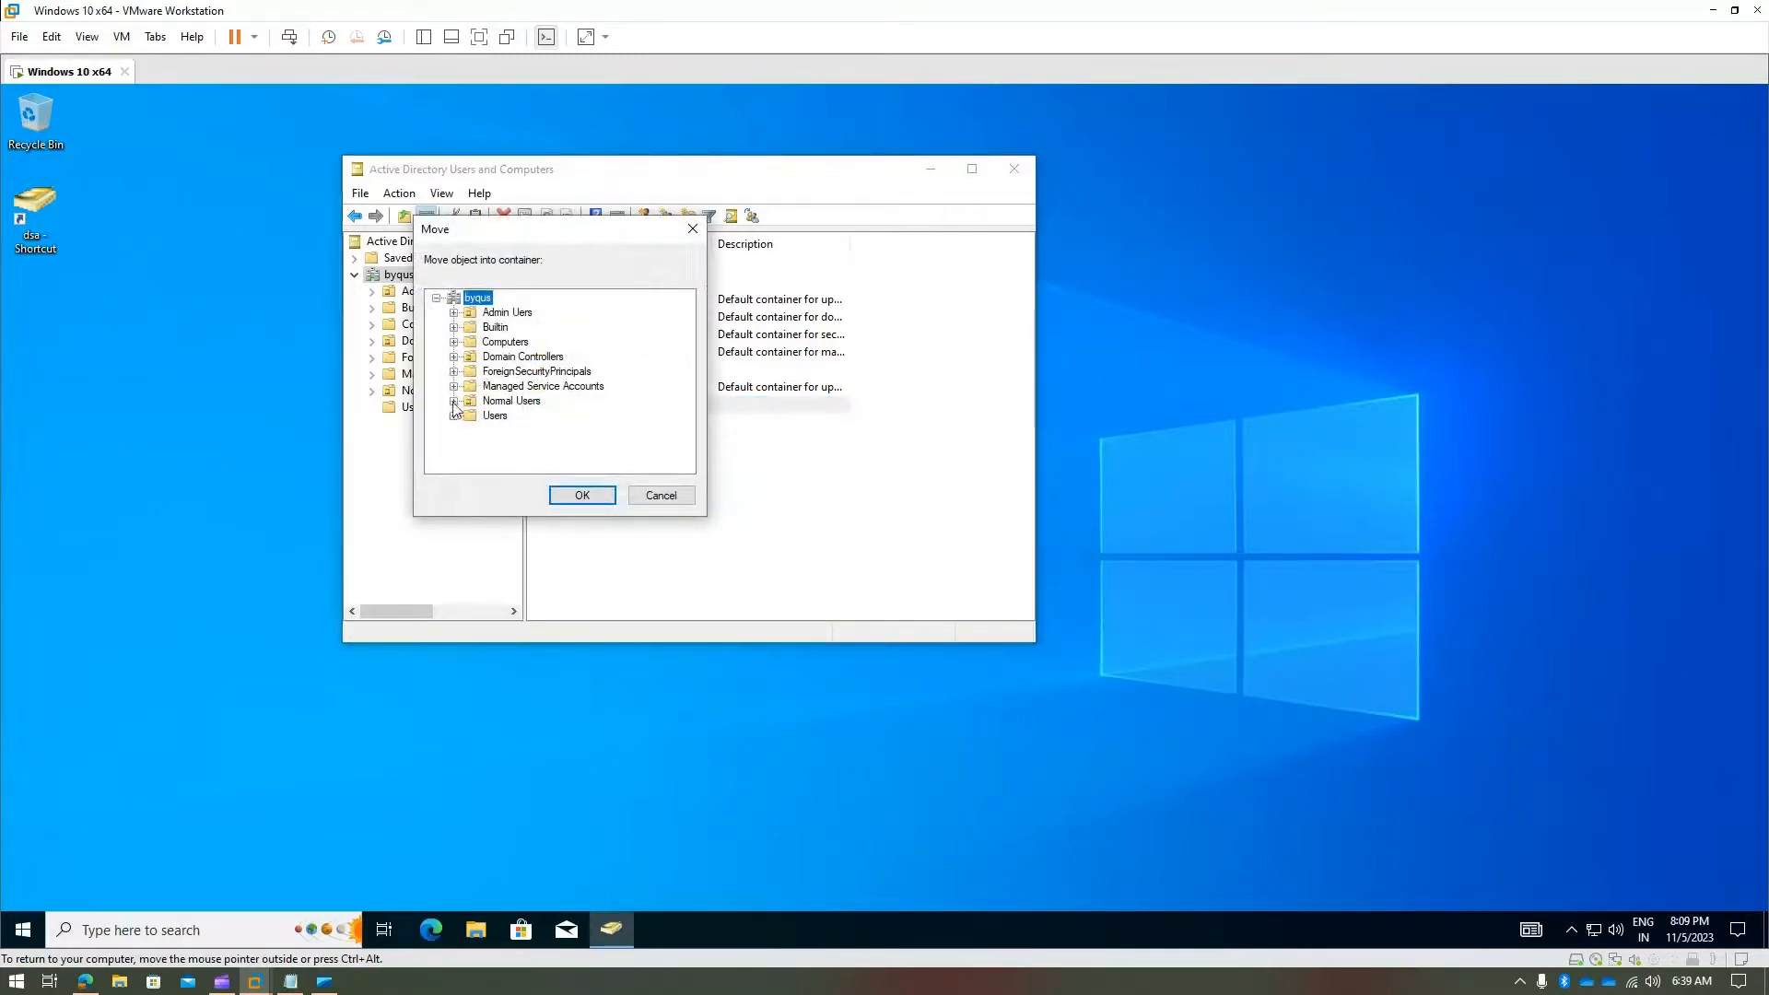
{"action": "left_click", "coordinate": [454, 400]}
{"action": "left_click", "coordinate": [521, 417]}
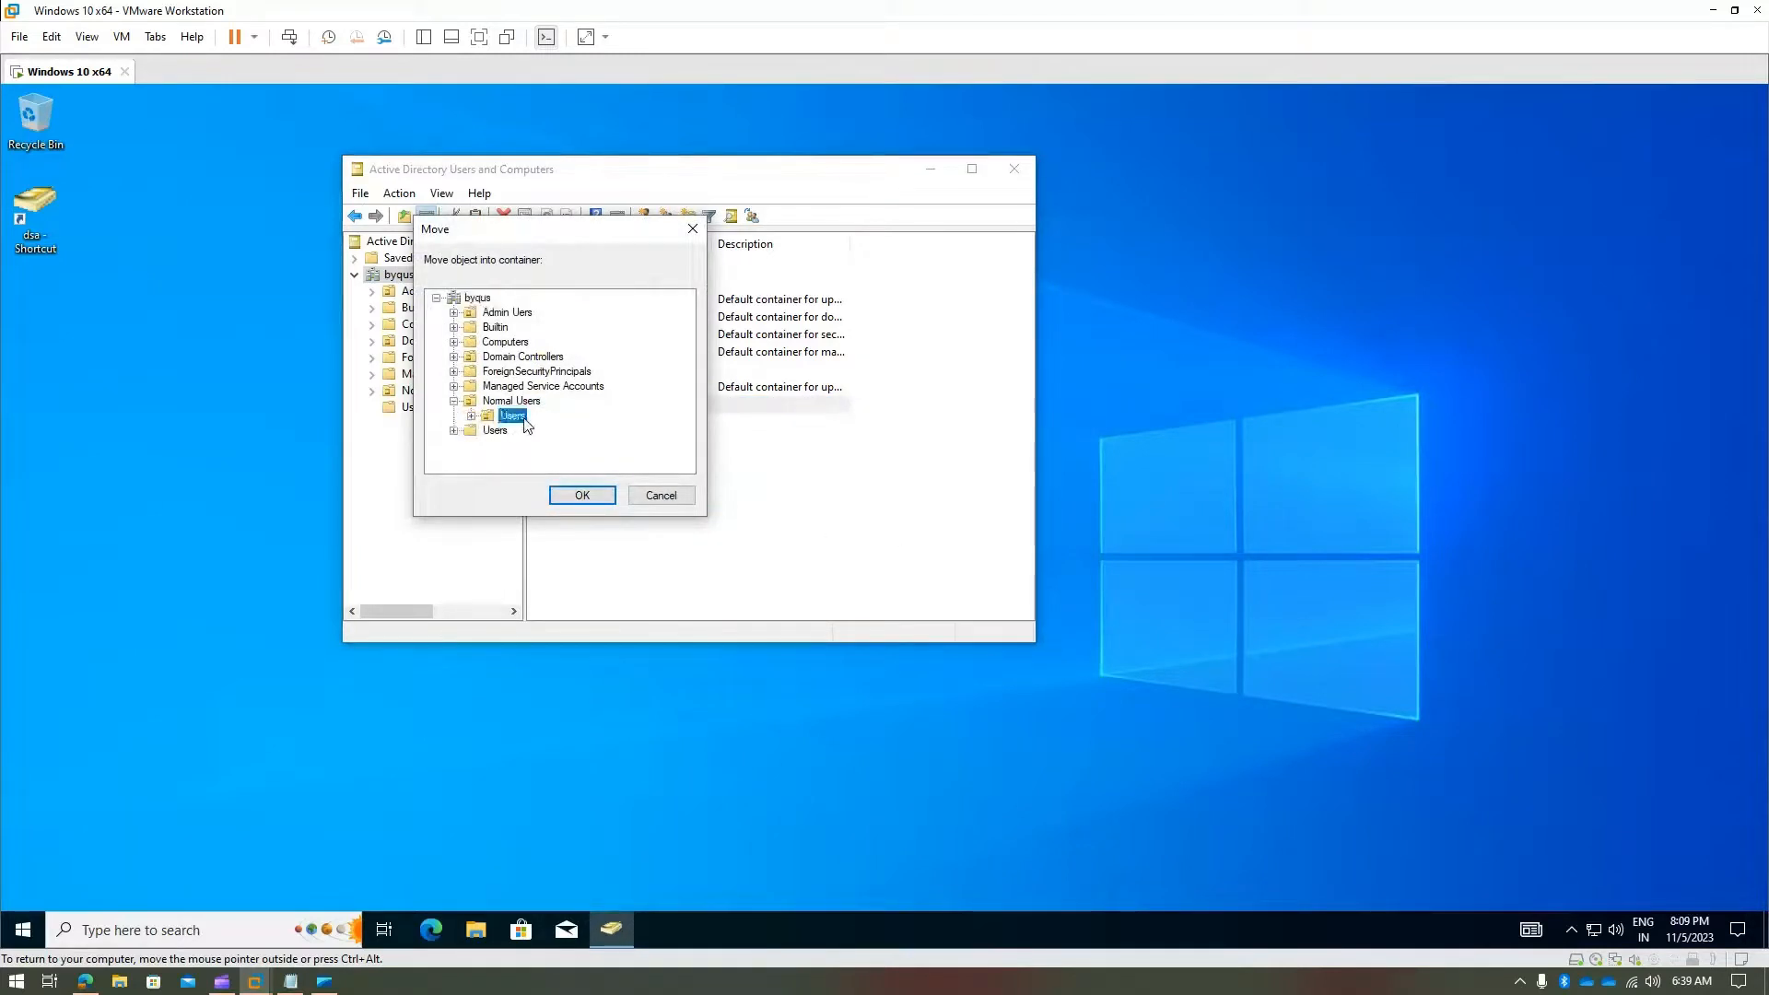
{"action": "left_click", "coordinate": [582, 495]}
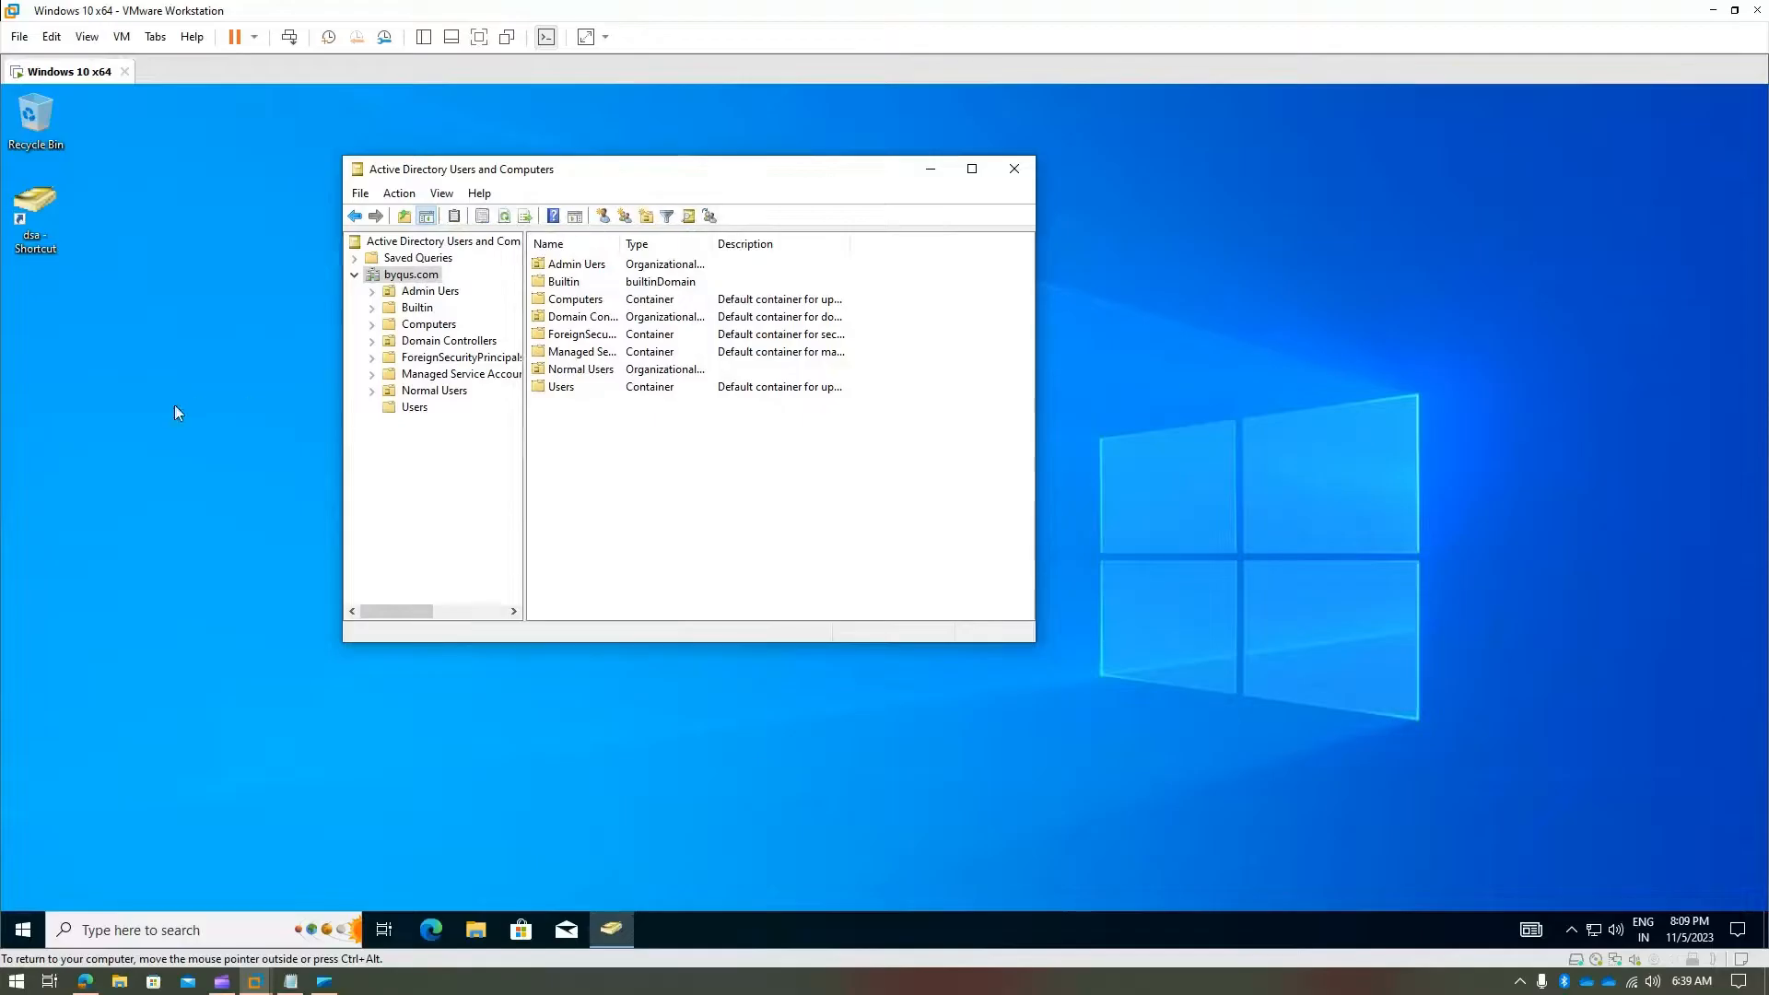
- Open Normal Users > Users and widen the Name column to confirm the moved user
{"action": "left_click", "coordinate": [372, 392]}
{"action": "left_click", "coordinate": [424, 407]}
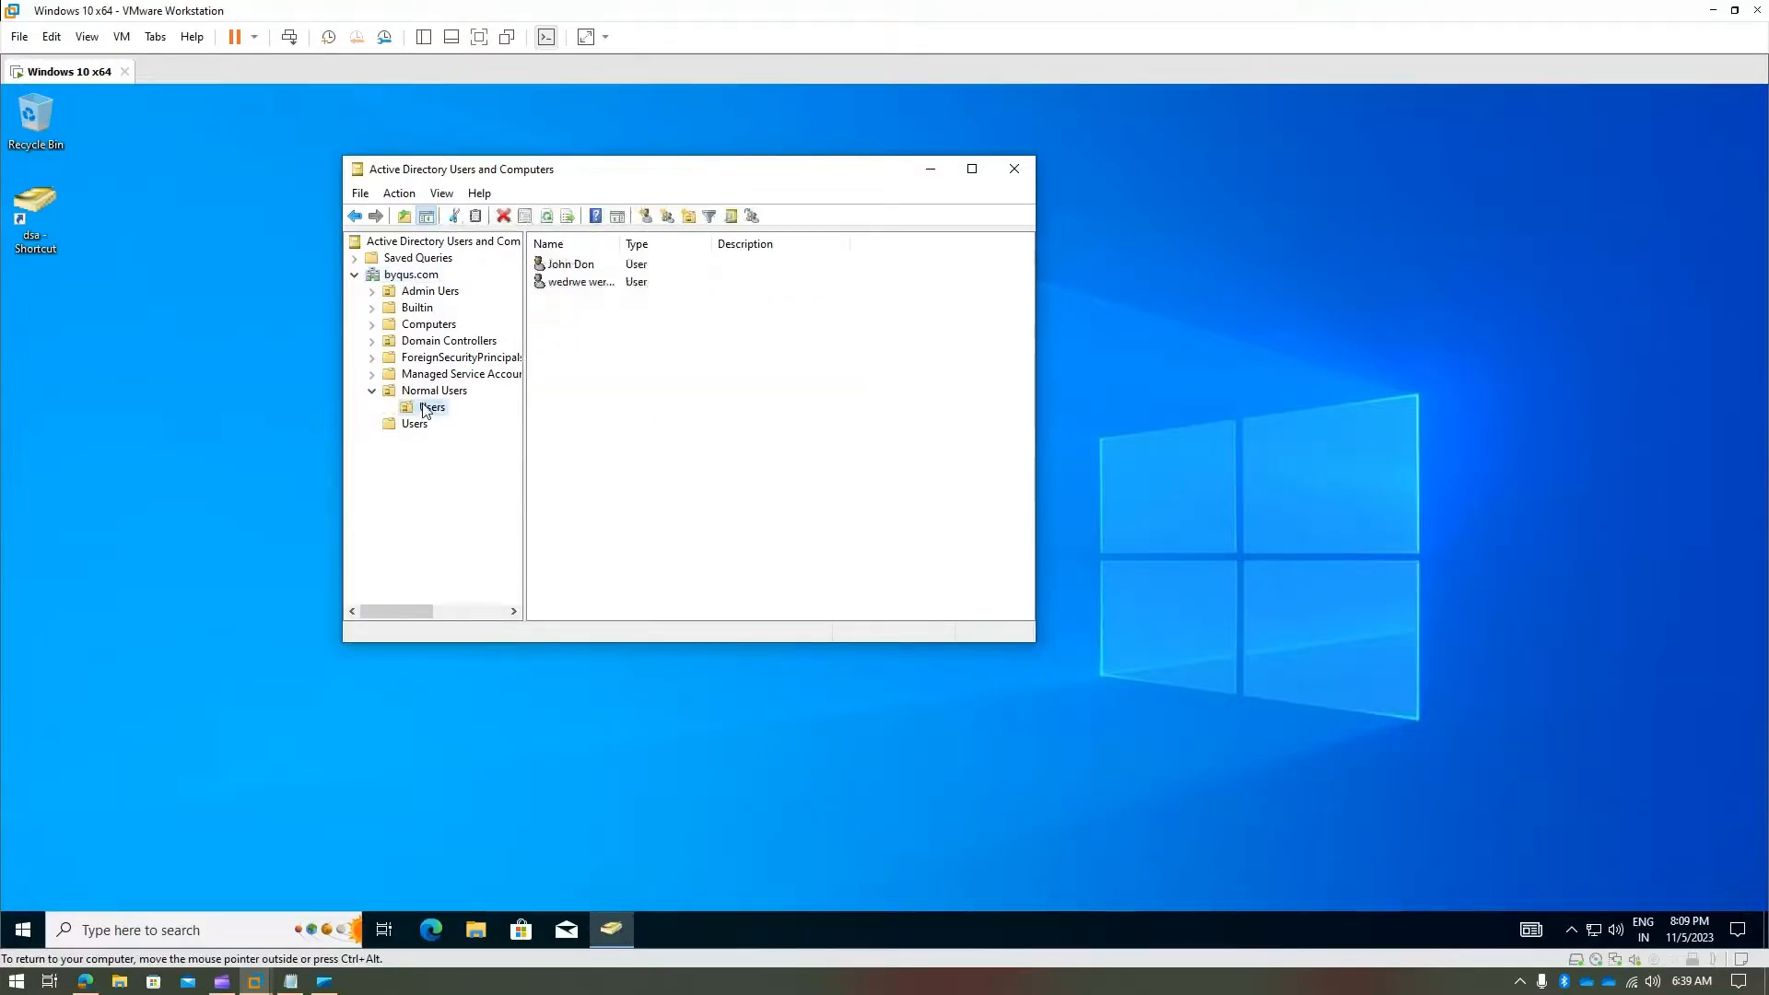
{"action": "left_click", "coordinate": [582, 282]}
{"action": "mouse_move", "coordinate": [621, 243]}
{"action": "left_mouse_down"}
{"action": "mouse_move", "coordinate": [872, 243]}
{"action": "mouse_move", "coordinate": [645, 243]}
{"action": "left_mouse_up"}
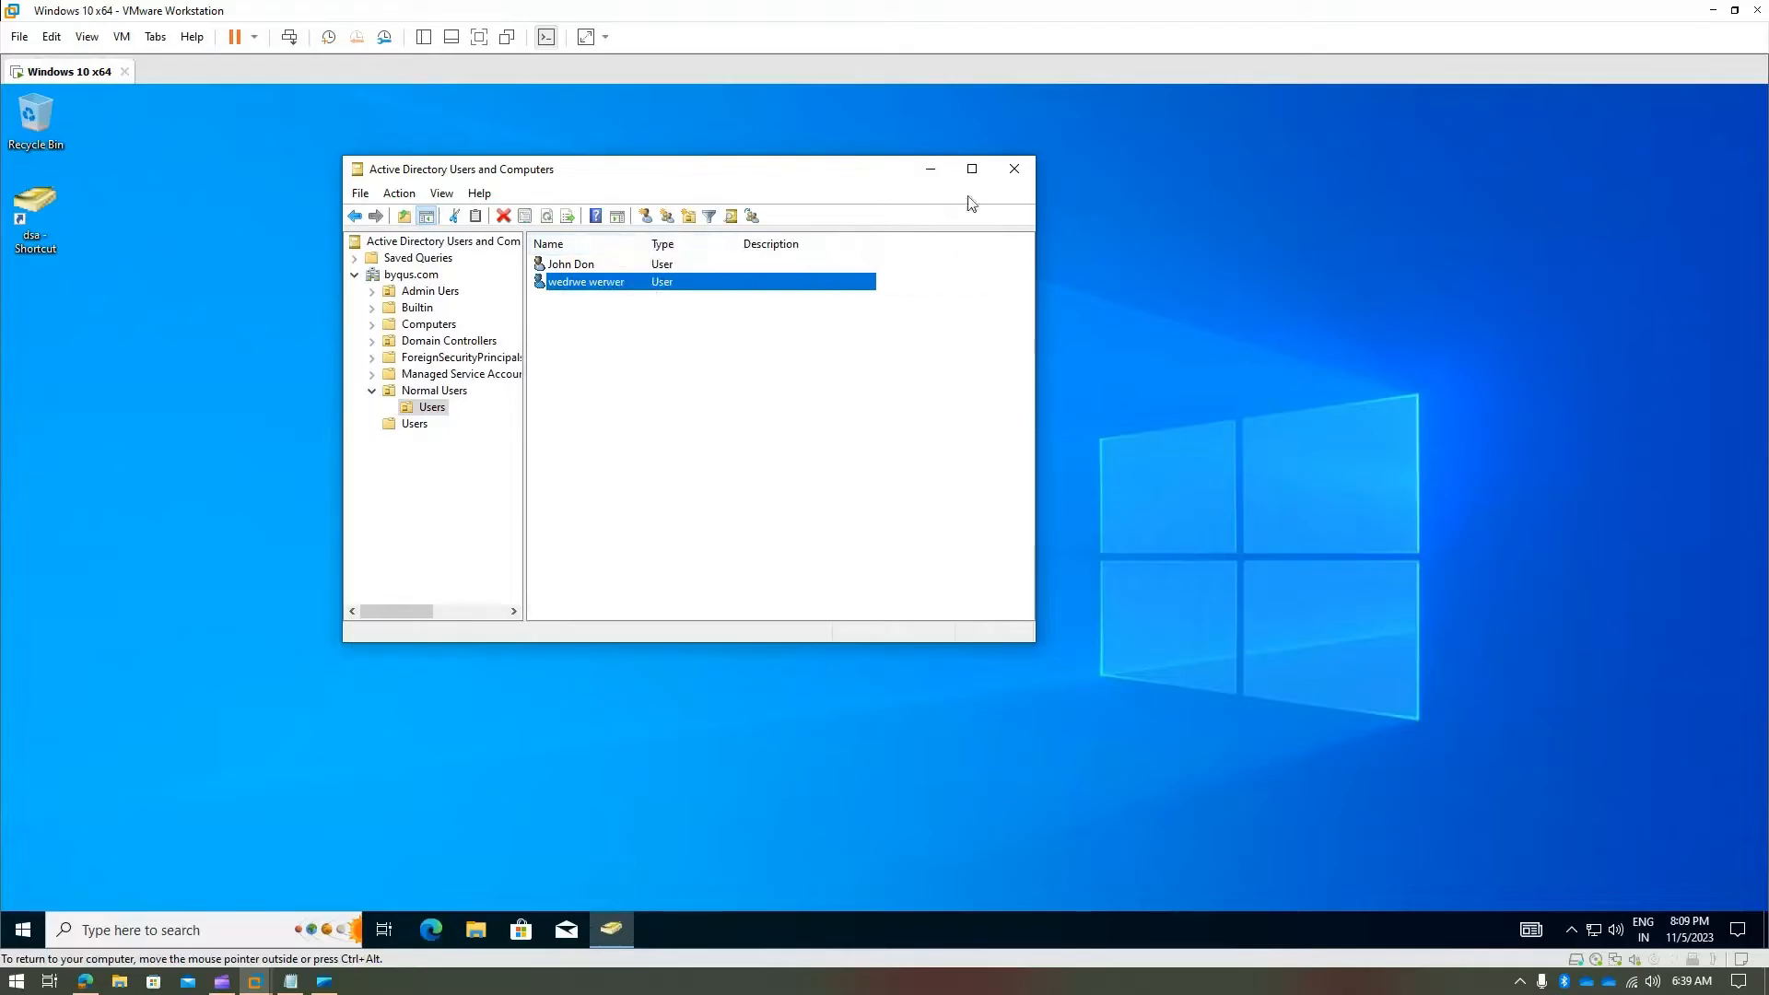
- Close Active Directory Users and Computers and bring Microsoft Clipchamp to the front
{"action": "left_click", "coordinate": [1014, 168]}
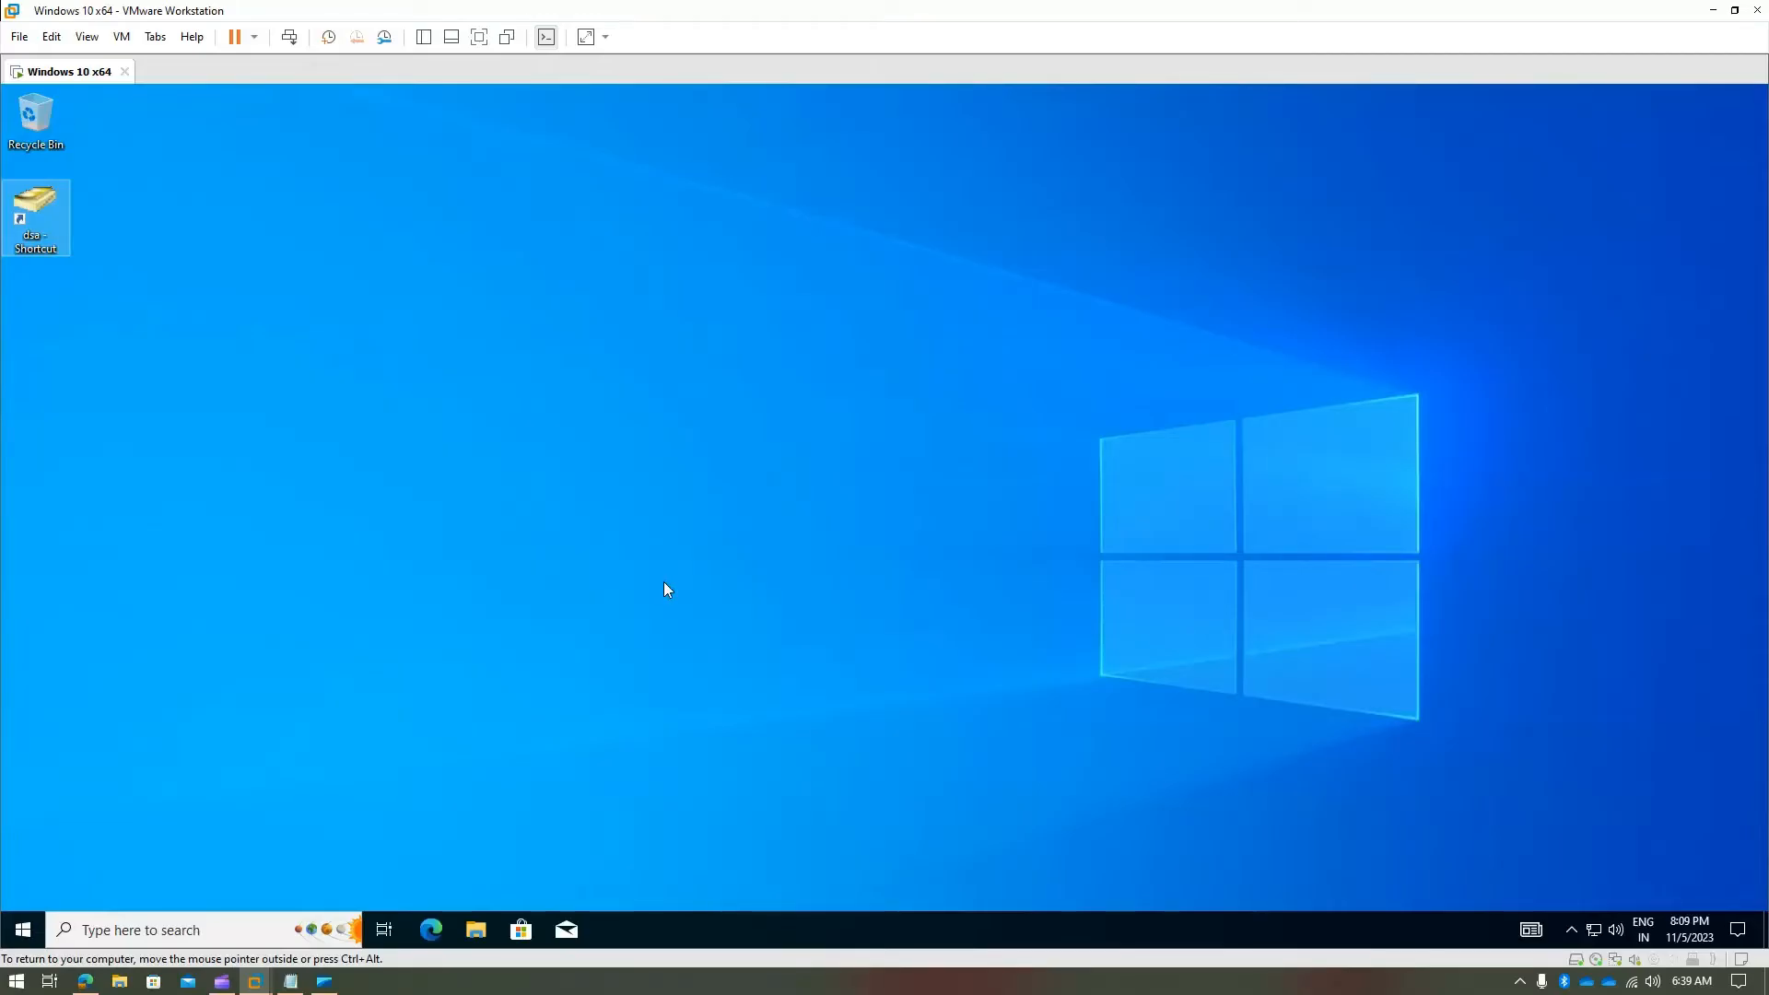
{"action": "left_click", "coordinate": [175, 929]}
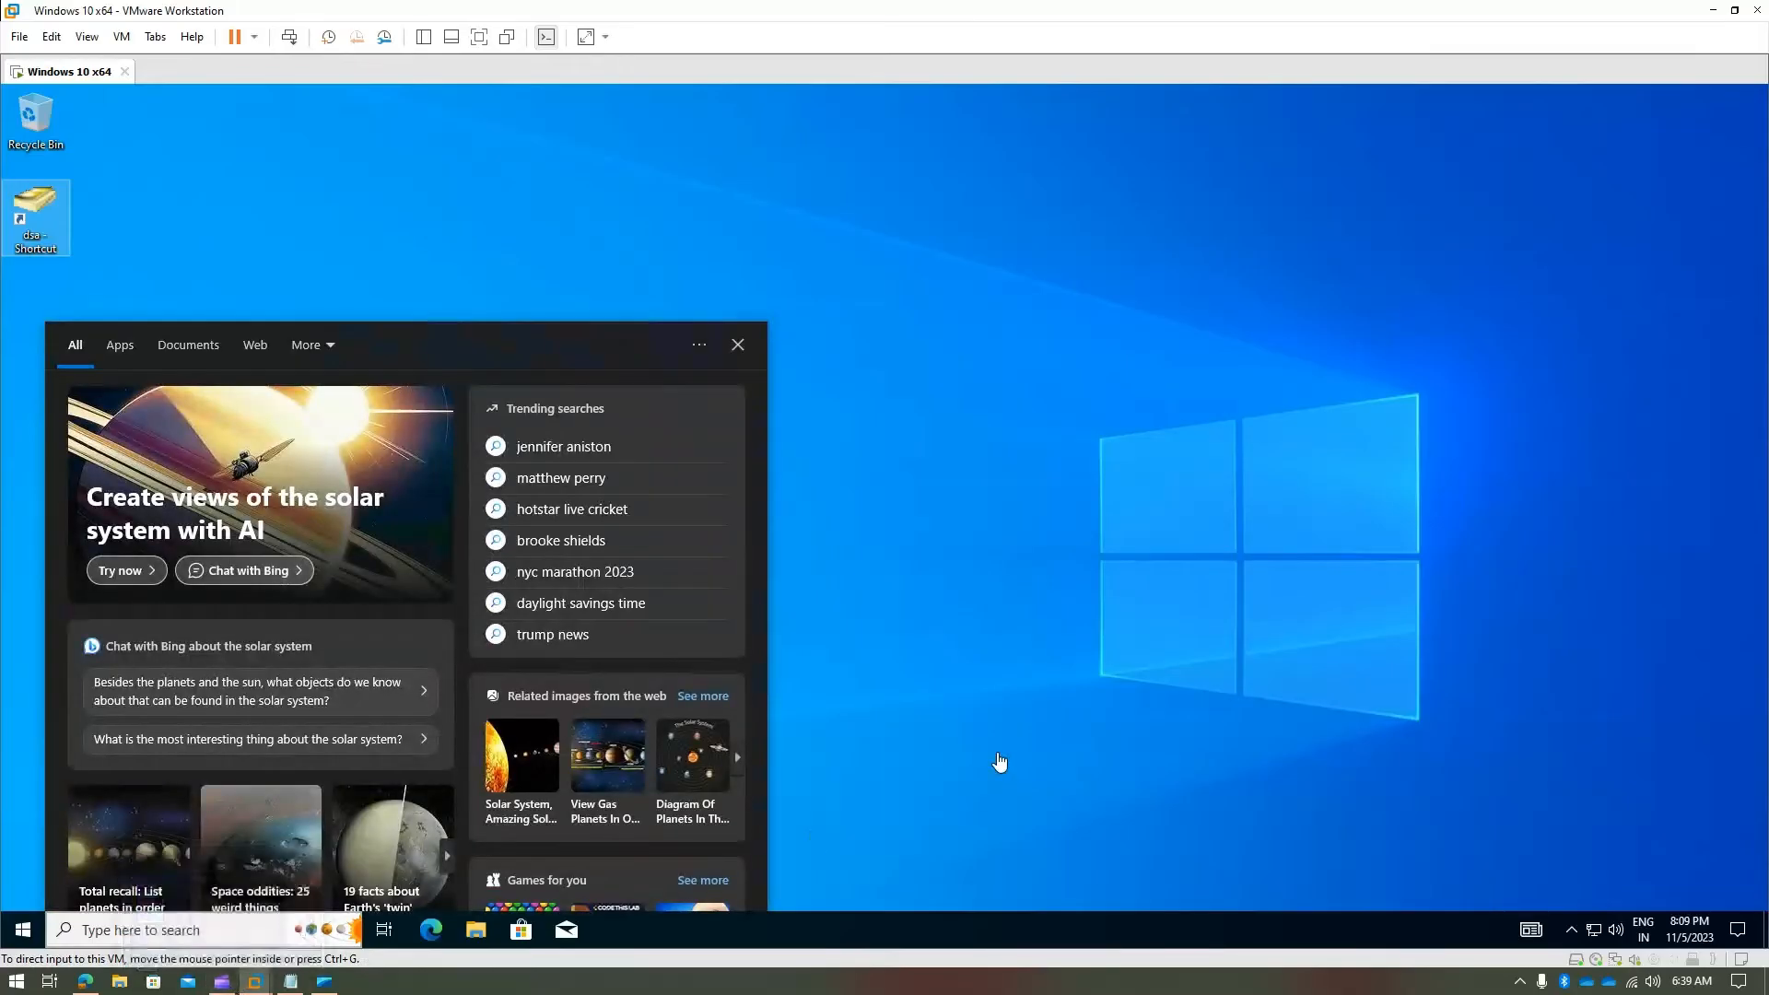
{"action": "left_click", "coordinate": [998, 758]}
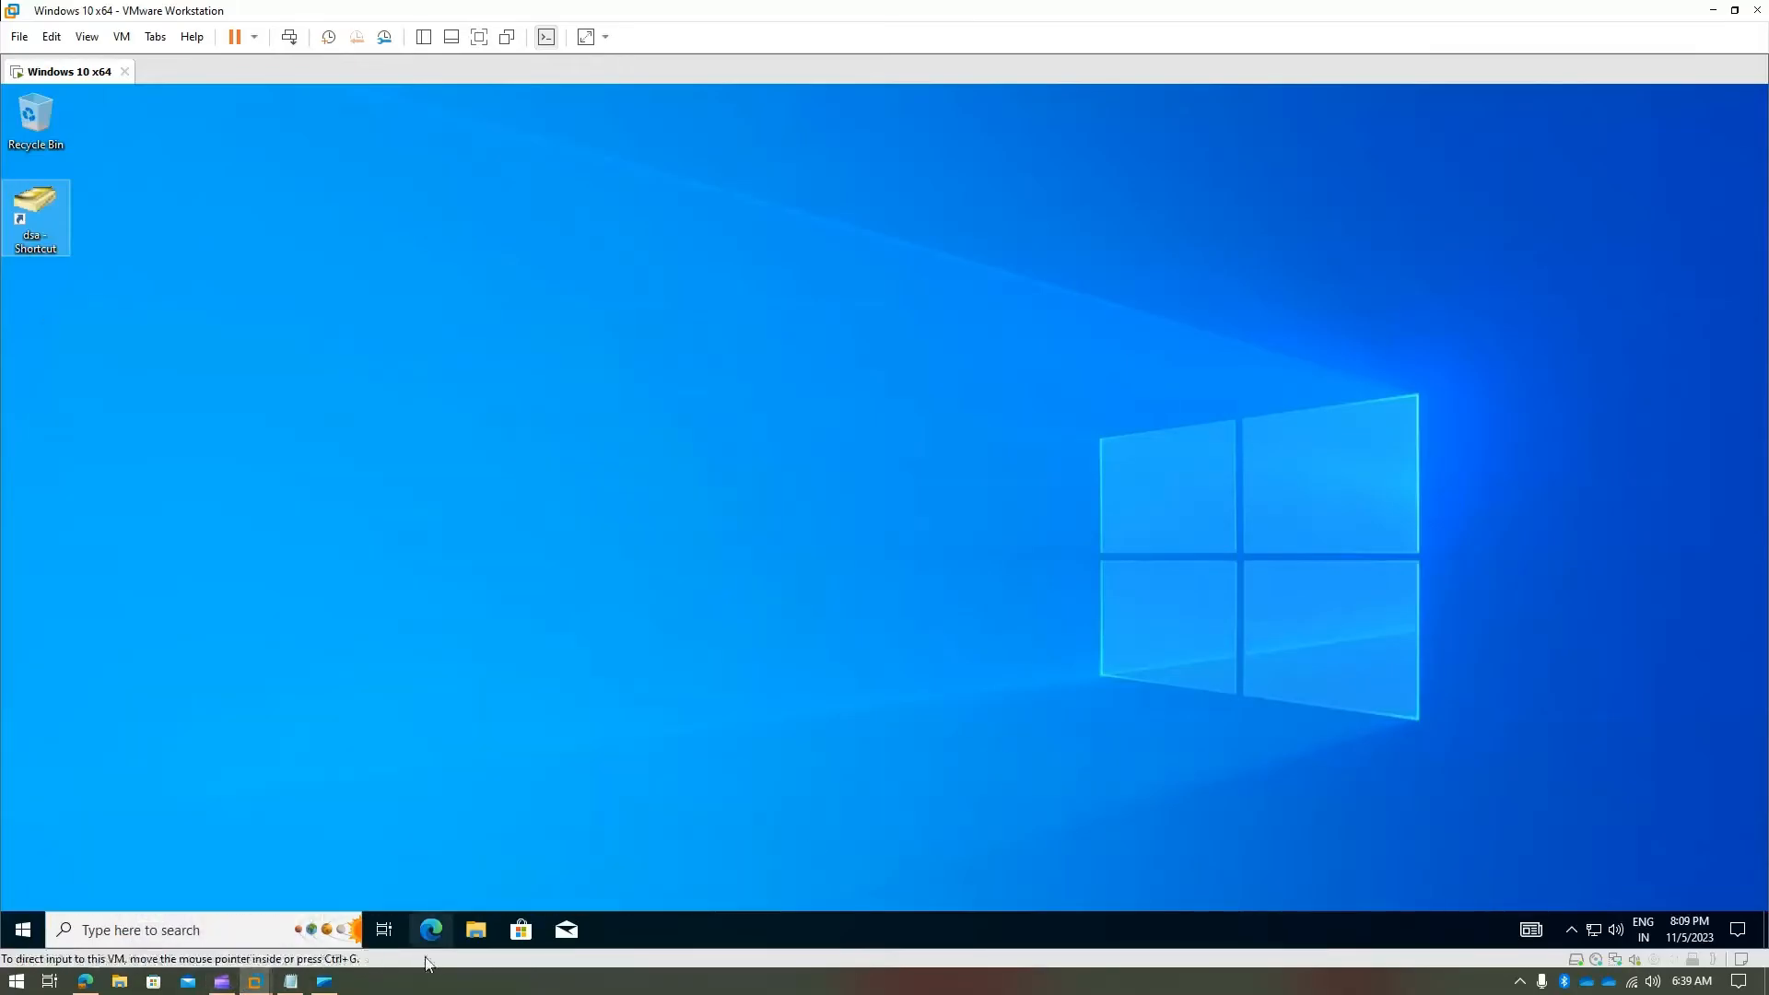
{"action": "left_click", "coordinate": [221, 984]}
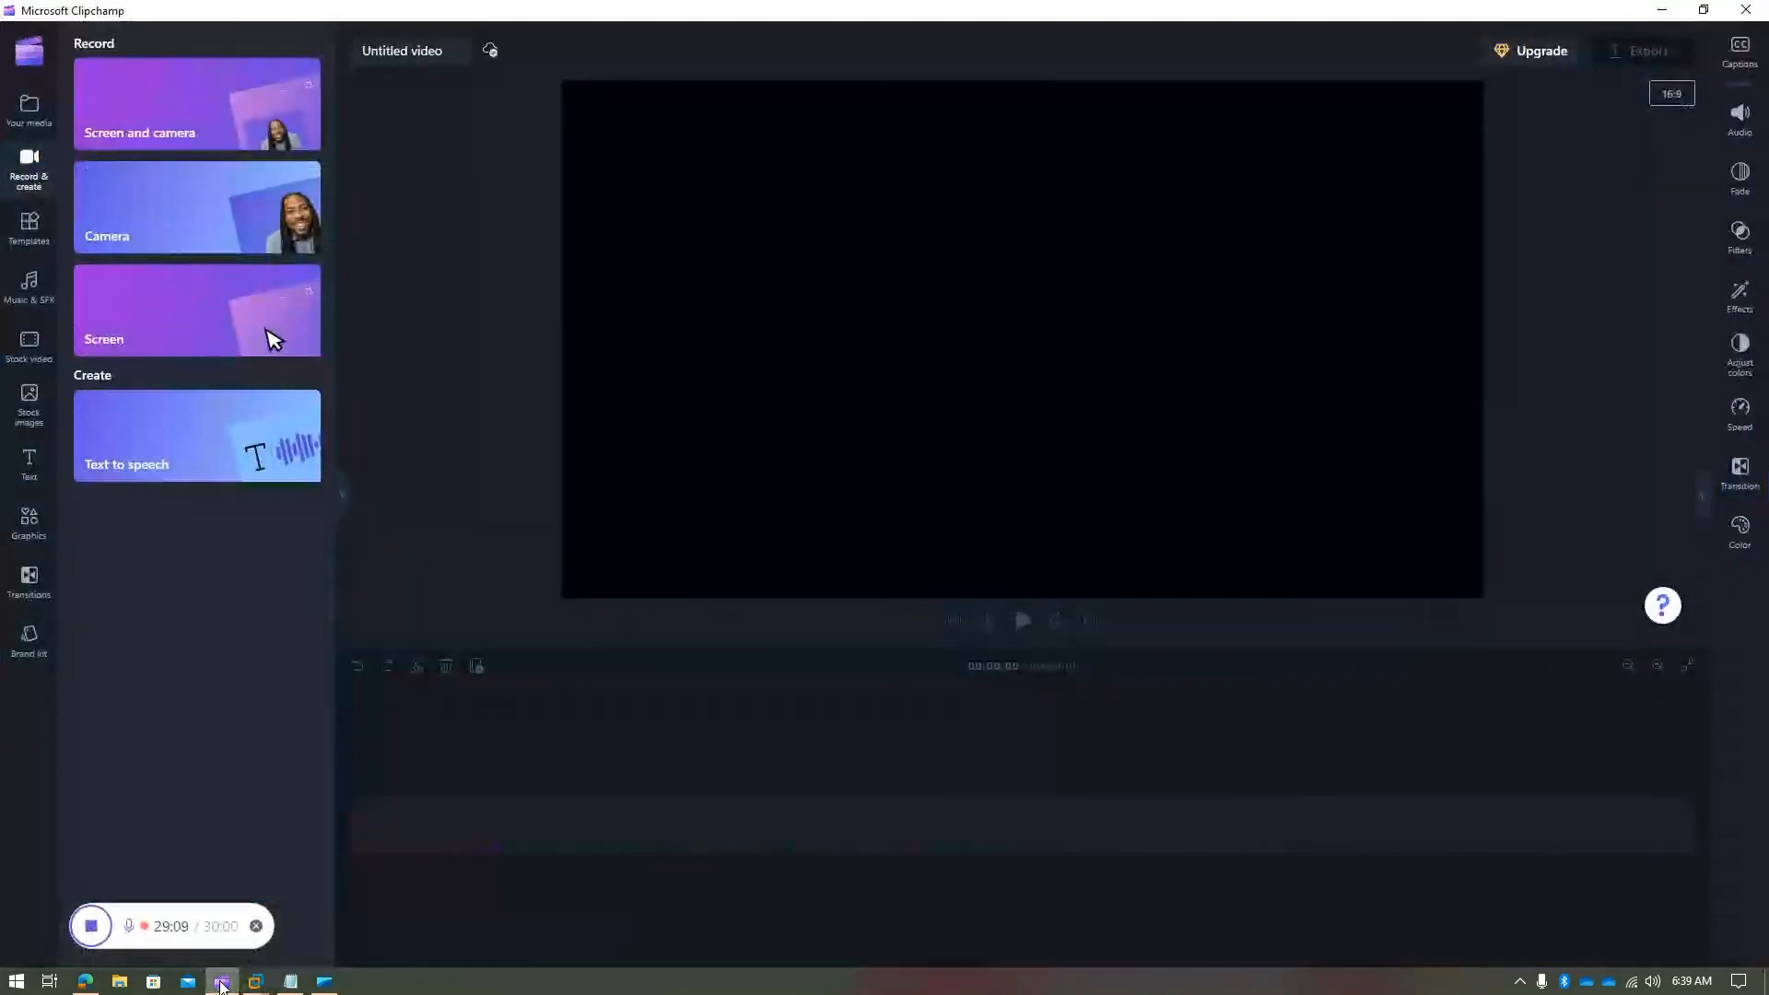